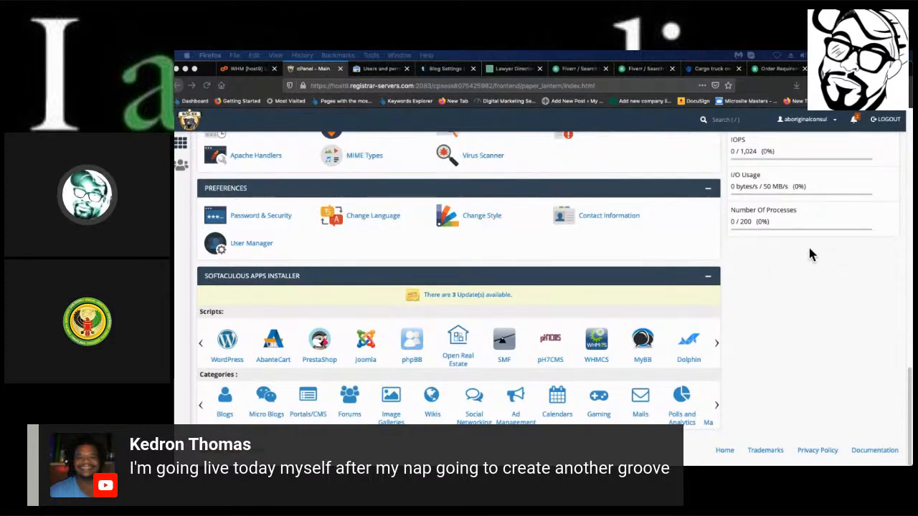
# Scroll to the Softaculous Apps Installer in cPanel and launch the WordPress installer.
pyautogui.scroll(10, 651, 266)
pyautogui.scroll(-3, 541, 293)
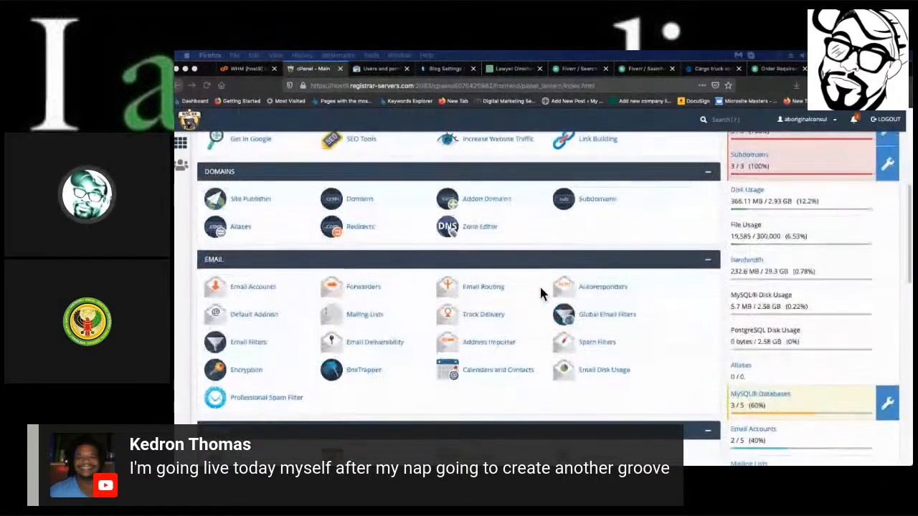
pyautogui.scroll(8, 542, 293)
pyautogui.scroll(-12, 540, 293)
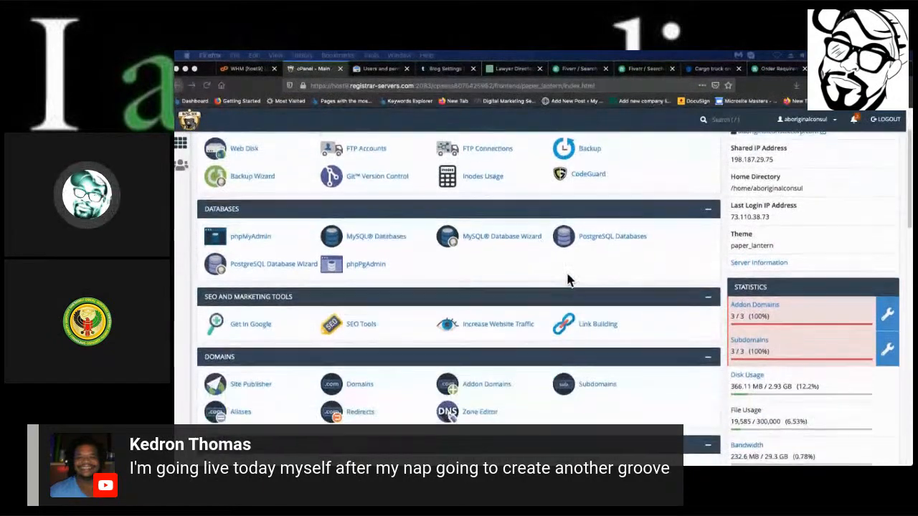
pyautogui.scroll(-3, 478, 286)
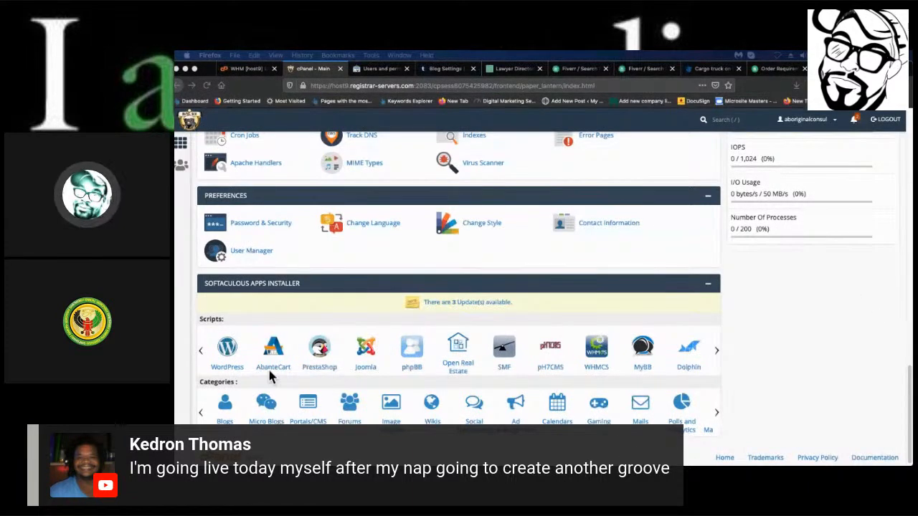
pyautogui.scroll(-1, 237, 352)
pyautogui.click(226, 339)
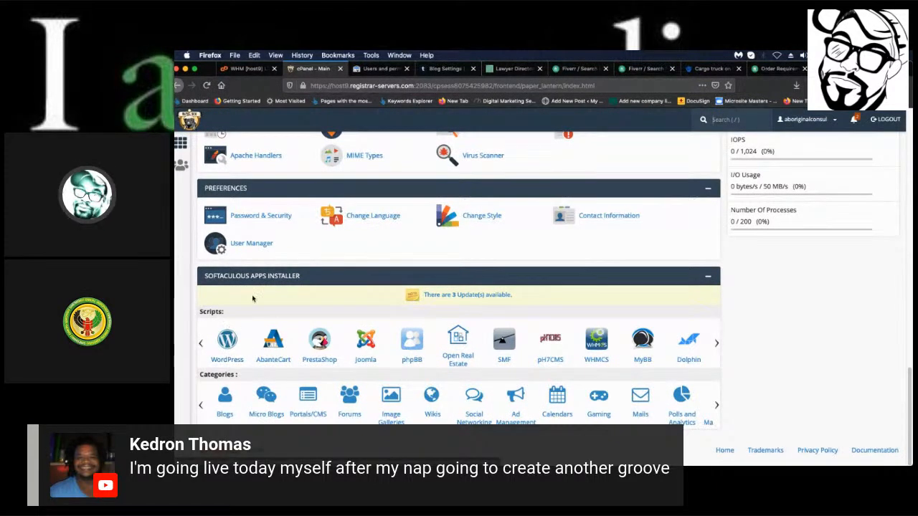
pyautogui.click(228, 343)
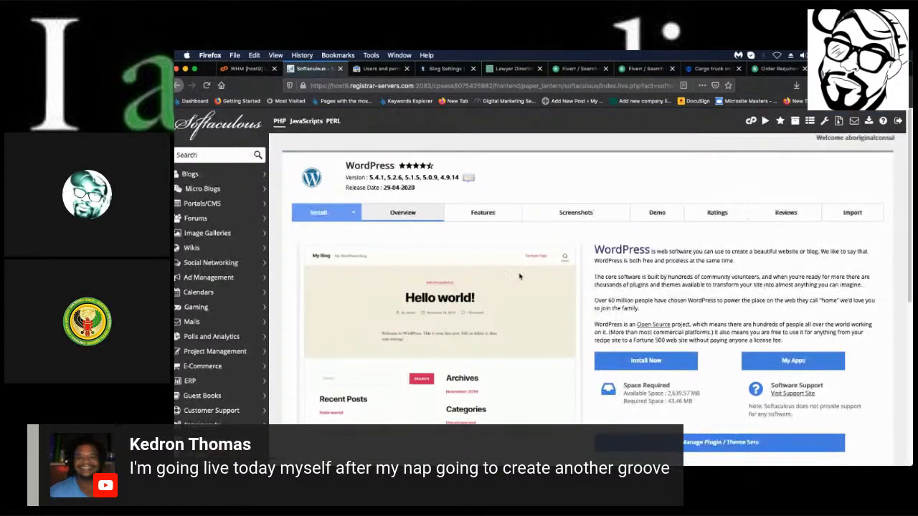
pyautogui.scroll(-4, 650, 286)
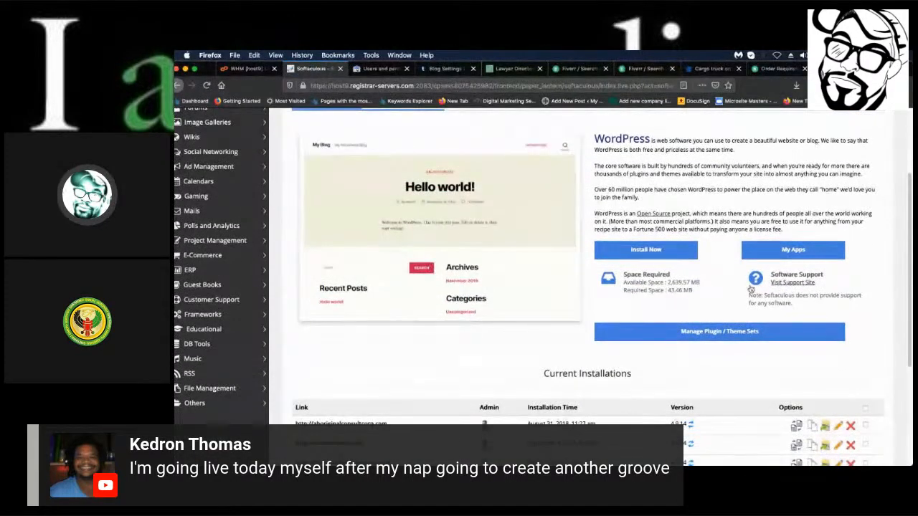
pyautogui.scroll(3, 717, 287)
pyautogui.scroll(-5, 681, 287)
pyautogui.scroll(4, 652, 289)
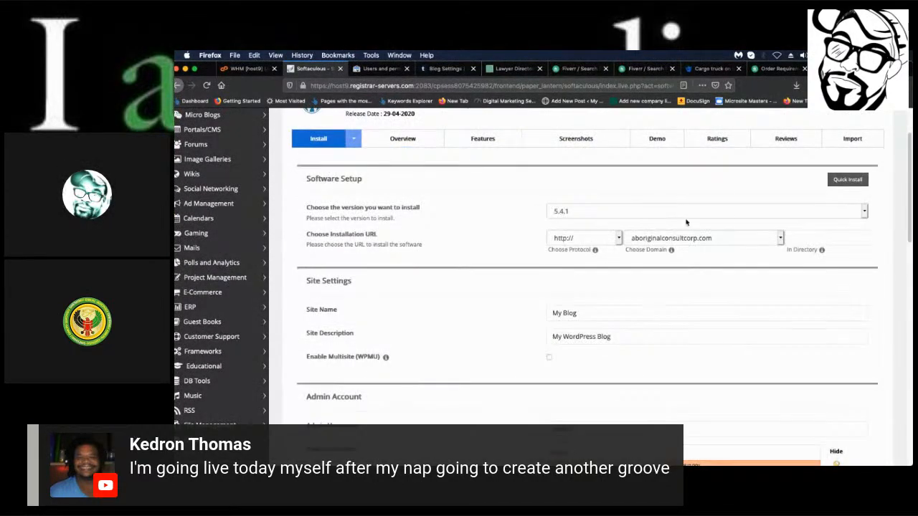
pyautogui.click(618, 238)
pyautogui.click(625, 241)
pyautogui.click(665, 241)
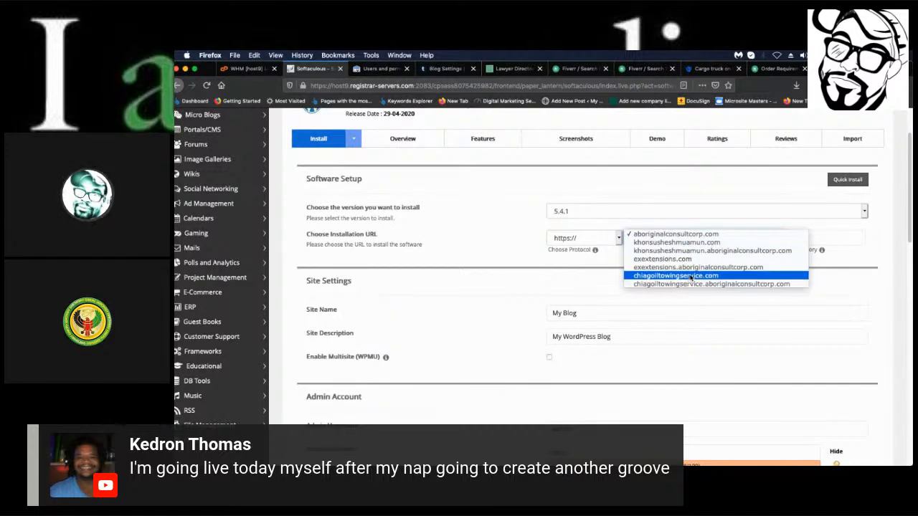
pyautogui.click(690, 277)
pyautogui.click(610, 243)
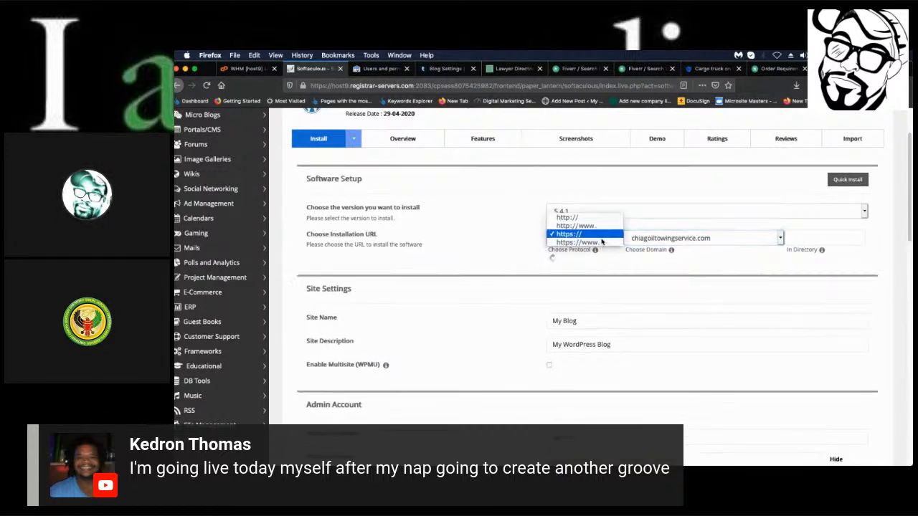
pyautogui.click(601, 221)
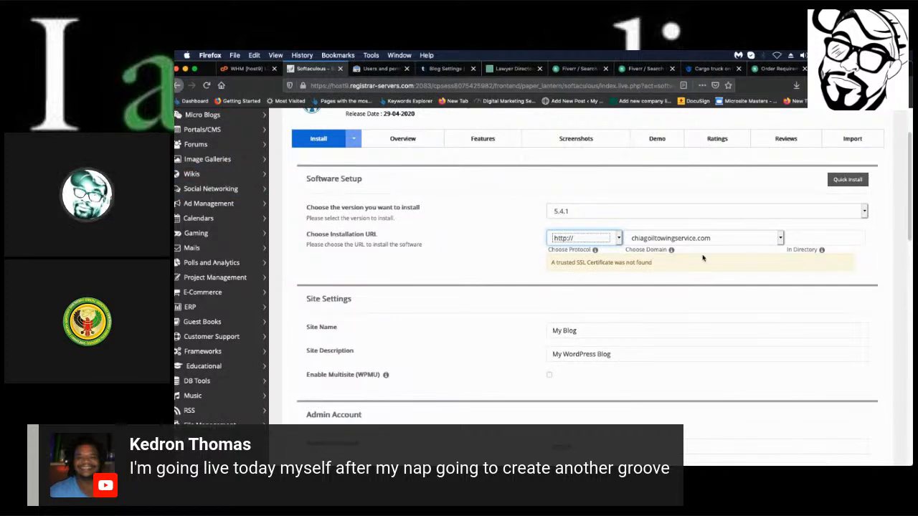
pyautogui.click(640, 241)
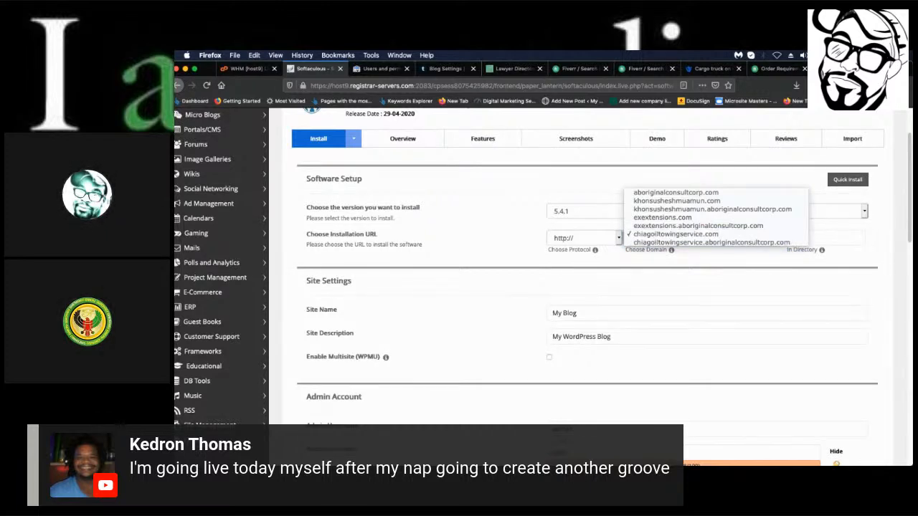
pyautogui.press('Escape')
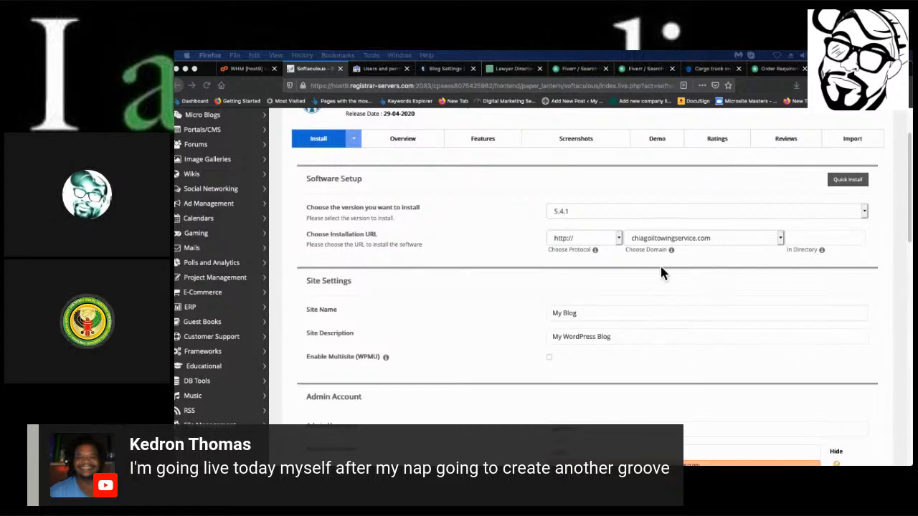
# Bring the Chrome window with the Namecheap domain search results over the Softaculous installer.
pyautogui.click(644, 242)
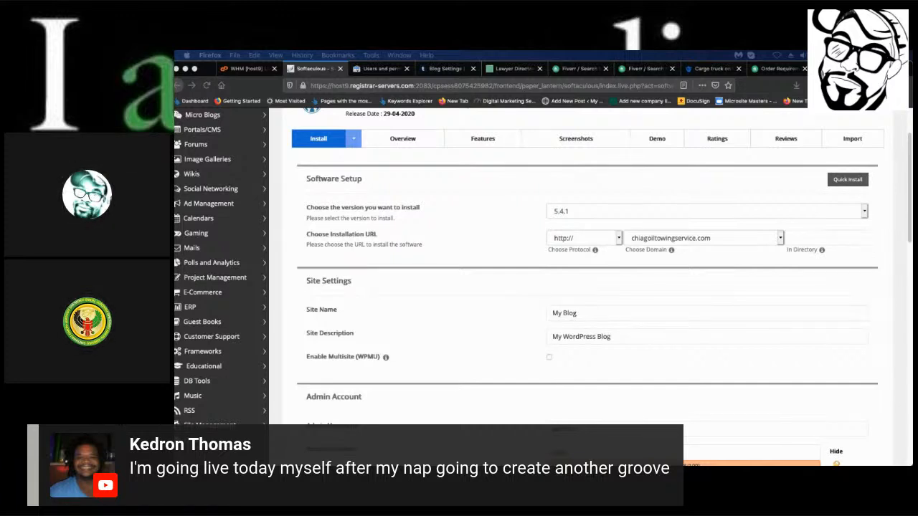
pyautogui.moveTo(176, 107); pyautogui.dragTo(337, 53)
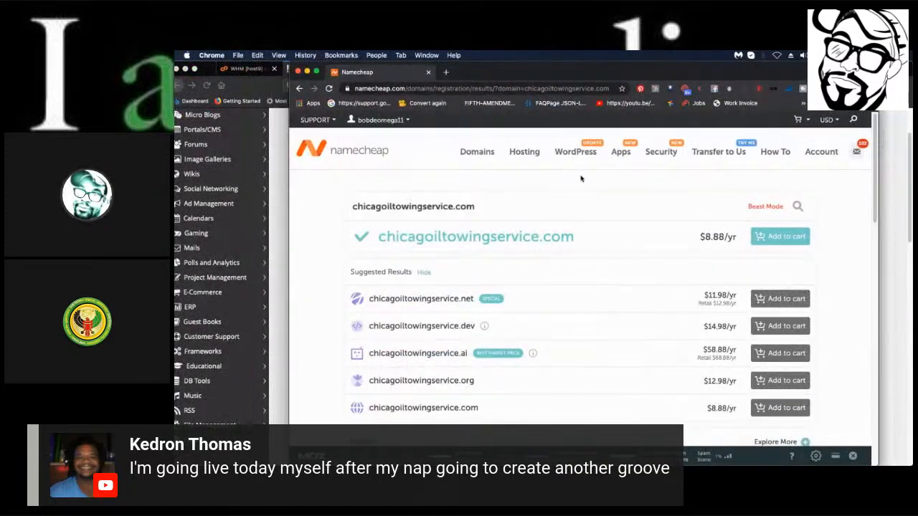
# Add chicagoiltowingservice.com to the Namecheap cart.
pyautogui.scroll(-2, 746, 258)
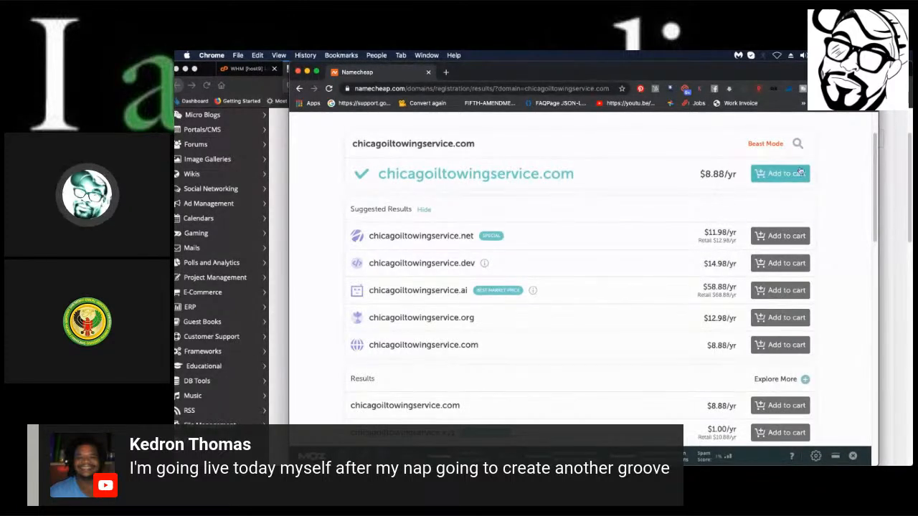
pyautogui.scroll(2, 659, 203)
pyautogui.scroll(-2, 659, 204)
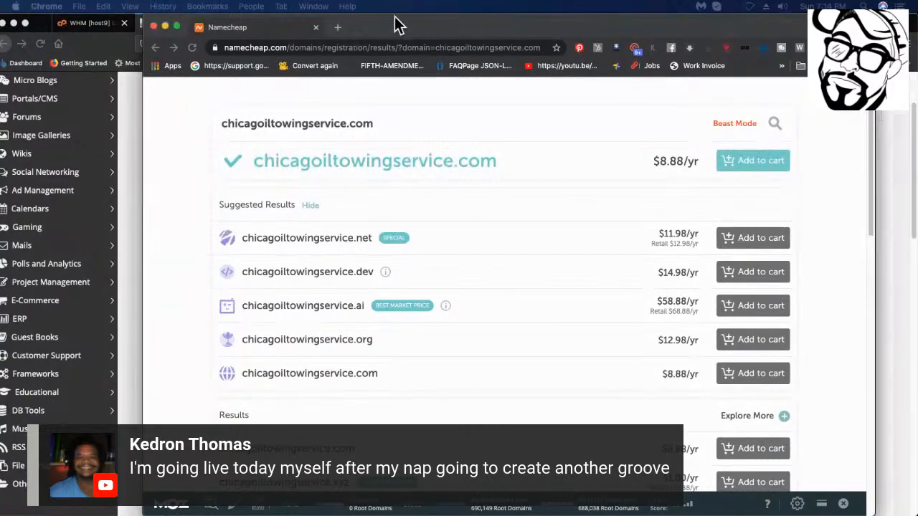
pyautogui.moveTo(395, 23); pyautogui.dragTo(322, 6)
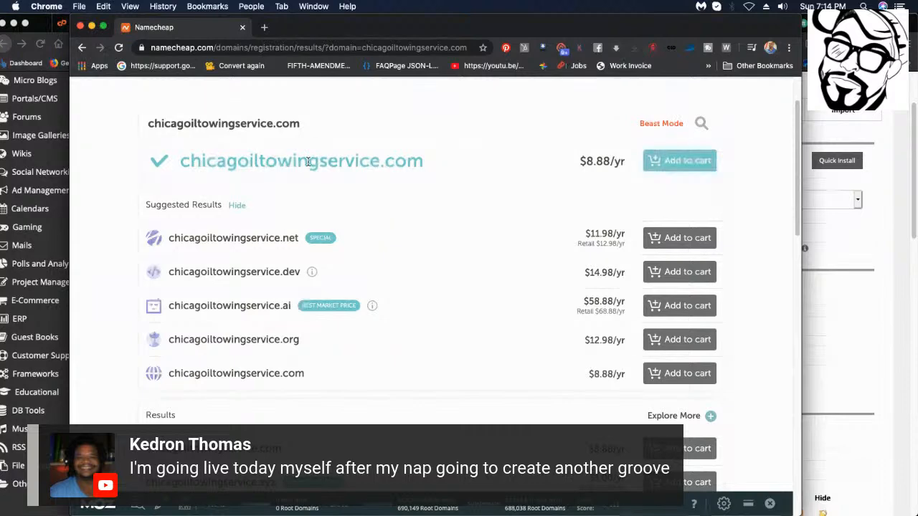
pyautogui.click(654, 169)
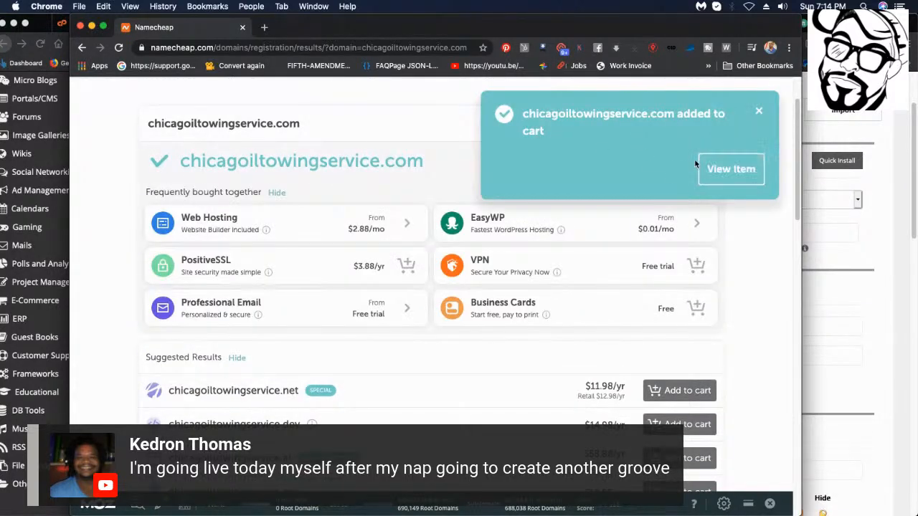
pyautogui.click(759, 111)
# Confirm the $9.06 one-year registration order in the cart and check out with PayPal.
pyautogui.scroll(2, 598, 184)
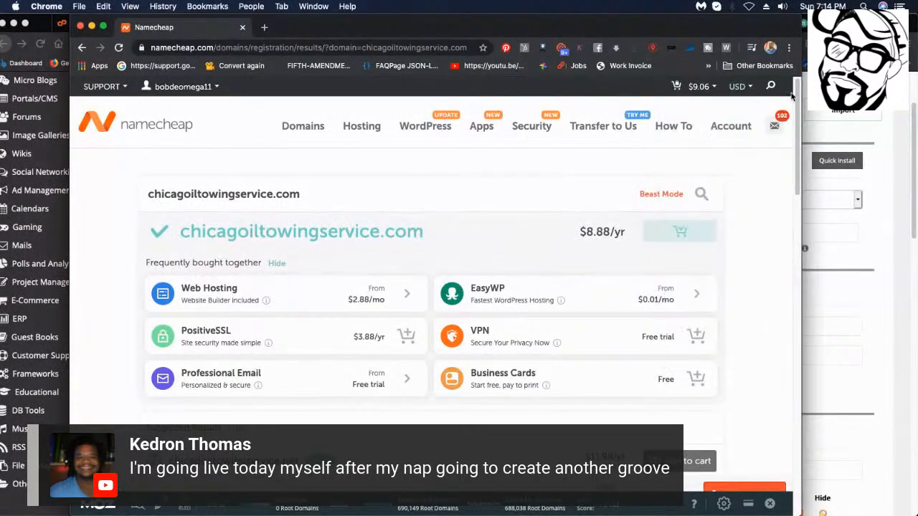
pyautogui.moveTo(697, 93)
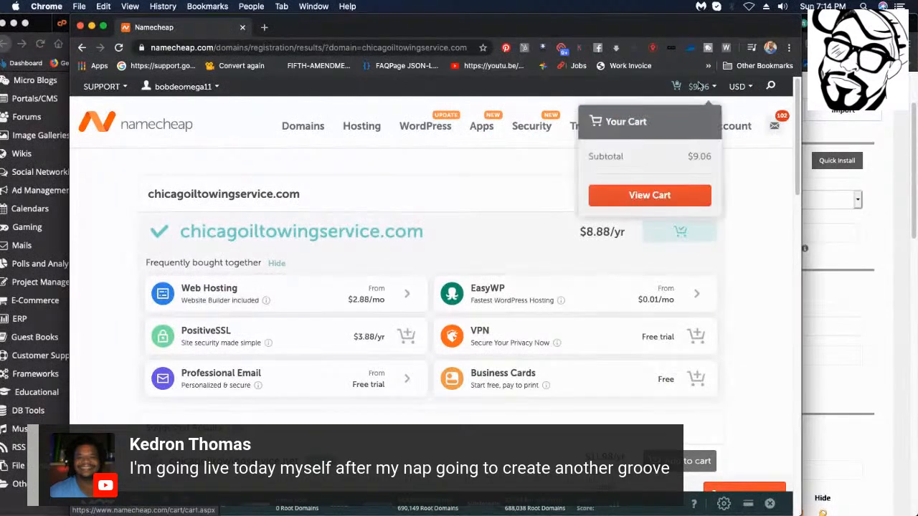
pyautogui.click(673, 195)
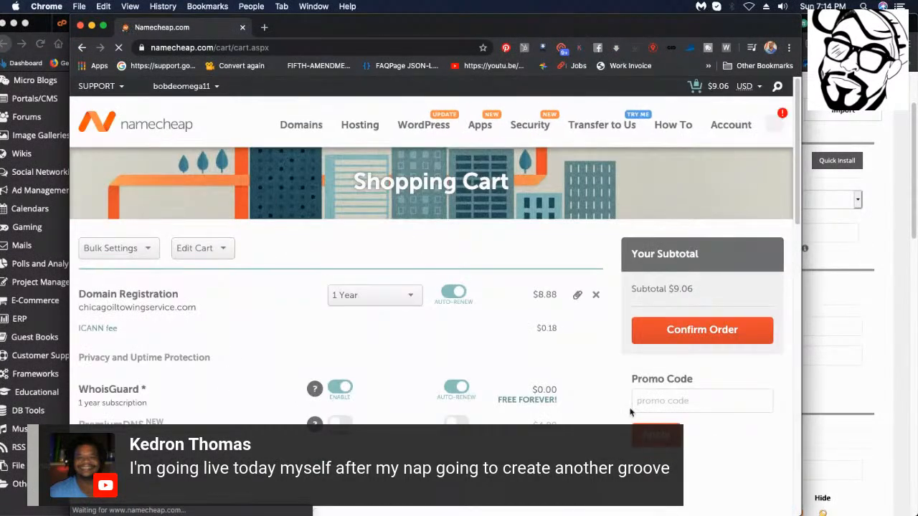
pyautogui.moveTo(658, 34); pyautogui.dragTo(658, 34)
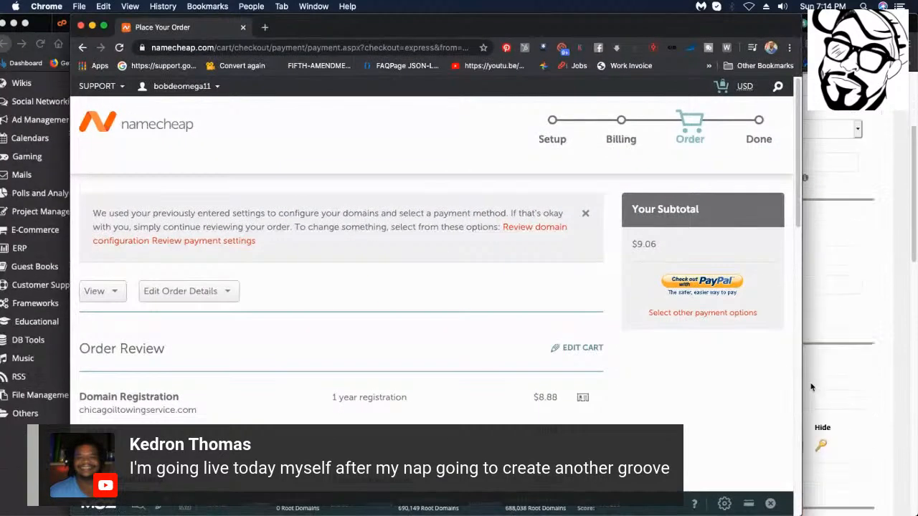
pyautogui.scroll(-10, 667, 344)
pyautogui.scroll(15, 609, 342)
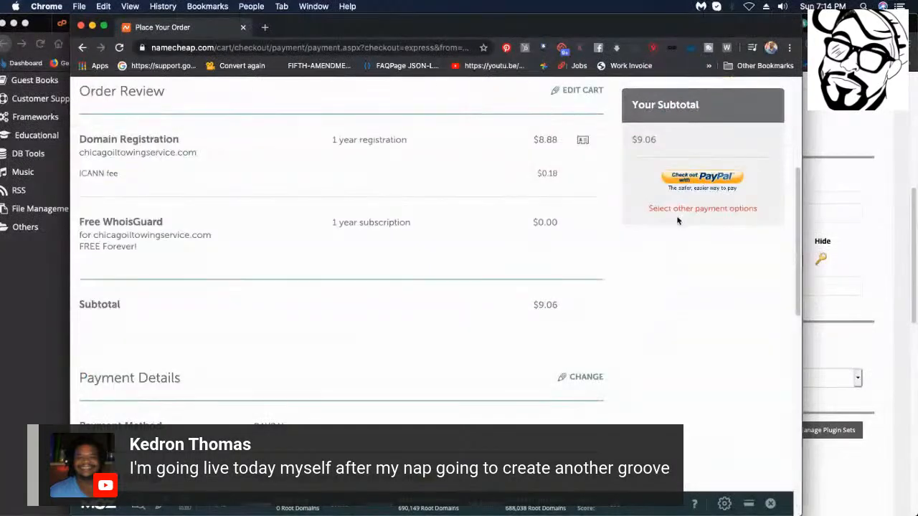
pyautogui.click(702, 180)
pyautogui.moveTo(458, 36); pyautogui.dragTo(917, 40)
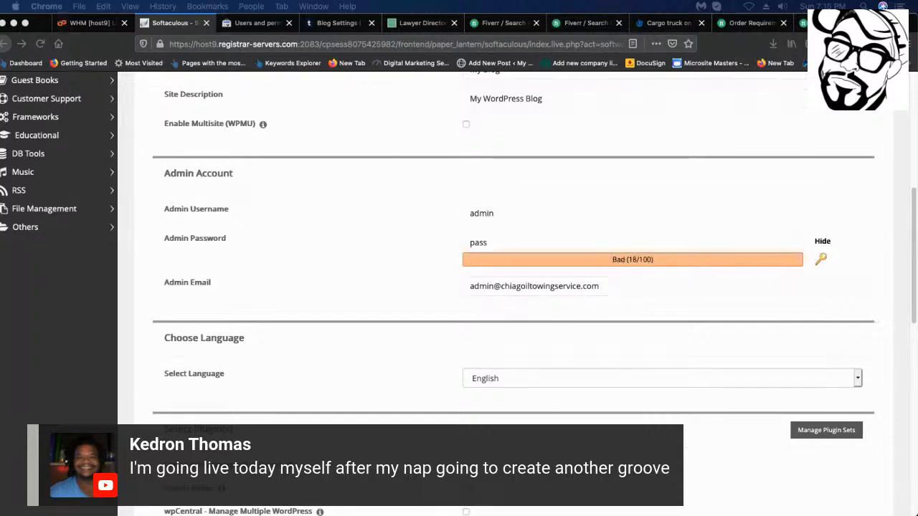
# Return from Softaculous to the cPanel home dashboard via the cP header icon.
pyautogui.scroll(3, 783, 100)
pyautogui.scroll(3, 702, 148)
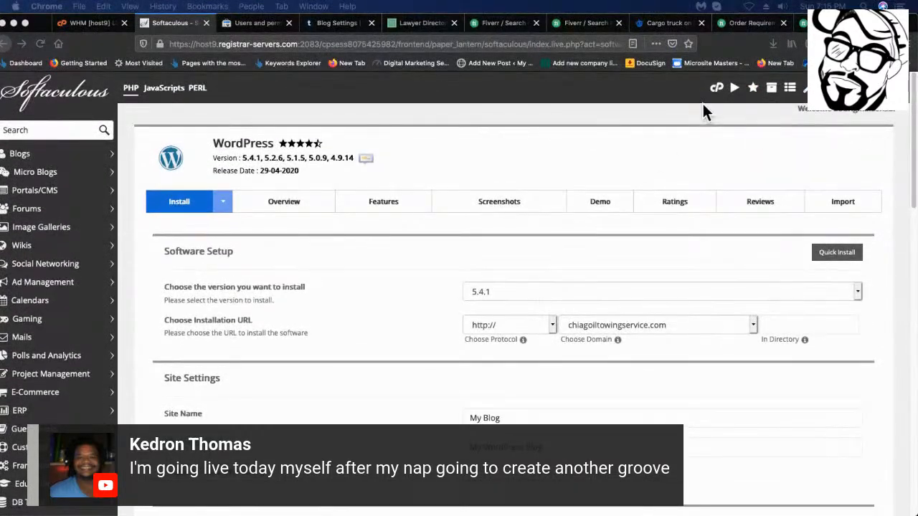
pyautogui.click(716, 87)
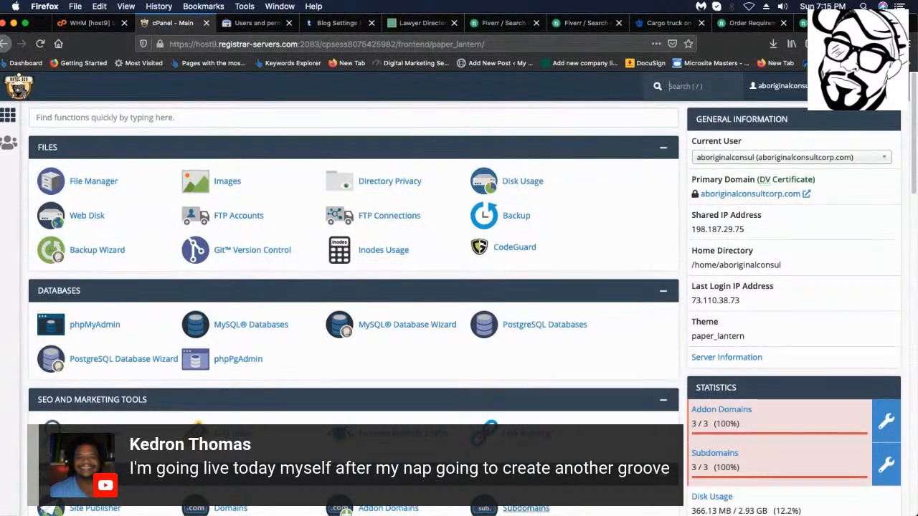
# Remove the misspelled addon domain chiagoiltowingservice.com and confirm its permanent deletion.
pyautogui.scroll(-5, 638, 294)
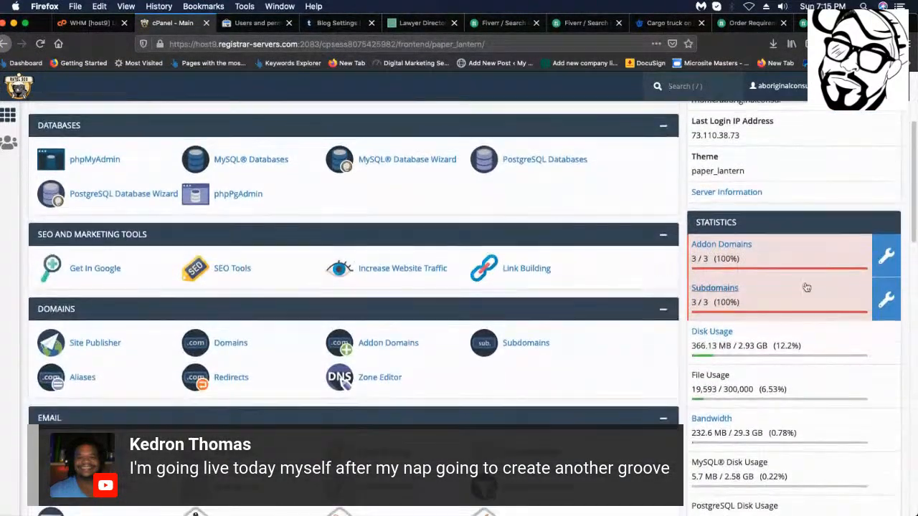
pyautogui.click(721, 246)
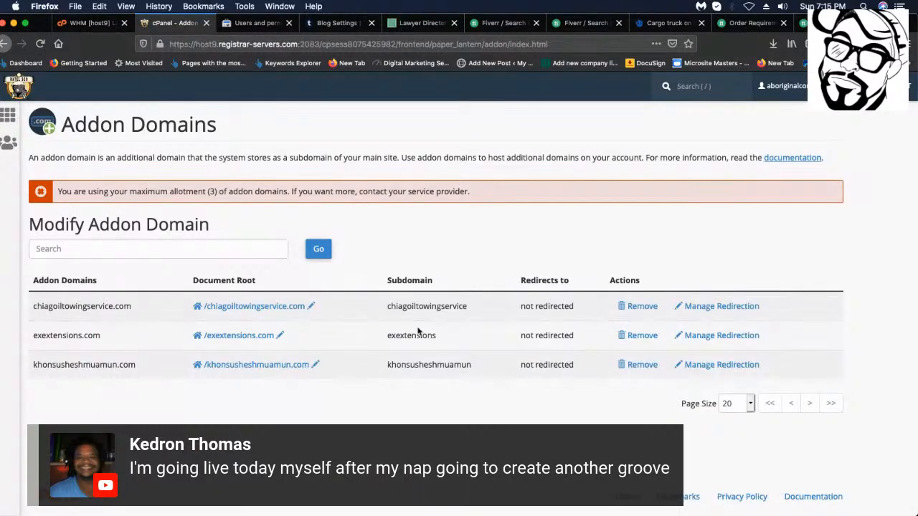
pyautogui.click(639, 306)
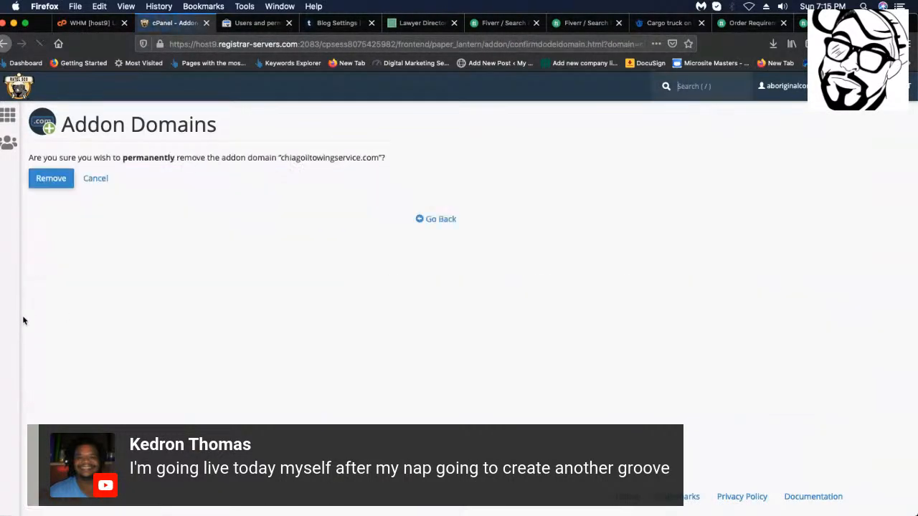
pyautogui.click(50, 178)
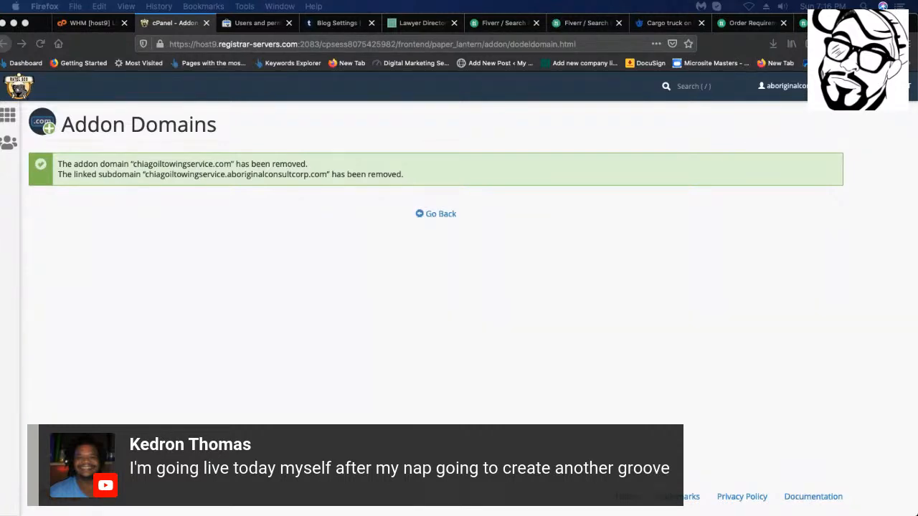
pyautogui.click(437, 215)
# Paste chicagoiltowingservice.com into the New Domain Name field of Addon Domains.
pyautogui.click(437, 215)
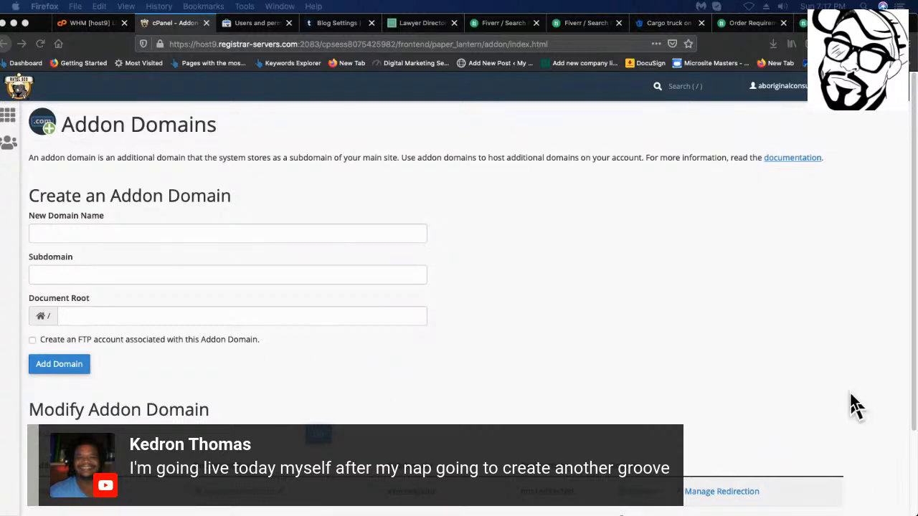
pyautogui.moveTo(621, 515)
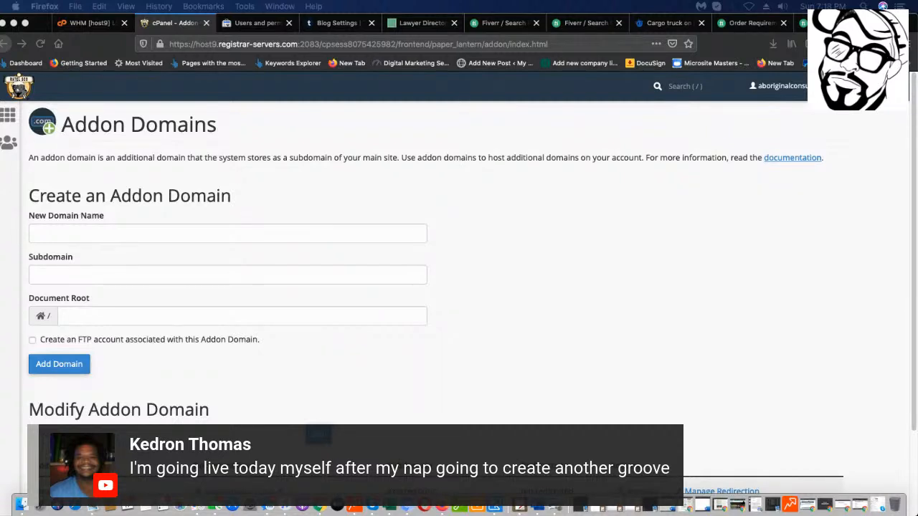
pyautogui.scroll(-1, 204, 199)
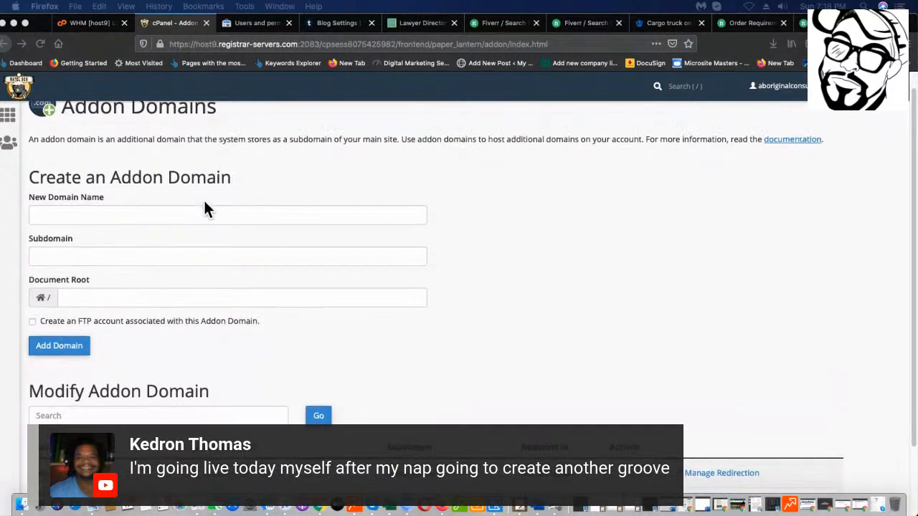
pyautogui.click(207, 212)
pyautogui.rightClick(207, 210)
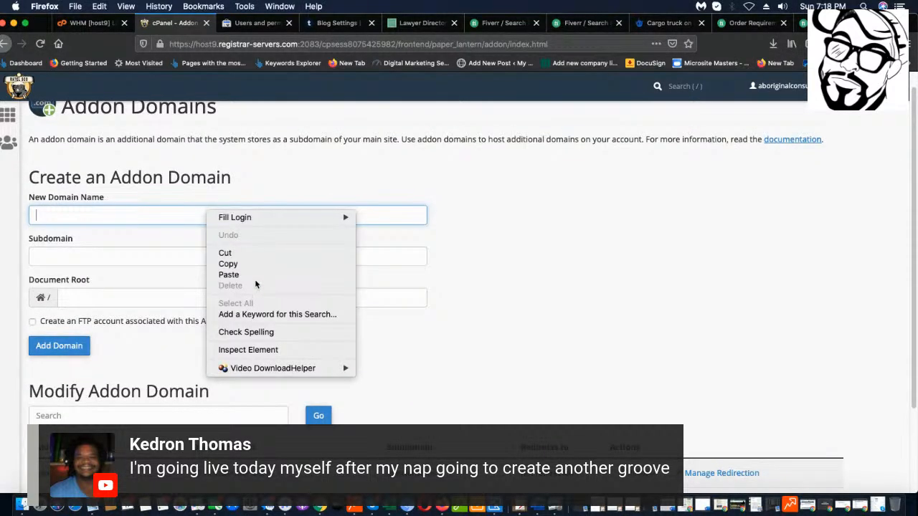
pyautogui.click(259, 276)
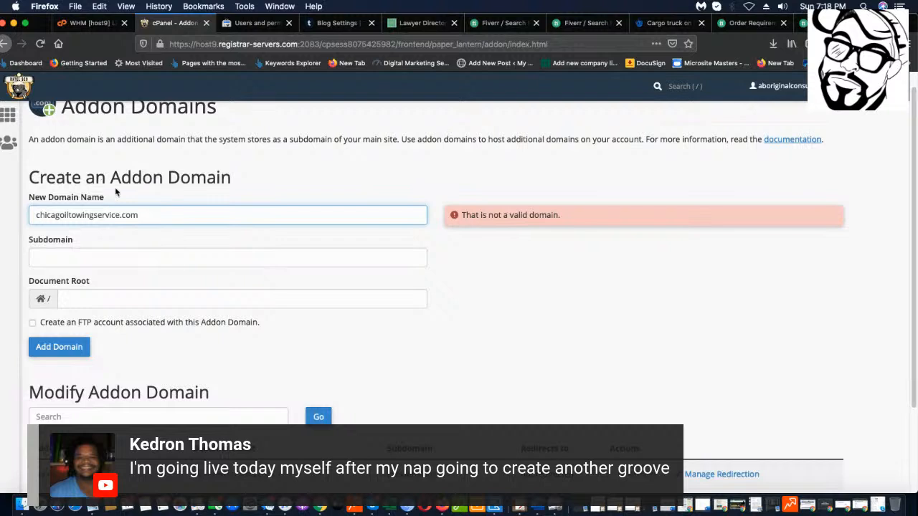
pyautogui.press('BackSpace')
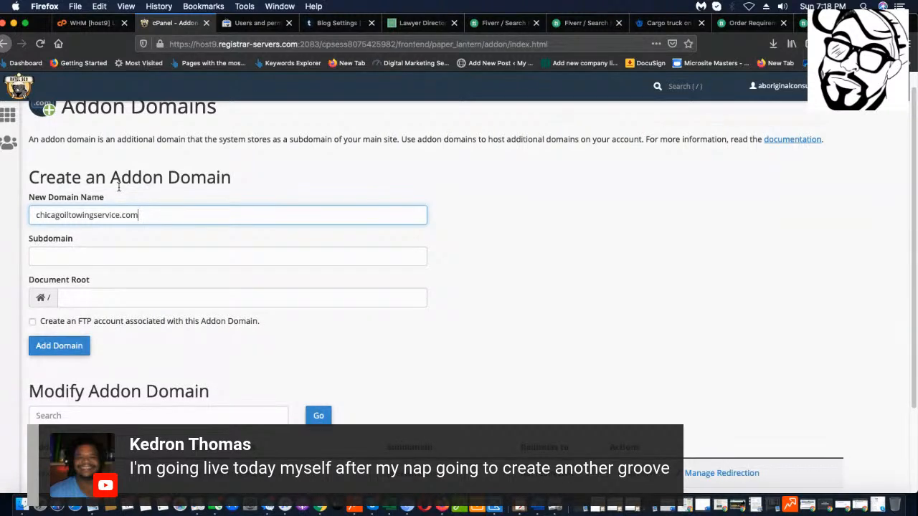
# Create the chicagoiltowingservice.com addon domain and check it in the addon domains list.
pyautogui.scroll(-1, 430, 340)
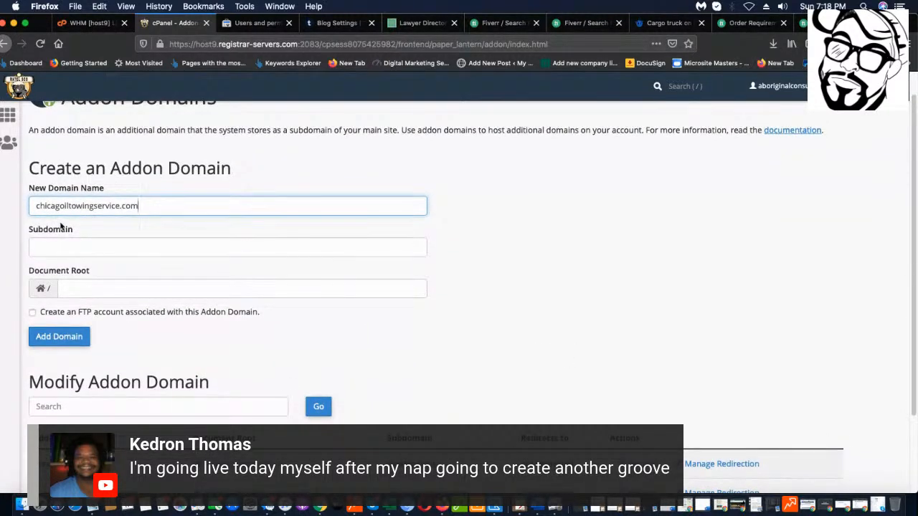
pyautogui.scroll(-3, 208, 286)
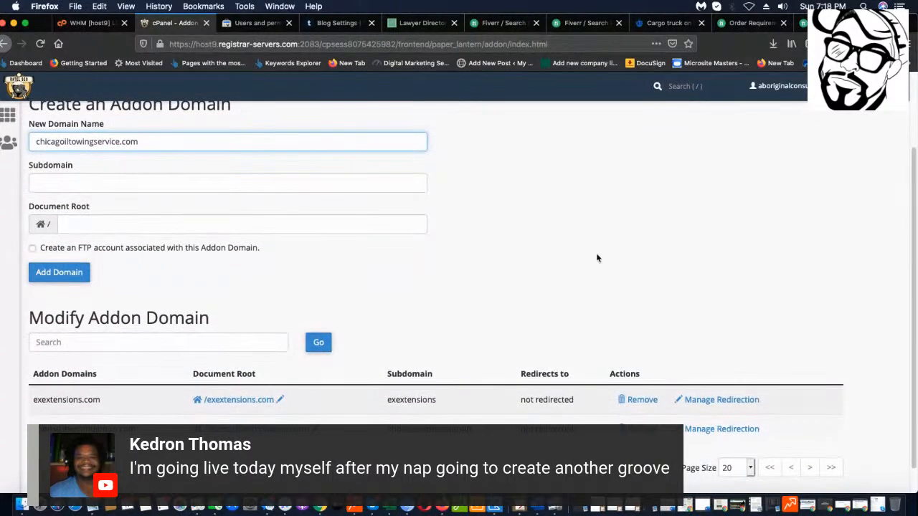
pyautogui.scroll(4, 93, 228)
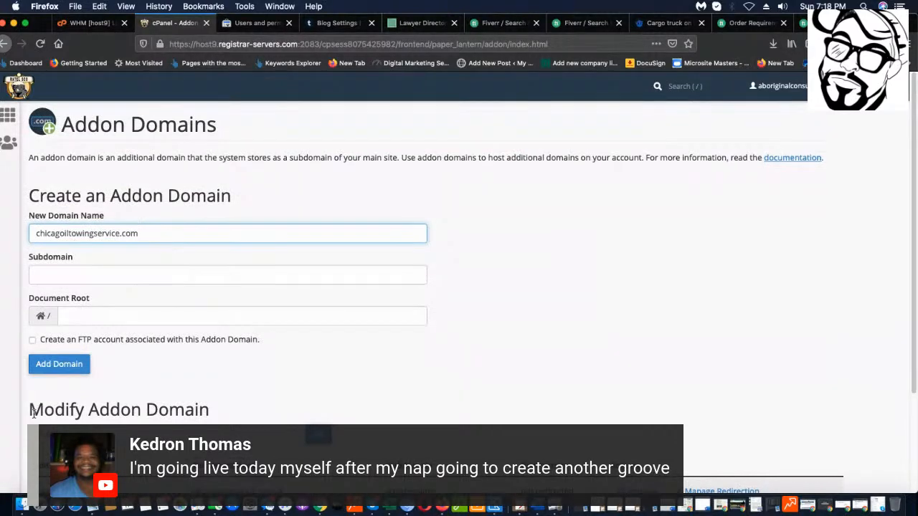
pyautogui.click(46, 369)
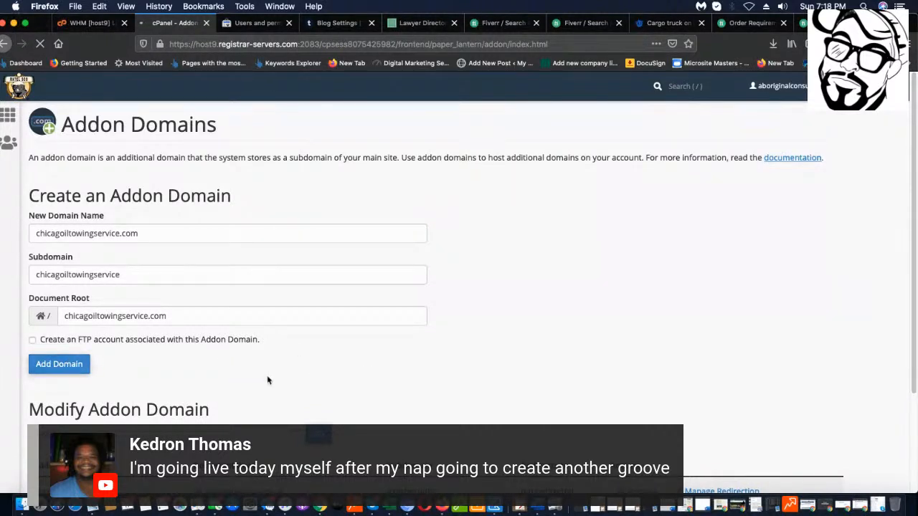
pyautogui.scroll(-3, 266, 379)
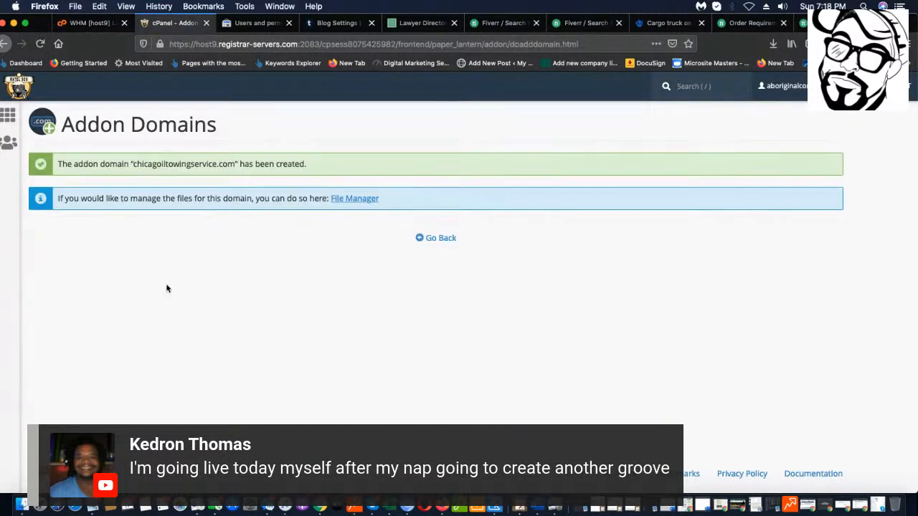
pyautogui.click(435, 244)
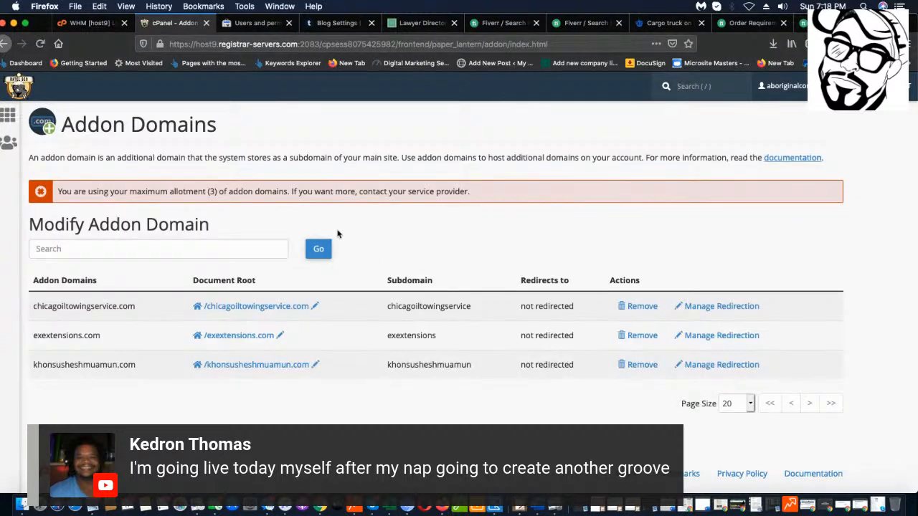
pyautogui.click(8, 115)
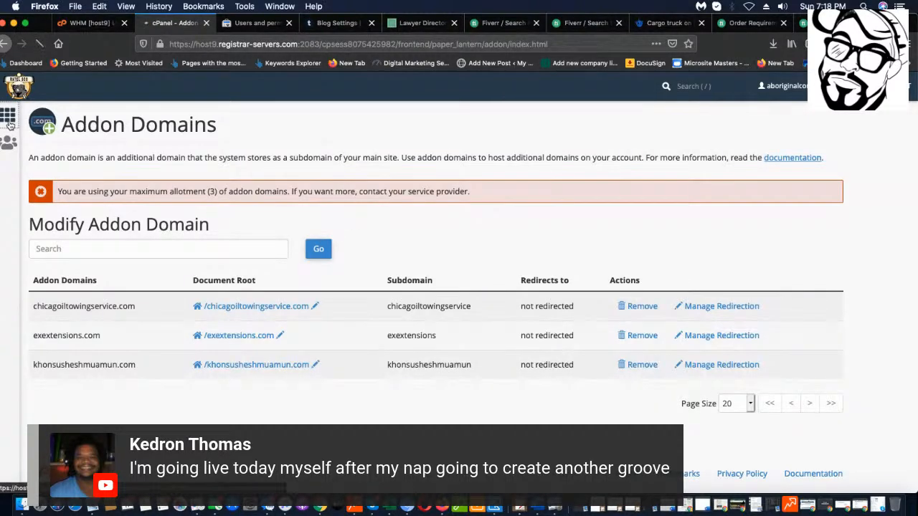
# Open the Softaculous WordPress installer and start a new installation.
pyautogui.scroll(-3, 238, 405)
pyautogui.scroll(-8, 238, 405)
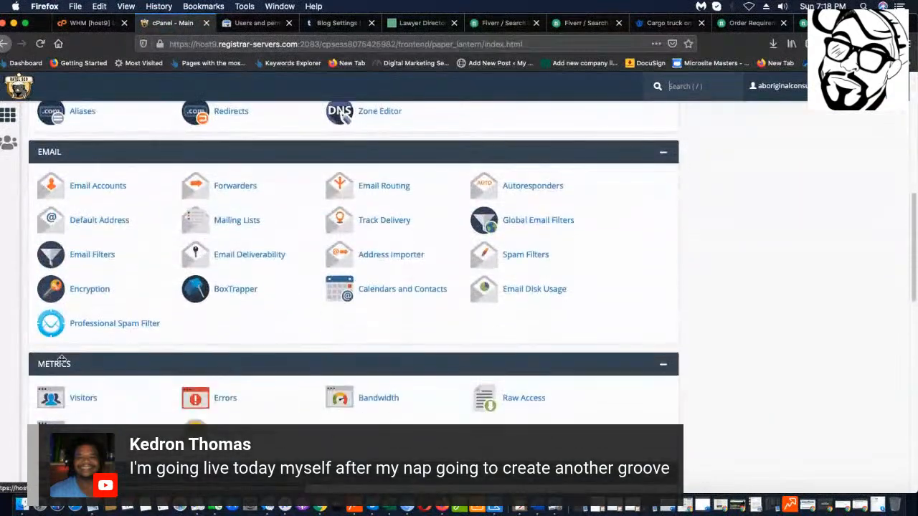
pyautogui.scroll(-10, 181, 266)
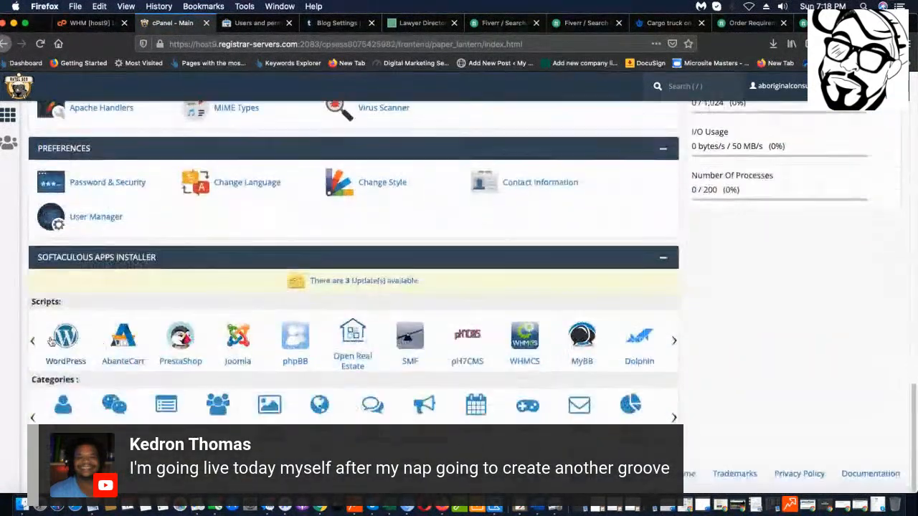
pyautogui.click(79, 337)
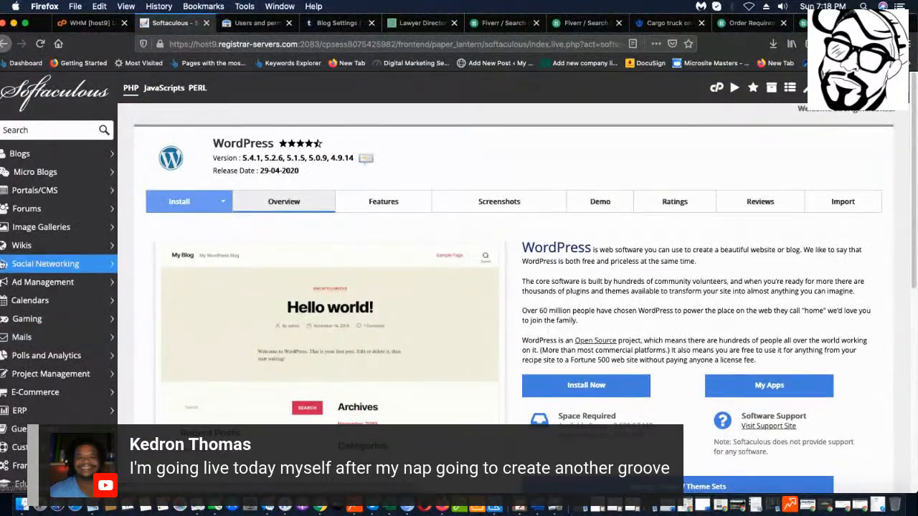
pyautogui.scroll(-5, 608, 190)
pyautogui.click(584, 201)
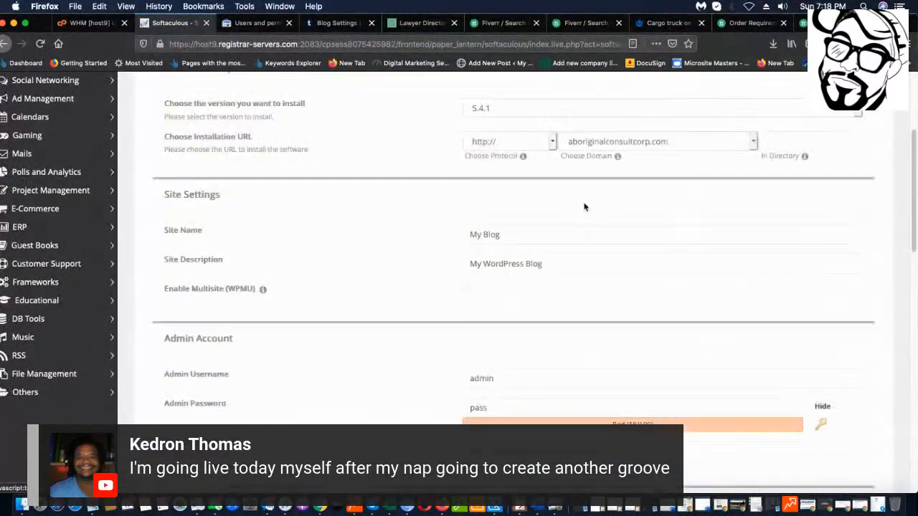
pyautogui.scroll(3, 549, 156)
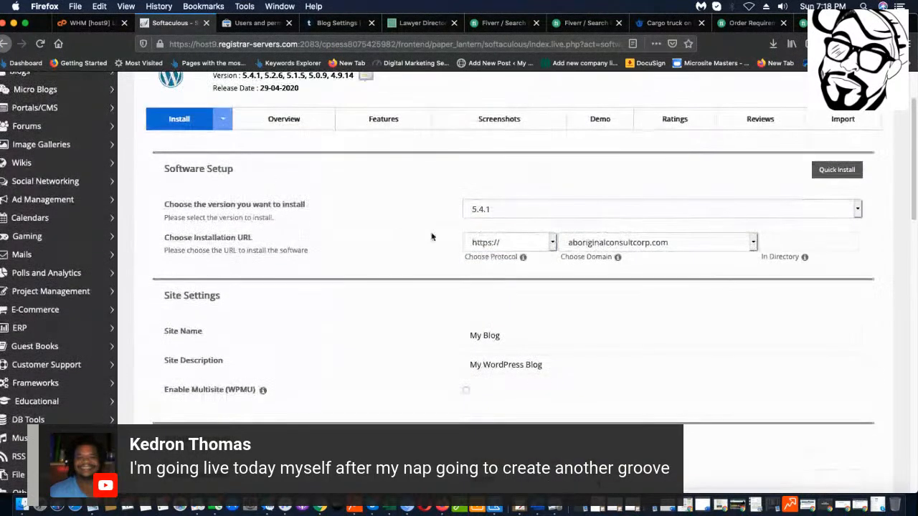
# Select chicagoiltowingservice.com as the installation domain instead of the exextensions subdomain.
pyautogui.click(647, 242)
pyautogui.click(647, 239)
pyautogui.click(647, 241)
pyautogui.click(648, 239)
pyautogui.click(649, 242)
pyautogui.click(651, 239)
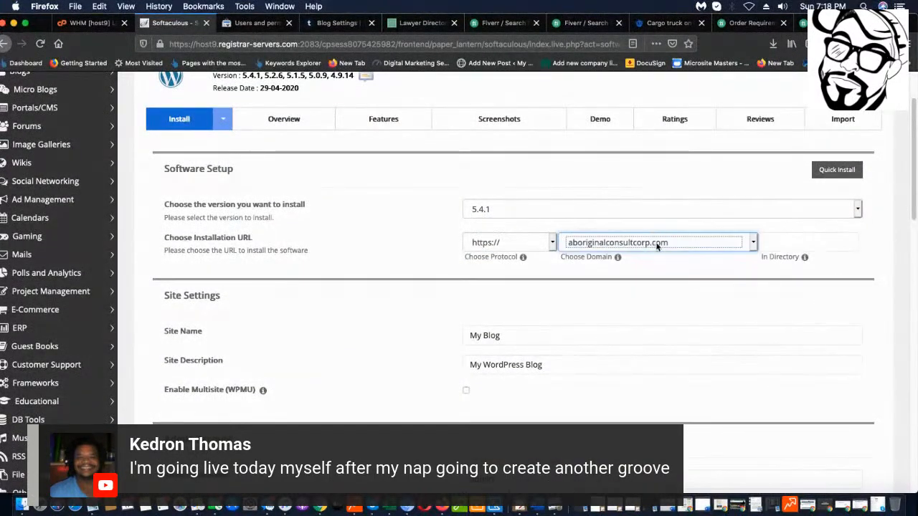
pyautogui.click(753, 244)
pyautogui.click(753, 247)
pyautogui.click(753, 245)
pyautogui.click(697, 255)
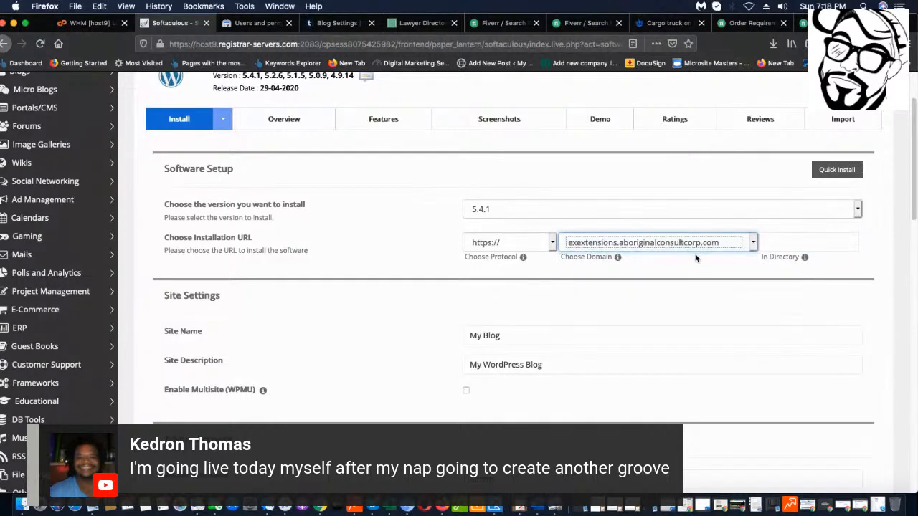
pyautogui.scroll(-1, 708, 244)
pyautogui.scroll(1, 709, 244)
pyautogui.click(752, 235)
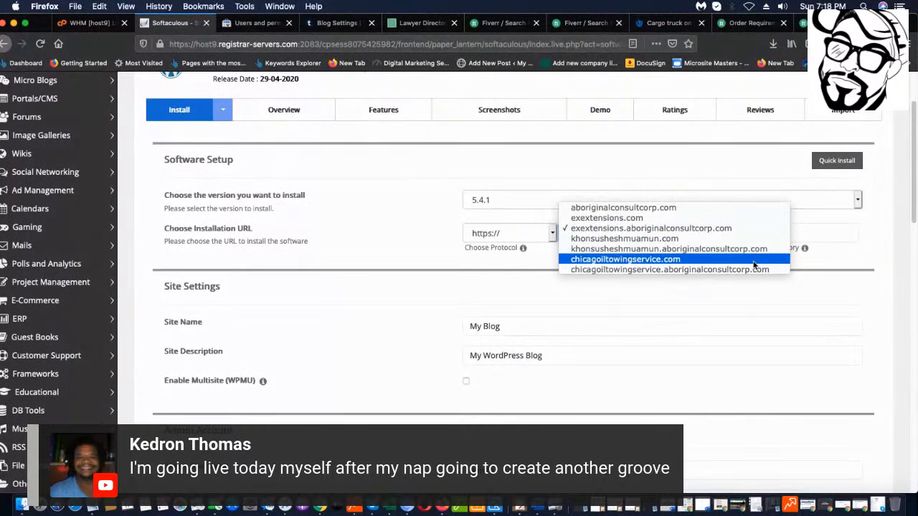
pyautogui.click(753, 266)
pyautogui.click(531, 231)
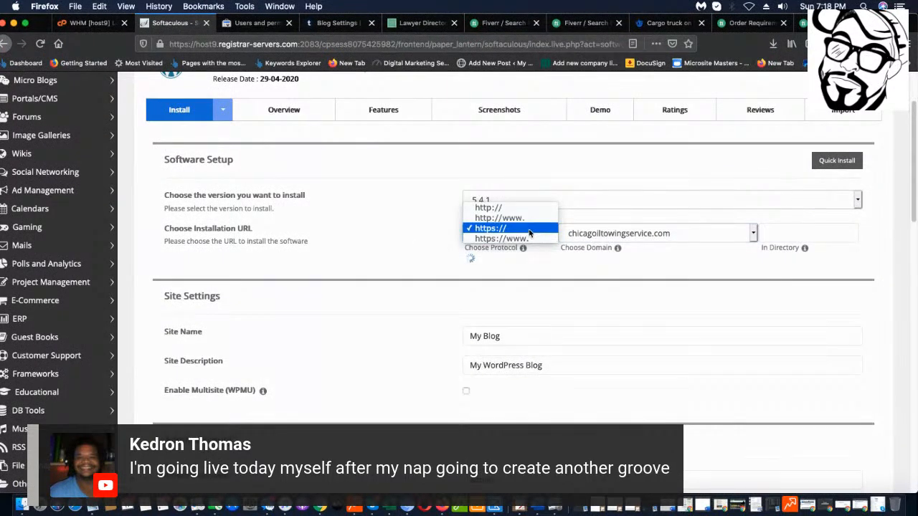
pyautogui.click(534, 209)
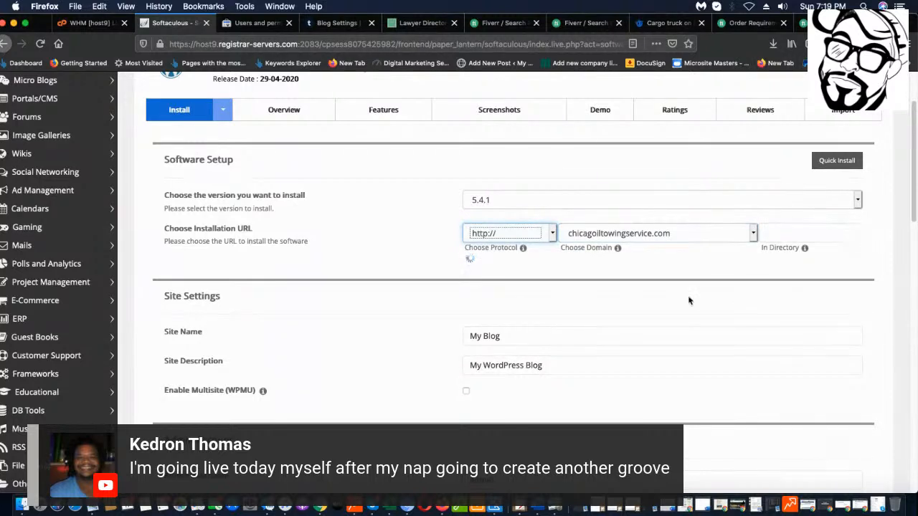
pyautogui.click(856, 199)
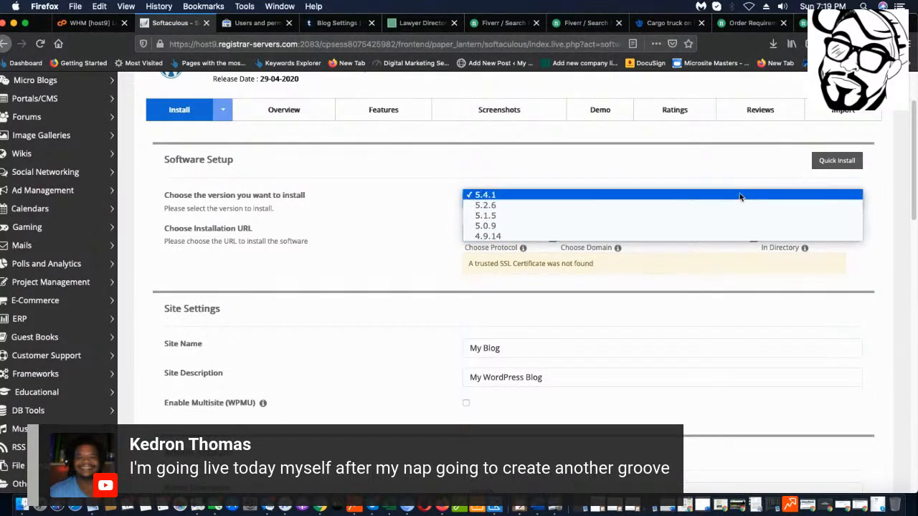
pyautogui.click(785, 216)
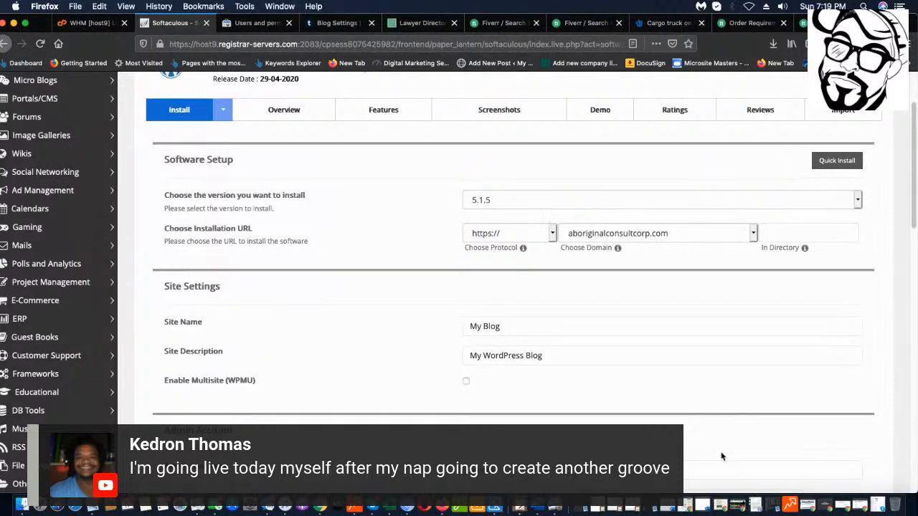
pyautogui.scroll(-1, 557, 301)
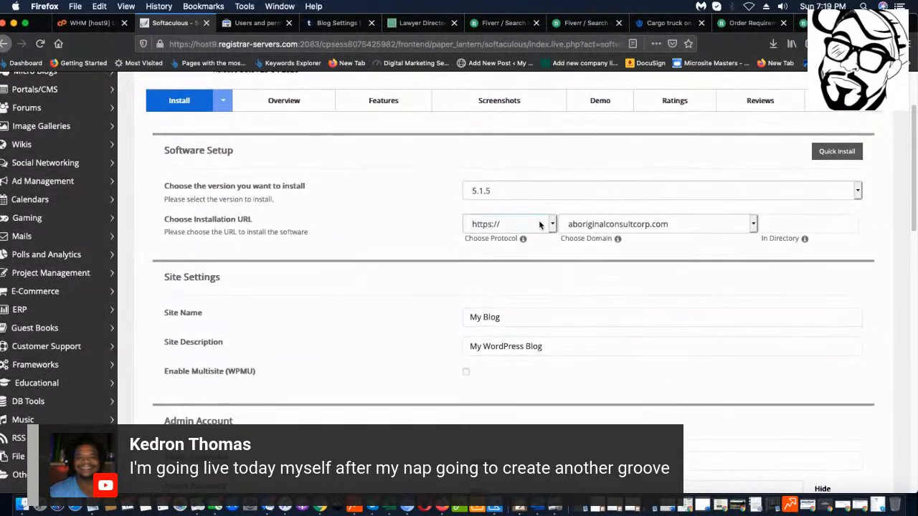
pyautogui.click(590, 224)
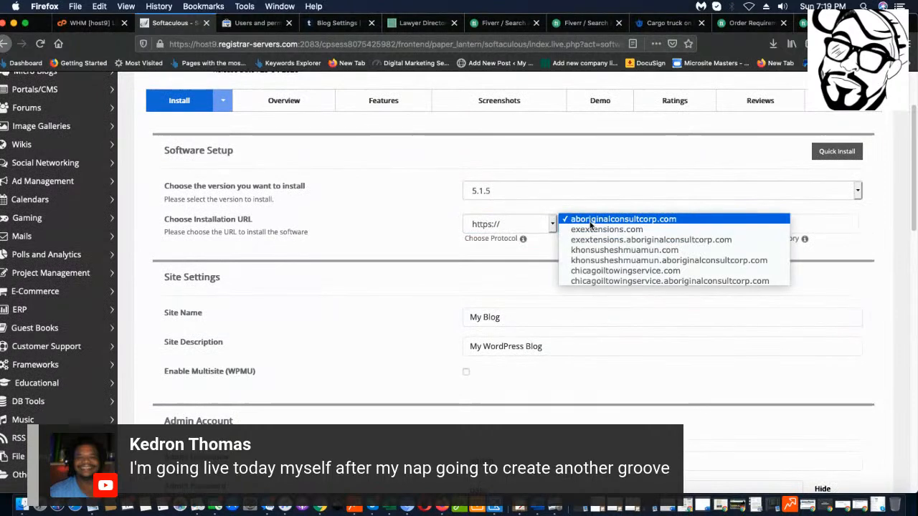
pyautogui.click(625, 270)
pyautogui.click(541, 224)
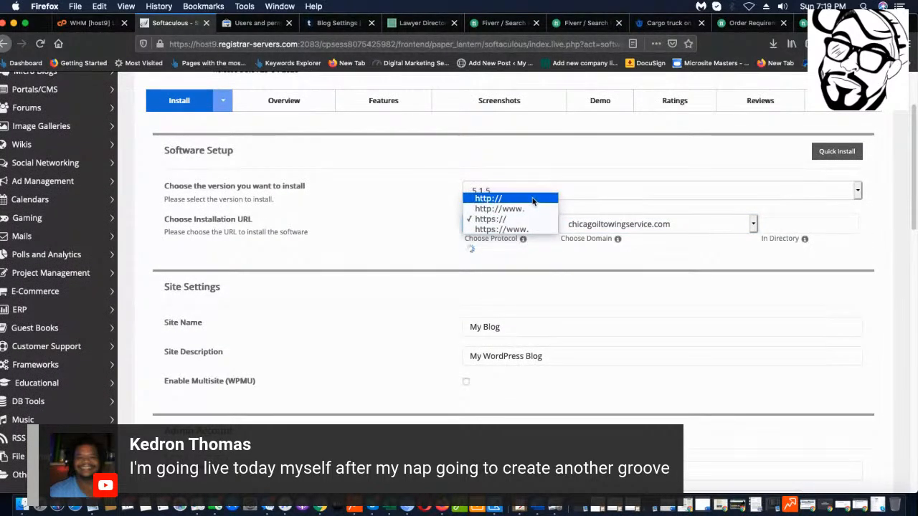
pyautogui.click(530, 198)
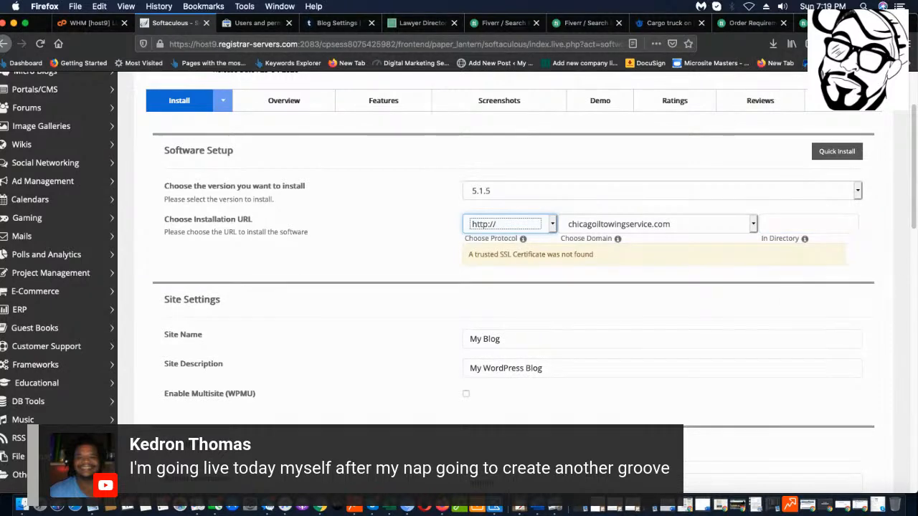
pyautogui.scroll(-1, 598, 268)
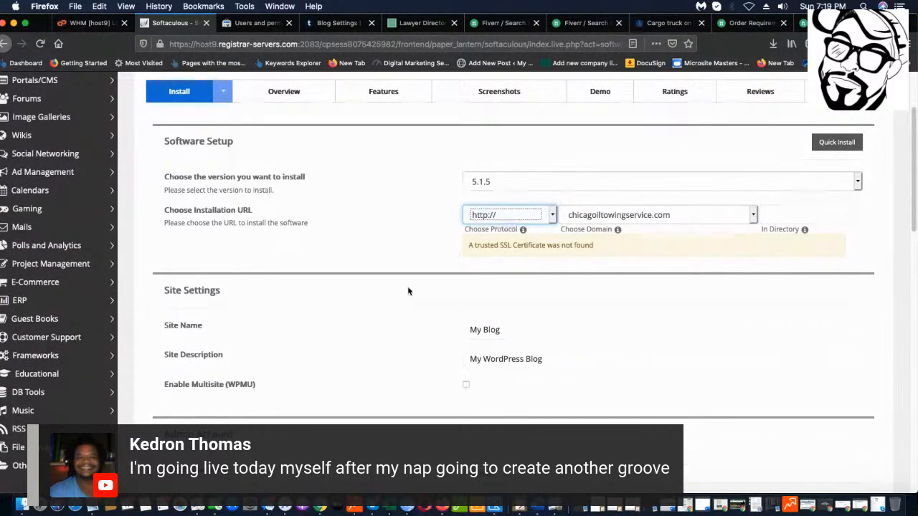
pyautogui.scroll(-3, 466, 273)
# Replace the site name with 'Chicago IL Towing Service'.
pyautogui.moveTo(526, 254); pyautogui.dragTo(399, 247)
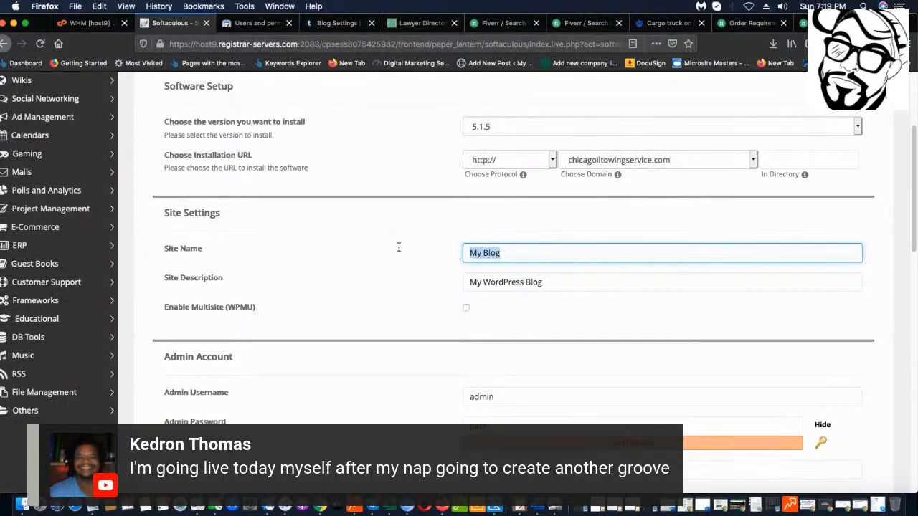
pyautogui.write('C')
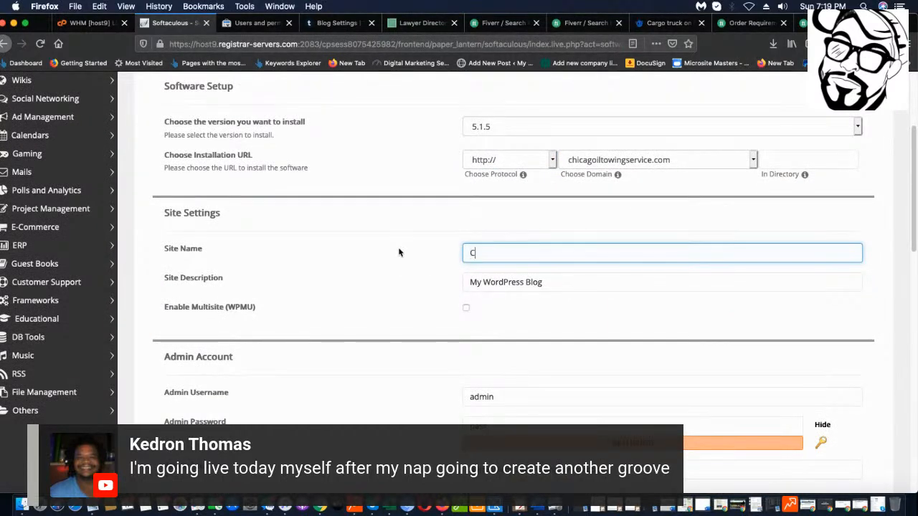
pyautogui.write('hicag')
pyautogui.press('BackSpace')
pyautogui.write('Toe')
pyautogui.press('BackSpace')
pyautogui.write('wing Servicx')
pyautogui.press('BackSpace')
pyautogui.press('BackSpace')
pyautogui.write('ceIL')
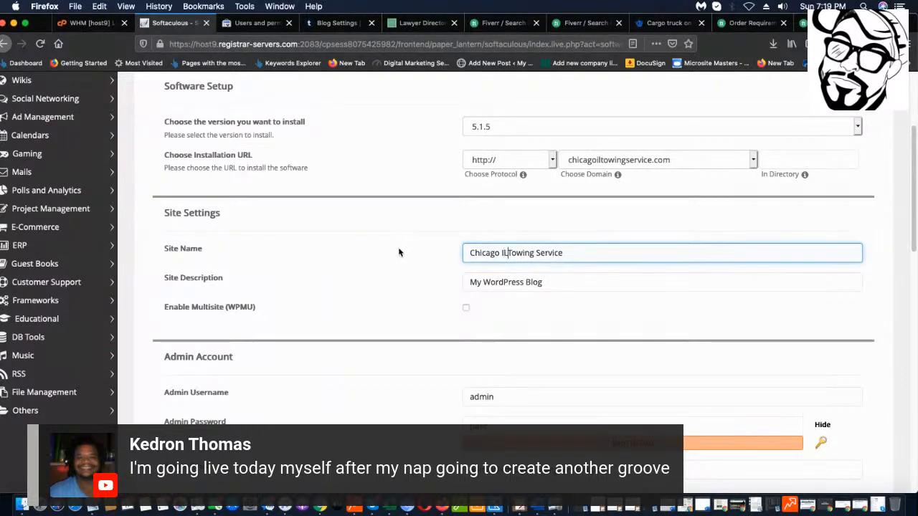
# Replace the default site description with 'The Best Choice for Towing in Chicag'.
pyautogui.click(570, 283)
pyautogui.press('Tab')
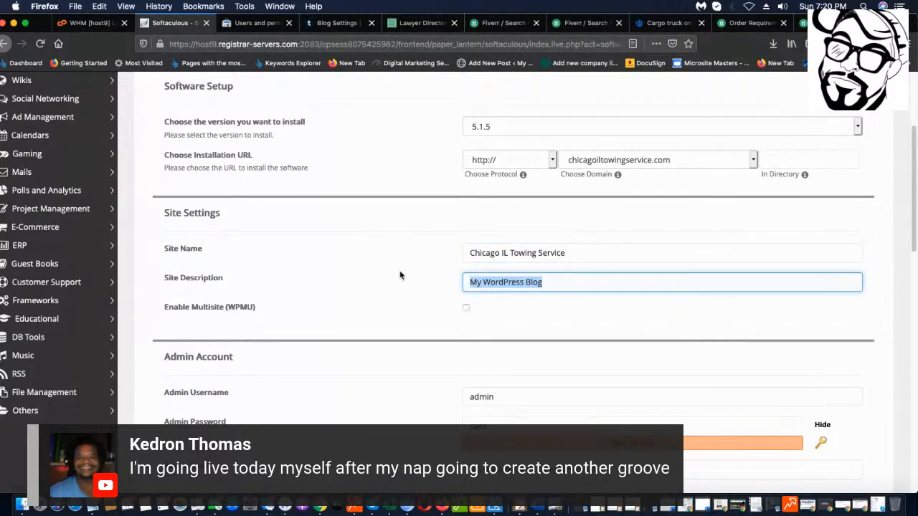
pyautogui.write('Your ')
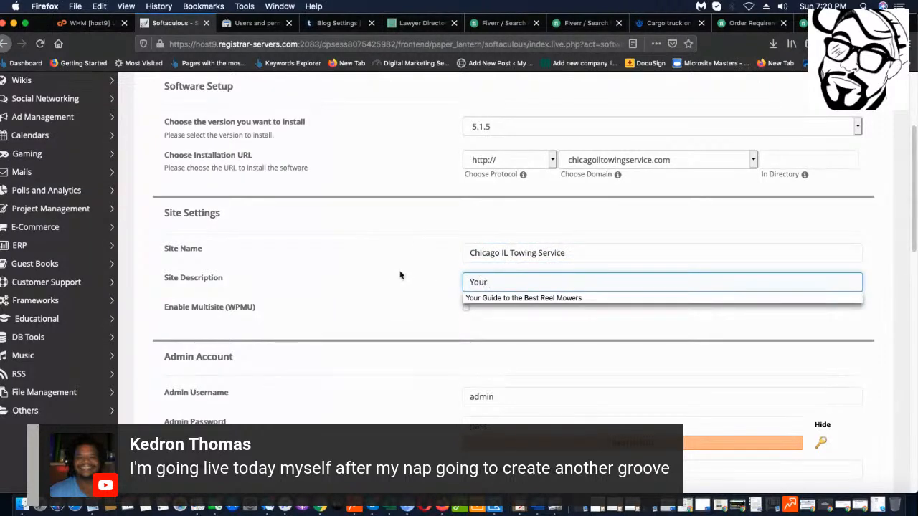
pyautogui.write('Ch')
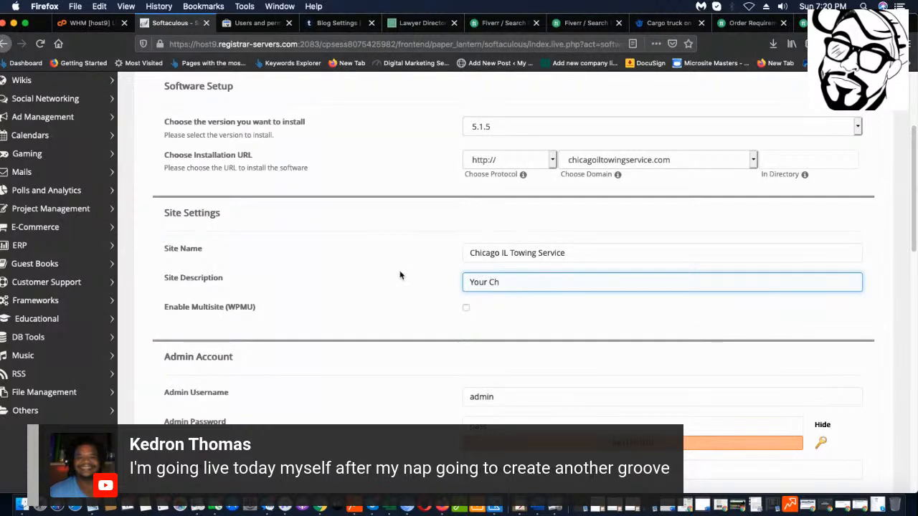
pyautogui.press('BackSpace')
pyautogui.press('BackSpace')
pyautogui.press('BackSpace')
pyautogui.press('BackSpace')
pyautogui.press('BackSpace')
pyautogui.press('BackSpace')
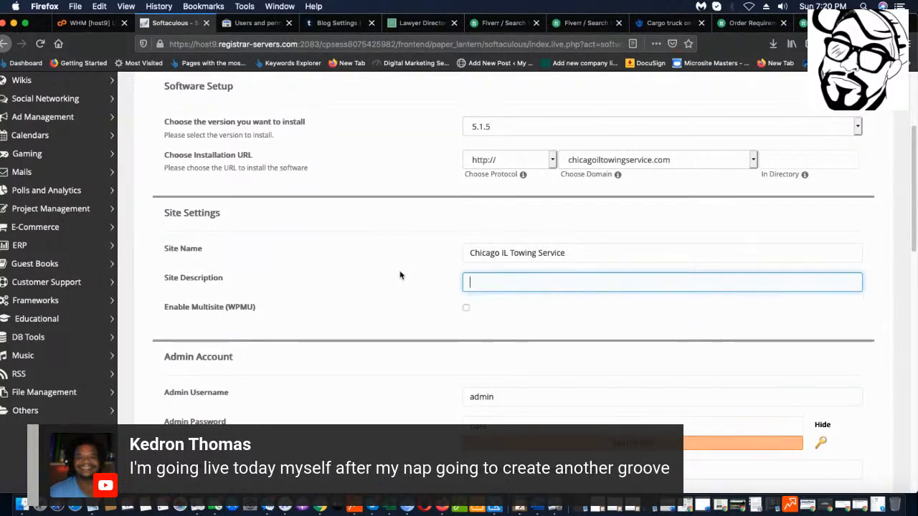
pyautogui.write('The Be')
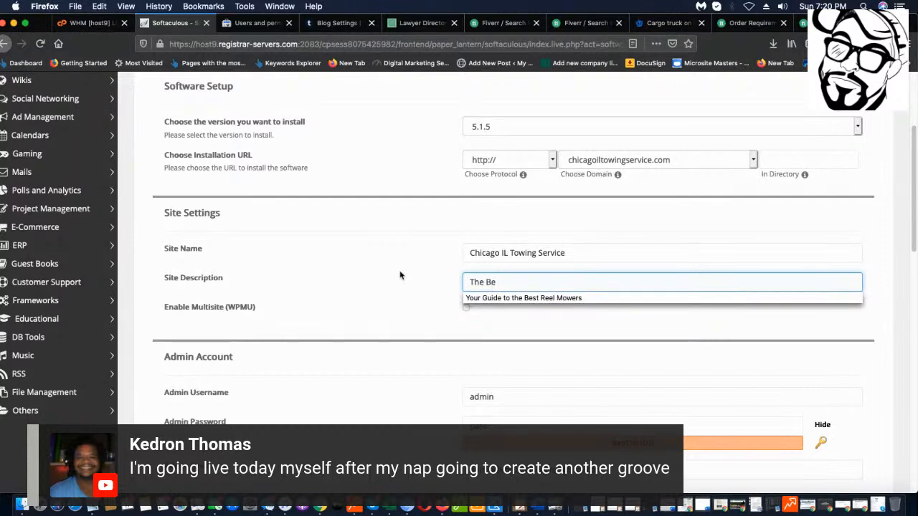
pyautogui.write('st Cho')
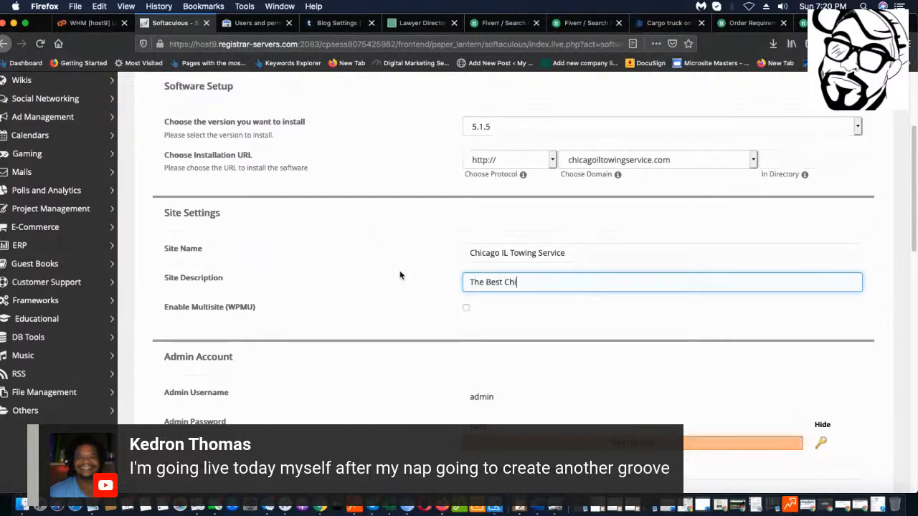
pyautogui.write('ice for Towing')
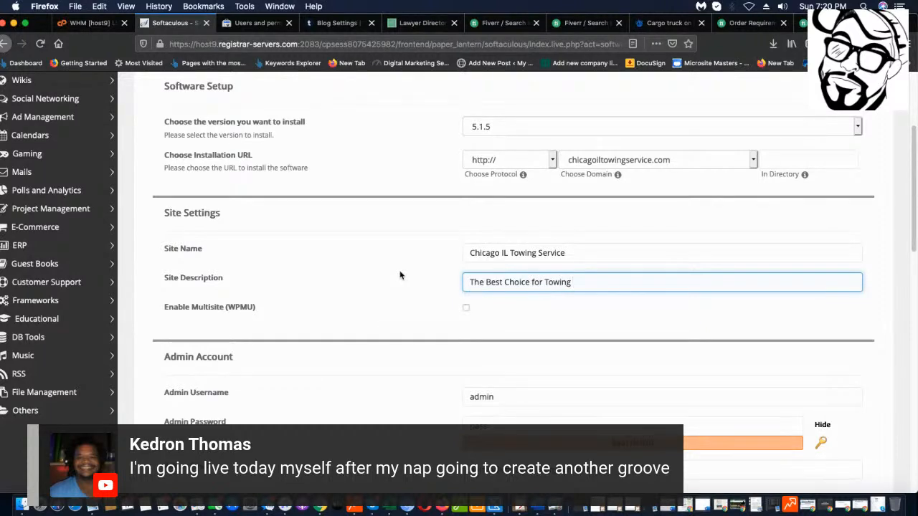
pyautogui.write(' in Chicago')
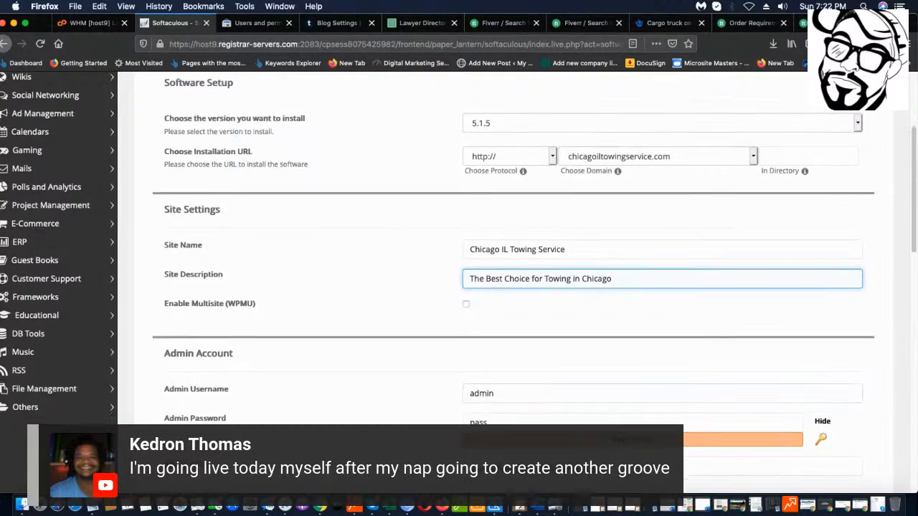
# Scroll down the Softaculous install form to review the admin account settings.
pyautogui.scroll(-2, 500, 287)
pyautogui.scroll(-2, 555, 276)
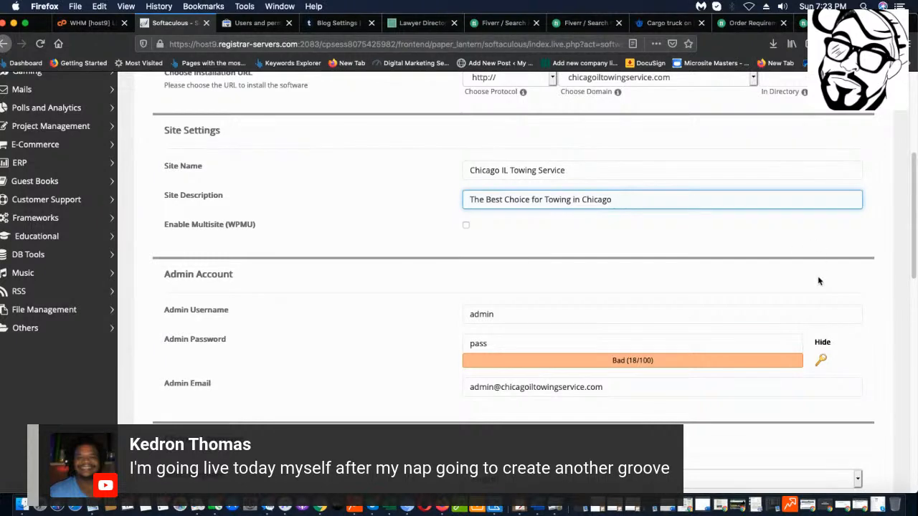
pyautogui.scroll(-1, 805, 283)
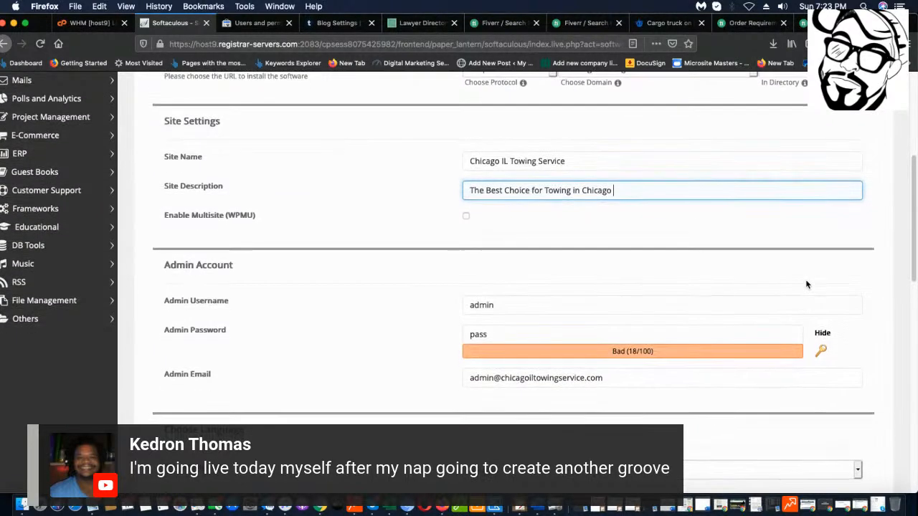
pyautogui.scroll(5, 806, 285)
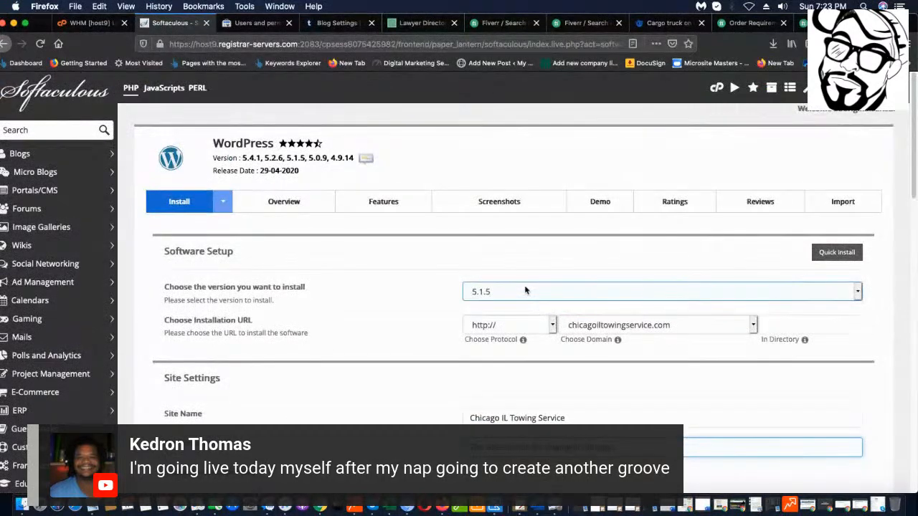
pyautogui.scroll(-3, 545, 301)
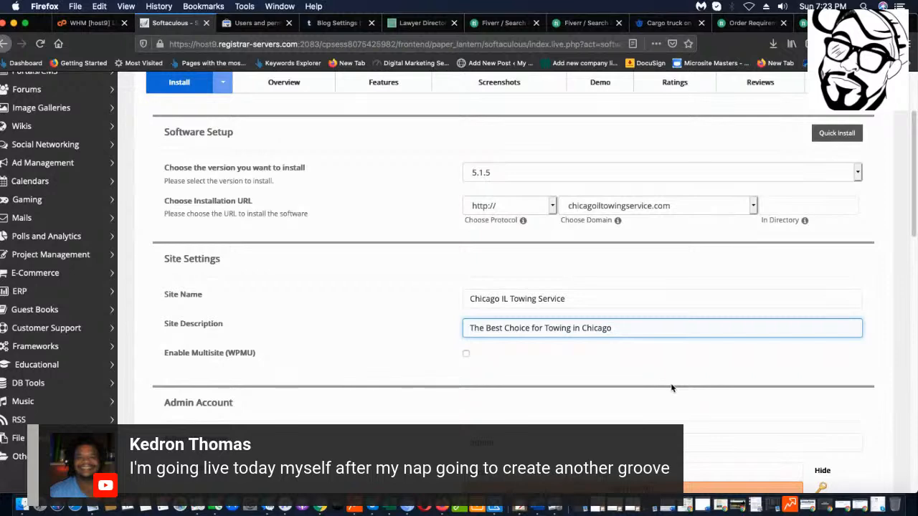
pyautogui.scroll(-1, 703, 399)
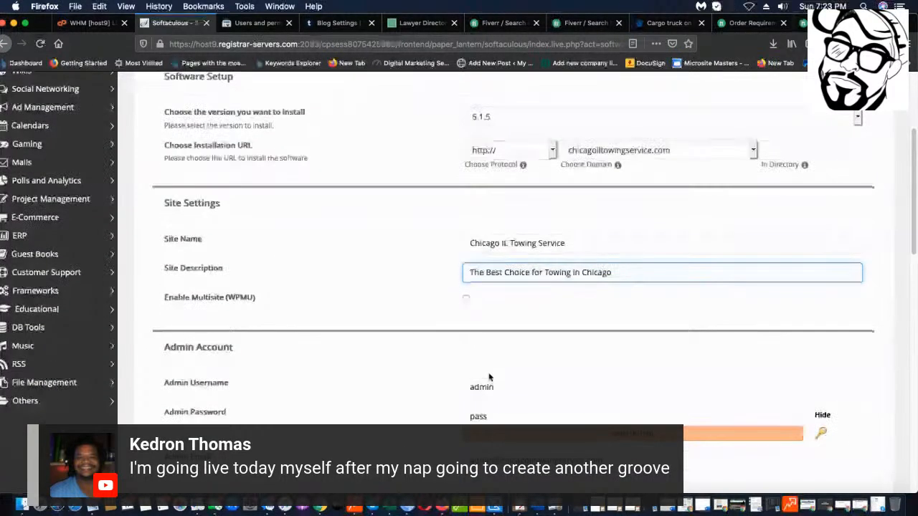
pyautogui.scroll(3, 493, 386)
pyautogui.scroll(-2, 493, 386)
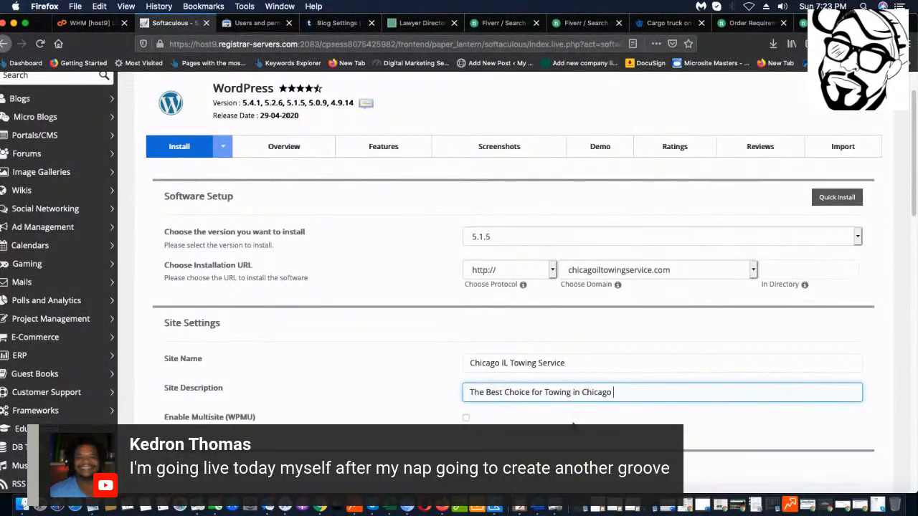
pyautogui.scroll(-2, 655, 394)
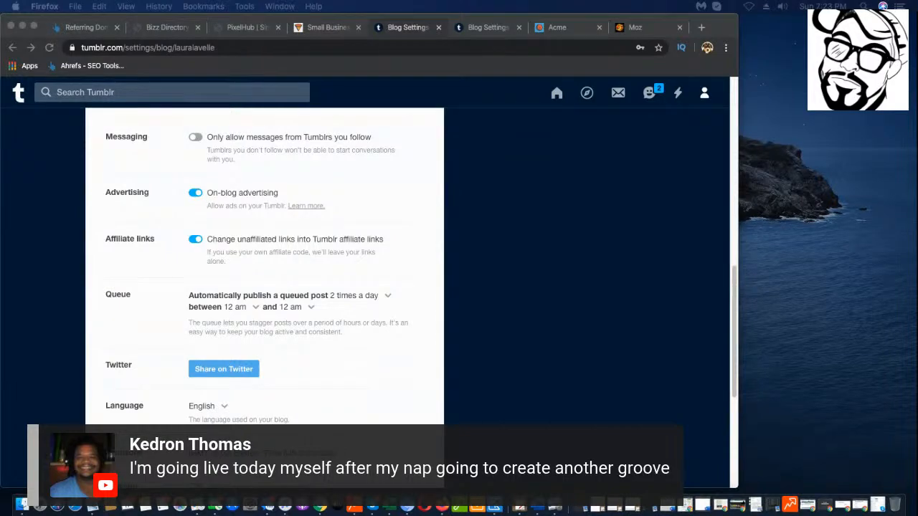
# Launch the Softaculous WordPress installation for chicagoiltowingservice.com from the install form.
pyautogui.moveTo(917, 136); pyautogui.dragTo(859, 67)
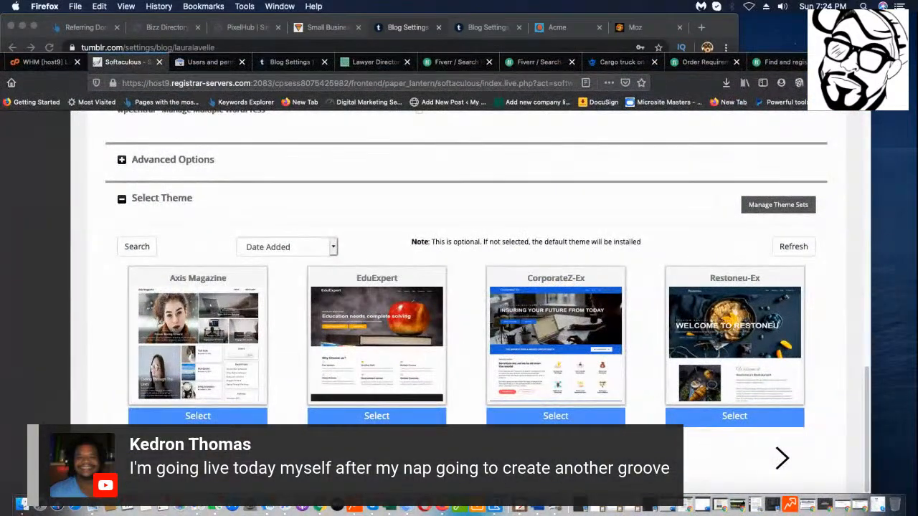
pyautogui.scroll(-2, 495, 391)
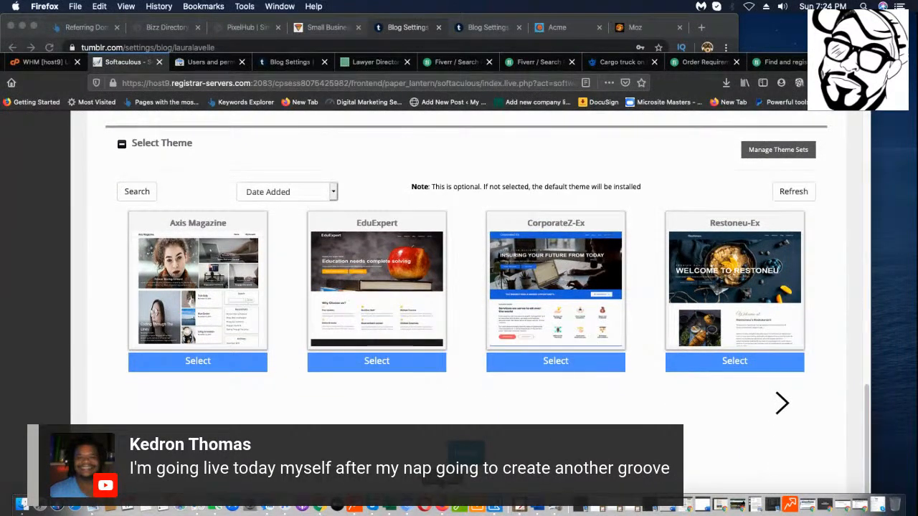
pyautogui.click(466, 453)
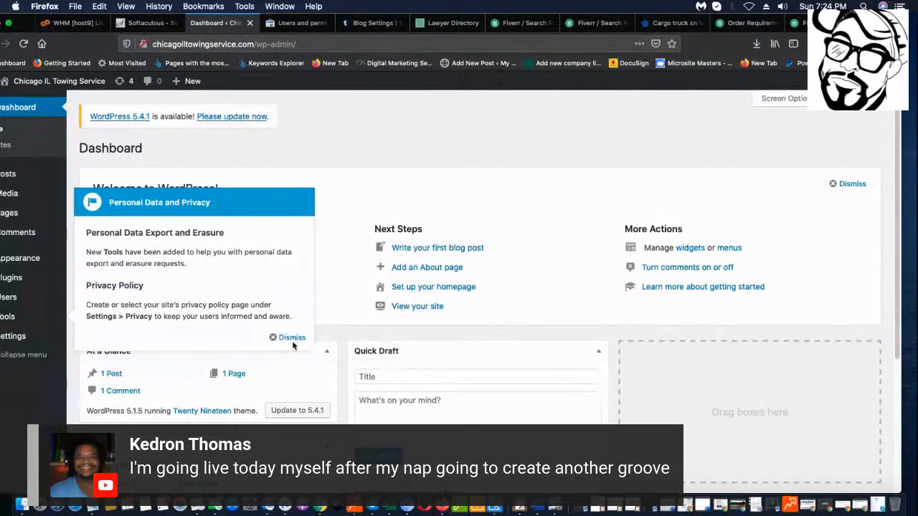
# Dismiss the privacy notice and update WordPress from 5.1.5 to 5.4.1.
pyautogui.click(291, 338)
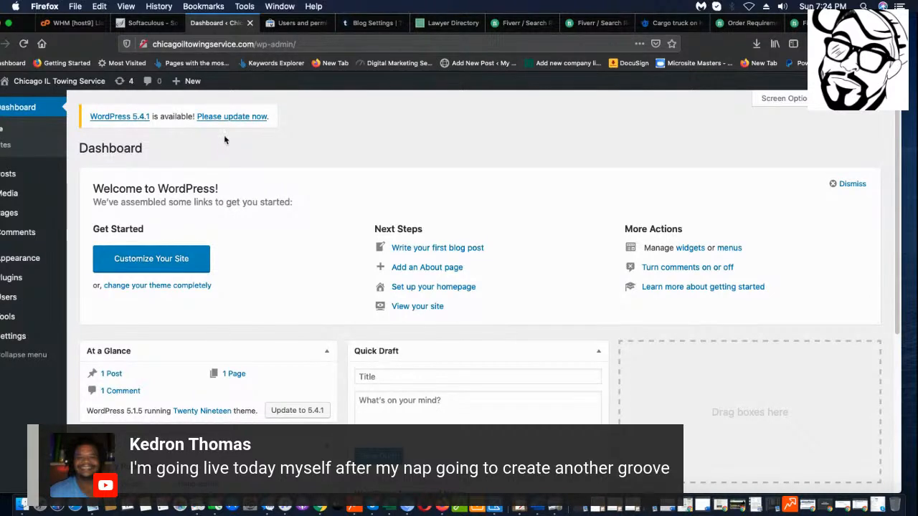
pyautogui.click(236, 118)
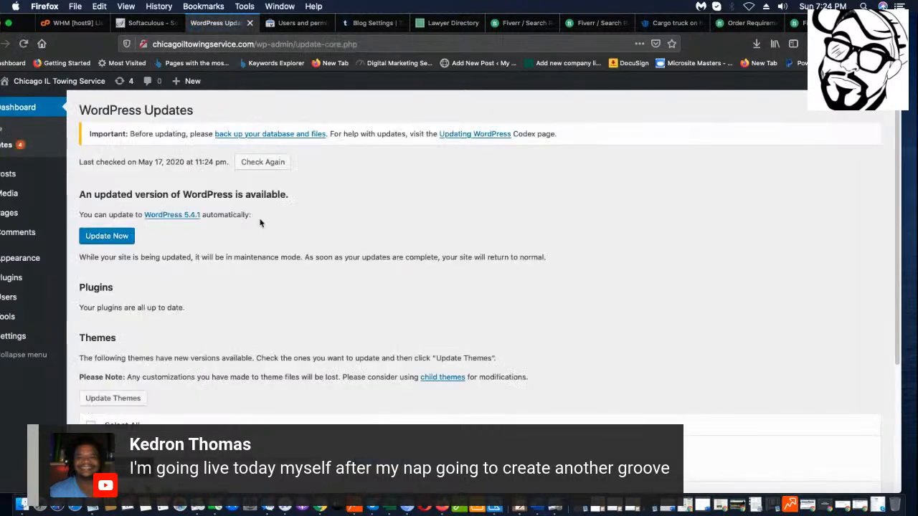
pyautogui.click(104, 239)
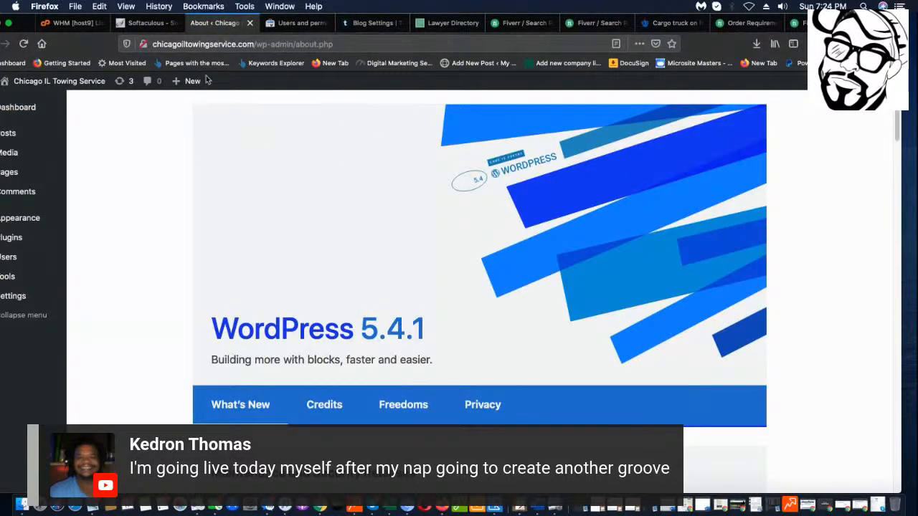
# Read through the WordPress 5.4.1 About page, then switch to the Lawyer Directory blog settings tab.
pyautogui.moveTo(857, 22); pyautogui.dragTo(871, 21)
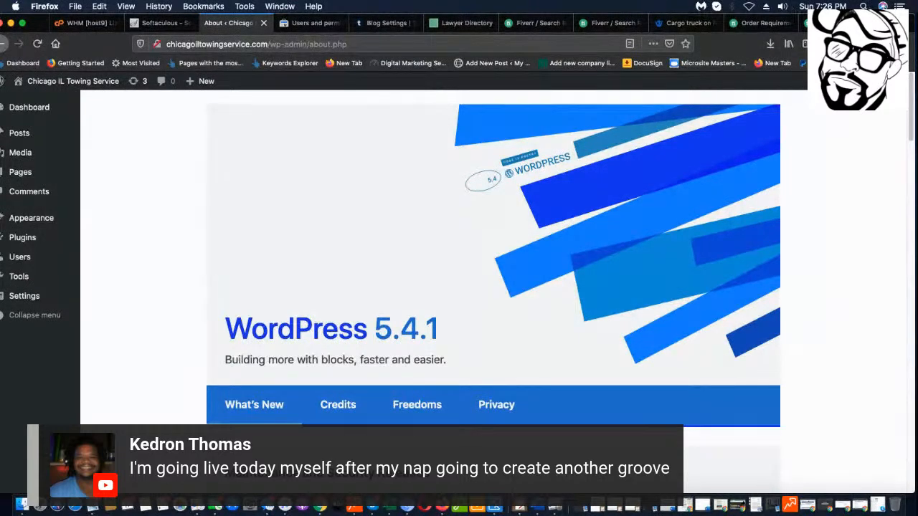
pyautogui.scroll(-1, 70, 230)
pyautogui.scroll(1, 72, 230)
pyautogui.scroll(-2, 141, 295)
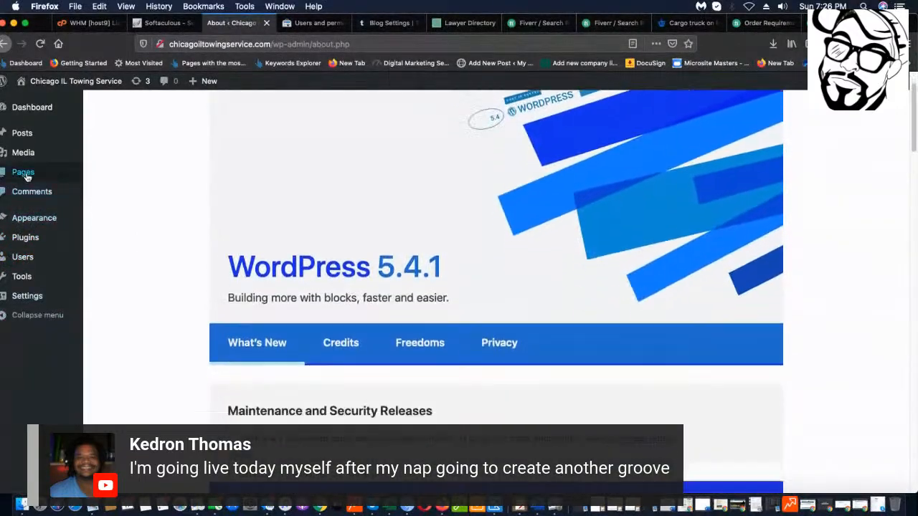
pyautogui.scroll(-15, 82, 200)
pyautogui.scroll(-20, 215, 199)
pyautogui.scroll(12, 446, 176)
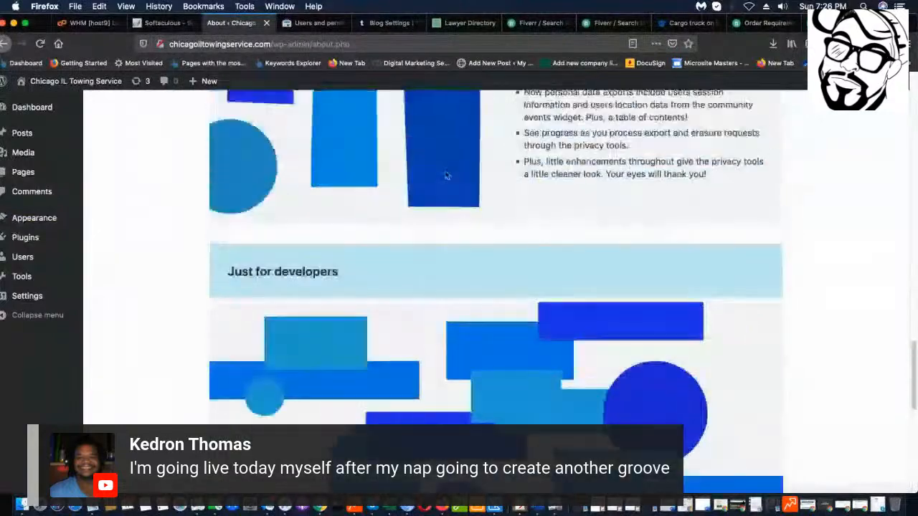
pyautogui.scroll(15, 445, 175)
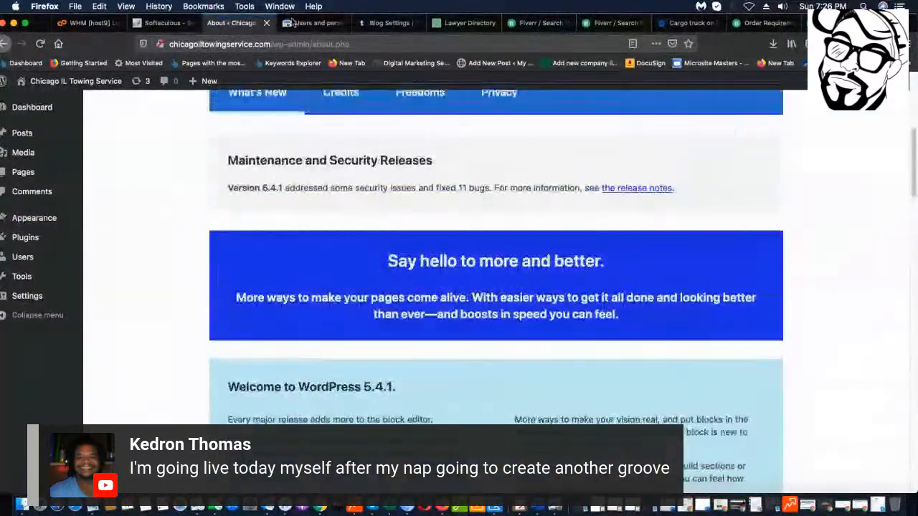
pyautogui.click(387, 29)
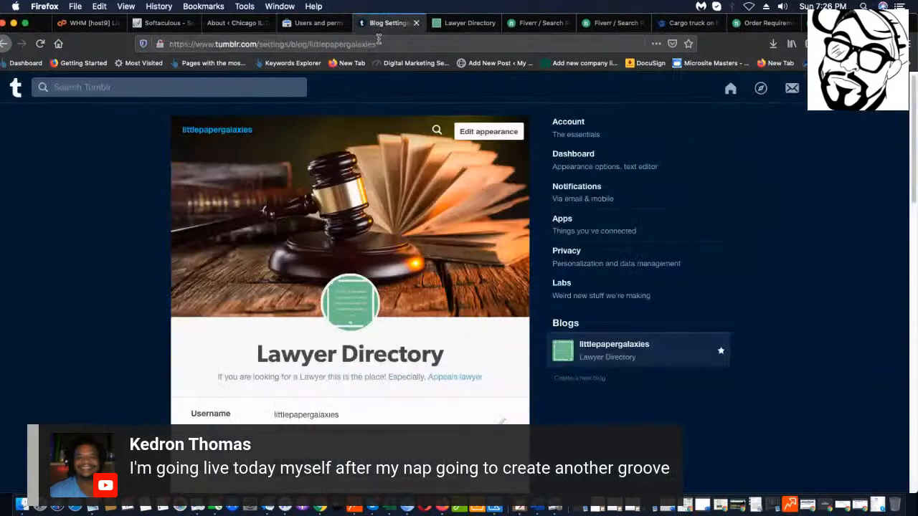
# Search Google for 'vantam auto themes' and open the 'Auto - VamTam themes' result.
pyautogui.click(386, 37)
pyautogui.write('vanta')
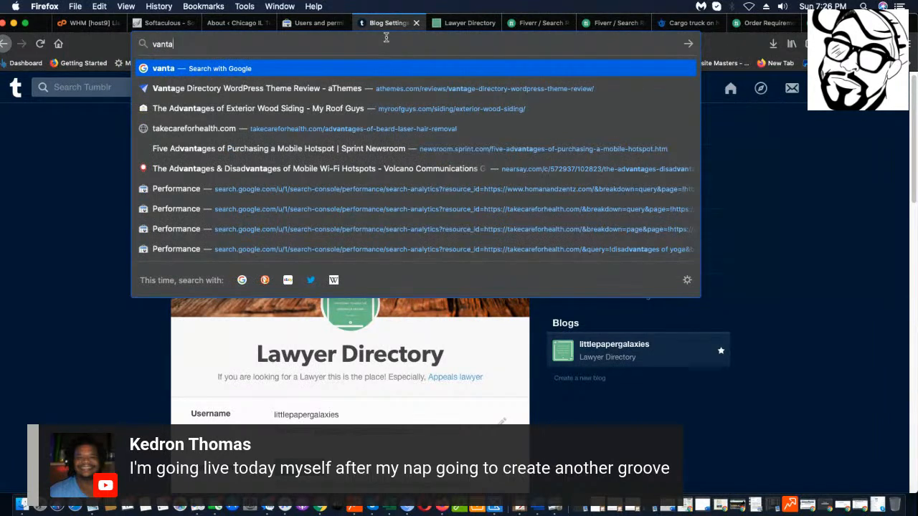
pyautogui.write('m to')
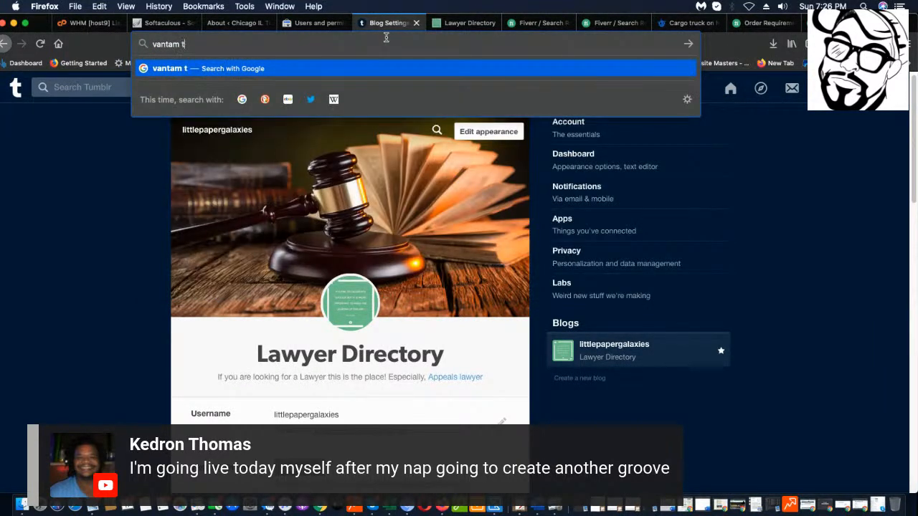
pyautogui.press('BackSpace')
pyautogui.press('BackSpace')
pyautogui.write('auto themes')
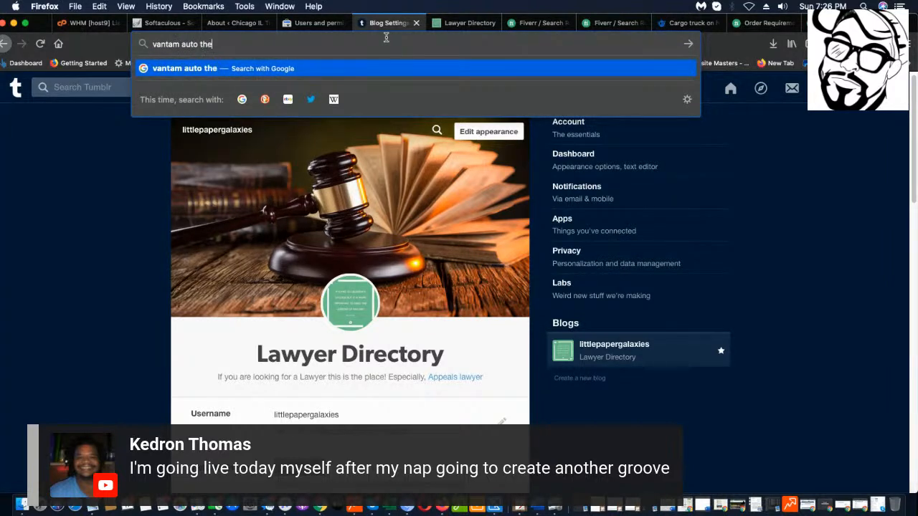
pyautogui.press('Return')
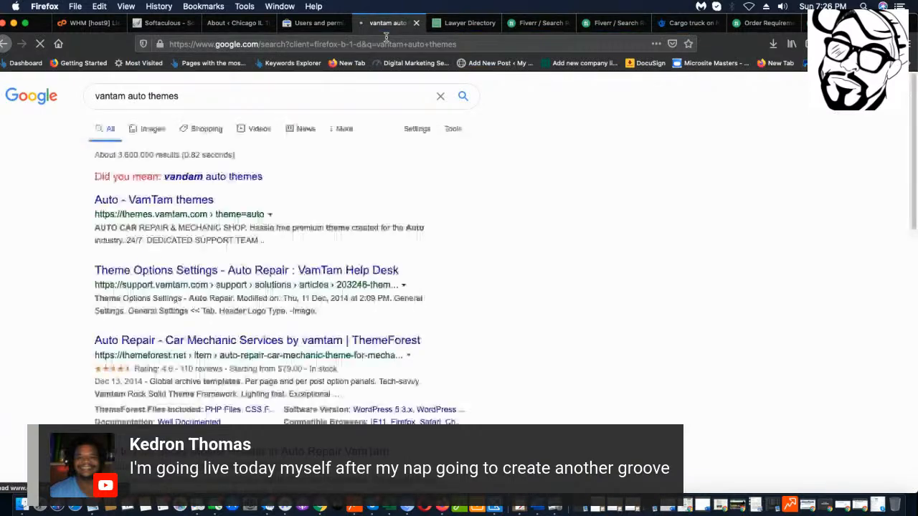
pyautogui.click(188, 201)
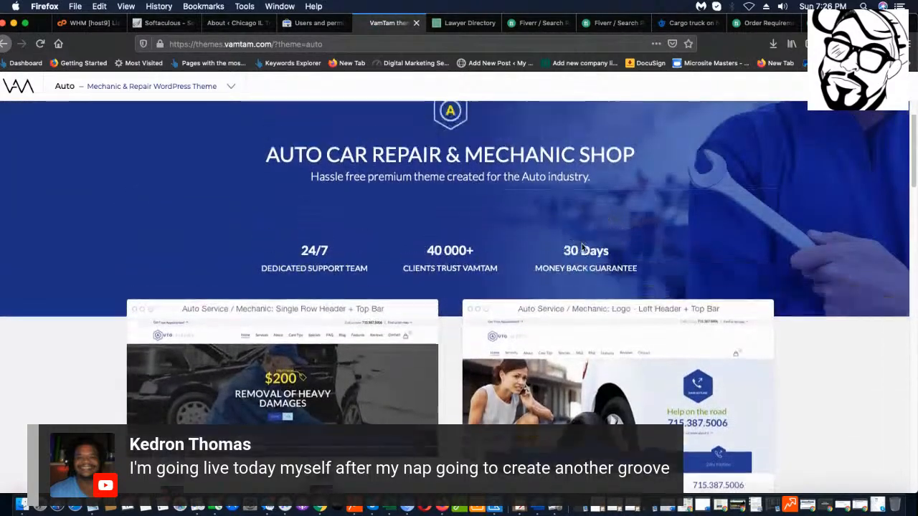
# Browse the VamTam demo cards and open the Single Row Header + Top Bar demo.
pyautogui.scroll(-3, 577, 242)
pyautogui.scroll(-3, 270, 273)
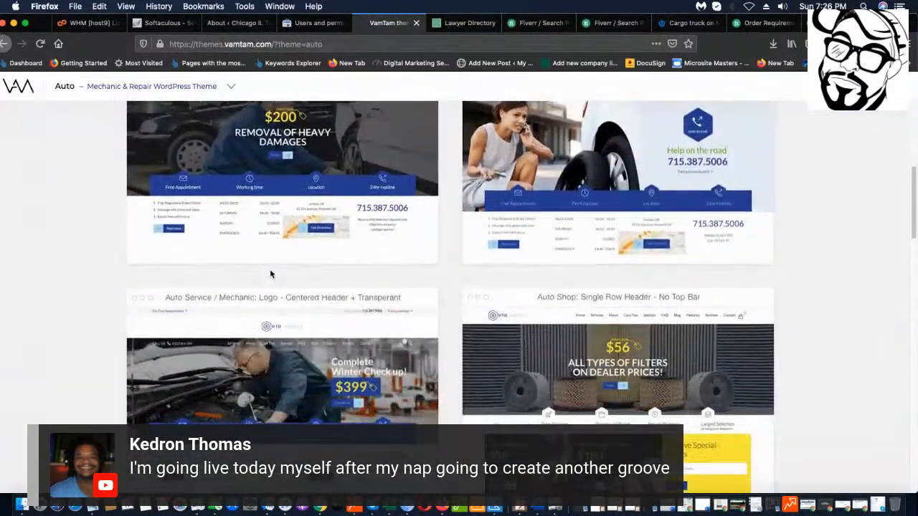
pyautogui.scroll(2, 270, 272)
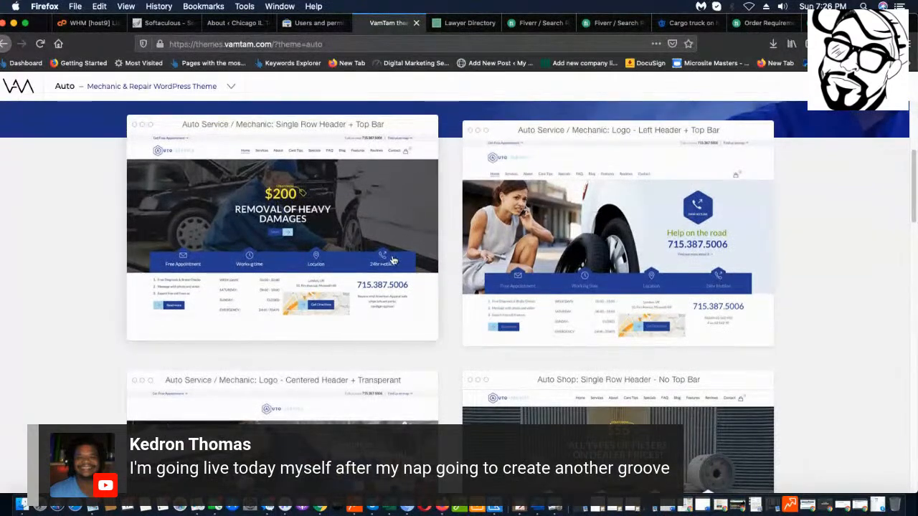
pyautogui.scroll(-4, 393, 259)
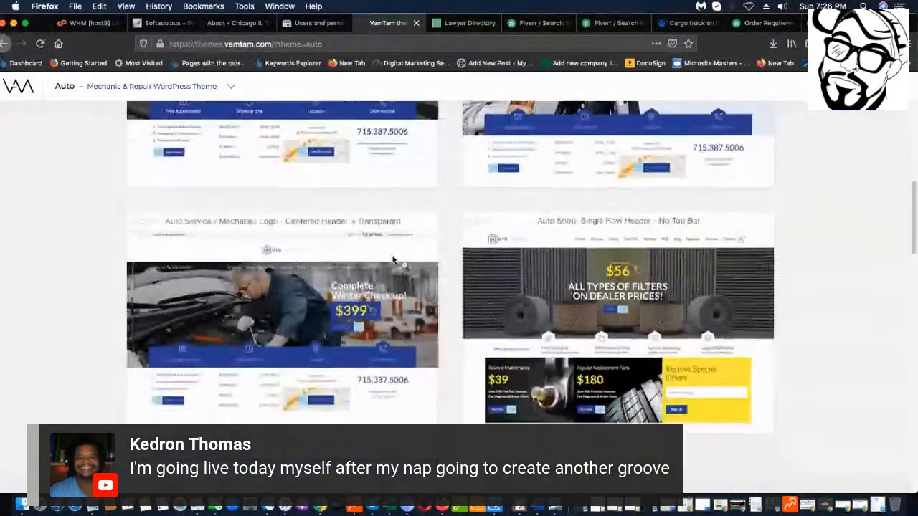
pyautogui.scroll(4, 393, 260)
pyautogui.click(282, 285)
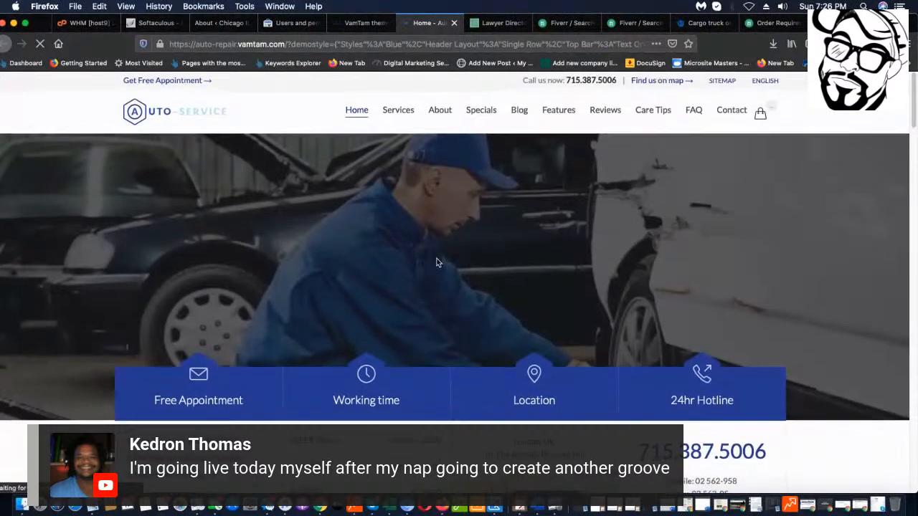
# Scroll the Auto-Service demo homepage down to the footer and back up.
pyautogui.scroll(-4, 459, 258)
pyautogui.scroll(-8, 456, 260)
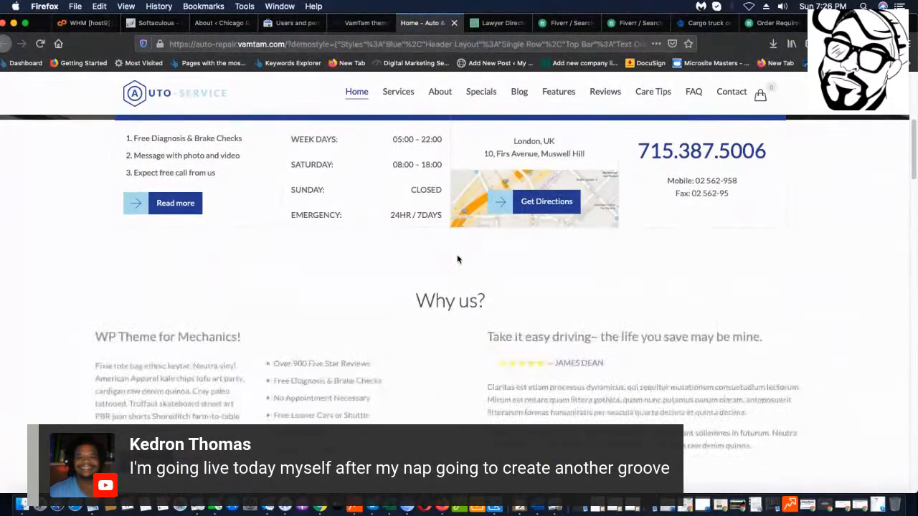
pyautogui.scroll(-1, 497, 250)
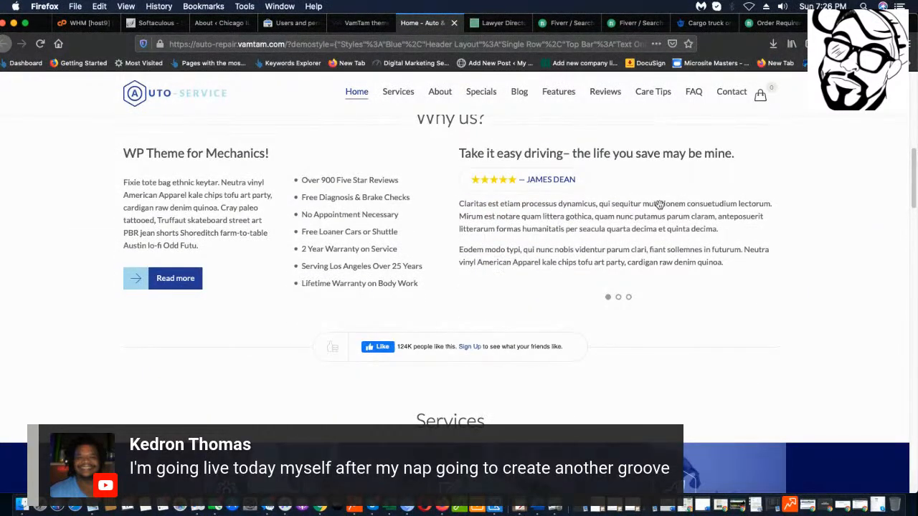
pyautogui.scroll(-3, 647, 250)
pyautogui.scroll(-4, 647, 249)
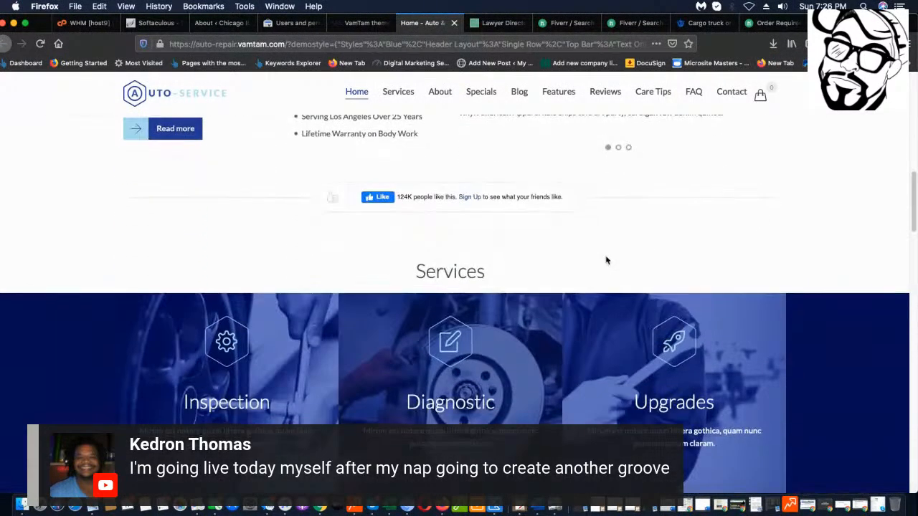
pyautogui.scroll(-3, 606, 260)
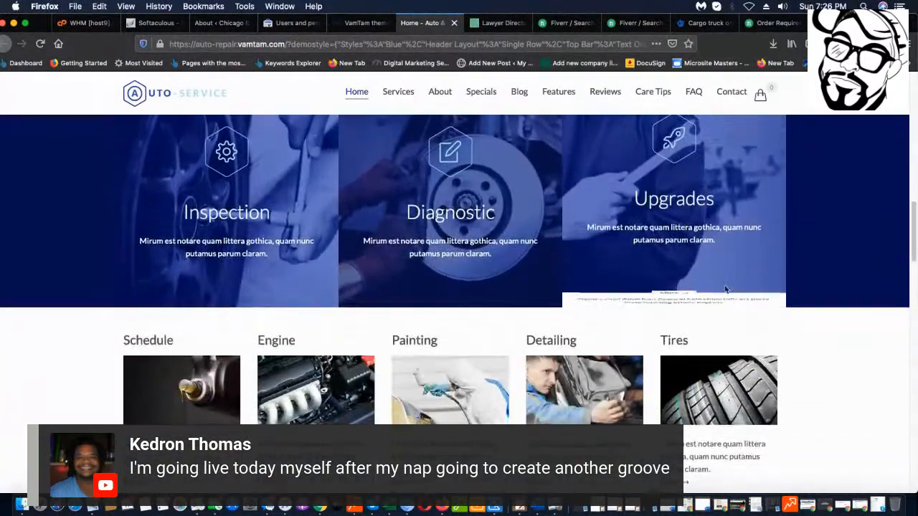
pyautogui.scroll(-1, 798, 327)
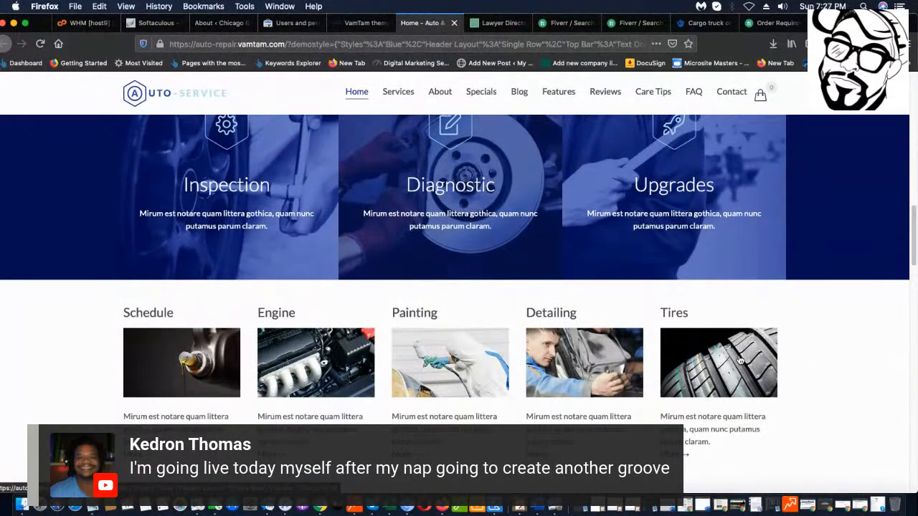
pyautogui.scroll(-2, 741, 360)
pyautogui.scroll(-3, 724, 348)
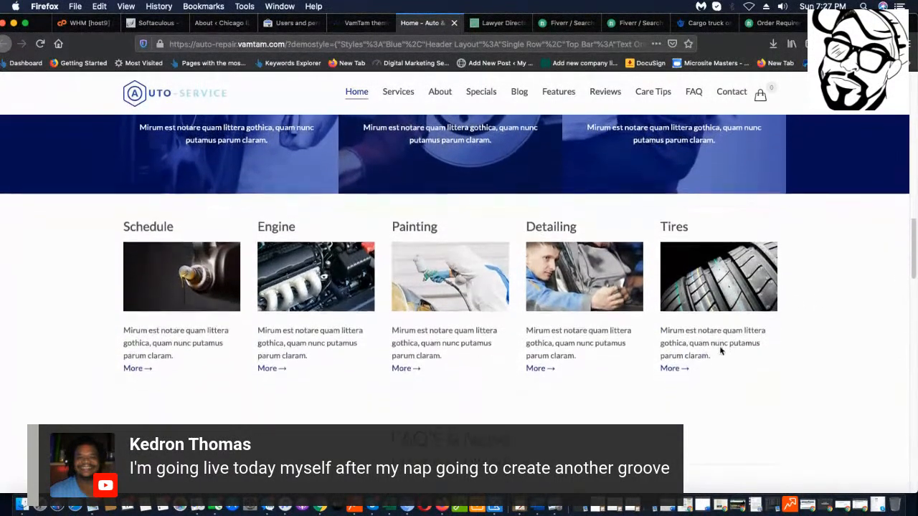
pyautogui.scroll(-10, 714, 354)
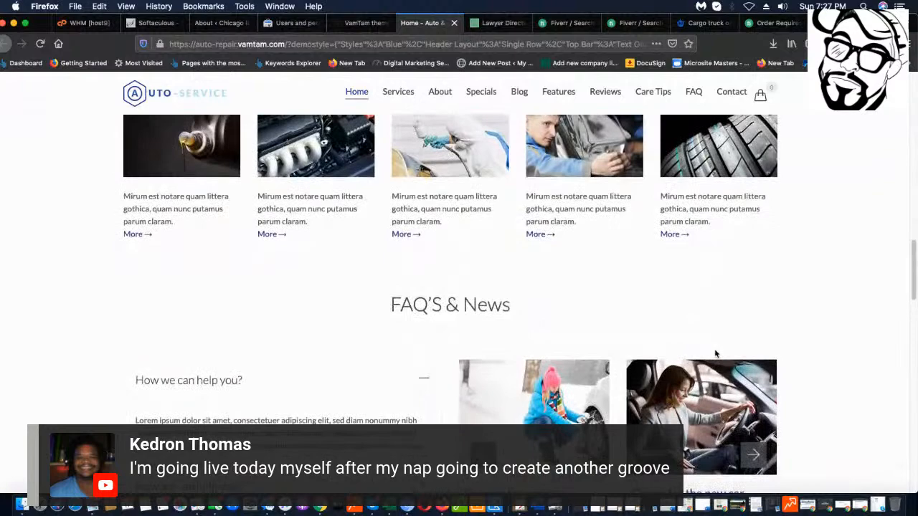
pyautogui.scroll(-15, 714, 354)
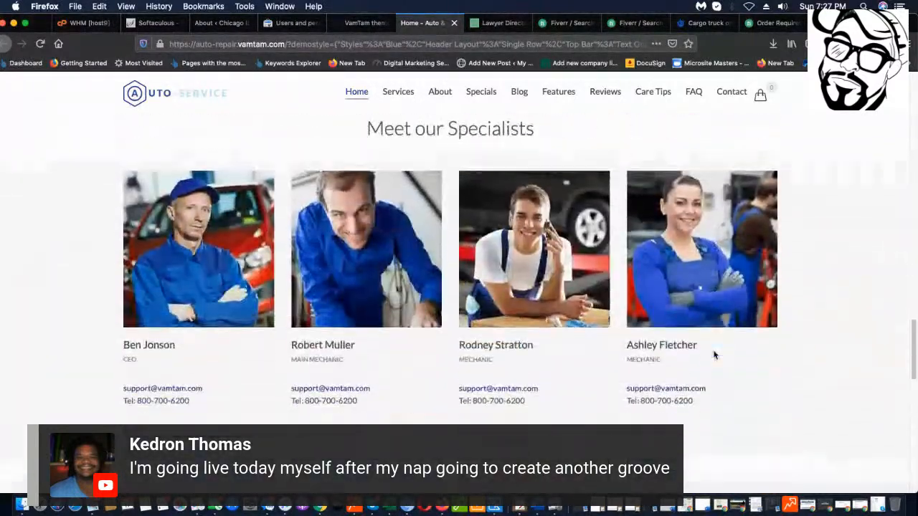
pyautogui.scroll(-10, 711, 358)
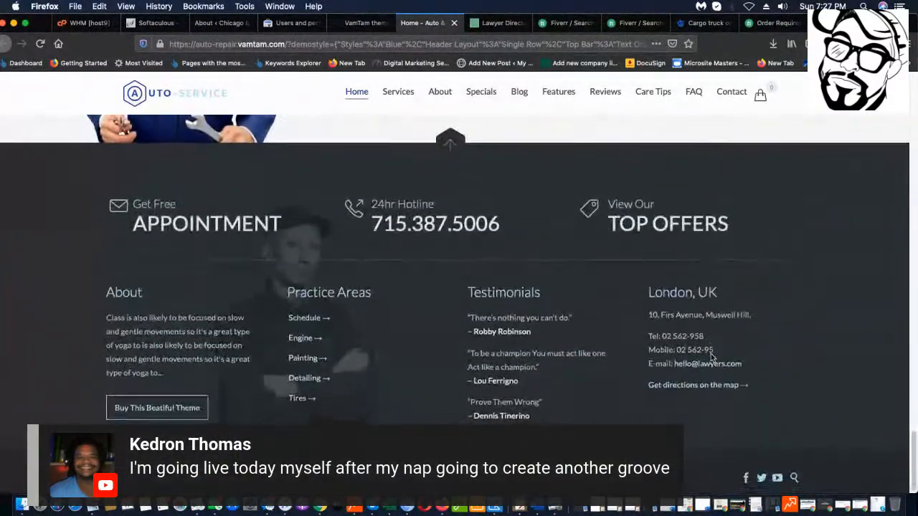
pyautogui.scroll(15, 681, 370)
pyautogui.scroll(20, 680, 370)
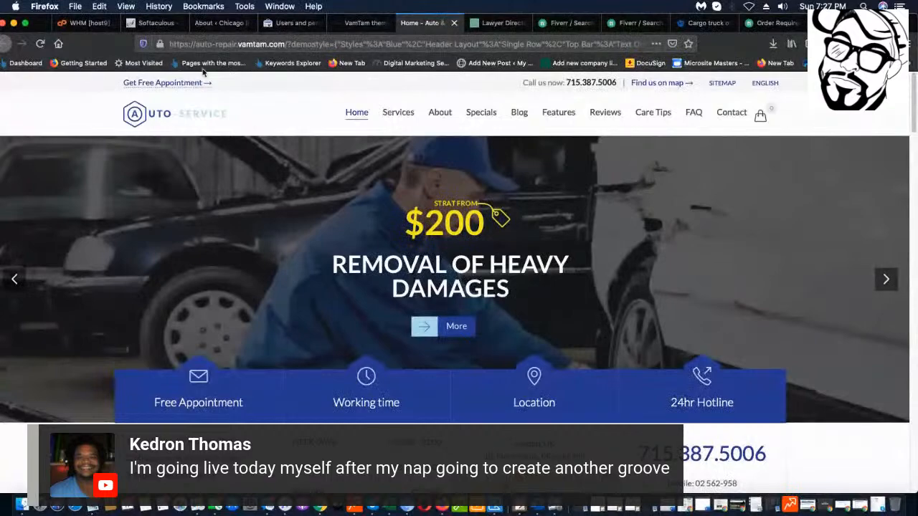
# Return to the towing site's WordPress 5.4.1 About page tab.
pyautogui.click(154, 22)
pyautogui.click(218, 23)
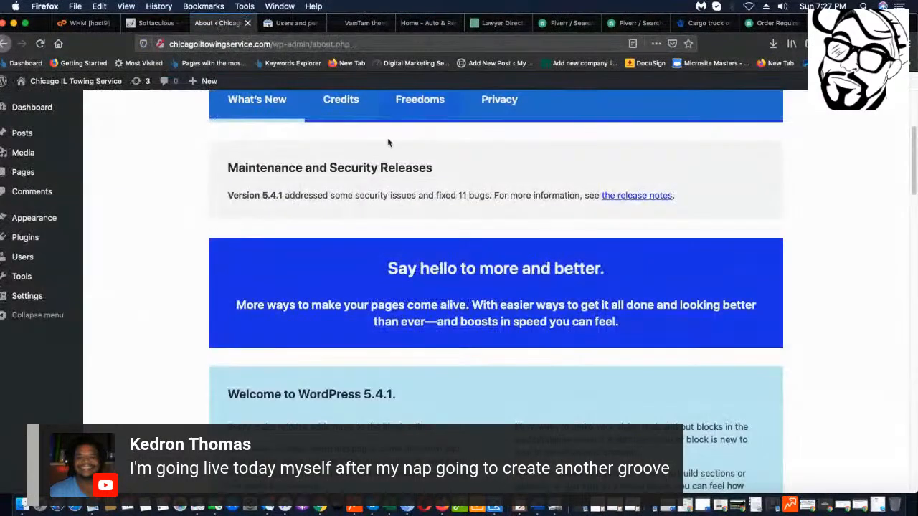
pyautogui.scroll(5, 391, 164)
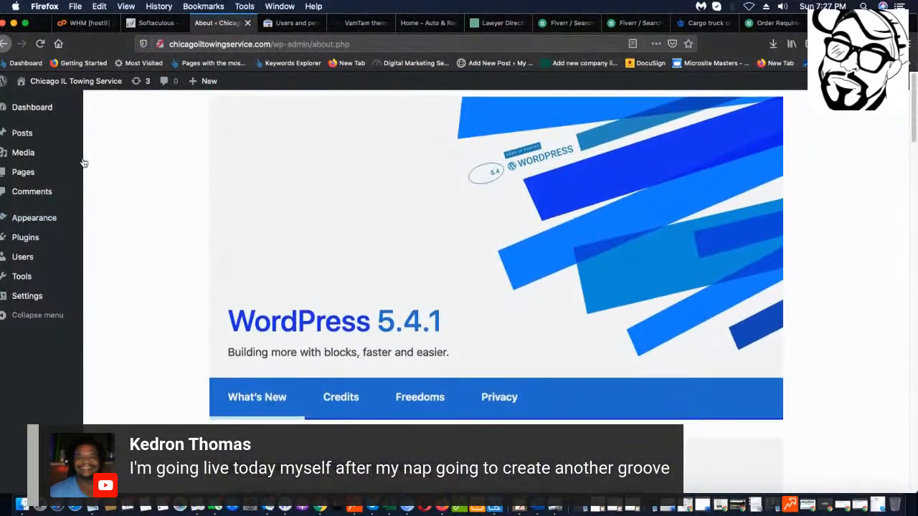
# Go to Appearance > Themes > Add Themes and reveal the Upload Theme panel.
pyautogui.moveTo(49, 217)
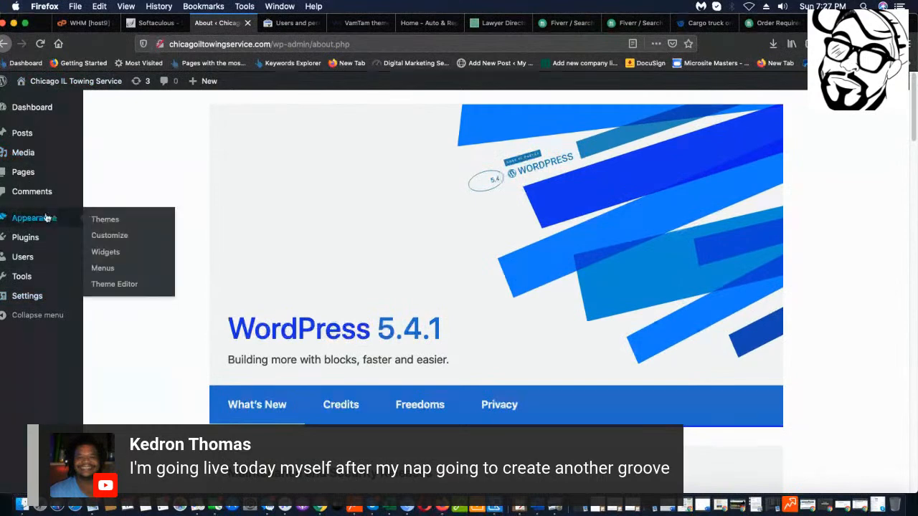
pyautogui.click(112, 220)
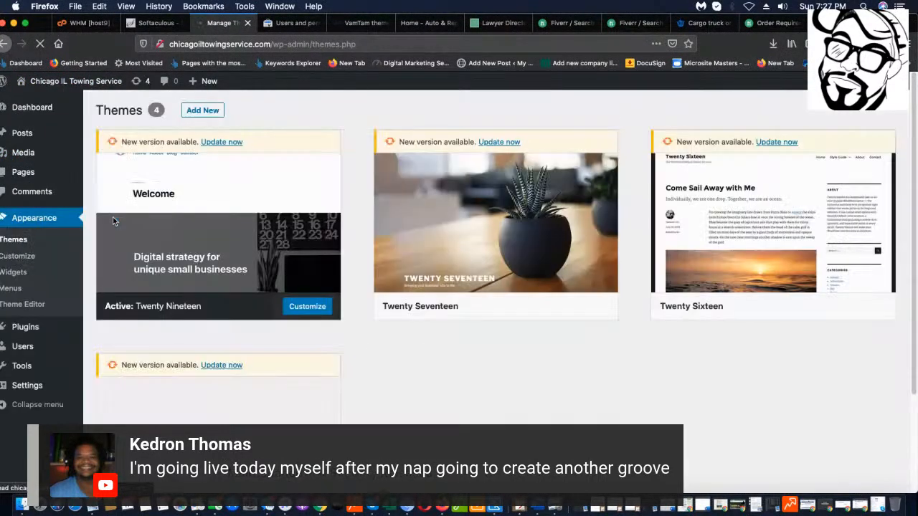
pyautogui.click(203, 110)
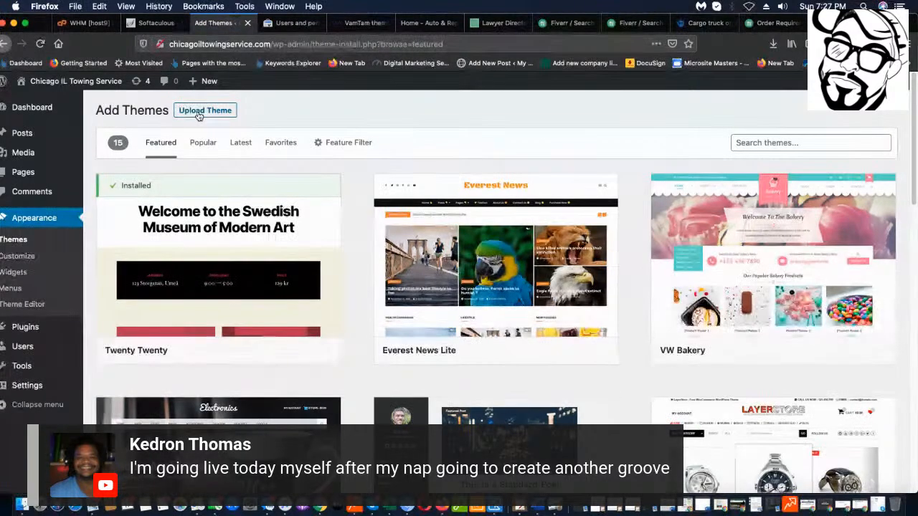
pyautogui.click(200, 114)
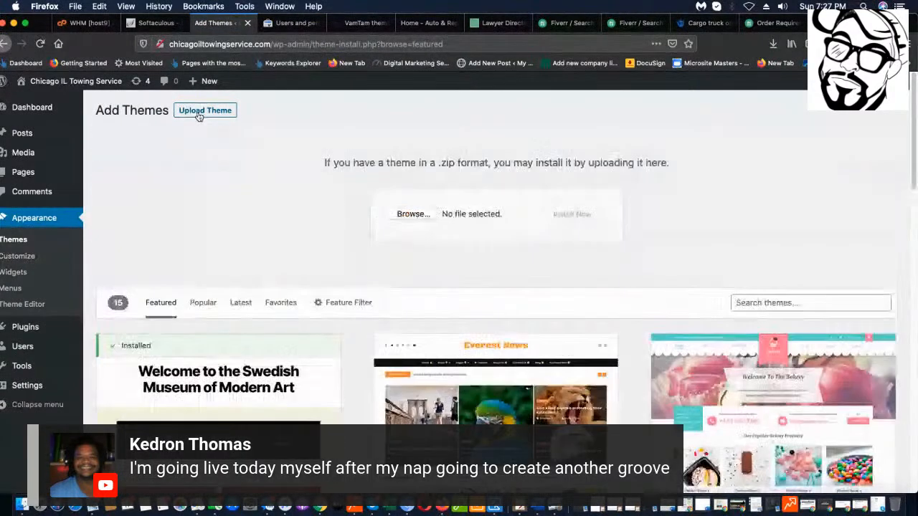
pyautogui.click(412, 215)
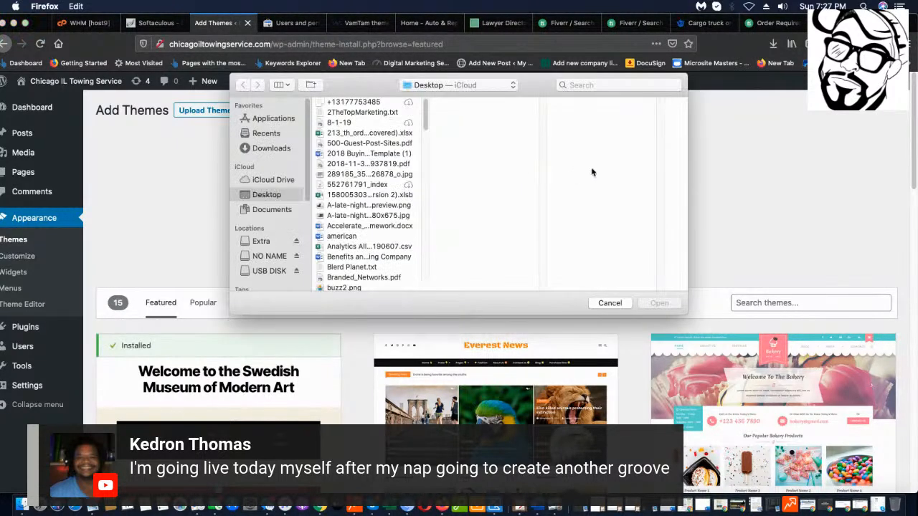
pyautogui.click(452, 85)
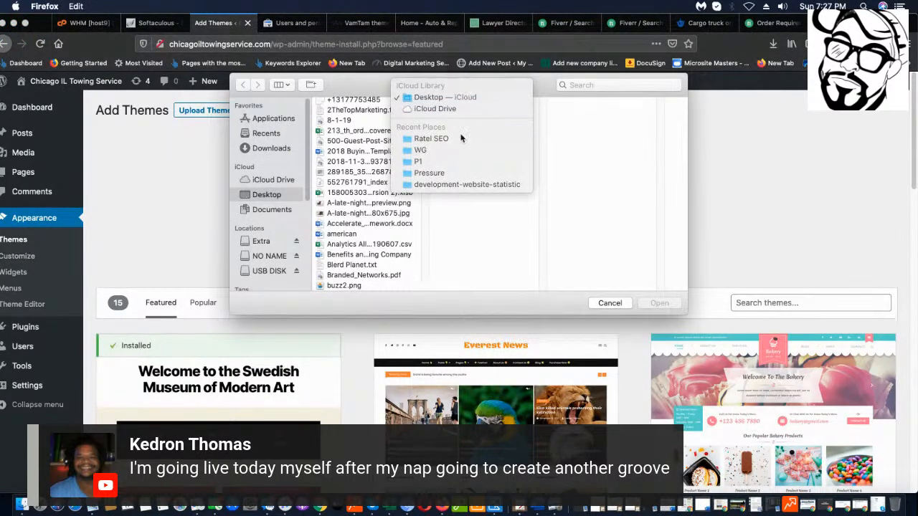
pyautogui.click(267, 241)
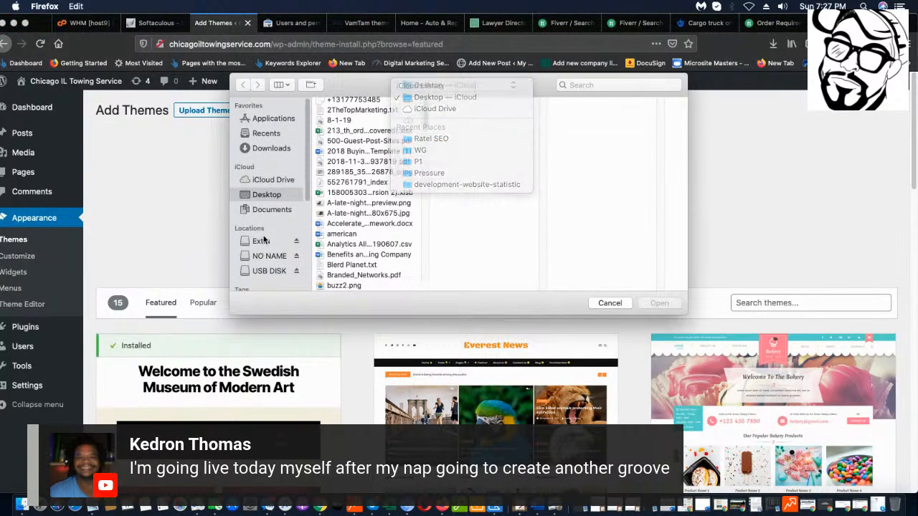
pyautogui.click(269, 257)
pyautogui.scroll(-1, 320, 246)
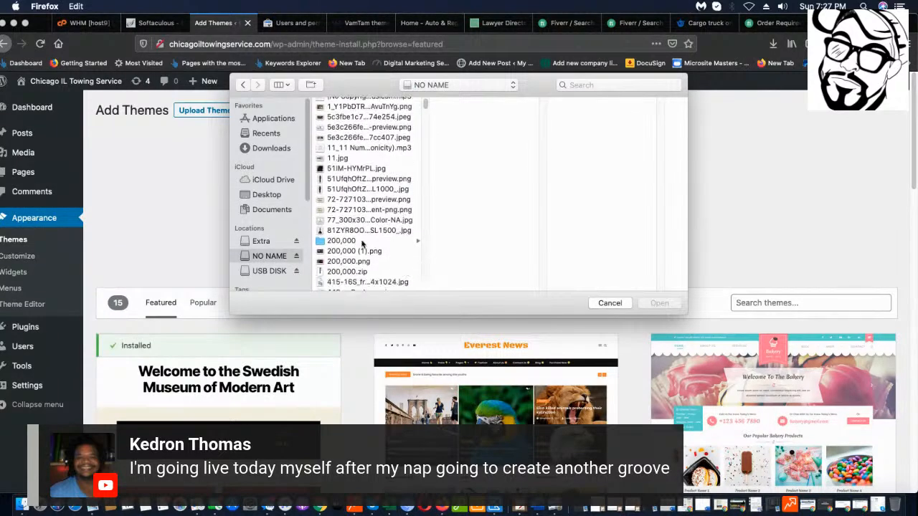
pyautogui.scroll(-3, 286, 245)
pyautogui.scroll(-10, 391, 165)
pyautogui.scroll(-15, 392, 165)
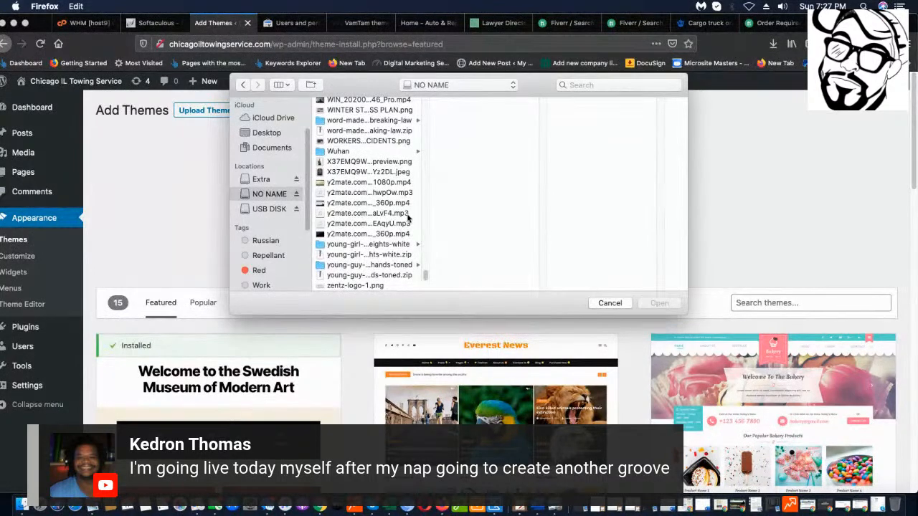
pyautogui.scroll(10, 408, 215)
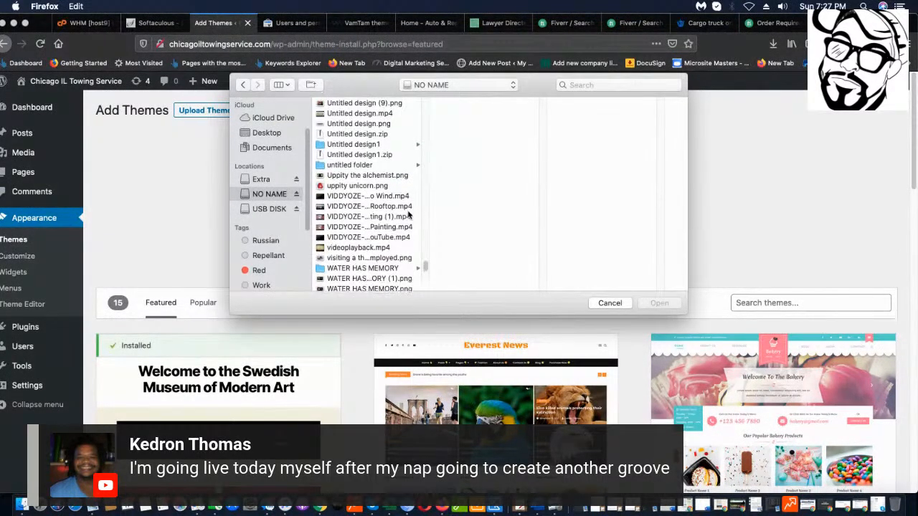
pyautogui.scroll(10, 408, 215)
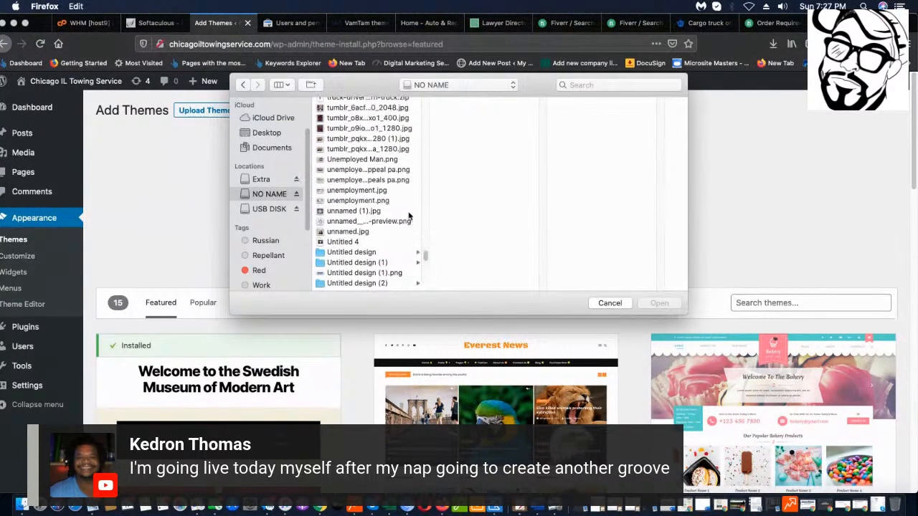
pyautogui.scroll(-10, 409, 215)
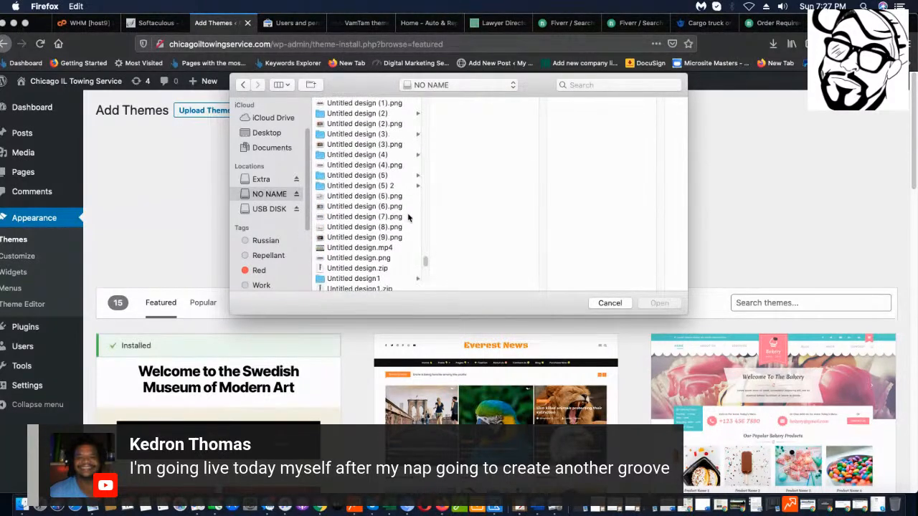
pyautogui.press('Escape')
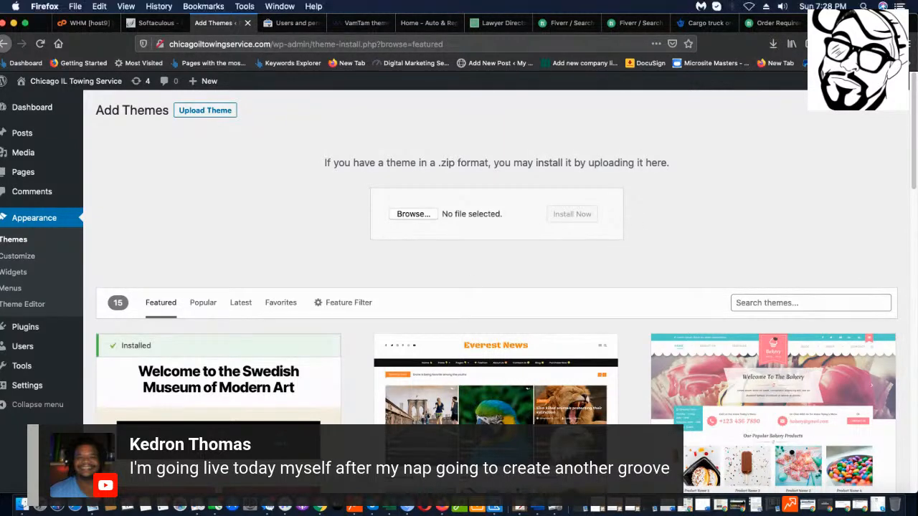
pyautogui.scroll(-1, 641, 313)
# Pick the themeforest auto-repair car mechanic theme zip from the NO NAME drive and submit it for install.
pyautogui.click(773, 44)
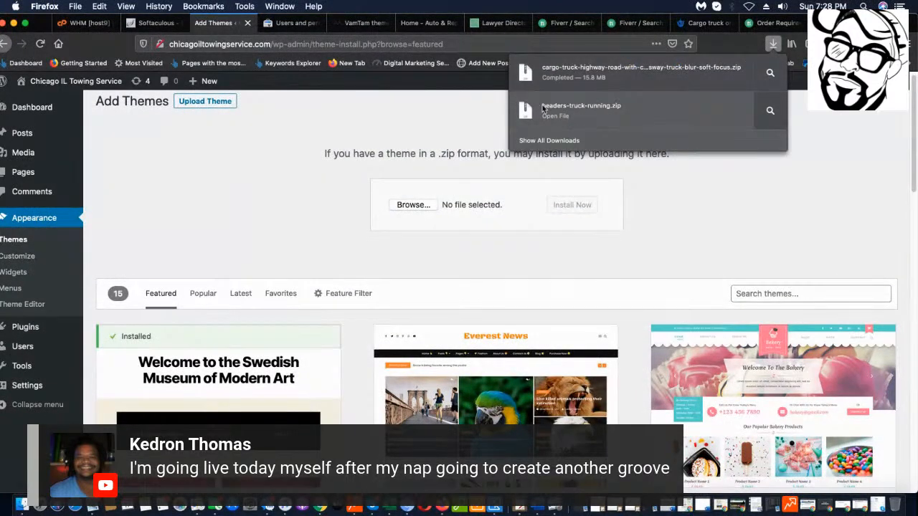
pyautogui.click(741, 243)
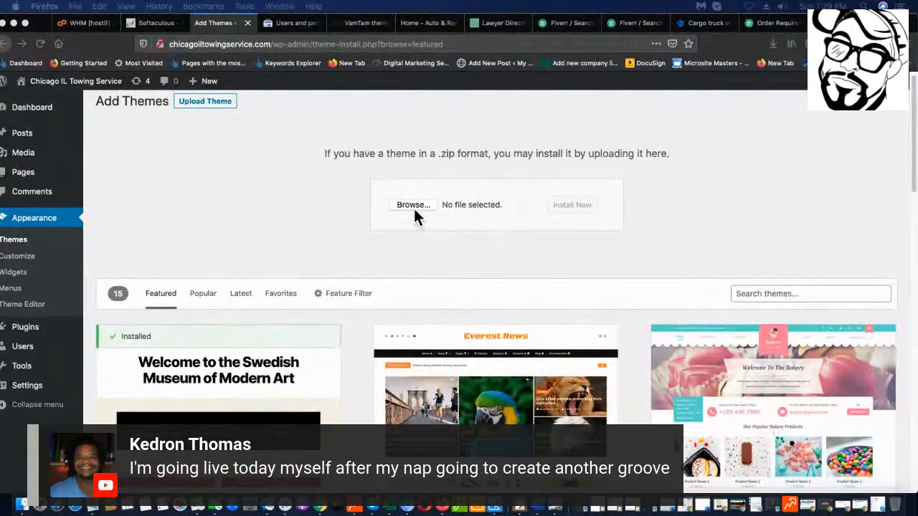
pyautogui.click(413, 206)
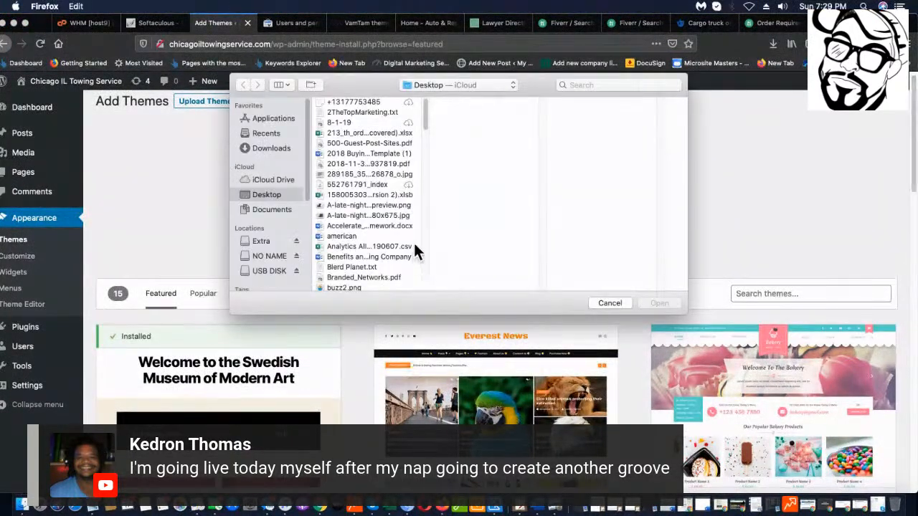
pyautogui.click(271, 255)
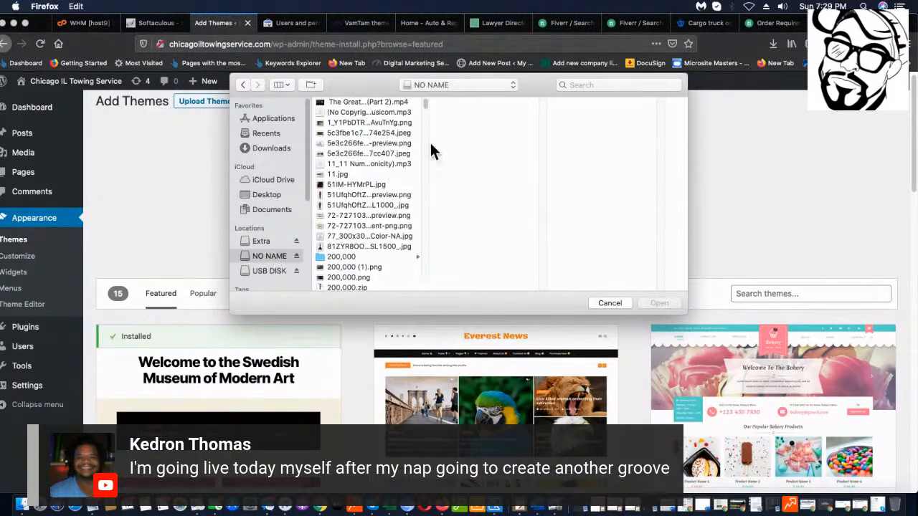
pyautogui.moveTo(425, 104); pyautogui.dragTo(420, 245)
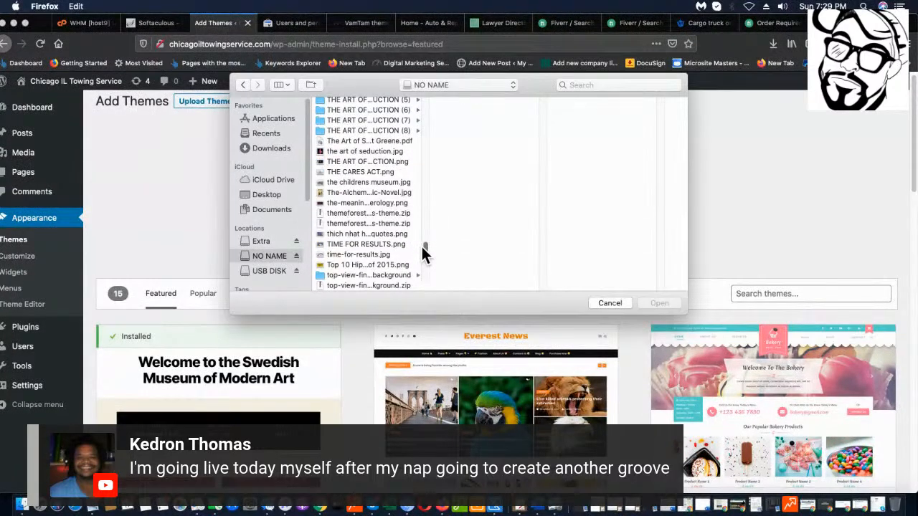
pyautogui.click(366, 213)
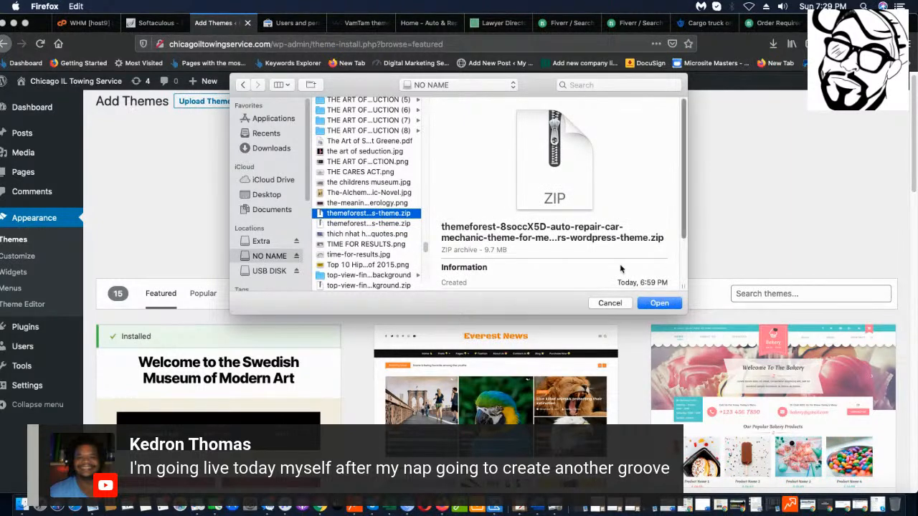
pyautogui.click(658, 305)
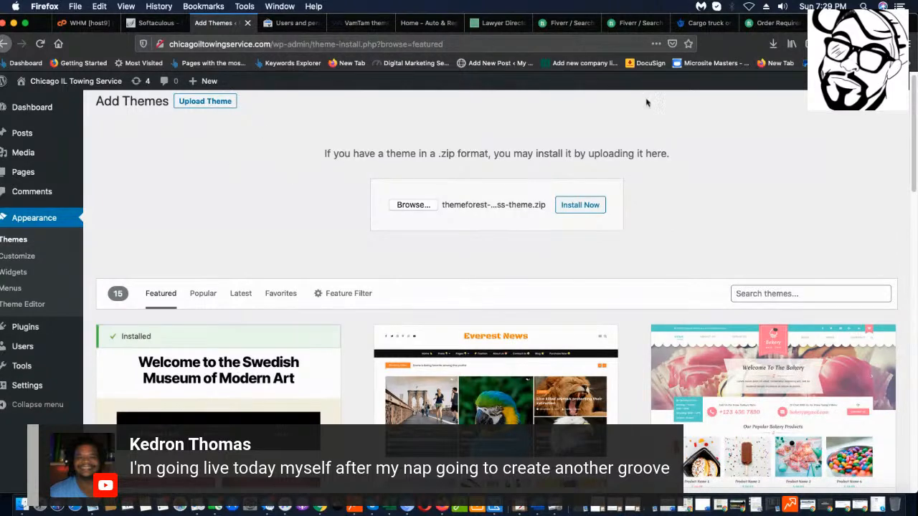
pyautogui.click(589, 207)
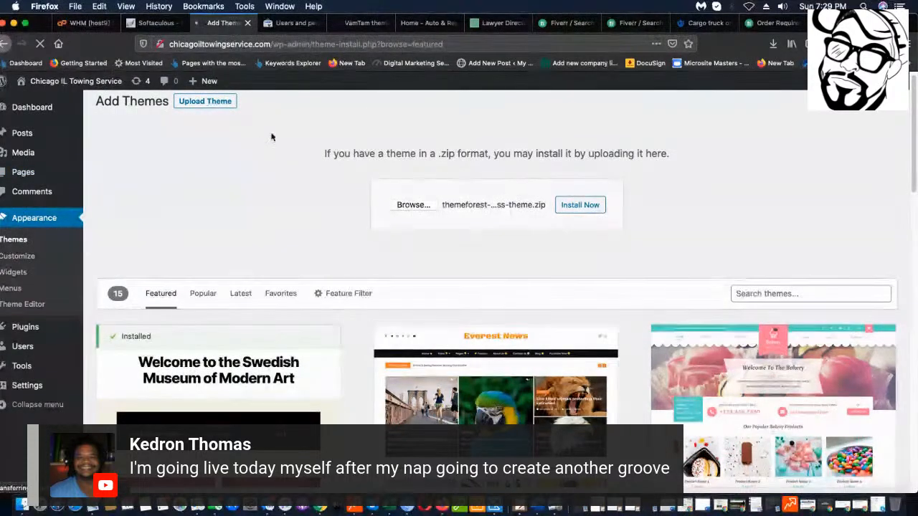
# Wait for 'Theme installed successfully', then activate the auto-repair car mechanic theme.
pyautogui.scroll(-1, 537, 171)
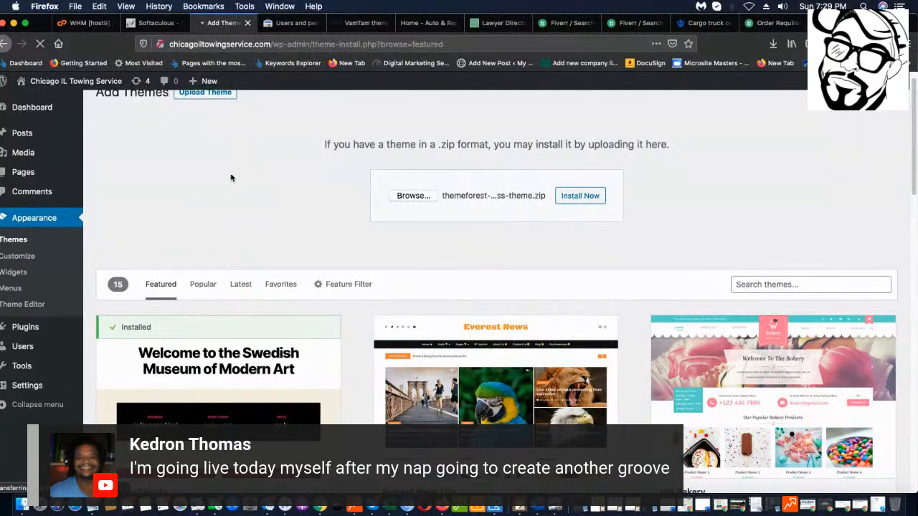
pyautogui.scroll(1, 231, 177)
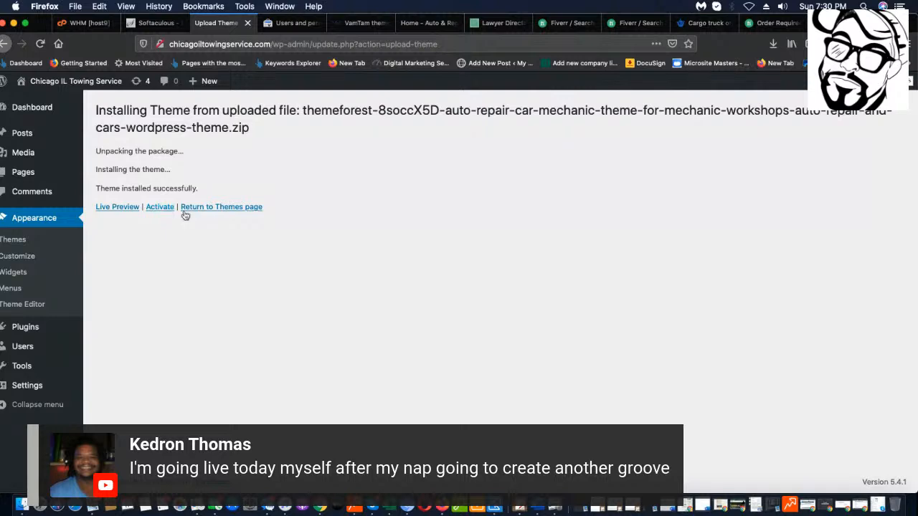
pyautogui.click(154, 208)
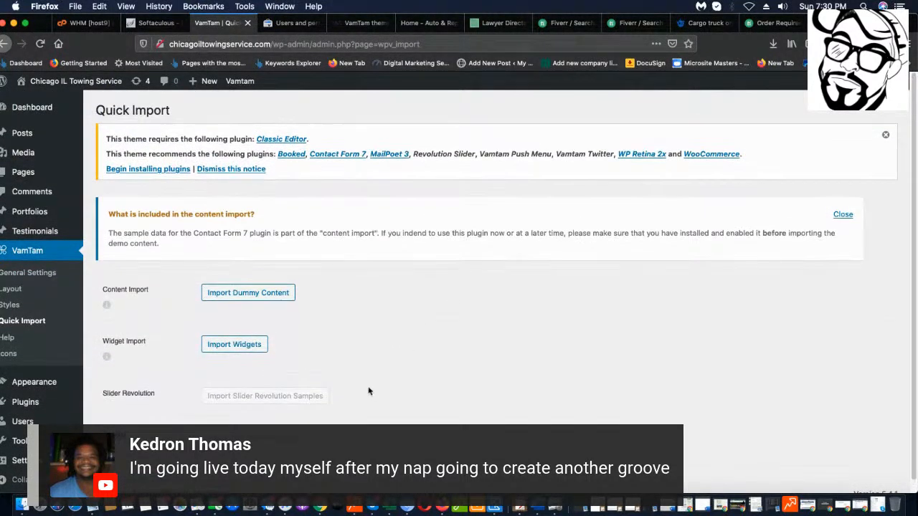
# Open the towing site's live front end in a new browser tab.
pyautogui.moveTo(36, 85)
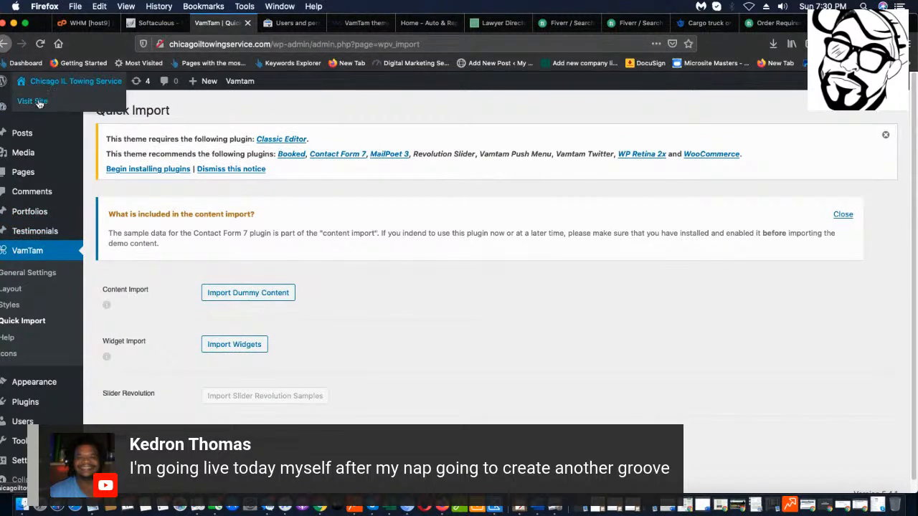
pyautogui.rightClick(40, 102)
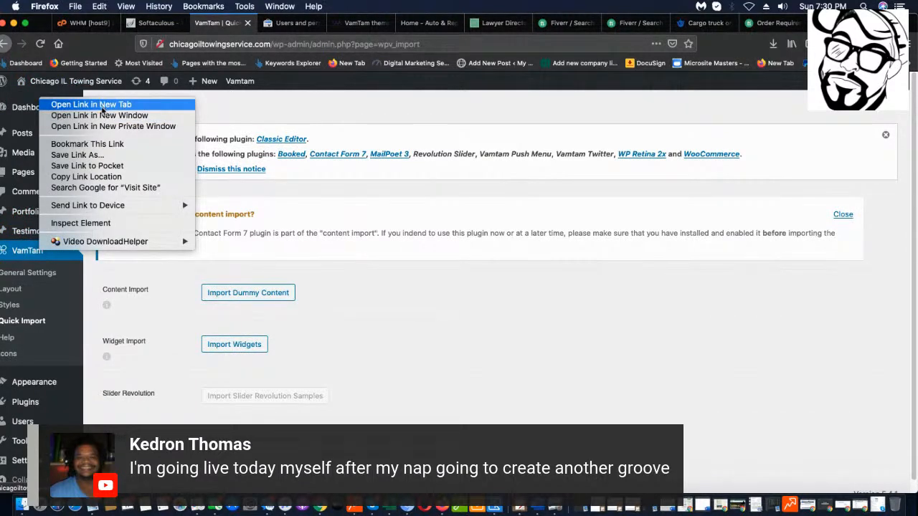
pyautogui.click(105, 107)
pyautogui.click(269, 23)
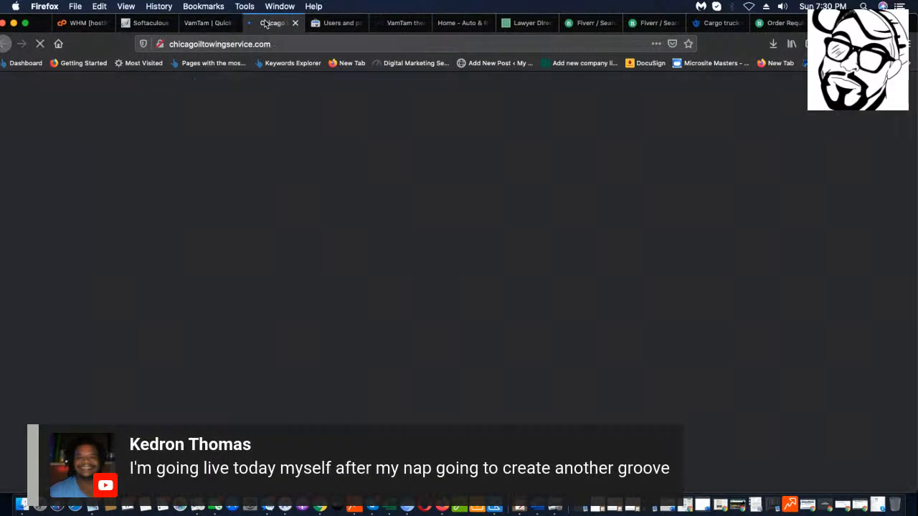
# Look over the Auto-Service themed Blog page with its Hello world! post, then return to Quick Import.
pyautogui.scroll(-10, 401, 279)
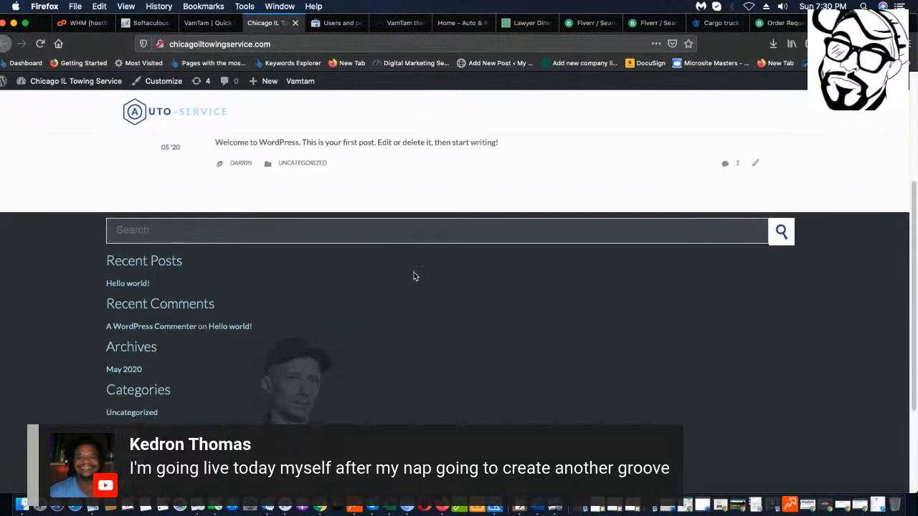
pyautogui.scroll(10, 418, 273)
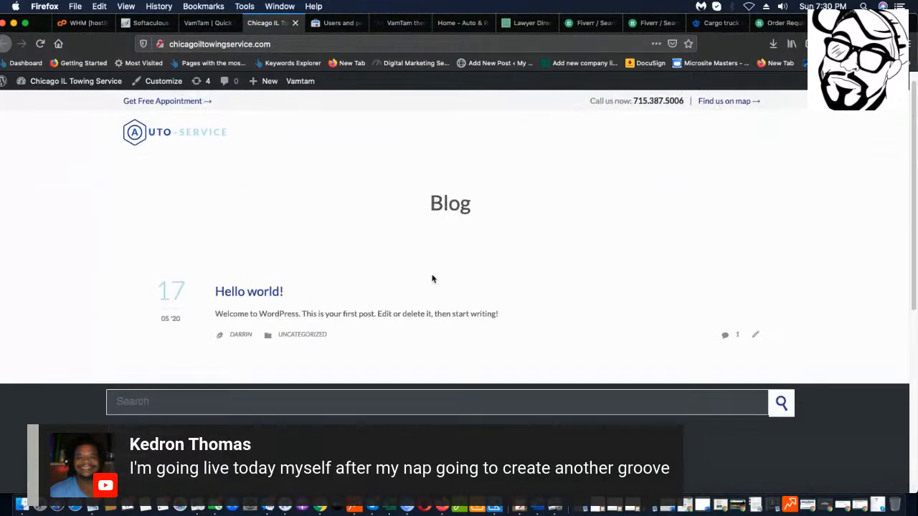
pyautogui.scroll(-10, 402, 285)
pyautogui.scroll(10, 403, 286)
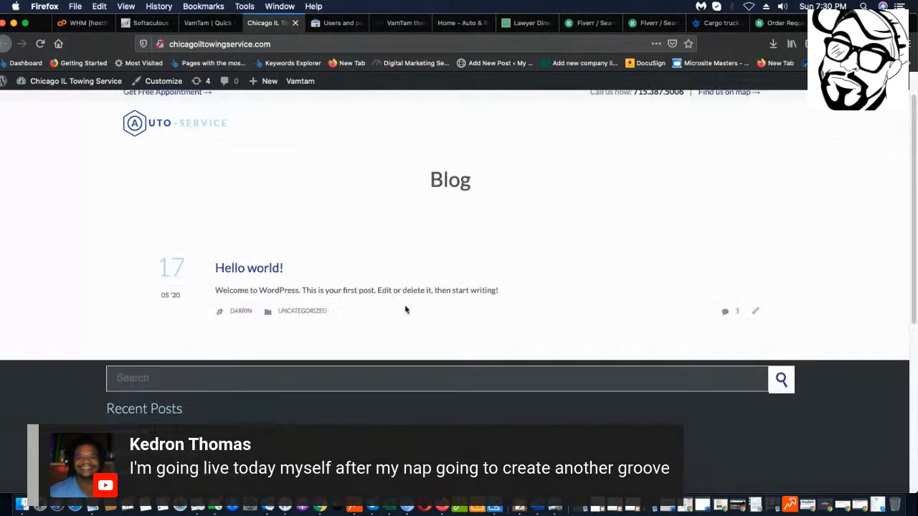
pyautogui.scroll(-10, 382, 287)
pyautogui.scroll(10, 380, 288)
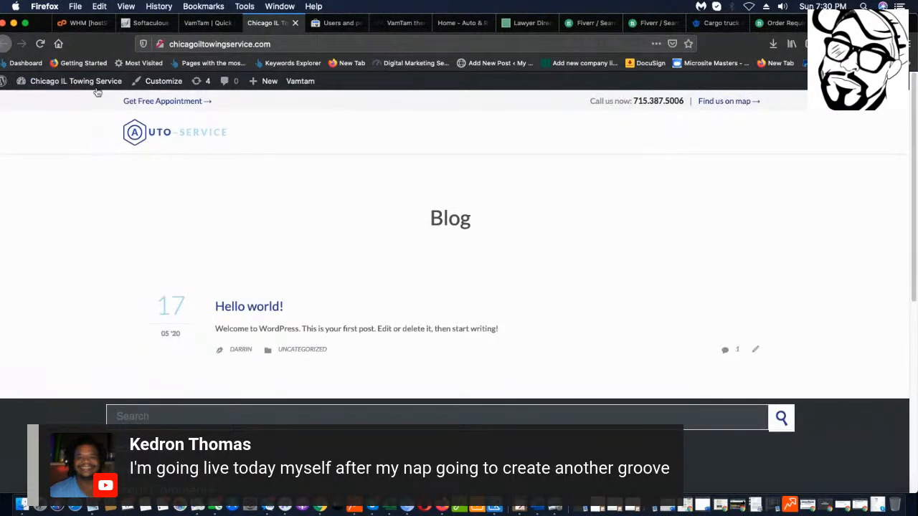
pyautogui.scroll(-10, 302, 145)
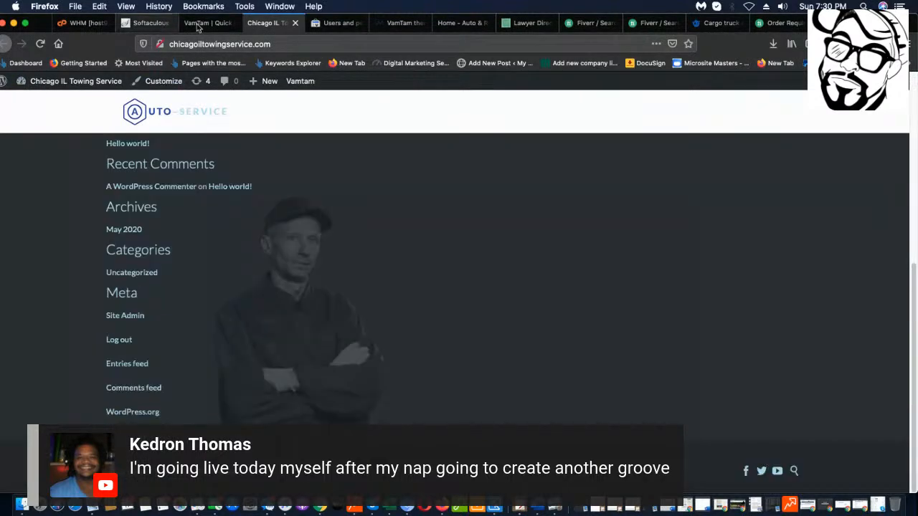
pyautogui.click(205, 22)
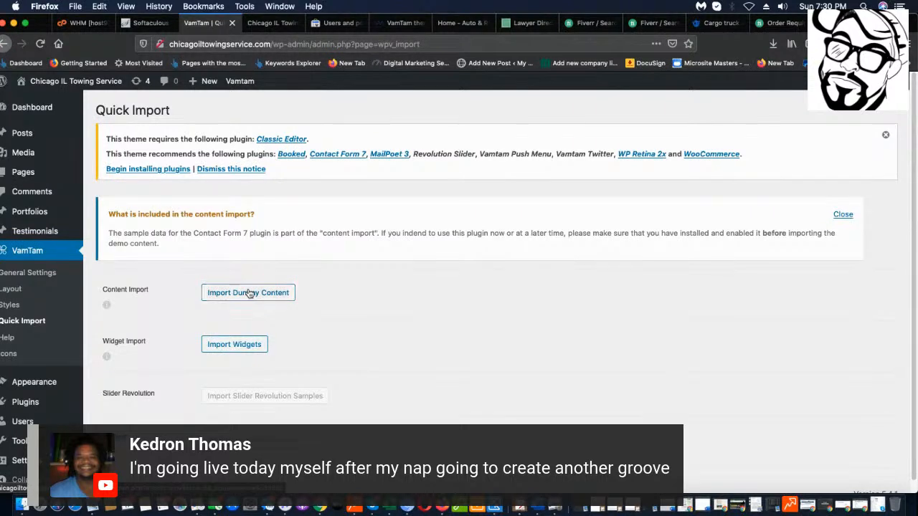
# Import the theme's dummy content, review the failed-imports log, and begin installing the required plugins.
pyautogui.click(249, 293)
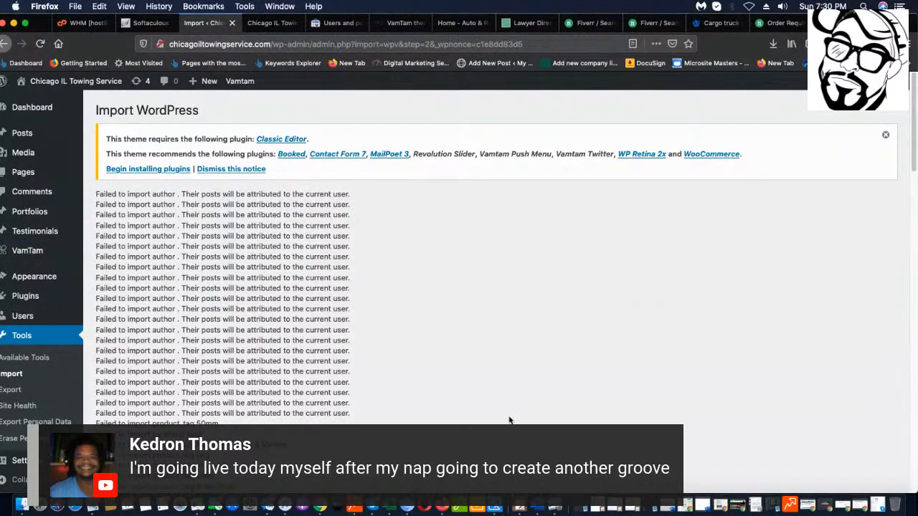
pyautogui.scroll(-20, 648, 308)
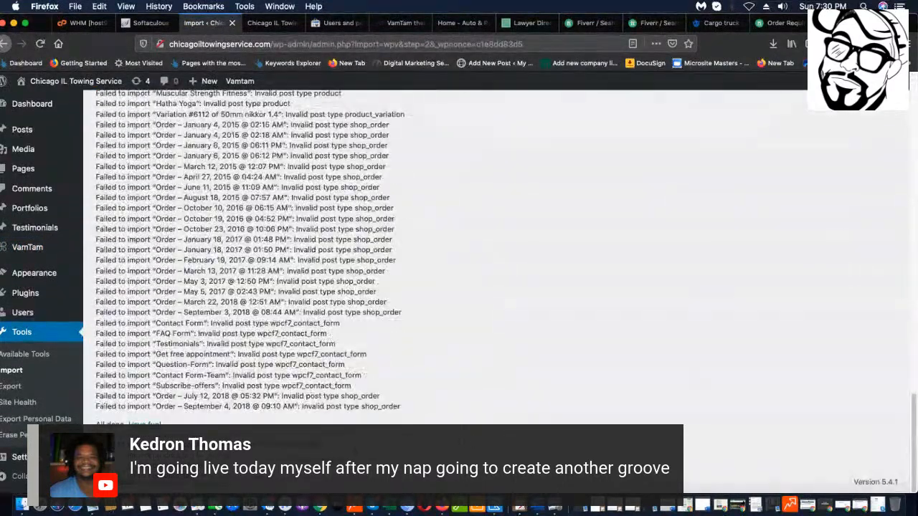
pyautogui.scroll(20, 592, 338)
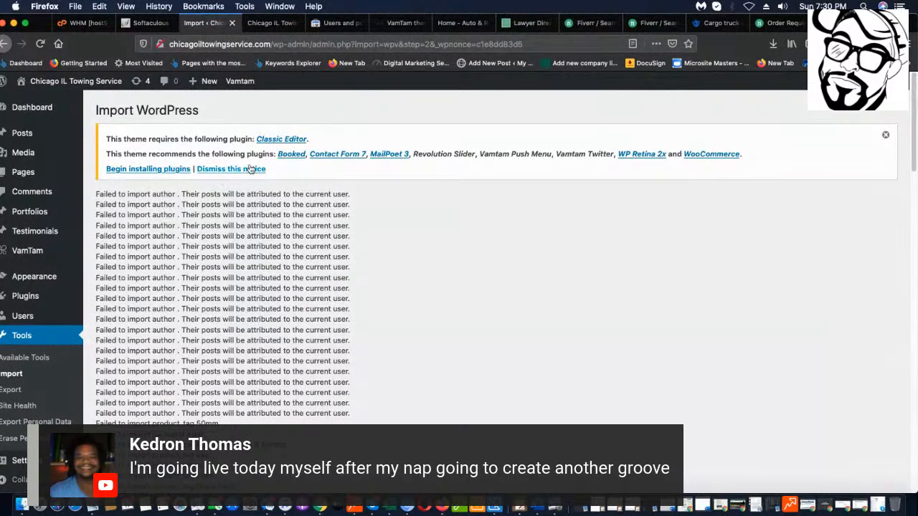
pyautogui.click(147, 169)
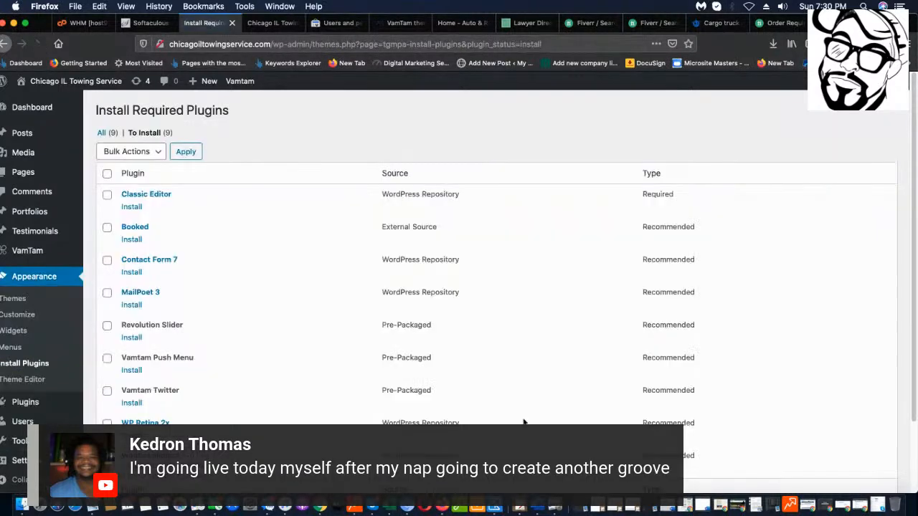
# Install and activate the Classic Editor, Vamtam Push Menu and Revolution Slider plugins.
pyautogui.scroll(-2, 266, 220)
pyautogui.click(131, 170)
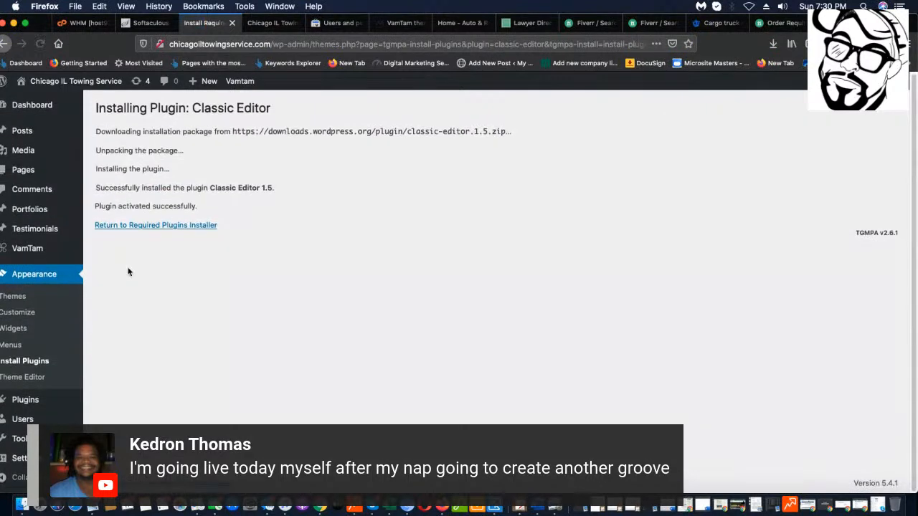
pyautogui.click(166, 223)
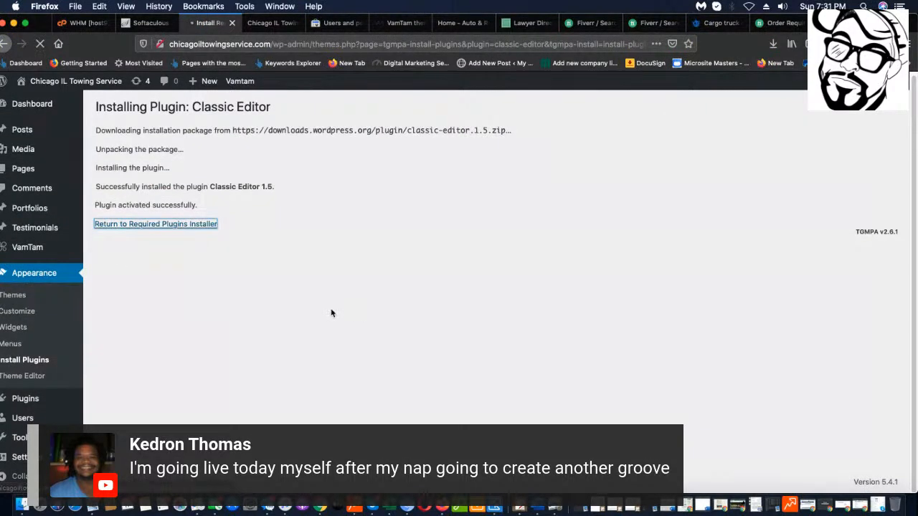
pyautogui.scroll(-2, 162, 365)
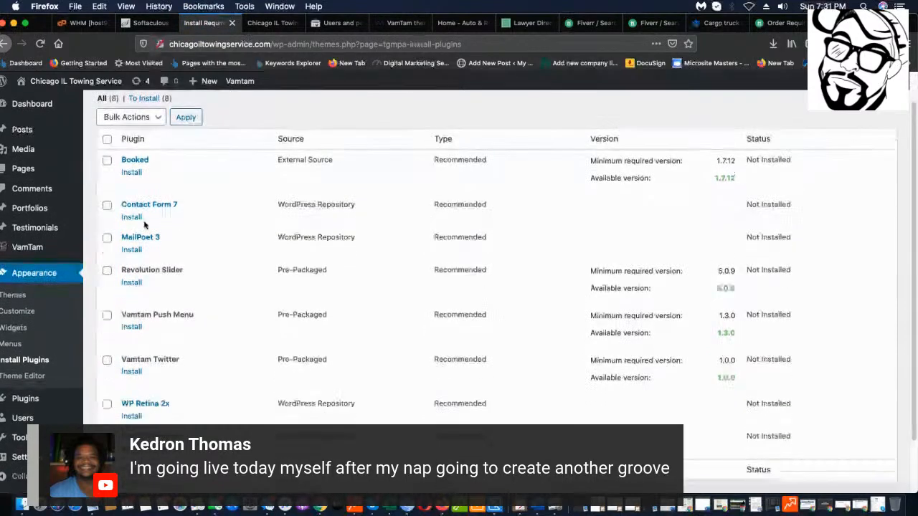
pyautogui.click(131, 316)
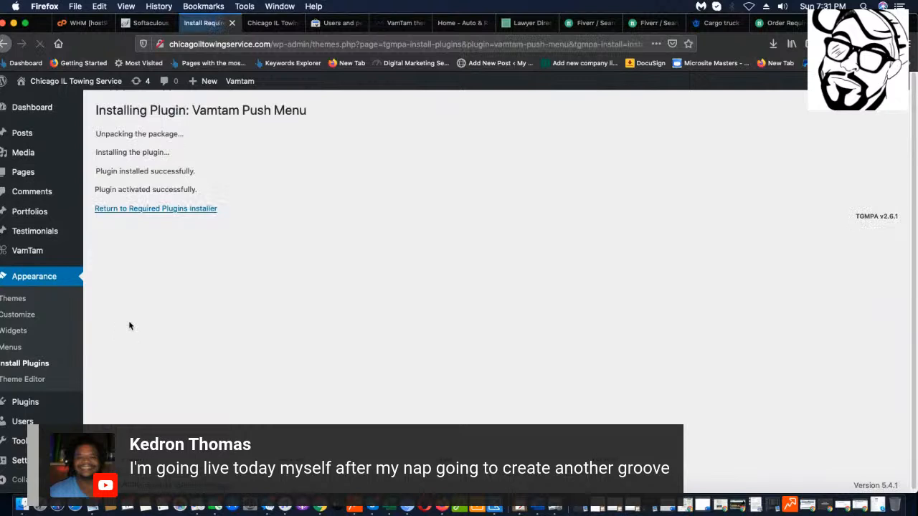
pyautogui.click(140, 211)
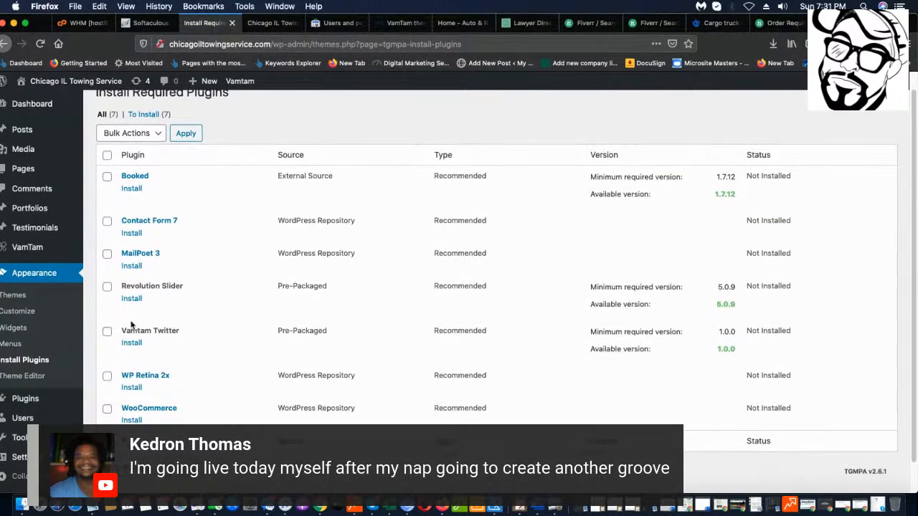
pyautogui.click(130, 299)
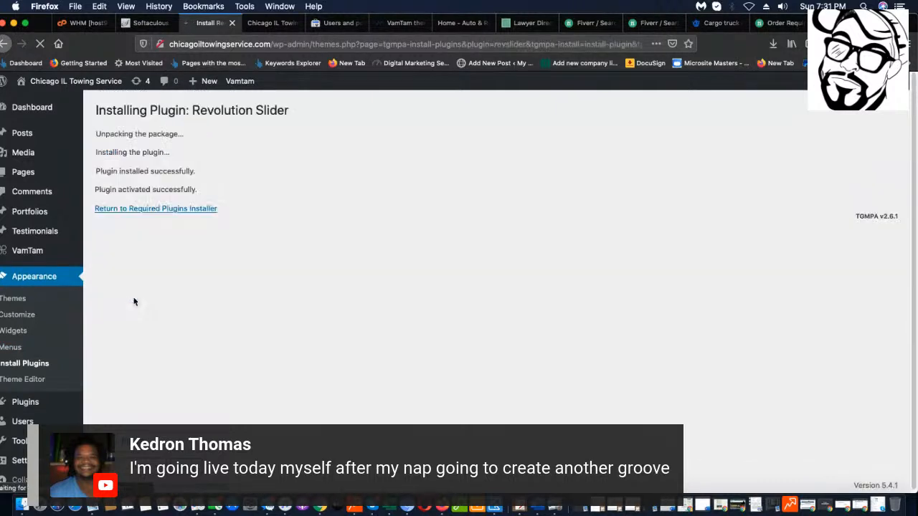
pyautogui.click(152, 214)
# Install and activate Vamtam Twitter and WP Retina 2x, returning to the required plugins list.
pyautogui.scroll(-1, 180, 404)
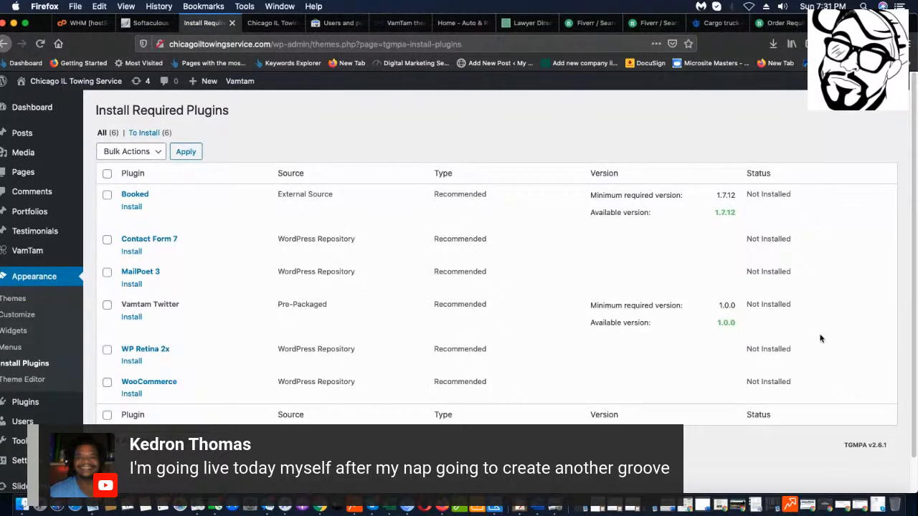
pyautogui.scroll(-2, 108, 375)
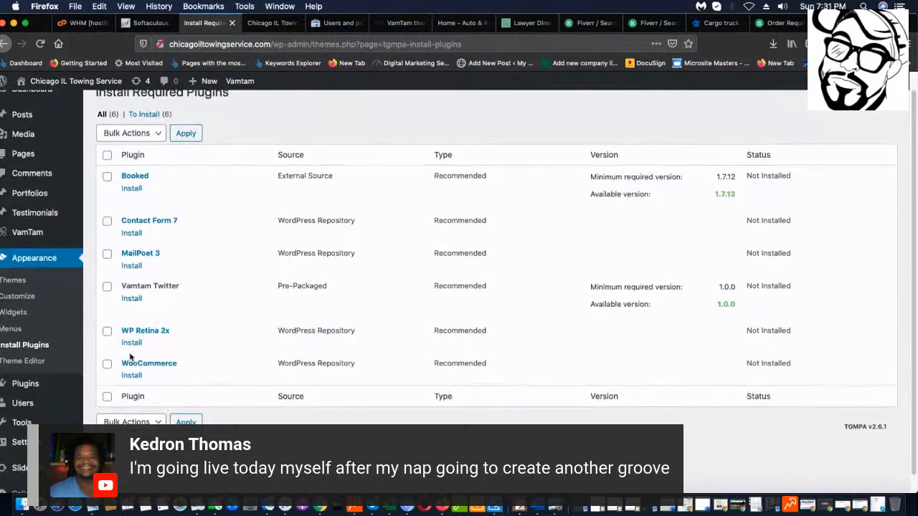
pyautogui.click(136, 290)
pyautogui.scroll(-1, 136, 291)
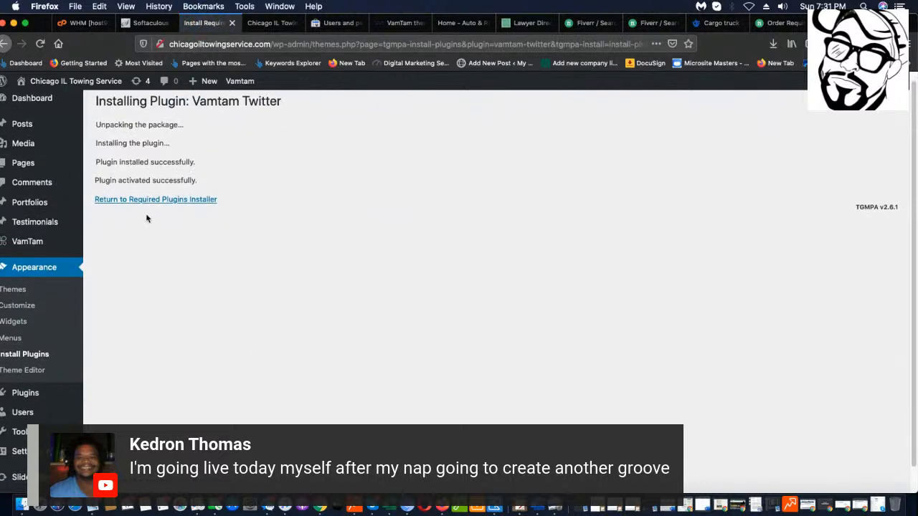
pyautogui.click(155, 202)
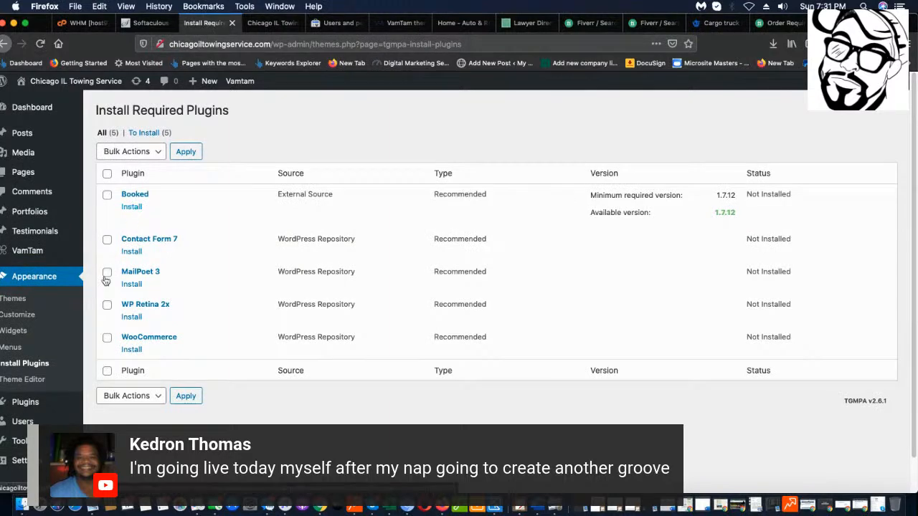
pyautogui.scroll(-1, 142, 253)
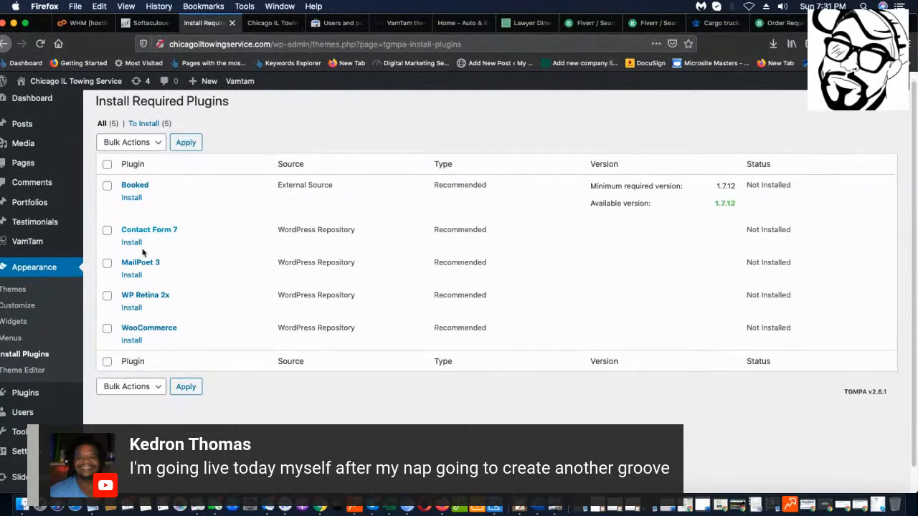
pyautogui.click(134, 308)
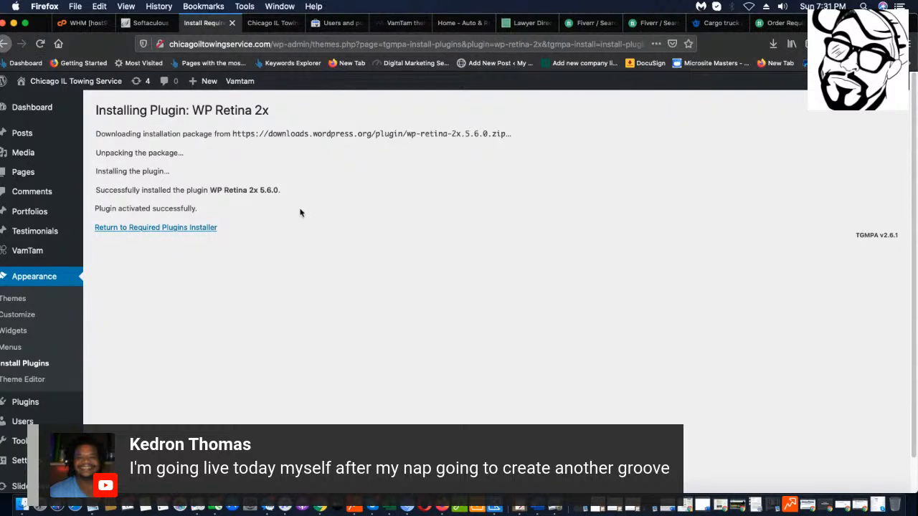
pyautogui.click(157, 230)
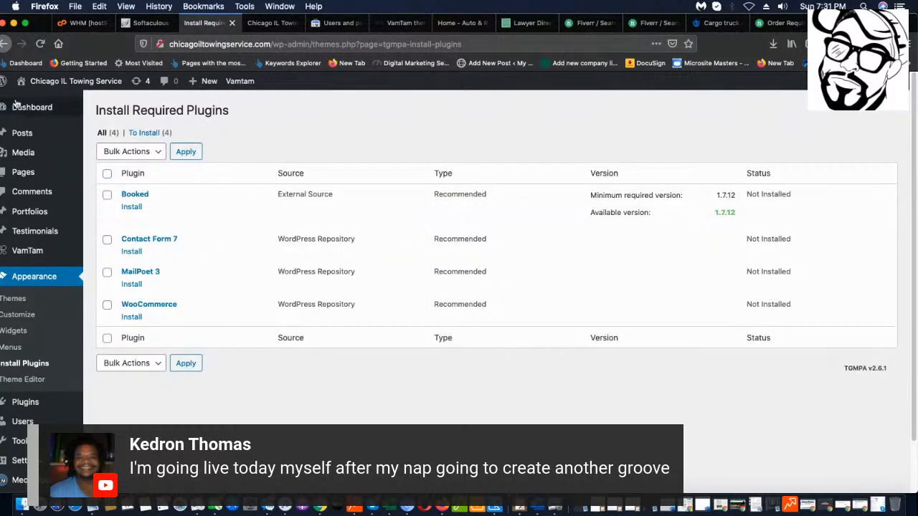
# Browse the live Auto-Service homepage, noting the missing Home Slider and Partners Logos sliders, then go back to the plugin installer.
pyautogui.click(267, 22)
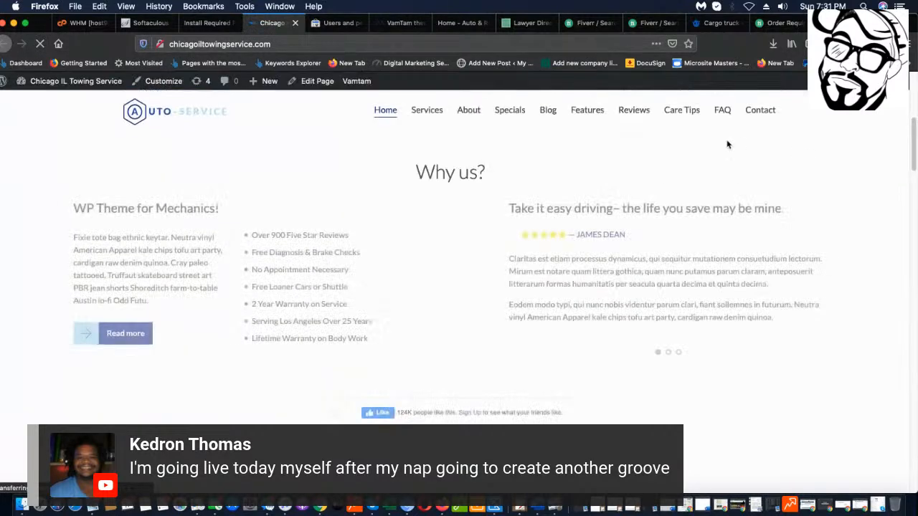
pyautogui.scroll(5, 723, 155)
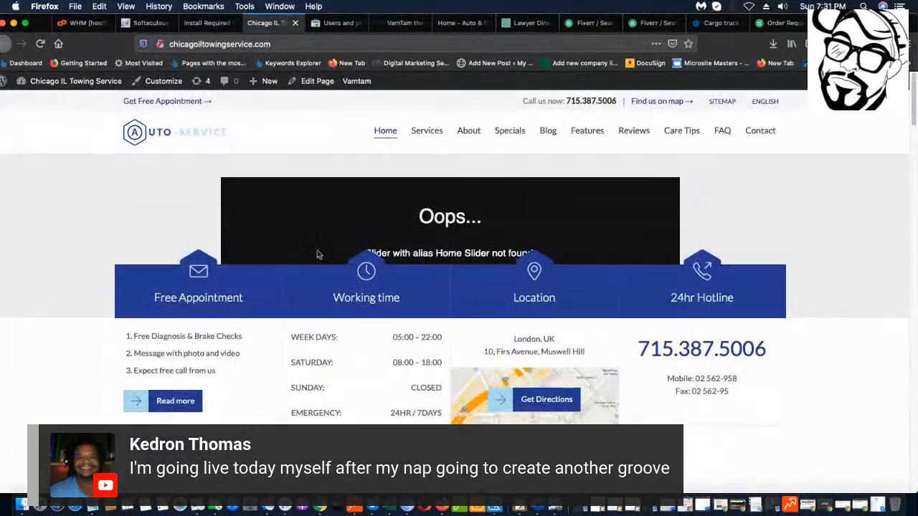
pyautogui.scroll(-1, 318, 255)
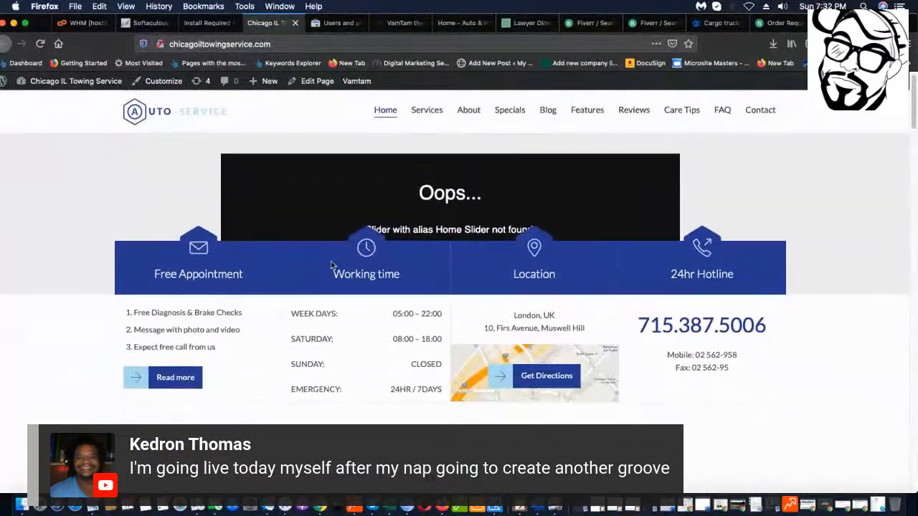
pyautogui.scroll(-15, 331, 265)
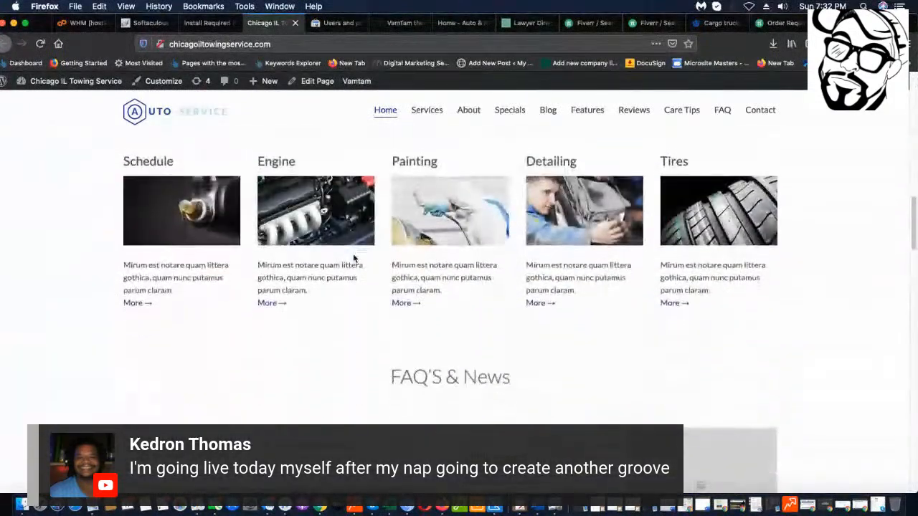
pyautogui.scroll(-10, 354, 258)
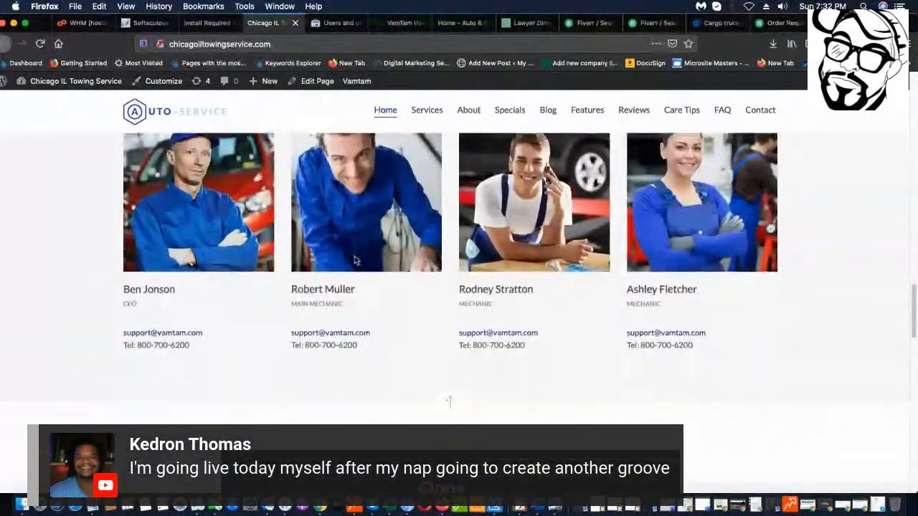
pyautogui.scroll(-15, 354, 261)
pyautogui.scroll(-5, 360, 267)
pyautogui.scroll(15, 360, 271)
pyautogui.scroll(10, 360, 276)
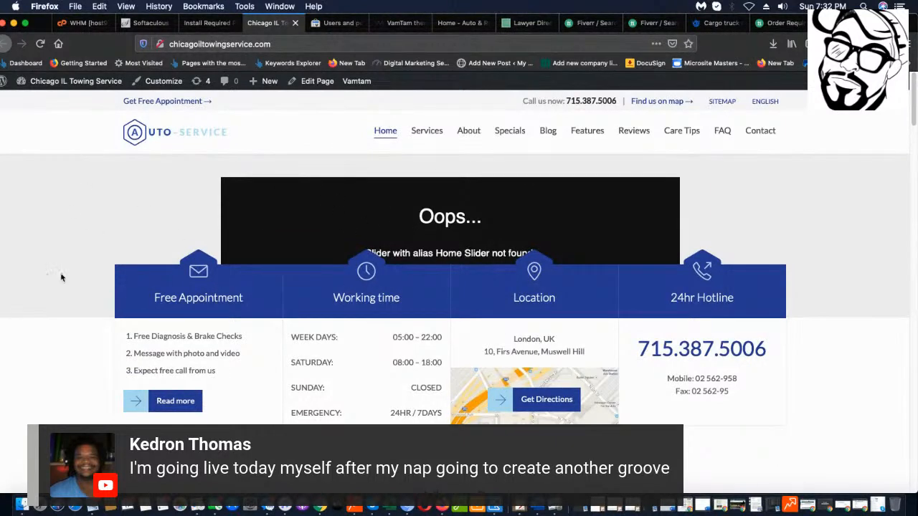
pyautogui.scroll(-1, 287, 229)
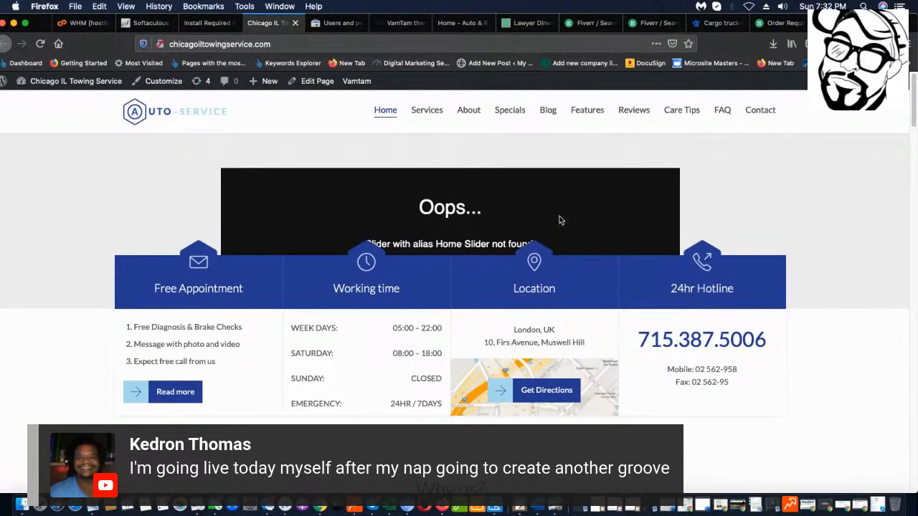
pyautogui.scroll(-5, 400, 213)
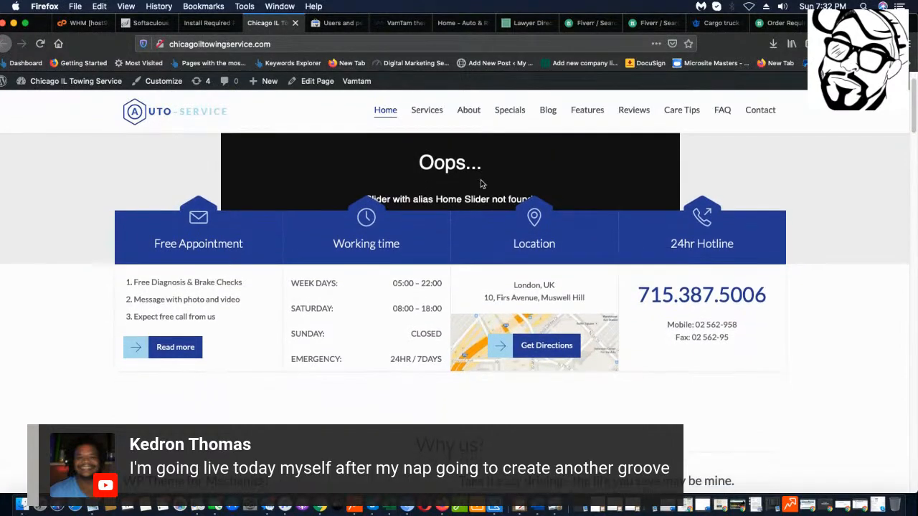
pyautogui.scroll(-20, 567, 178)
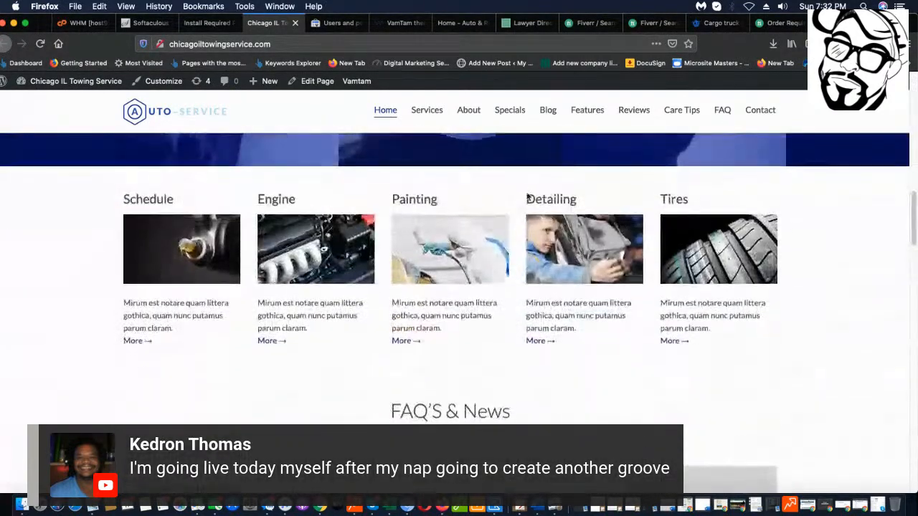
pyautogui.scroll(-10, 430, 236)
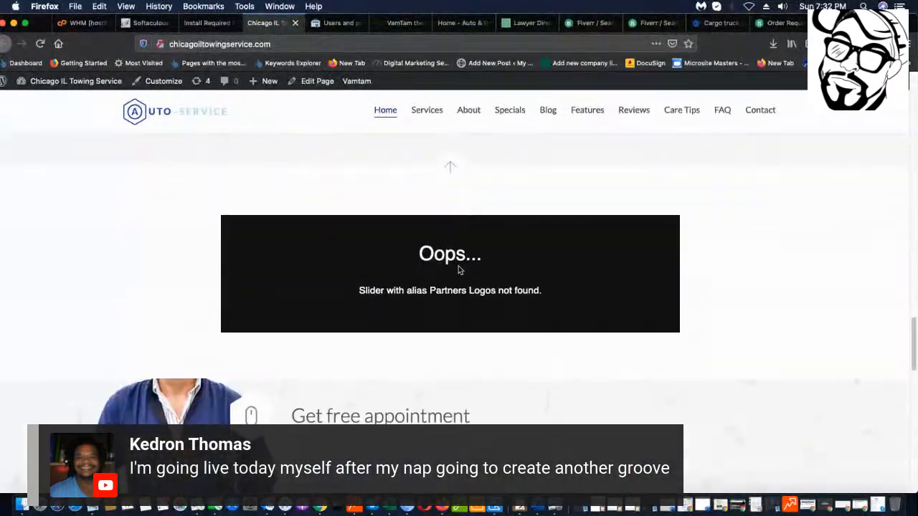
pyautogui.click(448, 165)
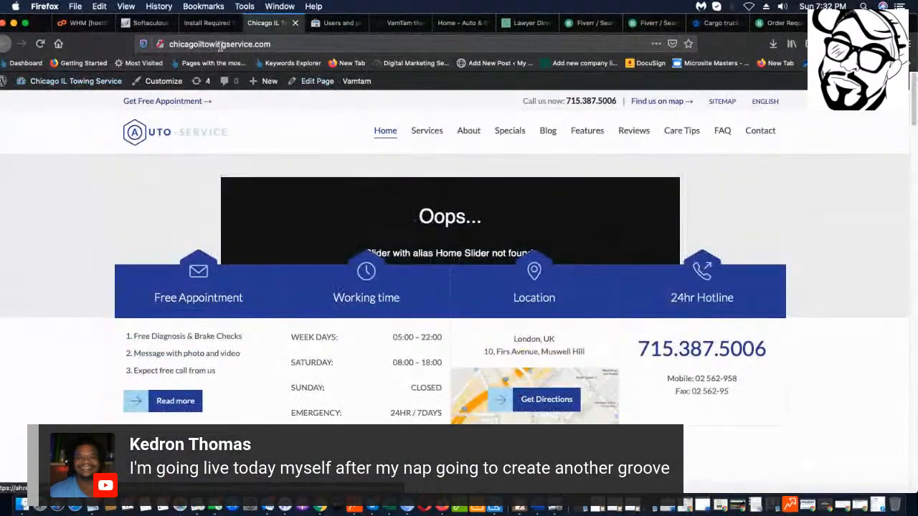
pyautogui.click(212, 23)
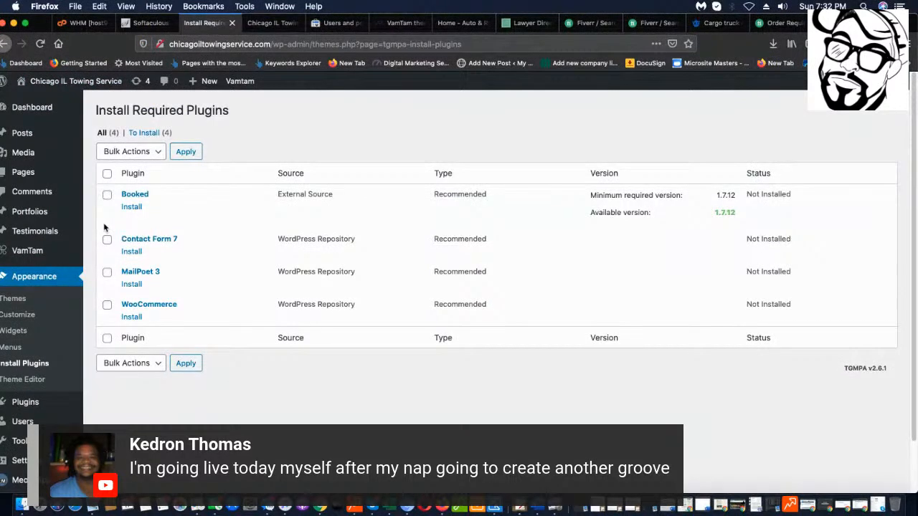
# Install and activate the Booked plugin.
pyautogui.click(141, 208)
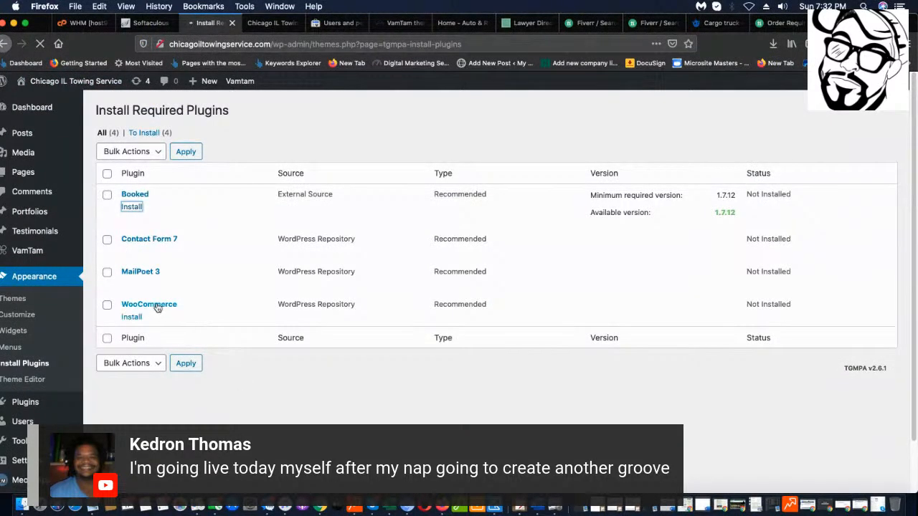
pyautogui.moveTo(132, 254)
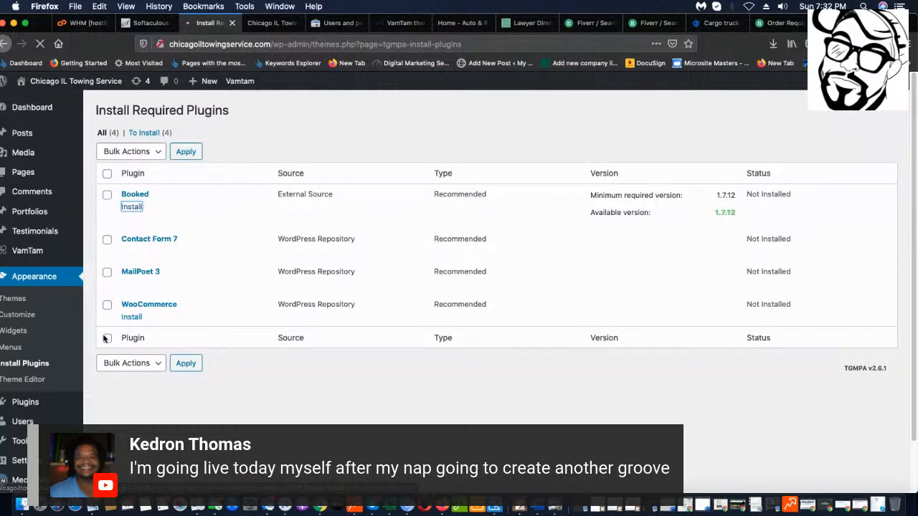
pyautogui.scroll(-2, 52, 355)
pyautogui.scroll(2, 52, 355)
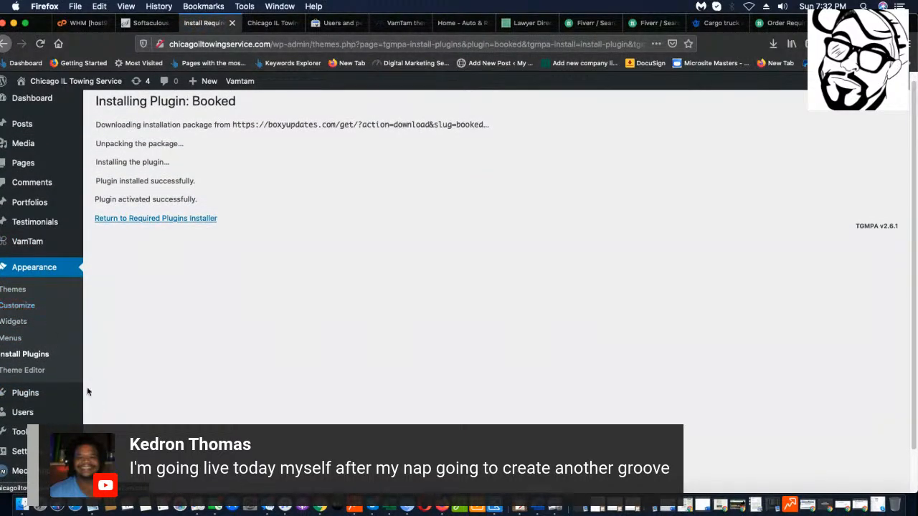
# Go to Appearance > Themes to see the installed themes, with Auto Repair active.
pyautogui.click(19, 290)
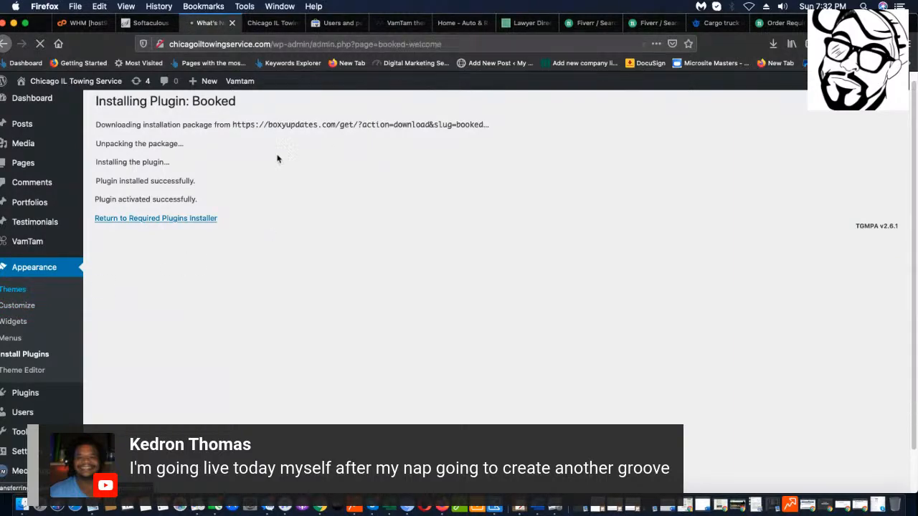
pyautogui.scroll(-3, 648, 254)
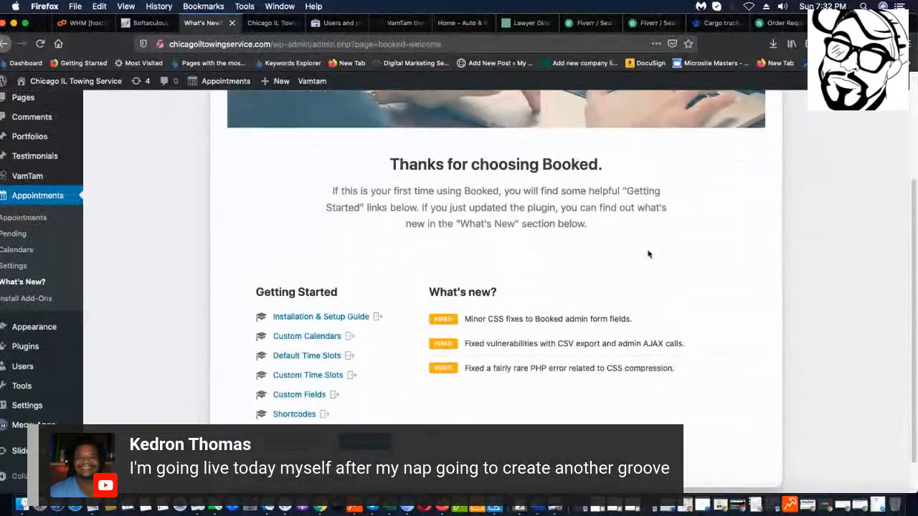
pyautogui.scroll(3, 408, 291)
pyautogui.scroll(-2, 408, 290)
pyautogui.scroll(2, 143, 263)
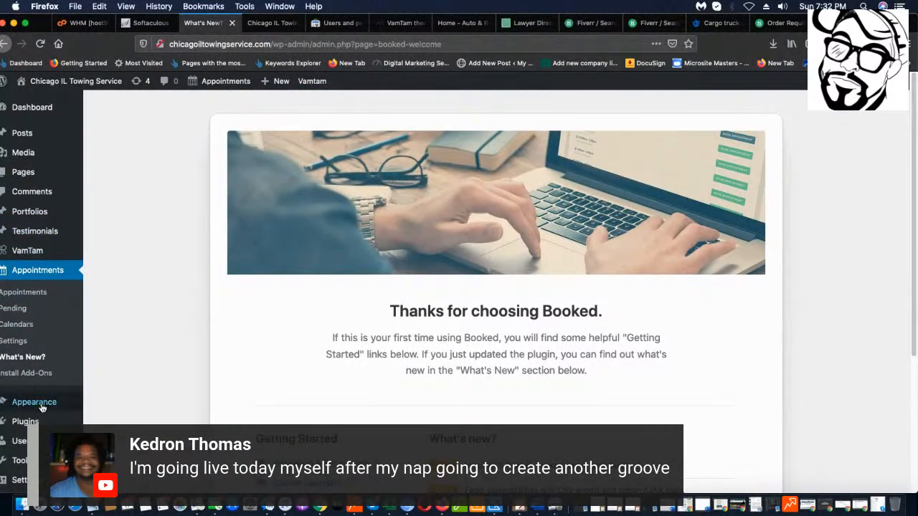
pyautogui.moveTo(49, 405)
pyautogui.click(117, 380)
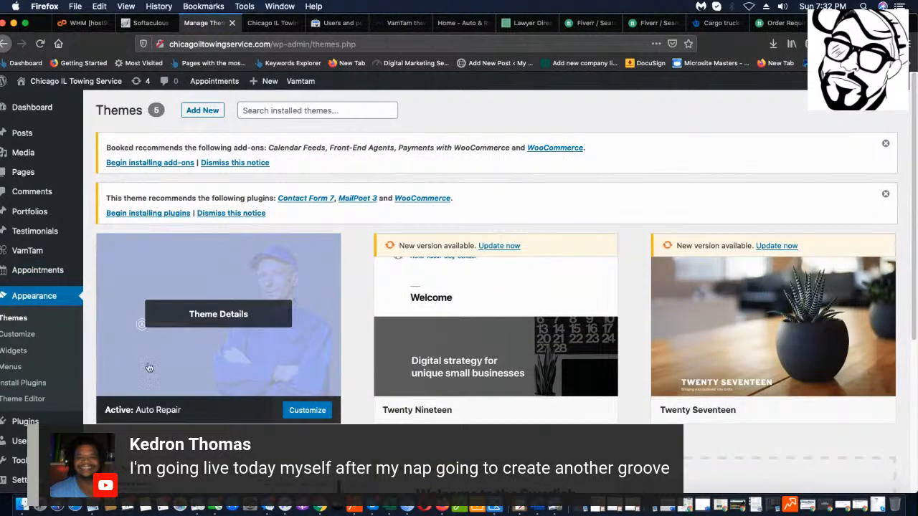
# View the Theme Details of the active Auto Repair theme.
pyautogui.click(233, 314)
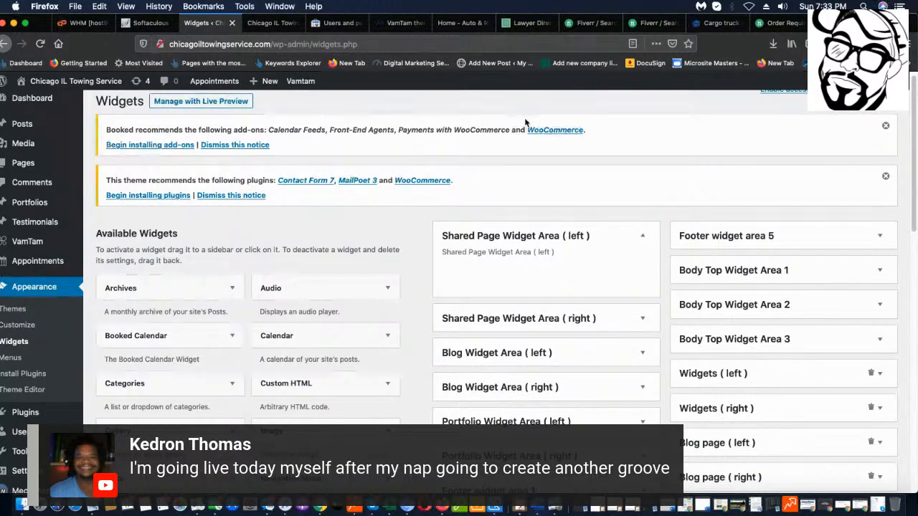
# Expand the right Blog widget area, both Portfolio widget areas and Footer widget areas 1–4.
pyautogui.scroll(-8, 481, 205)
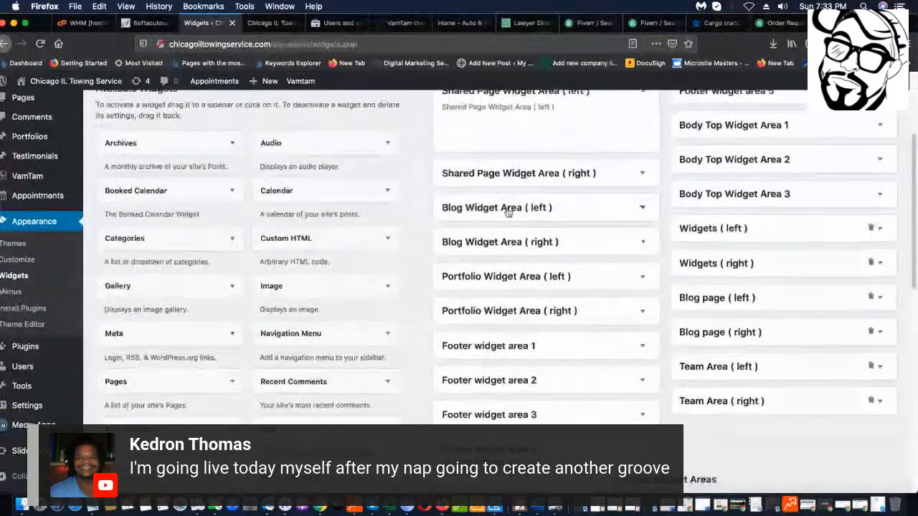
pyautogui.click(577, 124)
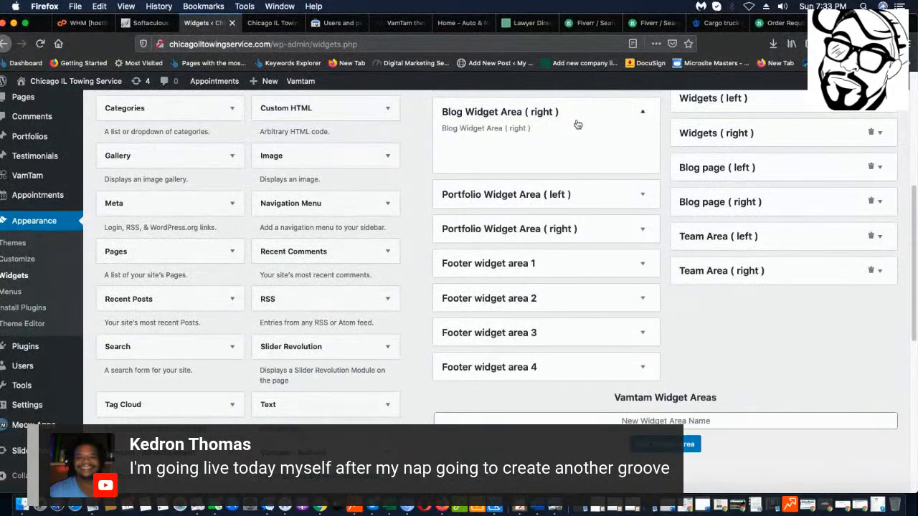
pyautogui.click(473, 195)
pyautogui.click(588, 279)
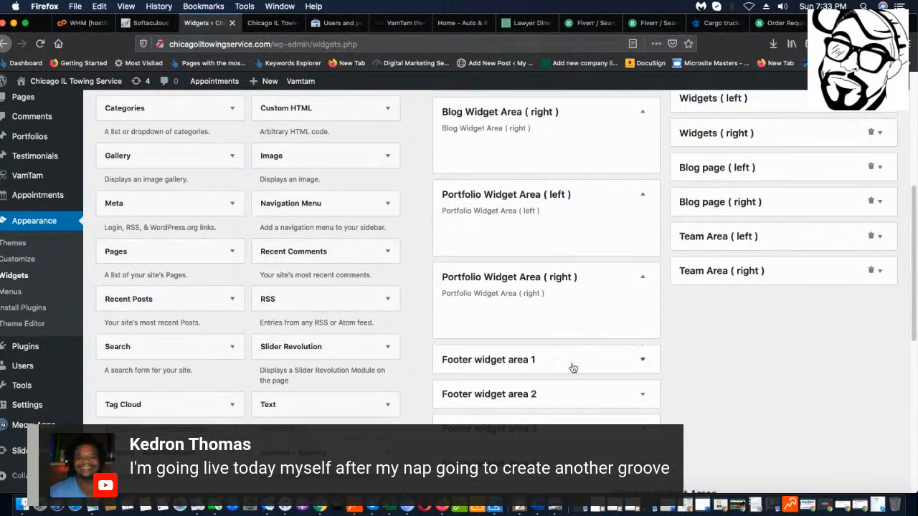
pyautogui.click(574, 362)
pyautogui.scroll(-5, 588, 379)
pyautogui.click(581, 324)
pyautogui.scroll(-1, 593, 402)
pyautogui.click(592, 401)
pyautogui.scroll(-3, 588, 380)
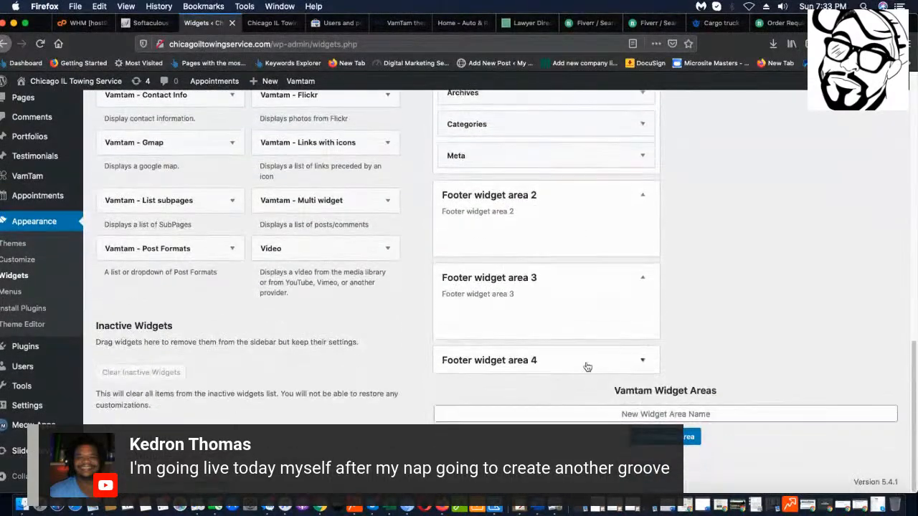
pyautogui.click(586, 364)
pyautogui.scroll(12, 721, 363)
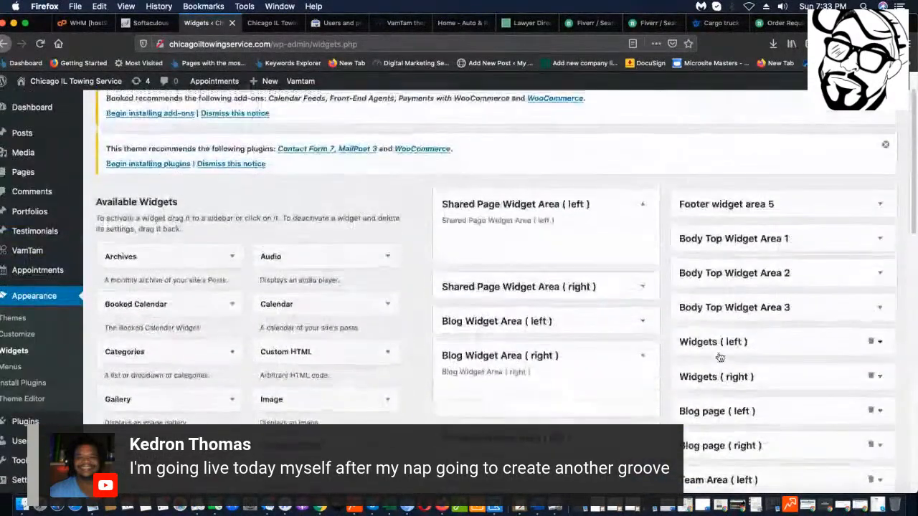
# Expand Footer widget area 5 and Body Top Widget Area 1, then scroll the live site to FAQ'S & News.
pyautogui.click(765, 213)
pyautogui.click(745, 295)
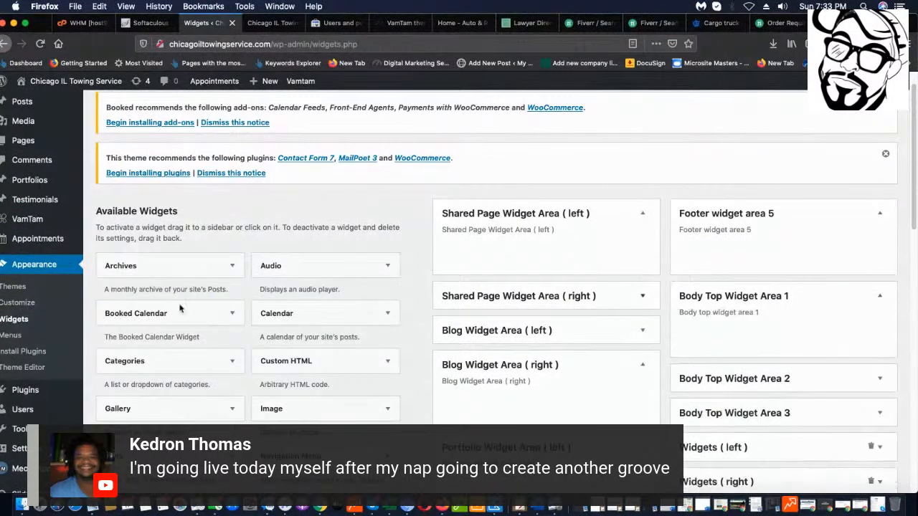
pyautogui.click(253, 22)
pyautogui.scroll(-5, 344, 272)
pyautogui.scroll(3, 335, 247)
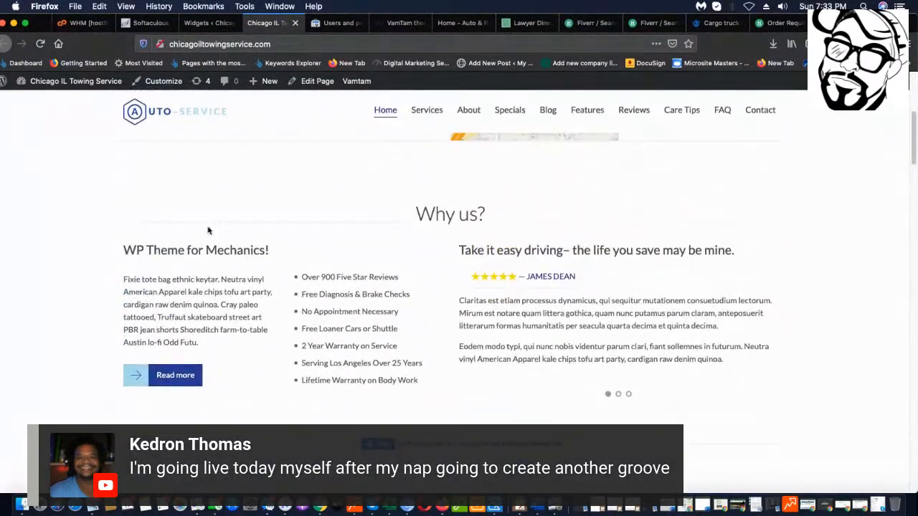
pyautogui.scroll(-1, 682, 262)
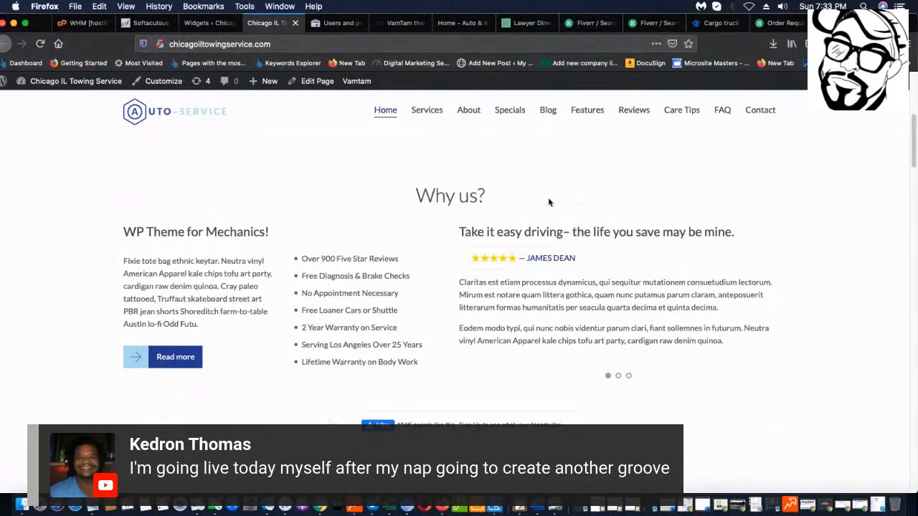
pyautogui.scroll(-6, 574, 236)
pyautogui.scroll(-3, 548, 236)
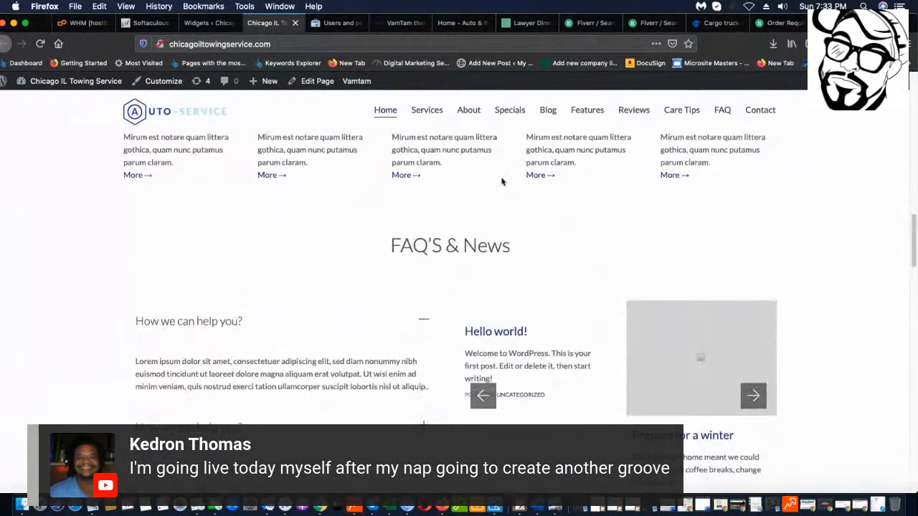
pyautogui.scroll(-4, 794, 313)
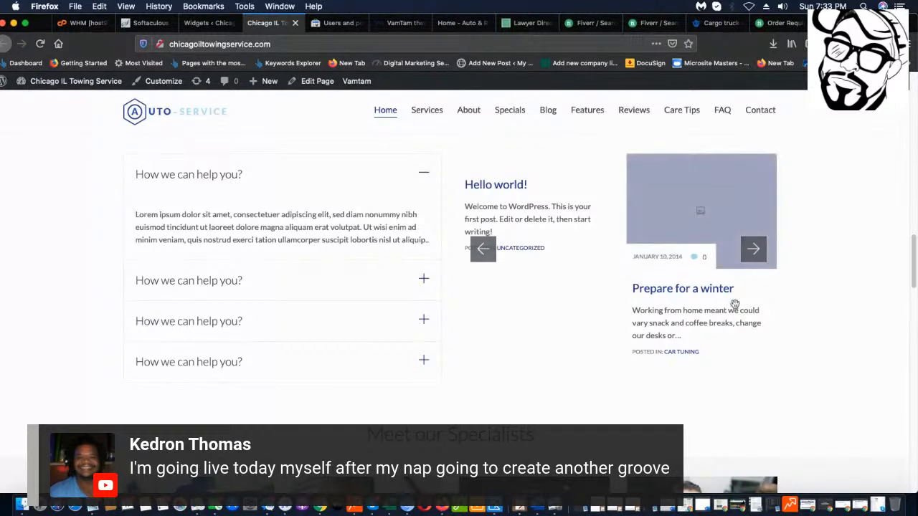
# Advance the news carousel twice and open the 'We may brave human laws' post.
pyautogui.click(750, 251)
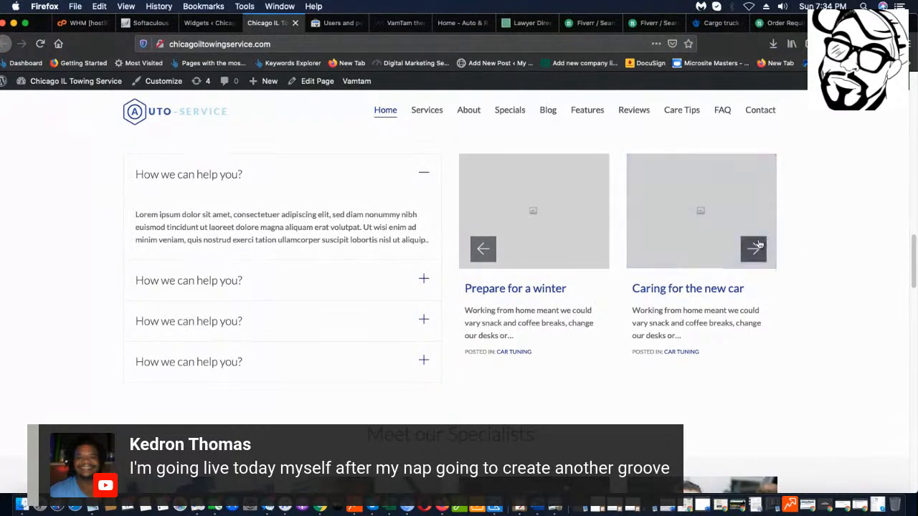
pyautogui.click(753, 249)
pyautogui.click(759, 241)
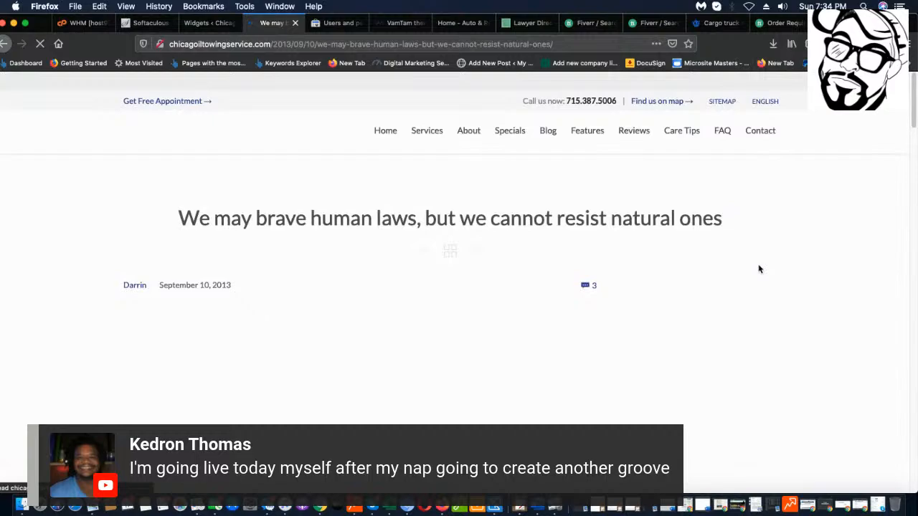
# Scroll through the blog post, load the Auto-Service homepage, and return to the Widgets admin page.
pyautogui.scroll(-15, 590, 297)
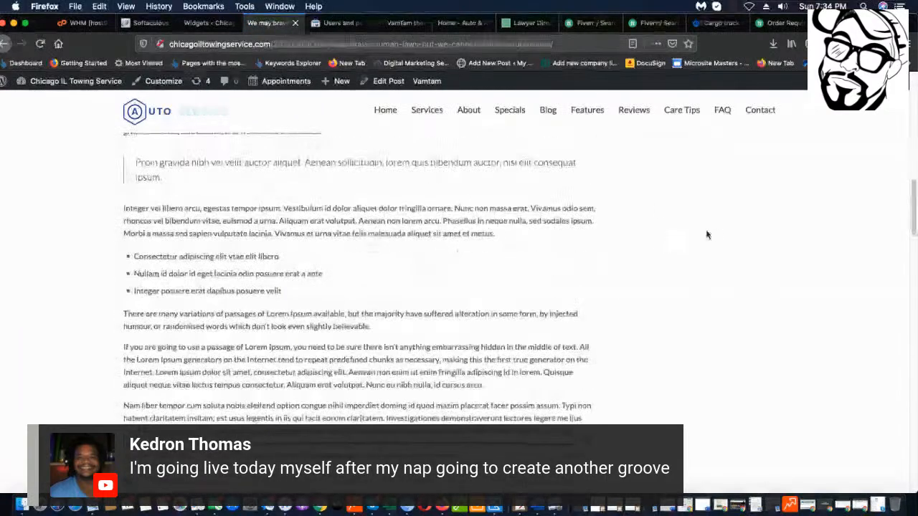
pyautogui.scroll(-10, 350, 334)
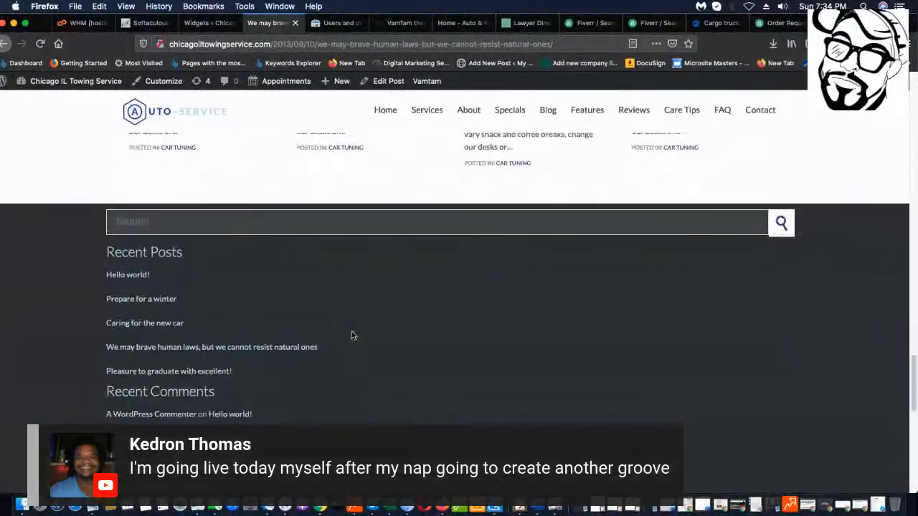
pyautogui.scroll(5, 355, 342)
pyautogui.scroll(20, 351, 358)
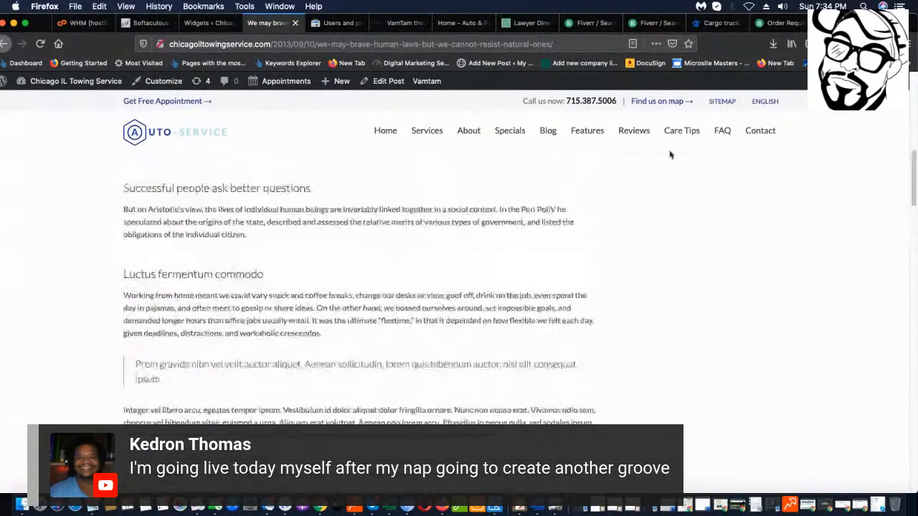
pyautogui.scroll(1, 316, 151)
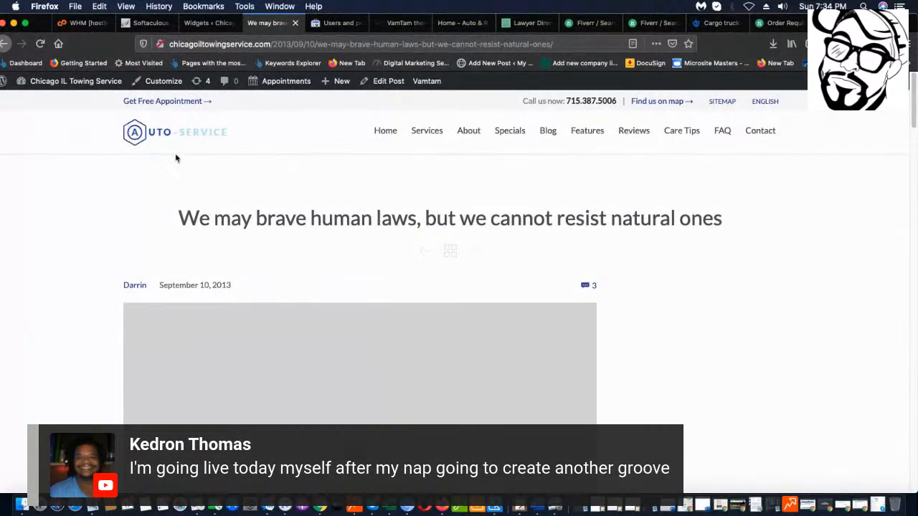
pyautogui.scroll(-1, 88, 261)
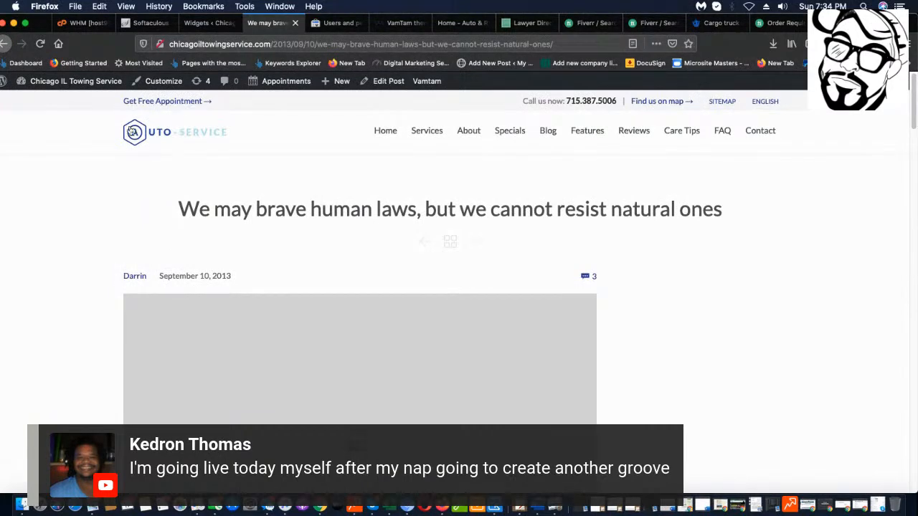
pyautogui.click(170, 131)
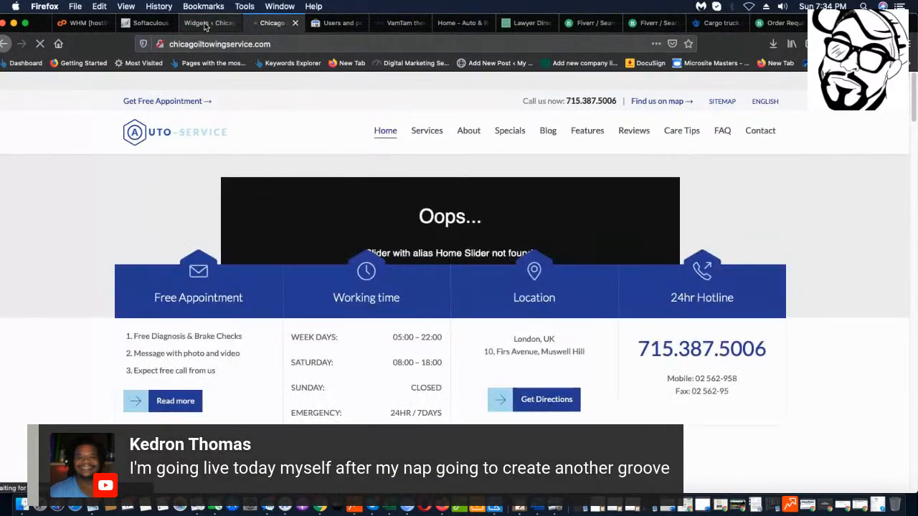
pyautogui.click(207, 22)
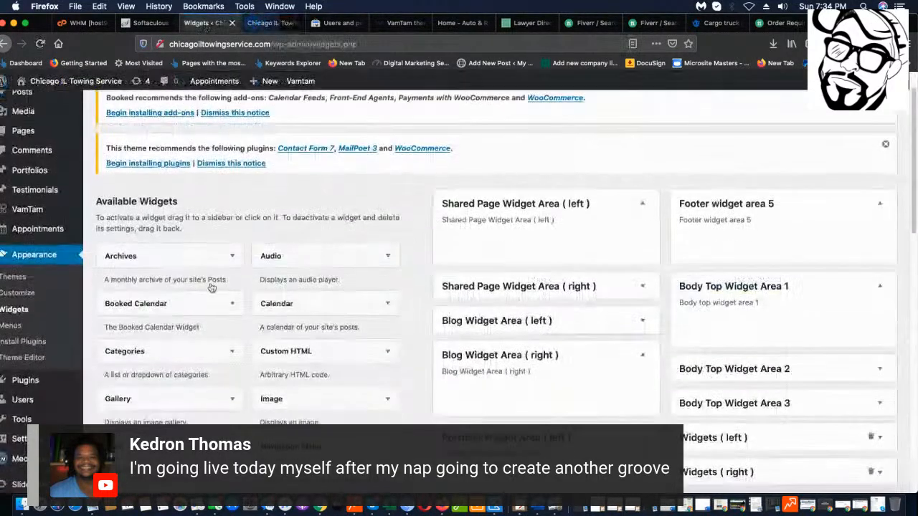
# Open the Slider Revolution dashboard and bring up its 'I have a Purchase Code' registration form.
pyautogui.scroll(-1, 20, 430)
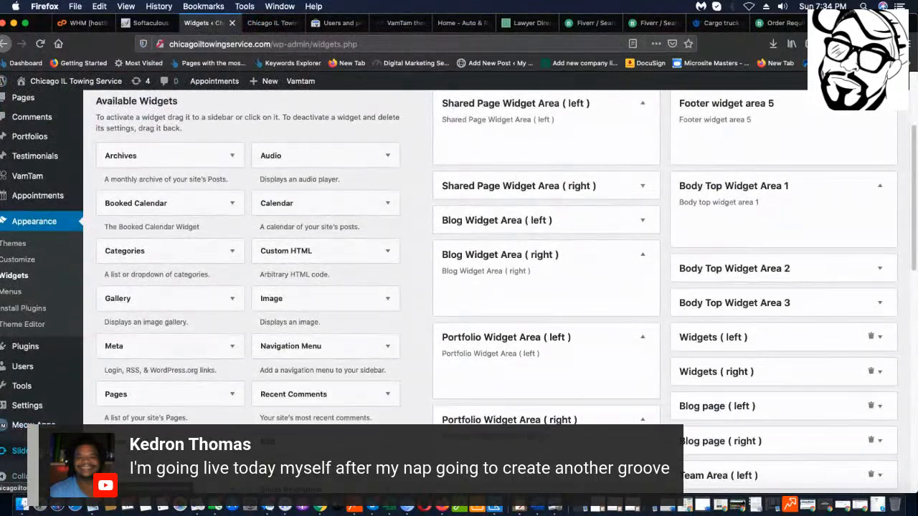
pyautogui.click(20, 450)
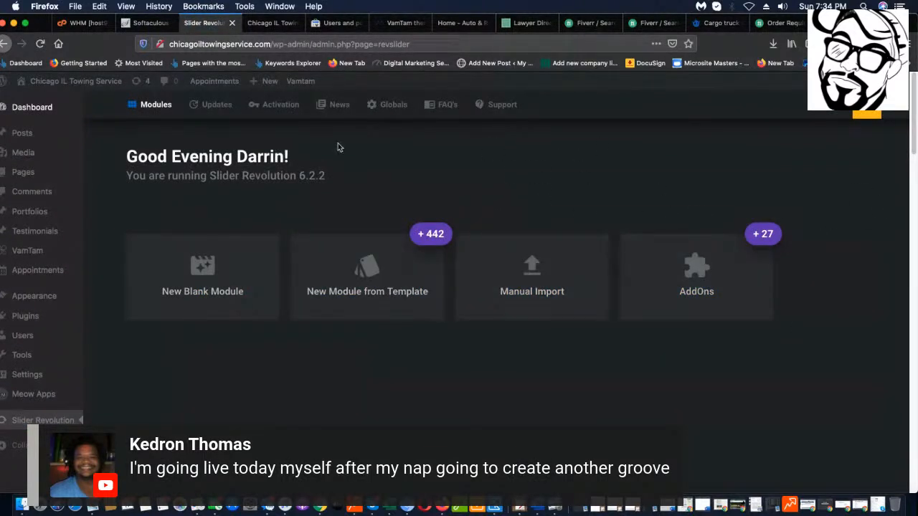
pyautogui.moveTo(876, 112)
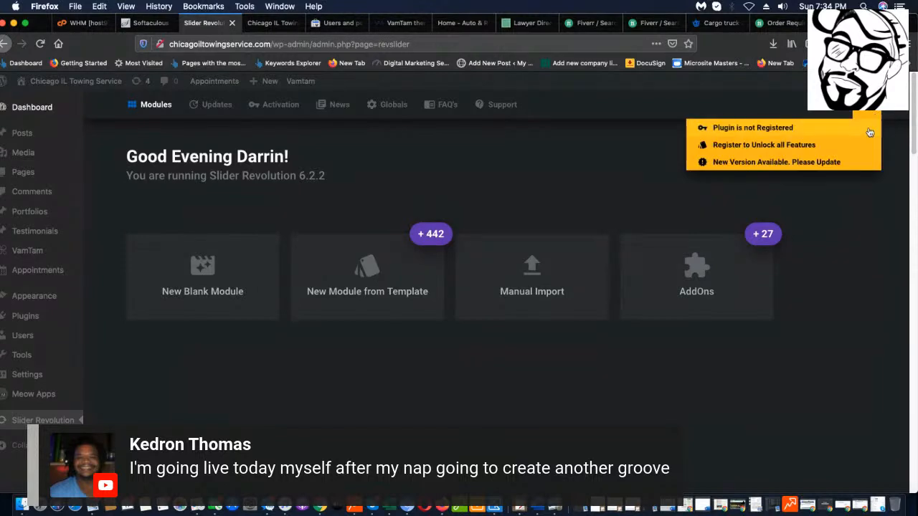
pyautogui.click(791, 166)
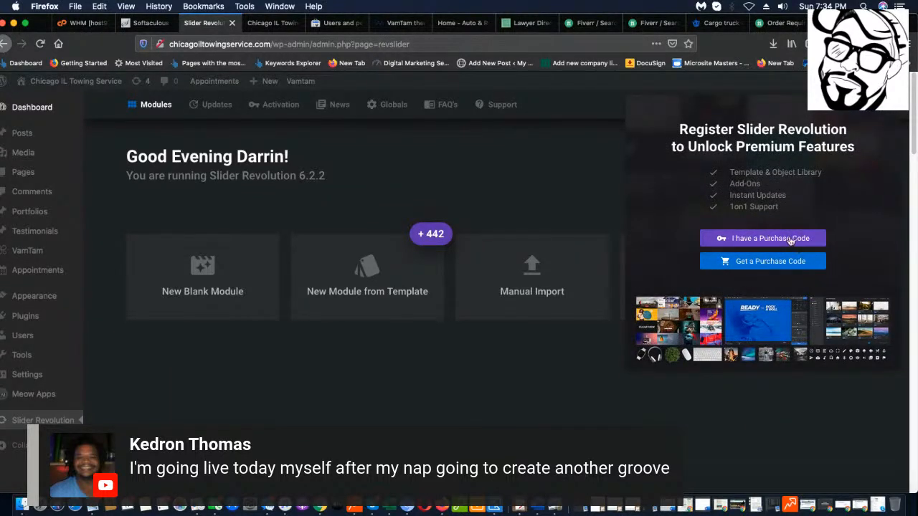
pyautogui.click(777, 239)
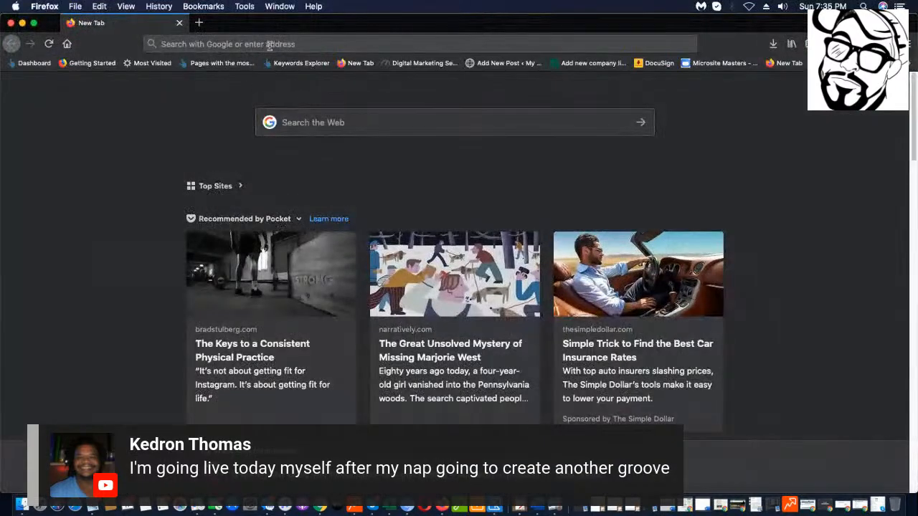
# Load pmtindy.com and scroll through the Prime Towing homepage.
pyautogui.click(268, 44)
pyautogui.write('pmtindy.com/')
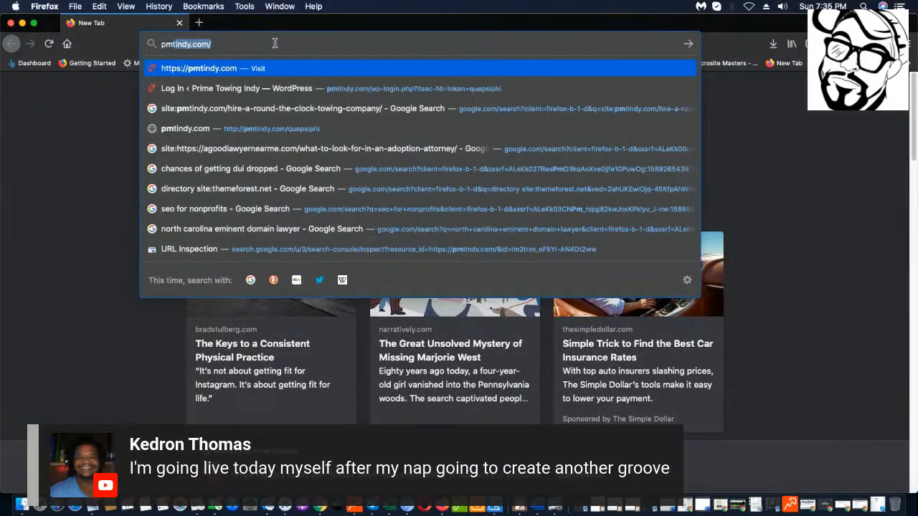
pyautogui.press('Return')
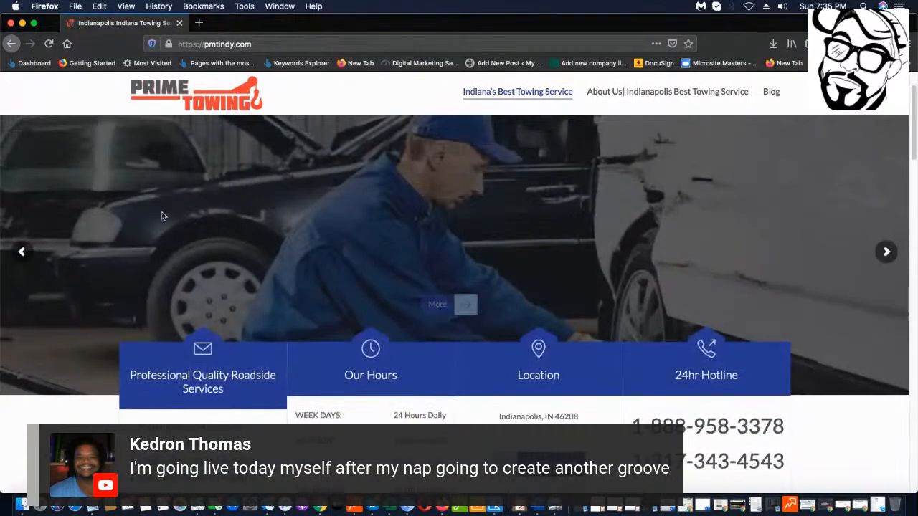
pyautogui.scroll(-10, 574, 243)
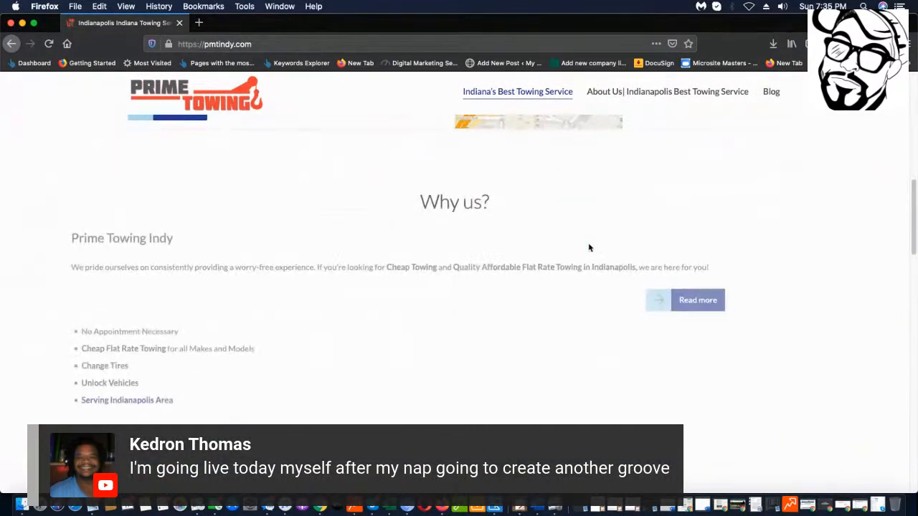
pyautogui.scroll(-10, 588, 250)
pyautogui.scroll(-10, 584, 257)
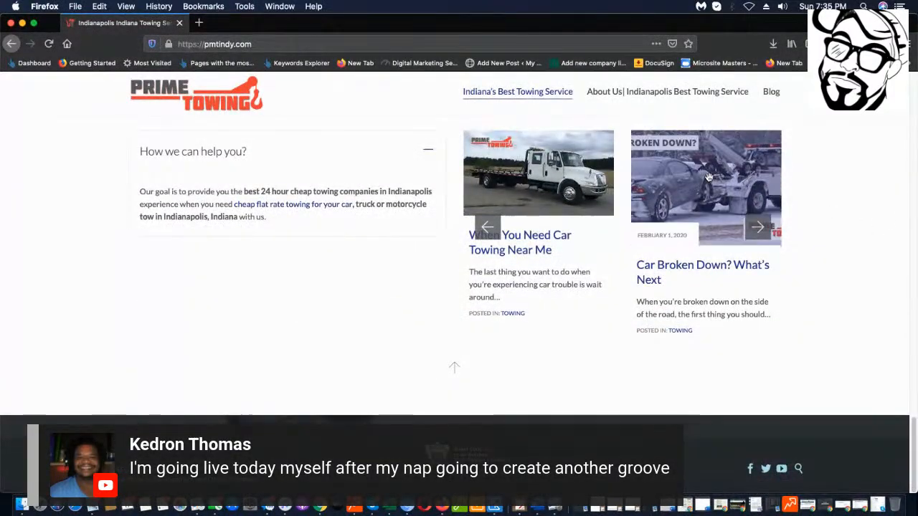
pyautogui.scroll(15, 583, 201)
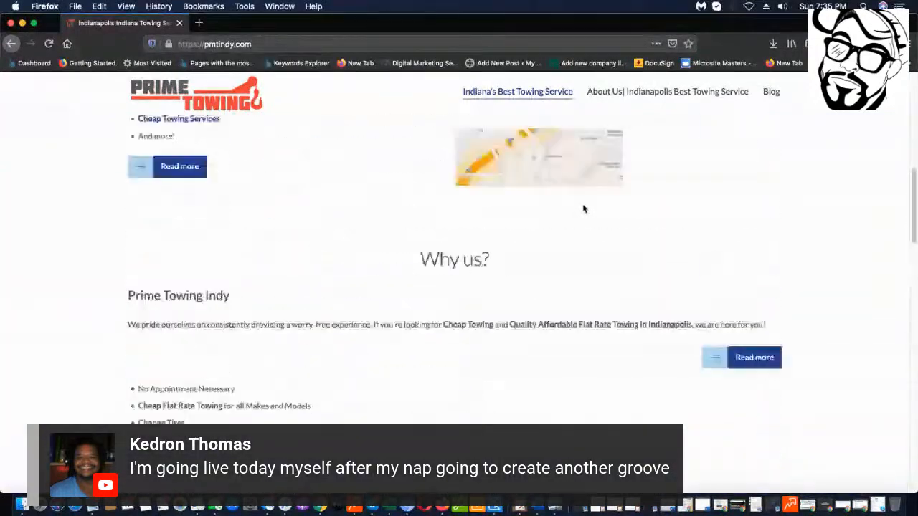
pyautogui.scroll(10, 583, 208)
# Open and scroll through the Prime Towing About Us page.
pyautogui.click(690, 91)
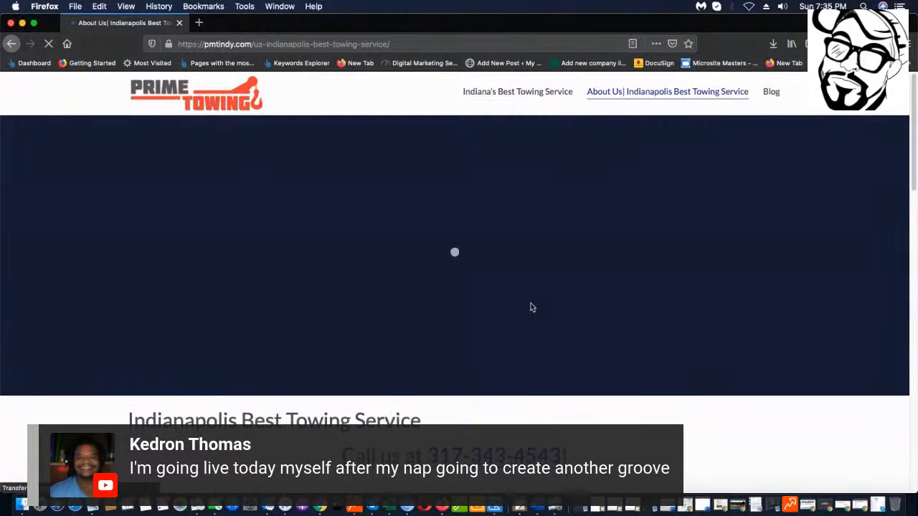
pyautogui.scroll(-6, 528, 303)
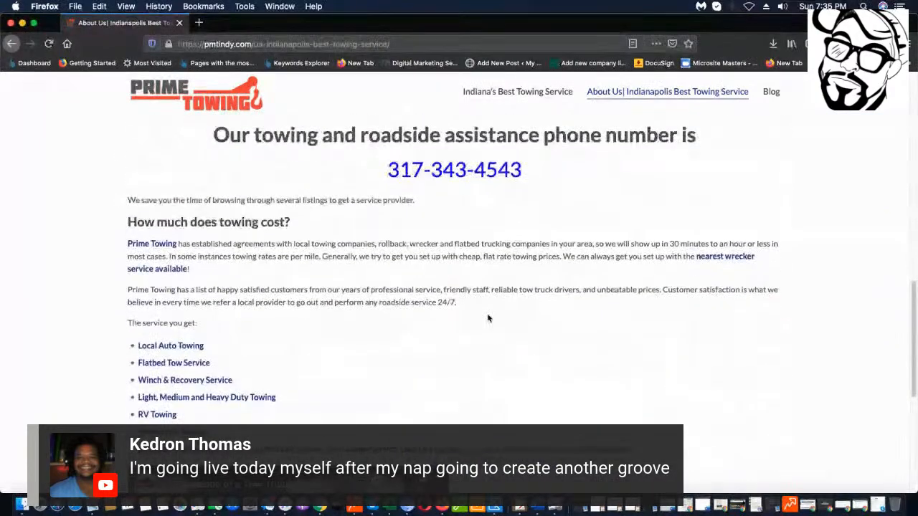
pyautogui.scroll(-10, 488, 318)
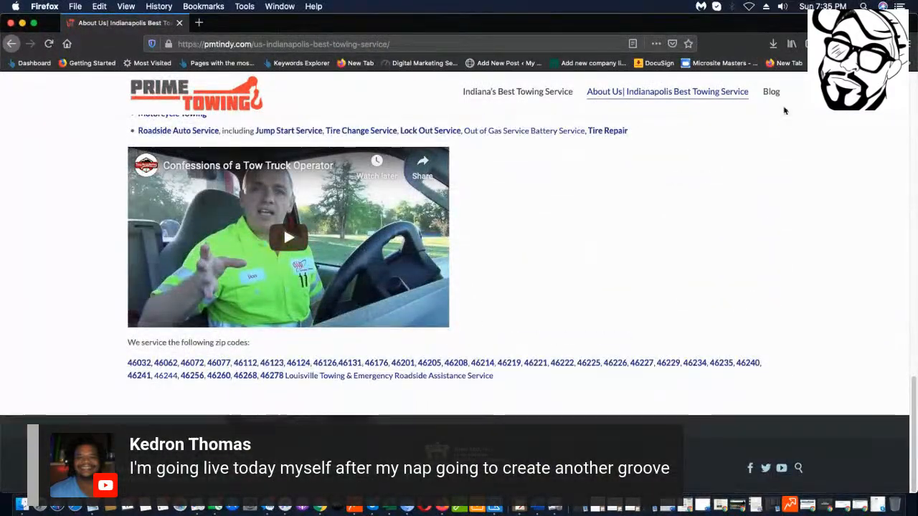
pyautogui.scroll(10, 784, 109)
# Browse the Blog > Towing category posts, then go back to About Us.
pyautogui.click(779, 124)
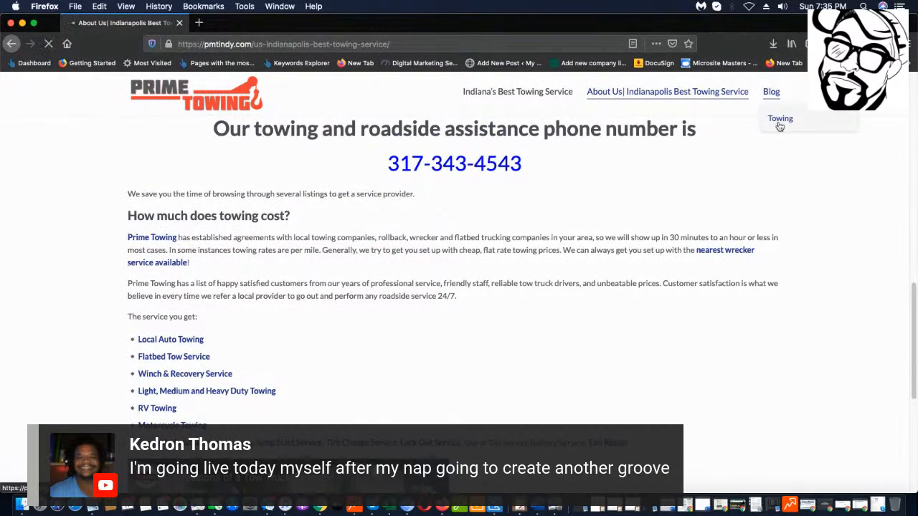
pyautogui.scroll(-3, 772, 175)
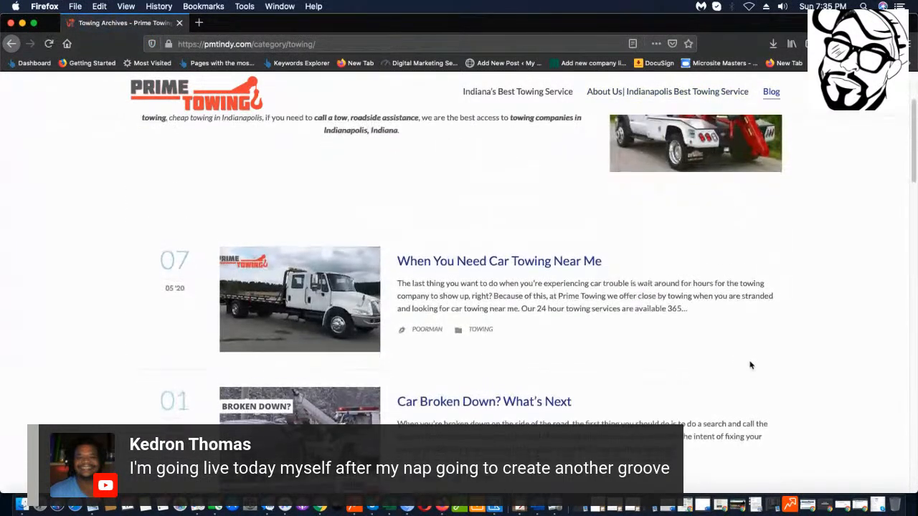
pyautogui.scroll(-15, 742, 344)
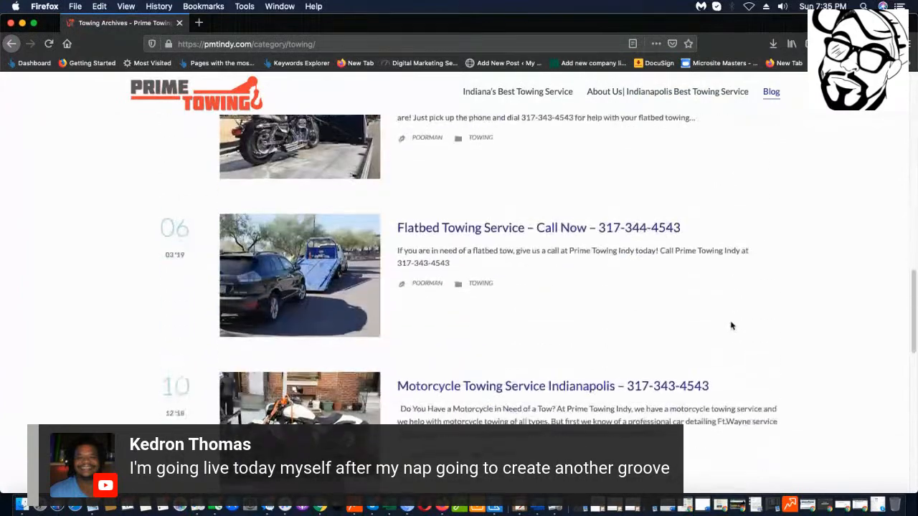
pyautogui.scroll(-15, 732, 326)
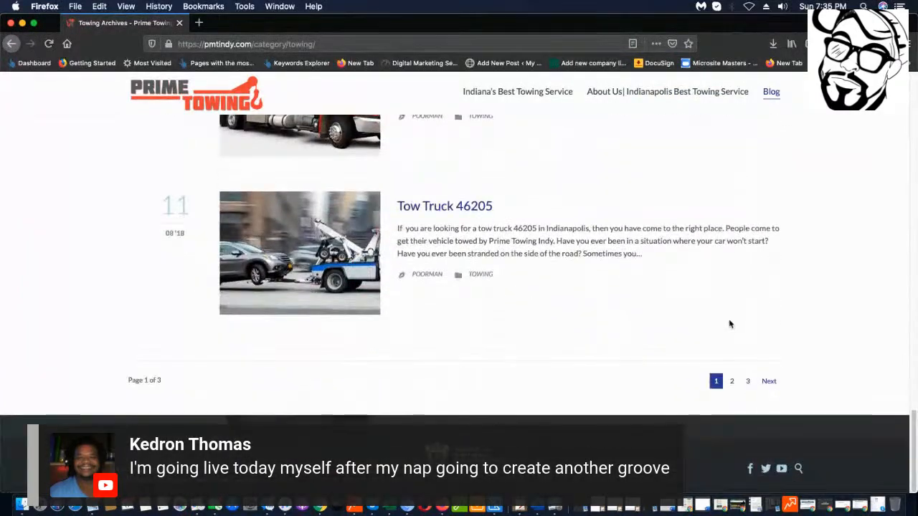
pyautogui.scroll(20, 730, 324)
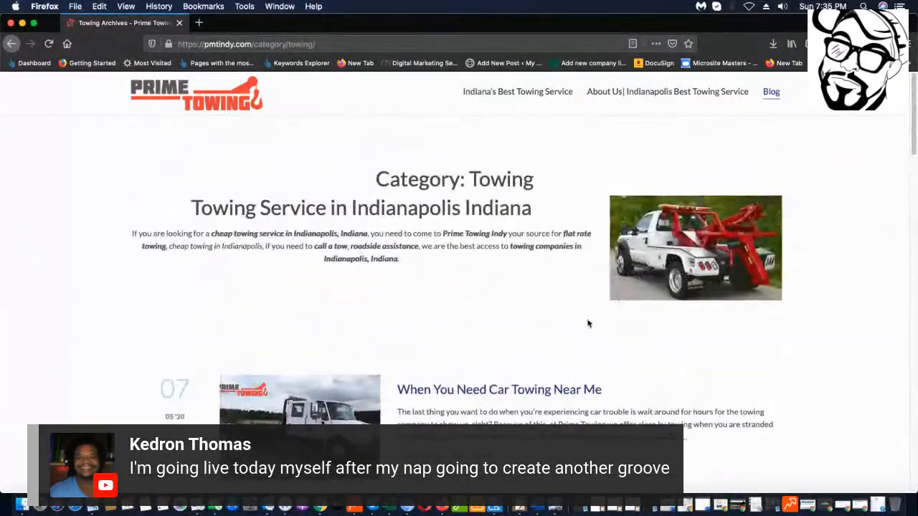
pyautogui.click(11, 45)
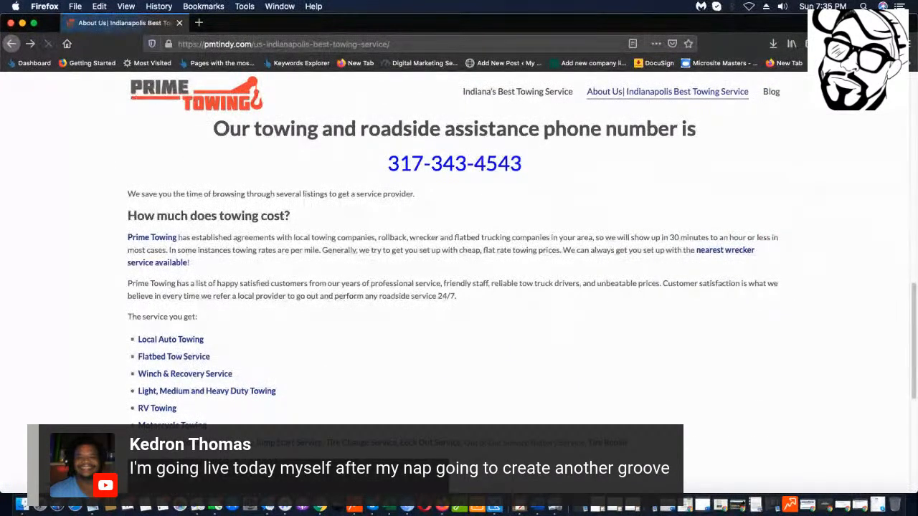
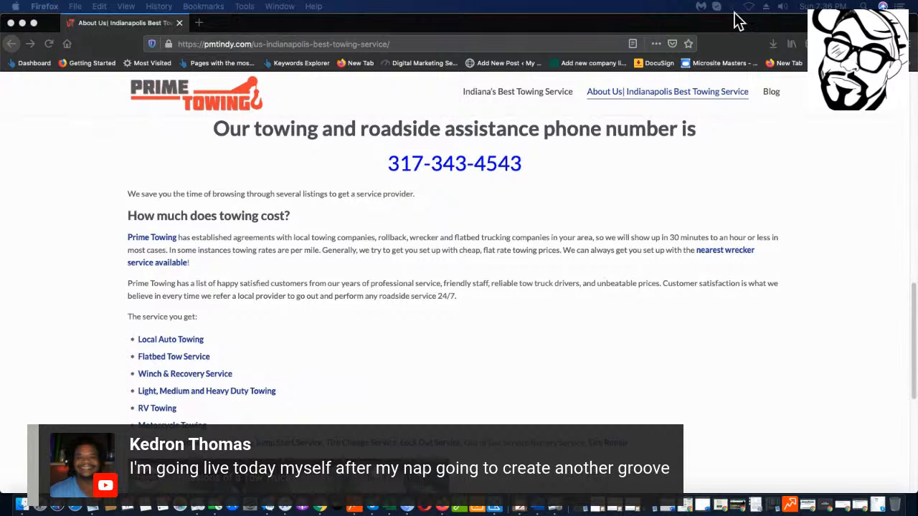
# Switch back to Firefox and drag the Slider Revolution admin window into view.
pyautogui.press('super+Tab')
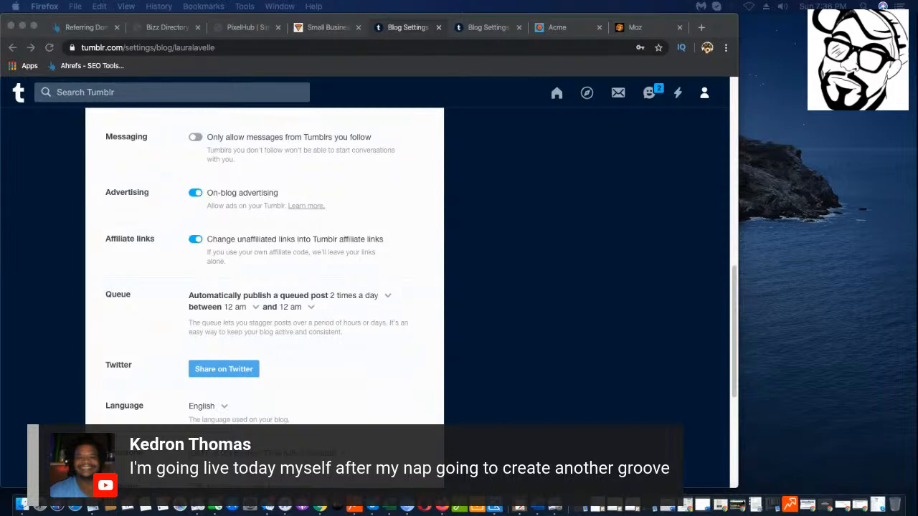
pyautogui.moveTo(917, 280); pyautogui.dragTo(57, 28)
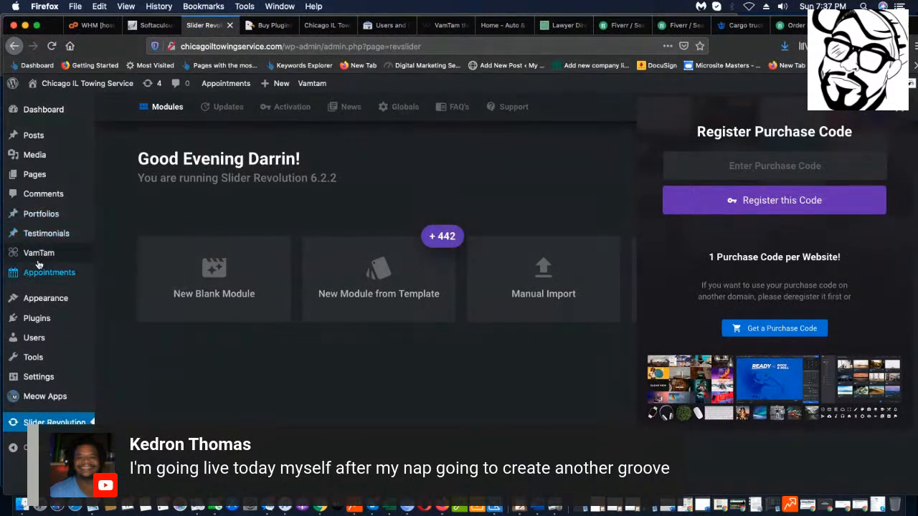
# Go to Plugins > Add New and show the Upload Plugin form.
pyautogui.moveTo(43, 318)
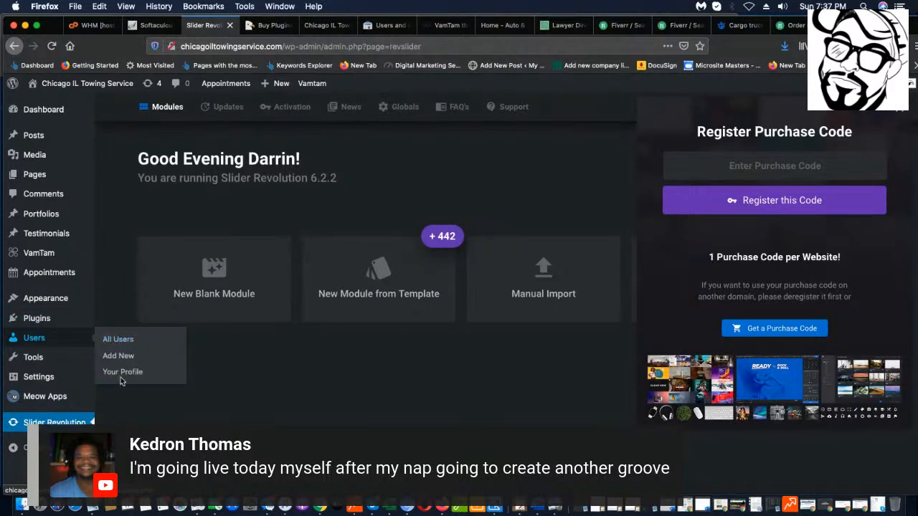
pyautogui.click(64, 324)
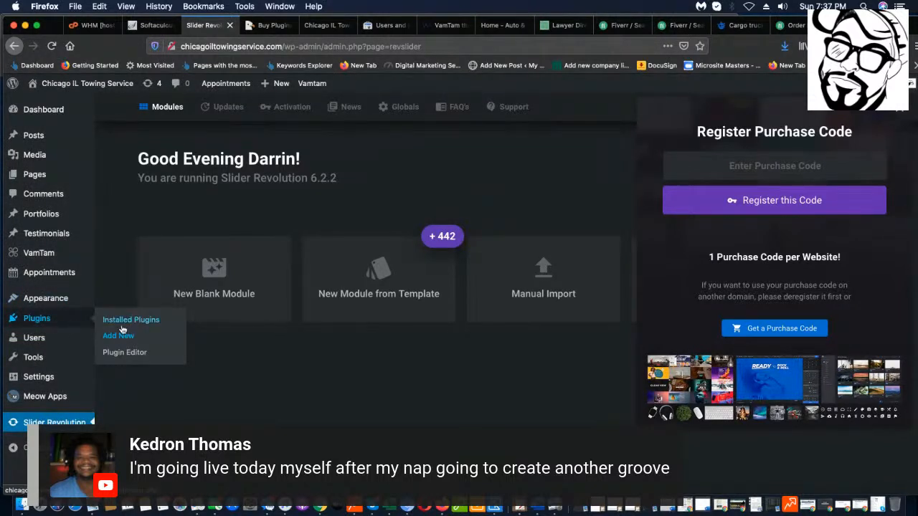
pyautogui.click(120, 336)
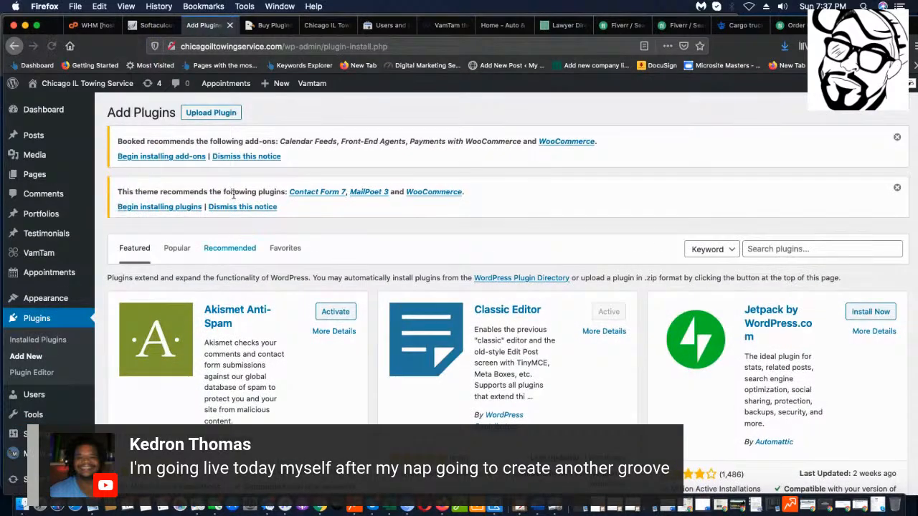
pyautogui.click(215, 117)
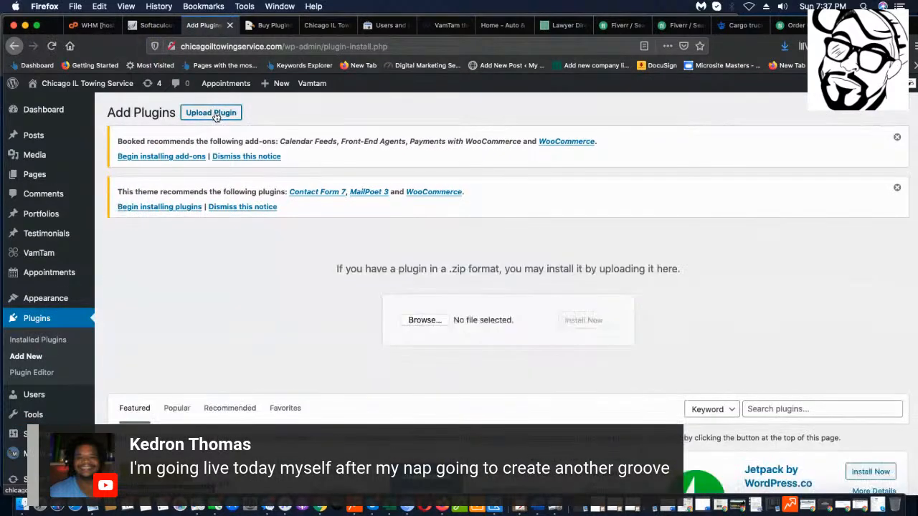
# Browse the NO NAME drive for the plugin zip, cancel, and check recent downloads.
pyautogui.click(429, 320)
pyautogui.scroll(-15, 393, 192)
pyautogui.scroll(-15, 380, 205)
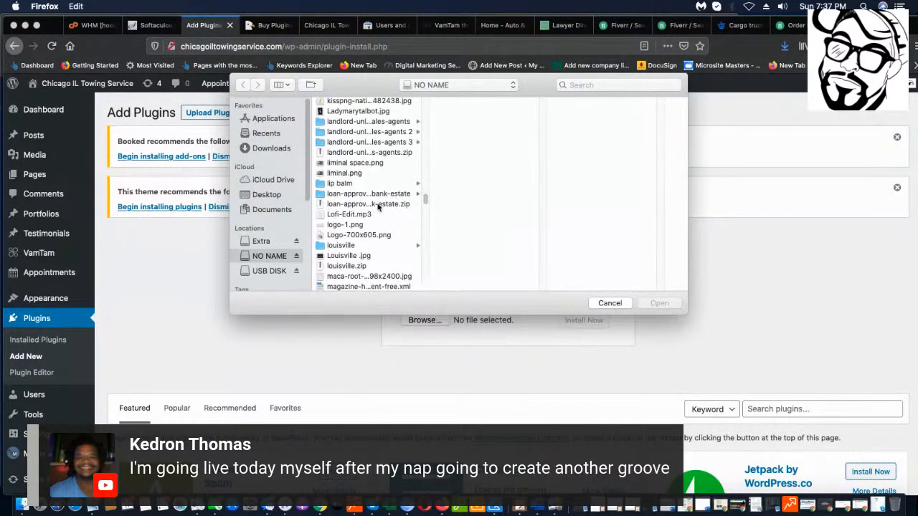
pyautogui.scroll(-15, 380, 207)
pyautogui.scroll(2, 382, 212)
pyautogui.scroll(5, 382, 212)
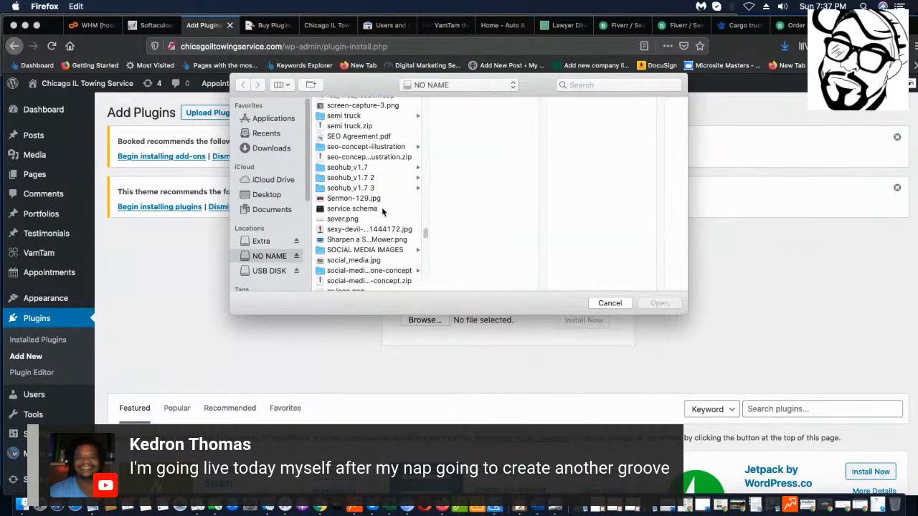
pyautogui.scroll(-1, 381, 208)
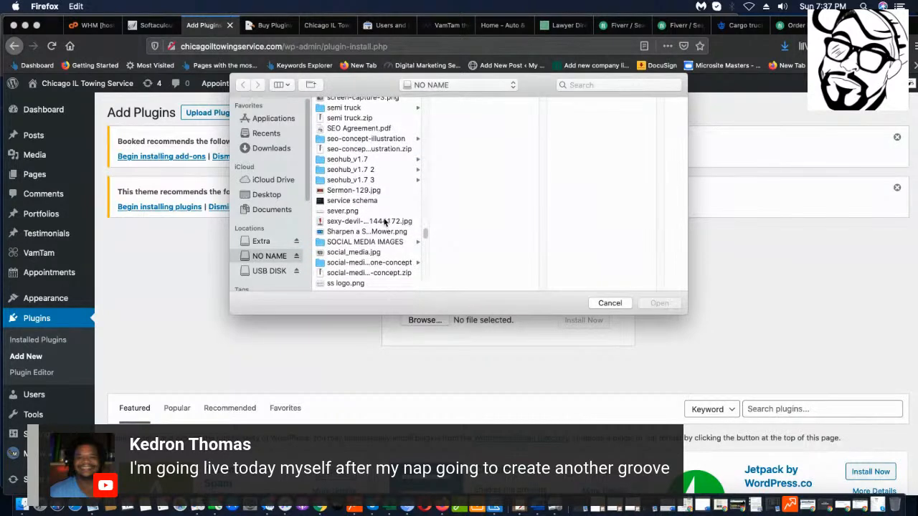
pyautogui.scroll(3, 380, 228)
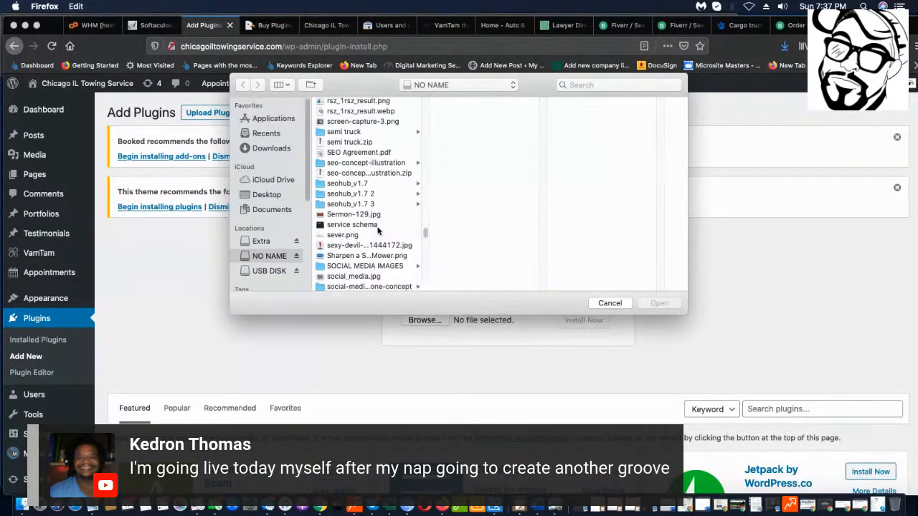
pyautogui.scroll(-1, 378, 228)
pyautogui.scroll(-5, 401, 237)
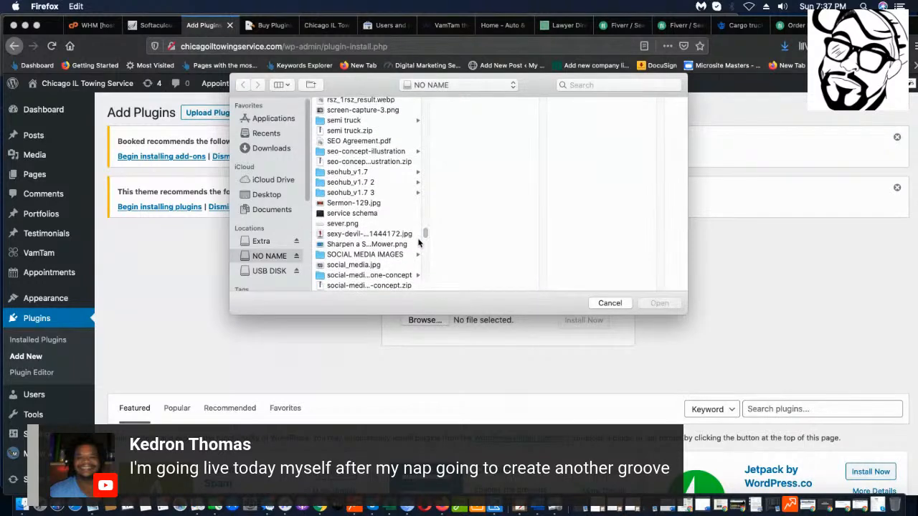
pyautogui.scroll(-2, 418, 244)
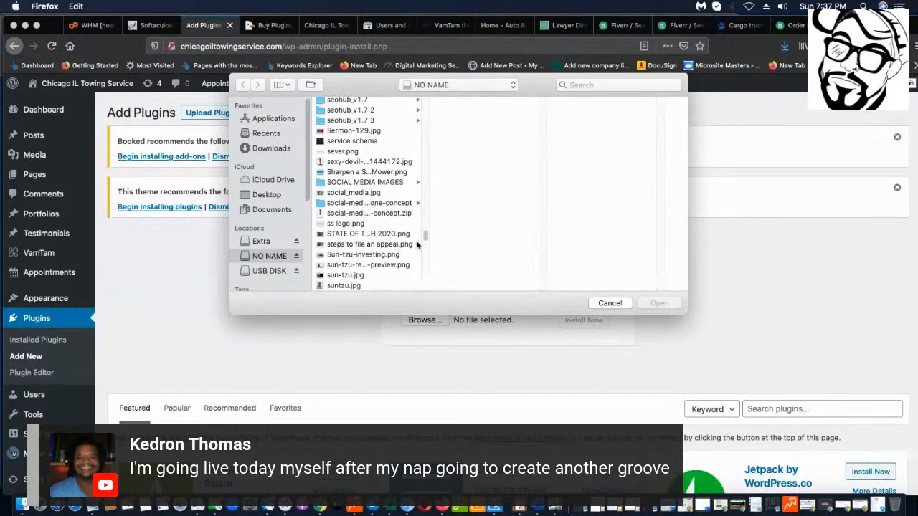
pyautogui.scroll(6, 414, 248)
pyautogui.scroll(5, 413, 246)
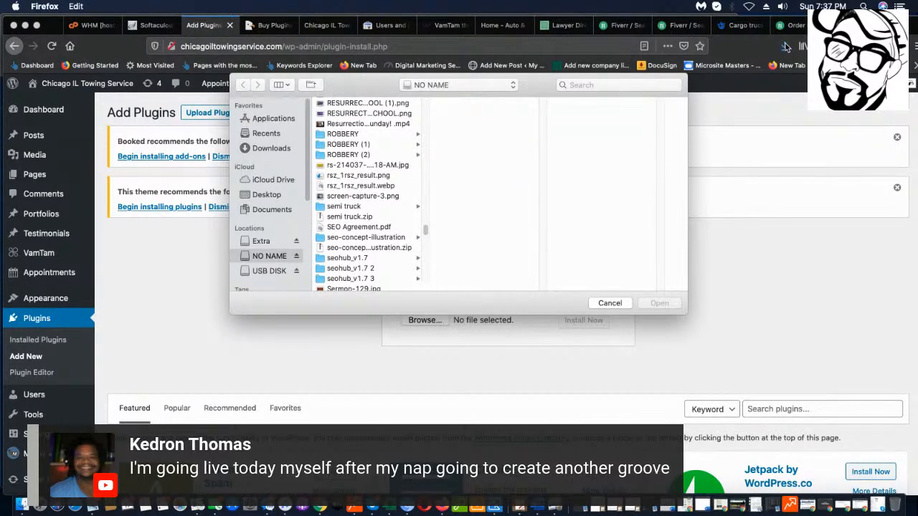
pyautogui.click(610, 302)
pyautogui.click(788, 49)
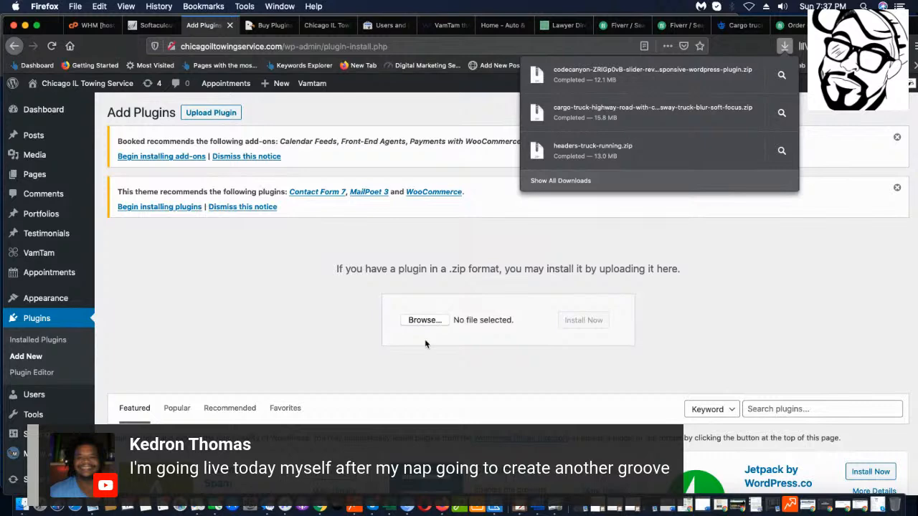
# Select the codecanyon slider-revolution plugin zip as the file to upload.
pyautogui.click(426, 321)
pyautogui.scroll(-2, 385, 167)
pyautogui.scroll(-20, 385, 167)
pyautogui.scroll(-15, 385, 172)
pyautogui.scroll(3, 385, 172)
pyautogui.scroll(5, 371, 150)
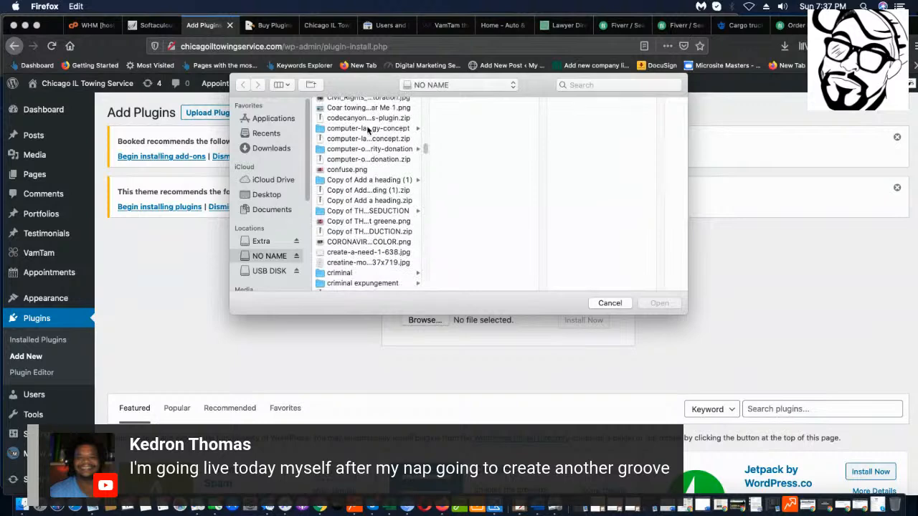
pyautogui.click(358, 118)
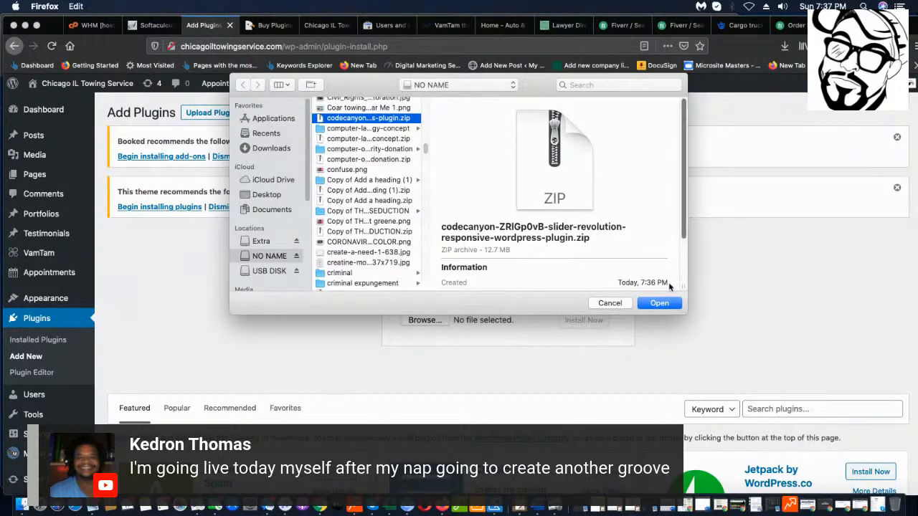
pyautogui.click(658, 303)
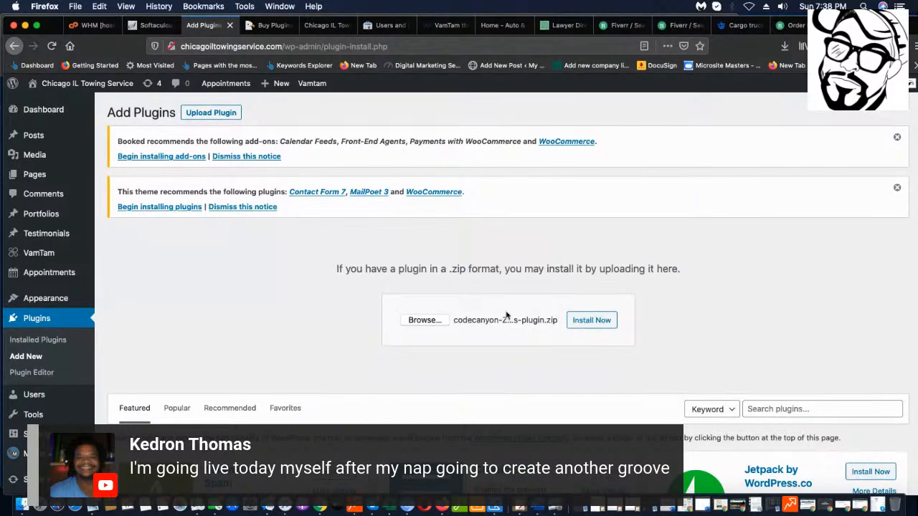
# Install the uploaded zip, which fails with 'No valid plugins were found', then switch to Finder.
pyautogui.click(598, 320)
pyautogui.scroll(-1, 786, 368)
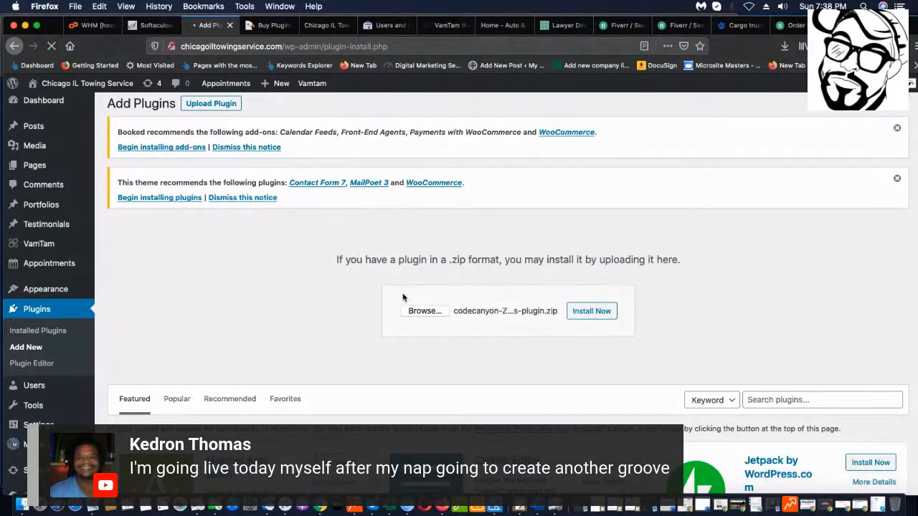
pyautogui.scroll(-1, 628, 344)
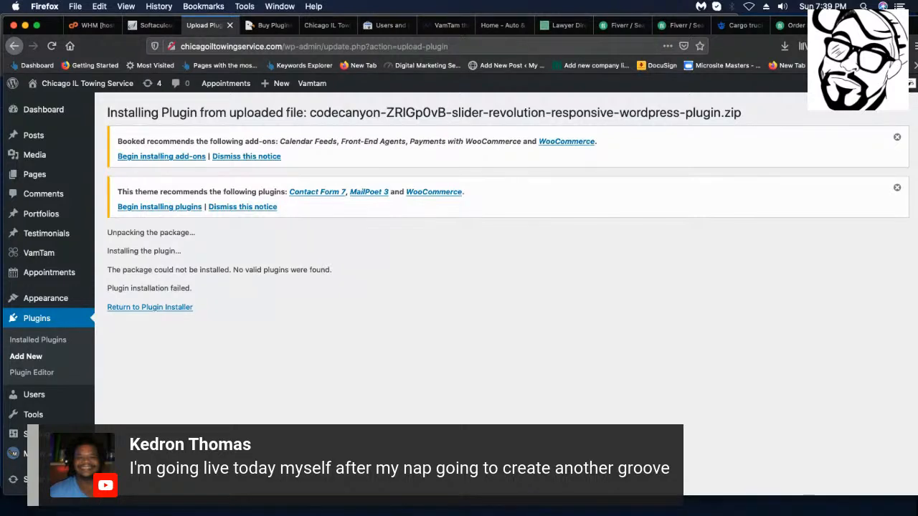
pyautogui.press('super+Tab')
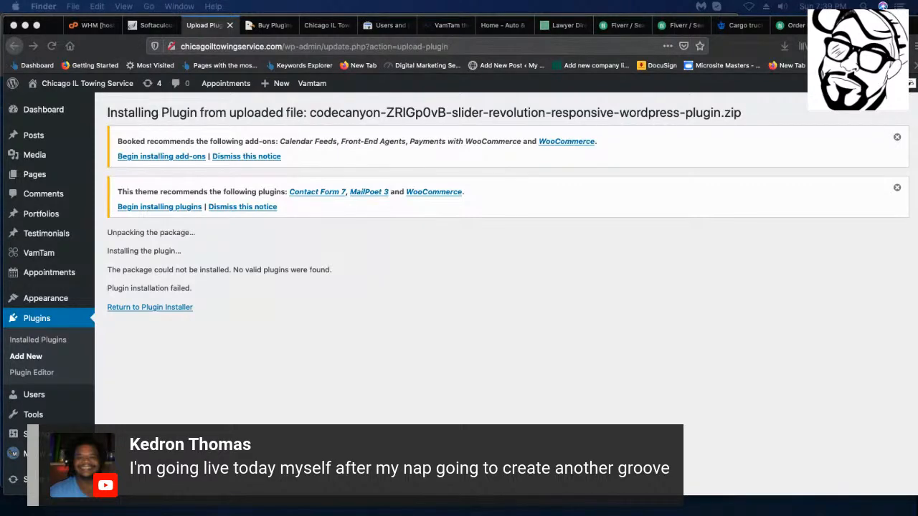
# In Finder, open the NO NAME drive and unzip the Slider Revolution CodeCanyon download.
pyautogui.moveTo(917, 200); pyautogui.dragTo(546, 137)
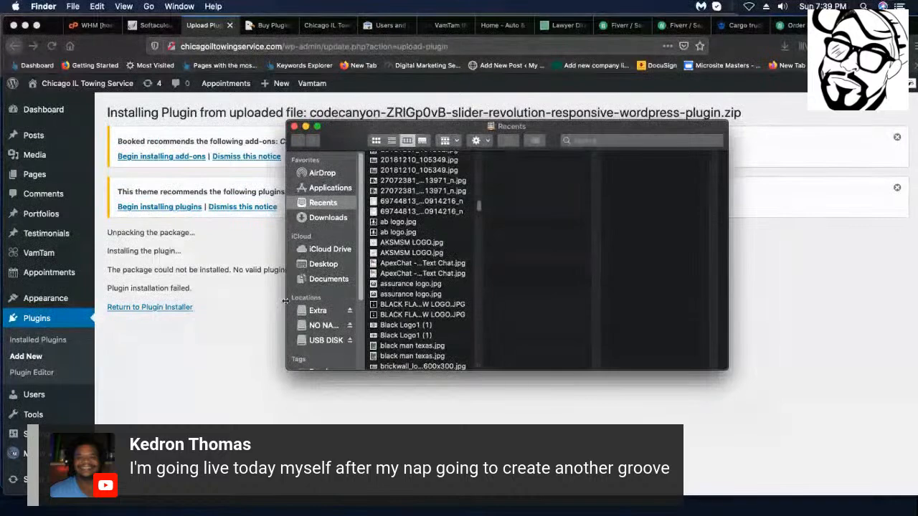
pyautogui.click(340, 324)
pyautogui.scroll(-10, 412, 235)
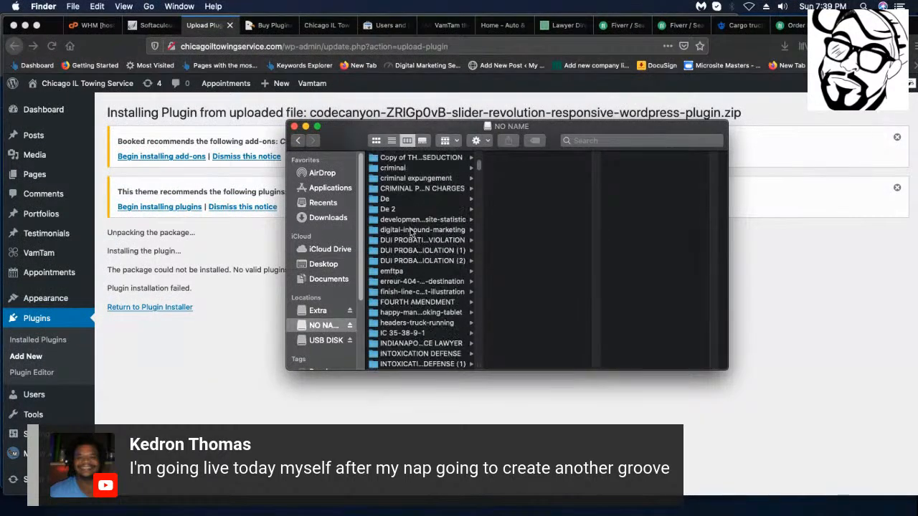
pyautogui.scroll(-20, 412, 235)
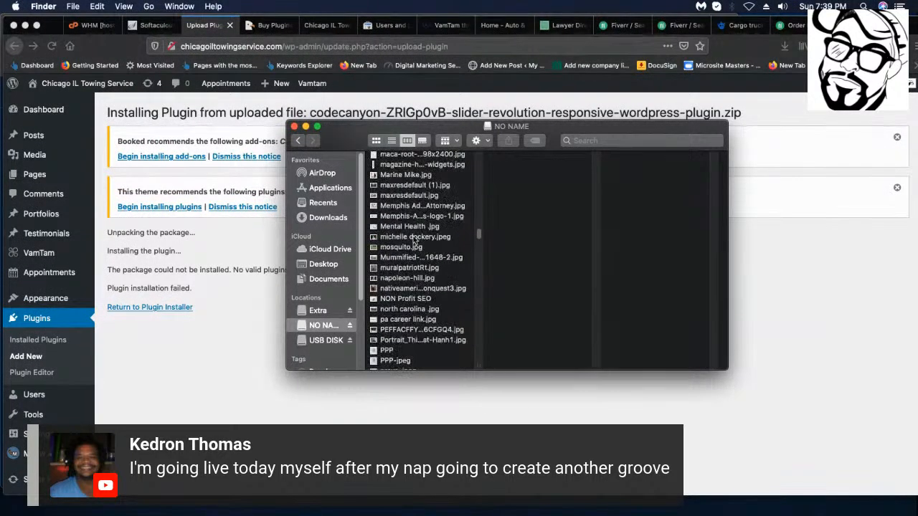
pyautogui.scroll(20, 414, 241)
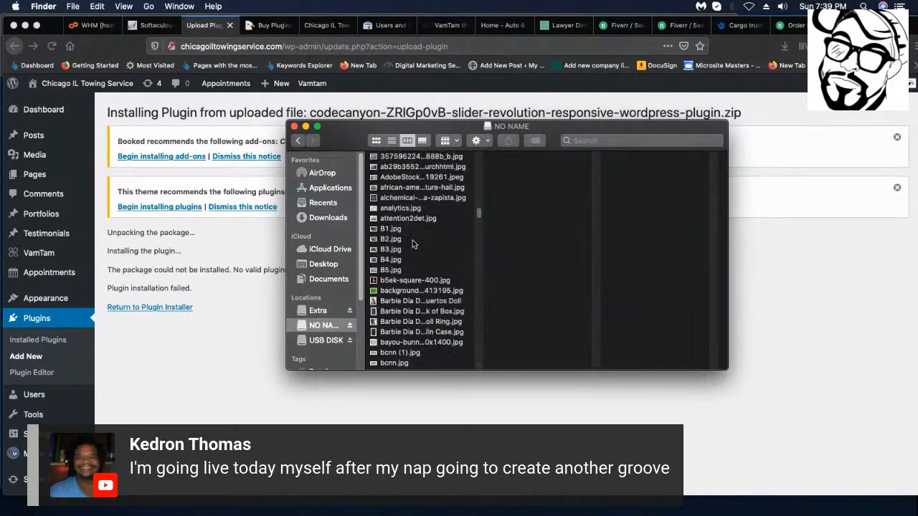
pyautogui.scroll(-6, 413, 245)
pyautogui.scroll(4, 412, 244)
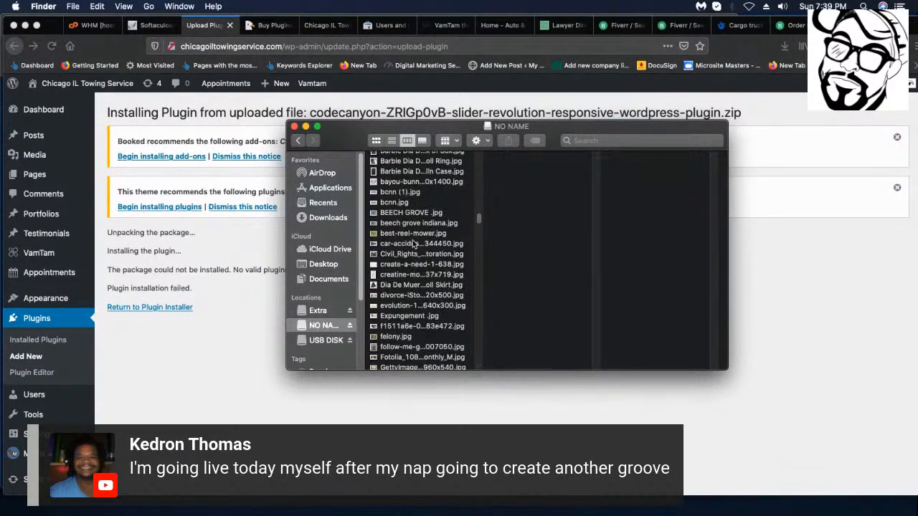
pyautogui.scroll(-2, 413, 245)
pyautogui.scroll(-15, 413, 245)
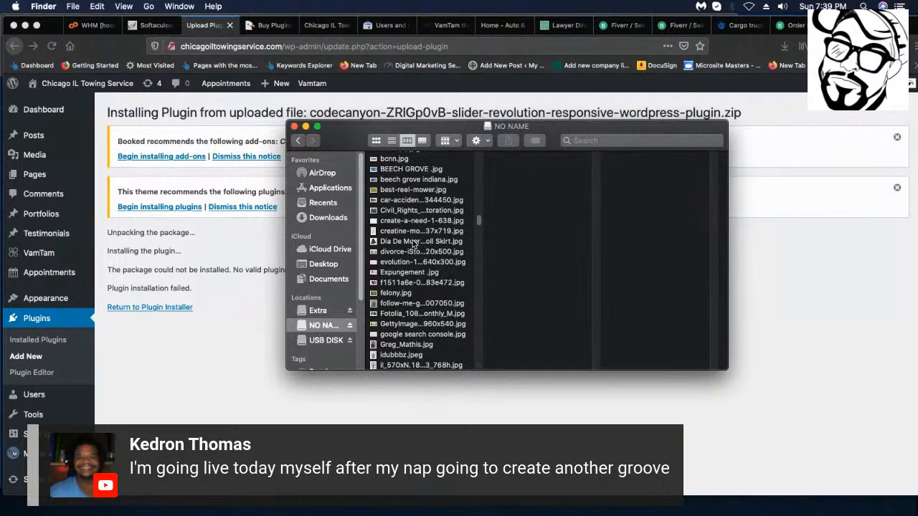
pyautogui.scroll(-15, 413, 247)
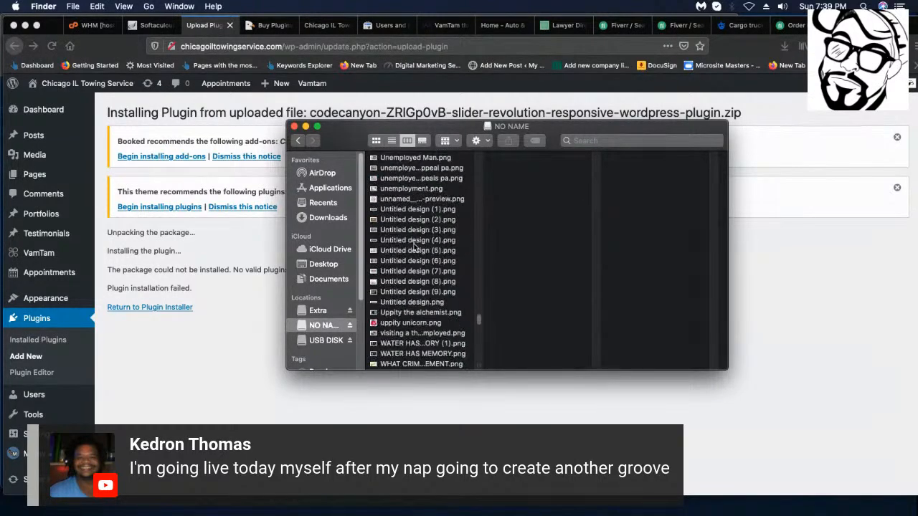
pyautogui.scroll(10, 370, 251)
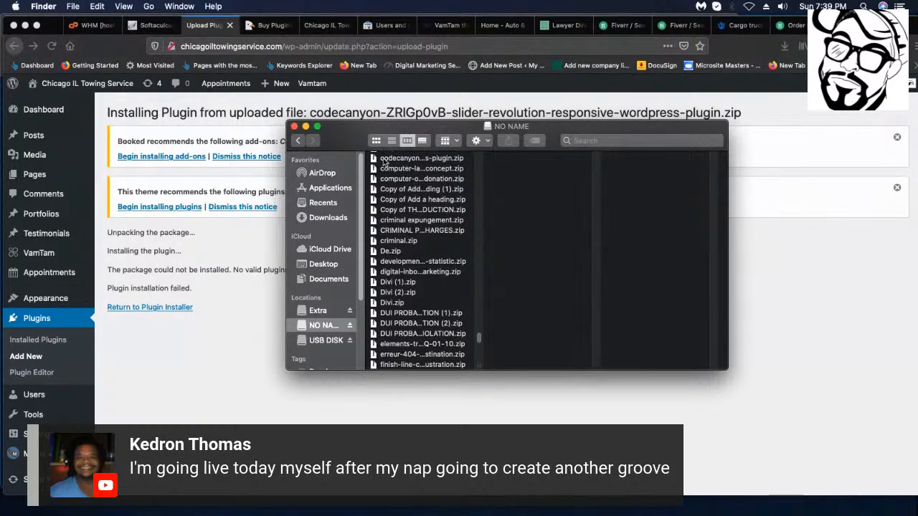
pyautogui.click(413, 159)
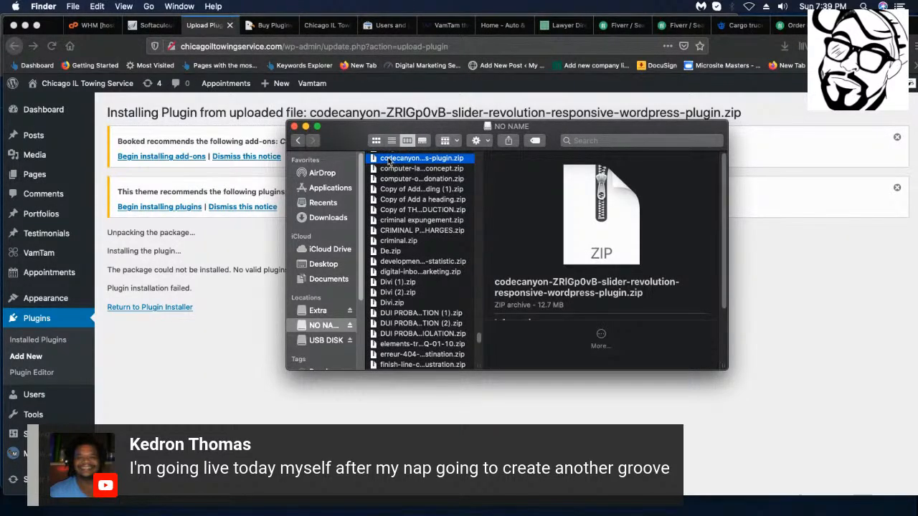
pyautogui.doubleClick(388, 159)
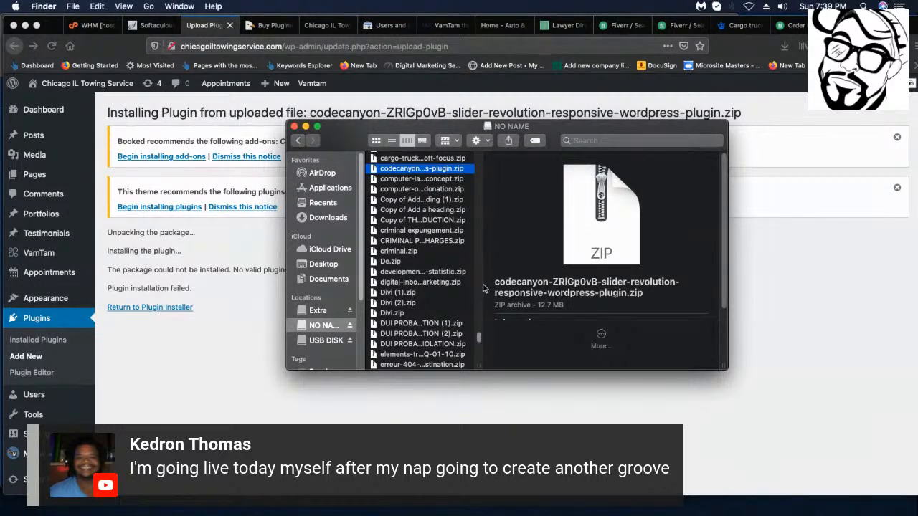
# Find and open the extracted codecanyon plugin folder.
pyautogui.scroll(3, 423, 265)
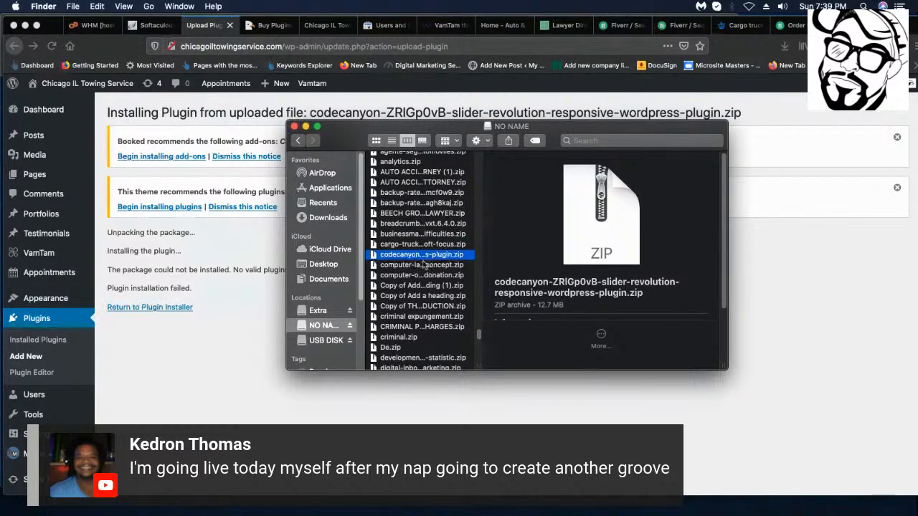
pyautogui.scroll(-2, 424, 264)
pyautogui.scroll(-15, 422, 265)
pyautogui.scroll(15, 422, 271)
pyautogui.scroll(-10, 421, 276)
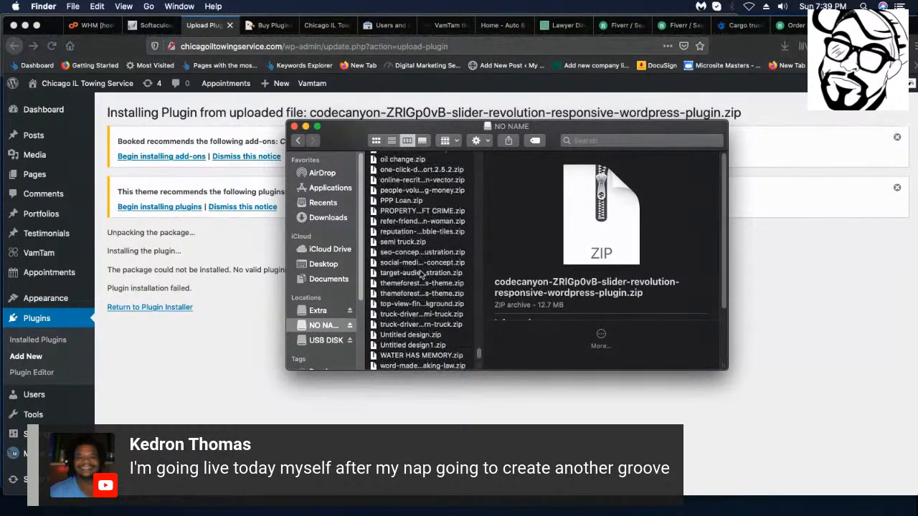
pyautogui.scroll(10, 422, 275)
pyautogui.scroll(15, 422, 275)
pyautogui.scroll(5, 417, 268)
pyautogui.scroll(5, 416, 269)
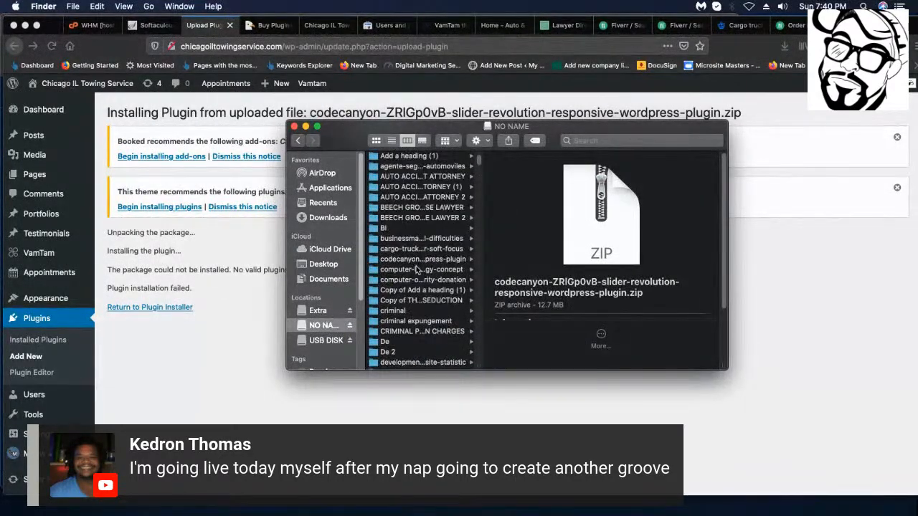
pyautogui.scroll(-1, 418, 269)
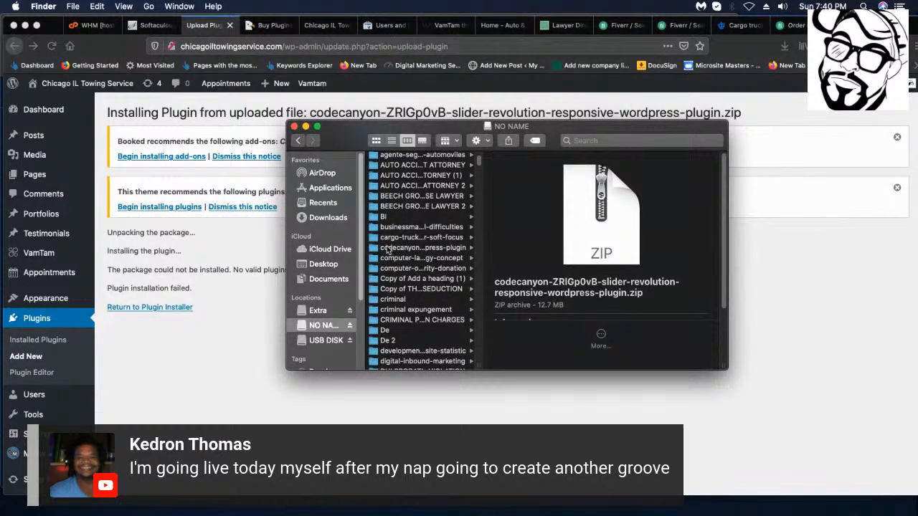
pyautogui.click(389, 250)
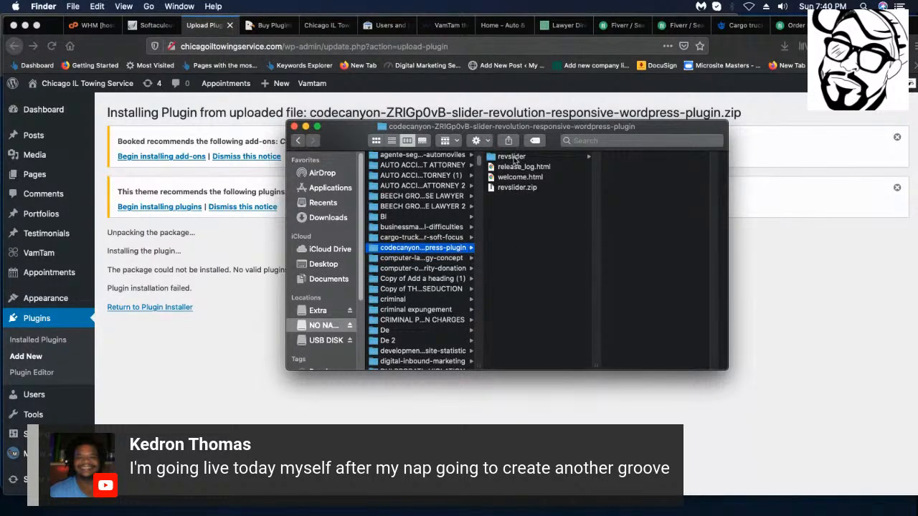
# Locate the inner revslider.zip (6.5 MB), then return to WordPress's plugin installer.
pyautogui.click(512, 159)
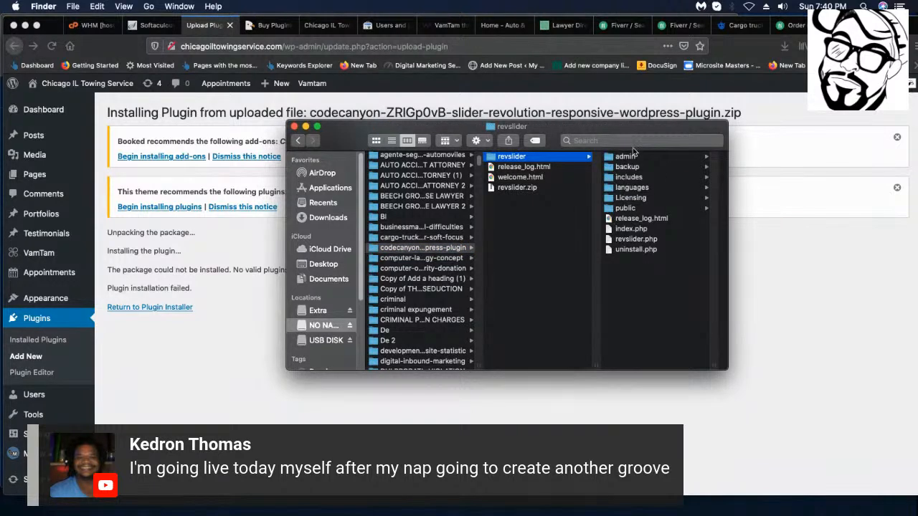
pyautogui.click(514, 176)
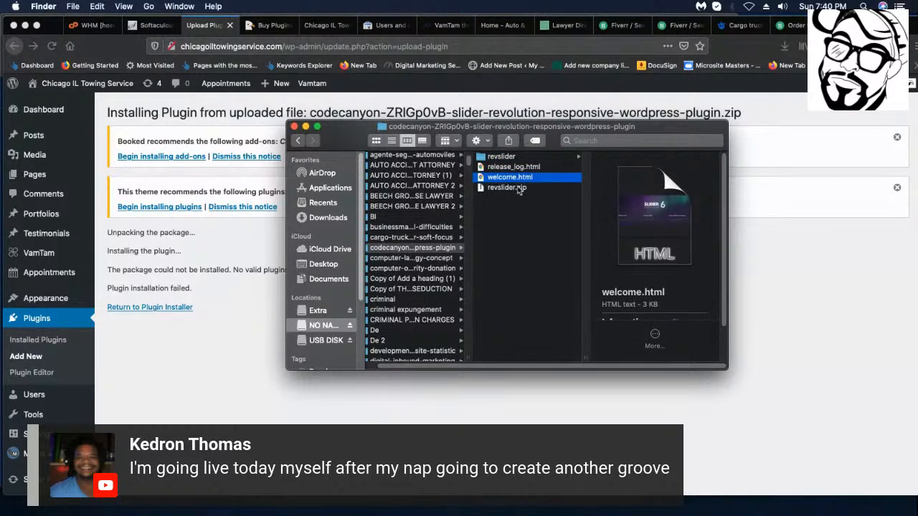
pyautogui.click(515, 188)
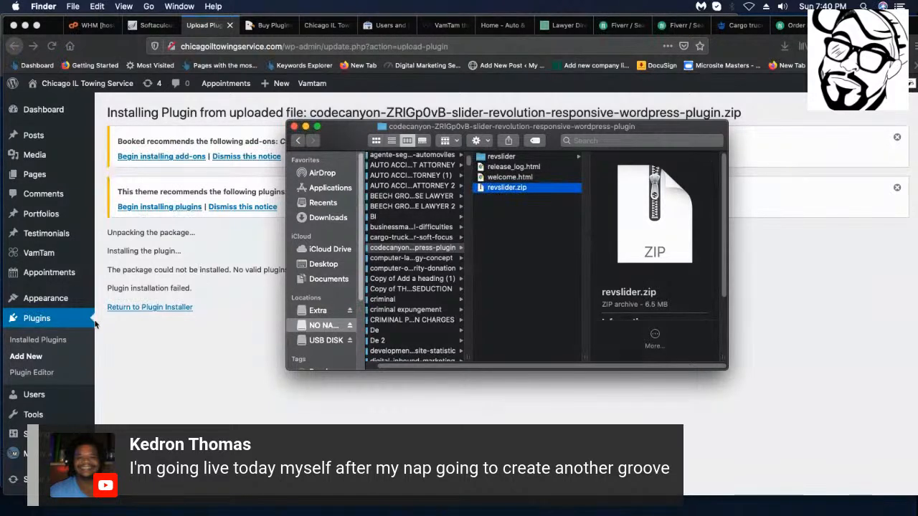
pyautogui.scroll(-1, 167, 369)
pyautogui.click(169, 368)
pyautogui.click(155, 298)
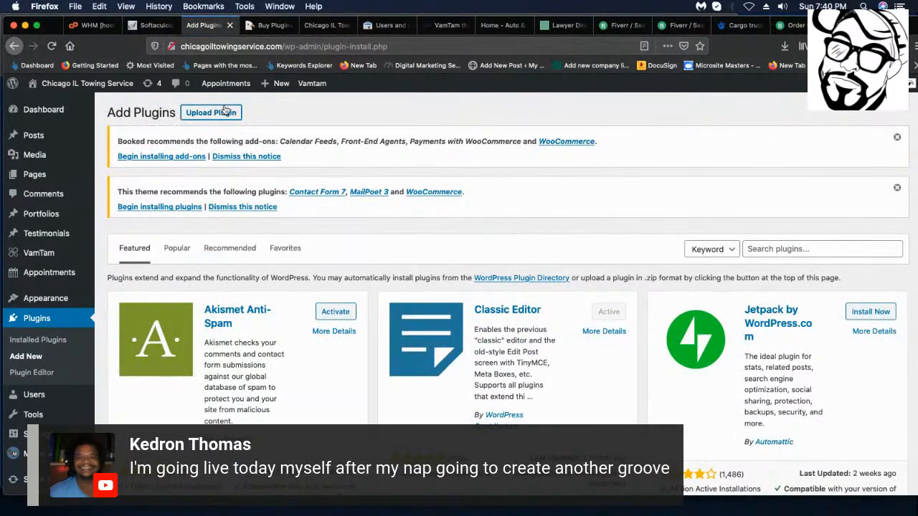
# Choose revslider.zip from the codecanyon folder as the plugin upload file.
pyautogui.click(222, 113)
pyautogui.click(427, 321)
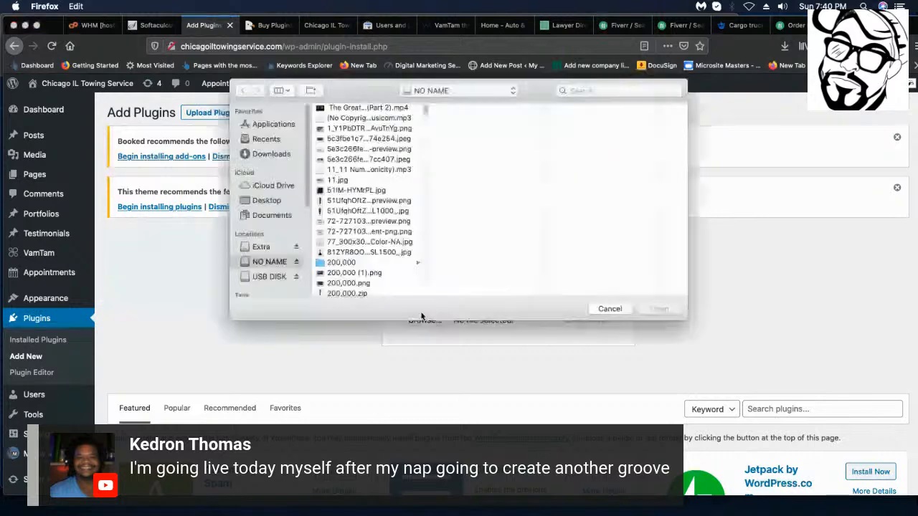
pyautogui.scroll(-15, 382, 251)
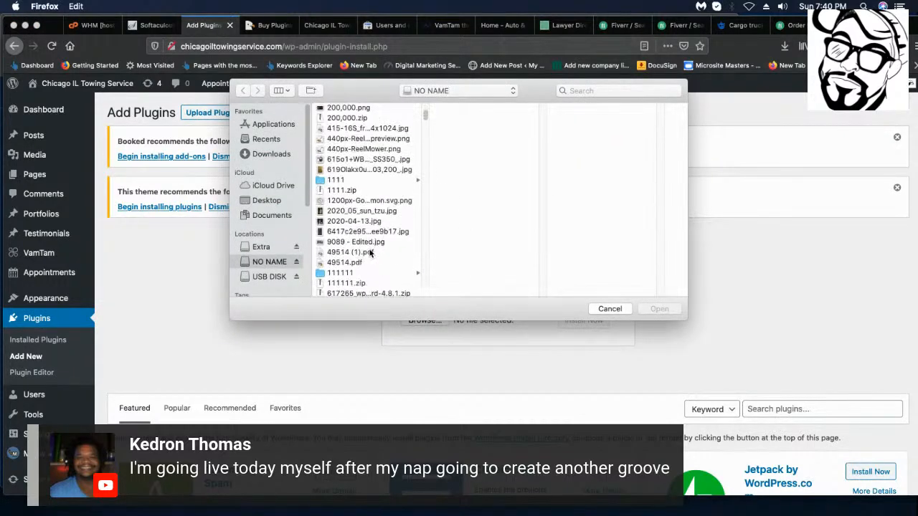
pyautogui.scroll(-10, 370, 253)
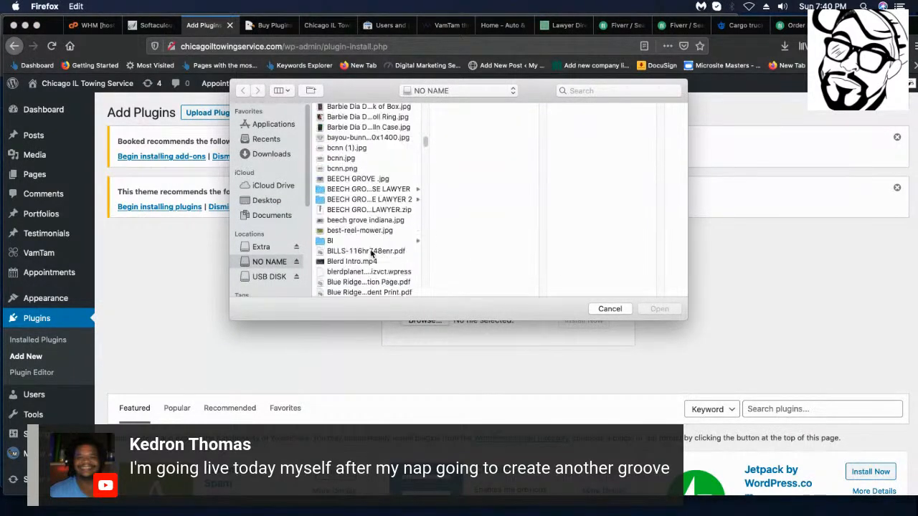
pyautogui.scroll(-7, 354, 251)
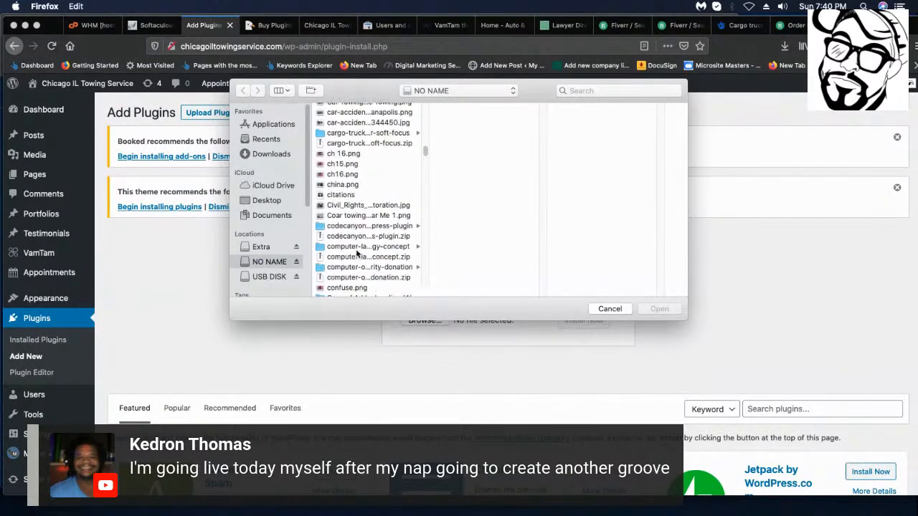
pyautogui.click(347, 225)
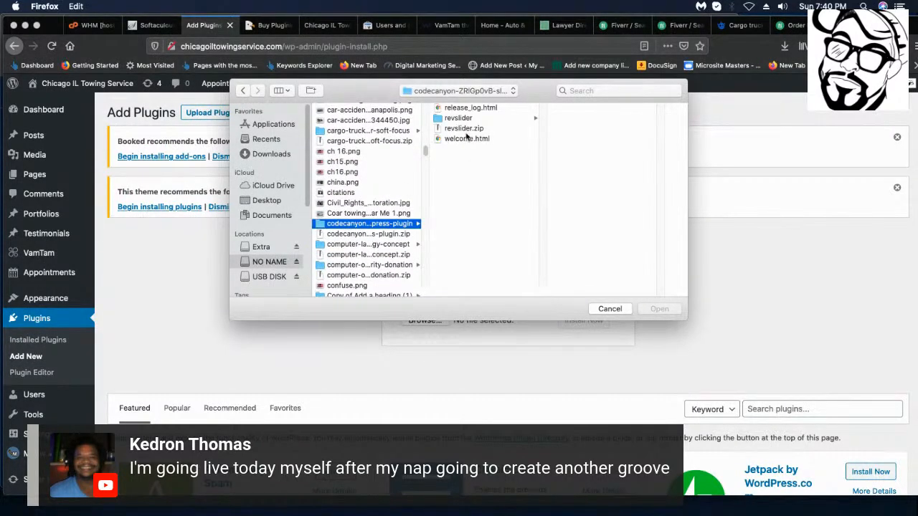
pyautogui.click(463, 130)
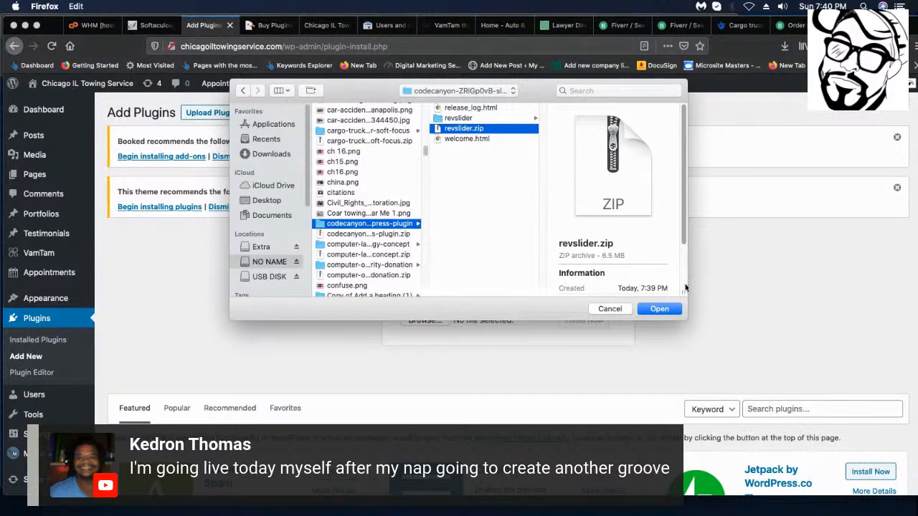
pyautogui.click(658, 310)
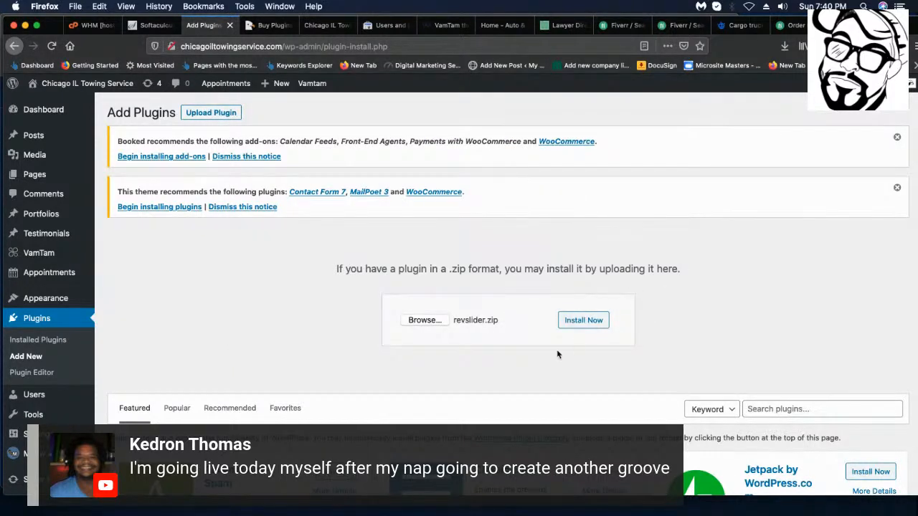
# Install revslider.zip, which fails with 'Destination folder already exists', and go back to the installer.
pyautogui.click(591, 323)
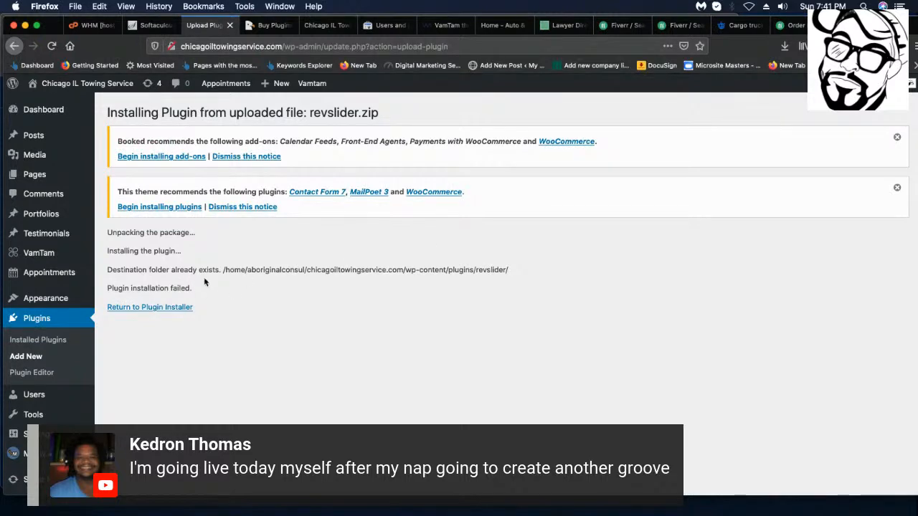
pyautogui.click(132, 308)
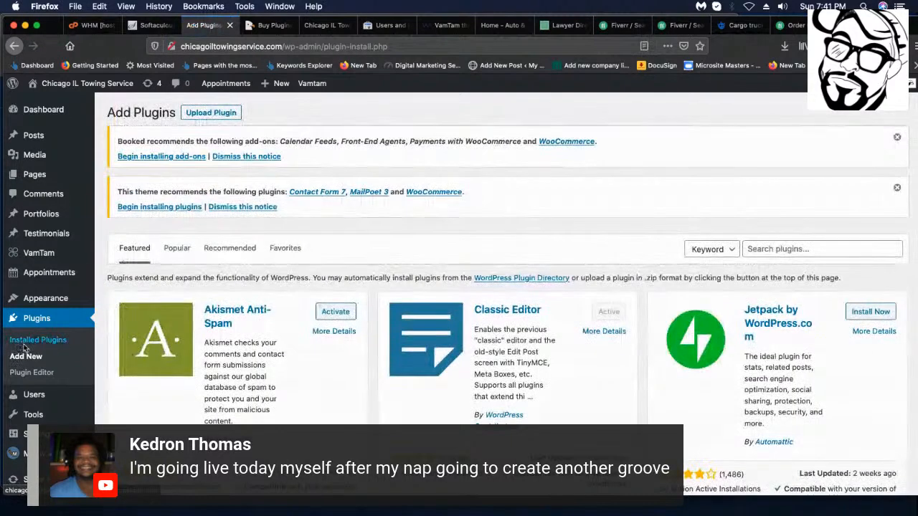
# Open Installed Plugins and confirm Slider Revolution 6.2.2 is installed and active.
pyautogui.click(44, 341)
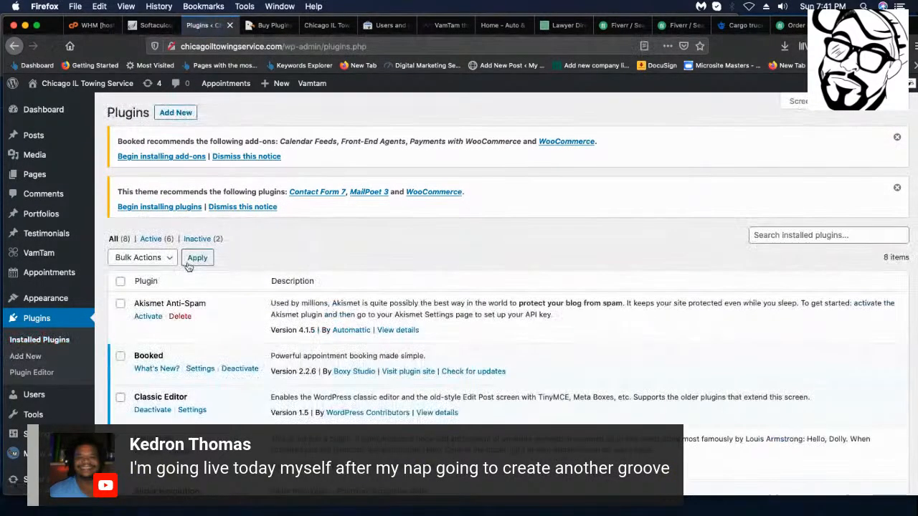
pyautogui.scroll(-8, 188, 266)
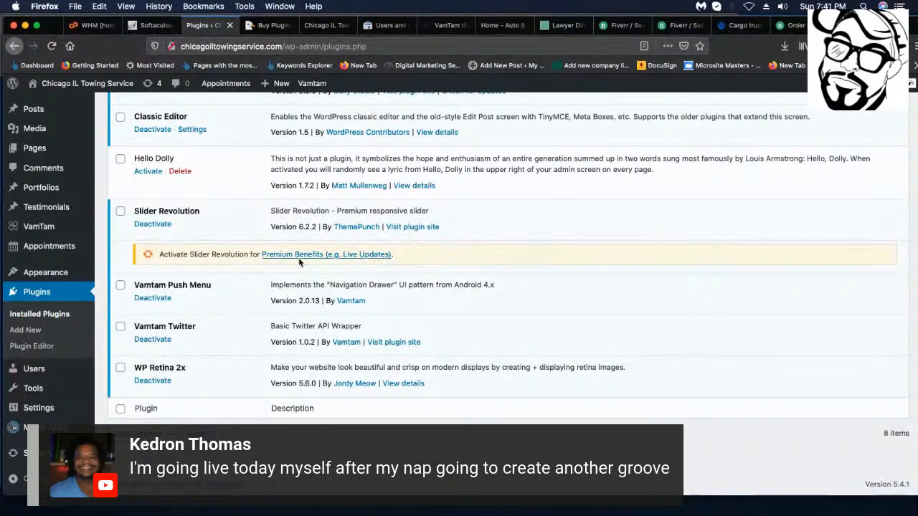
pyautogui.scroll(5, 195, 272)
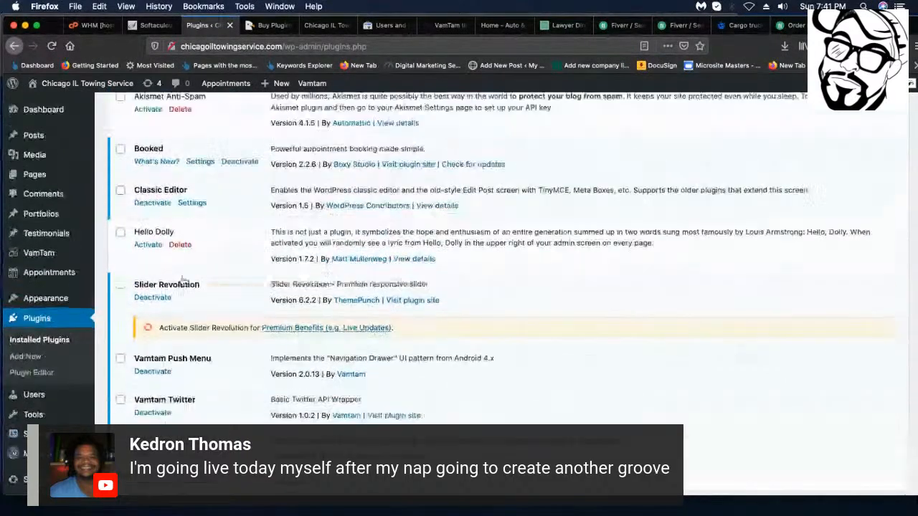
pyautogui.moveTo(65, 84)
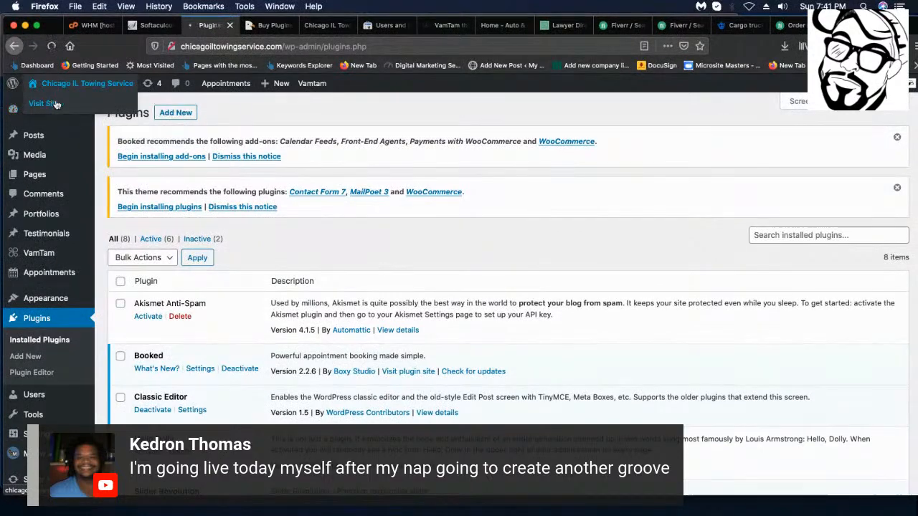
# View the live site's Home Slider error, close the VamTam tab, and return to the CodeCanyon order.
pyautogui.click(65, 83)
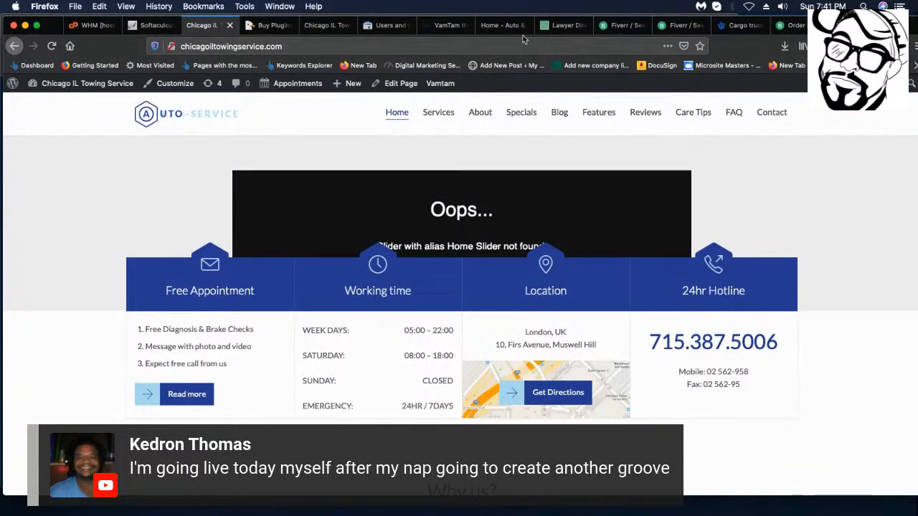
pyautogui.click(435, 32)
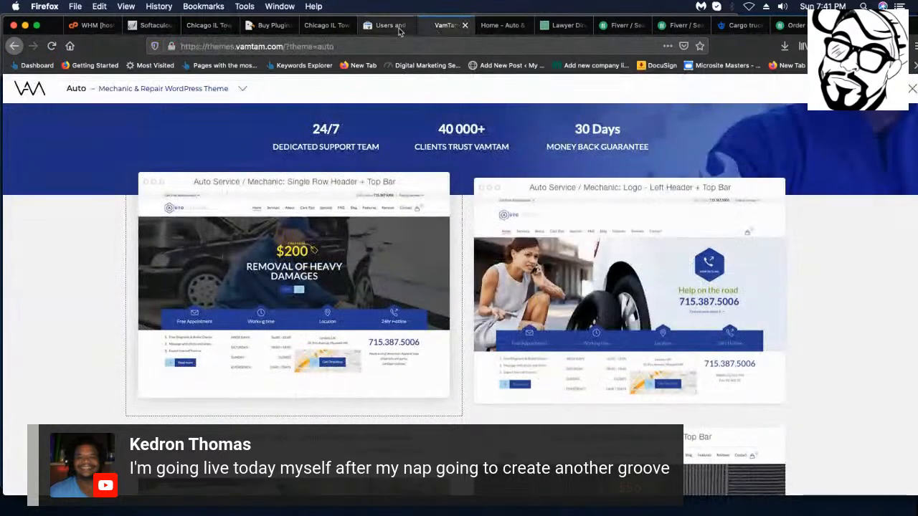
pyautogui.click(466, 25)
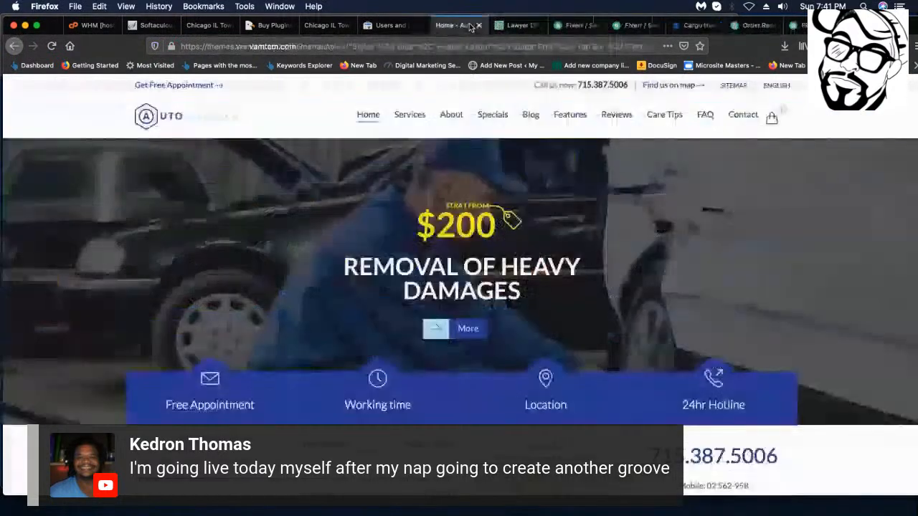
pyautogui.click(285, 25)
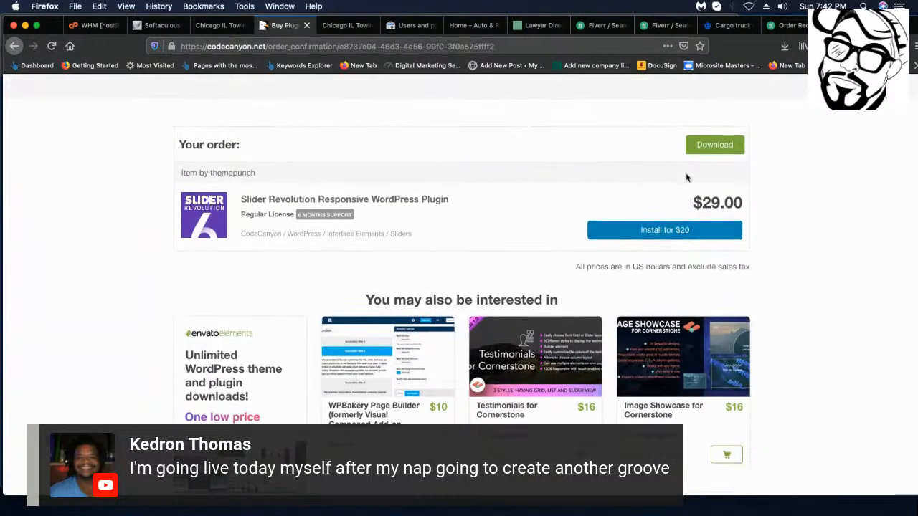
# Scroll to 'Payment complete' and open the CodeCanyon downloads page for Slider Revolution.
pyautogui.scroll(4, 498, 211)
pyautogui.scroll(-4, 456, 212)
pyautogui.scroll(-5, 456, 211)
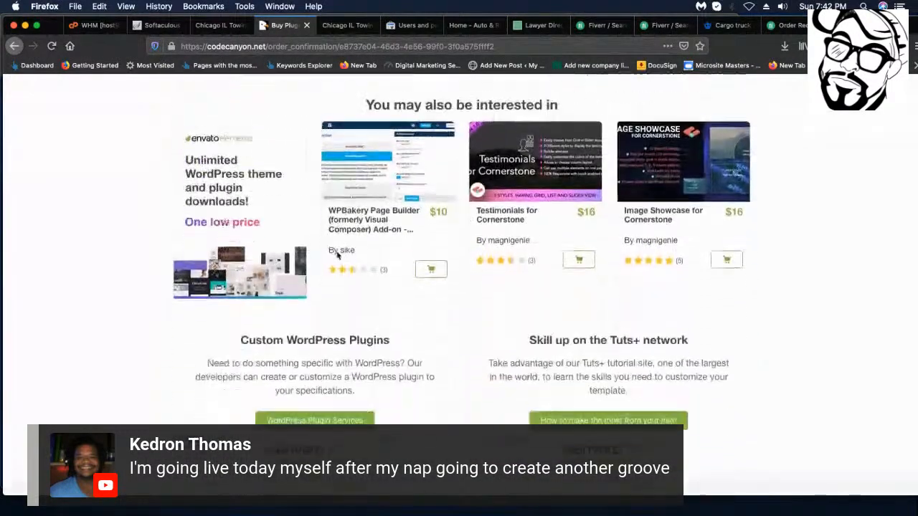
pyautogui.scroll(7, 533, 207)
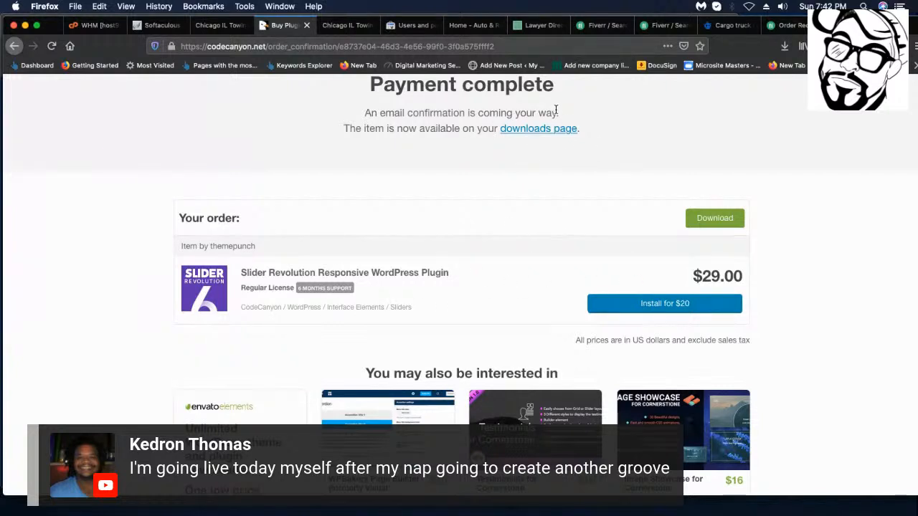
pyautogui.click(537, 131)
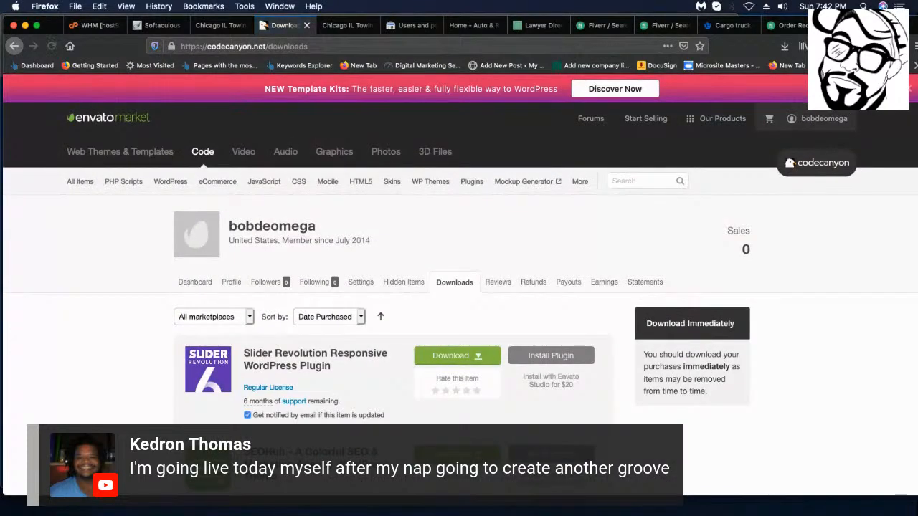
pyautogui.scroll(-5, 848, 122)
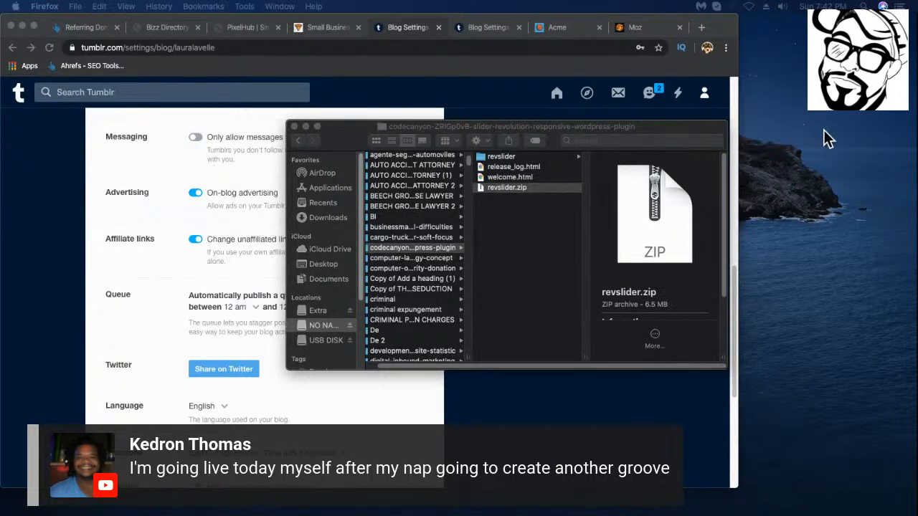
# Close the Finder window and switch to Firefox showing the Chicago IL Towing Service homepage.
pyautogui.click(294, 127)
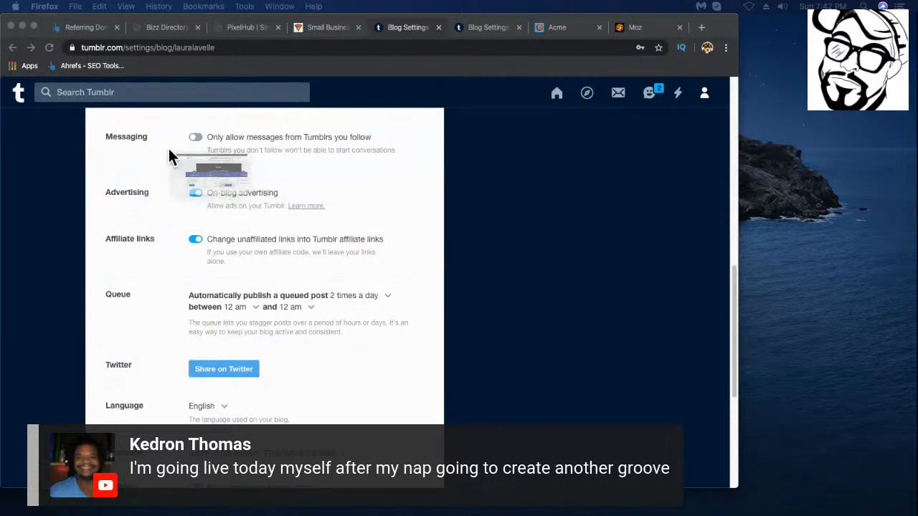
pyautogui.press('super+Tab')
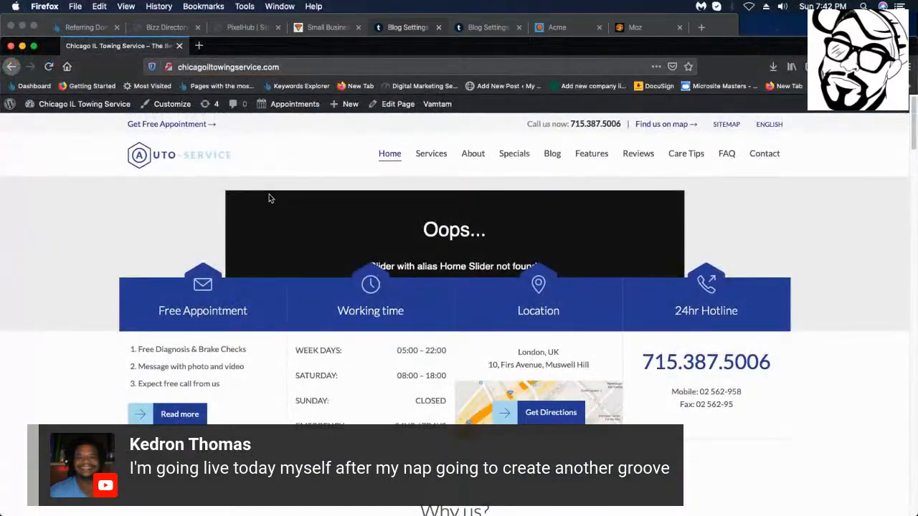
# Leave the towing homepage and show the Fiverr search results for expired tumblr.
pyautogui.moveTo(391, 136)
pyautogui.scroll(3, 442, 213)
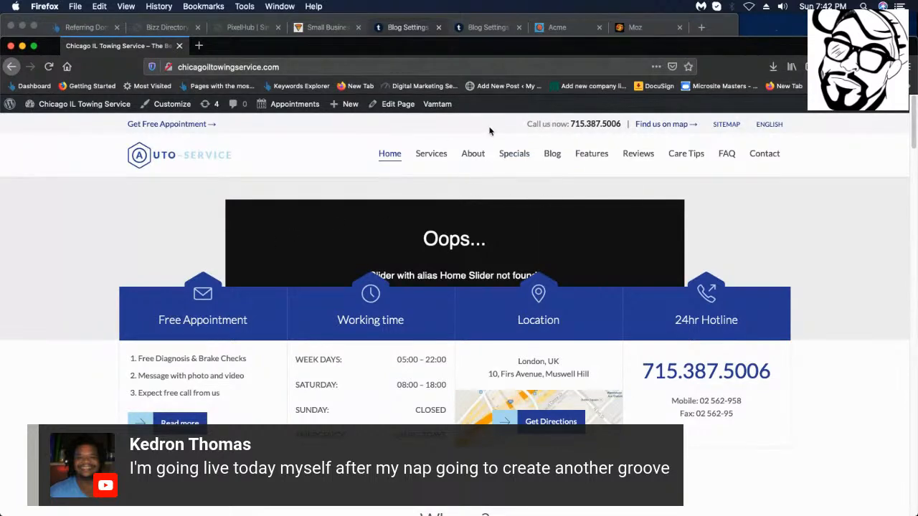
pyautogui.scroll(-5, 490, 131)
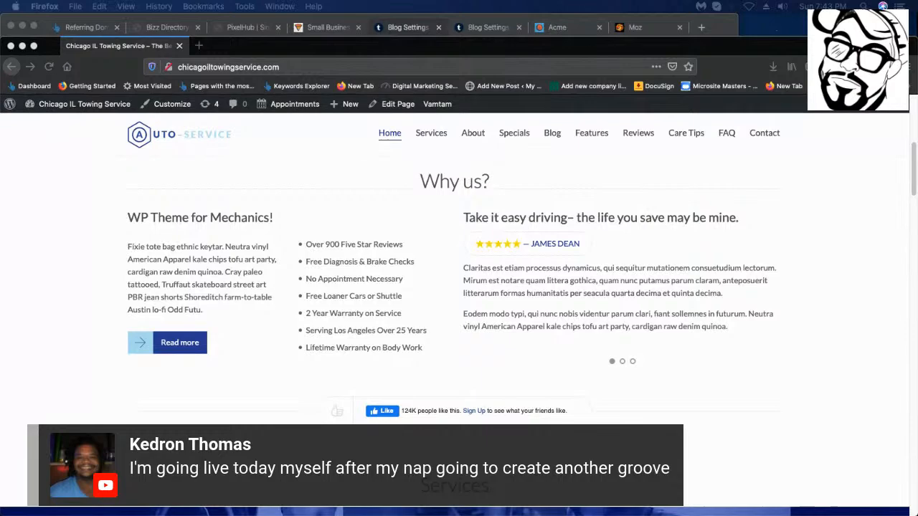
pyautogui.moveTo(861, 442); pyautogui.dragTo(405, 190)
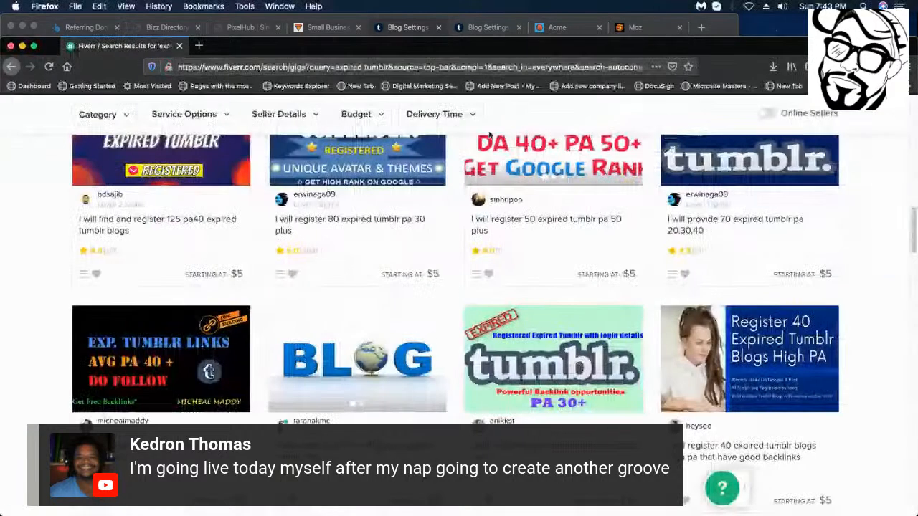
# Go from Orders to a completed photo-manipulation order and its gig page.
pyautogui.scroll(-10, 437, 213)
pyautogui.scroll(10, 469, 310)
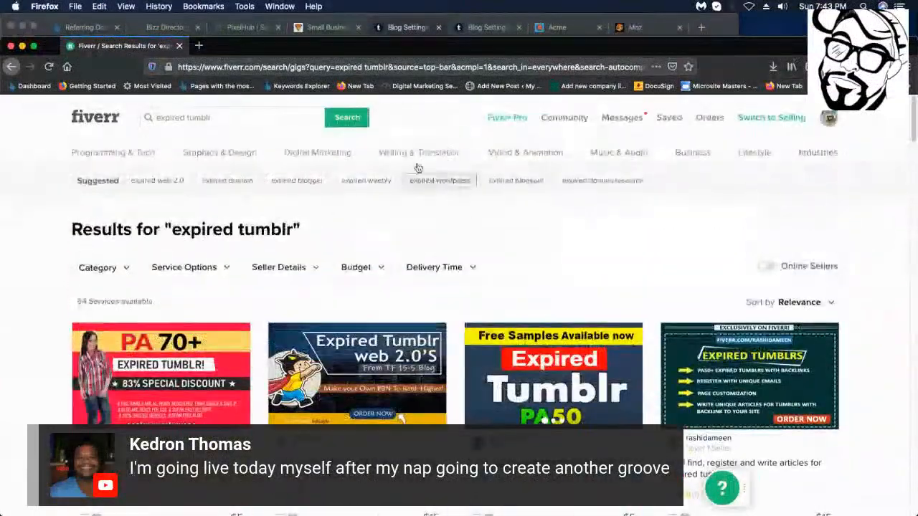
pyautogui.click(710, 118)
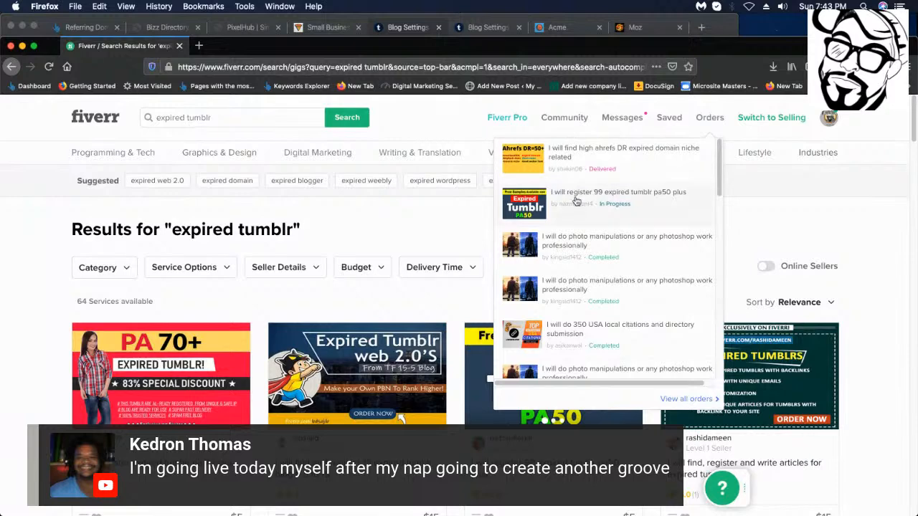
pyautogui.click(580, 244)
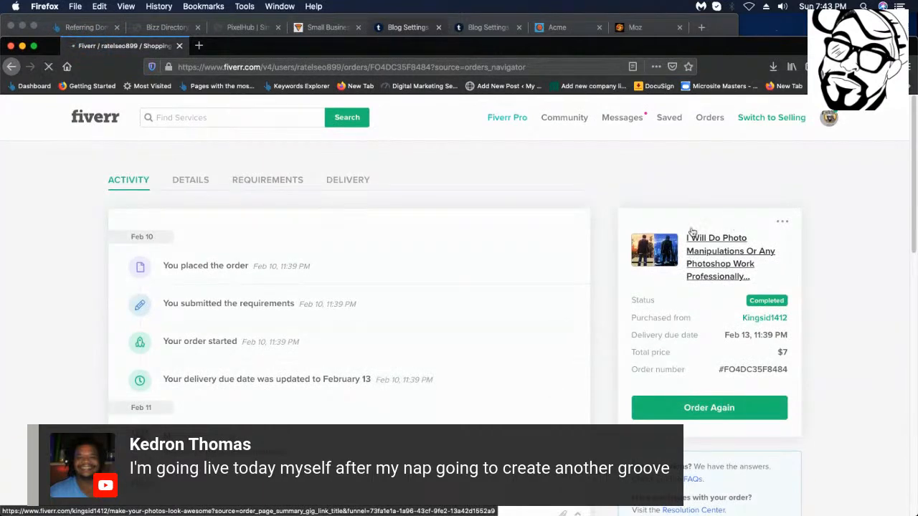
pyautogui.click(743, 280)
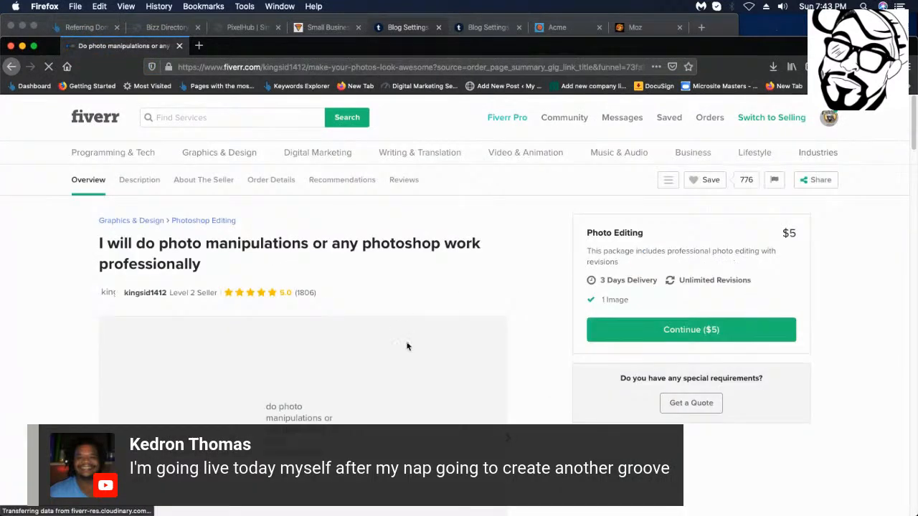
# Browse the astronaut, forest witch and silhouette samples, then open the full-screen gallery.
pyautogui.scroll(-3, 441, 360)
pyautogui.scroll(-2, 487, 351)
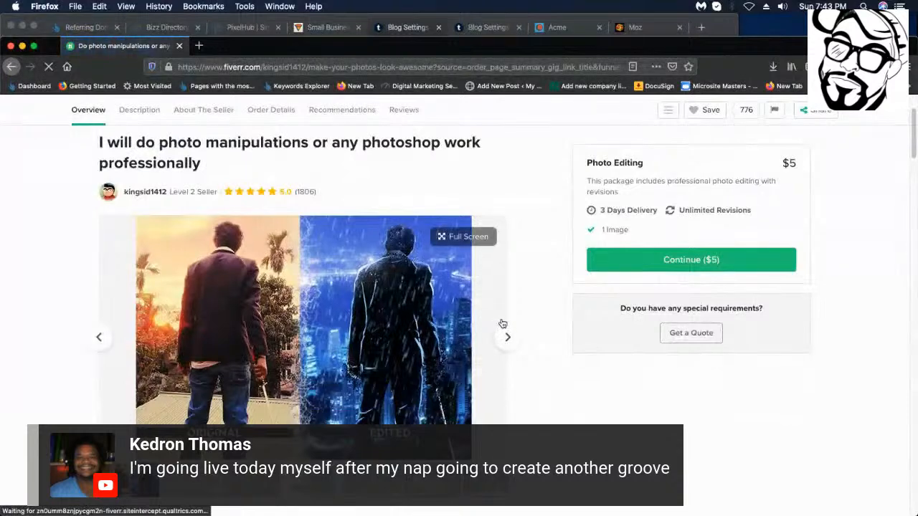
pyautogui.click(178, 421)
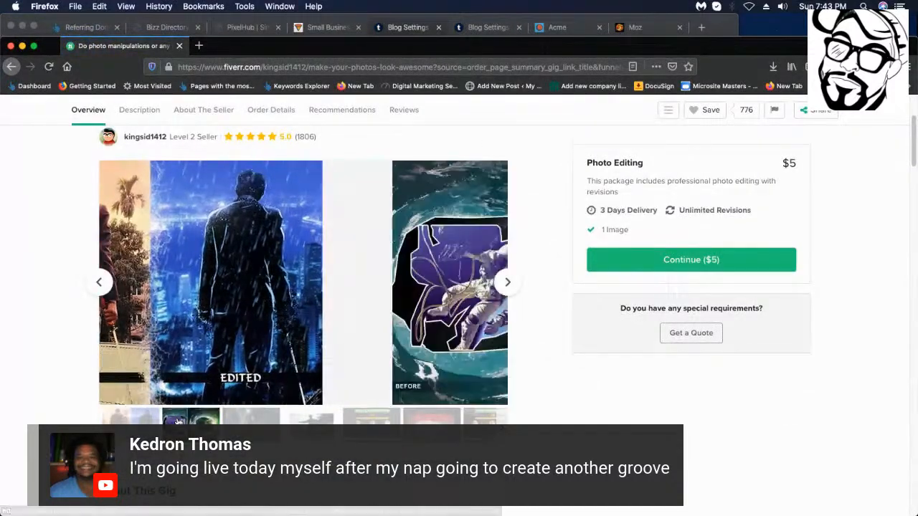
pyautogui.click(229, 423)
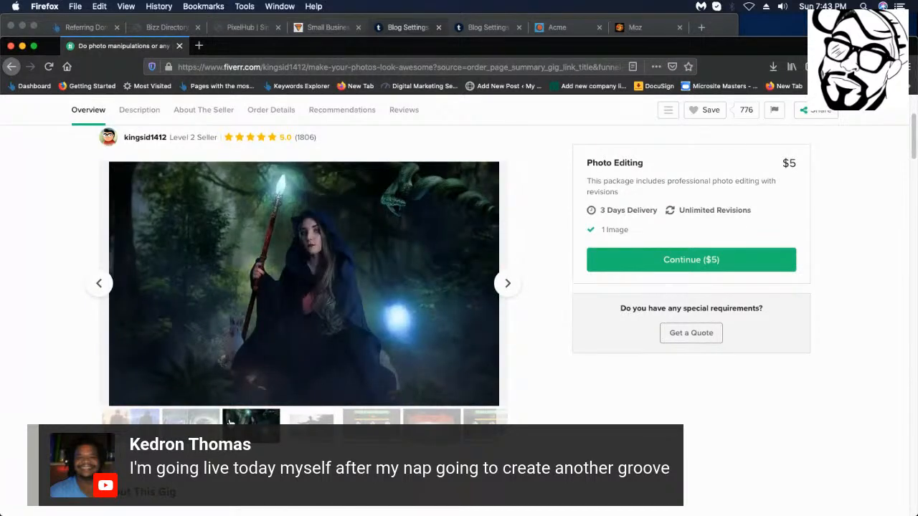
pyautogui.click(309, 425)
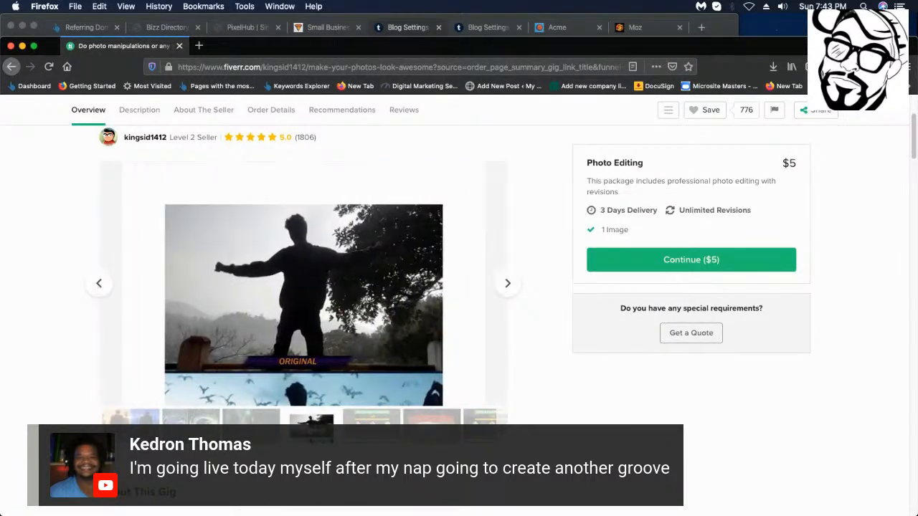
pyautogui.scroll(-3, 473, 319)
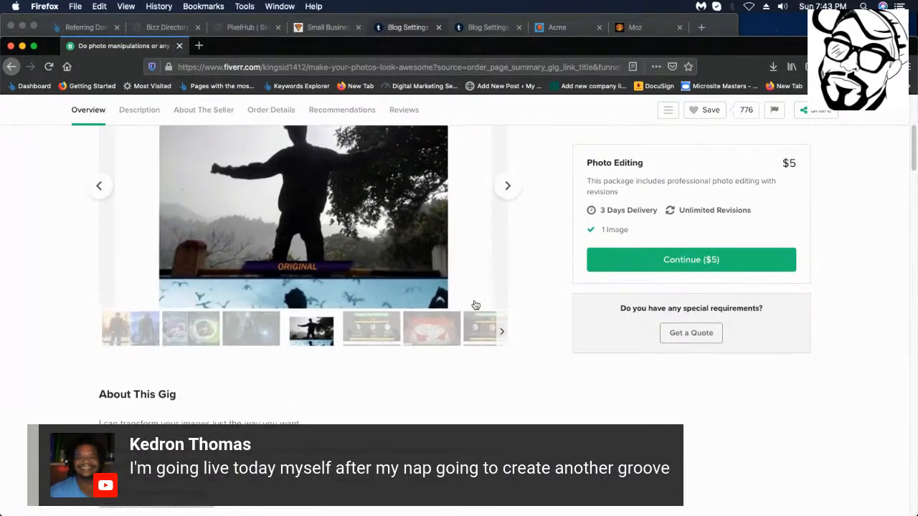
pyautogui.click(338, 287)
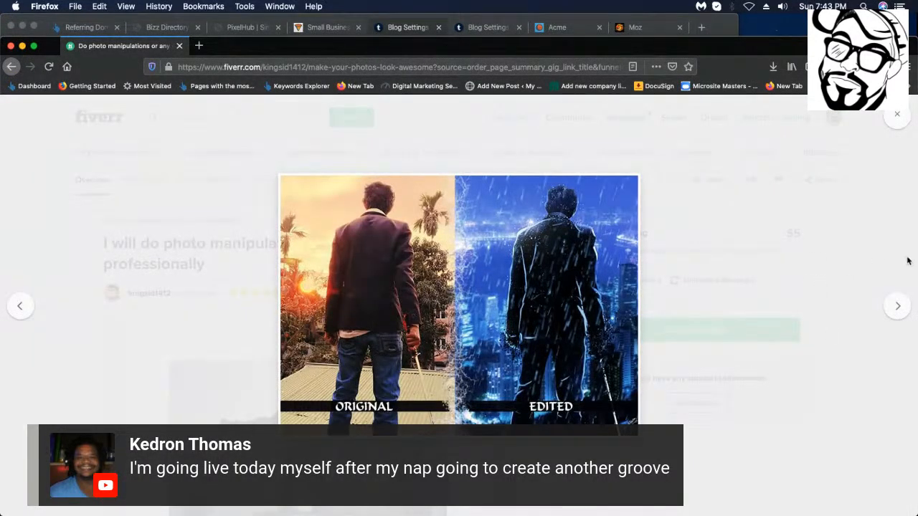
# Page through the gig samples from the astronaut before/after to the A Country Affair flyer.
pyautogui.click(897, 307)
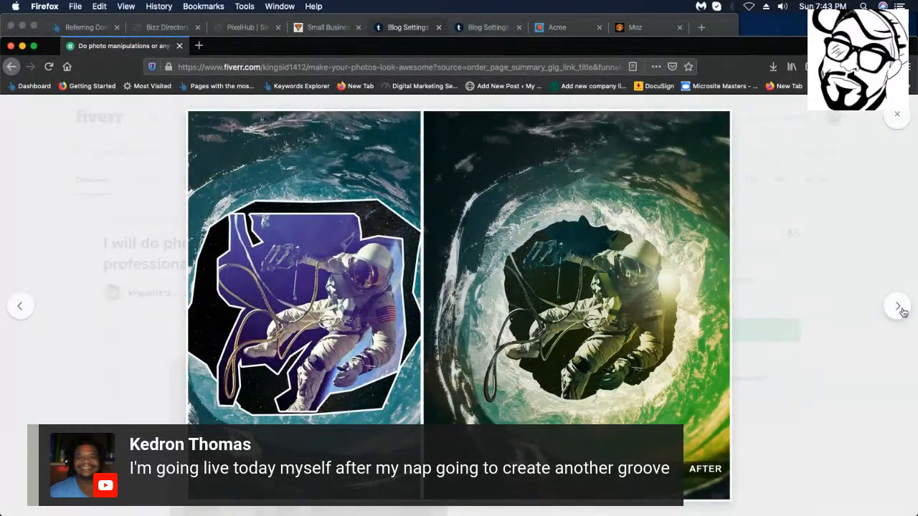
pyautogui.click(901, 309)
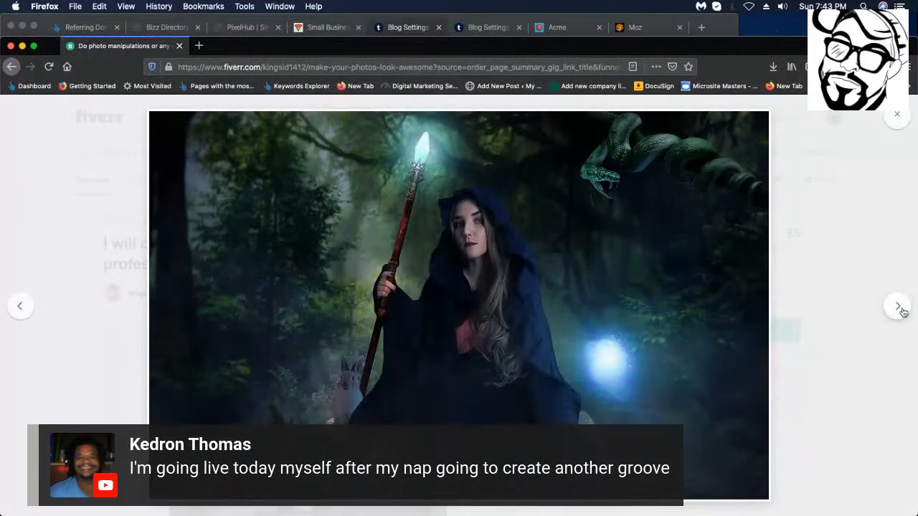
pyautogui.click(900, 308)
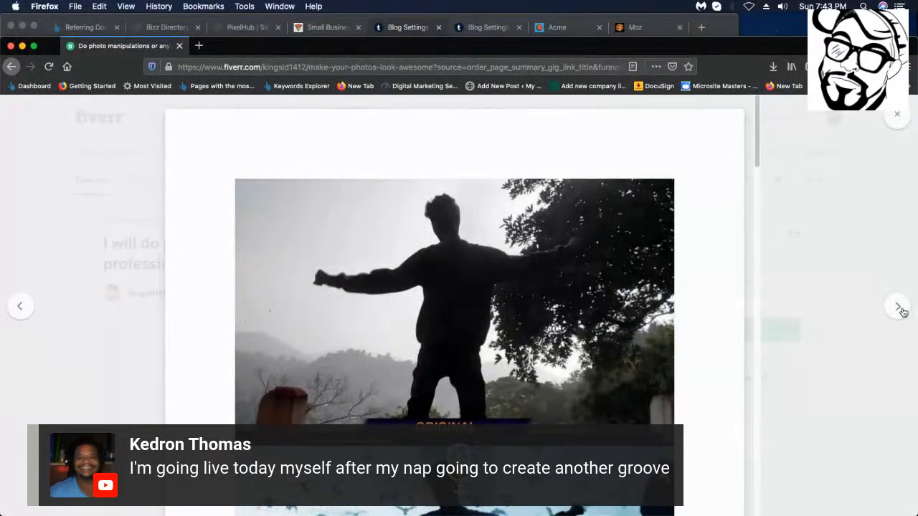
pyautogui.click(900, 308)
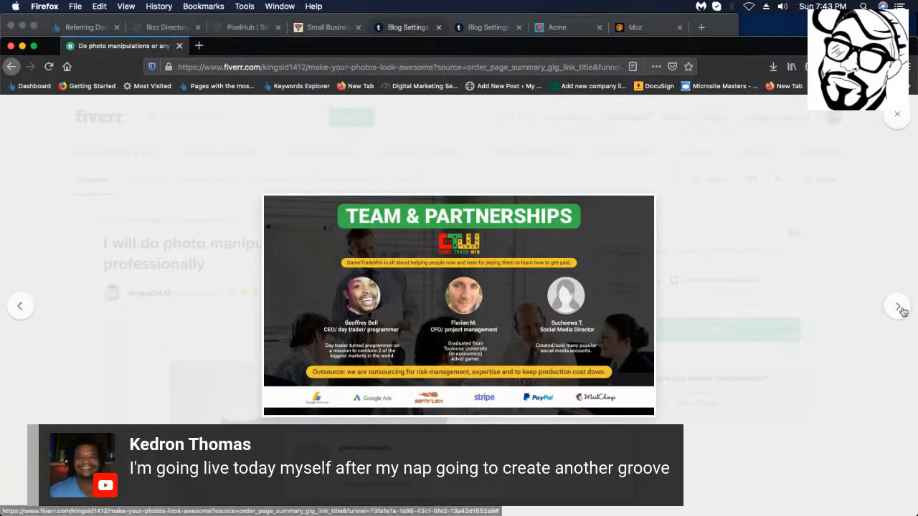
pyautogui.click(900, 309)
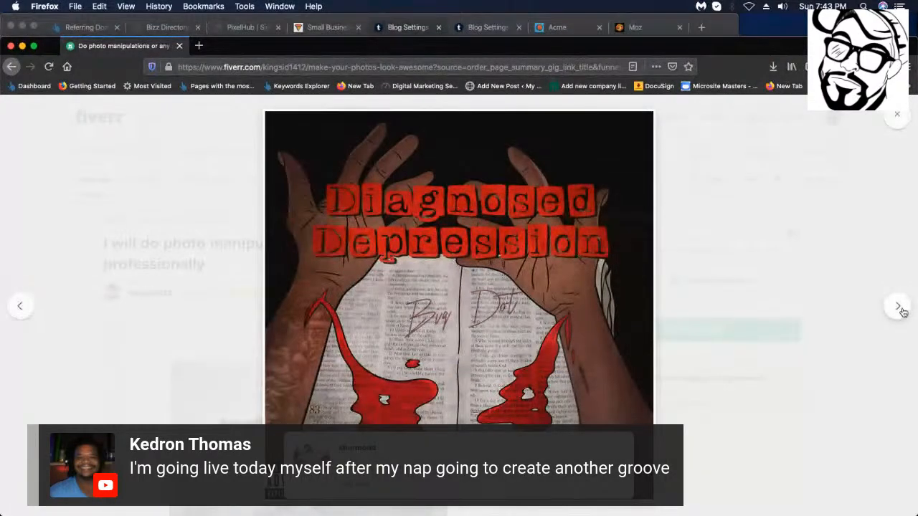
pyautogui.click(898, 307)
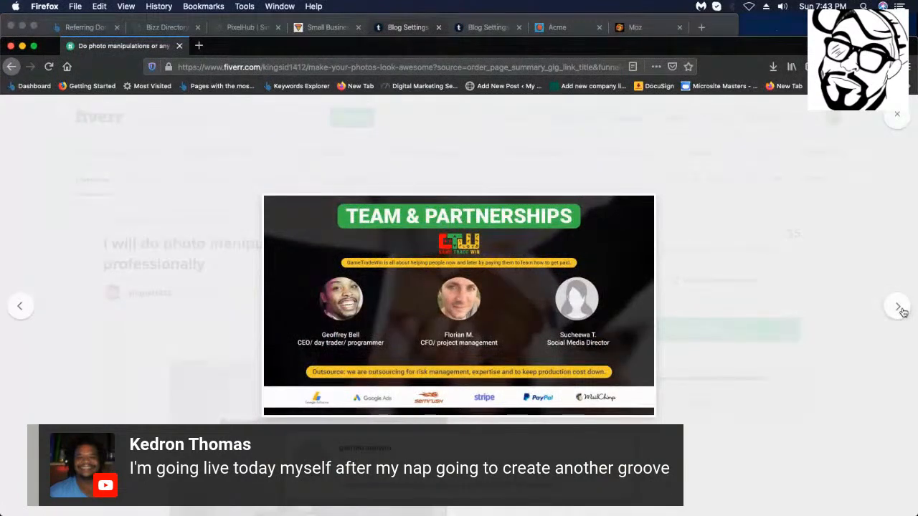
pyautogui.click(898, 307)
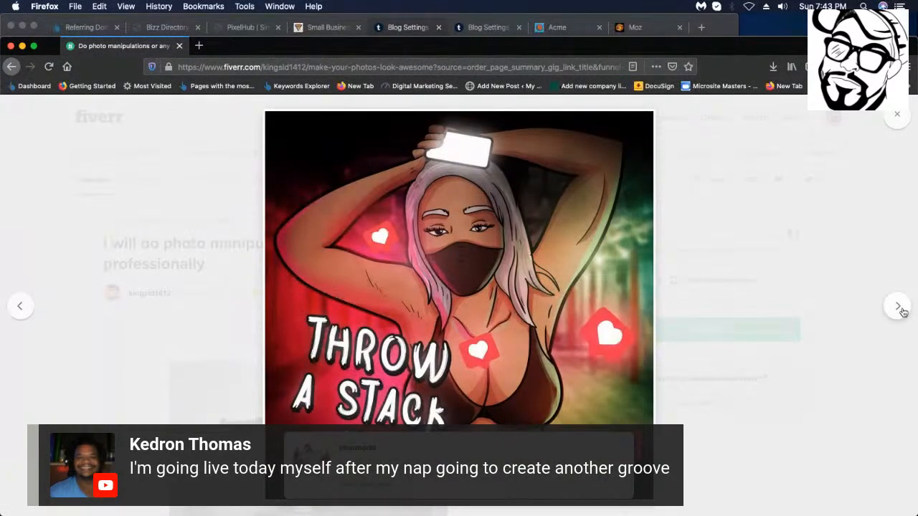
pyautogui.click(901, 311)
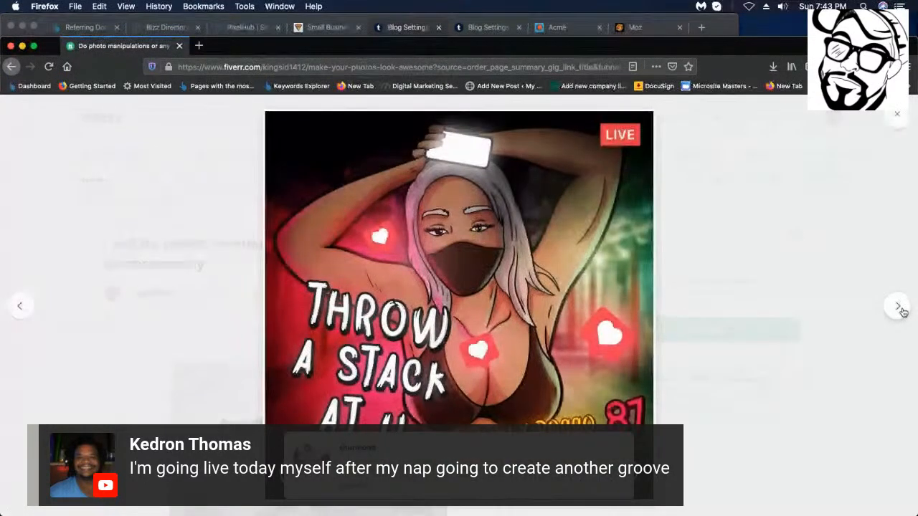
pyautogui.click(898, 307)
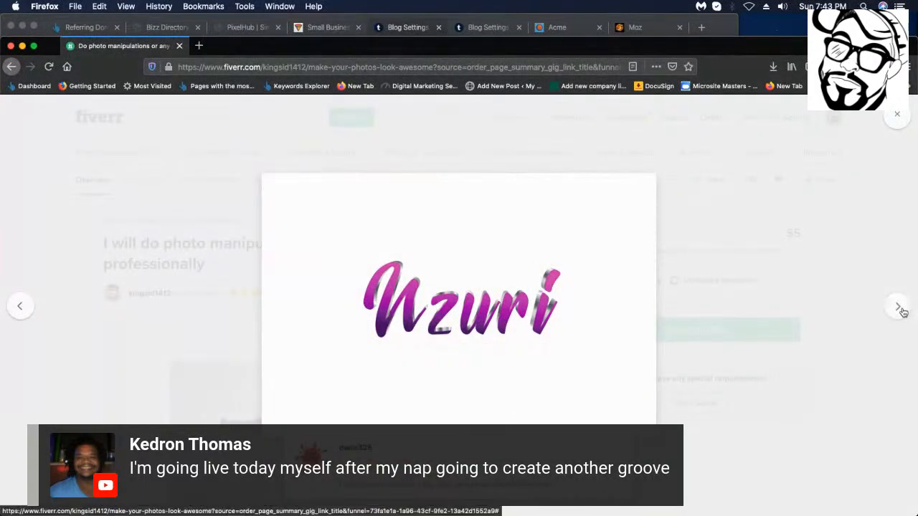
pyautogui.click(898, 307)
pyautogui.click(899, 307)
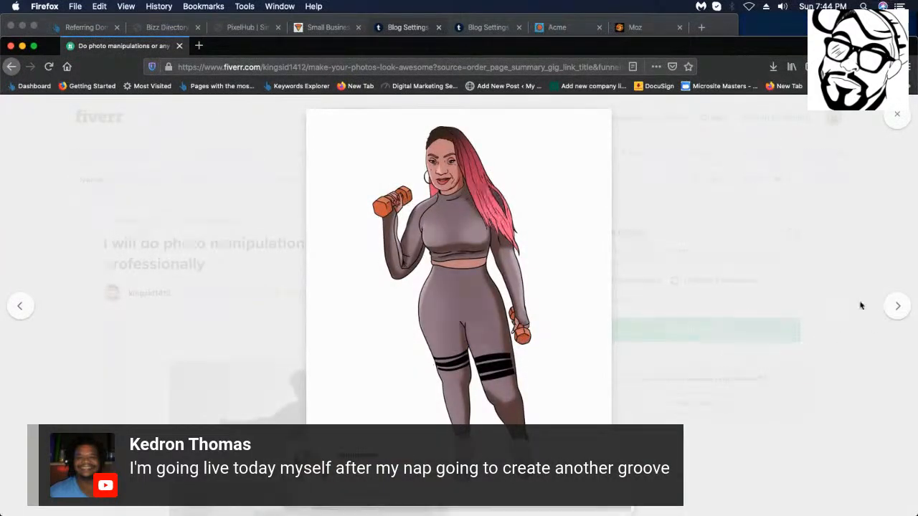
pyautogui.click(898, 307)
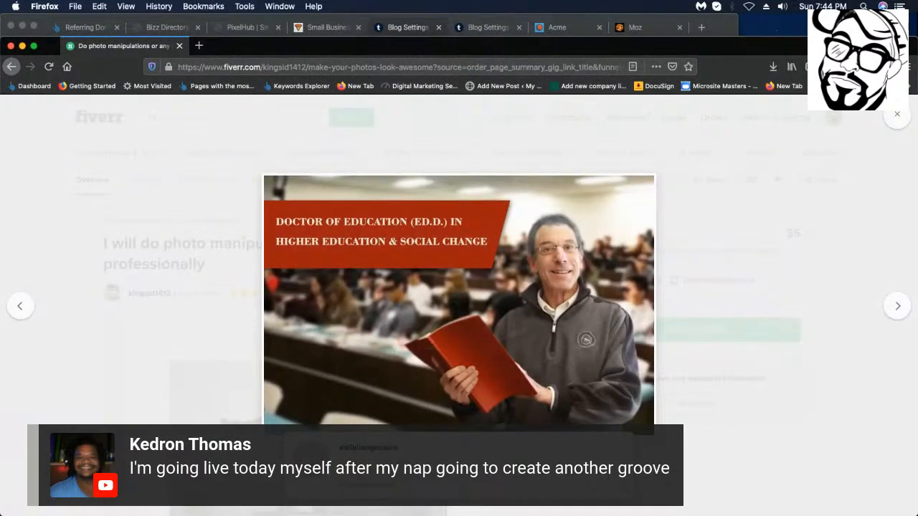
pyautogui.click(896, 305)
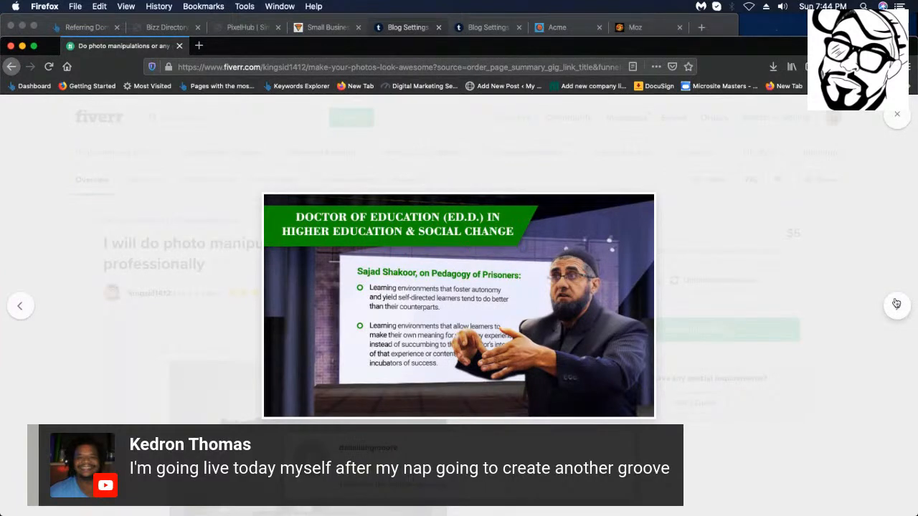
pyautogui.click(896, 304)
pyautogui.click(896, 303)
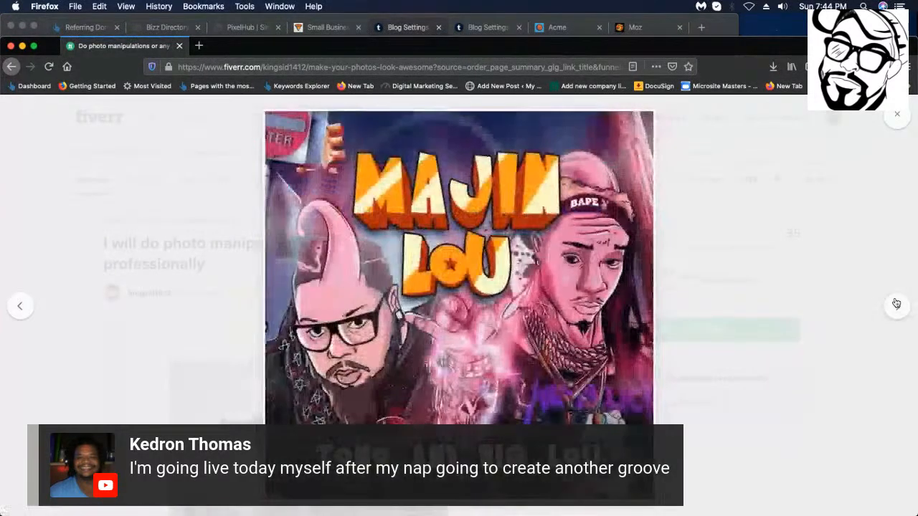
pyautogui.click(896, 304)
pyautogui.click(896, 304)
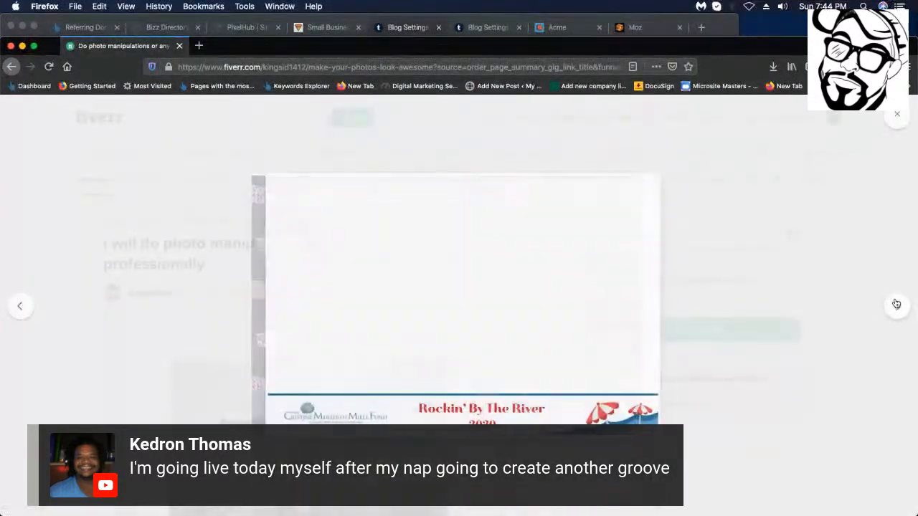
pyautogui.click(896, 304)
pyautogui.click(896, 304)
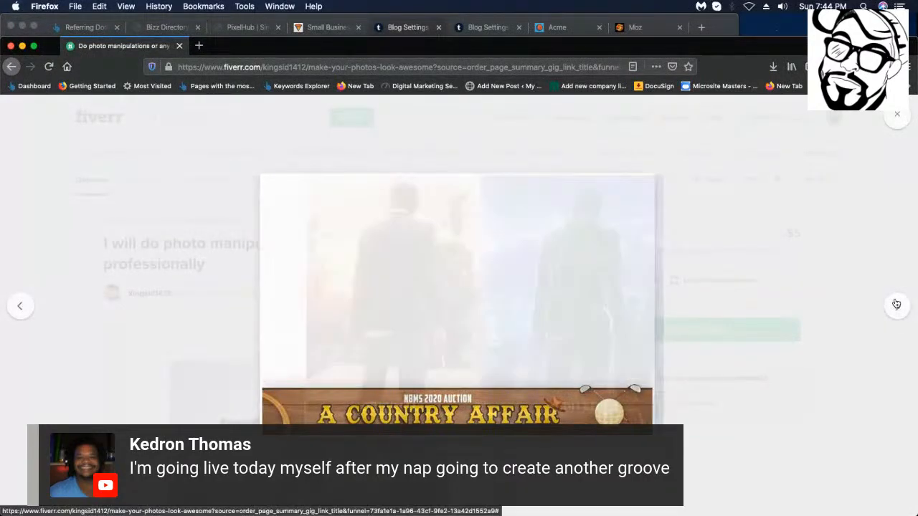
pyautogui.click(896, 304)
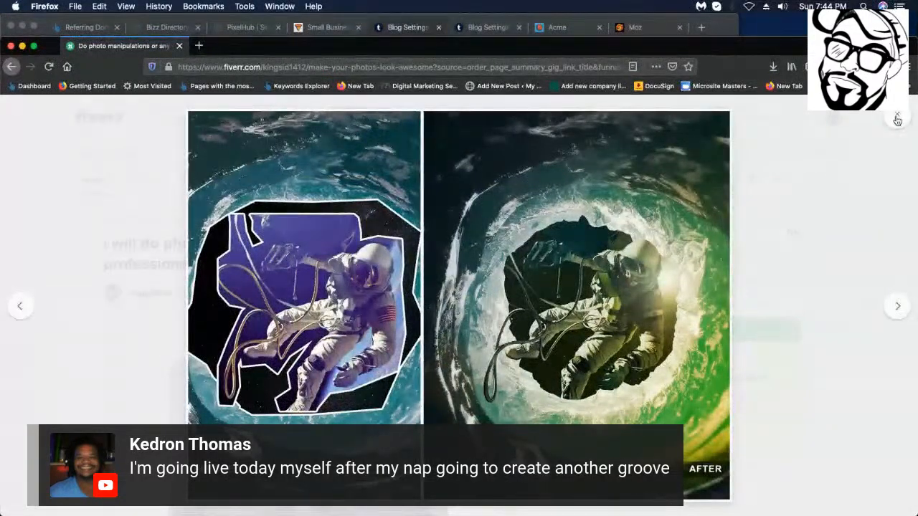
# Close the lightbox and review About The Seller, Order Details and the 1,806 reviews.
pyautogui.click(896, 120)
pyautogui.scroll(-10, 545, 423)
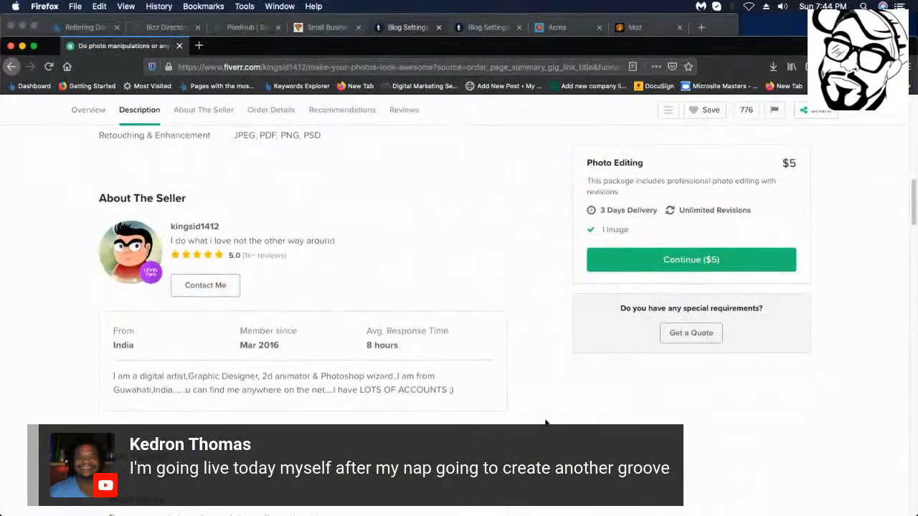
pyautogui.scroll(3, 271, 383)
pyautogui.scroll(-1, 214, 188)
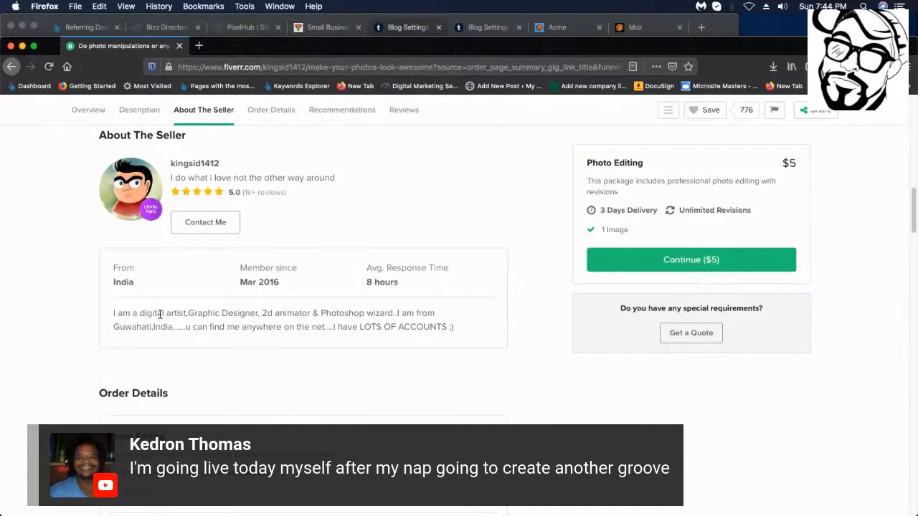
pyautogui.moveTo(236, 285); pyautogui.dragTo(299, 280)
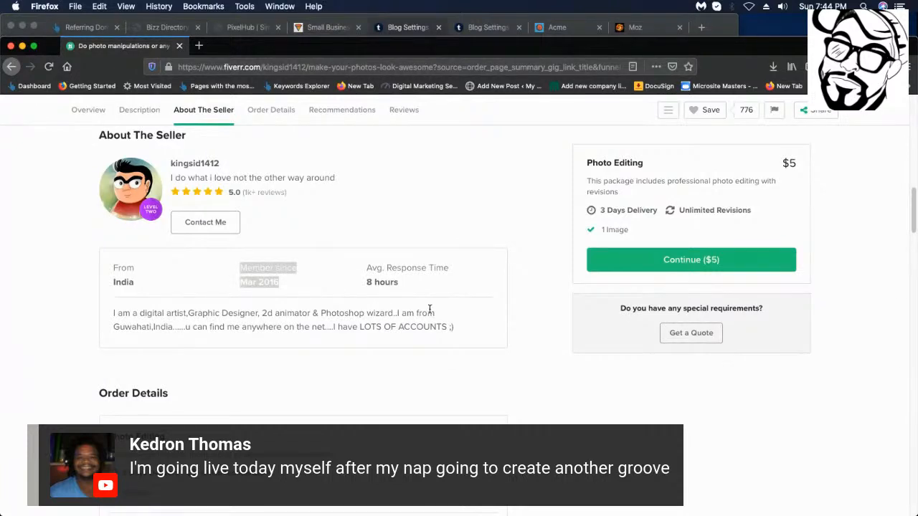
pyautogui.scroll(-3, 262, 338)
pyautogui.scroll(-6, 74, 312)
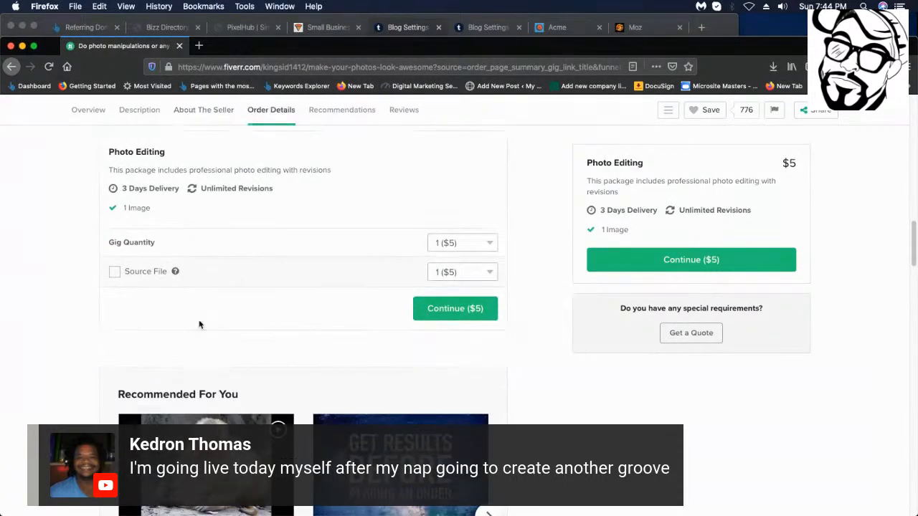
pyautogui.scroll(-1, 196, 243)
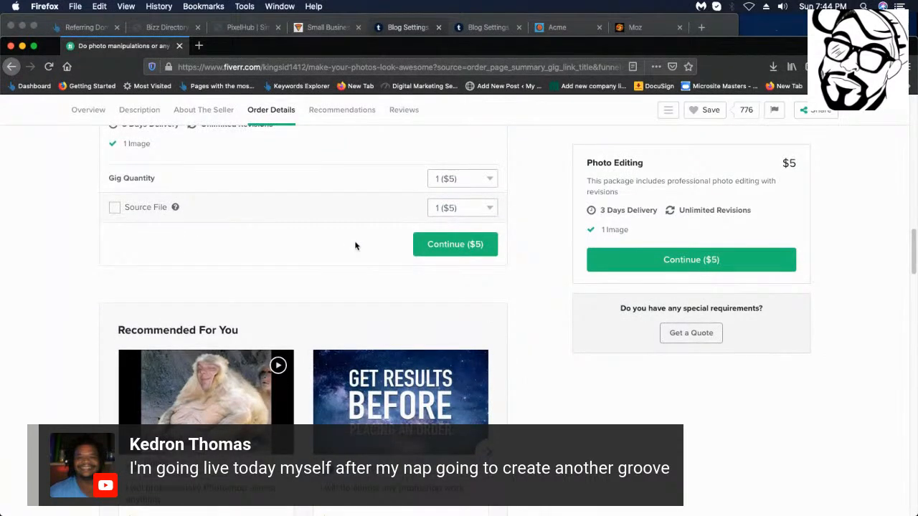
pyautogui.scroll(-4, 355, 245)
pyautogui.scroll(4, 379, 256)
pyautogui.scroll(-8, 378, 256)
pyautogui.scroll(-3, 337, 258)
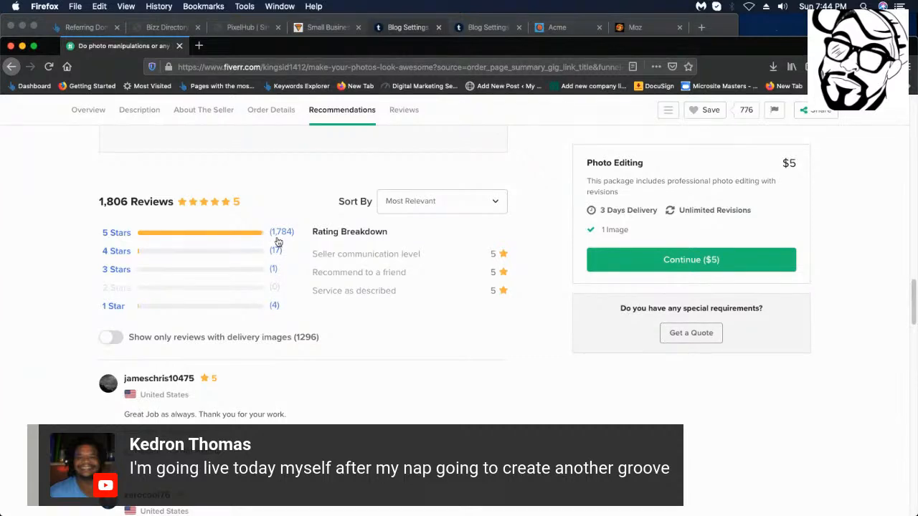
pyautogui.scroll(15, 470, 183)
pyautogui.scroll(5, 419, 126)
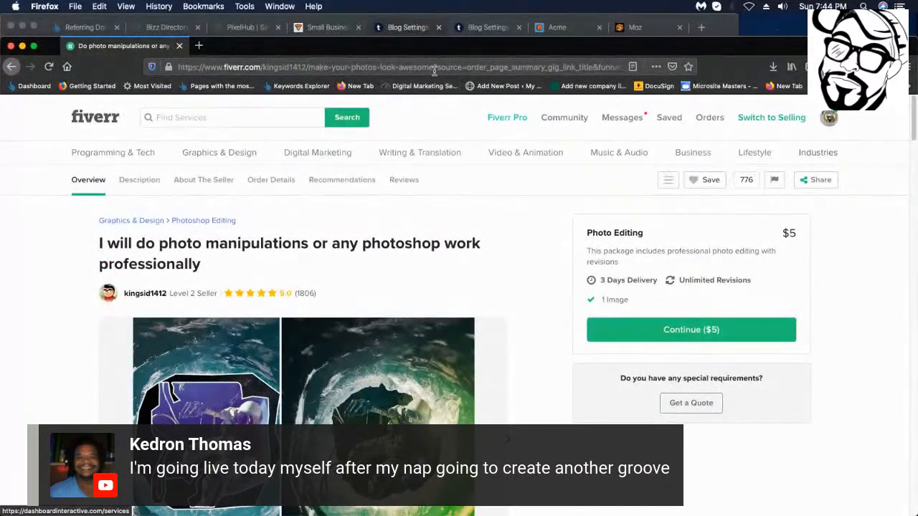
# Replace the Fiverr address with a Google search for 'towing logos'.
pyautogui.moveTo(433, 67); pyautogui.dragTo(431, 82)
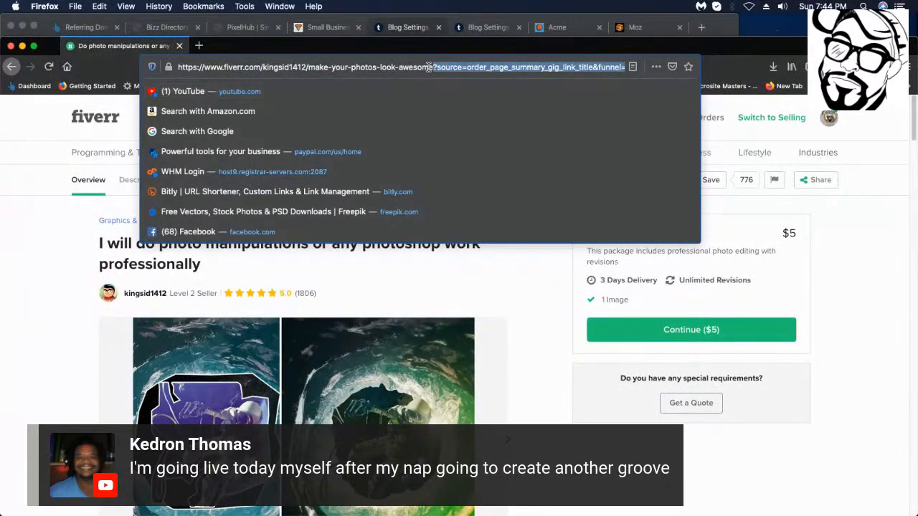
pyautogui.click(428, 65)
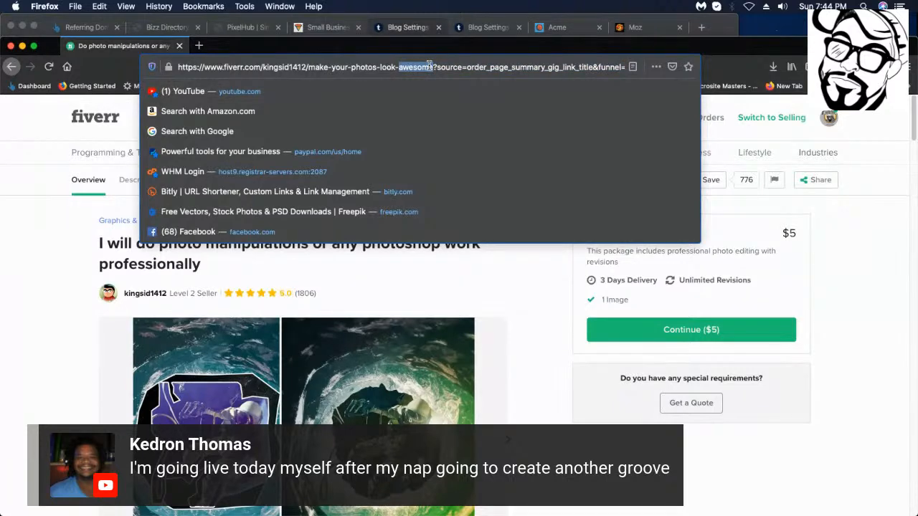
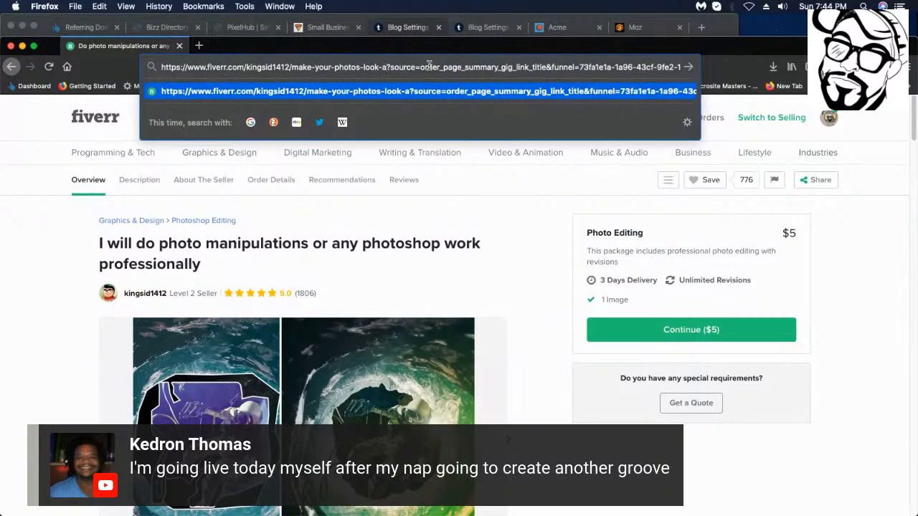
pyautogui.press('super+a')
pyautogui.press('BackSpace')
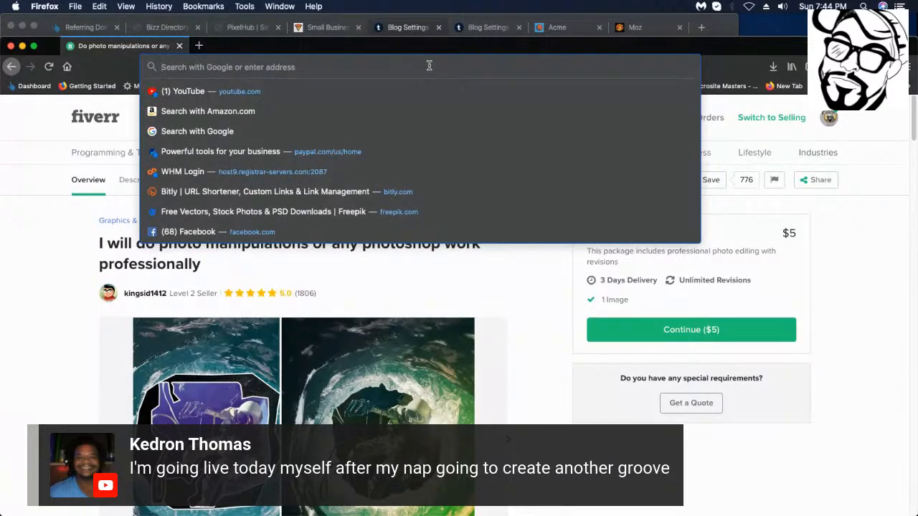
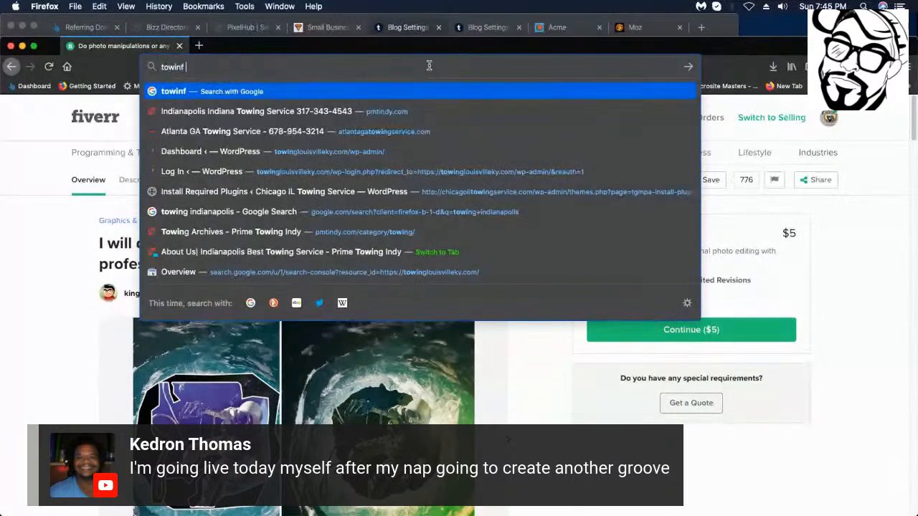
pyautogui.press('BackSpace')
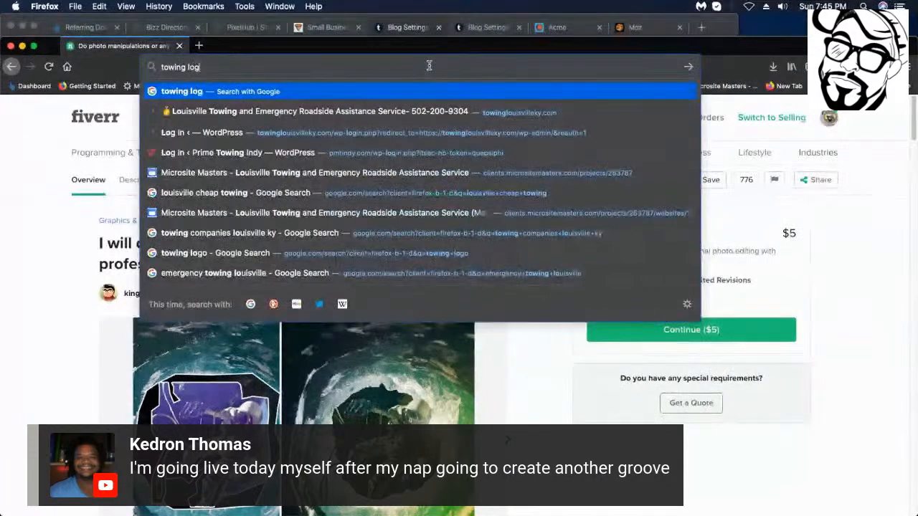
pyautogui.press('Return')
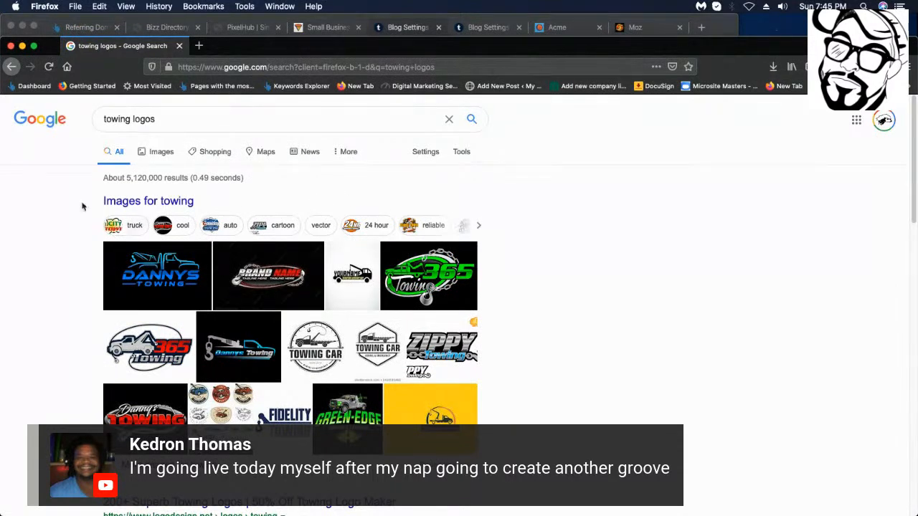
# Switch to image-only results for towing logos and scroll through the thumbnails.
pyautogui.click(161, 152)
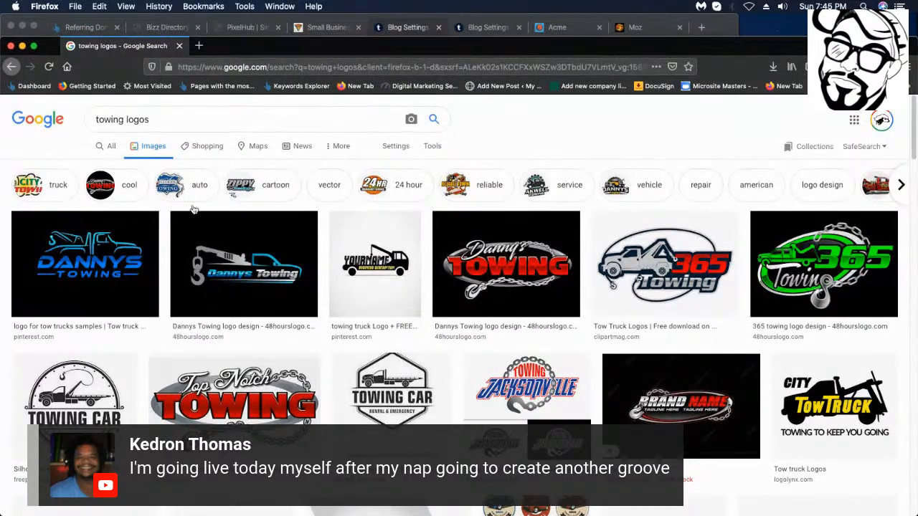
pyautogui.scroll(-4, 504, 270)
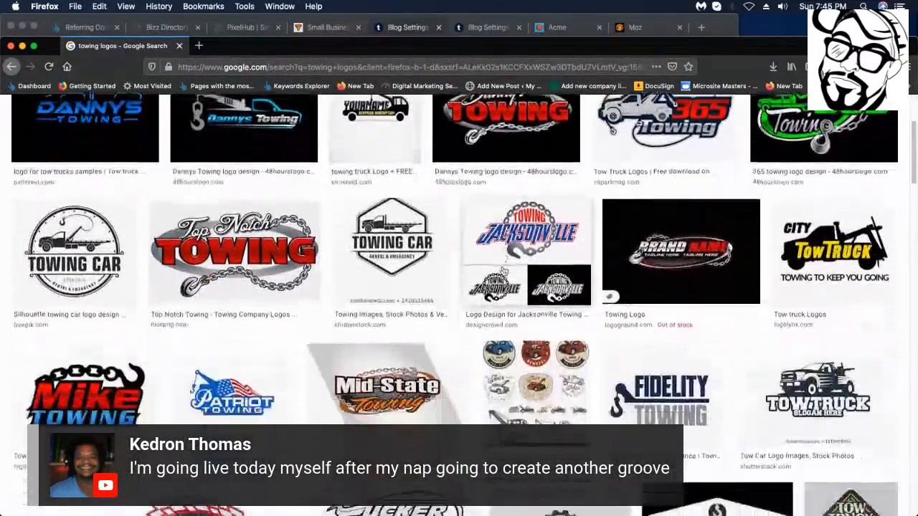
pyautogui.scroll(-5, 504, 270)
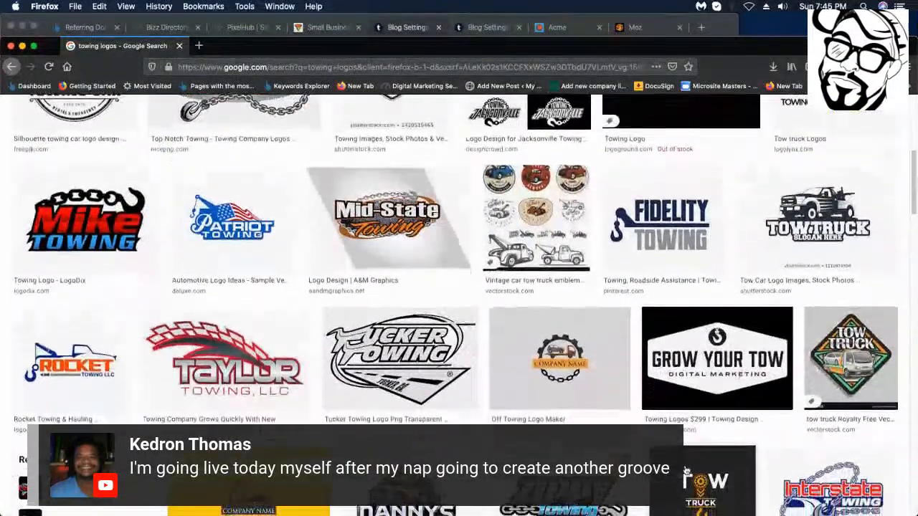
pyautogui.scroll(-3, 685, 471)
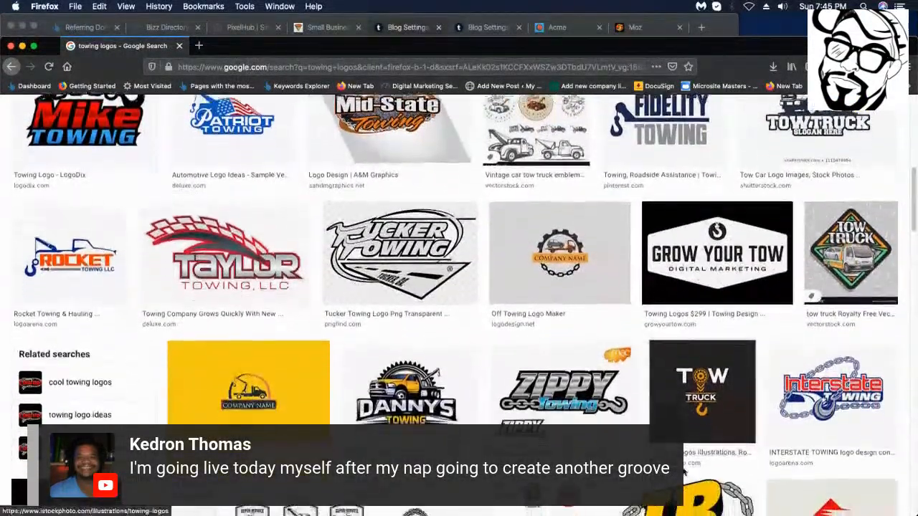
pyautogui.scroll(-2, 685, 472)
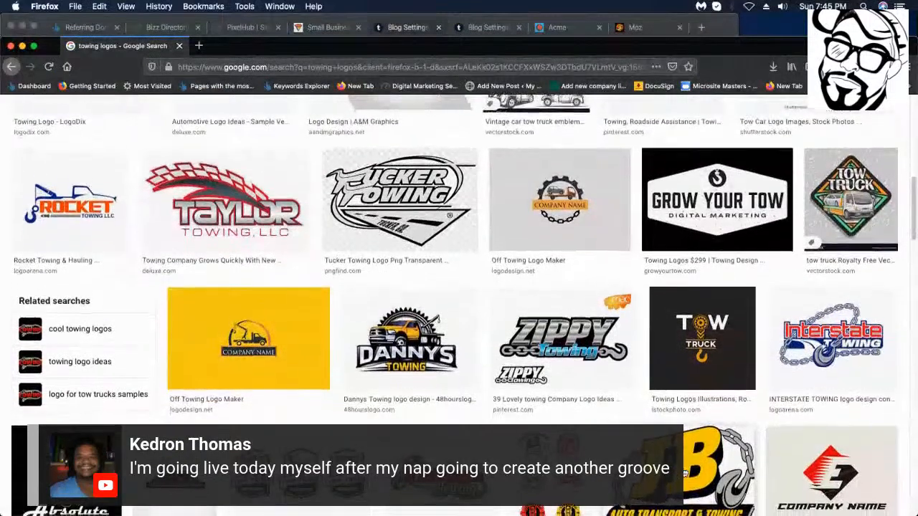
pyautogui.scroll(-4, 685, 473)
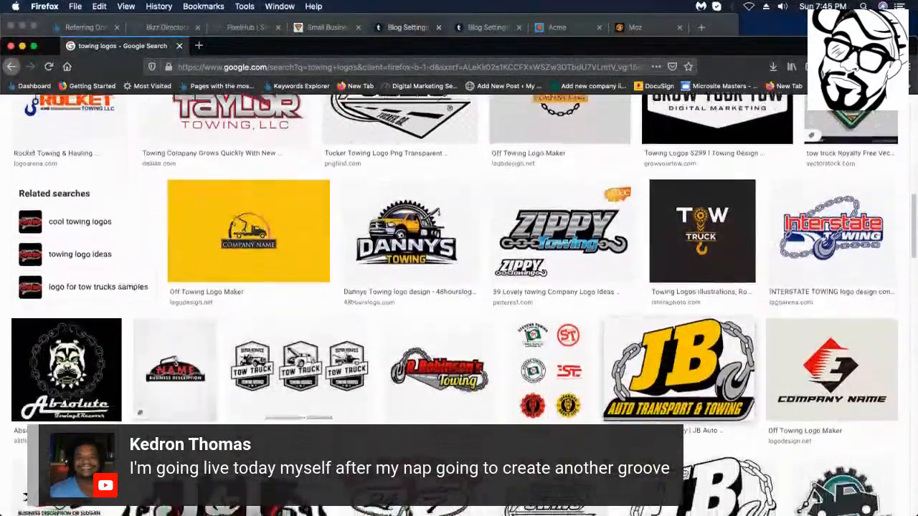
pyautogui.scroll(-2, 685, 473)
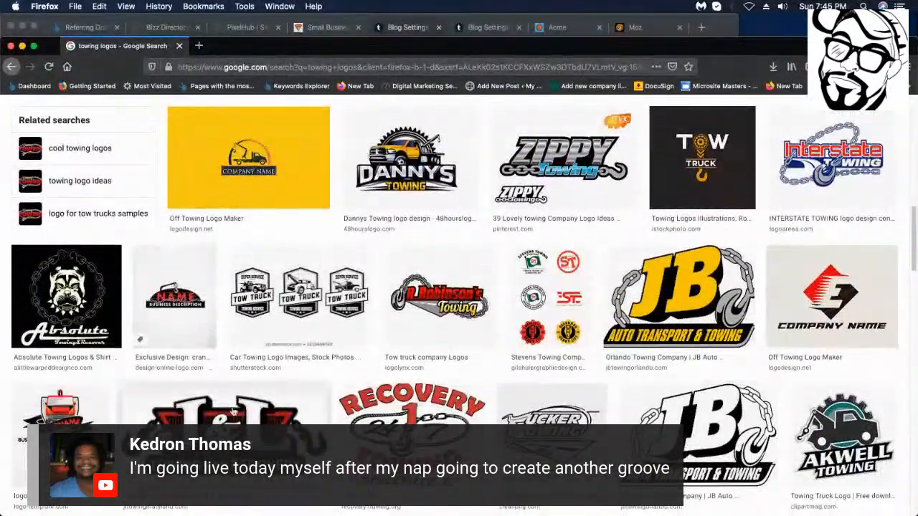
pyautogui.scroll(-3, 820, 414)
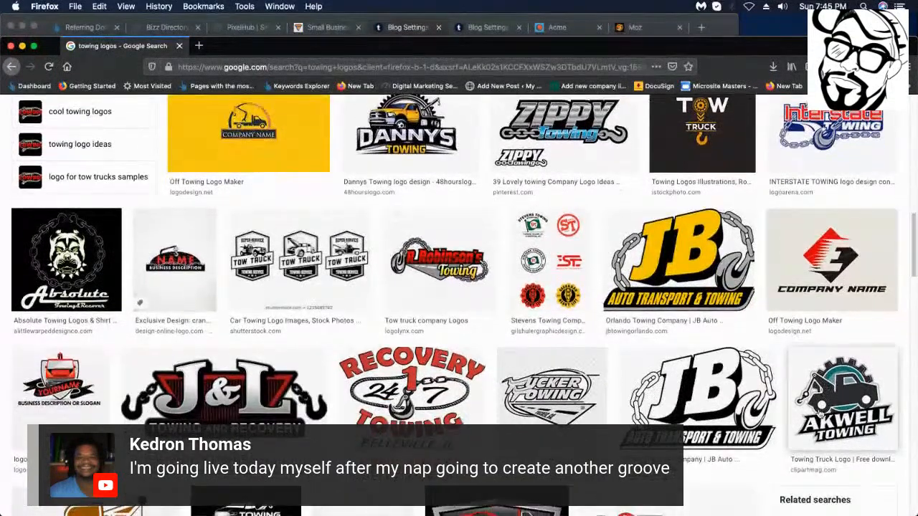
pyautogui.scroll(-2, 820, 413)
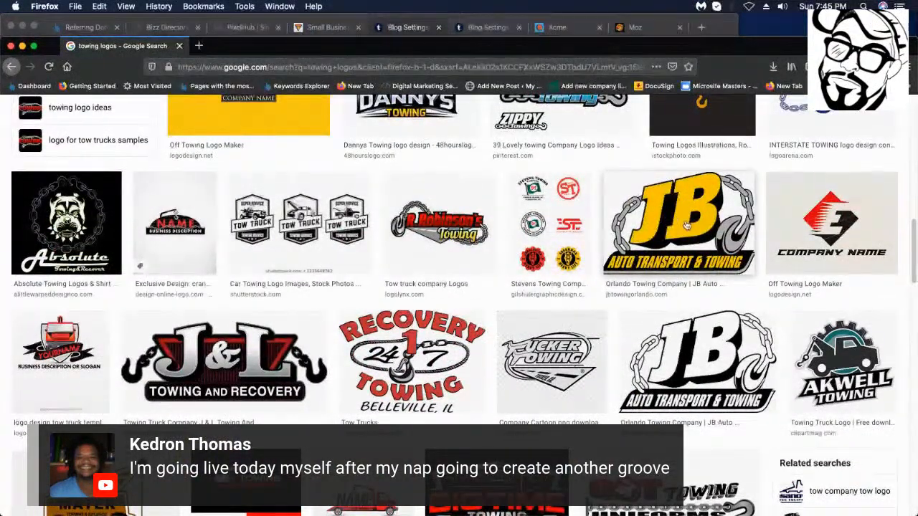
# Preview the JB Auto Transport & Towing logo from Orlando Towing Company.
pyautogui.scroll(2, 690, 253)
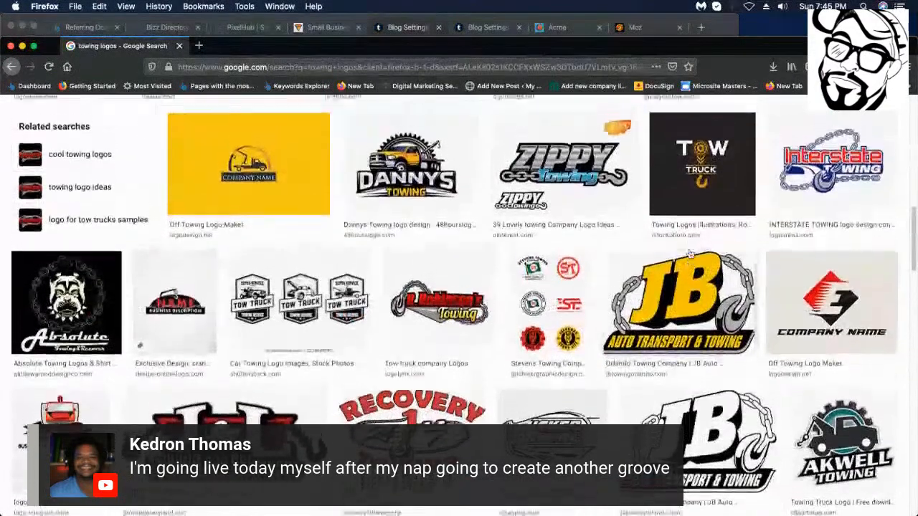
pyautogui.scroll(-4, 732, 299)
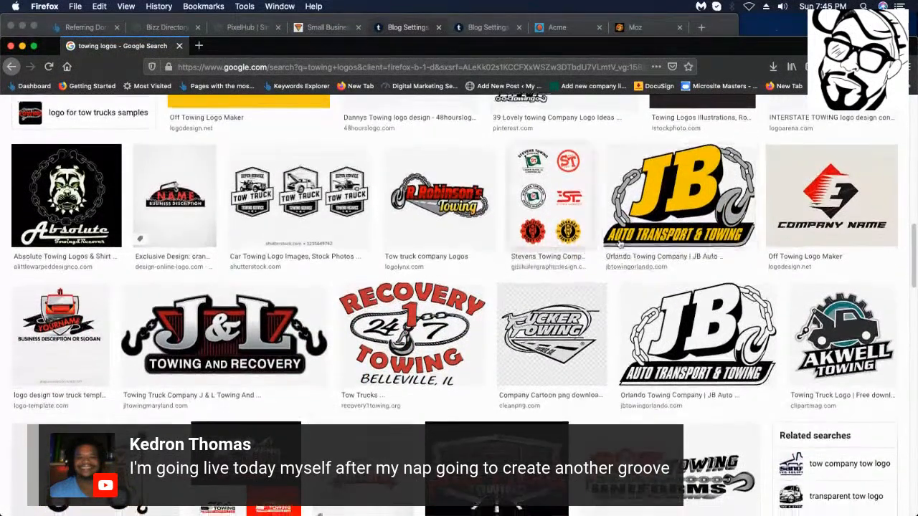
pyautogui.scroll(-1, 638, 229)
pyautogui.scroll(1, 631, 215)
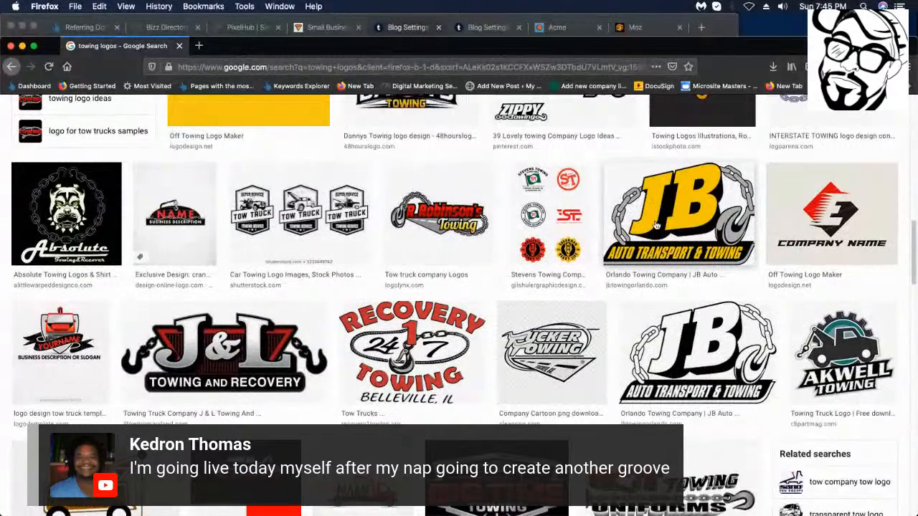
pyautogui.scroll(-2, 663, 228)
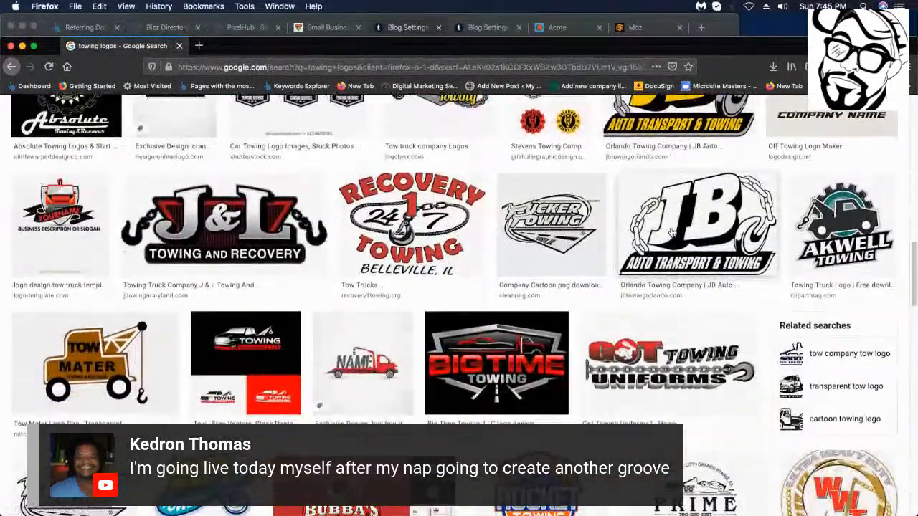
pyautogui.scroll(3, 671, 231)
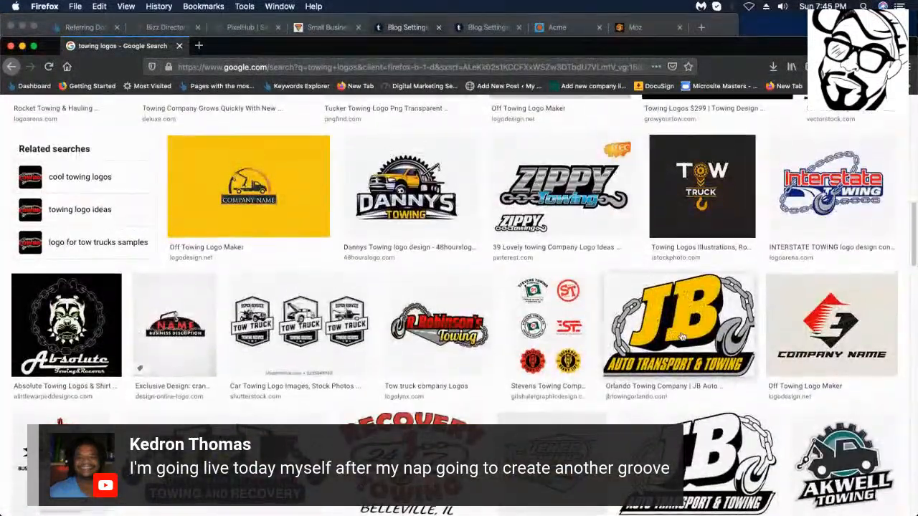
pyautogui.click(681, 337)
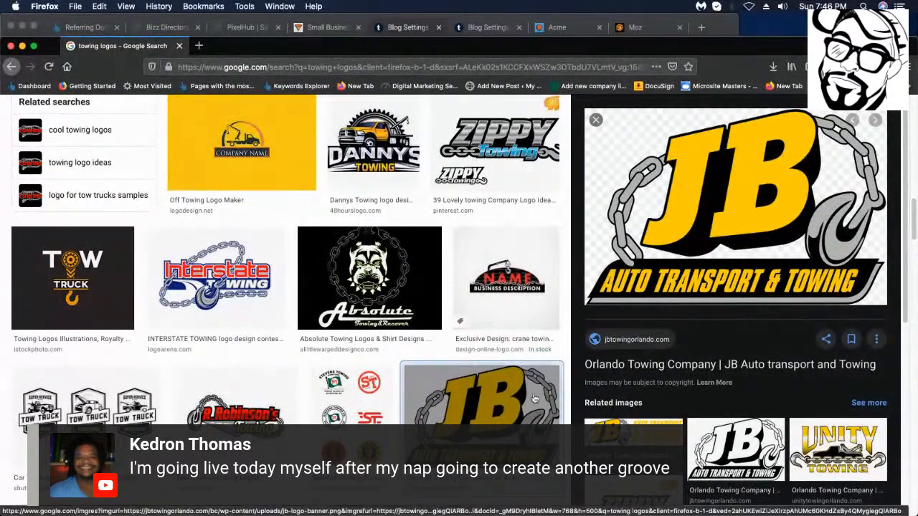
# Preview the R.Robinson's Towing and Pro Tow logos.
pyautogui.scroll(-4, 358, 351)
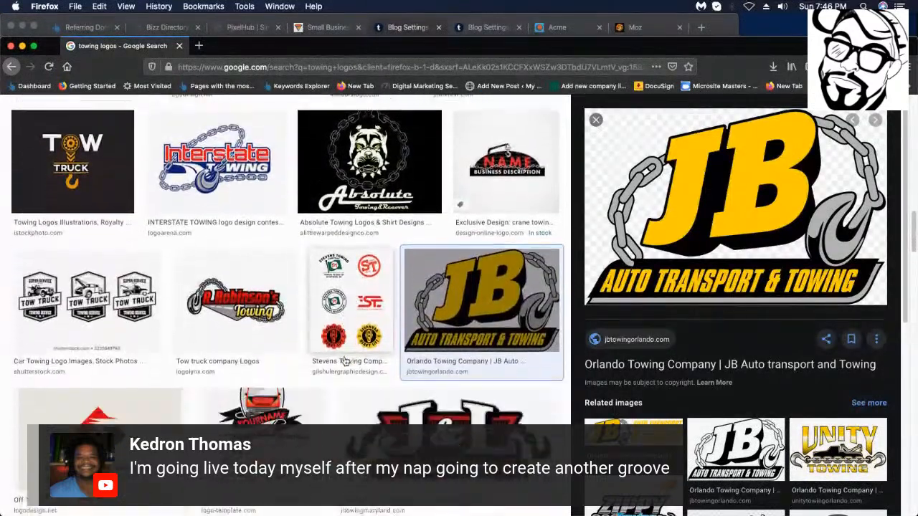
pyautogui.click(232, 278)
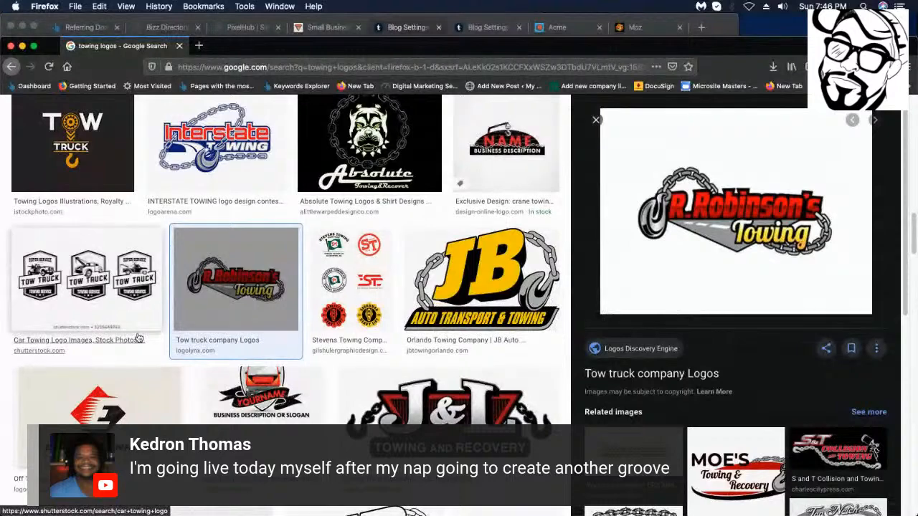
pyautogui.scroll(-2, 380, 307)
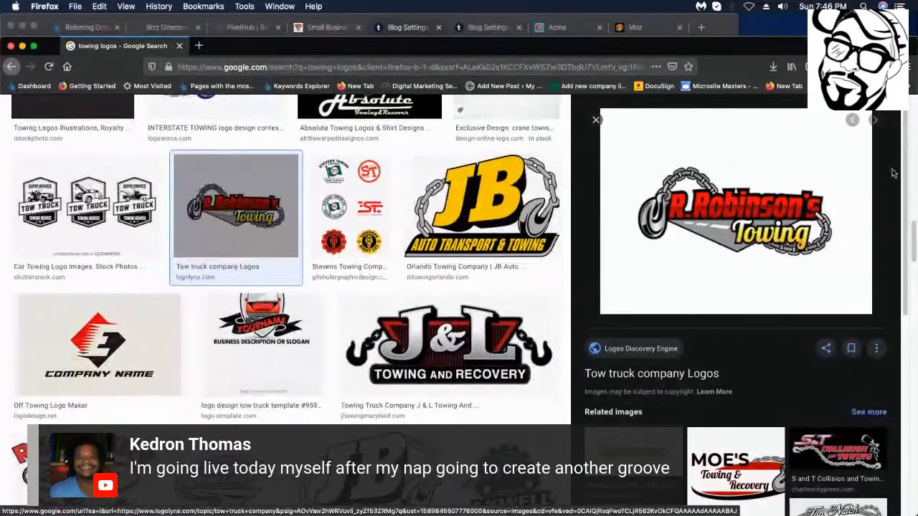
pyautogui.scroll(-2, 380, 307)
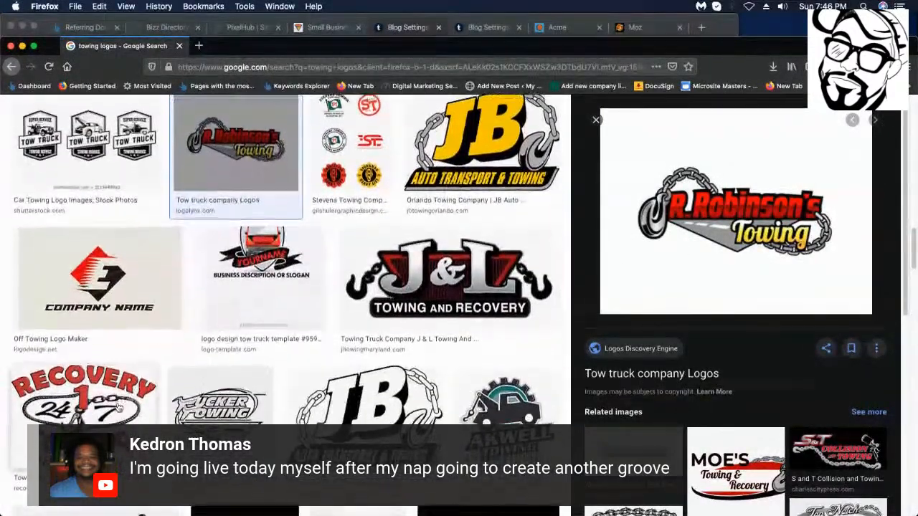
pyautogui.scroll(-2, 207, 405)
pyautogui.scroll(-5, 208, 405)
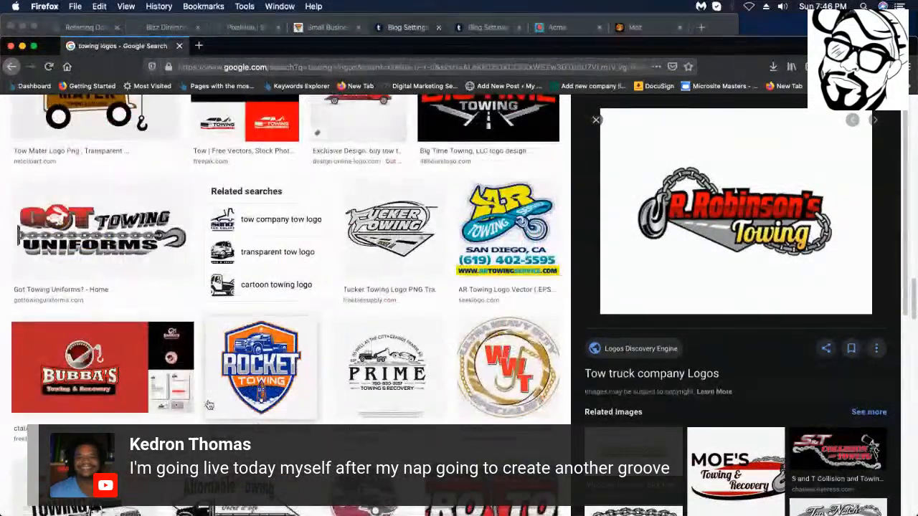
pyautogui.scroll(-2, 208, 406)
pyautogui.scroll(-2, 208, 405)
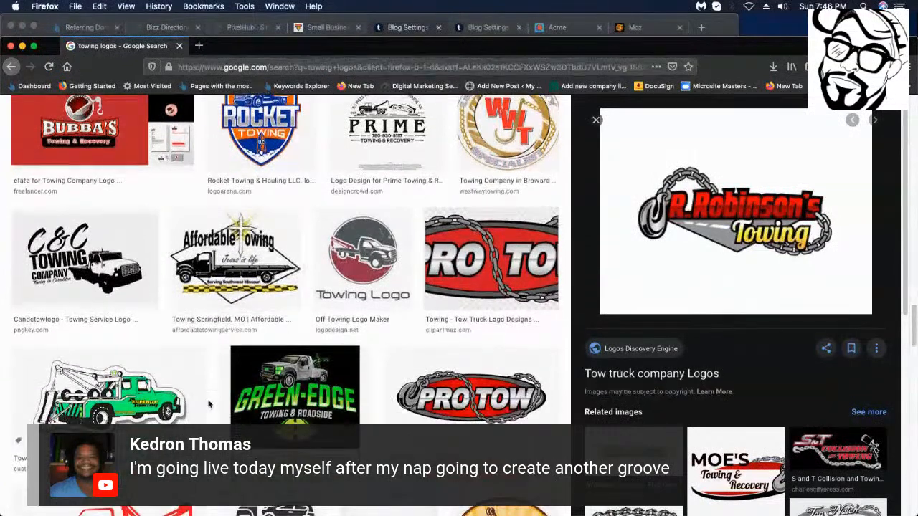
pyautogui.scroll(-1, 327, 395)
pyautogui.scroll(-1, 344, 390)
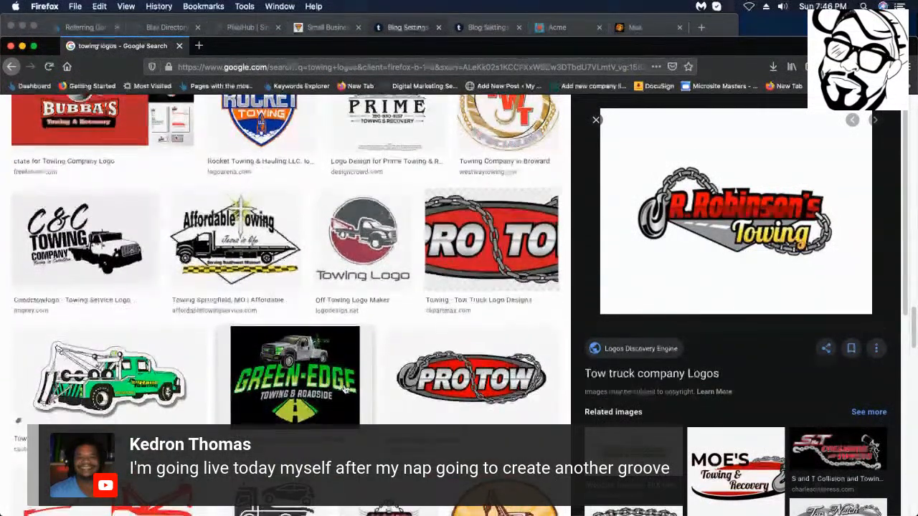
pyautogui.click(497, 368)
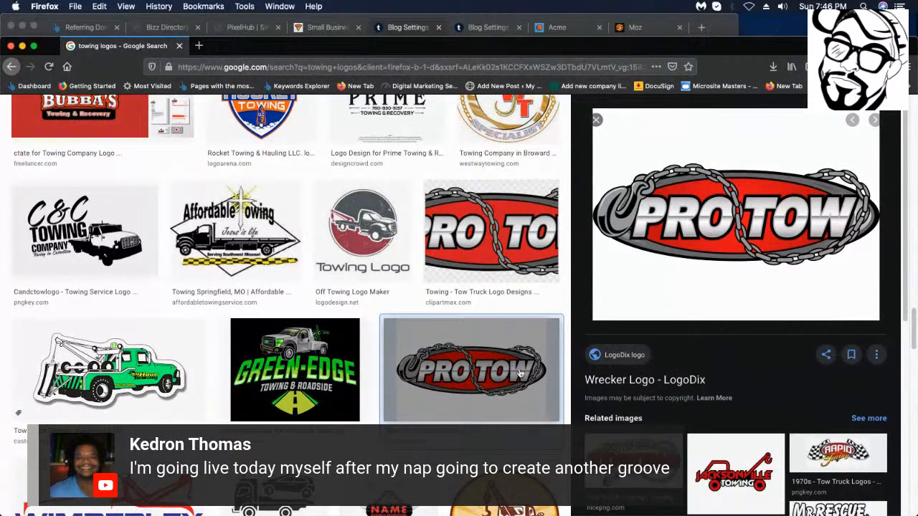
# Compare the Towing Near Me and Wimberley Towing logos, settling on Wimberley.
pyautogui.scroll(-4, 527, 315)
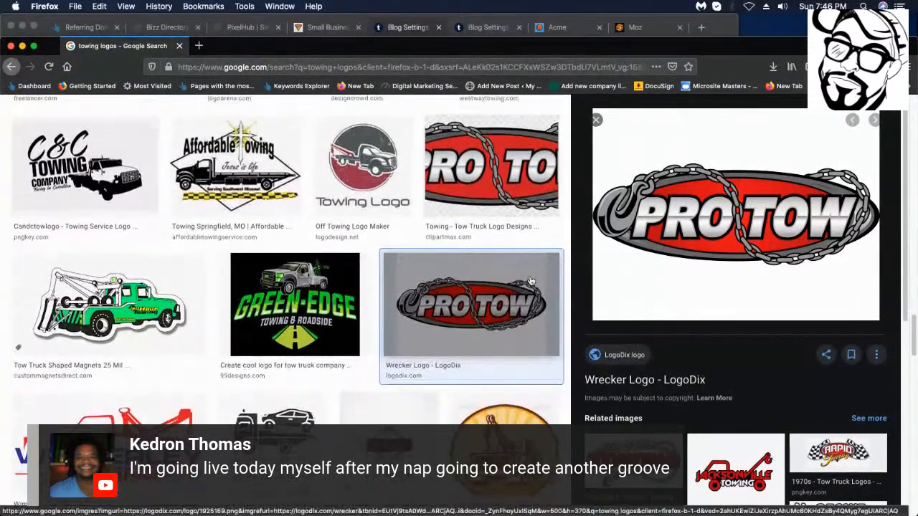
pyautogui.scroll(-3, 527, 284)
pyautogui.scroll(-5, 513, 301)
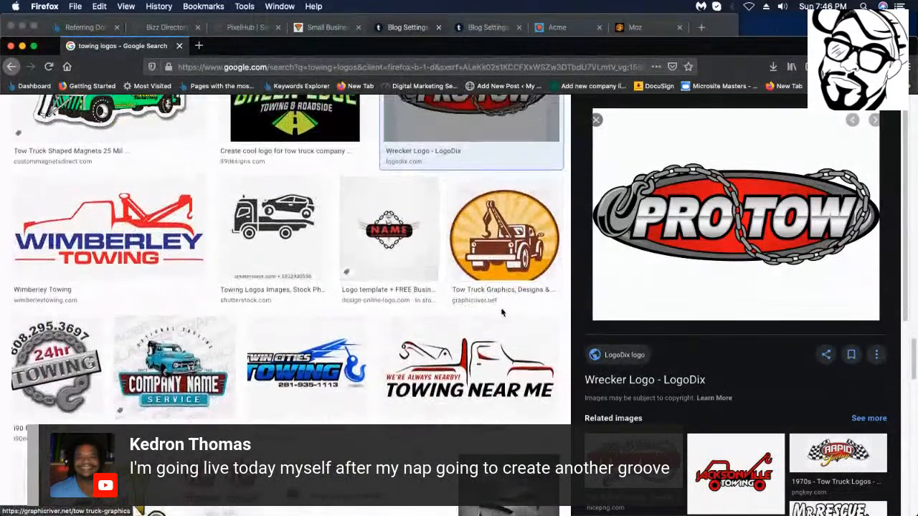
pyautogui.scroll(-2, 477, 323)
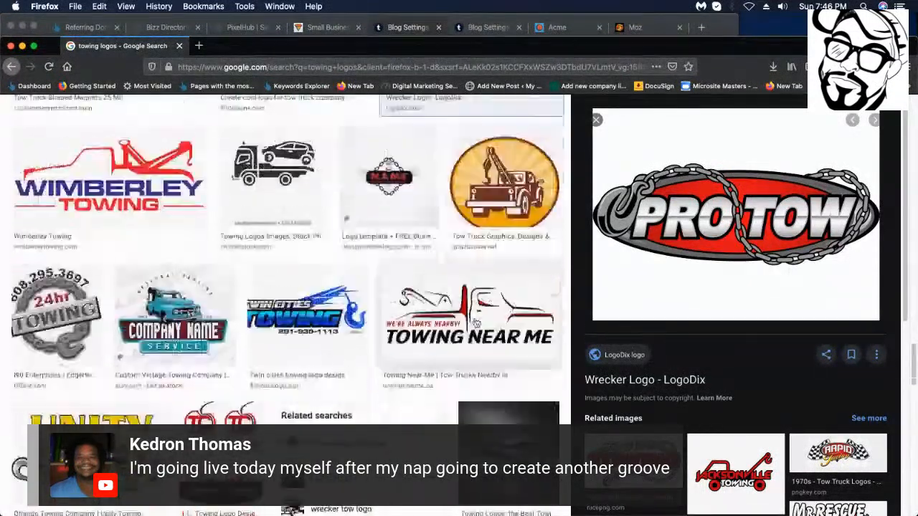
pyautogui.click(473, 319)
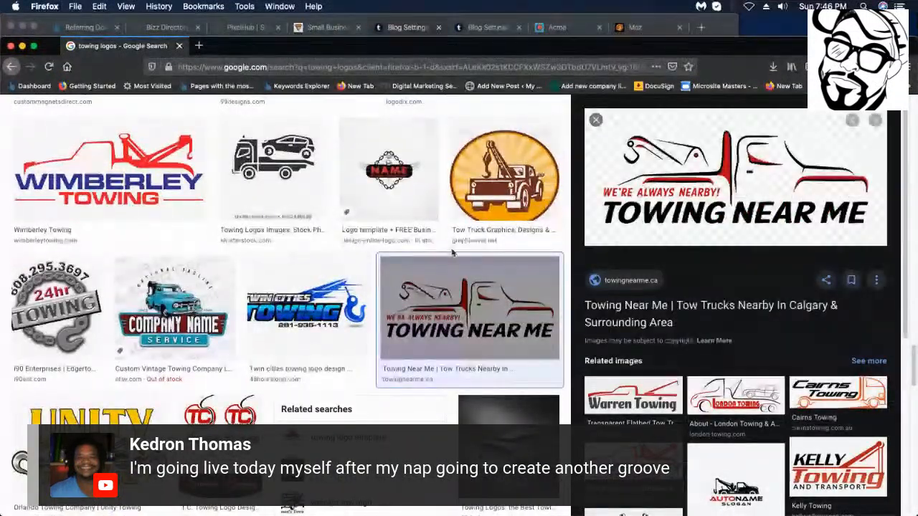
pyautogui.click(172, 144)
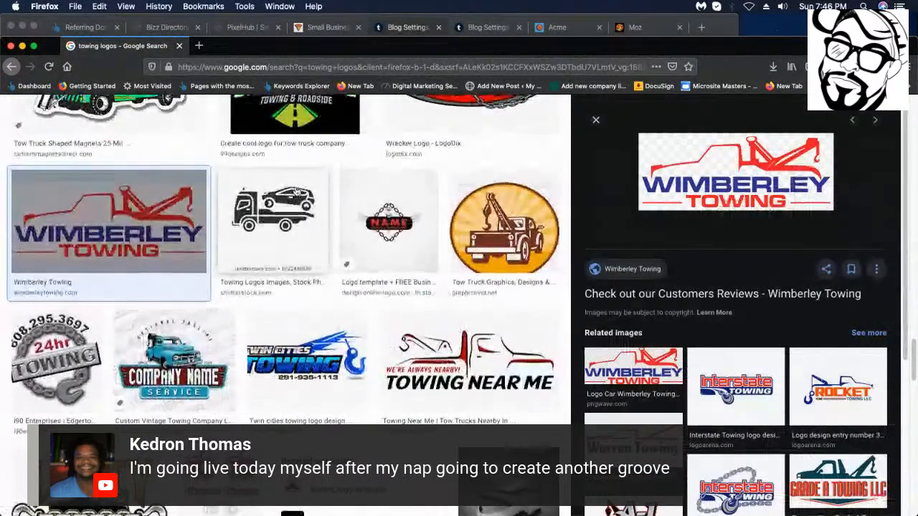
pyautogui.scroll(-2, 301, 195)
pyautogui.scroll(2, 347, 233)
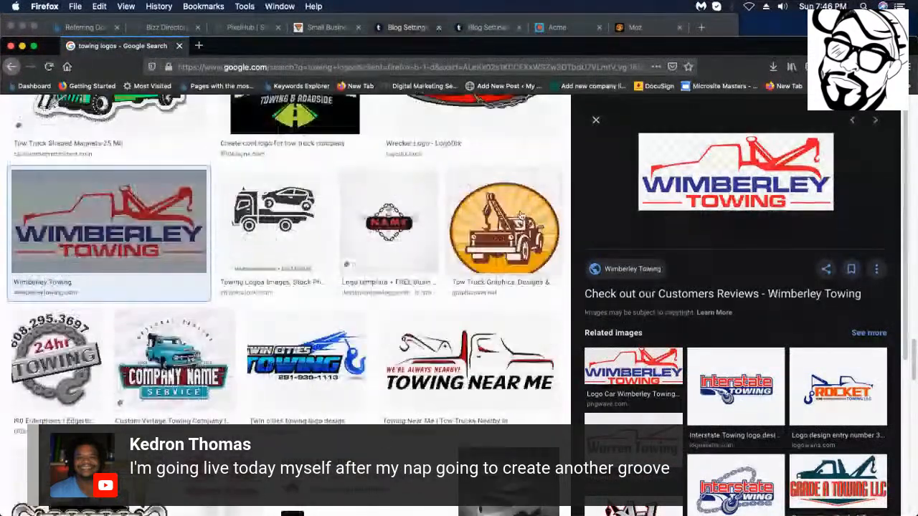
pyautogui.click(469, 369)
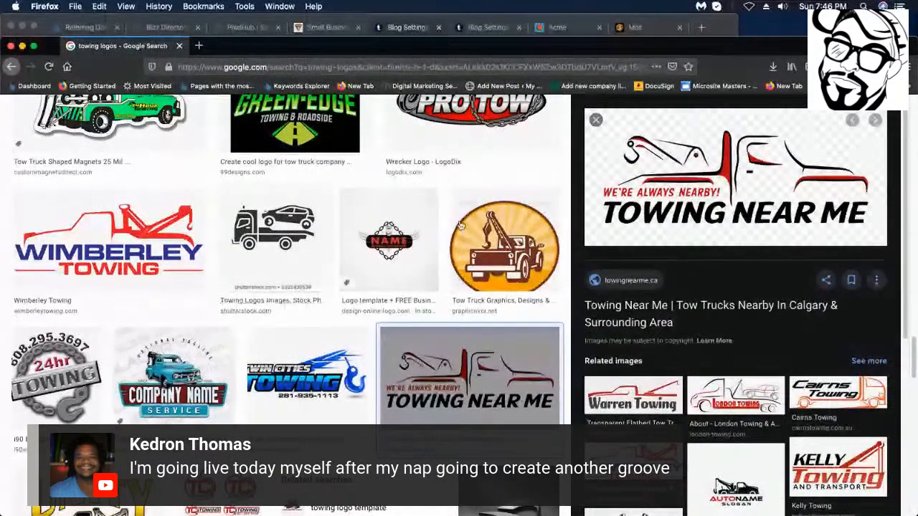
pyautogui.scroll(2, 491, 235)
pyautogui.scroll(2, 491, 234)
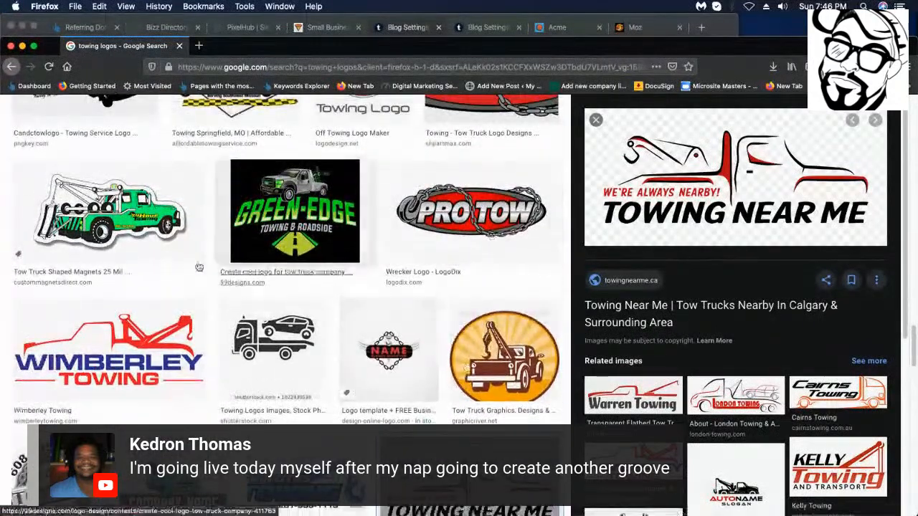
pyautogui.click(159, 346)
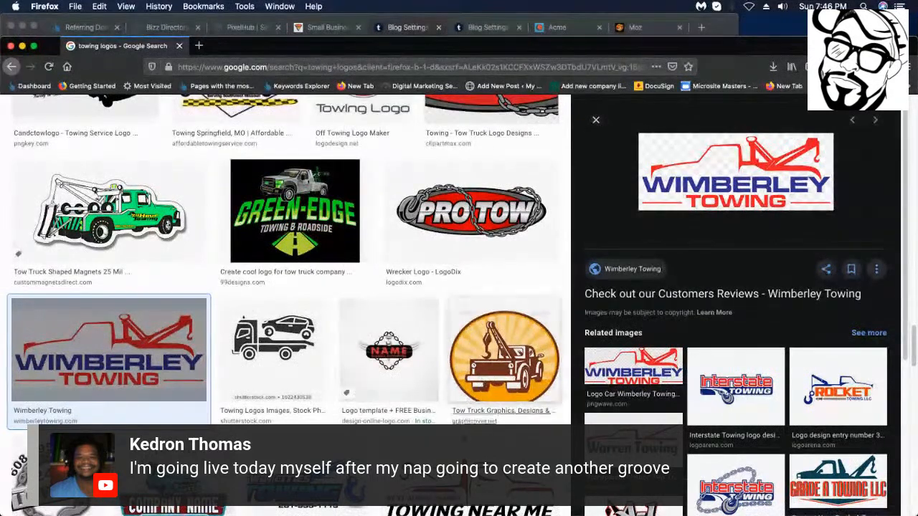
pyautogui.scroll(-1, 287, 301)
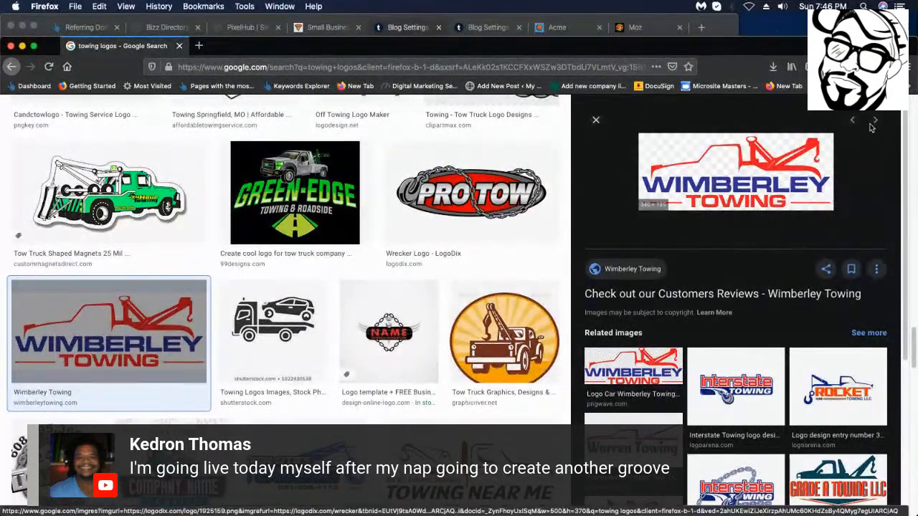
# Cancel an accidental imgres save and view Wimberley-Texas-Towing-Logo340px.png on its own.
pyautogui.rightClick(87, 344)
pyautogui.click(122, 393)
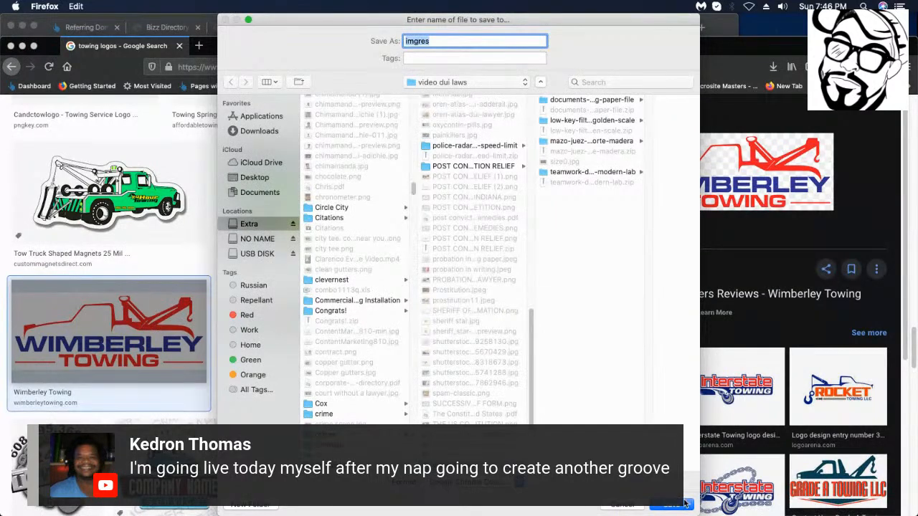
pyautogui.click(623, 504)
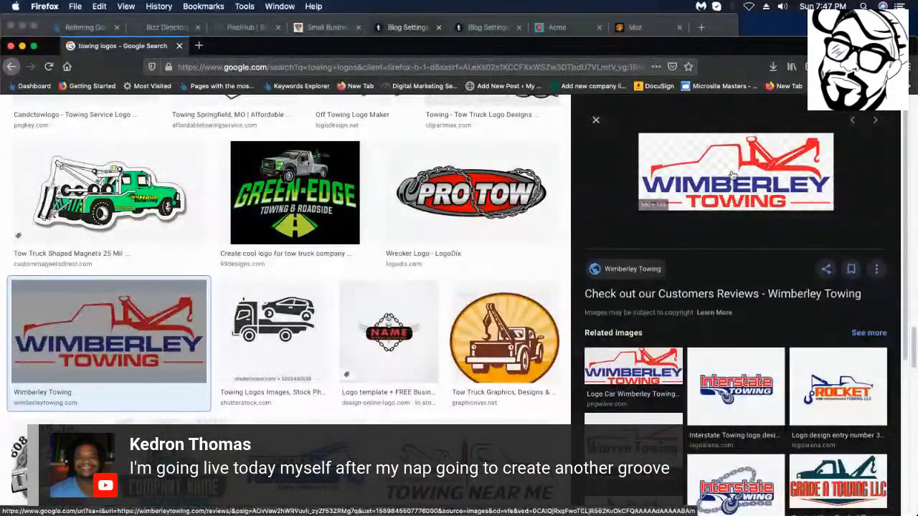
pyautogui.rightClick(731, 171)
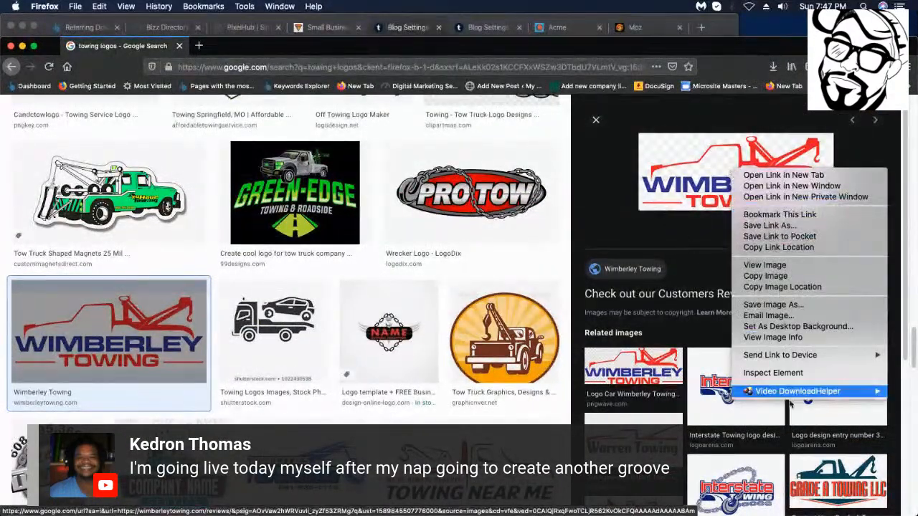
pyautogui.click(787, 265)
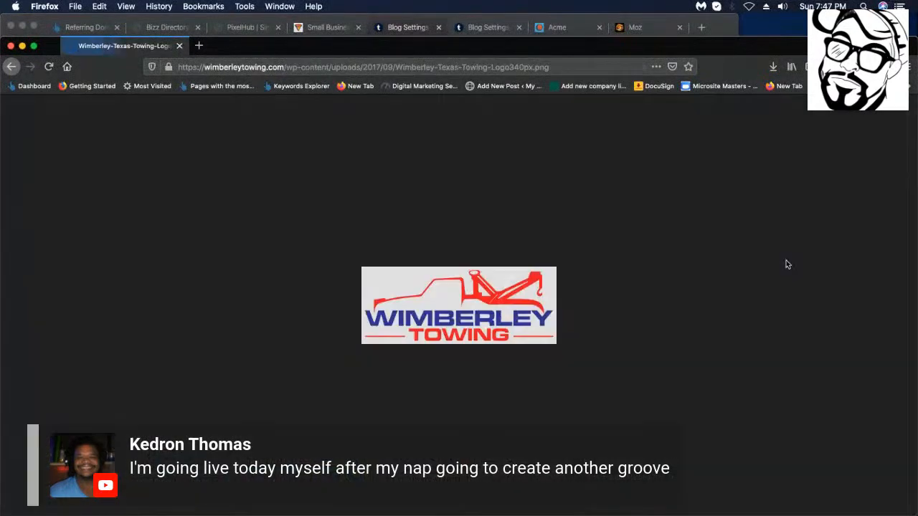
# Save the Wimberley logo image and move its window to reveal the Chicago IL Towing Service site.
pyautogui.rightClick(439, 279)
pyautogui.click(487, 307)
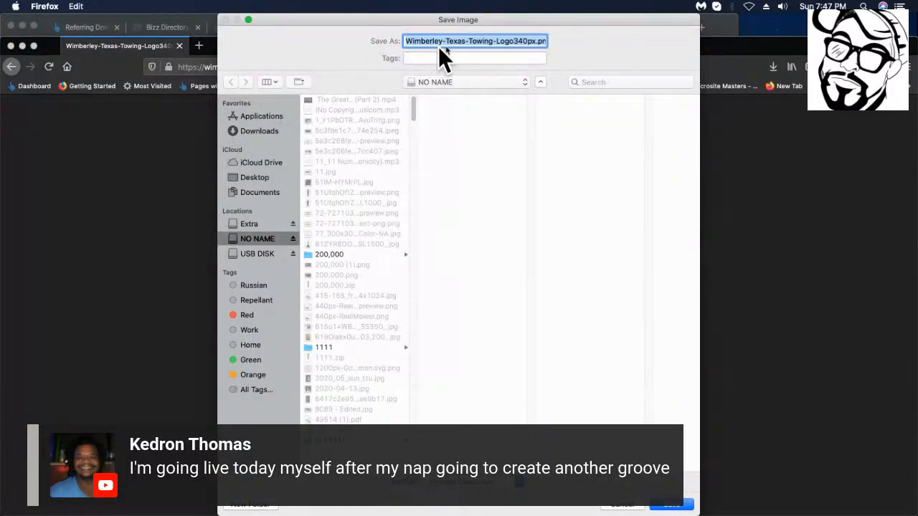
pyautogui.click(671, 505)
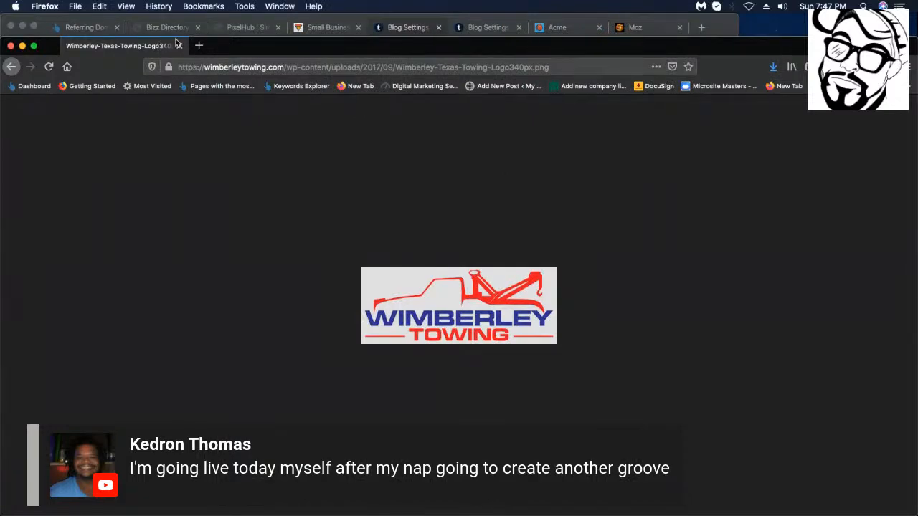
pyautogui.moveTo(252, 51); pyautogui.dragTo(235, 177)
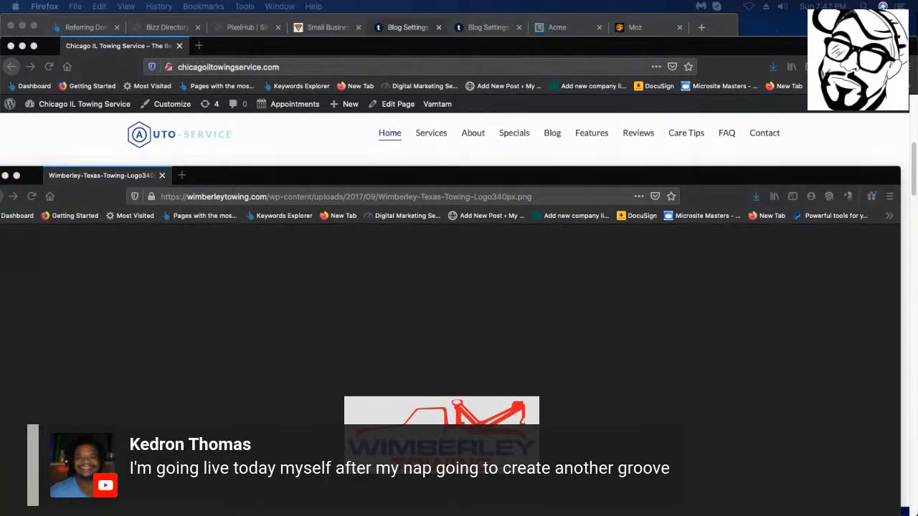
# Reopen the $5 photo-manipulation gig through its completed $7 order in Fiverr.
pyautogui.moveTo(916, 301); pyautogui.dragTo(373, 168)
pyautogui.press('super+grave')
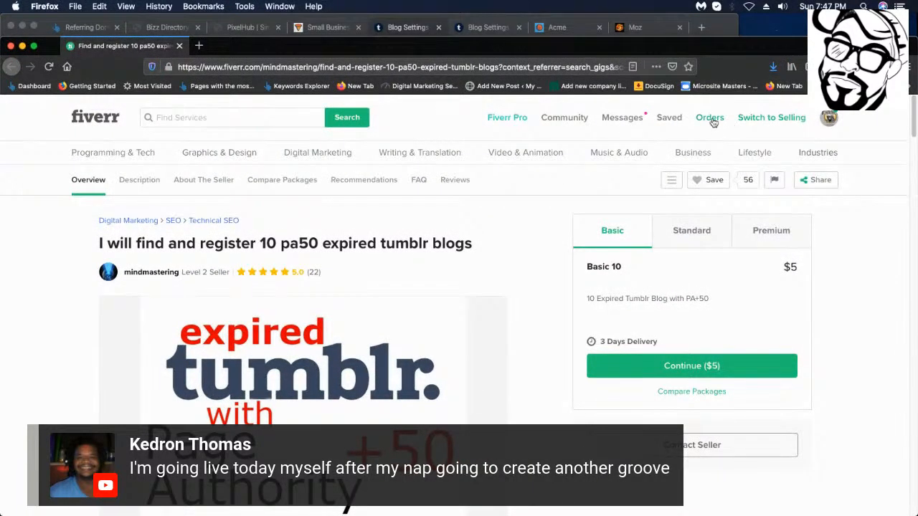
pyautogui.moveTo(712, 122)
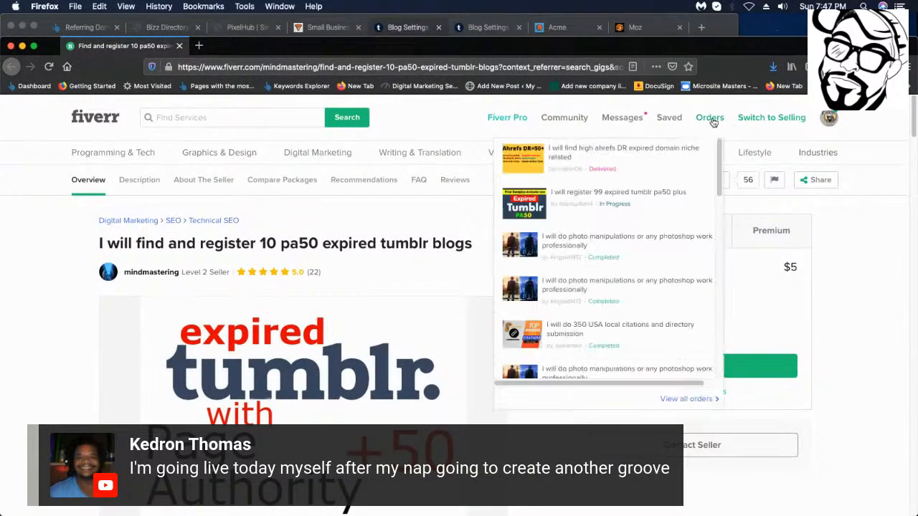
pyautogui.click(609, 248)
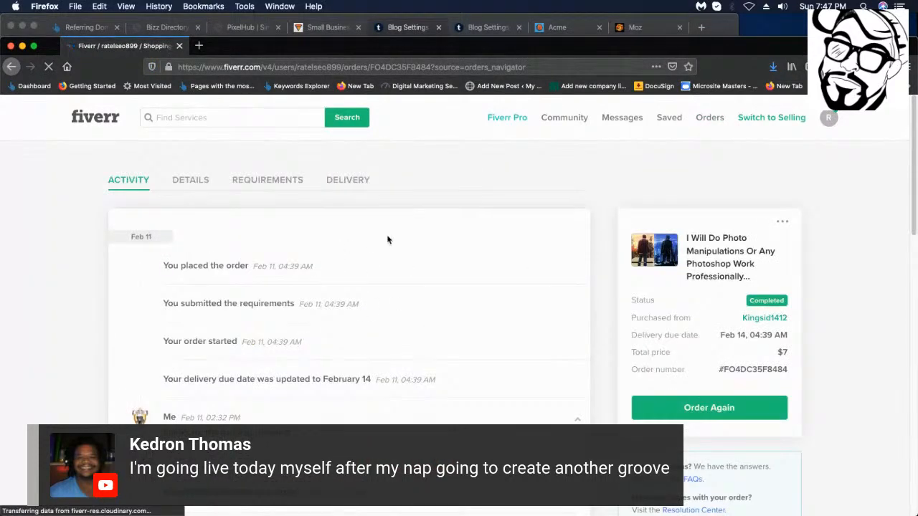
pyautogui.scroll(-1, 811, 195)
pyautogui.scroll(1, 690, 399)
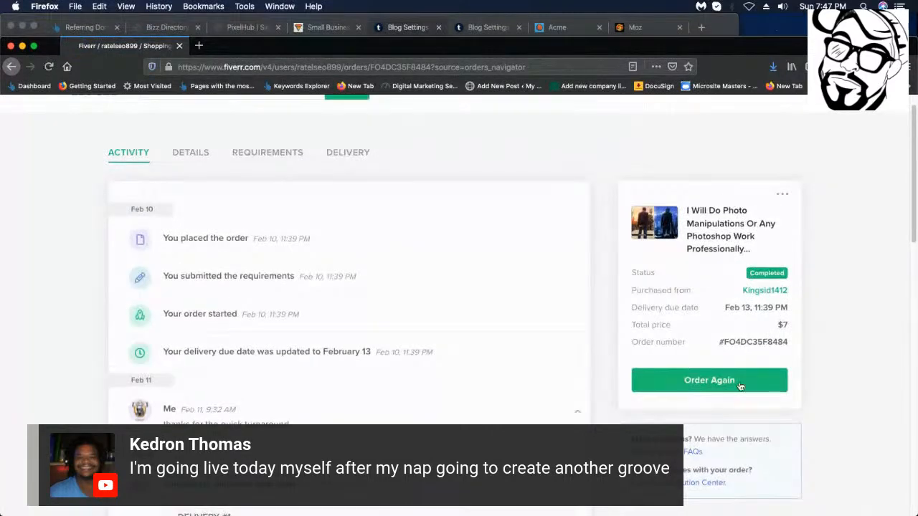
pyautogui.click(717, 380)
pyautogui.scroll(-1, 714, 430)
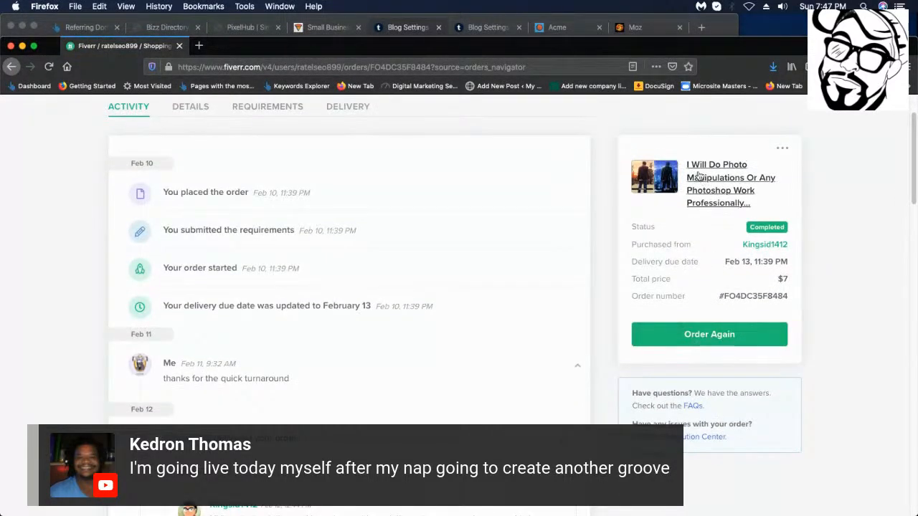
pyautogui.click(731, 169)
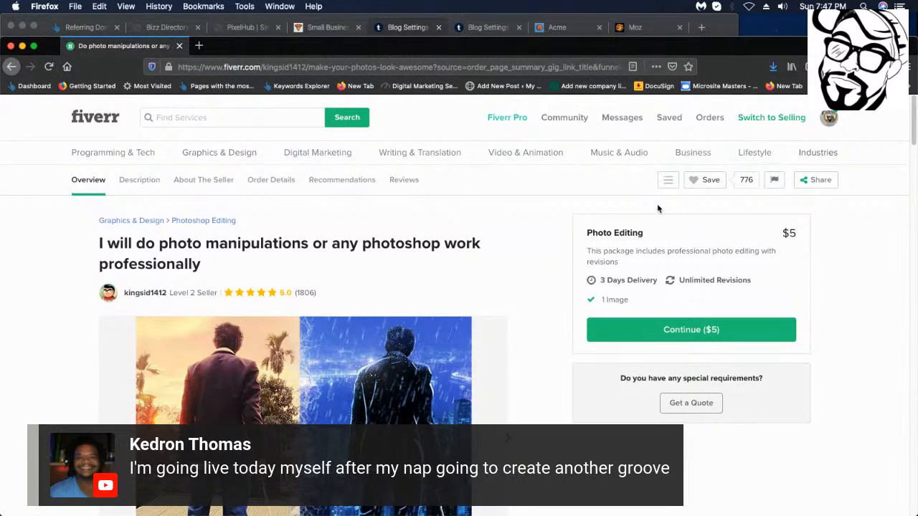
# Open an inbox conversation with the photo-manipulation seller via Contact Me on their profile.
pyautogui.click(152, 298)
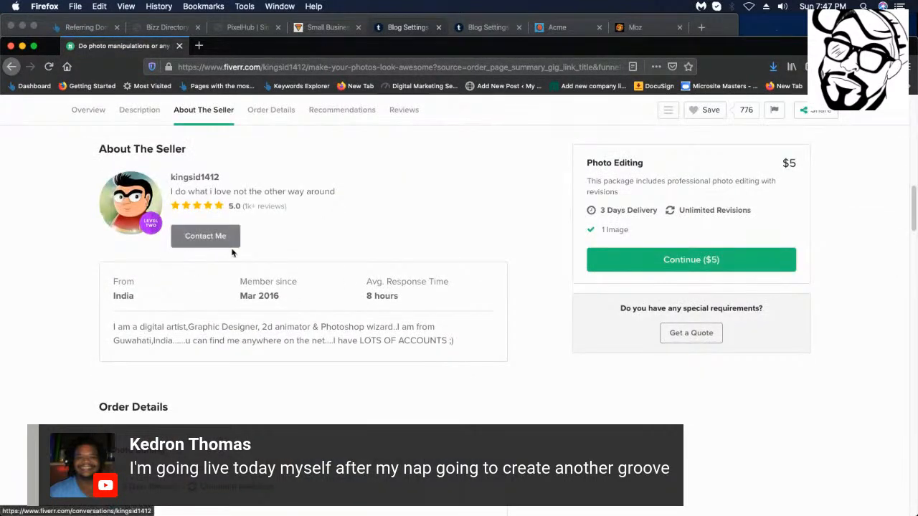
pyautogui.click(226, 248)
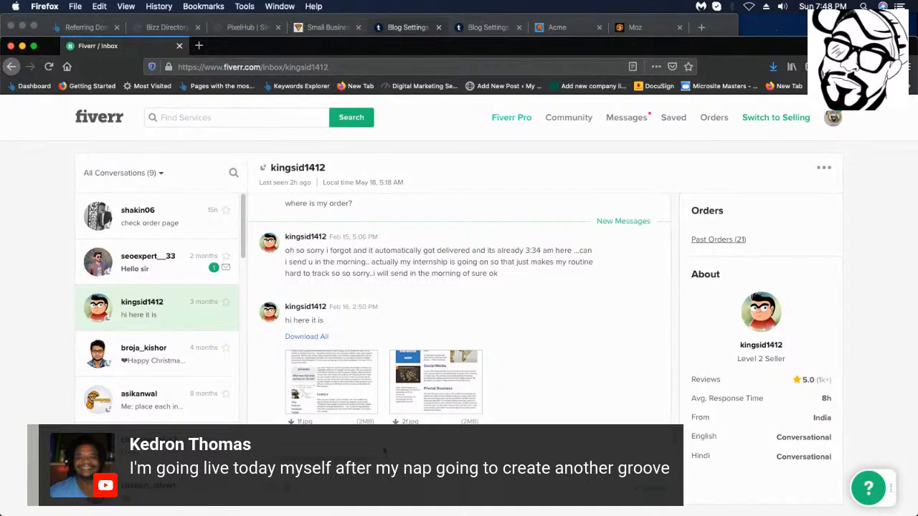
# Send the greeting to the seller and open their profile in a new browser tab.
pyautogui.scroll(-1, 383, 450)
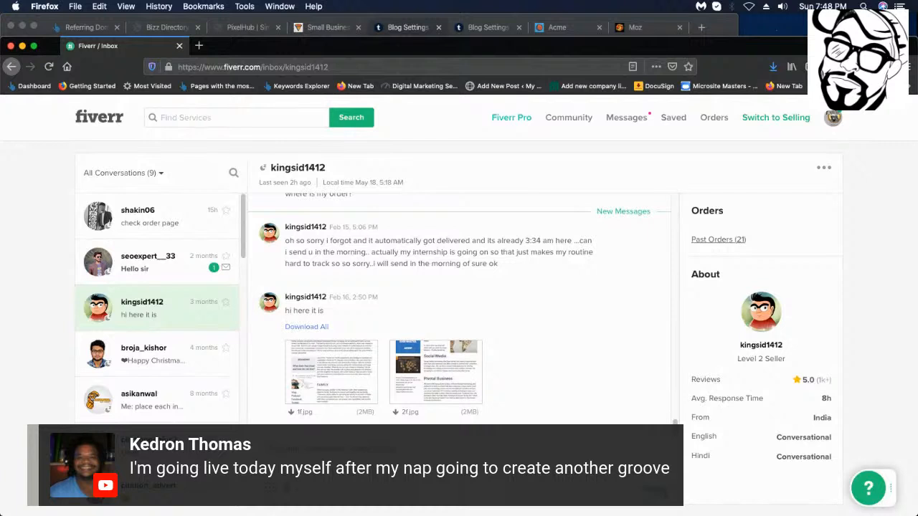
pyautogui.press('Return')
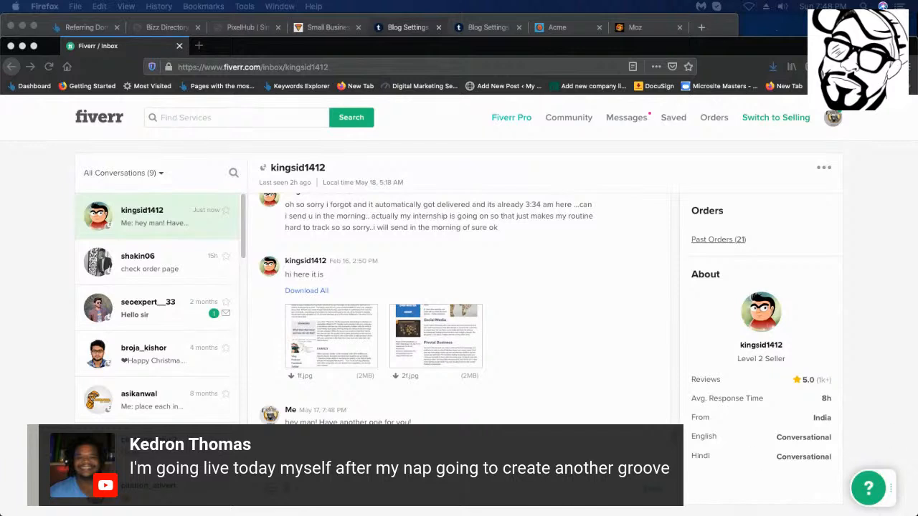
pyautogui.click(758, 350)
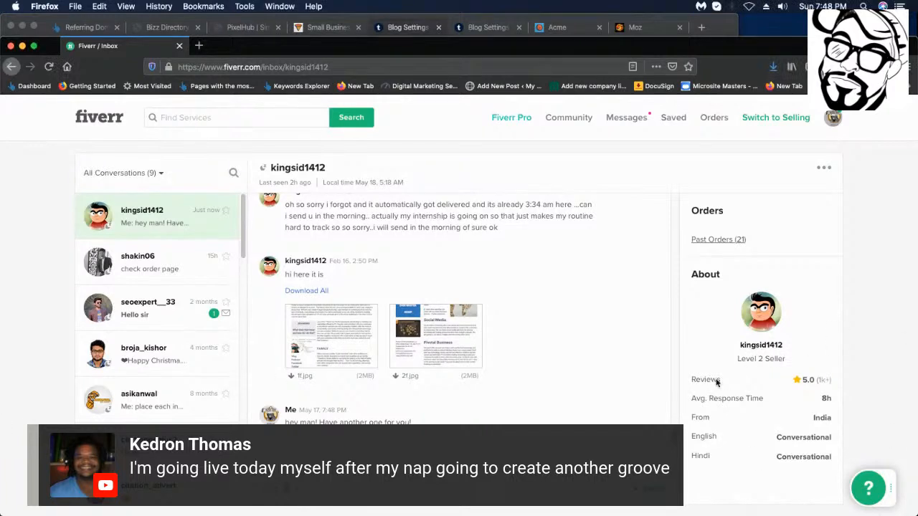
pyautogui.rightClick(772, 346)
pyautogui.click(666, 347)
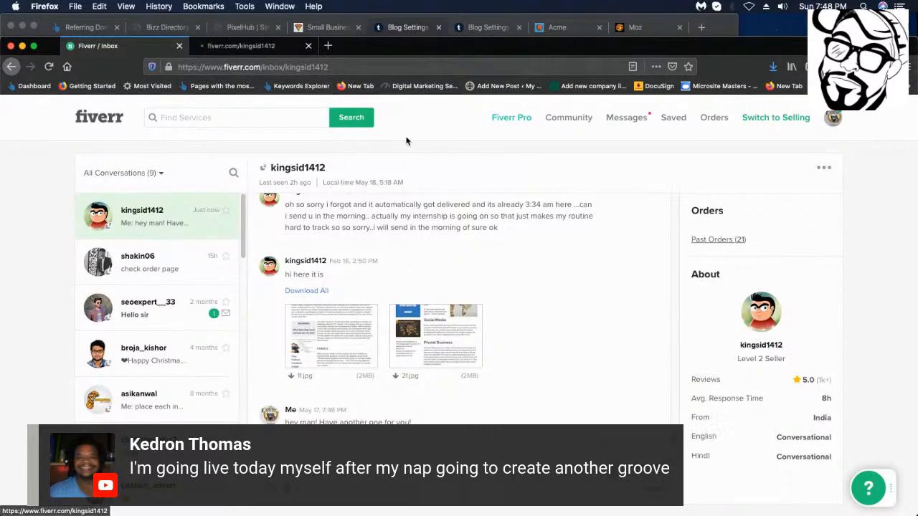
# Copy the seller's profile URL from the new tab and return to the Fiverr inbox conversation.
pyautogui.click(247, 46)
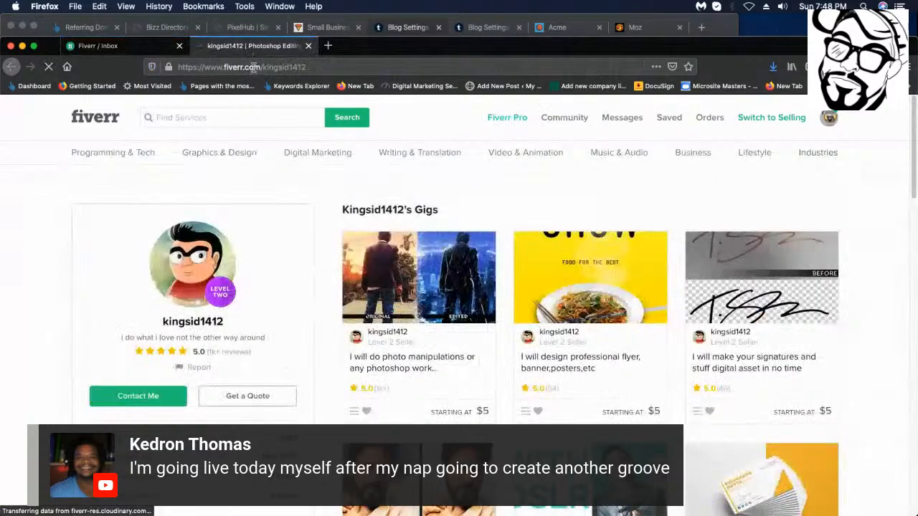
pyautogui.click(255, 67)
pyautogui.rightClick(259, 66)
pyautogui.click(285, 100)
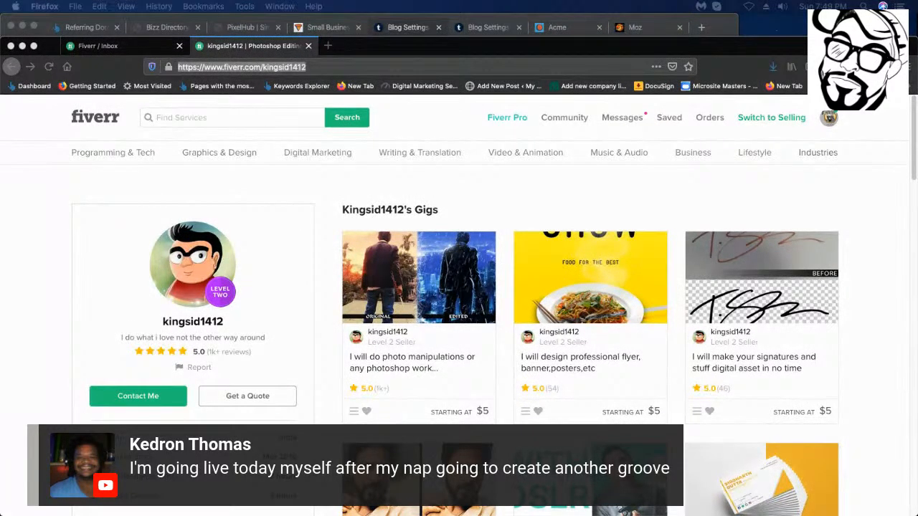
pyautogui.click(235, 50)
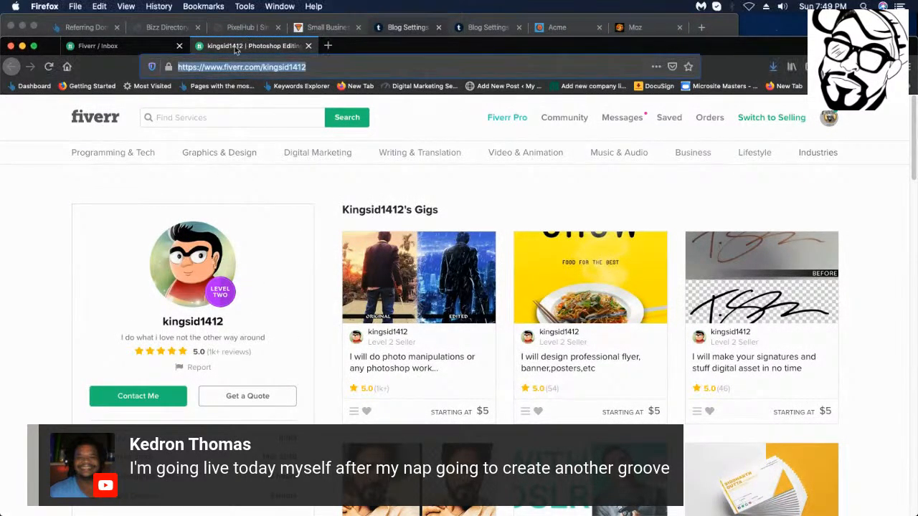
pyautogui.click(86, 46)
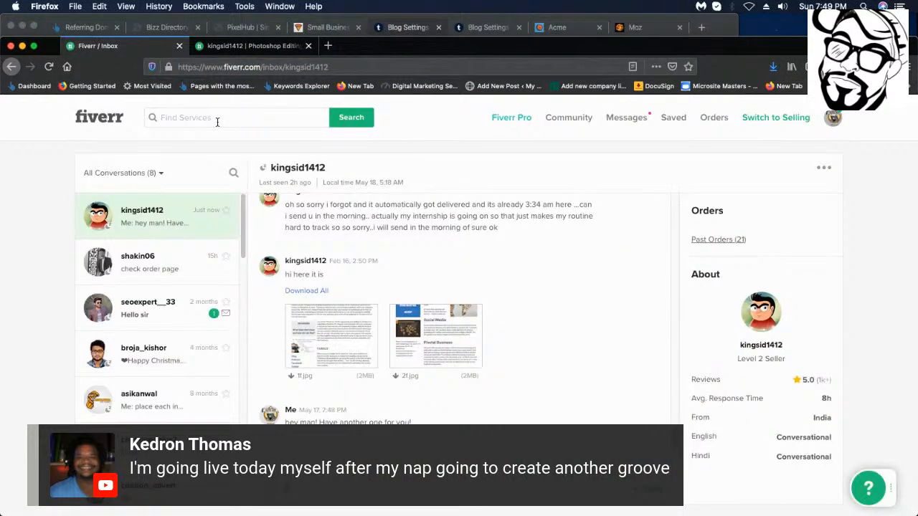
# Check the downloaded Wimberley logo's file name in the browser's Downloads panel.
pyautogui.scroll(-3, 158, 301)
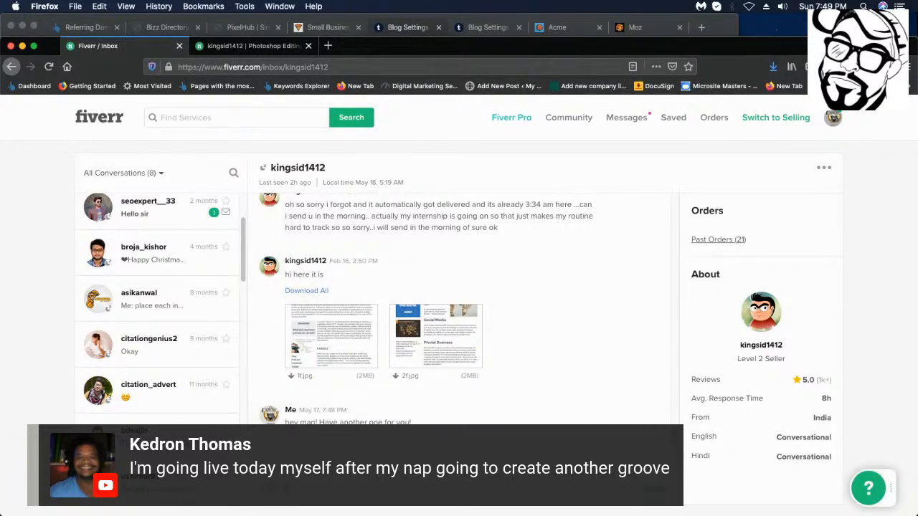
pyautogui.click(273, 495)
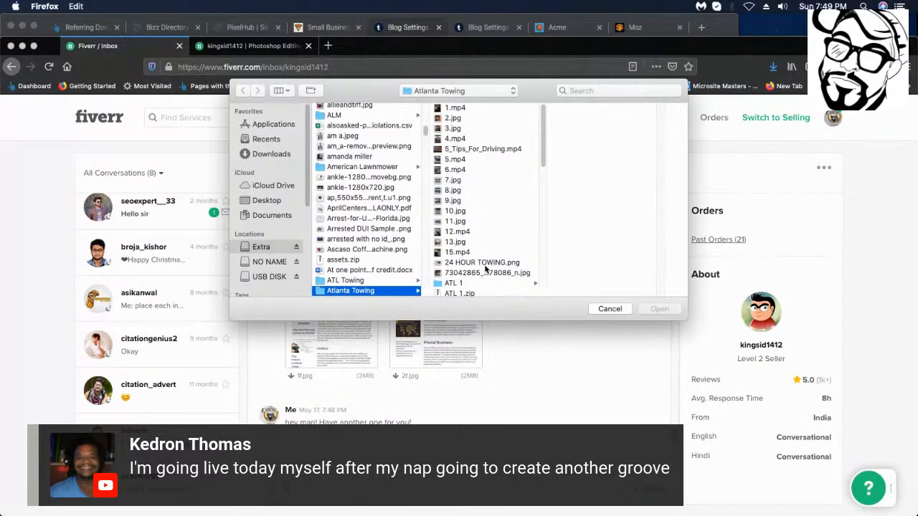
pyautogui.scroll(-1, 542, 263)
pyautogui.scroll(-1, 530, 274)
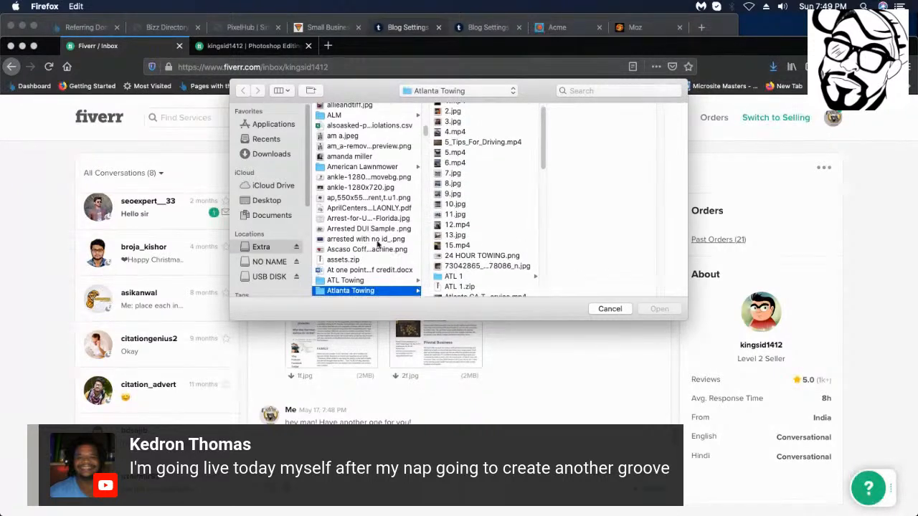
pyautogui.click(615, 308)
pyautogui.click(772, 67)
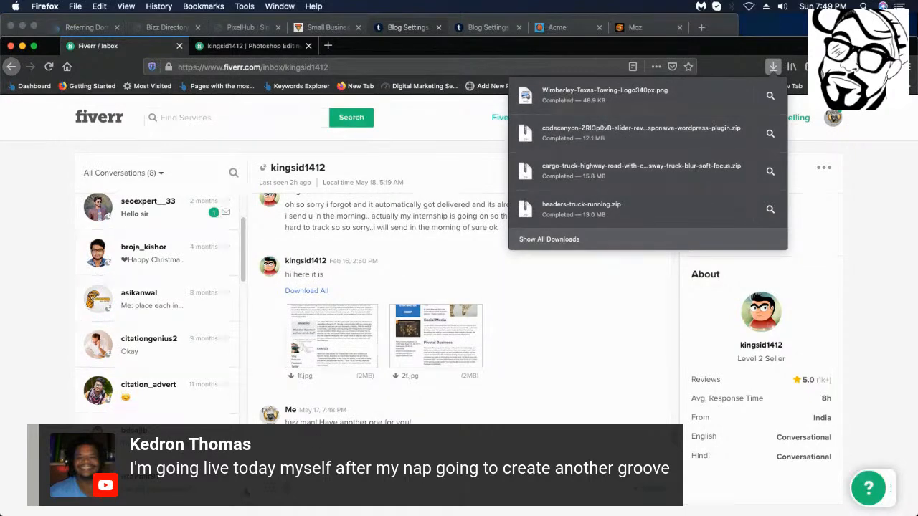
pyautogui.click(284, 491)
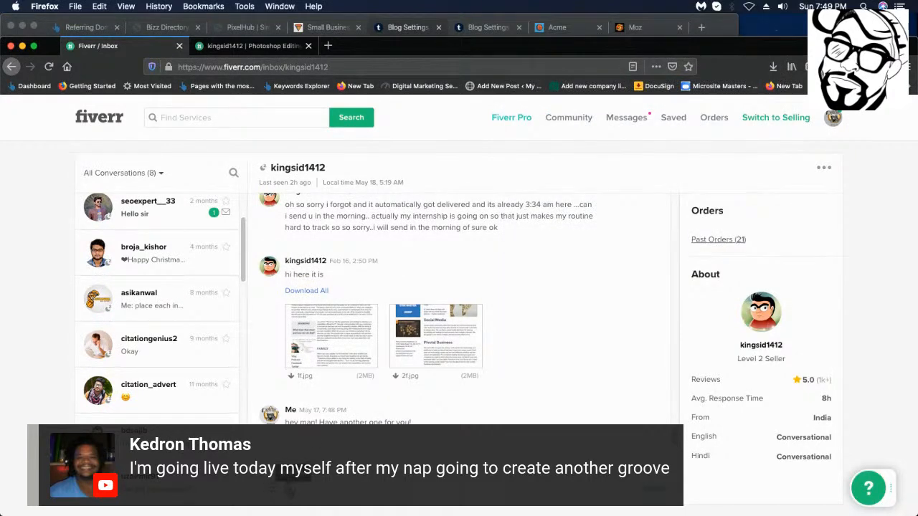
# Attach the Wimberley towing logo PNG from the NO NAME drive to a new message.
pyautogui.scroll(-10, 399, 215)
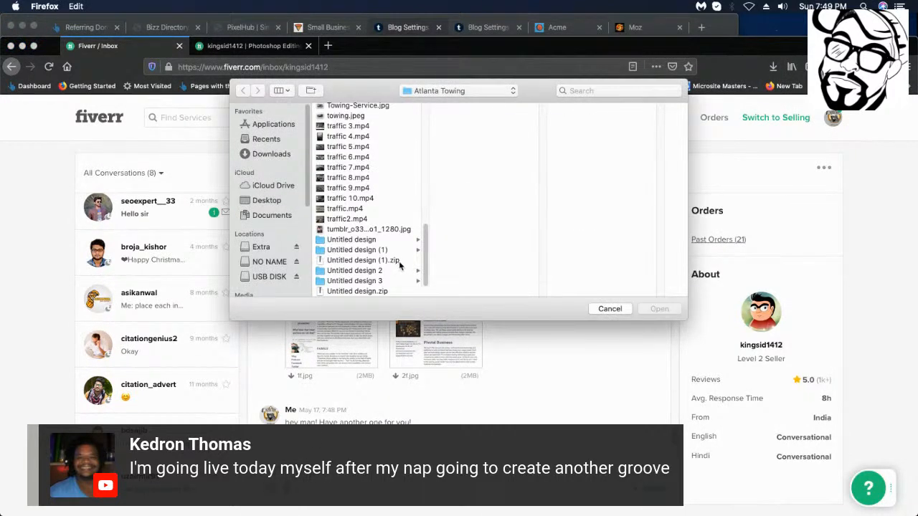
pyautogui.scroll(10, 404, 258)
pyautogui.scroll(-4, 403, 259)
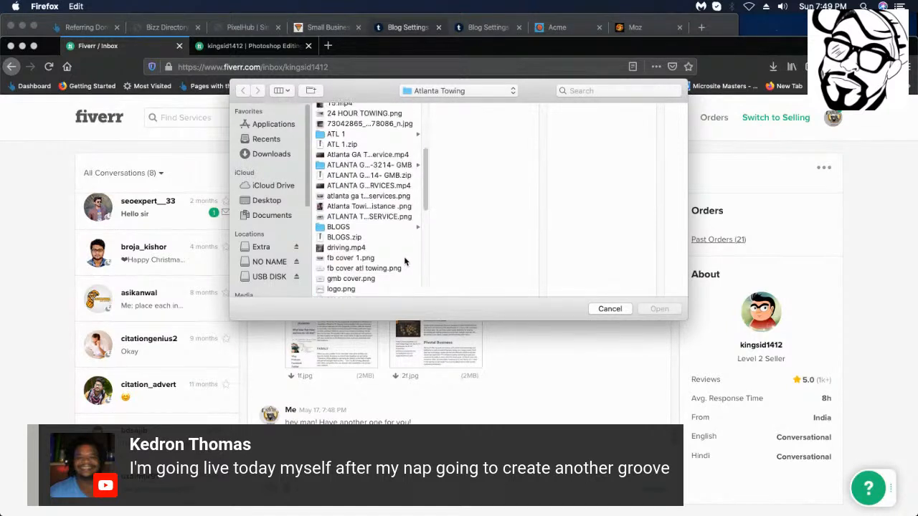
pyautogui.click(258, 261)
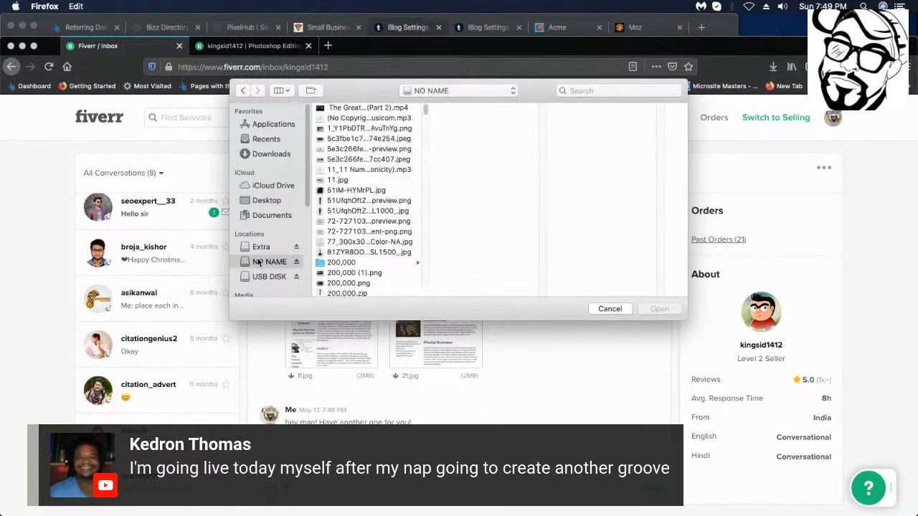
pyautogui.moveTo(424, 111); pyautogui.dragTo(425, 279)
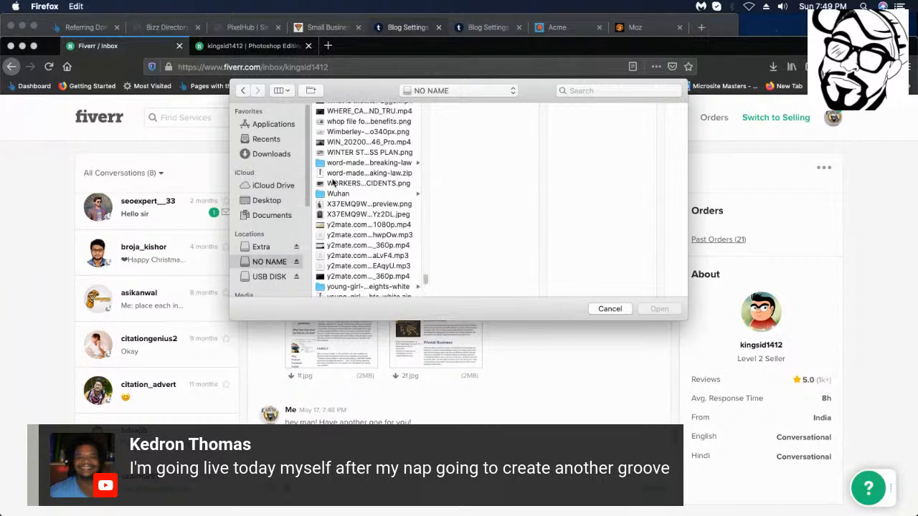
pyautogui.click(365, 132)
pyautogui.click(648, 310)
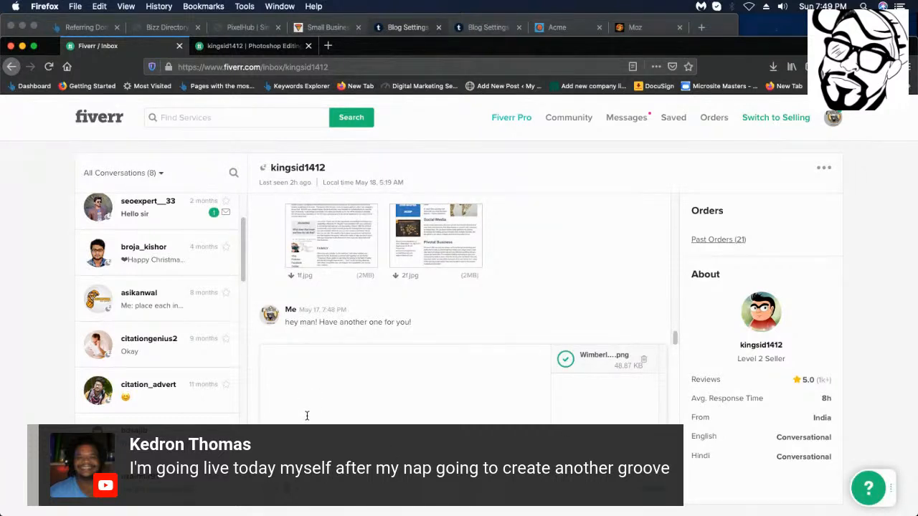
# Send the logo asking it to read 'Chicago IL Towing Service', plus a vectorized version.
pyautogui.write('y man! I would like for this logo to say7')
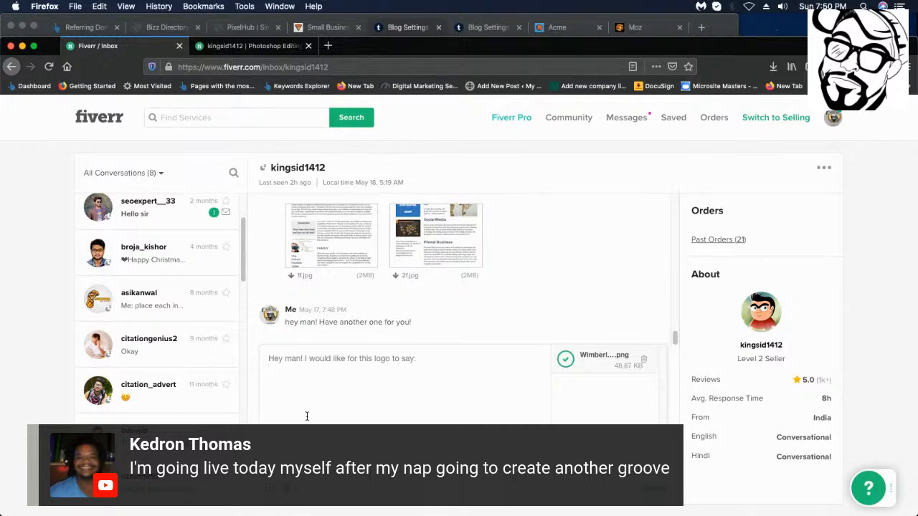
pyautogui.write('Ch')
pyautogui.write('icagh')
pyautogui.write('o')
pyautogui.write(' I')
pyautogui.write('L Towing')
pyautogui.write(' Sre')
pyautogui.write('ervice')
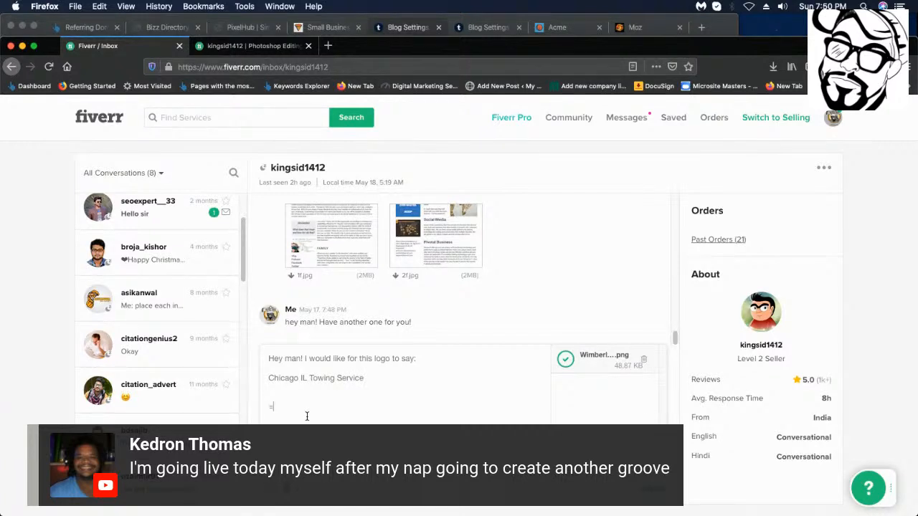
pyautogui.write('Cab')
pyautogui.write('n yiu')
pyautogui.press('BackSpace')
pyautogui.press('BackSpace')
pyautogui.write('ou make sure to give me a')
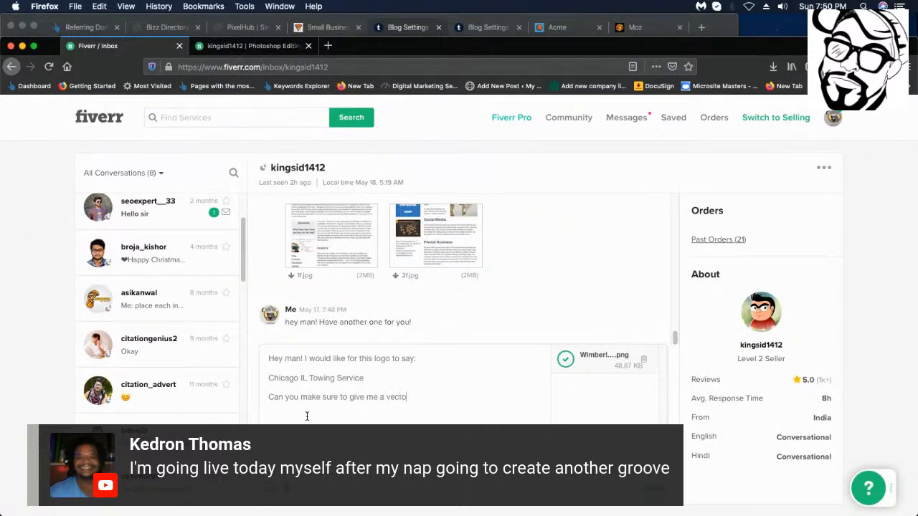
pyautogui.write('vectorized version as well')
pyautogui.click(652, 489)
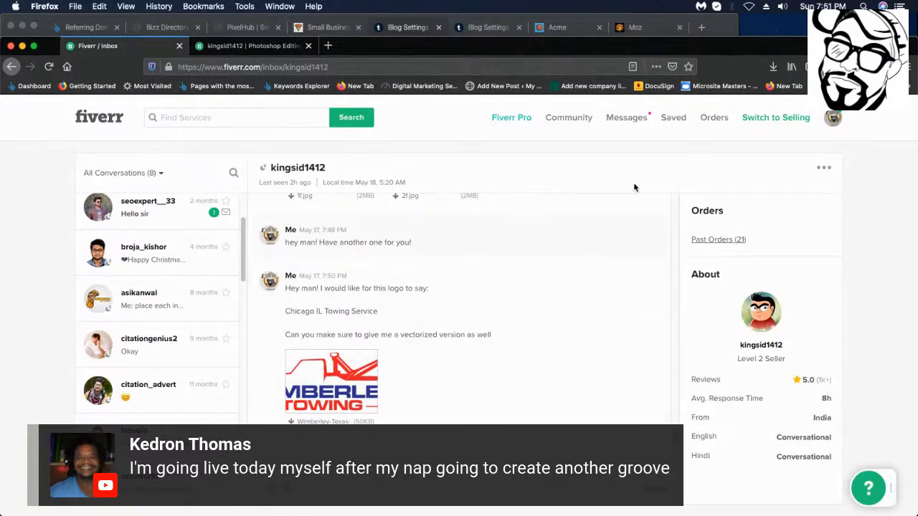
pyautogui.press('super+m')
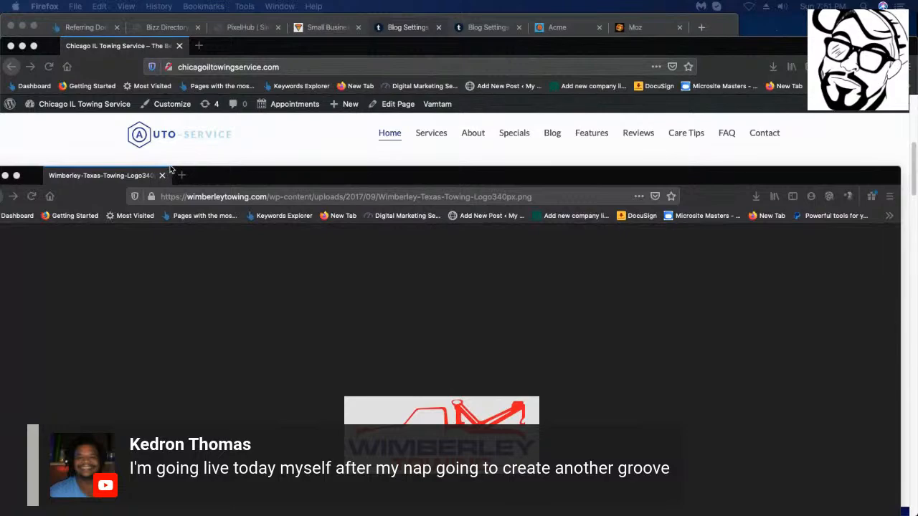
# Close the Wimberley logo image and open the live site's Blog Layout 1 page.
pyautogui.click(162, 175)
pyautogui.scroll(-3, 215, 244)
pyautogui.scroll(5, 580, 164)
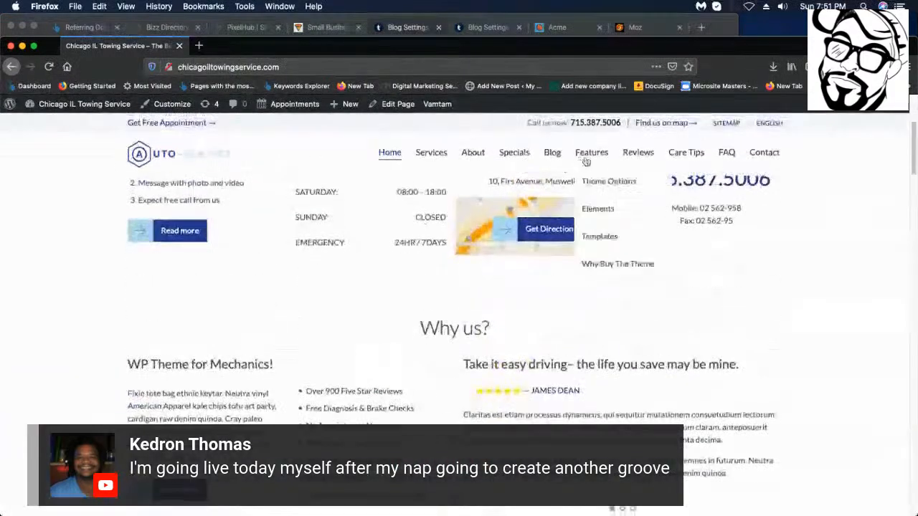
pyautogui.scroll(3, 658, 380)
pyautogui.scroll(-2, 658, 380)
pyautogui.scroll(3, 658, 287)
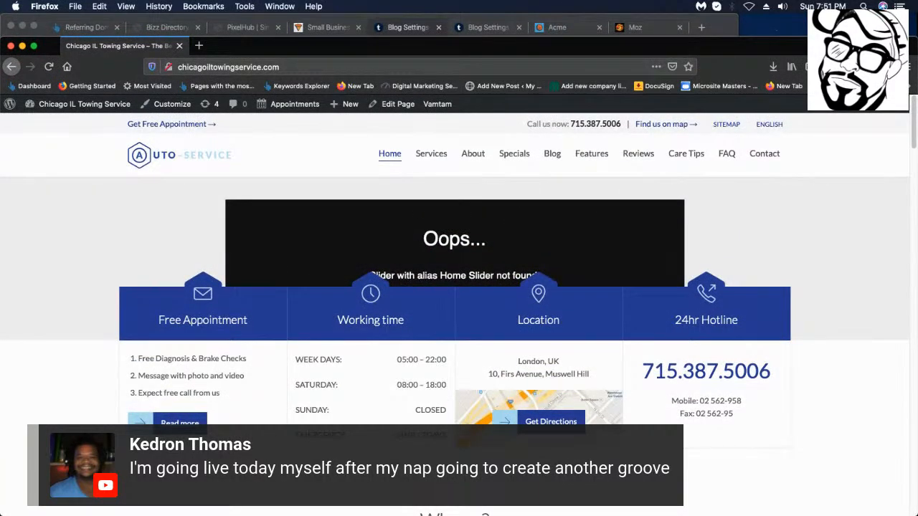
pyautogui.moveTo(552, 154)
pyautogui.click(566, 207)
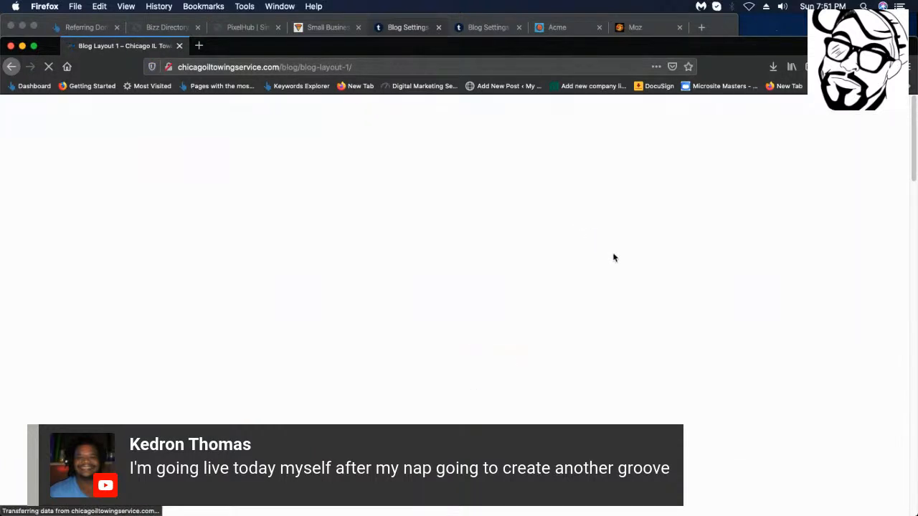
pyautogui.scroll(-15, 480, 267)
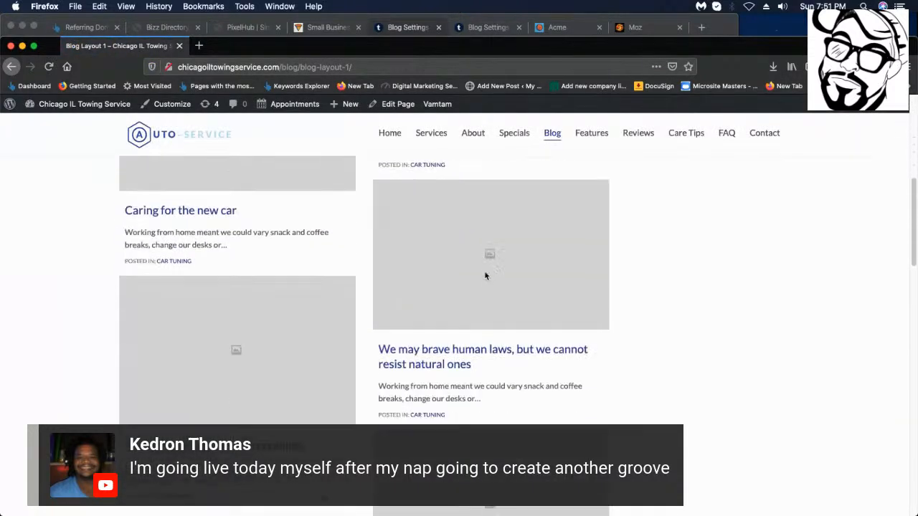
pyautogui.scroll(15, 498, 316)
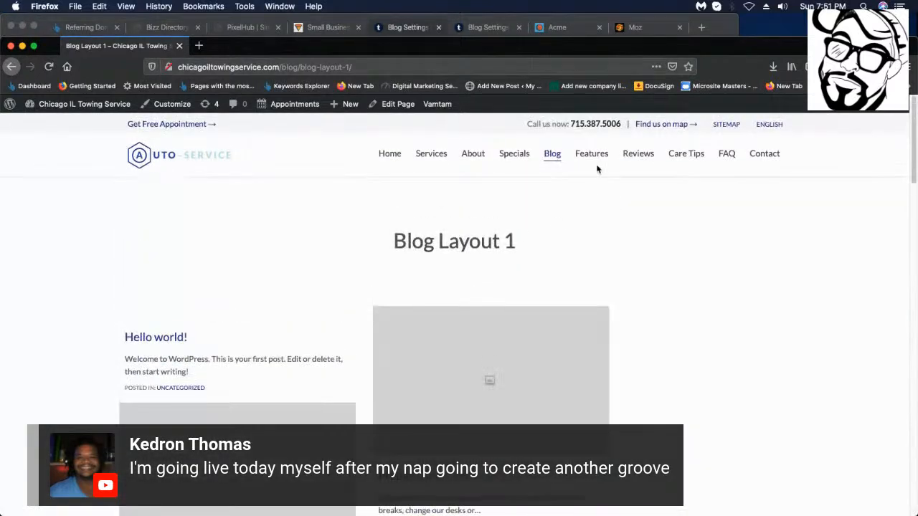
# Open the Specials page and scroll through its demo pricing content.
pyautogui.click(519, 159)
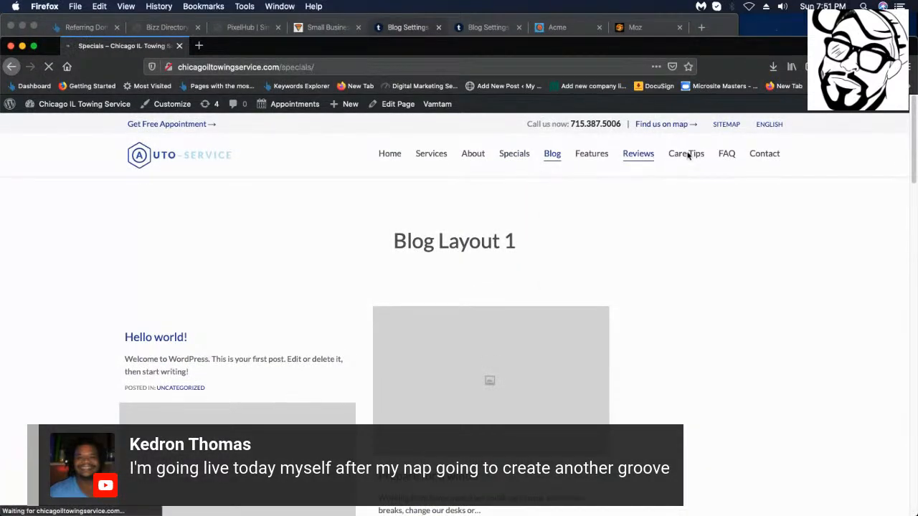
pyautogui.scroll(-15, 527, 262)
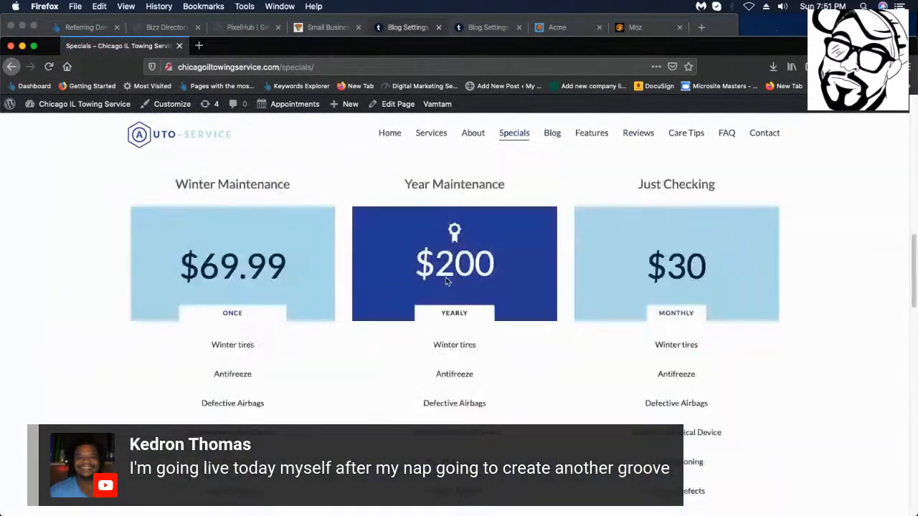
pyautogui.scroll(1, 442, 285)
pyautogui.scroll(-3, 440, 287)
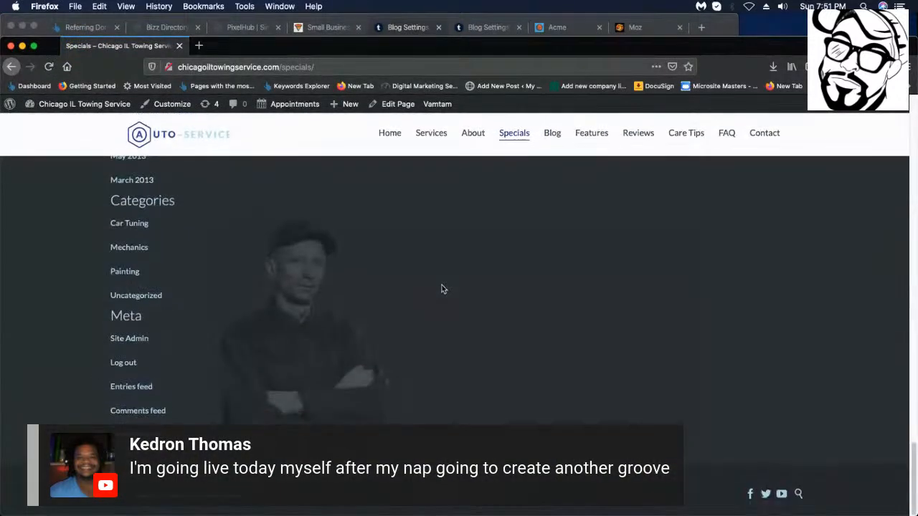
pyautogui.scroll(8, 433, 297)
pyautogui.scroll(15, 432, 301)
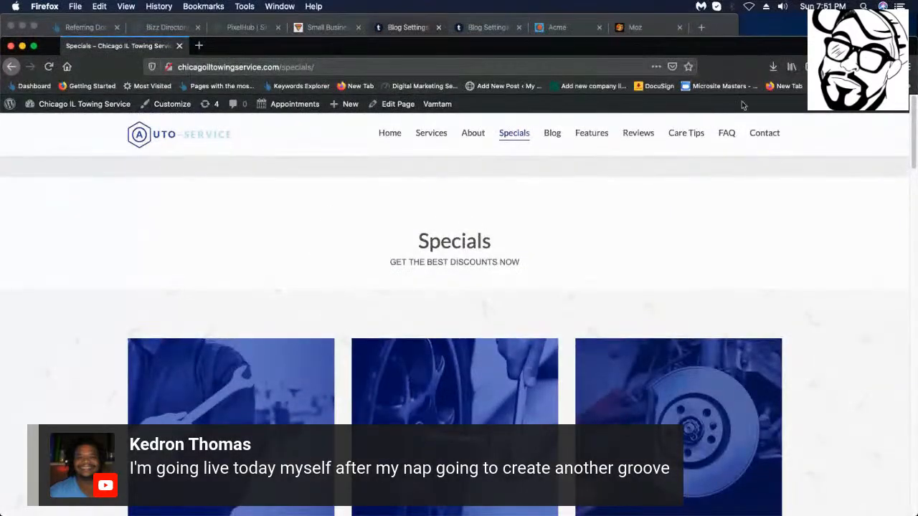
pyautogui.scroll(-2, 250, 122)
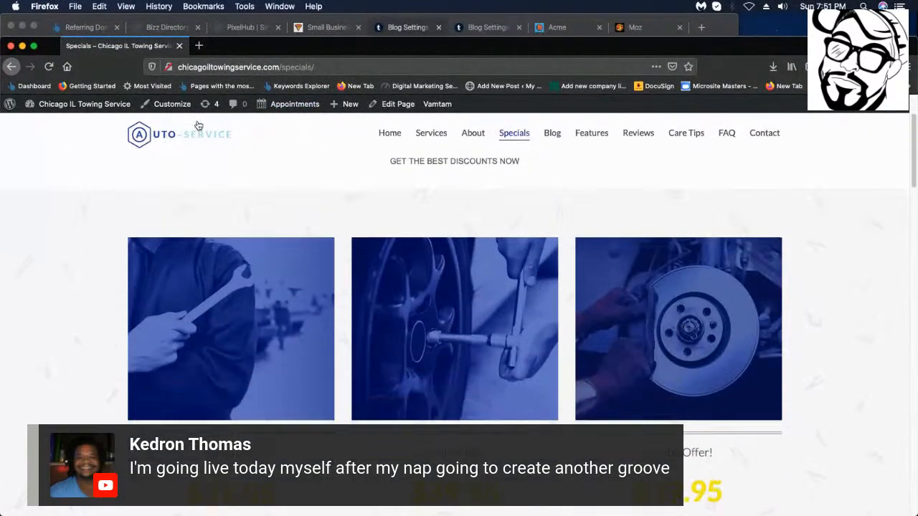
# Return to the site's home page and reopen the Specials page.
pyautogui.click(194, 141)
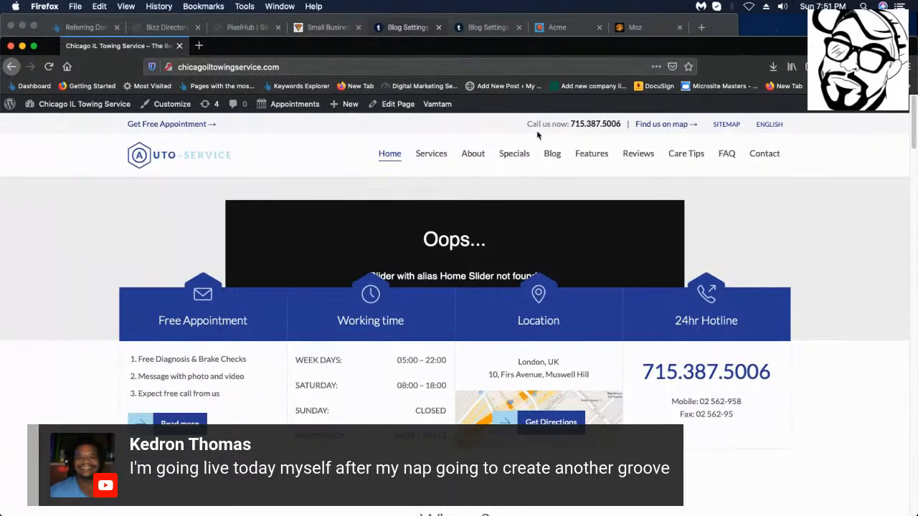
pyautogui.scroll(-3, 537, 136)
pyautogui.scroll(3, 544, 154)
pyautogui.click(514, 153)
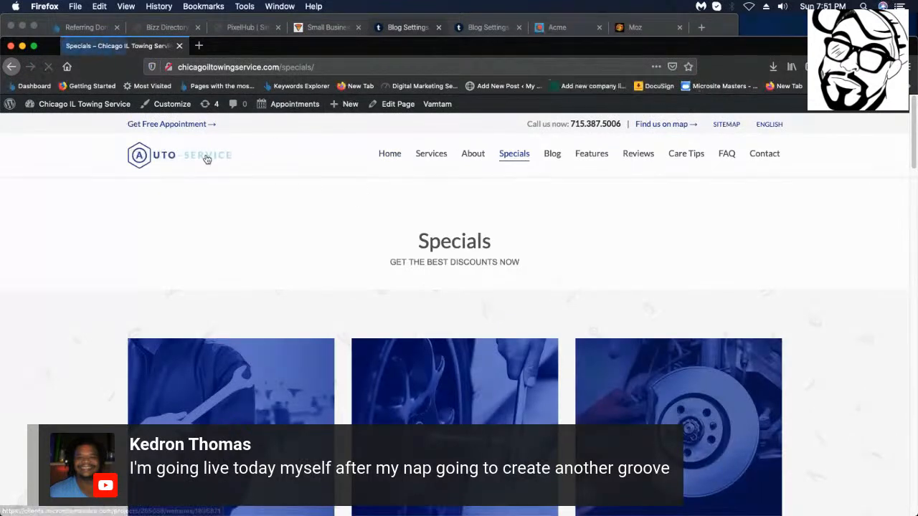
pyautogui.moveTo(64, 103)
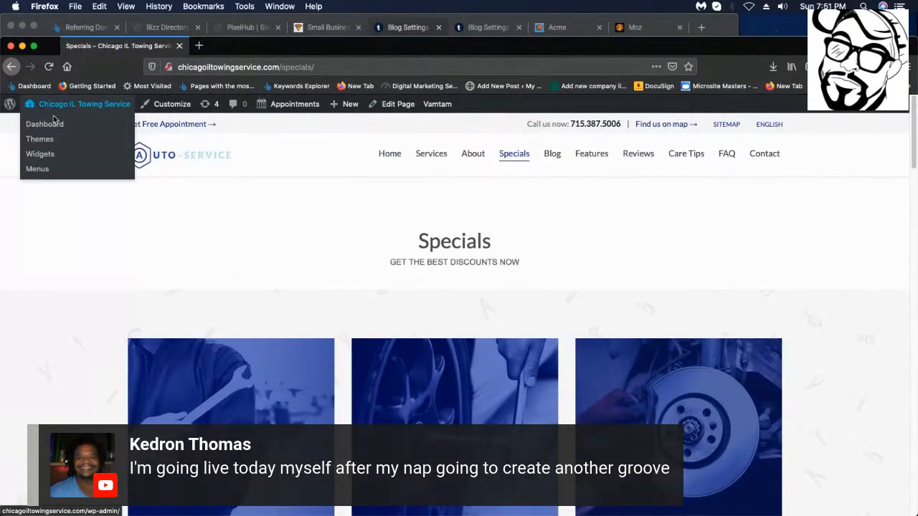
# Go to the admin Dashboard and open Pages > All Pages.
pyautogui.click(53, 125)
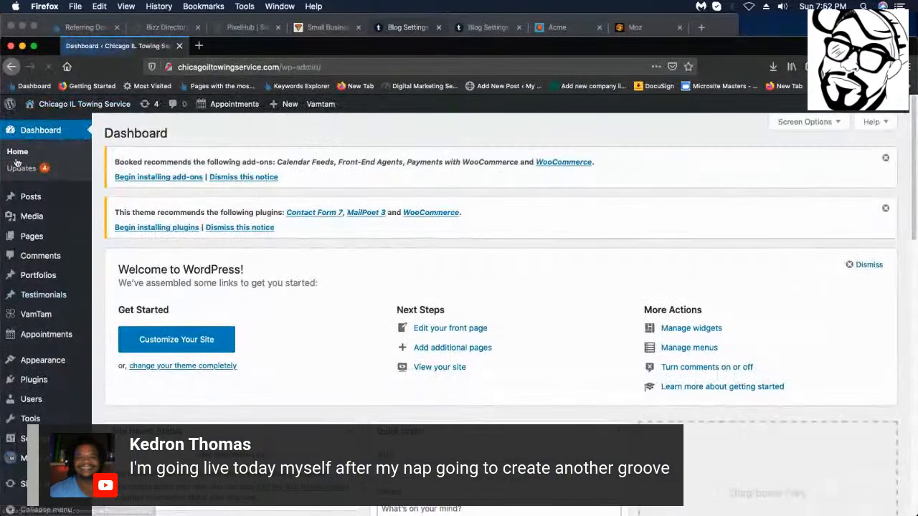
pyautogui.moveTo(83, 236)
pyautogui.click(130, 236)
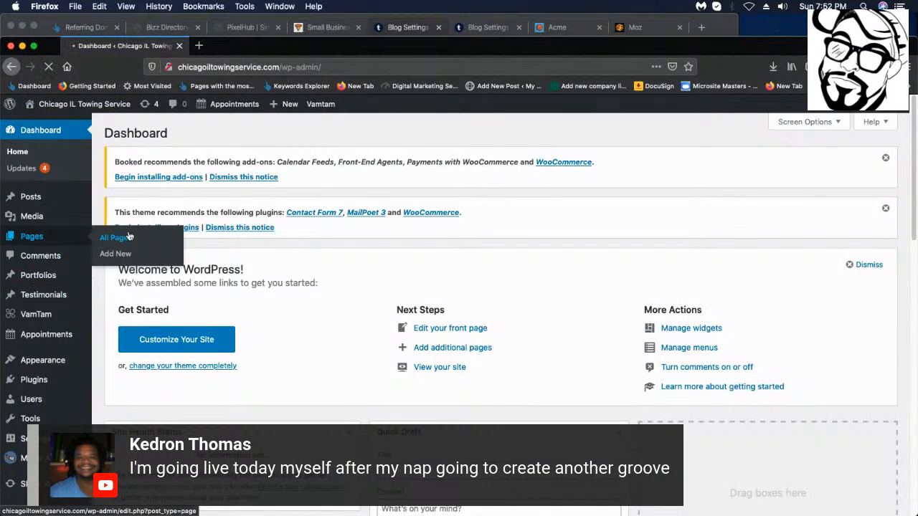
pyautogui.scroll(-10, 397, 315)
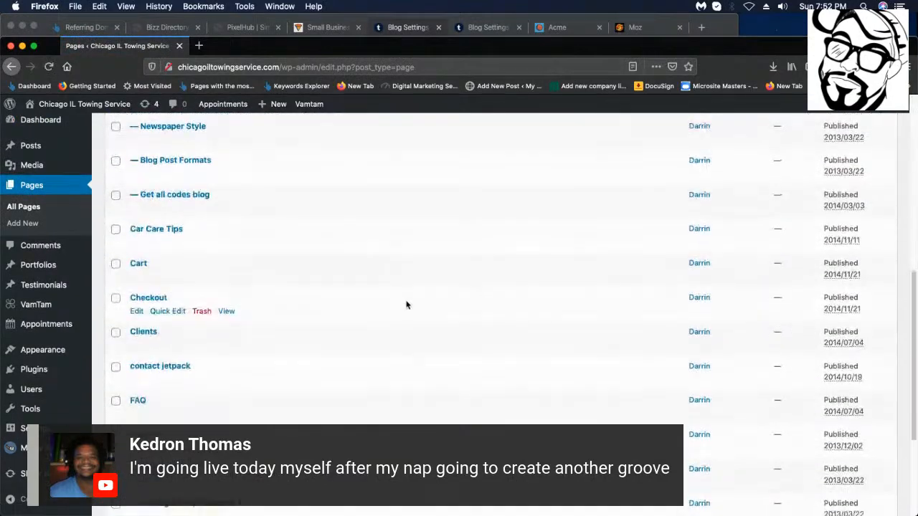
pyautogui.scroll(-5, 405, 304)
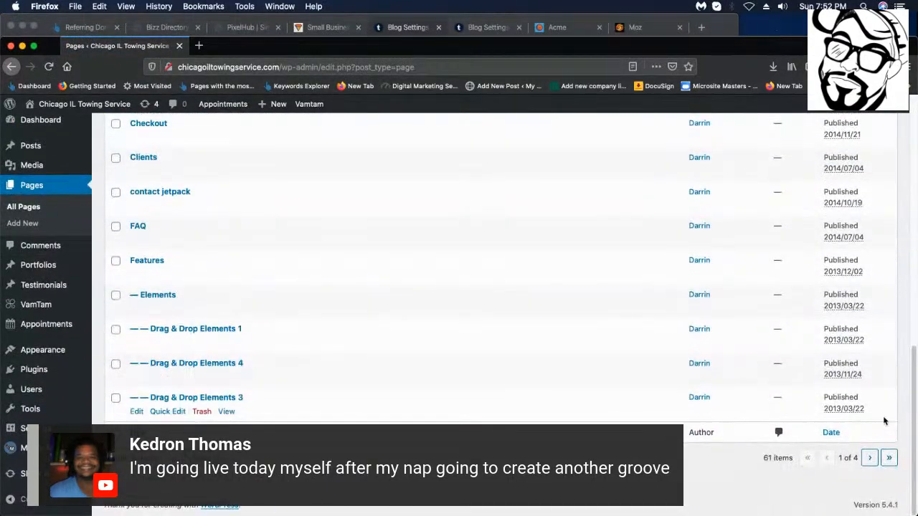
# Page forward through the 61-item pages list to page 3 of 4.
pyautogui.click(871, 459)
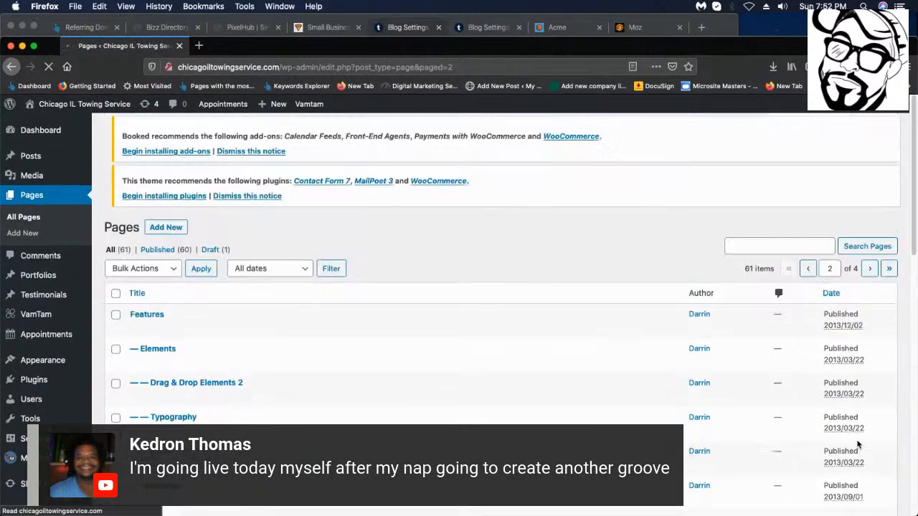
pyautogui.scroll(-10, 855, 442)
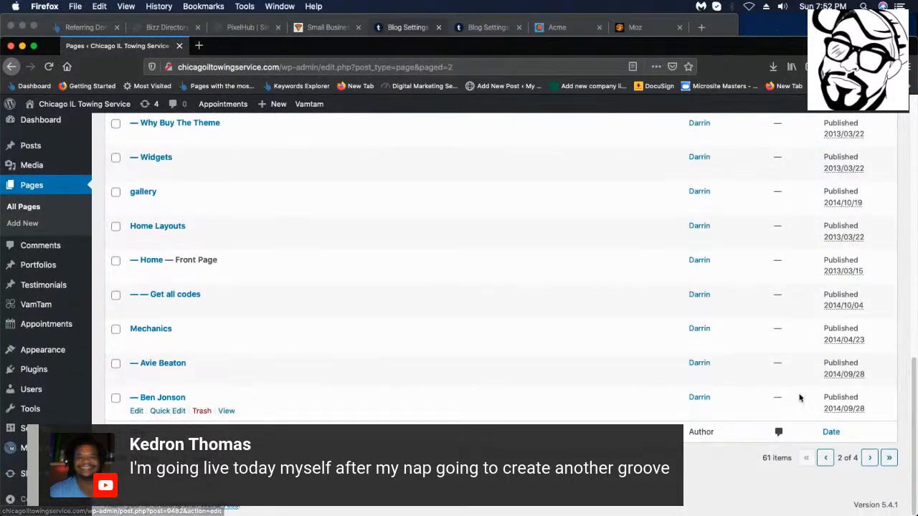
pyautogui.scroll(5, 540, 408)
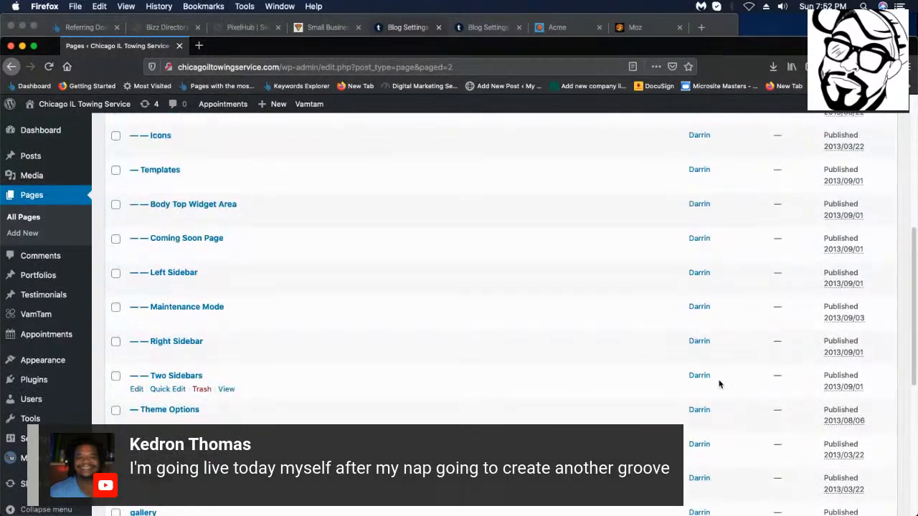
pyautogui.scroll(-4, 876, 466)
pyautogui.scroll(-1, 876, 466)
pyautogui.click(870, 457)
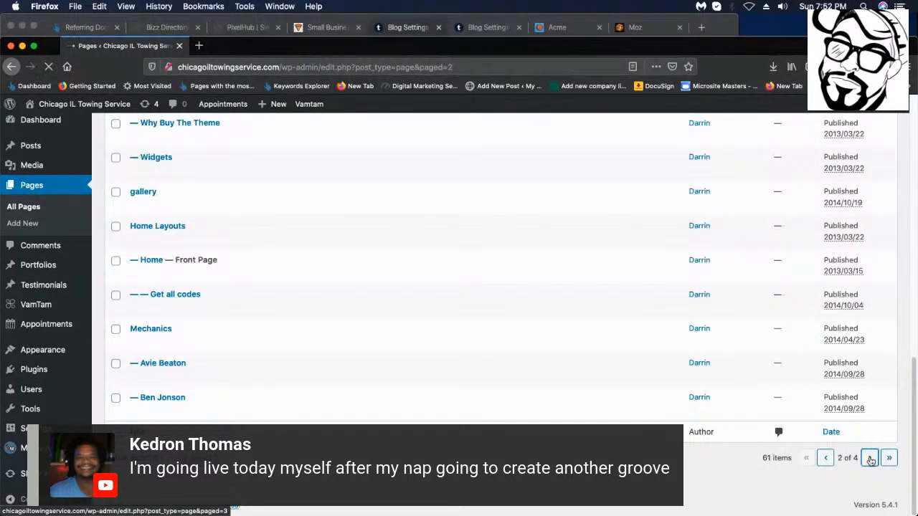
pyautogui.scroll(-6, 869, 460)
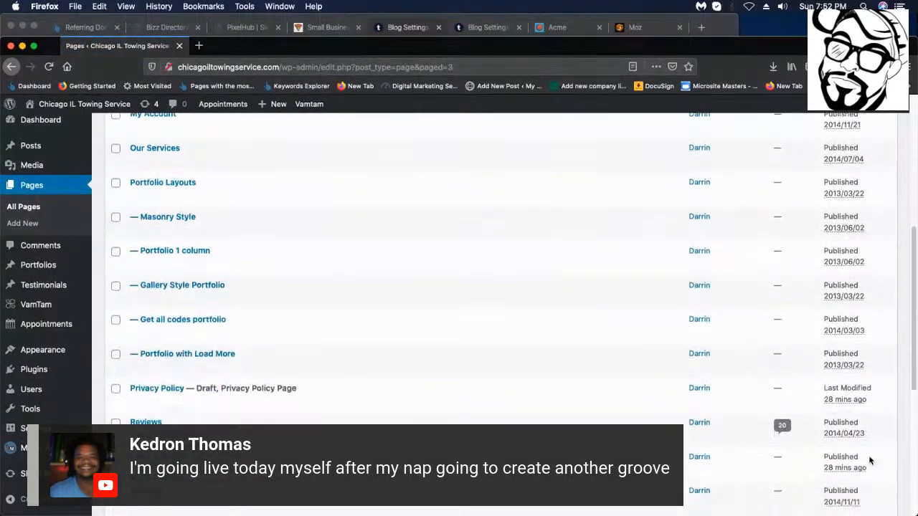
pyautogui.scroll(-5, 868, 460)
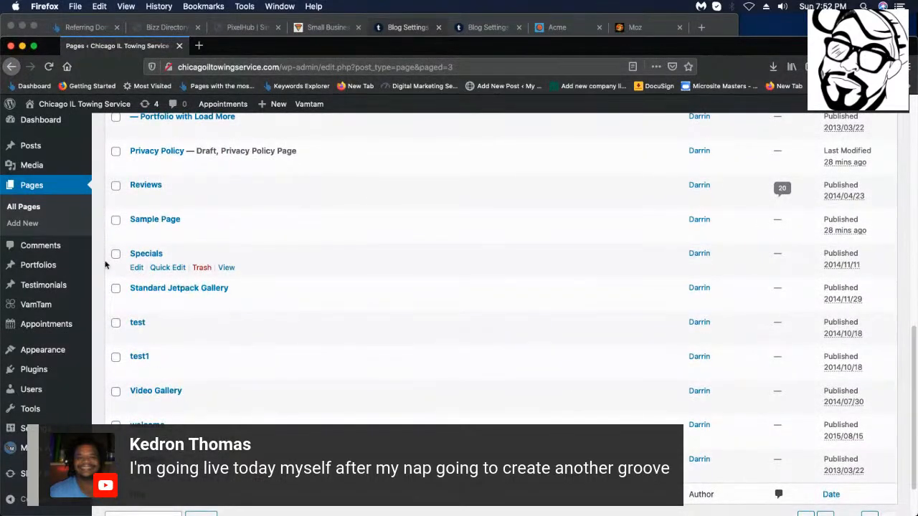
# Tick Specials, Reviews, Portfolio with Load More, test, test1 and Video Gallery.
pyautogui.moveTo(95, 260)
pyautogui.click(115, 254)
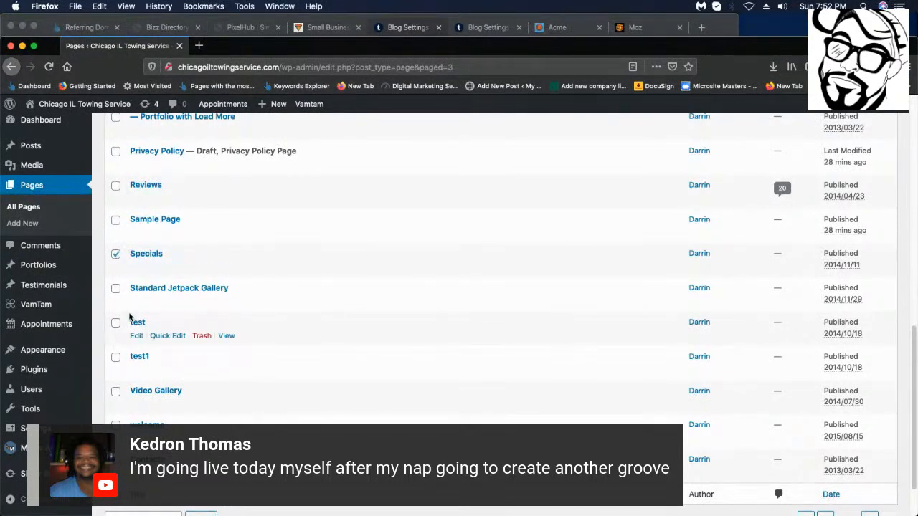
pyautogui.click(115, 186)
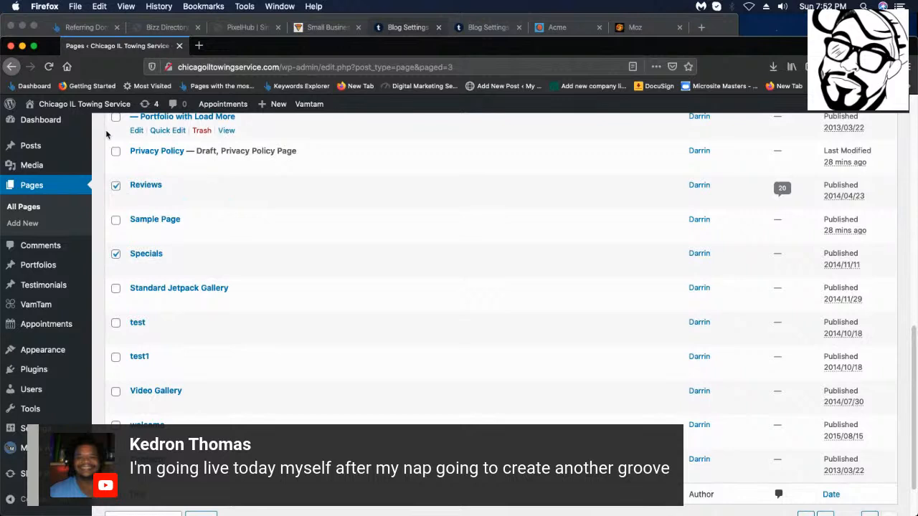
pyautogui.moveTo(122, 110)
pyautogui.click(116, 117)
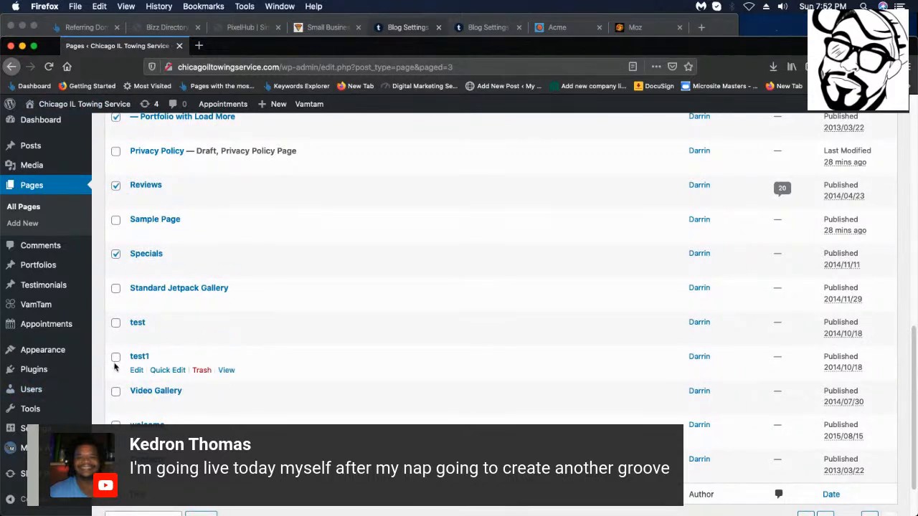
pyautogui.click(115, 323)
pyautogui.click(116, 357)
pyautogui.click(116, 391)
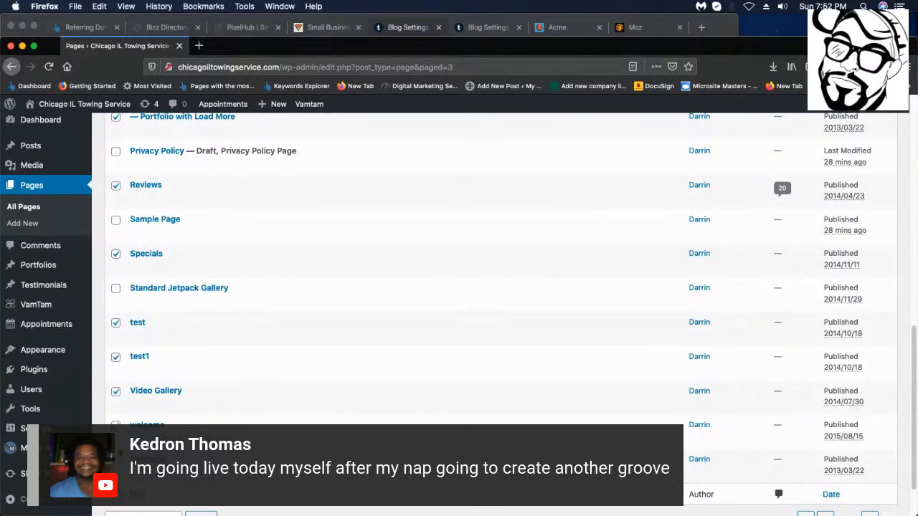
# Also tick Standard Jetpack Gallery, Sample Page, two portfolio pages, two team member pages and Mechanics.
pyautogui.scroll(-2, 129, 276)
pyautogui.click(116, 253)
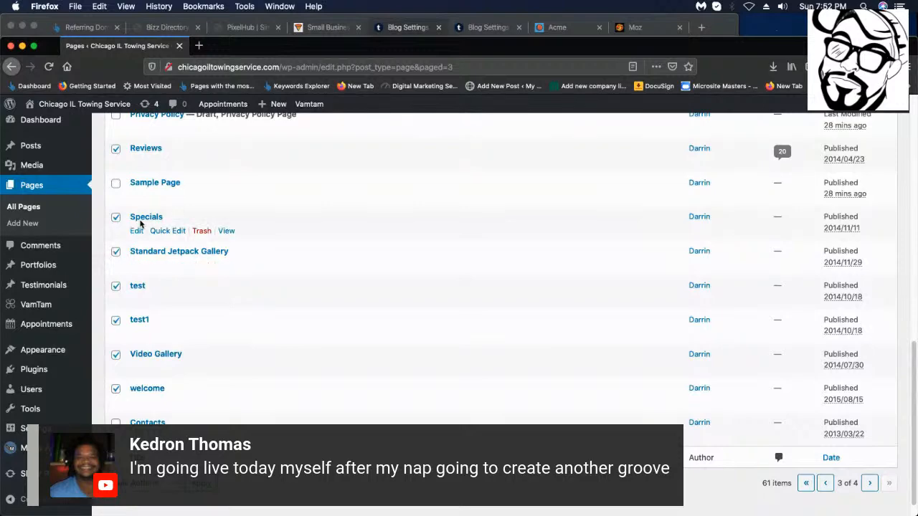
pyautogui.scroll(3, 116, 233)
pyautogui.click(115, 241)
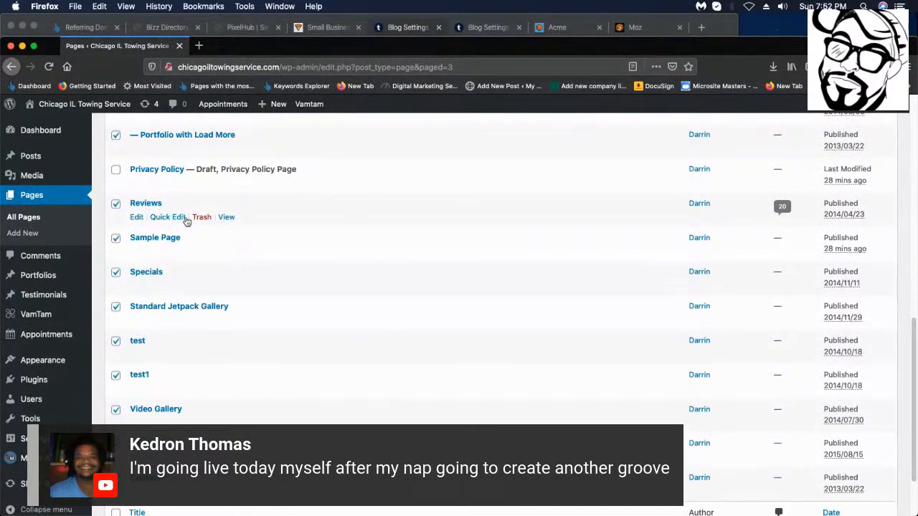
pyautogui.scroll(8, 113, 229)
pyautogui.click(115, 215)
pyautogui.click(115, 248)
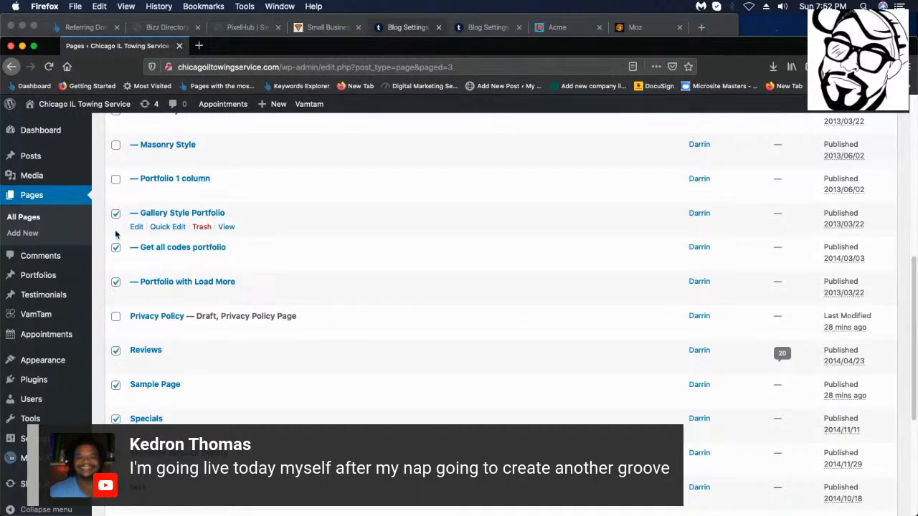
pyautogui.scroll(12, 115, 237)
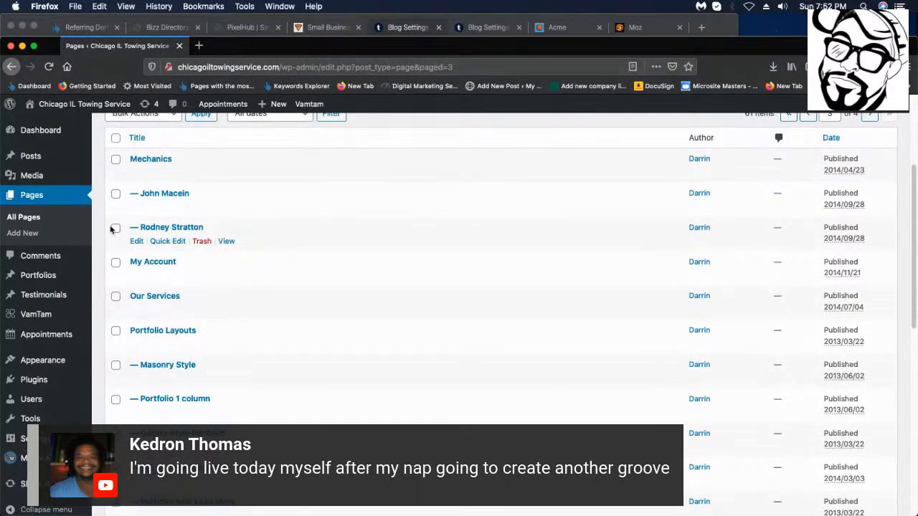
pyautogui.click(115, 228)
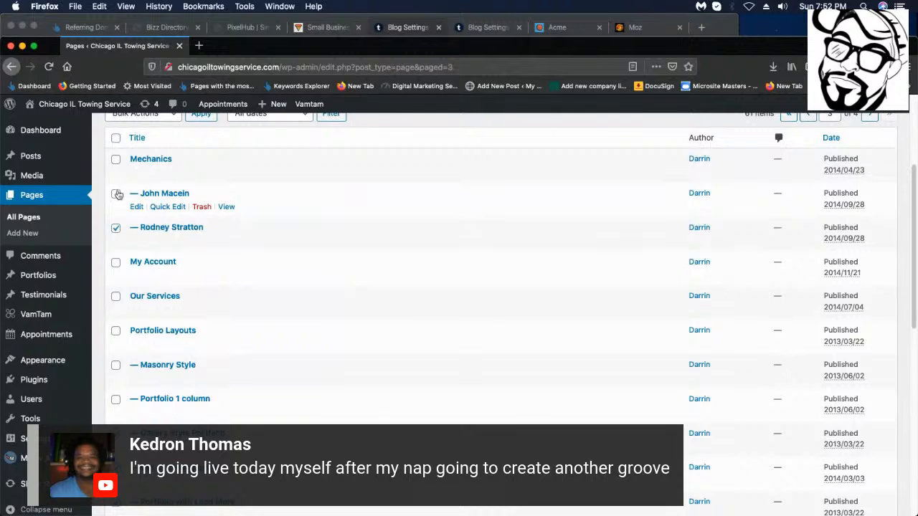
pyautogui.click(116, 194)
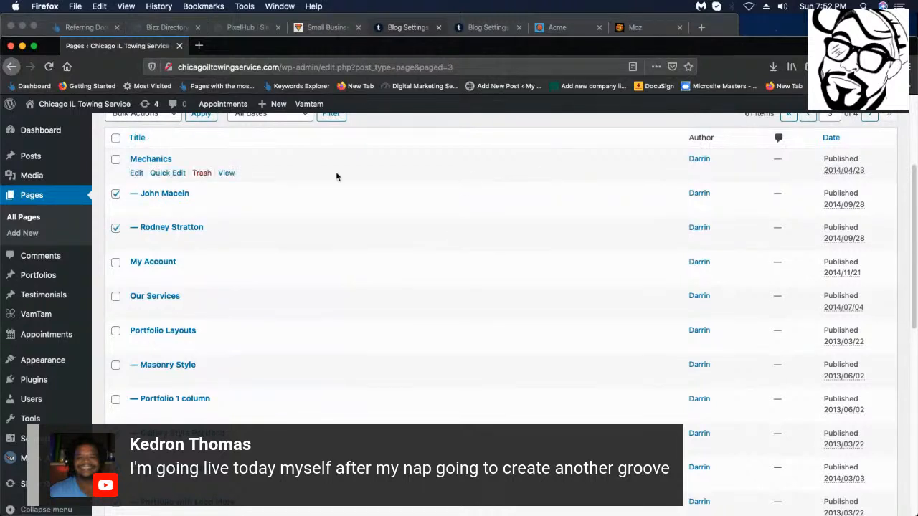
pyautogui.click(116, 160)
pyautogui.scroll(3, 825, 158)
pyautogui.scroll(-15, 880, 221)
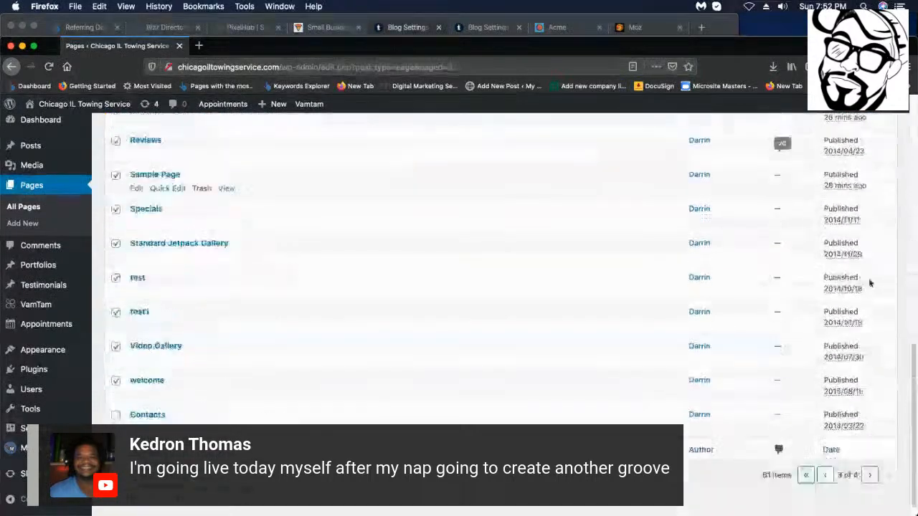
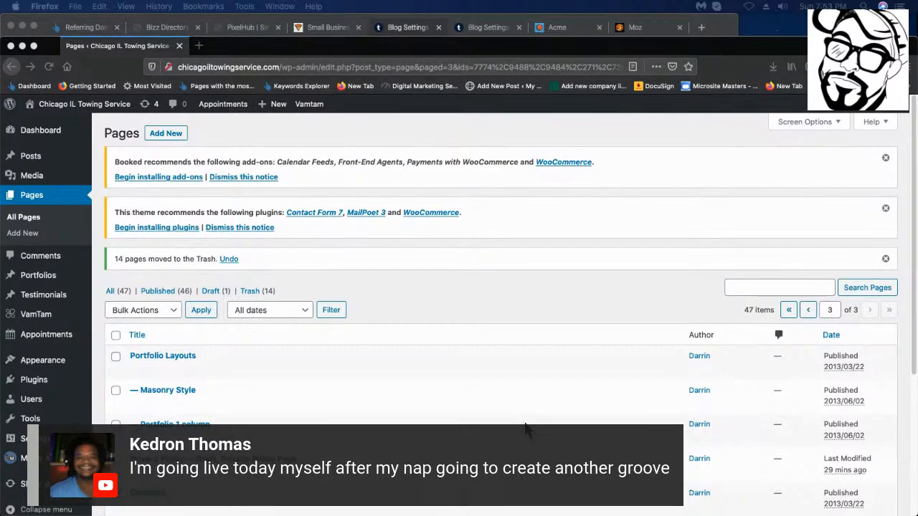
# Filter the Pages list to Published and select every page.
pyautogui.scroll(-2, 352, 403)
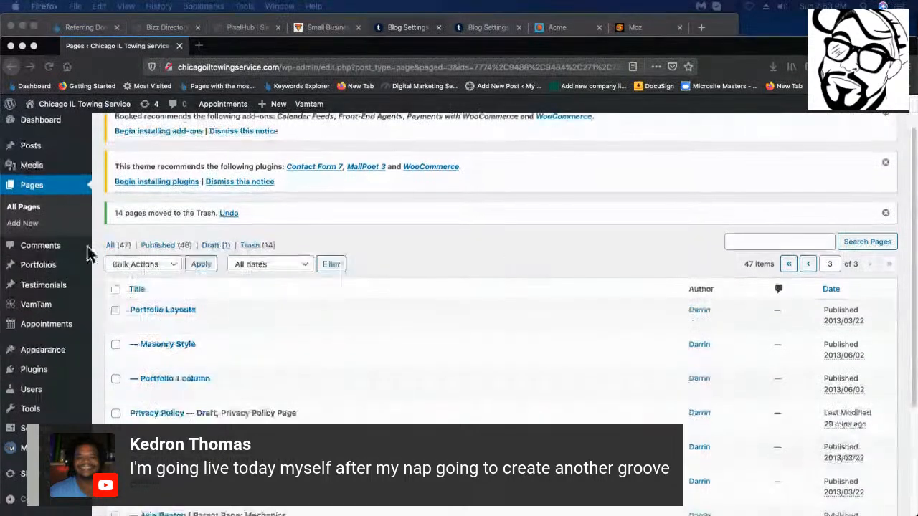
pyautogui.click(162, 244)
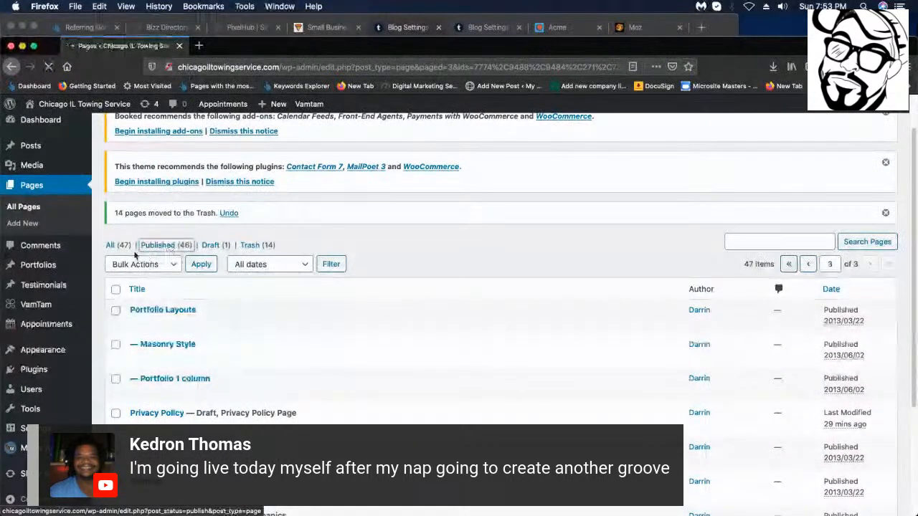
pyautogui.scroll(-2, 182, 213)
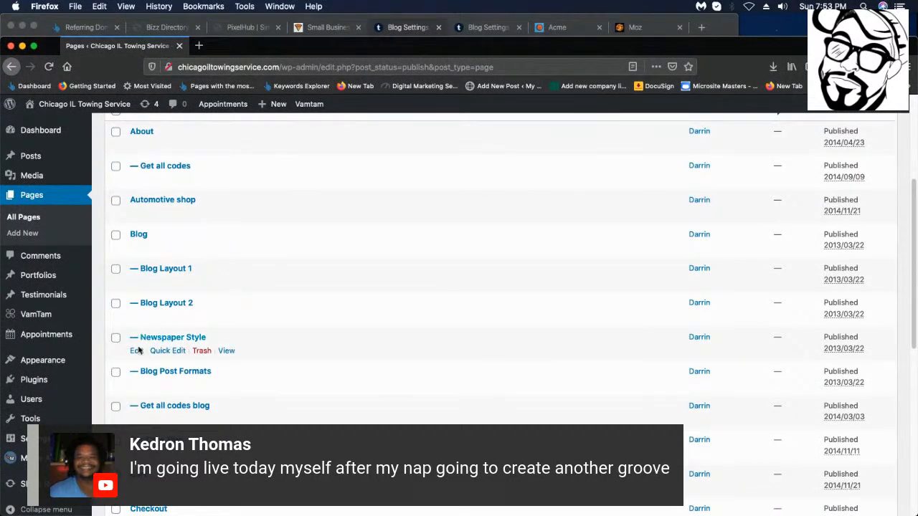
pyautogui.scroll(-5, 138, 350)
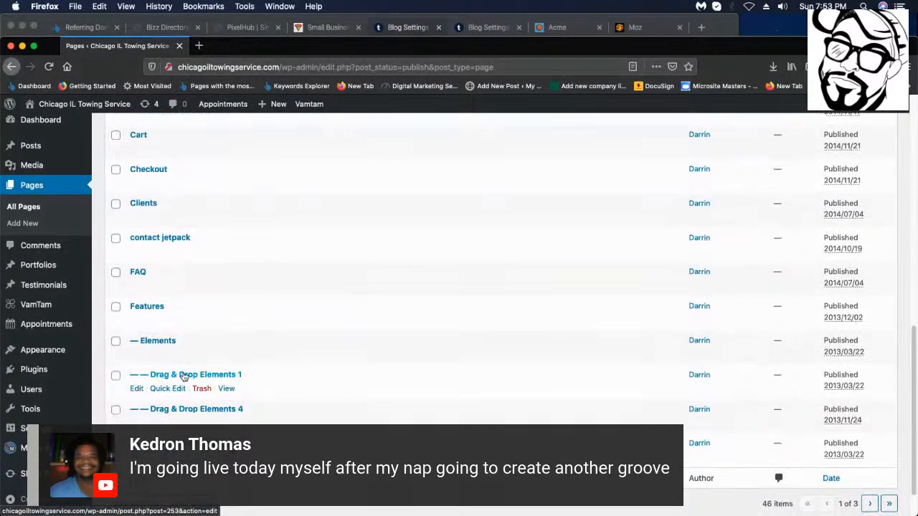
pyautogui.scroll(7, 140, 326)
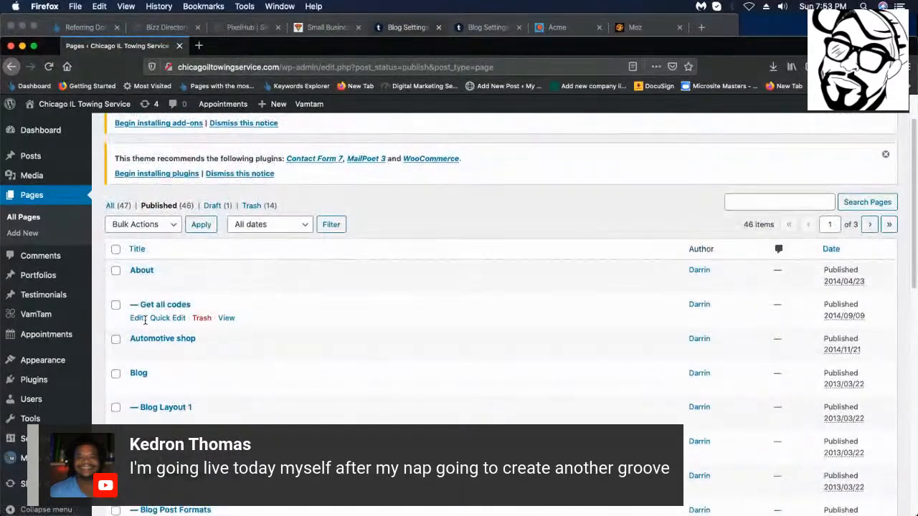
pyautogui.scroll(2, 145, 320)
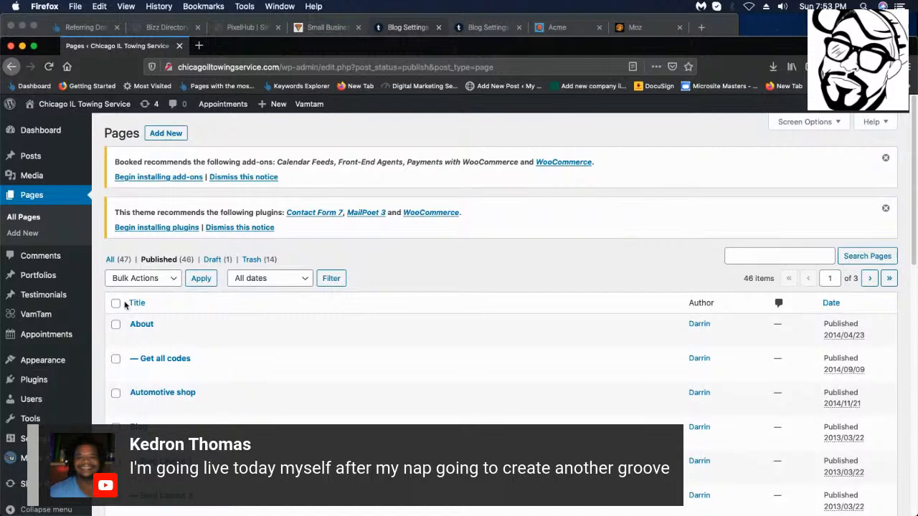
pyautogui.click(117, 304)
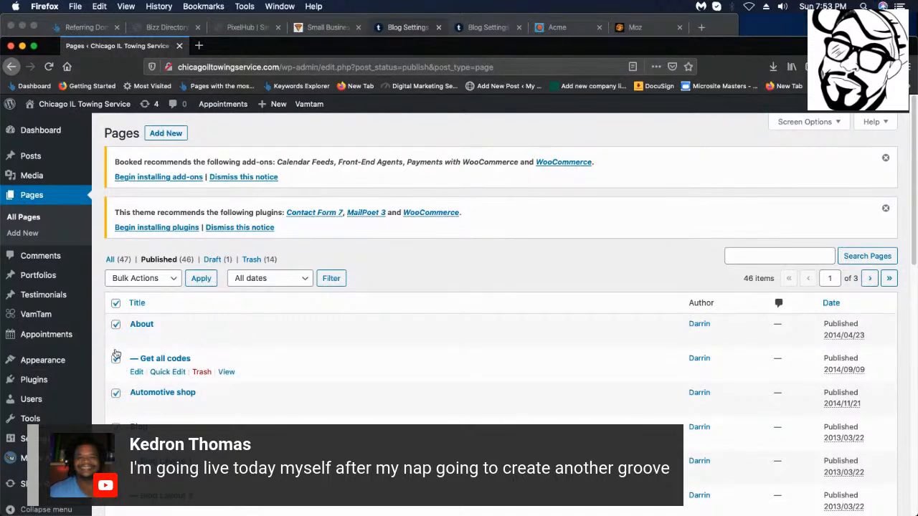
# Uncheck About, Blog Layout 1, Newspaper Style and FAQ to keep them.
pyautogui.click(115, 325)
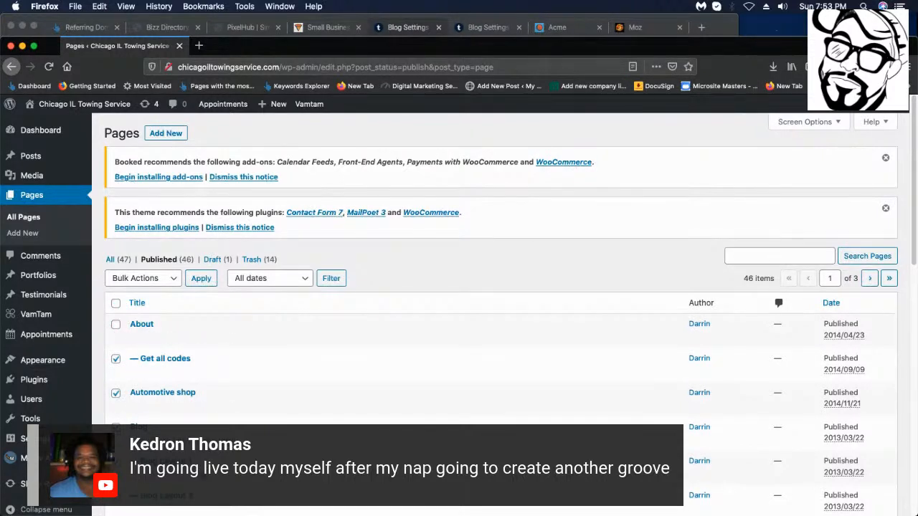
pyautogui.scroll(-5, 126, 305)
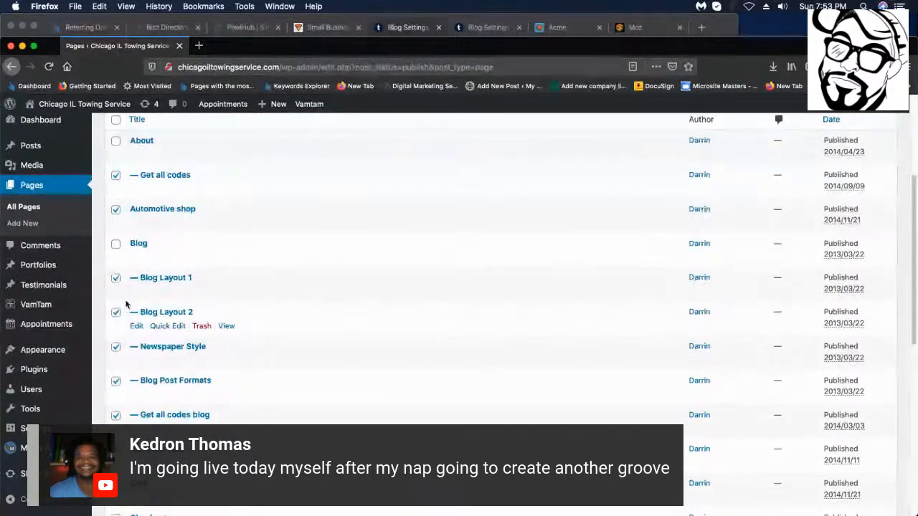
pyautogui.click(115, 278)
pyautogui.click(116, 347)
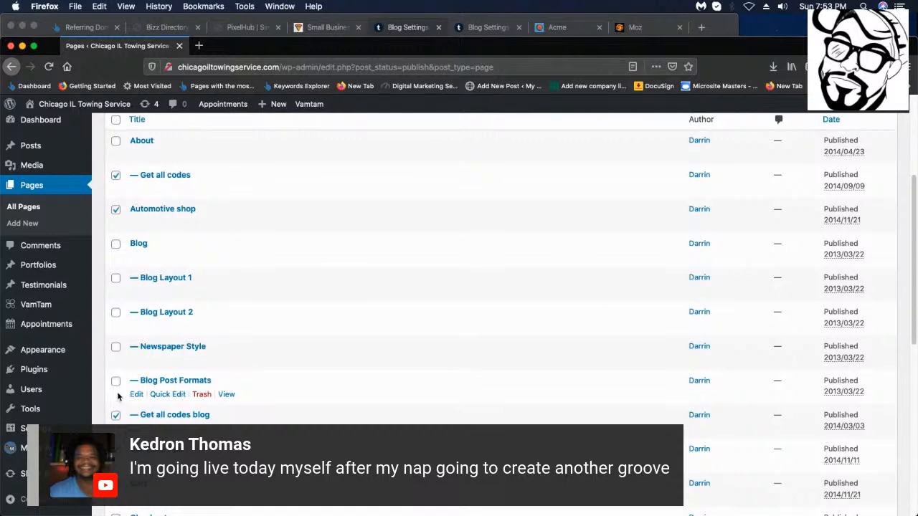
pyautogui.scroll(-1, 121, 395)
pyautogui.scroll(-5, 143, 413)
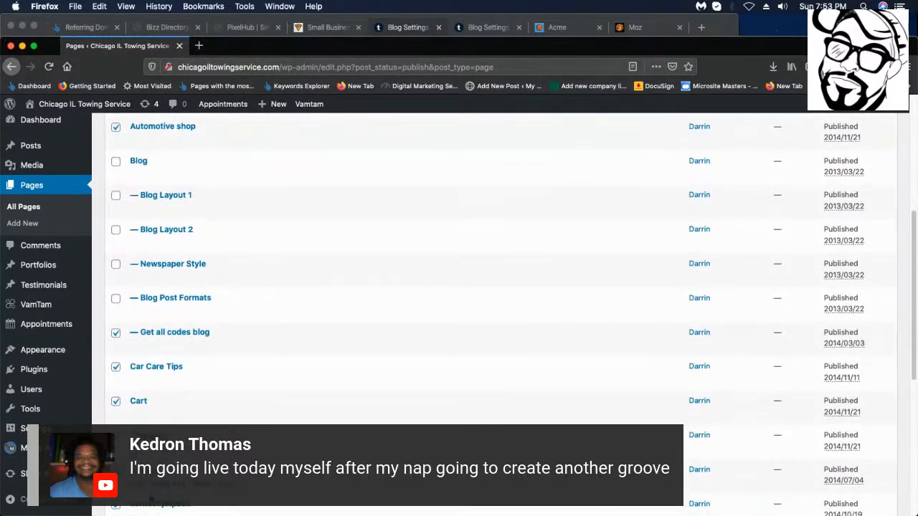
pyautogui.scroll(-7, 144, 437)
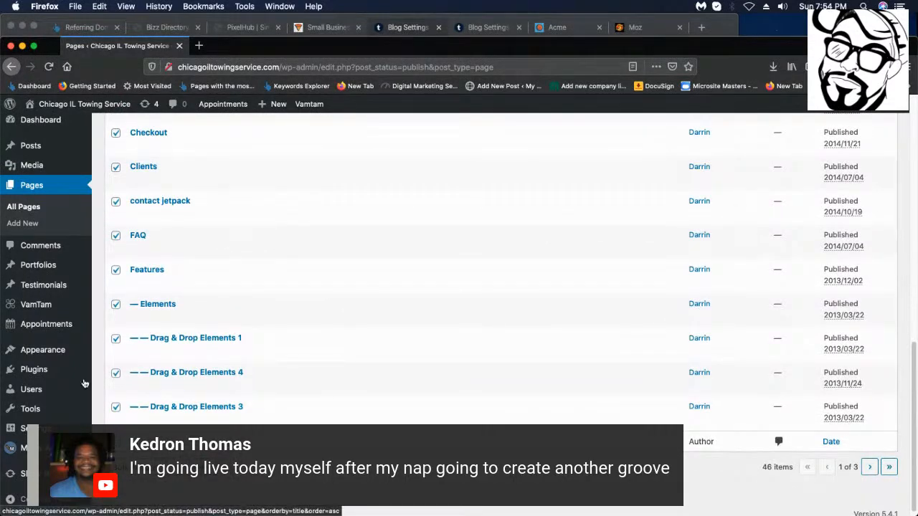
pyautogui.click(115, 237)
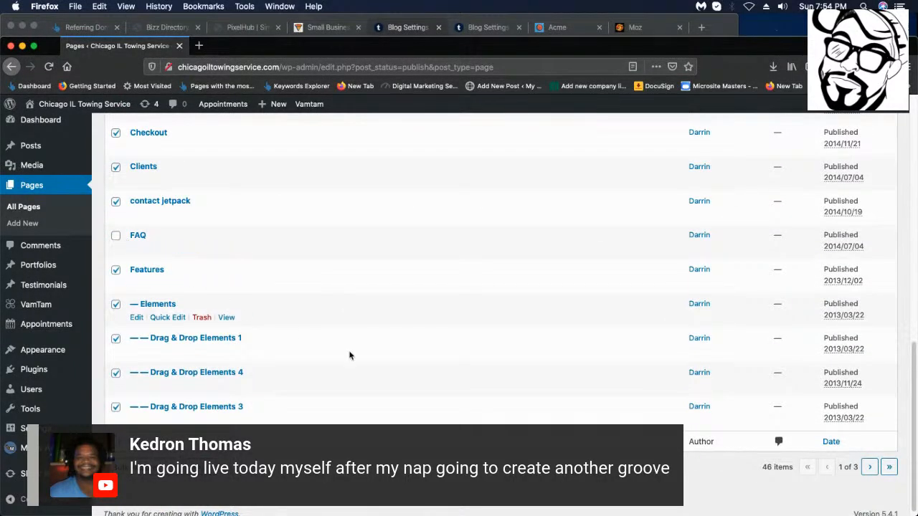
pyautogui.scroll(10, 182, 420)
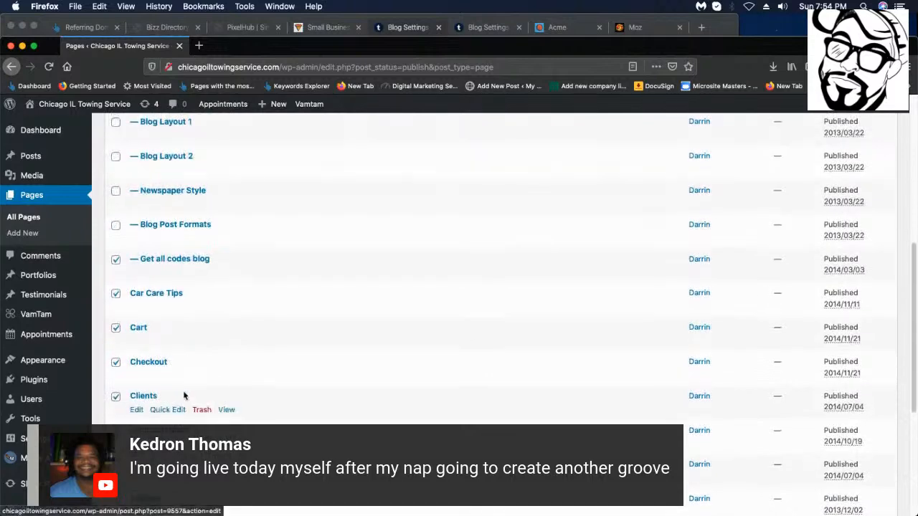
pyautogui.scroll(3, 189, 380)
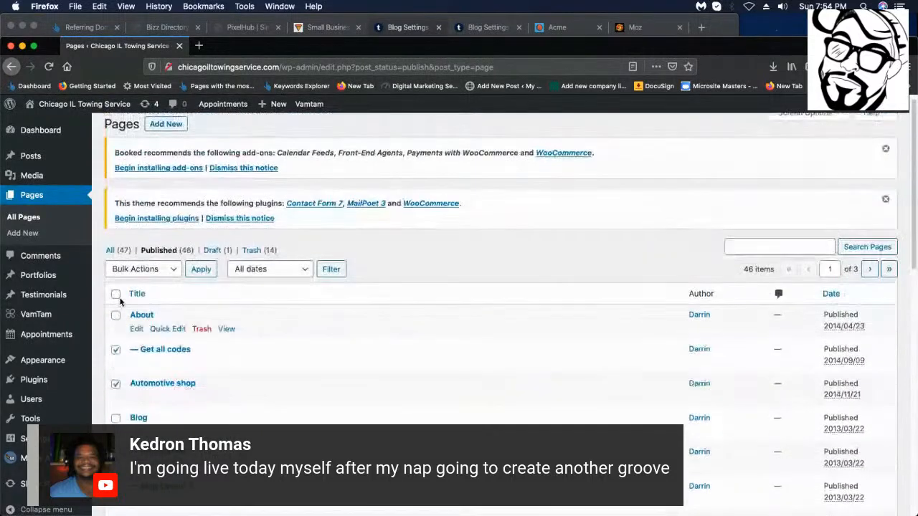
# Move the remaining selected pages to the Trash with Bulk Actions.
pyautogui.click(147, 270)
pyautogui.click(162, 290)
pyautogui.click(203, 271)
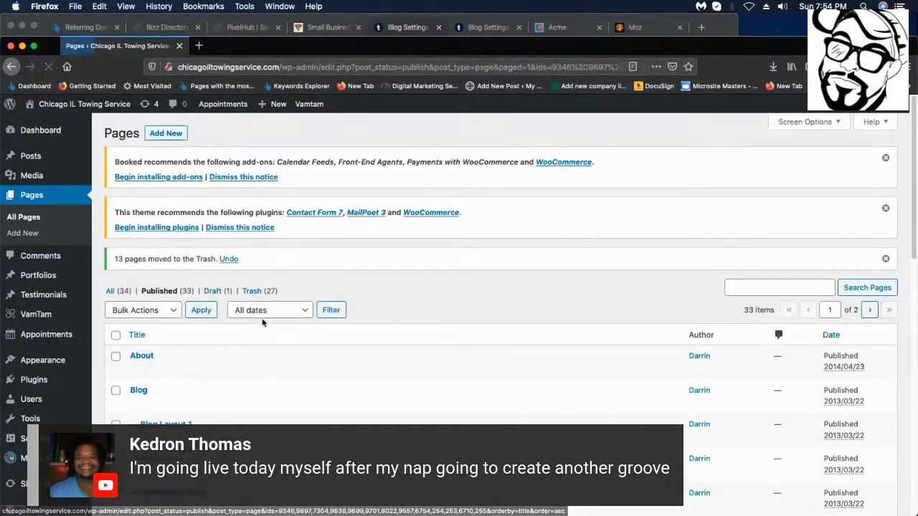
# Uncheck About, Blog, Blog Layout 2, Blog Post Formats and FAQ to keep them.
pyautogui.scroll(-5, 263, 319)
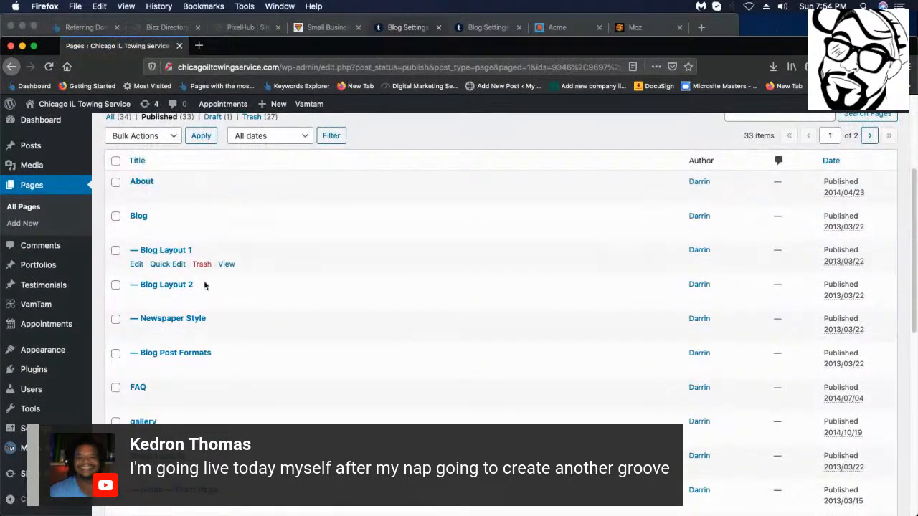
pyautogui.scroll(-5, 133, 301)
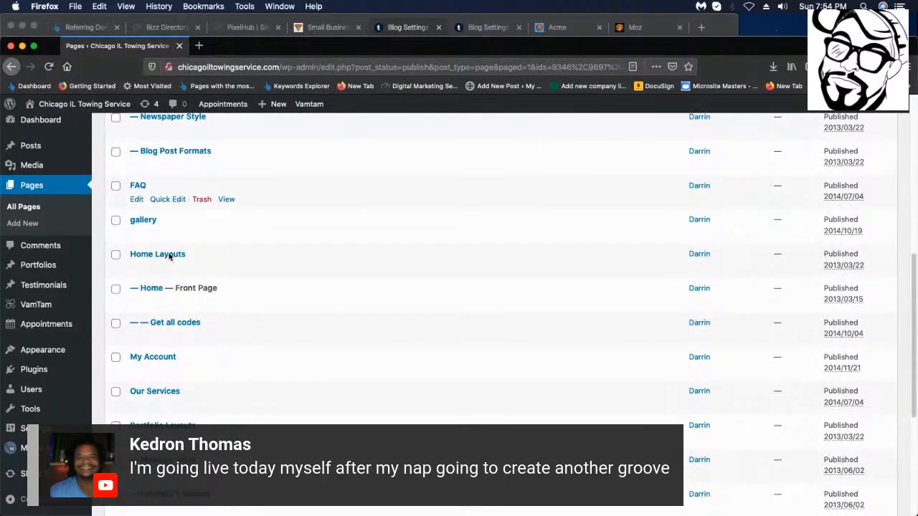
pyautogui.scroll(6, 150, 240)
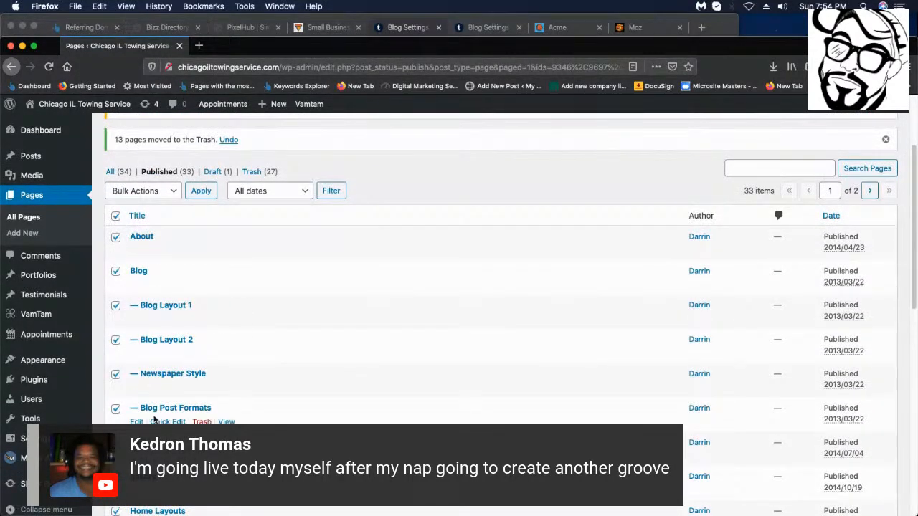
pyautogui.scroll(-3, 154, 420)
pyautogui.click(116, 136)
pyautogui.click(115, 172)
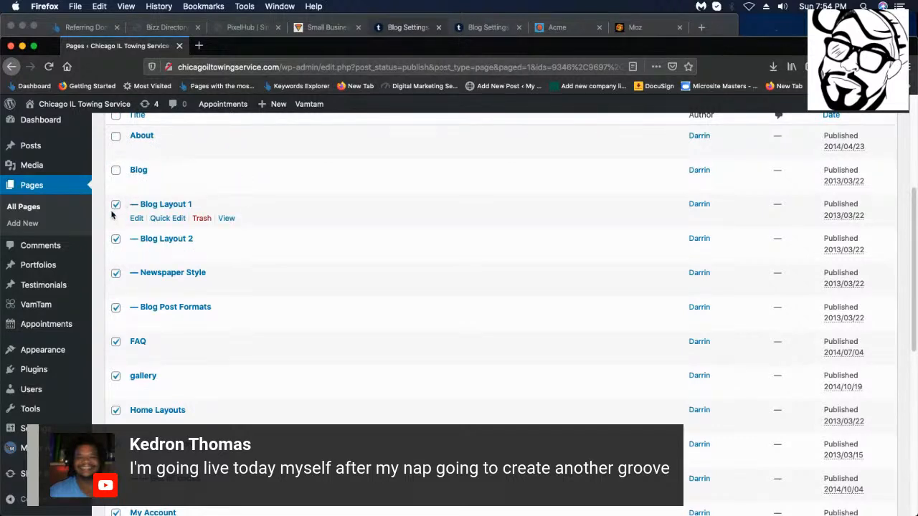
pyautogui.click(116, 239)
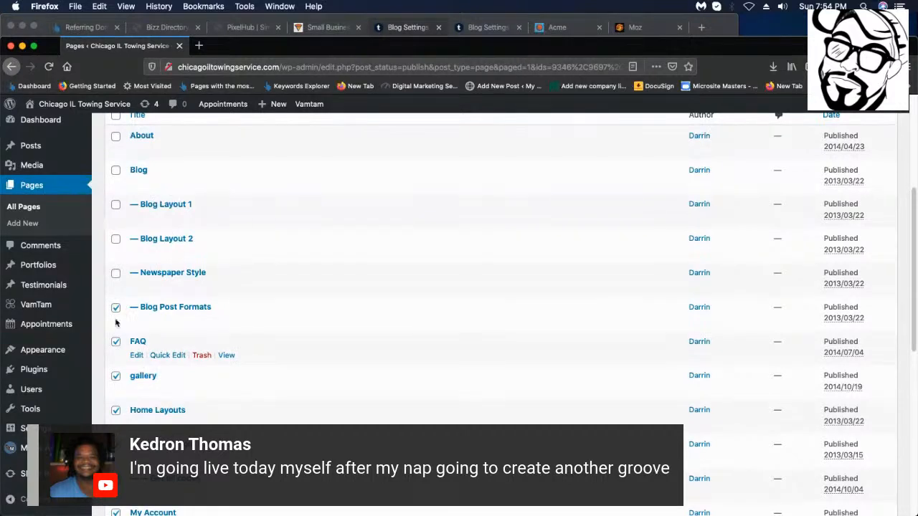
pyautogui.click(115, 309)
pyautogui.click(116, 342)
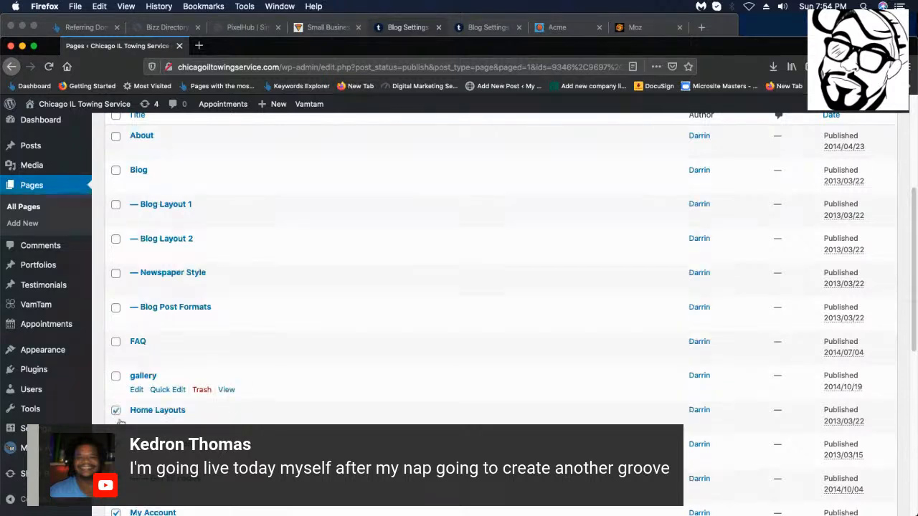
# Add Home Layouts and Get all codes, then trash the ten selected pages.
pyautogui.click(115, 410)
pyautogui.scroll(-3, 132, 380)
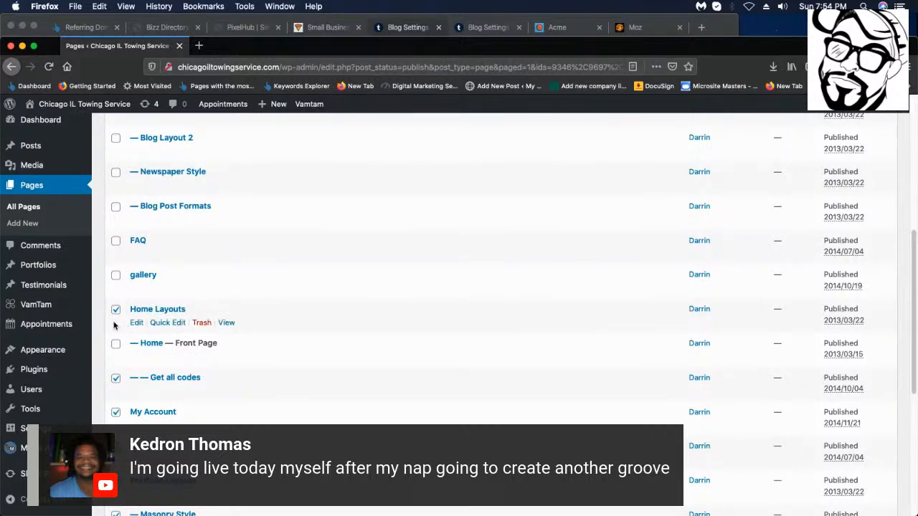
pyautogui.click(114, 378)
pyautogui.scroll(-7, 120, 391)
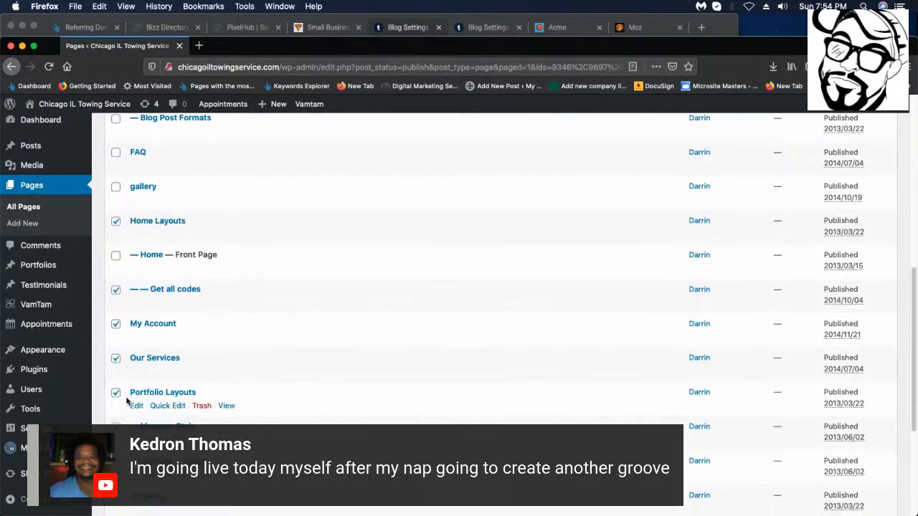
pyautogui.scroll(-1, 126, 400)
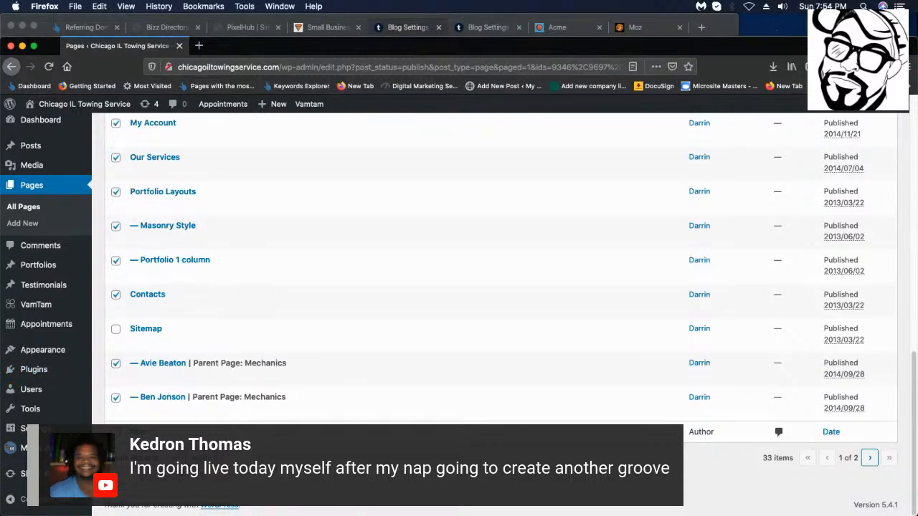
pyautogui.click(200, 457)
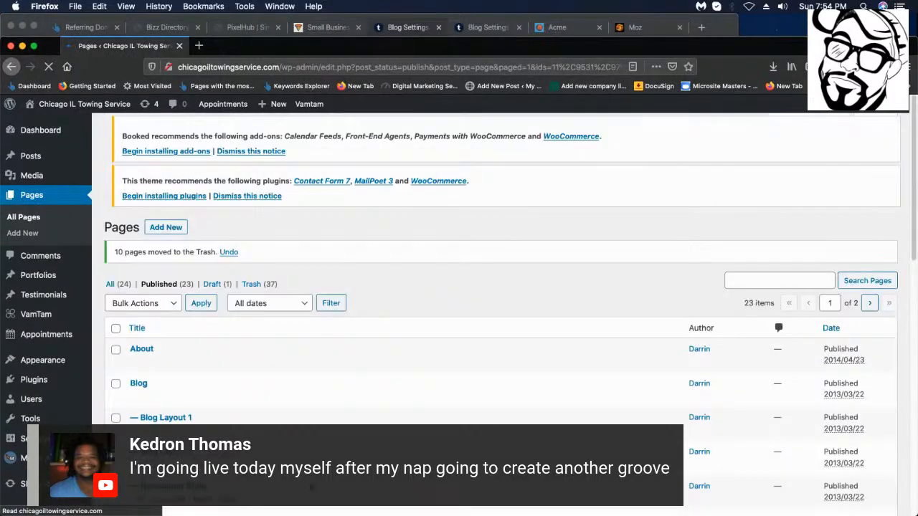
# Trash the Body Top Widget Area, Left Sidebar, Two Sidebars and Templates pages.
pyautogui.scroll(-10, 282, 322)
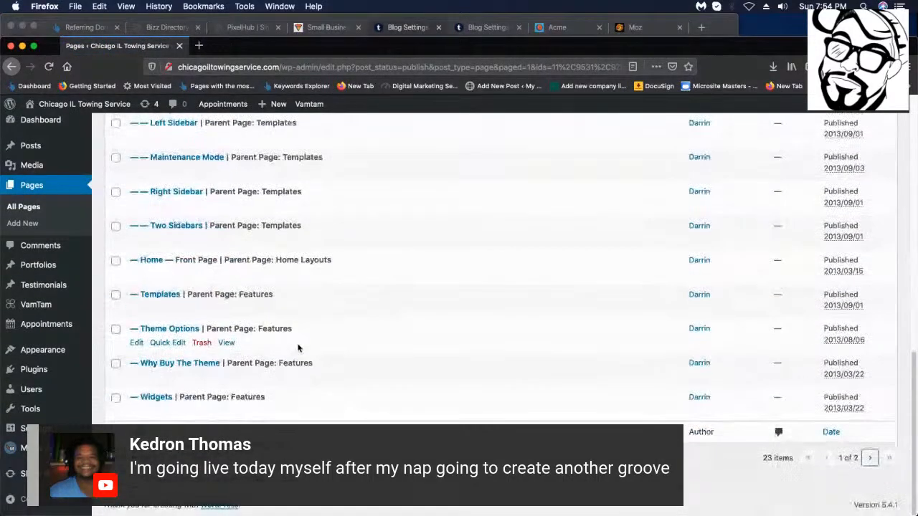
pyautogui.scroll(4, 313, 335)
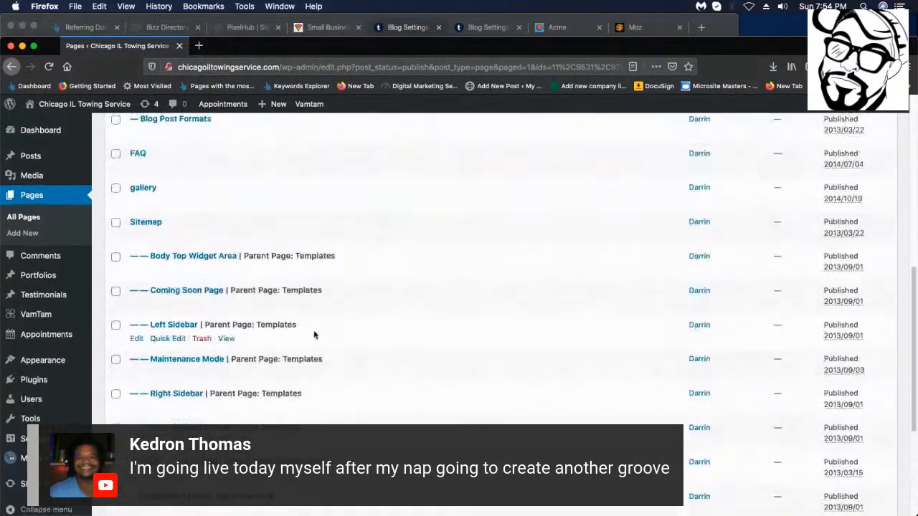
pyautogui.click(116, 258)
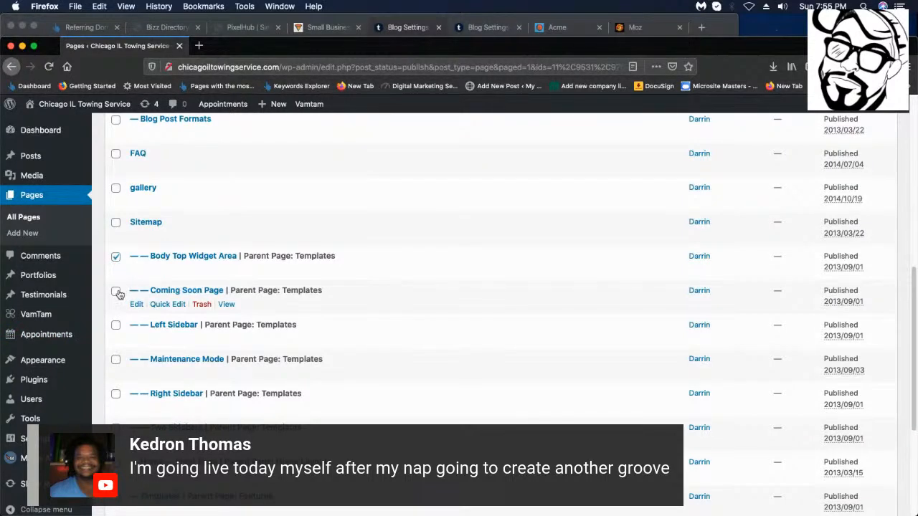
pyautogui.click(116, 325)
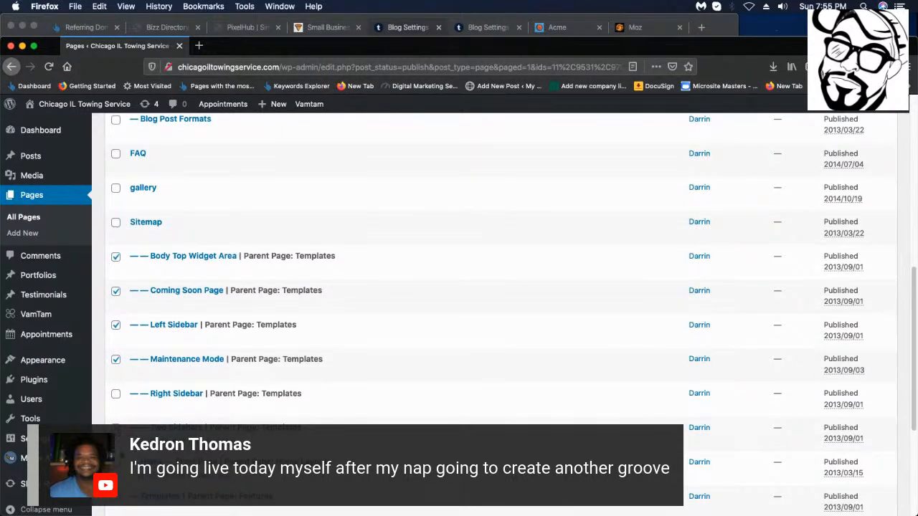
pyautogui.scroll(-2, 459, 287)
pyautogui.click(116, 345)
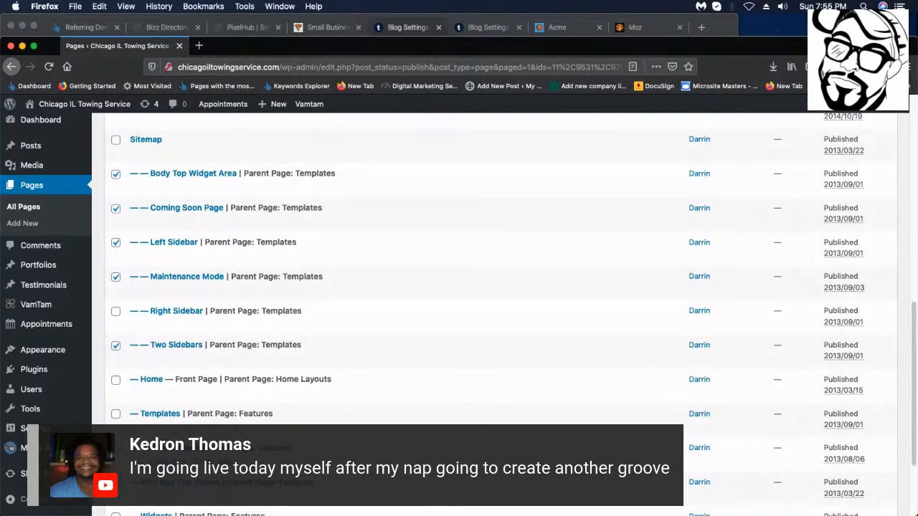
pyautogui.scroll(-2, 122, 420)
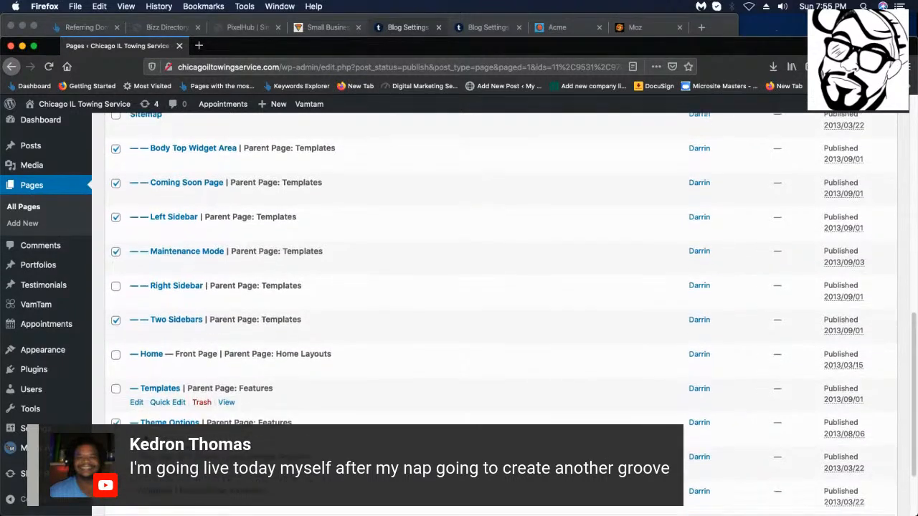
pyautogui.click(115, 360)
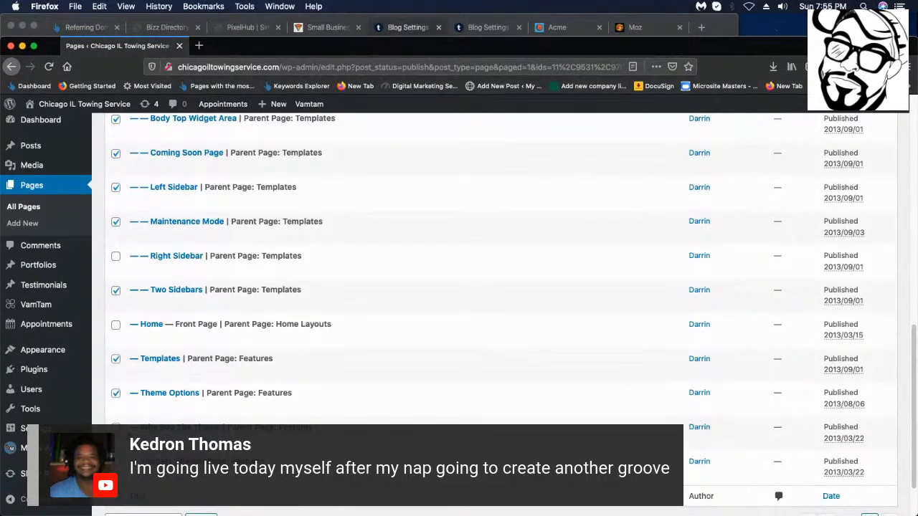
pyautogui.scroll(-2, 459, 286)
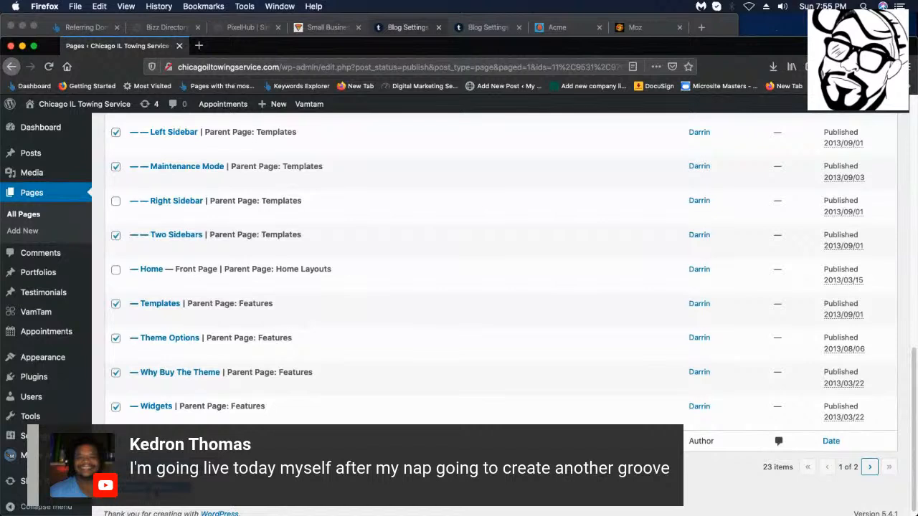
pyautogui.click(195, 467)
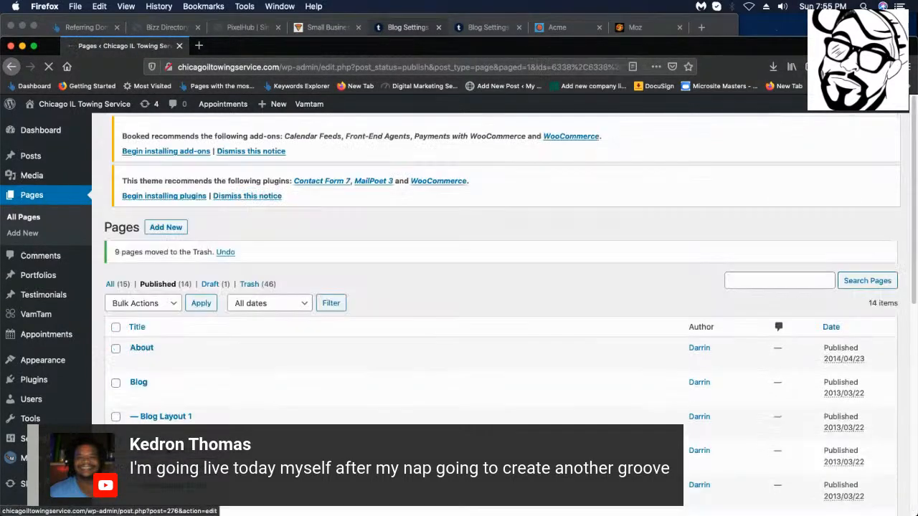
# Trash the Right Sidebar and Typography demo pages as well.
pyautogui.scroll(-2, 111, 330)
pyautogui.scroll(-8, 111, 329)
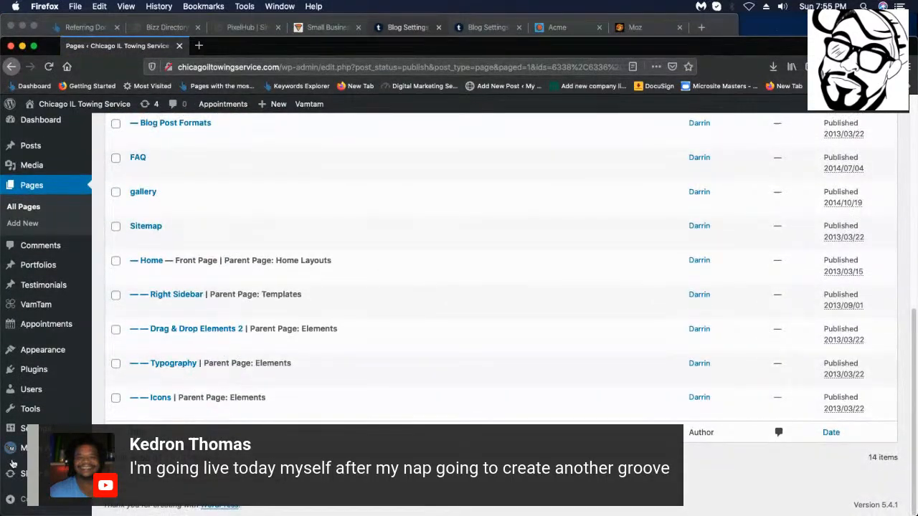
pyautogui.click(115, 296)
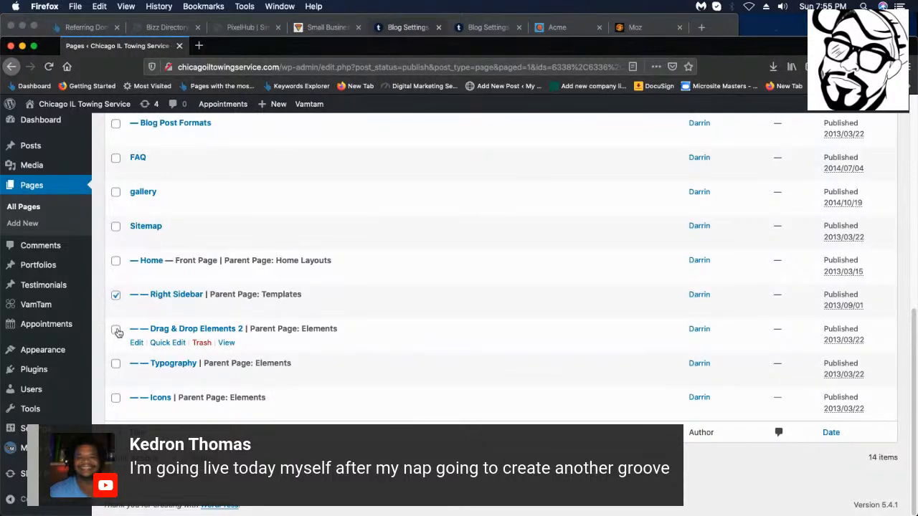
pyautogui.click(115, 364)
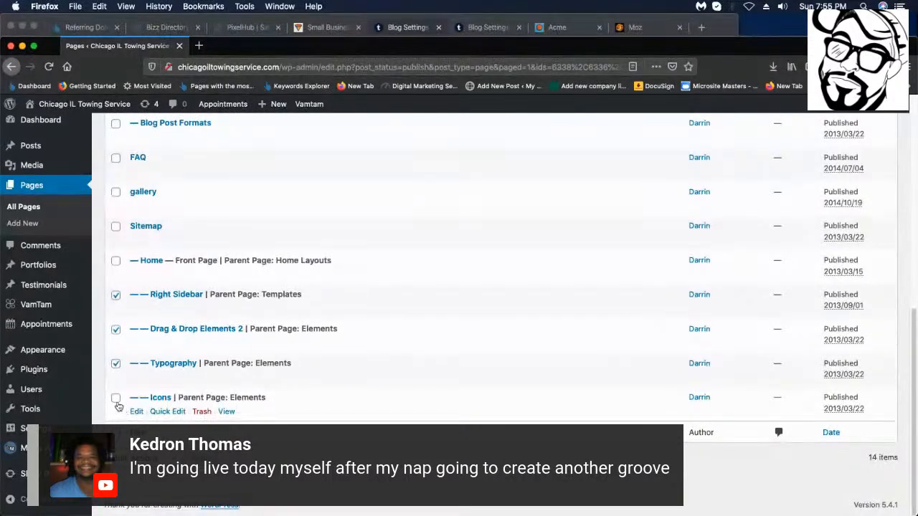
pyautogui.scroll(10, 117, 405)
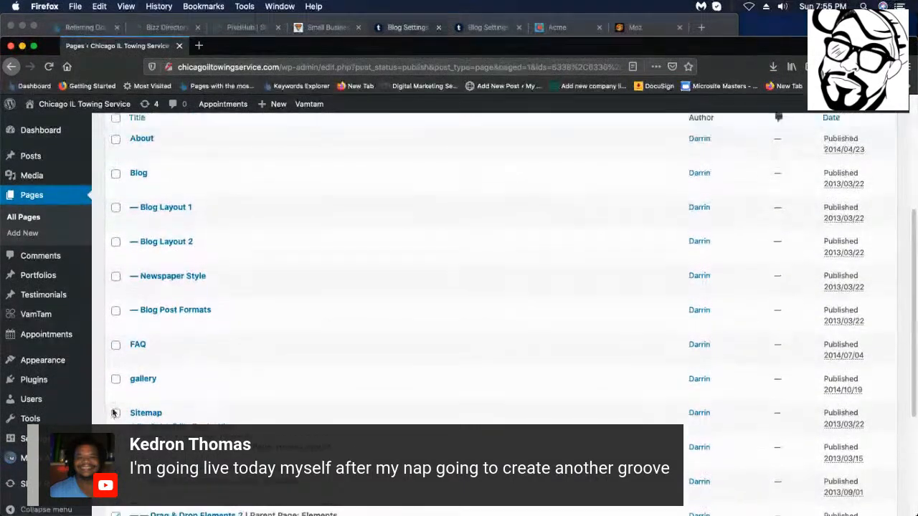
pyautogui.click(154, 310)
pyautogui.click(154, 330)
pyautogui.click(200, 309)
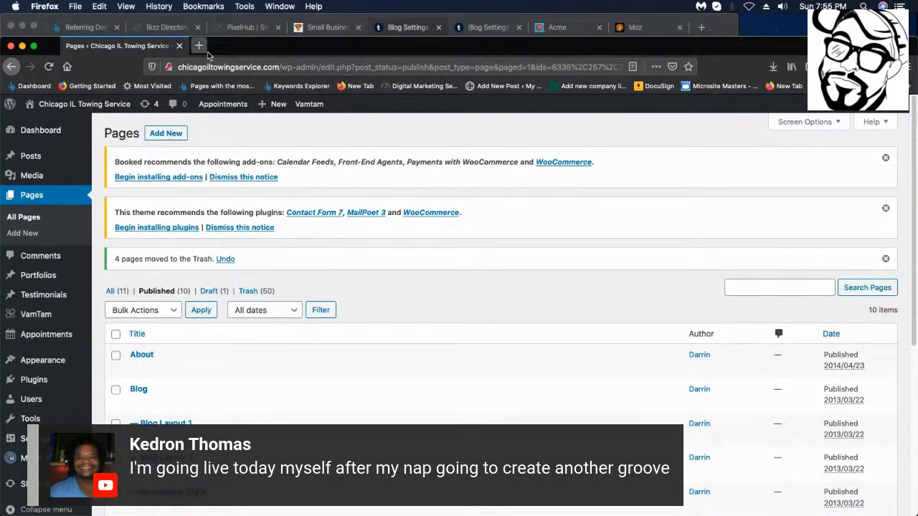
# Open the live site from Visit Site in a new browser tab.
pyautogui.moveTo(51, 105)
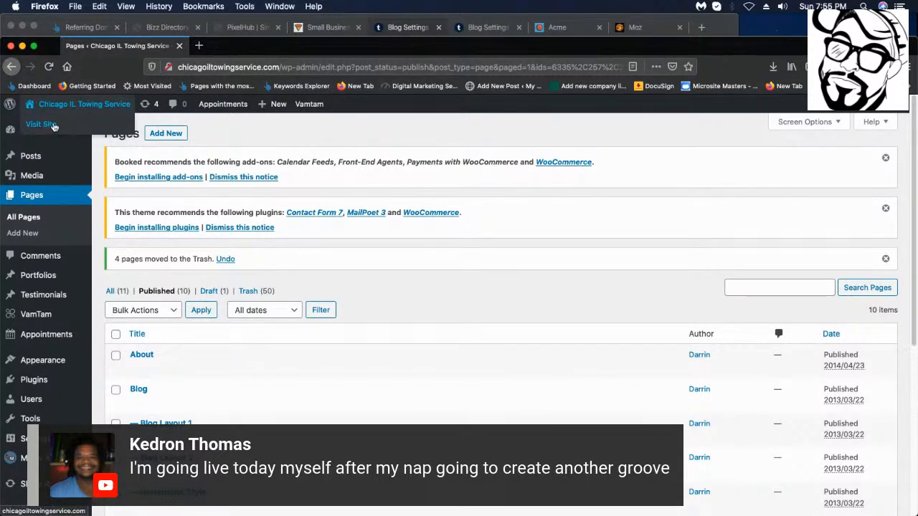
pyautogui.rightClick(54, 121)
pyautogui.click(85, 128)
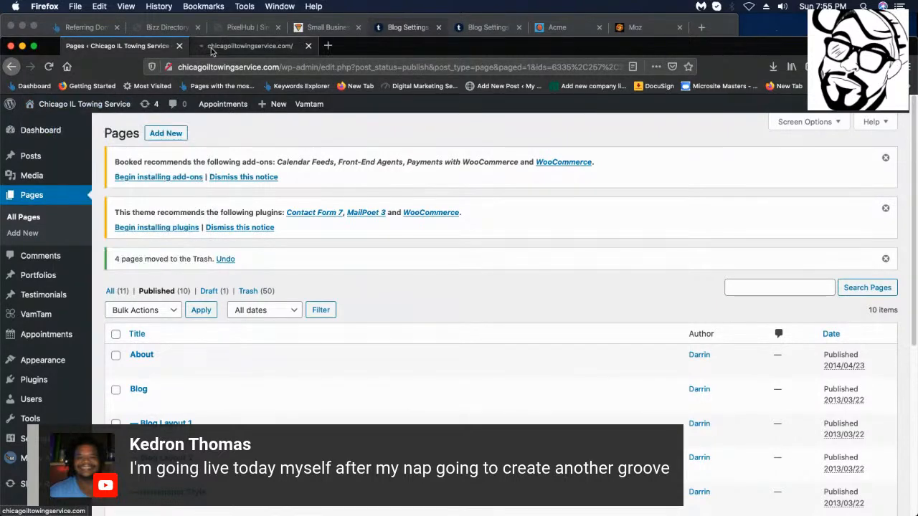
# Switch to the live site and look through the Newspaper Style blog page.
pyautogui.click(259, 46)
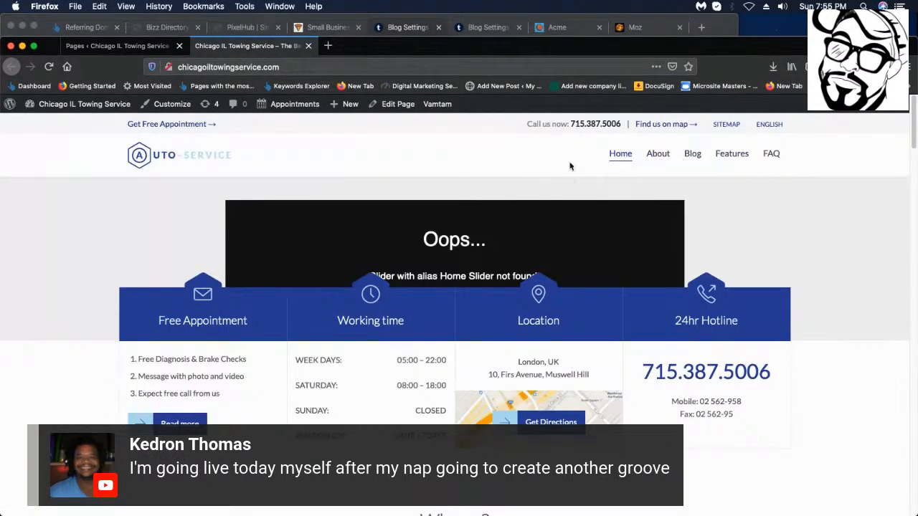
pyautogui.moveTo(677, 164)
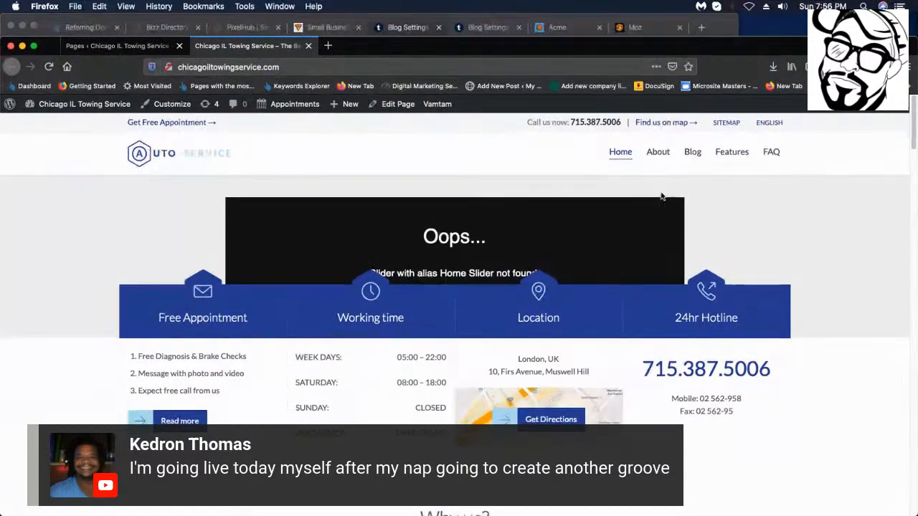
pyautogui.scroll(-1, 663, 213)
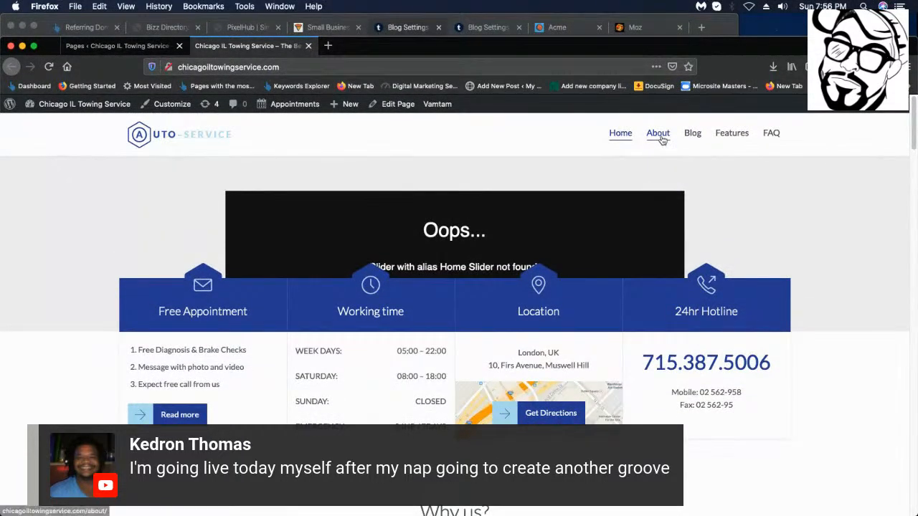
pyautogui.moveTo(692, 136)
pyautogui.click(710, 163)
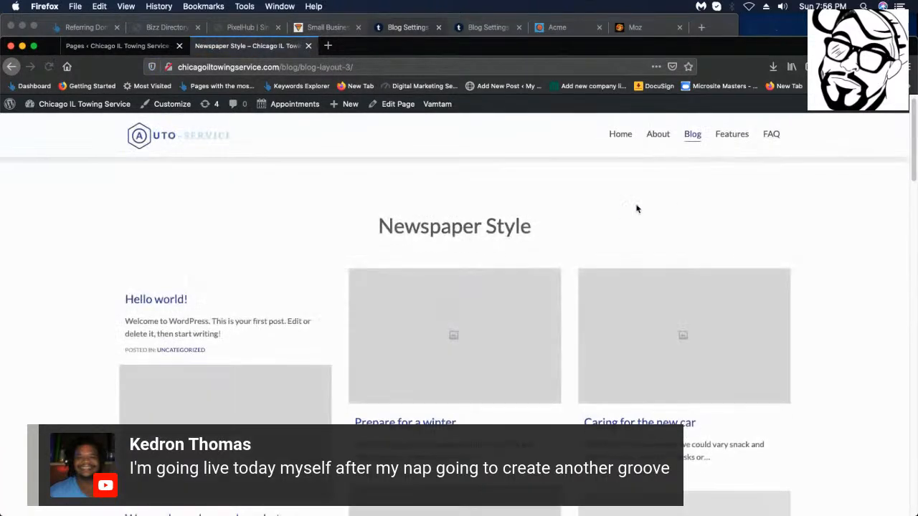
pyautogui.scroll(-10, 668, 302)
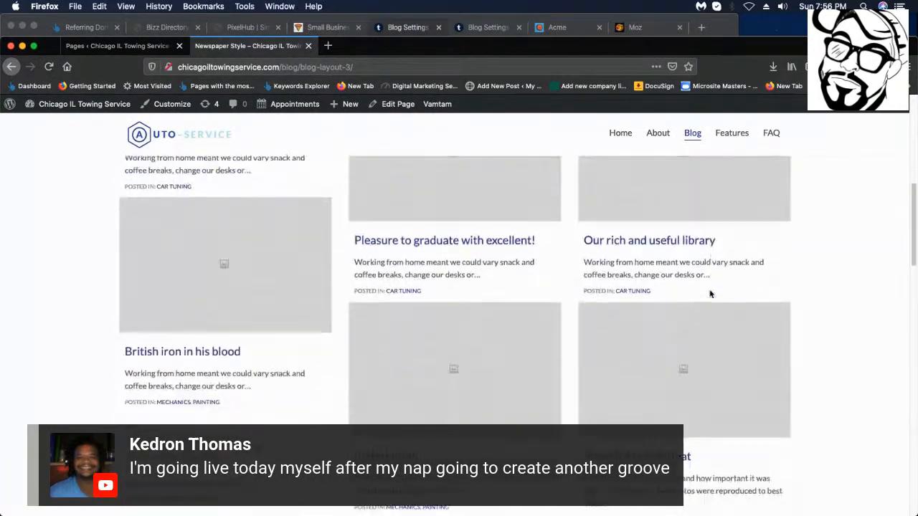
pyautogui.scroll(-10, 708, 292)
pyautogui.scroll(20, 677, 320)
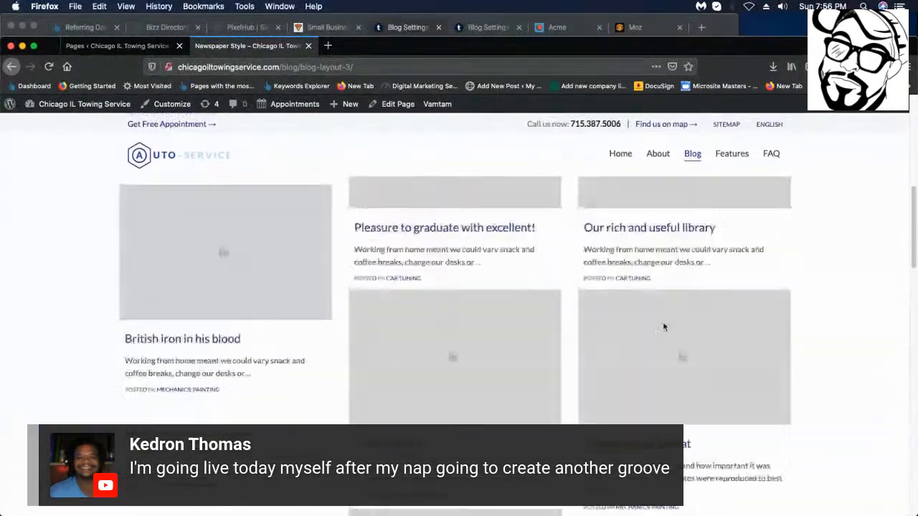
# Look through the Blog Layout 1 page from the Blog menu.
pyautogui.moveTo(692, 153)
pyautogui.click(716, 208)
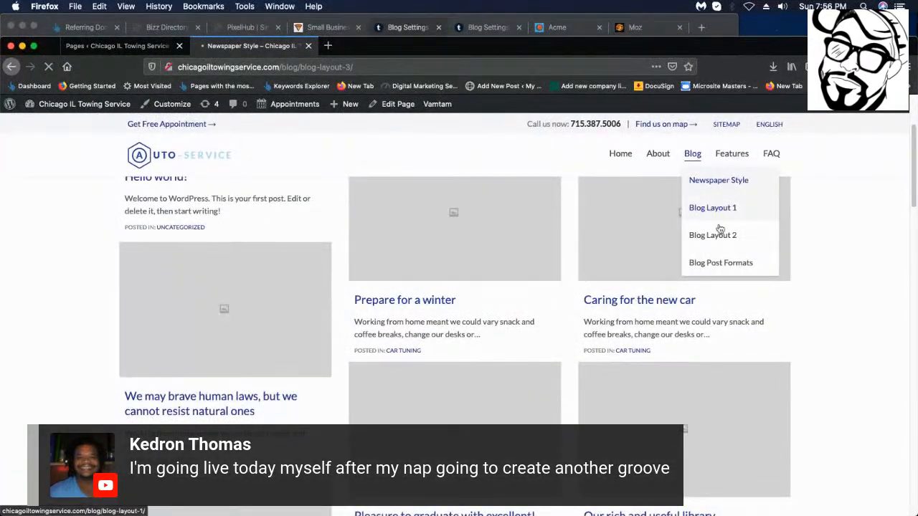
pyautogui.scroll(-5, 598, 313)
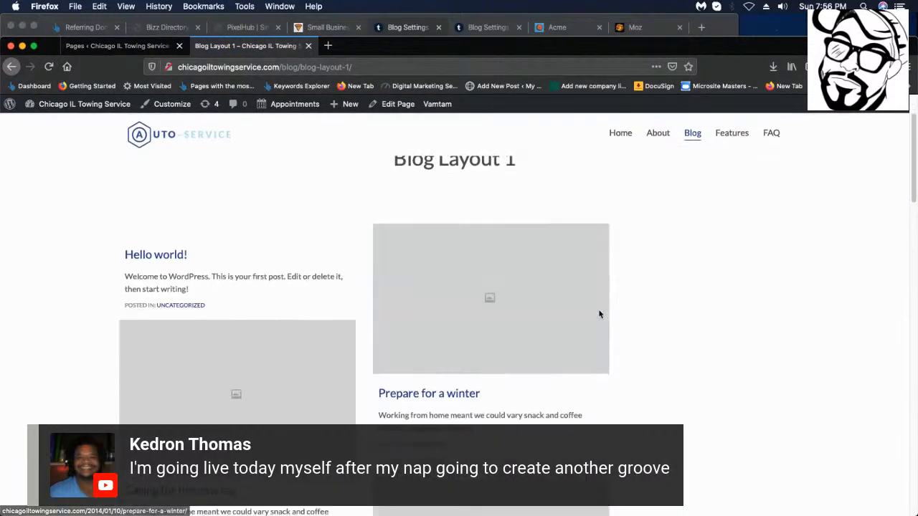
pyautogui.scroll(-8, 598, 313)
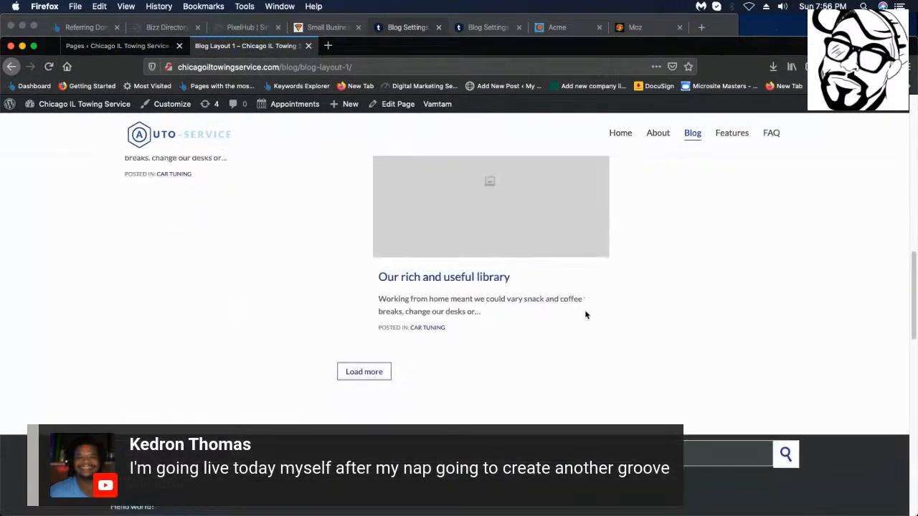
pyautogui.scroll(3, 673, 199)
# Look through Blog Layout 2, then return to the admin Pages list.
pyautogui.moveTo(694, 170)
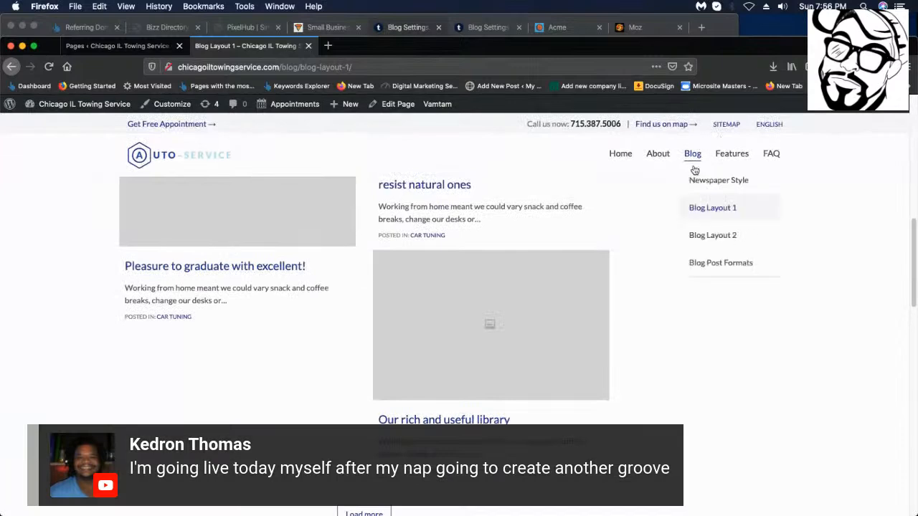
pyautogui.click(704, 240)
pyautogui.scroll(-12, 641, 286)
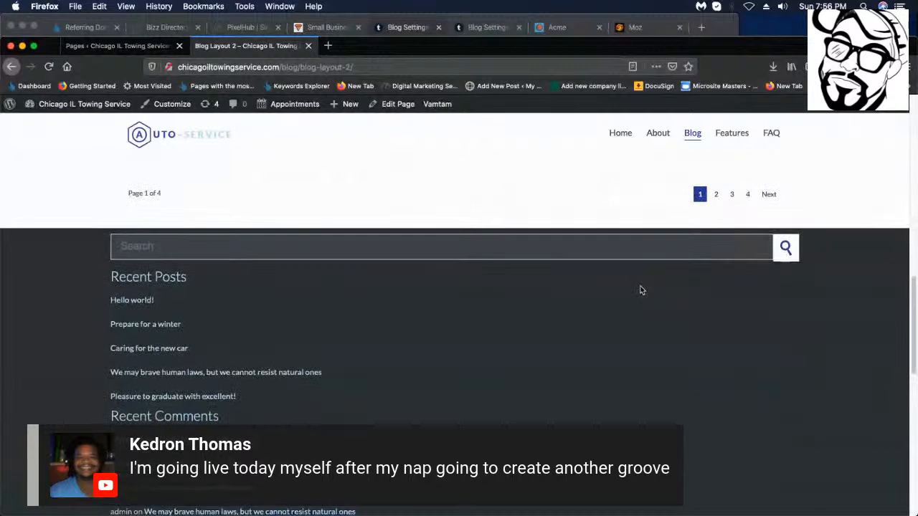
pyautogui.scroll(15, 641, 289)
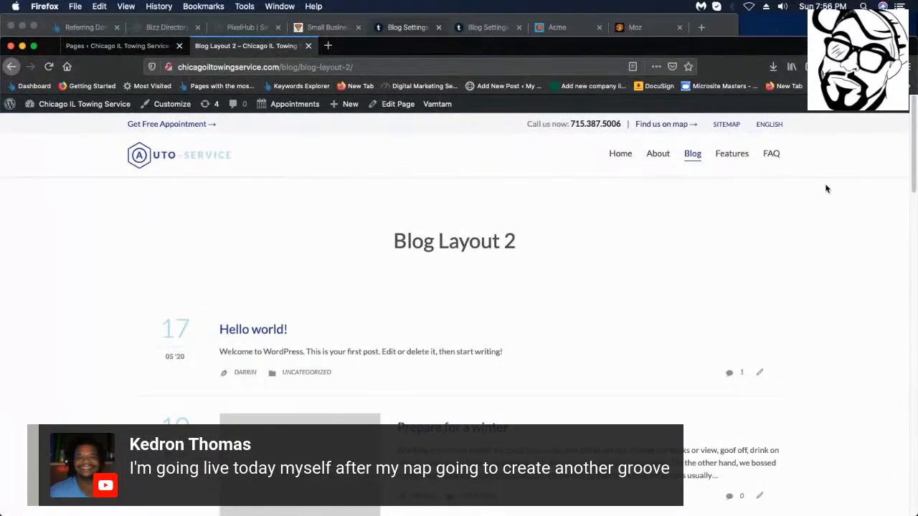
pyautogui.scroll(-5, 727, 154)
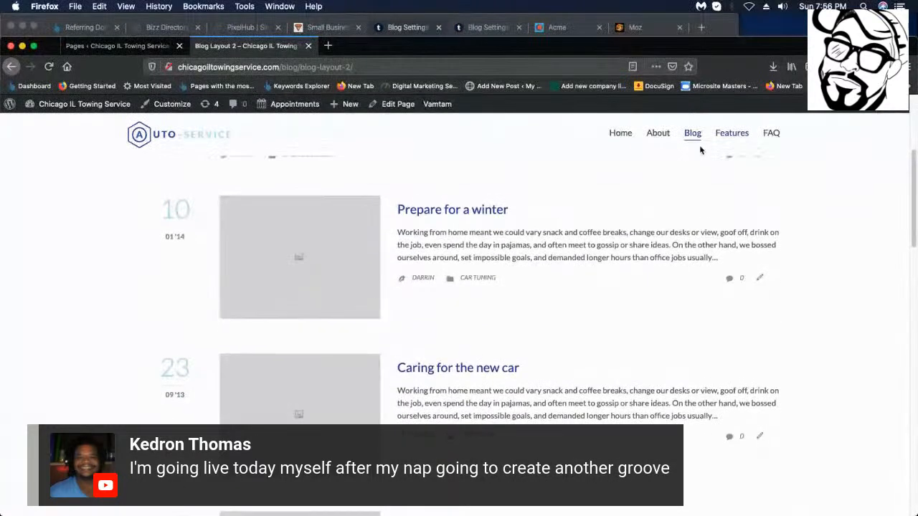
pyautogui.scroll(5, 609, 176)
pyautogui.moveTo(690, 158)
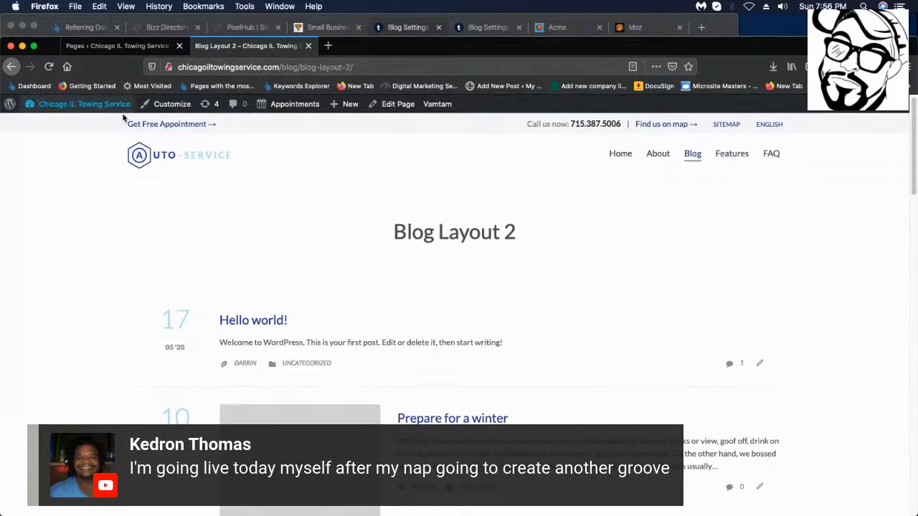
pyautogui.click(170, 45)
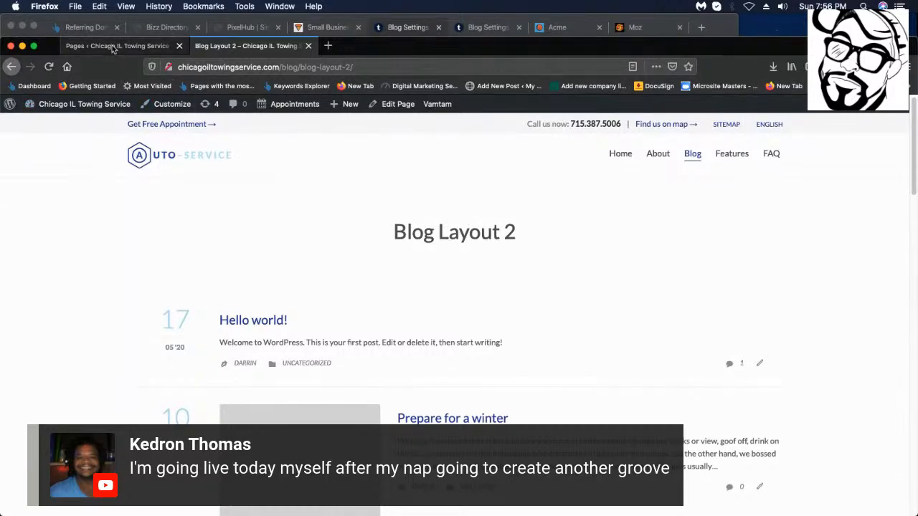
# Trash Blog, Blog Layout 1, Newspaper Style and Blog Post Formats, then edit Blog Layout 2.
pyautogui.scroll(-3, 99, 408)
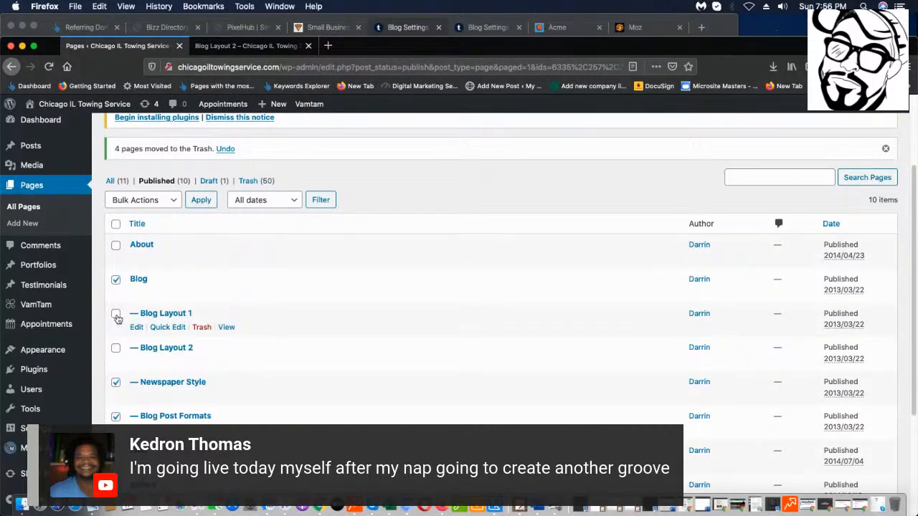
pyautogui.click(168, 203)
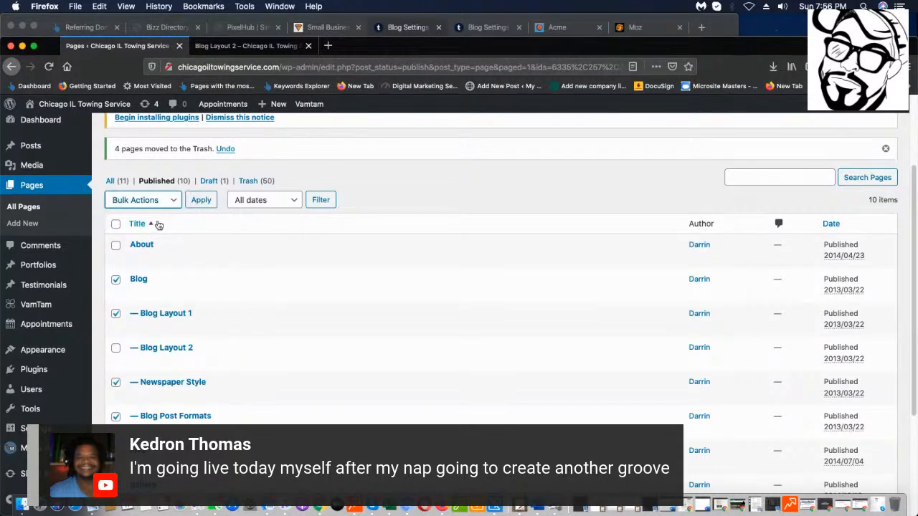
pyautogui.click(166, 202)
pyautogui.click(172, 201)
pyautogui.click(178, 201)
pyautogui.click(147, 220)
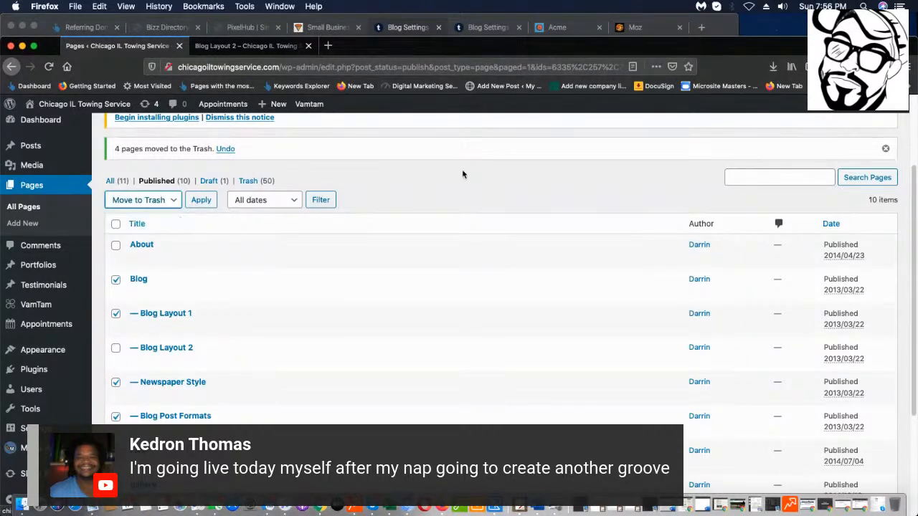
pyautogui.click(195, 202)
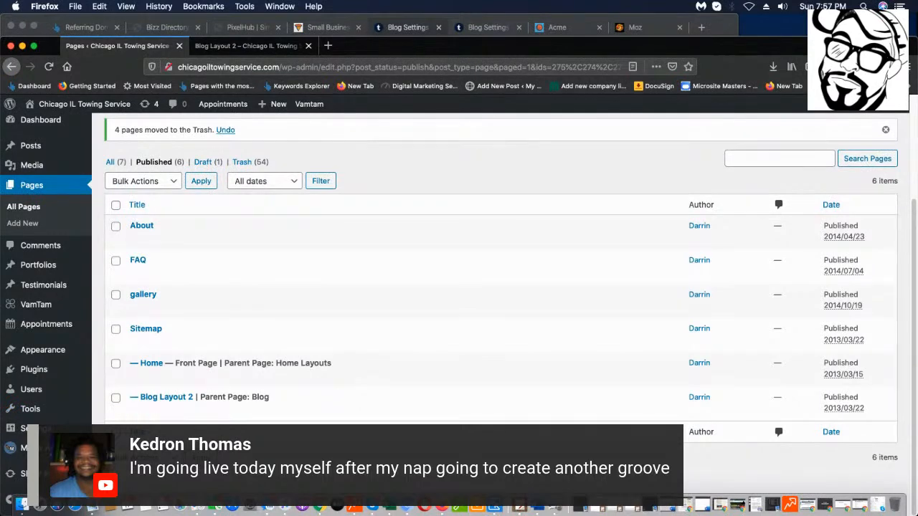
pyautogui.click(136, 411)
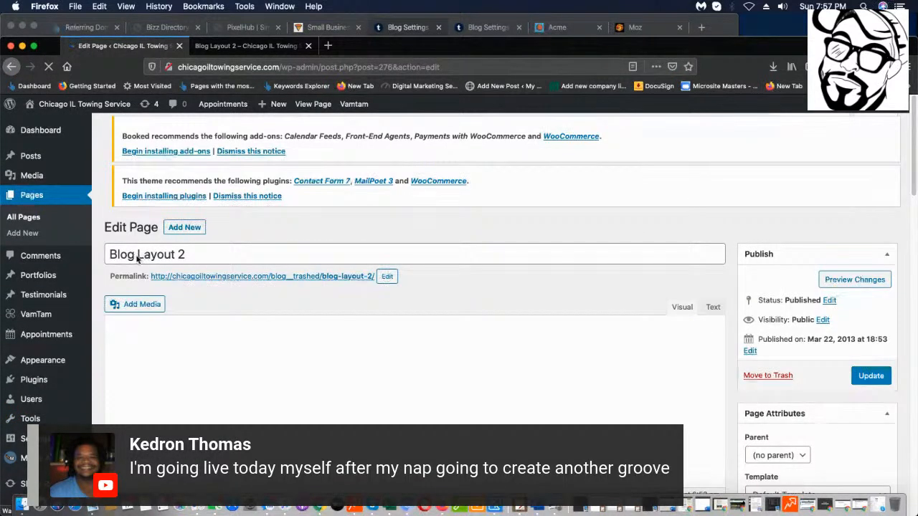
# Retitle Blog Layout 2 as 'Blog', reset its slug to /blog/, and update it.
pyautogui.moveTo(140, 260); pyautogui.dragTo(273, 265)
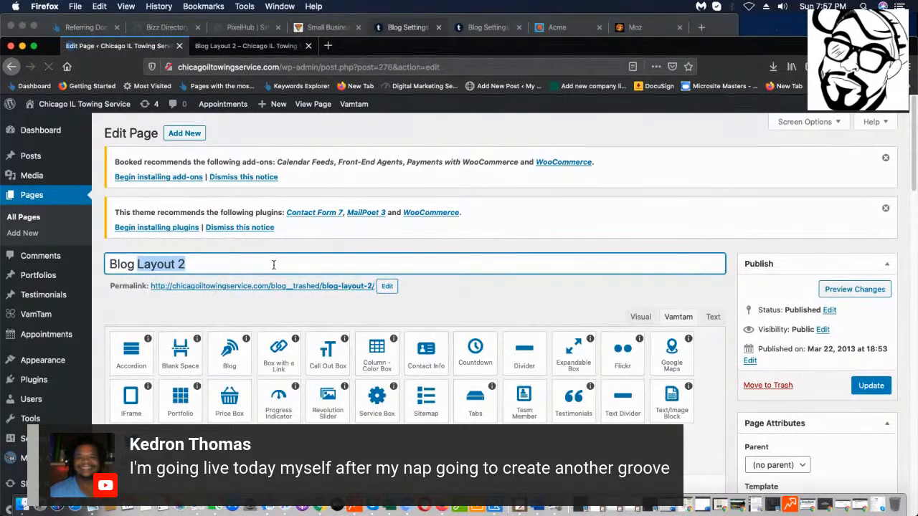
pyautogui.press('BackSpace')
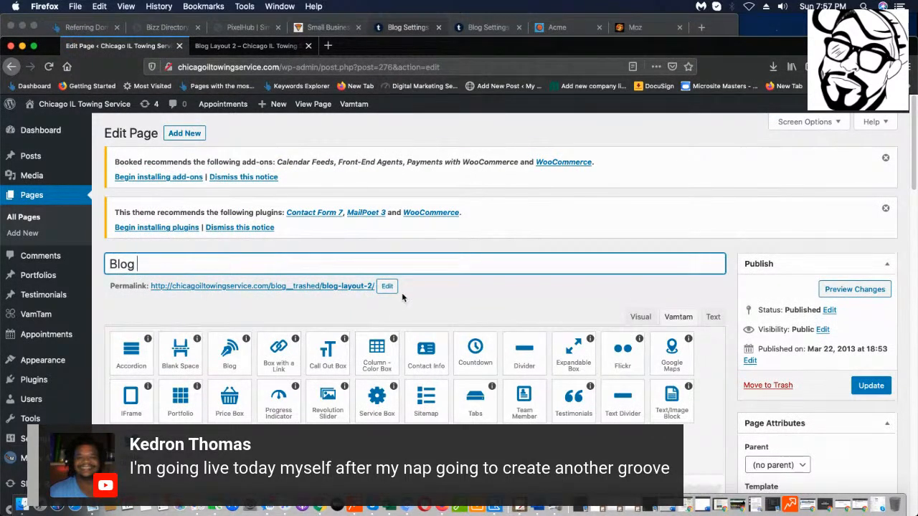
pyautogui.click(386, 287)
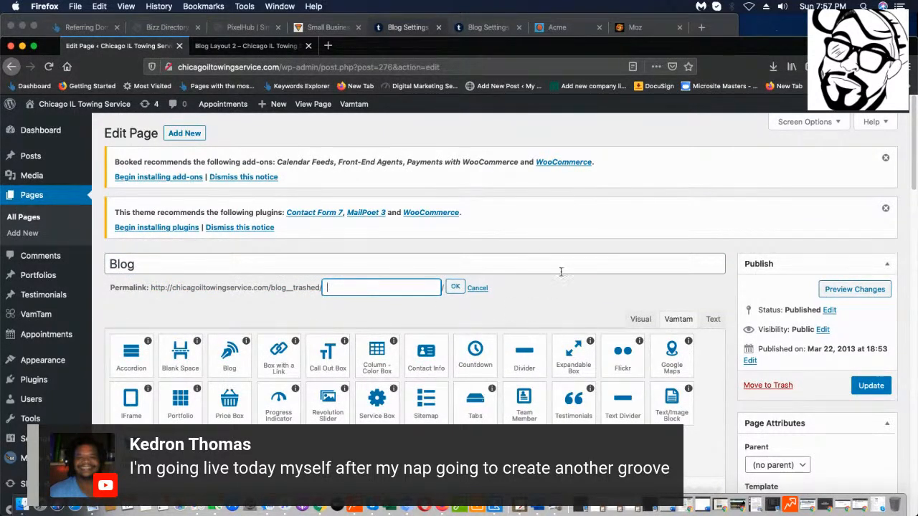
pyautogui.click(460, 290)
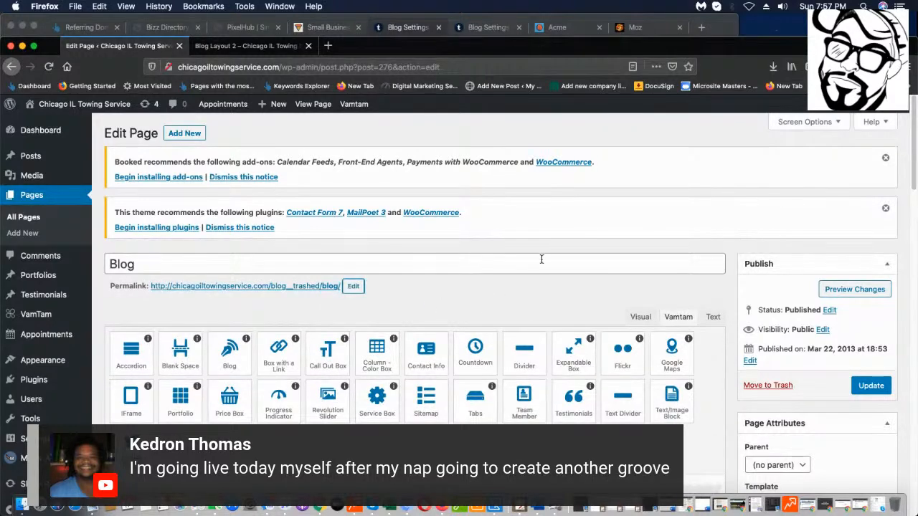
pyautogui.click(868, 387)
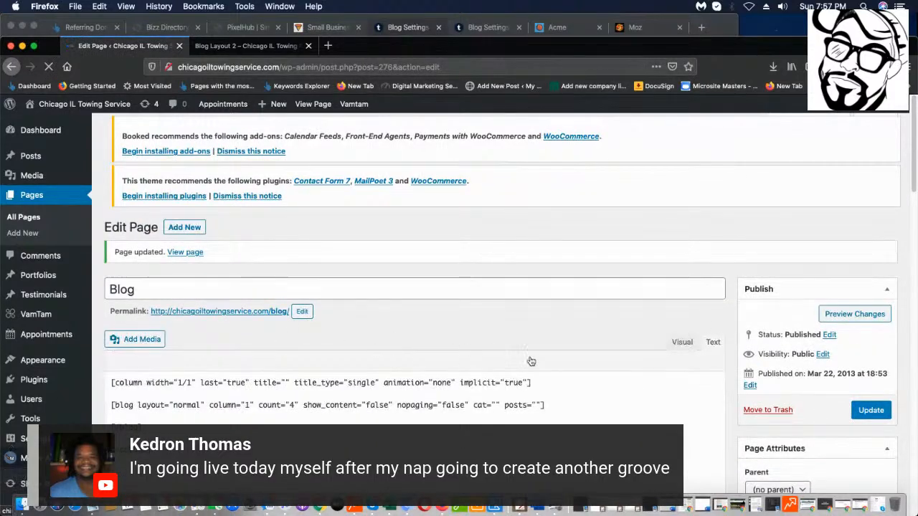
pyautogui.scroll(-3, 284, 333)
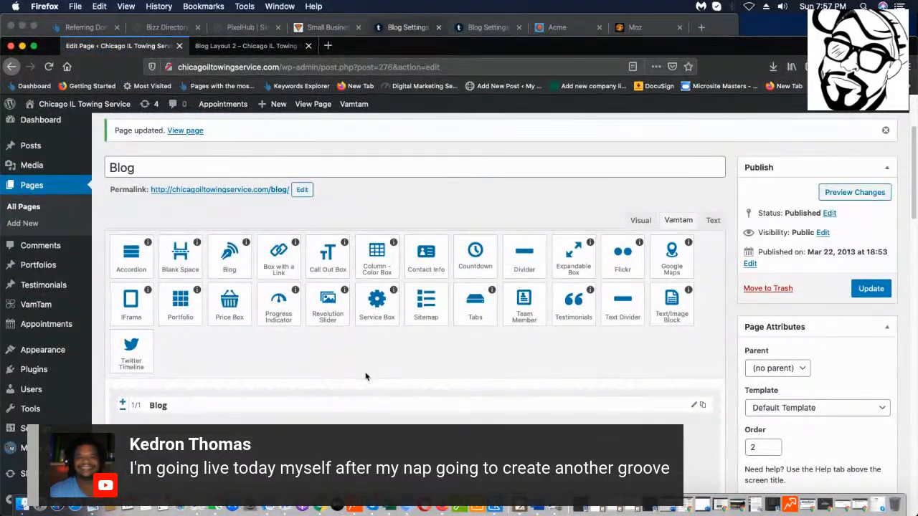
pyautogui.scroll(-1, 366, 376)
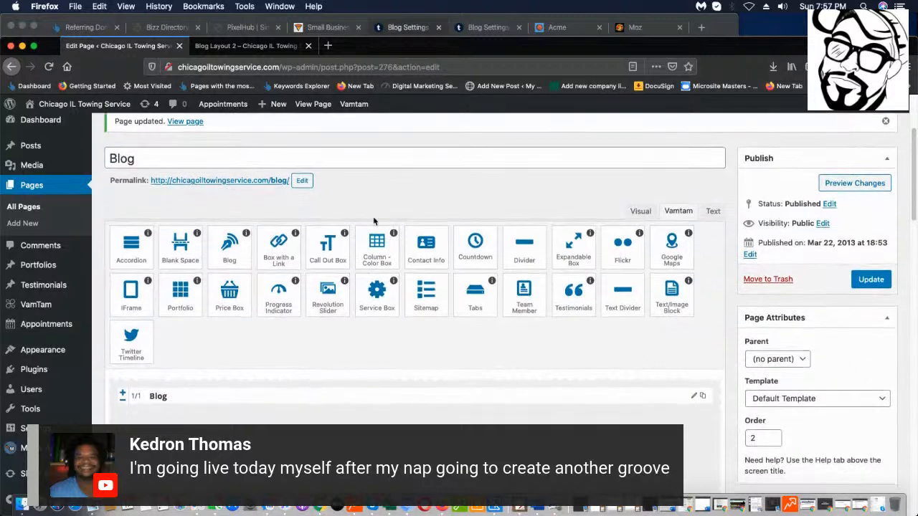
# Switch to the live Blog Layout 2 tab and inspect its web address.
pyautogui.click(278, 43)
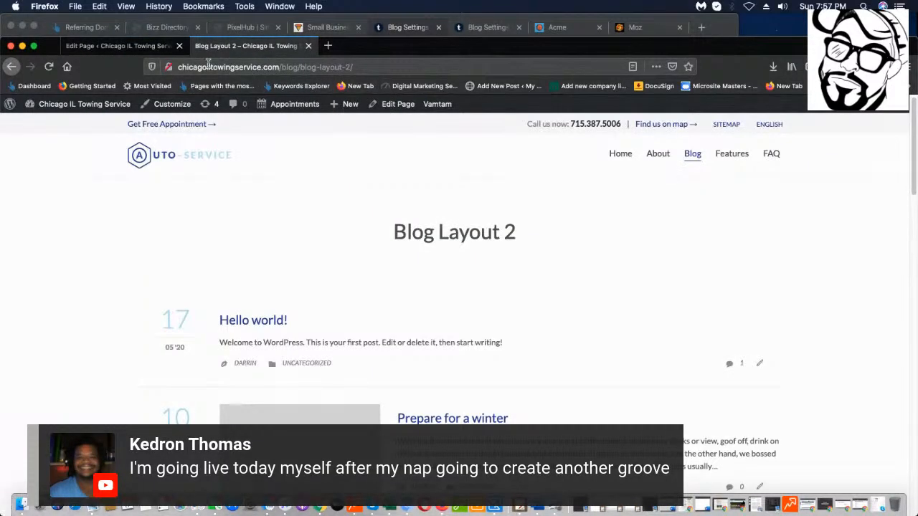
pyautogui.click(231, 64)
pyautogui.moveTo(231, 64); pyautogui.dragTo(136, 69)
pyautogui.click(374, 66)
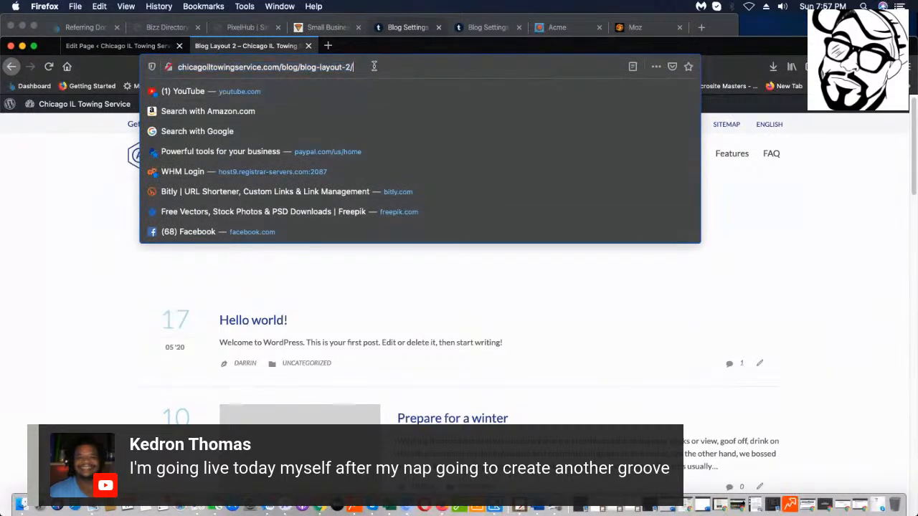
pyautogui.moveTo(376, 67); pyautogui.dragTo(276, 67)
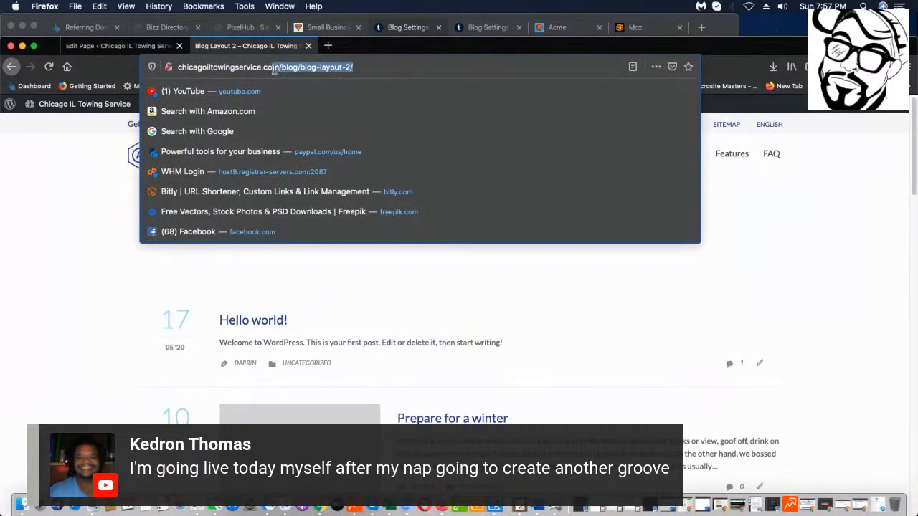
pyautogui.click(276, 67)
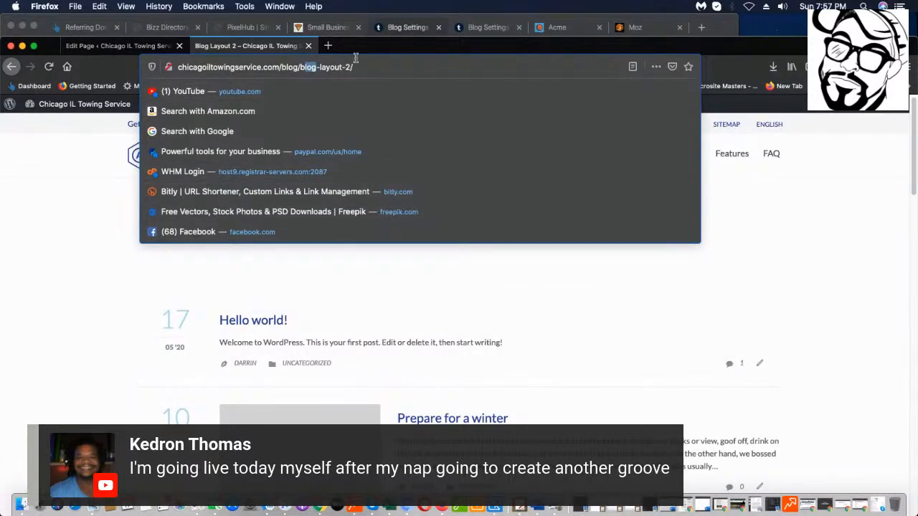
# Go to the admin Dashboard from the admin bar site menu.
pyautogui.click(69, 284)
pyautogui.moveTo(43, 113)
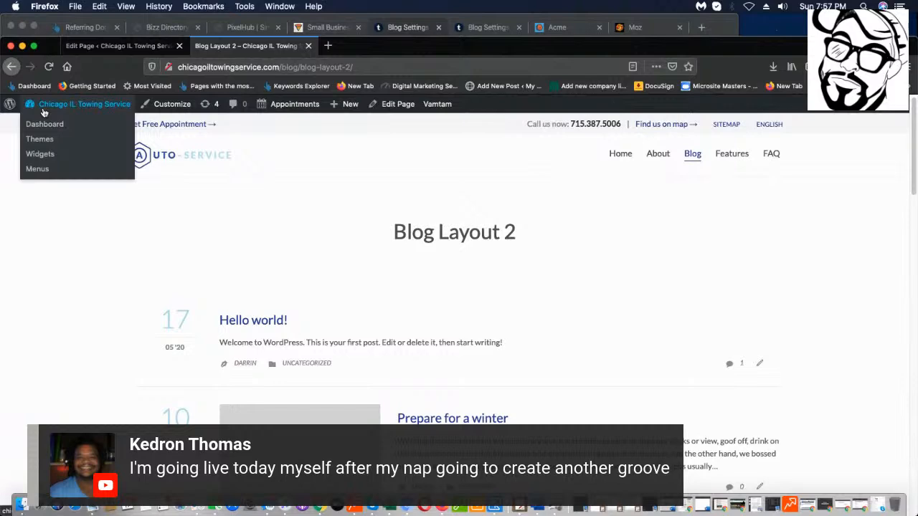
pyautogui.click(71, 124)
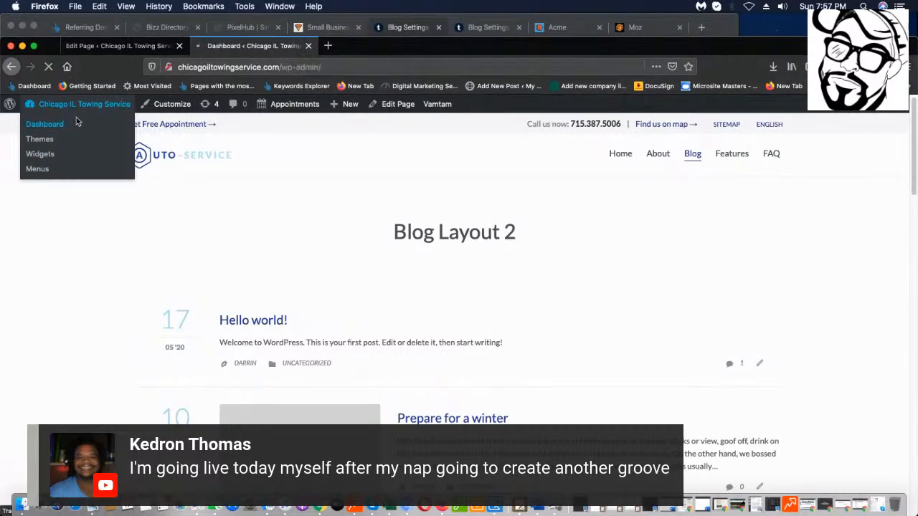
# Set permalinks to the Post name structure (/%postname%/) and save the change.
pyautogui.scroll(-5, 29, 359)
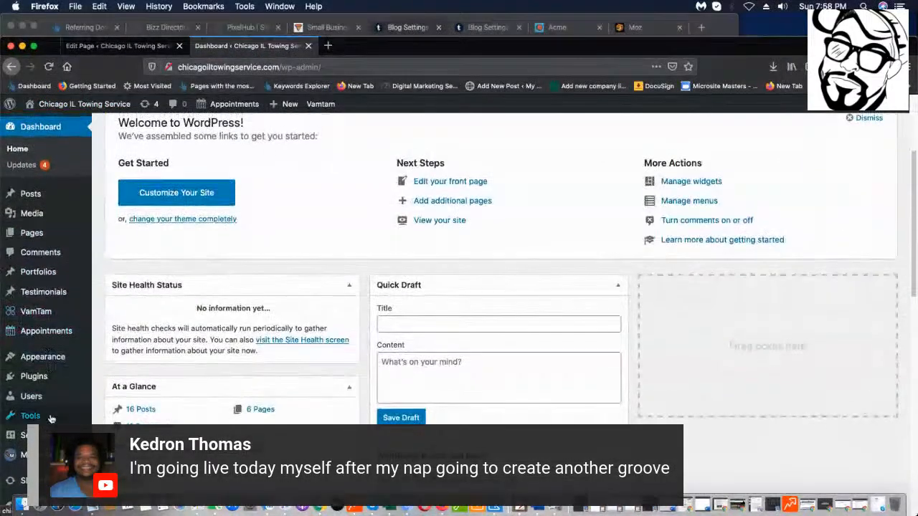
pyautogui.moveTo(21, 428)
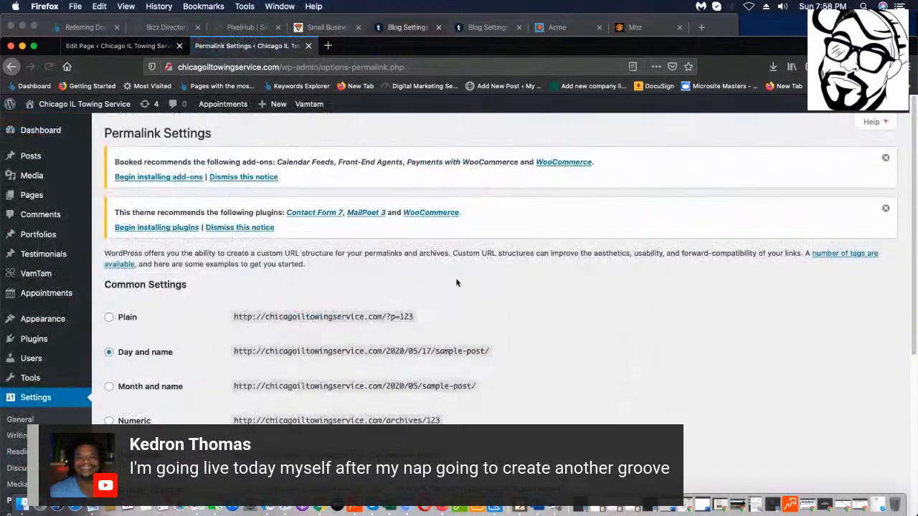
pyautogui.scroll(-4, 113, 353)
pyautogui.click(109, 346)
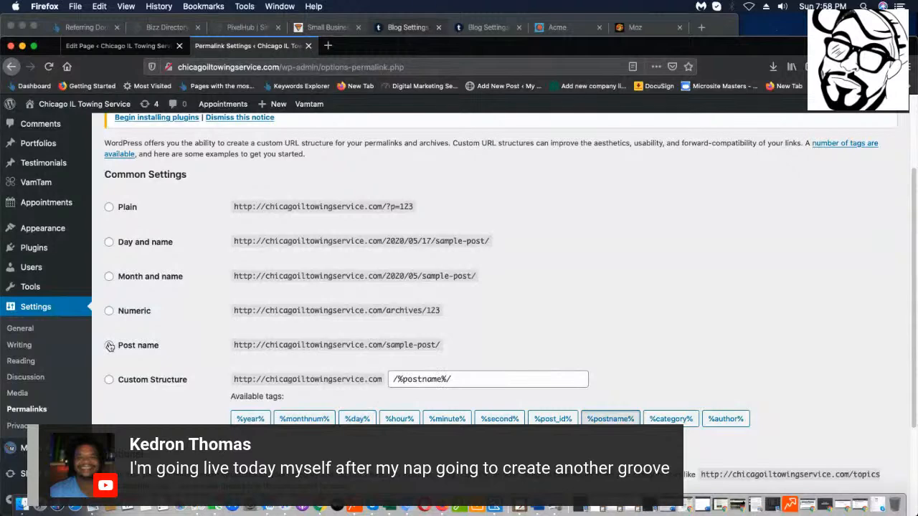
pyautogui.scroll(-4, 343, 394)
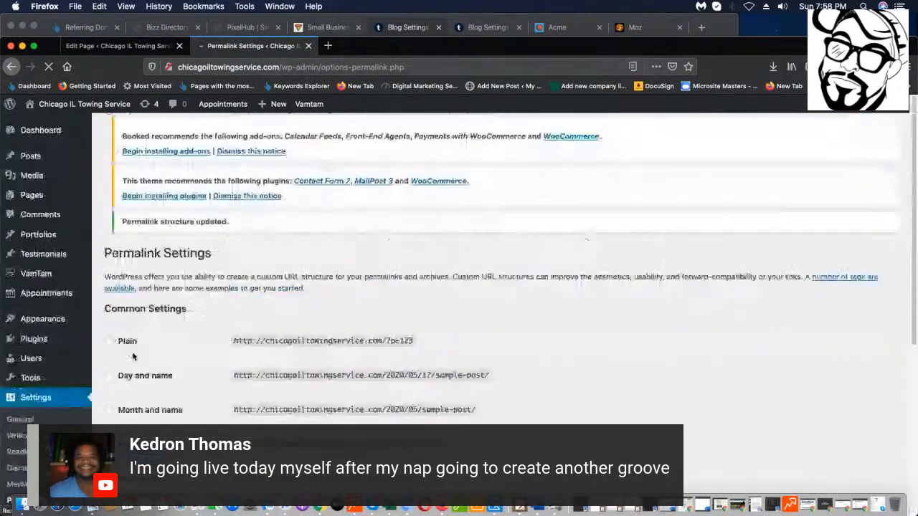
pyautogui.scroll(-1, 271, 352)
pyautogui.scroll(-5, 271, 351)
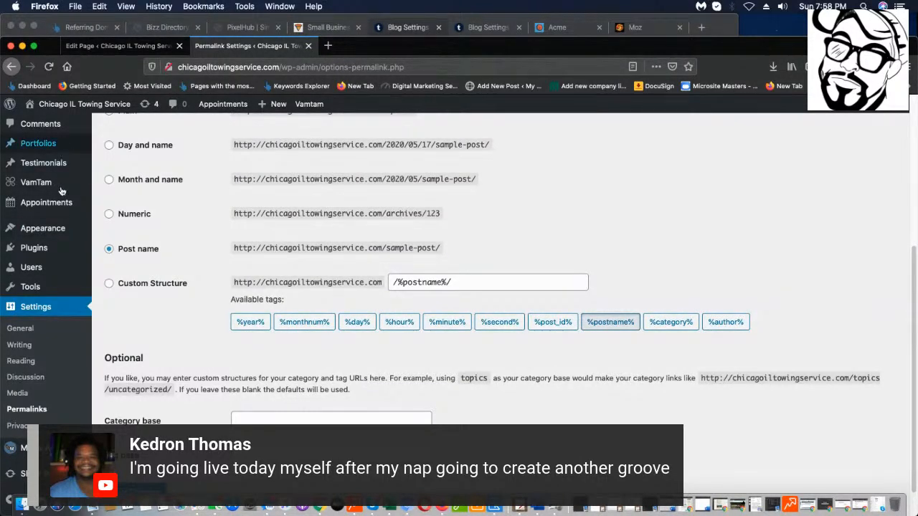
pyautogui.scroll(5, 54, 237)
# Visit the live homepage and look over the Blog page.
pyautogui.moveTo(48, 124)
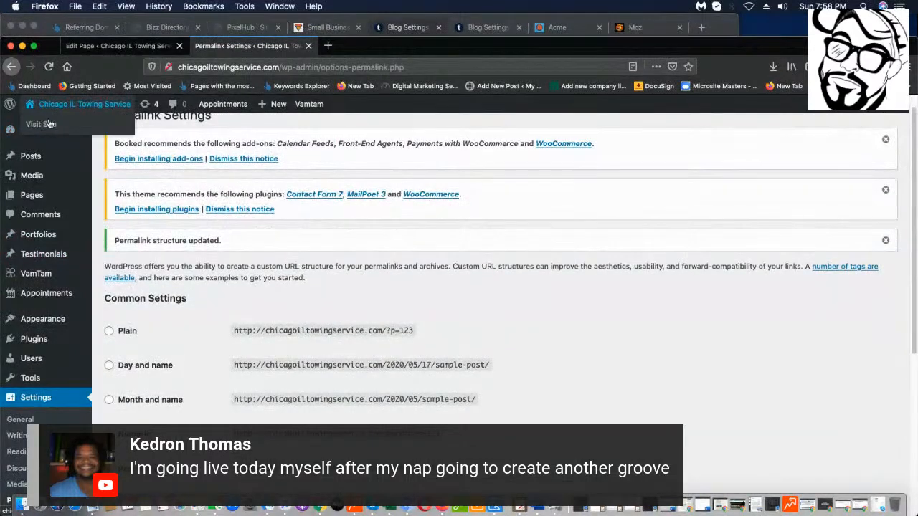
pyautogui.click(42, 128)
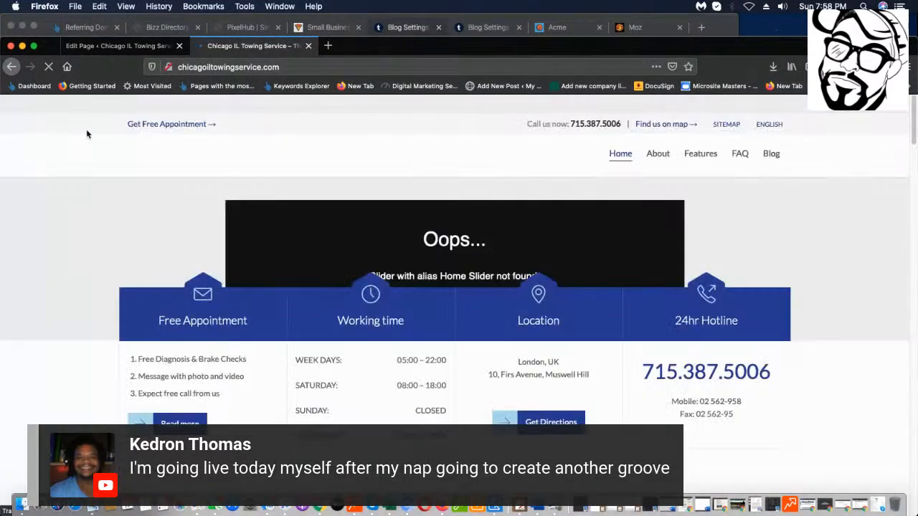
pyautogui.click(771, 155)
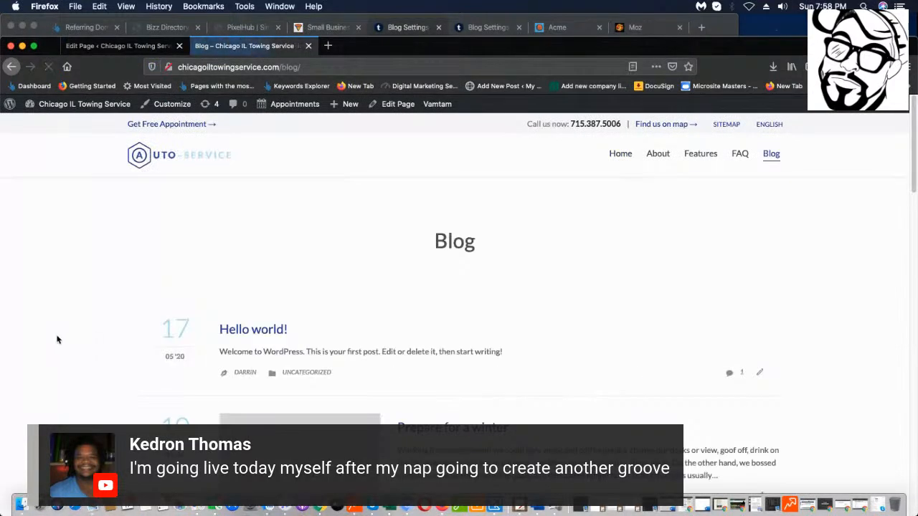
pyautogui.scroll(-15, 651, 282)
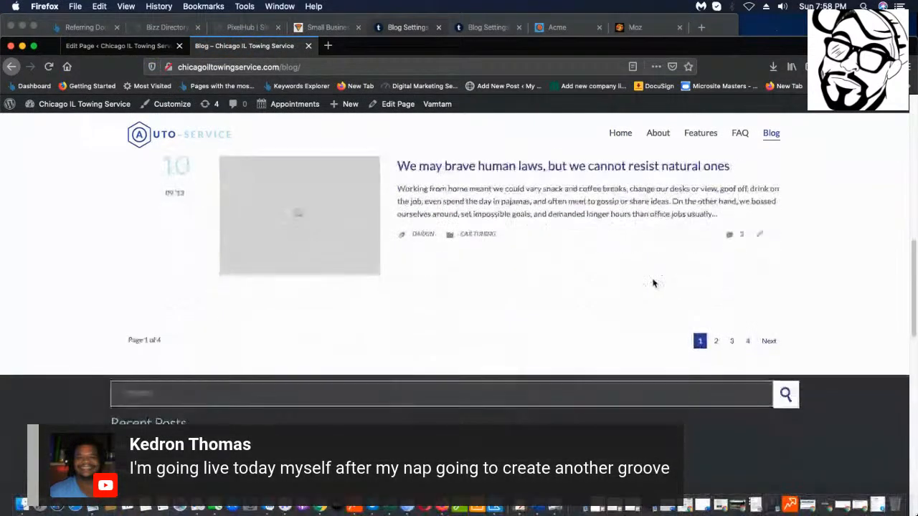
pyautogui.scroll(10, 650, 289)
pyautogui.scroll(5, 650, 289)
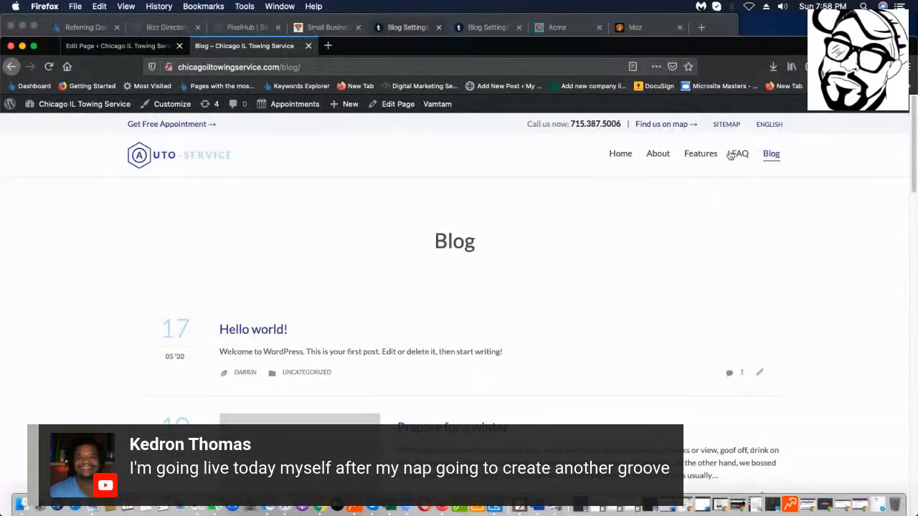
# Browse the live FAQ and About pages from the nav menu.
pyautogui.click(739, 155)
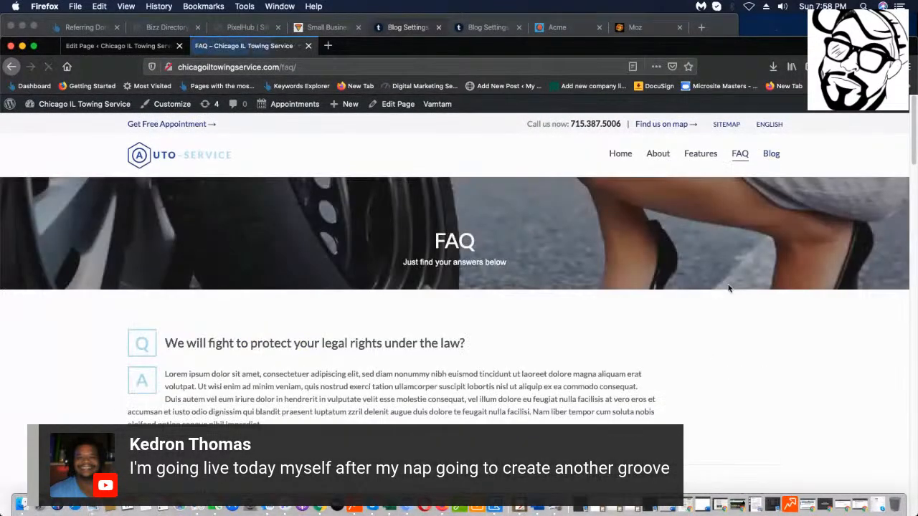
pyautogui.scroll(-4, 716, 290)
pyautogui.scroll(-15, 714, 295)
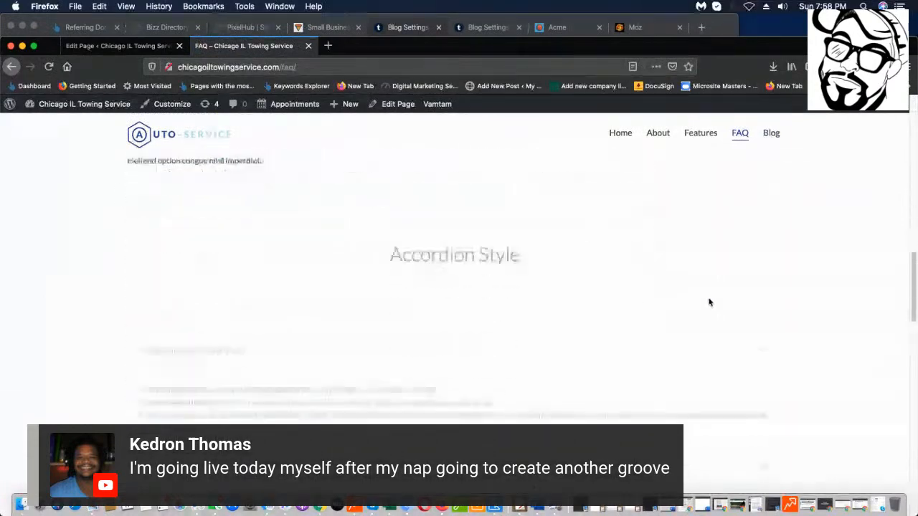
pyautogui.scroll(15, 702, 309)
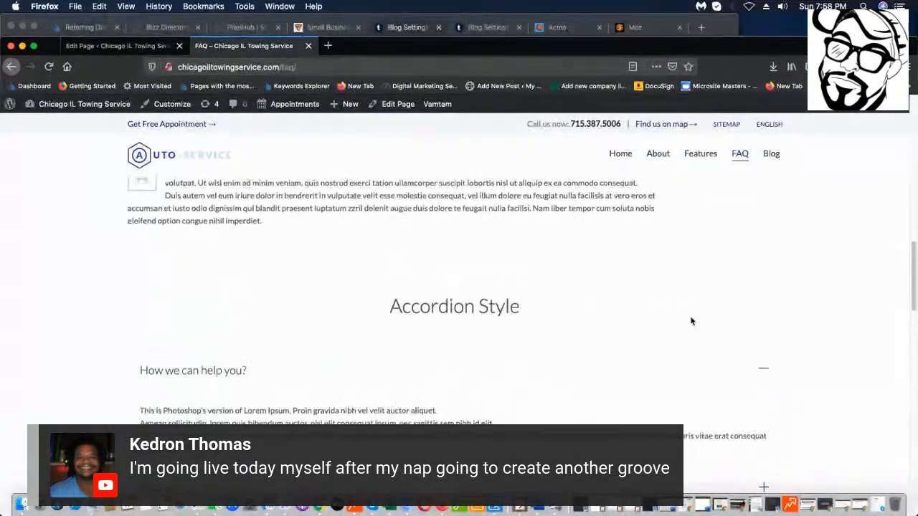
pyautogui.moveTo(699, 135)
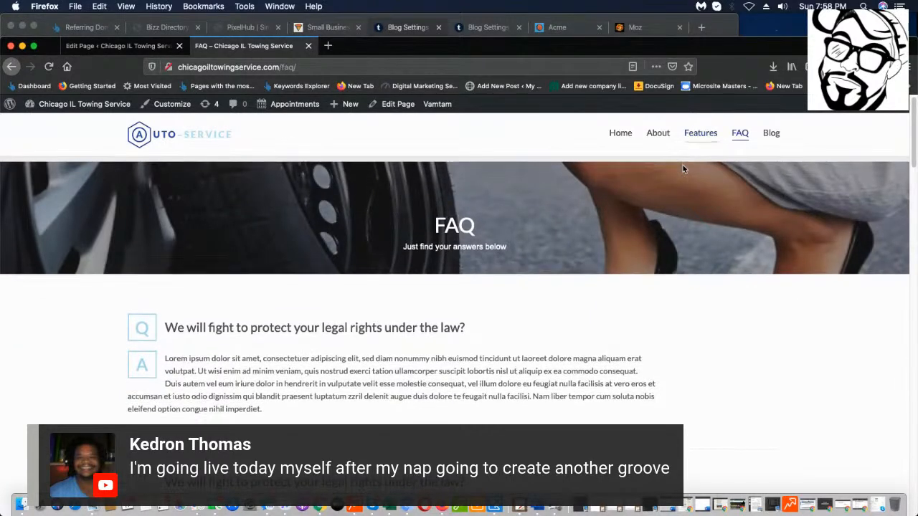
pyautogui.doubleClick(699, 134)
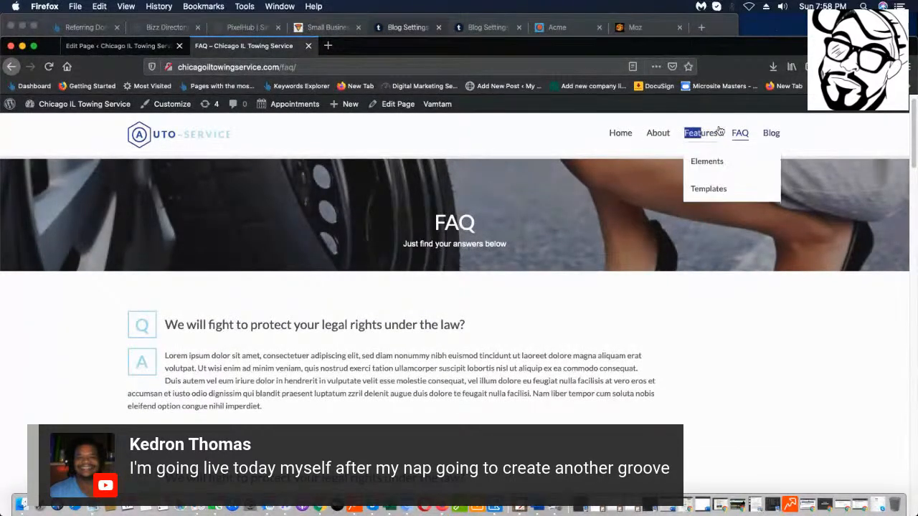
pyautogui.click(655, 134)
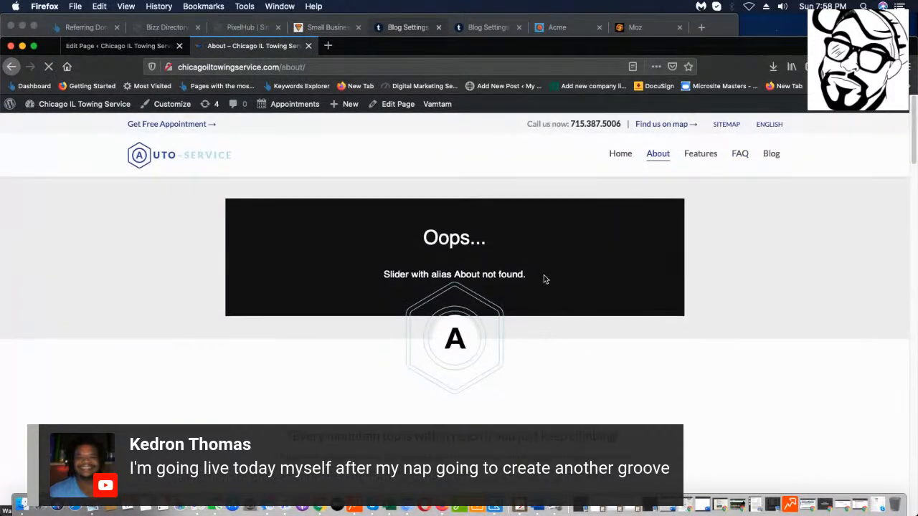
pyautogui.scroll(-2, 510, 242)
pyautogui.scroll(-15, 510, 242)
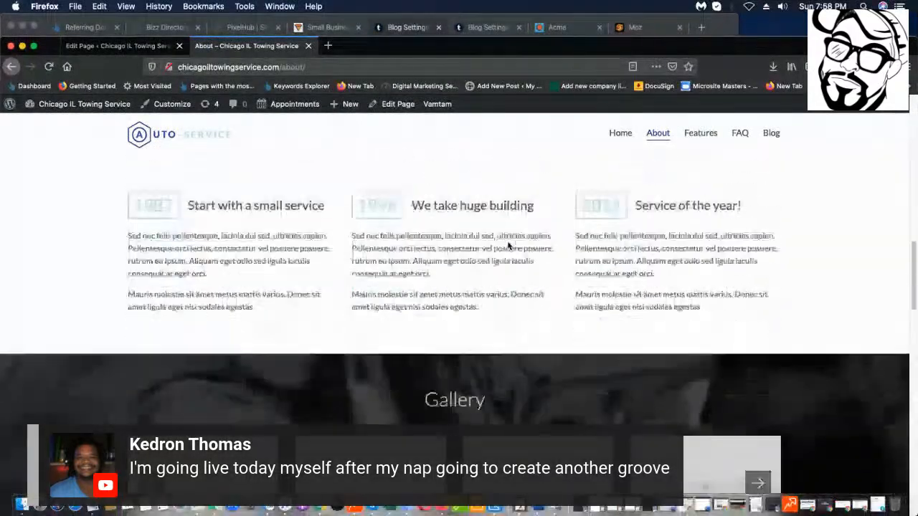
pyautogui.scroll(20, 506, 245)
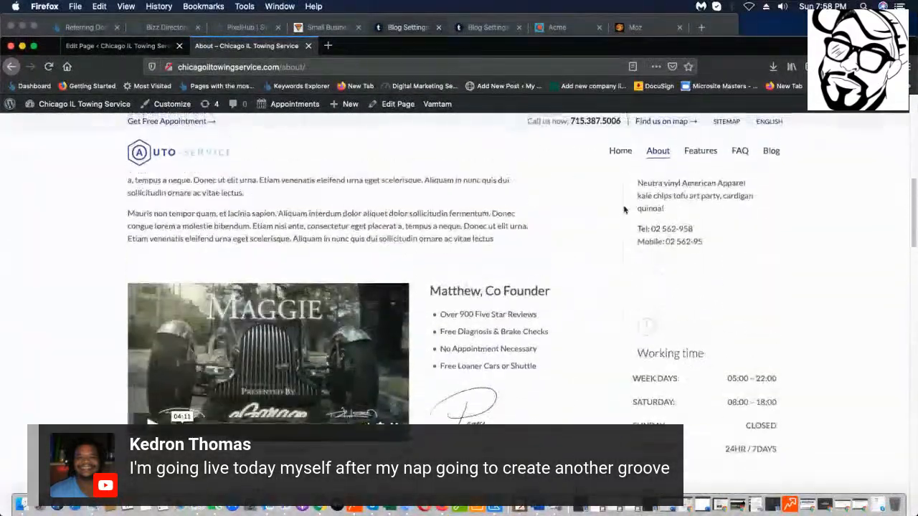
# Scroll through the live Home page, then return to the Blog page editor.
pyautogui.click(613, 164)
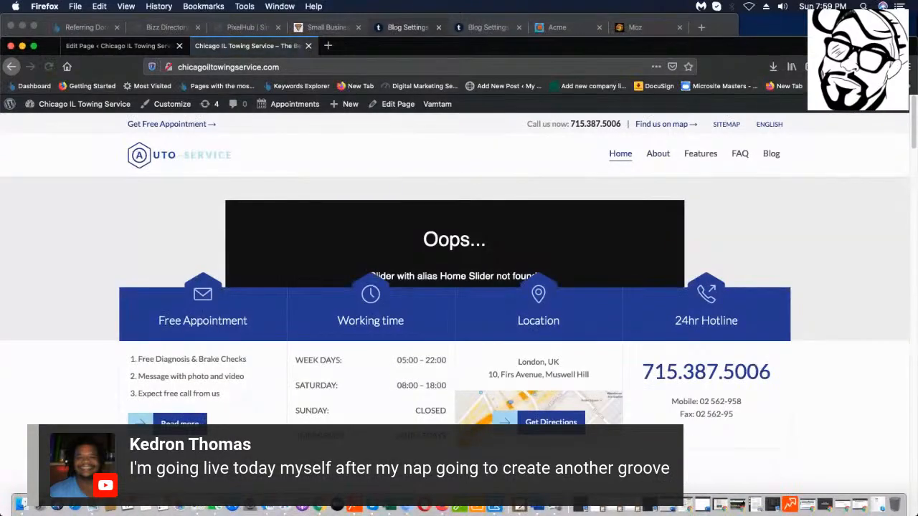
pyautogui.scroll(-10, 745, 284)
pyautogui.scroll(-15, 746, 286)
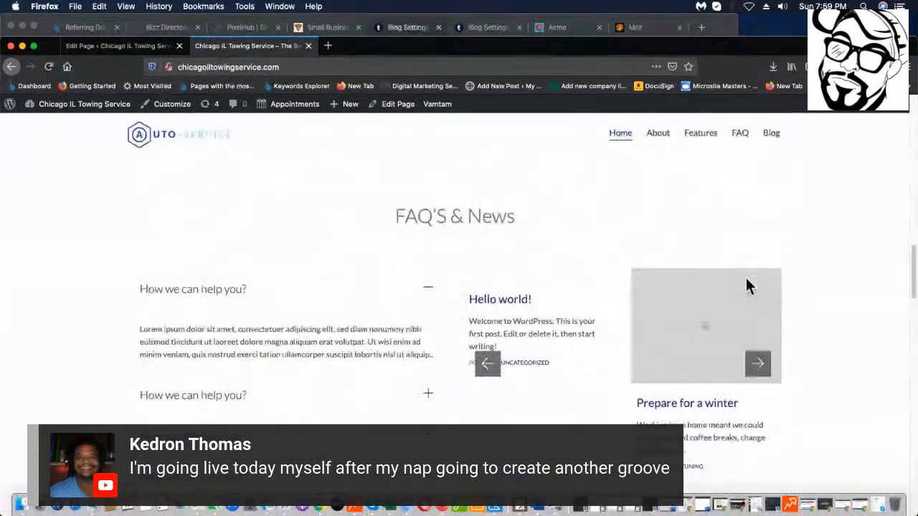
pyautogui.scroll(-5, 745, 285)
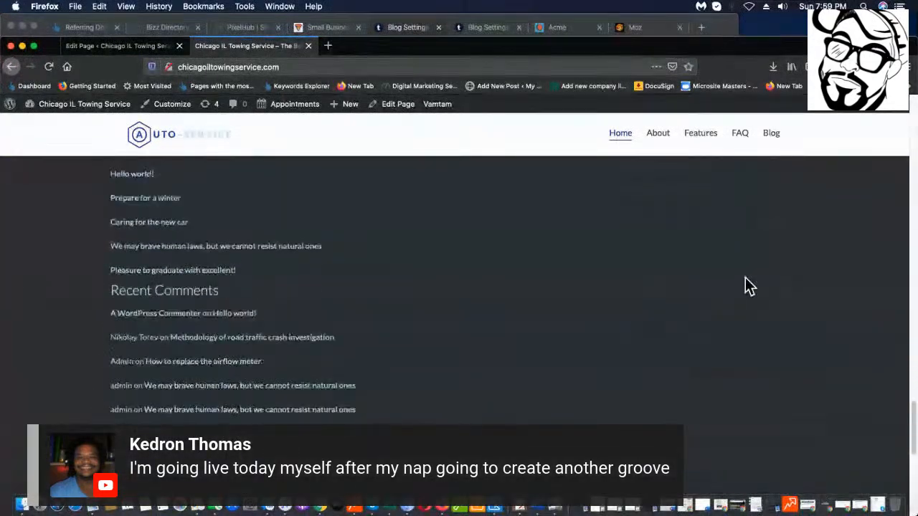
pyautogui.scroll(15, 742, 287)
pyautogui.scroll(5, 727, 304)
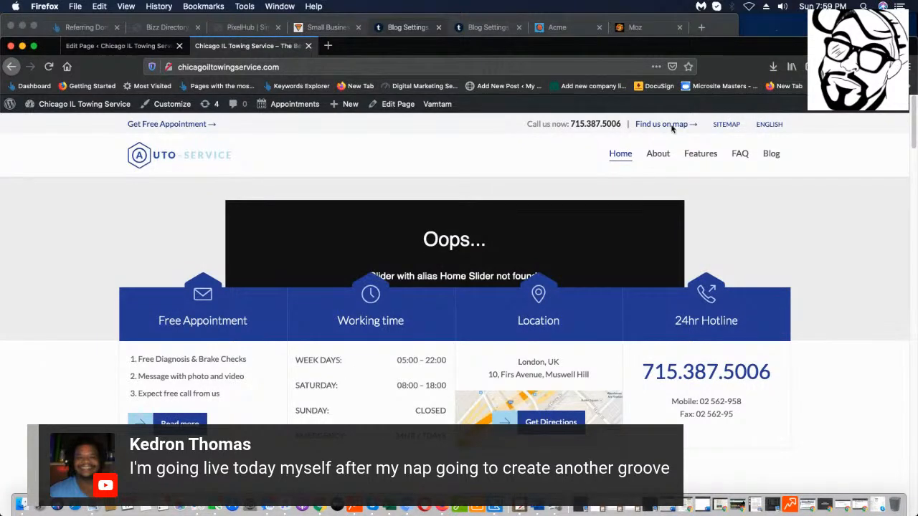
pyautogui.click(86, 46)
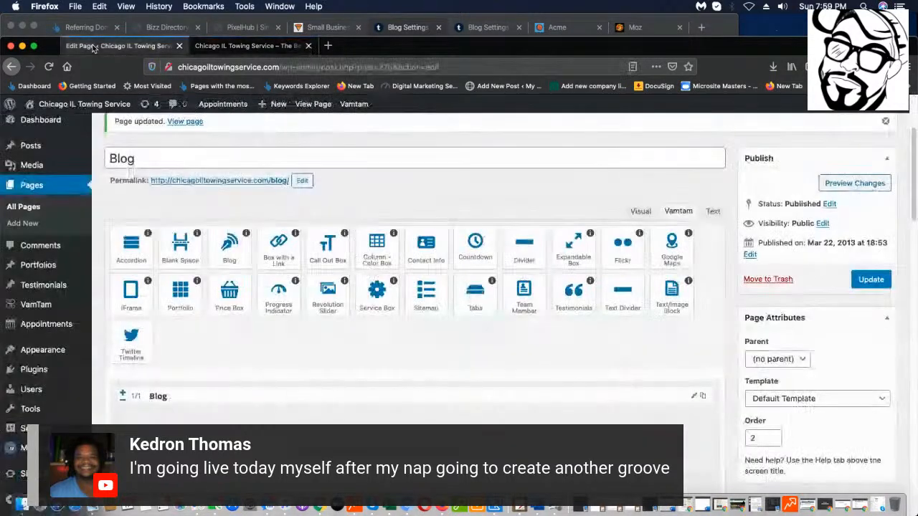
# List all seven site pages under Pages > All Pages, then switch to the live site.
pyautogui.scroll(4, 310, 286)
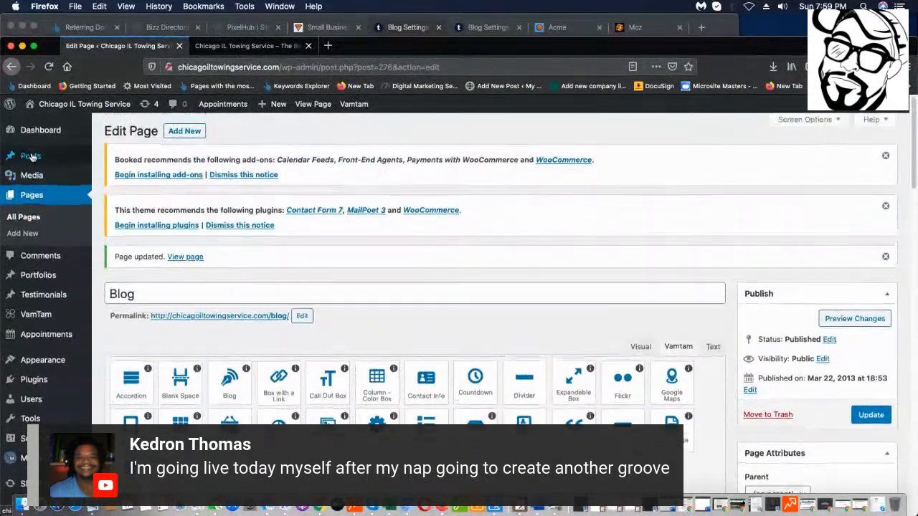
pyautogui.click(24, 217)
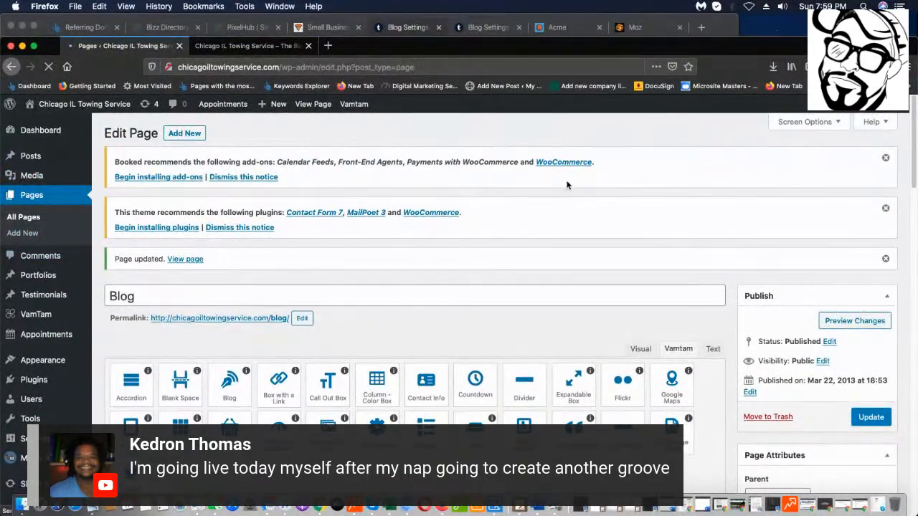
pyautogui.scroll(-3, 557, 189)
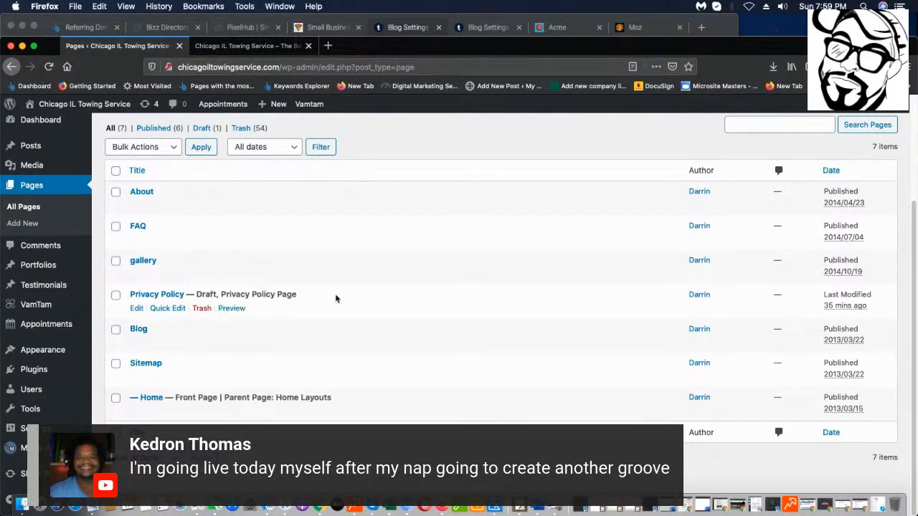
pyautogui.click(248, 45)
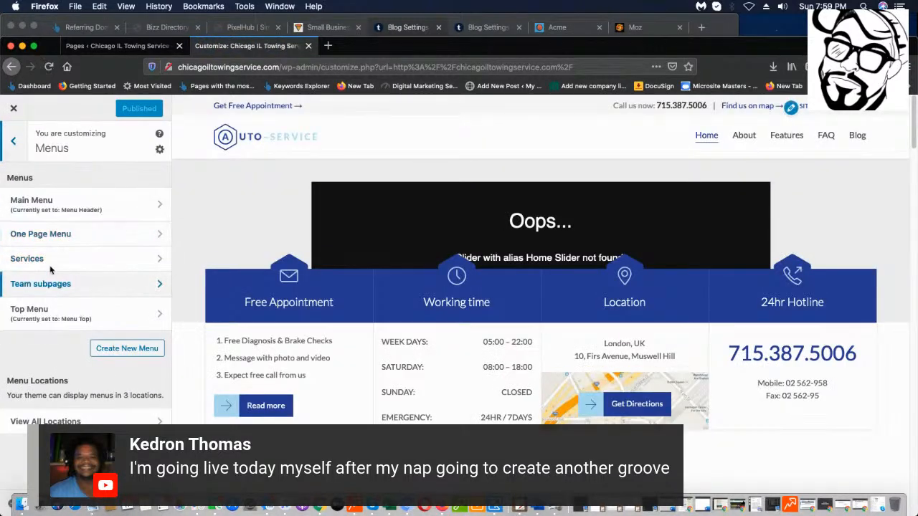
# In the Main Menu, remove Automotive Shop, Team, Clients, Gallery and Masonry Style.
pyautogui.click(156, 208)
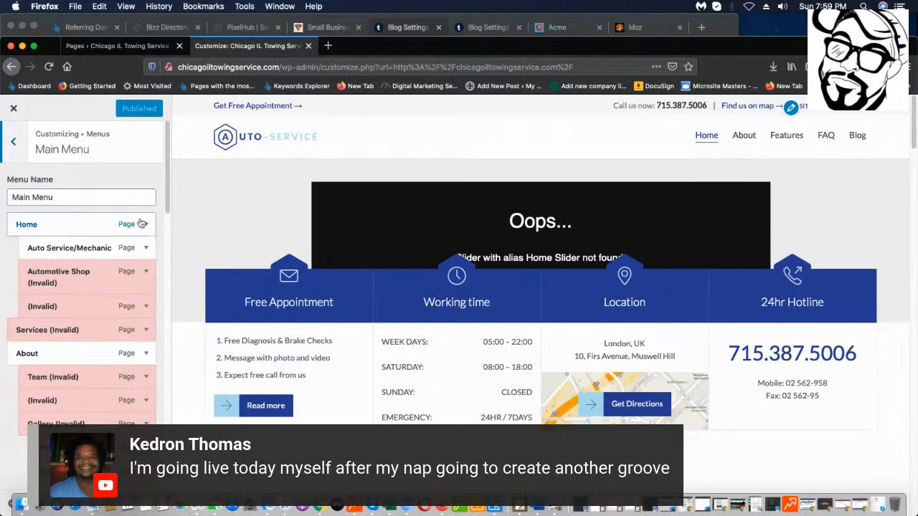
pyautogui.click(146, 273)
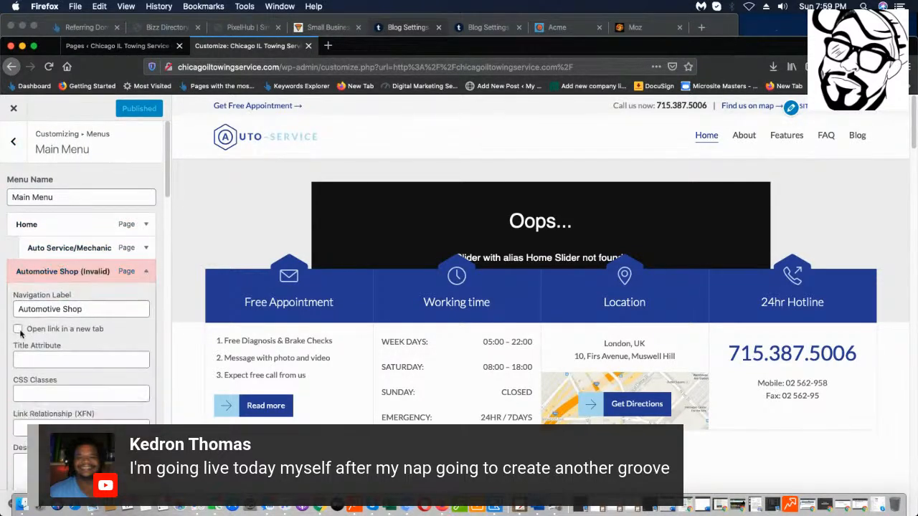
pyautogui.scroll(-5, 71, 301)
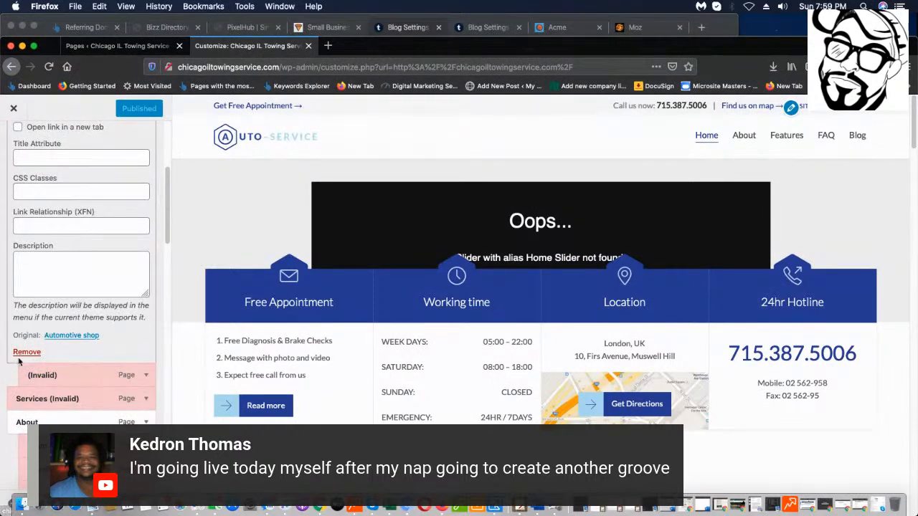
pyautogui.click(26, 351)
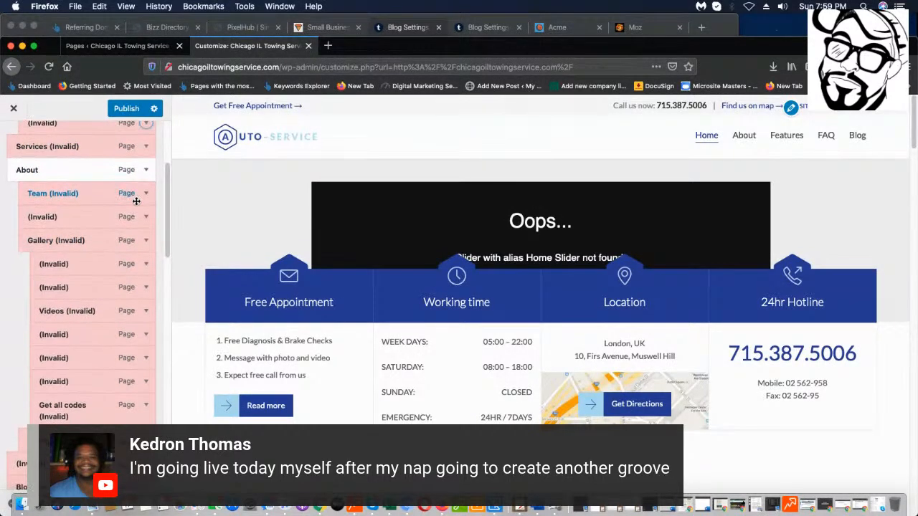
pyautogui.click(145, 201)
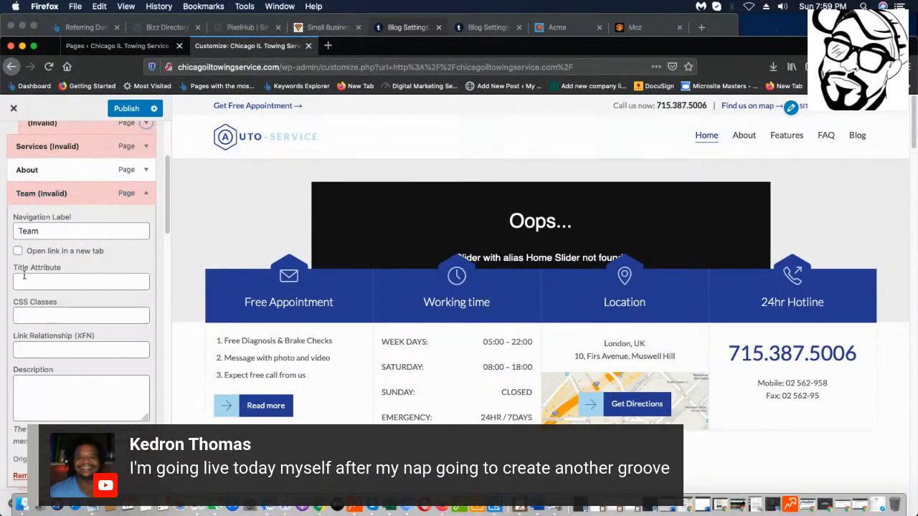
pyautogui.click(22, 475)
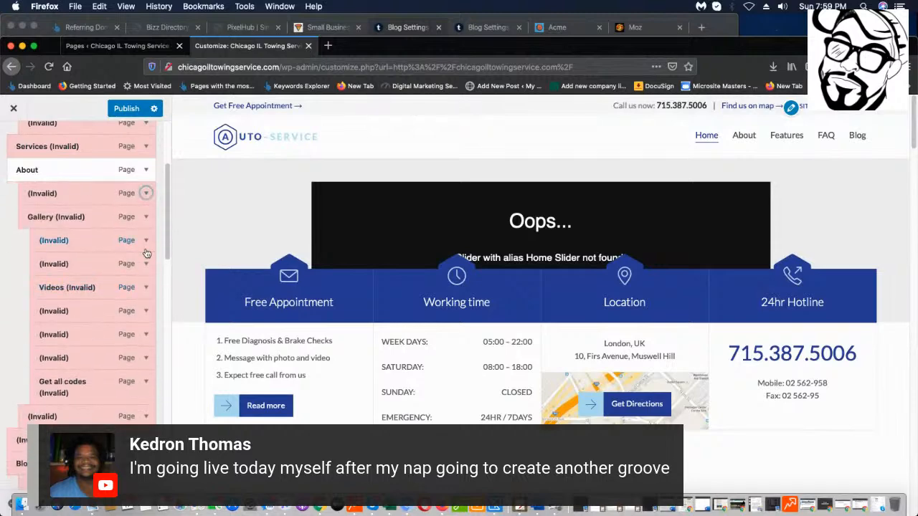
pyautogui.click(128, 188)
pyautogui.click(21, 471)
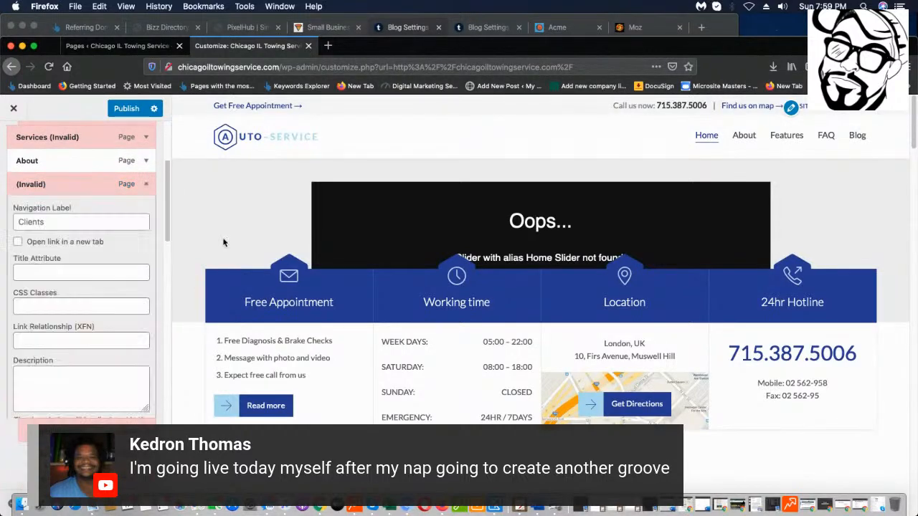
pyautogui.click(147, 185)
pyautogui.click(19, 468)
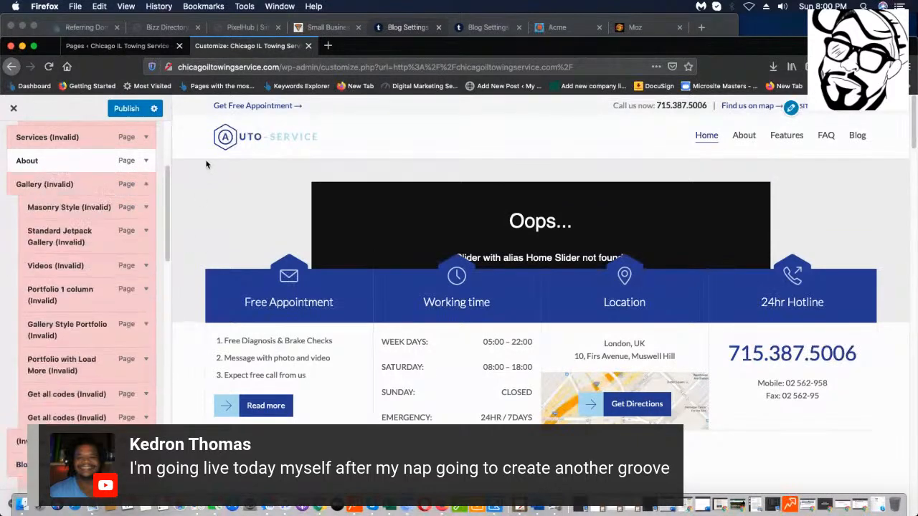
pyautogui.click(147, 185)
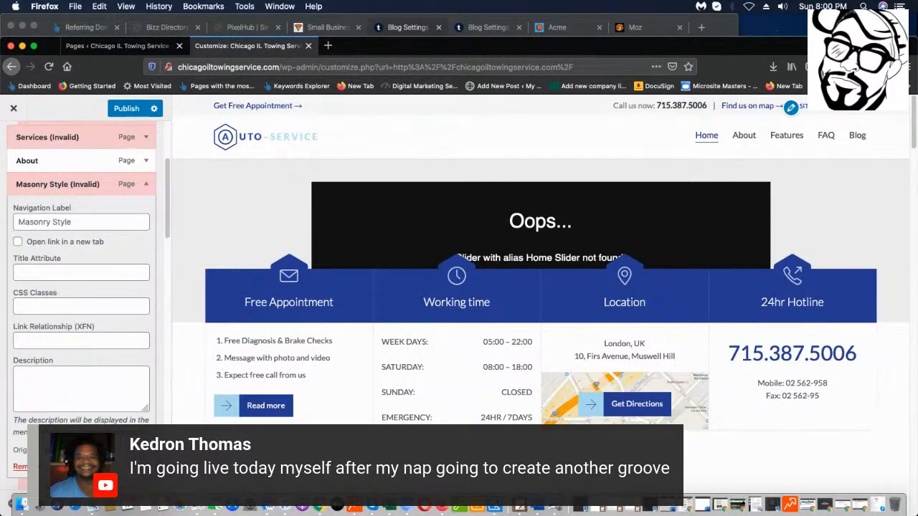
pyautogui.click(20, 467)
# Remove Standard Jetpack Gallery, Videos, Portfolio 1 column, Gallery Style Portfolio and Portfolio with Load More.
pyautogui.click(147, 185)
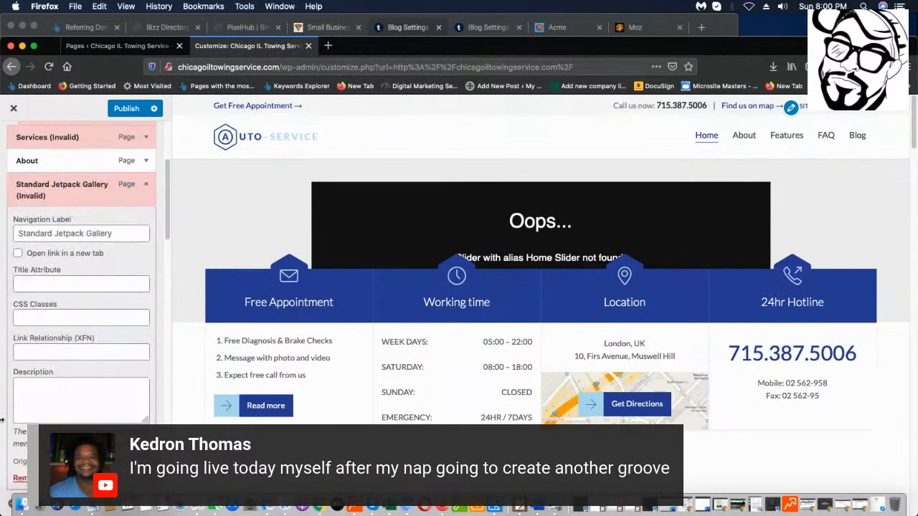
pyautogui.click(20, 466)
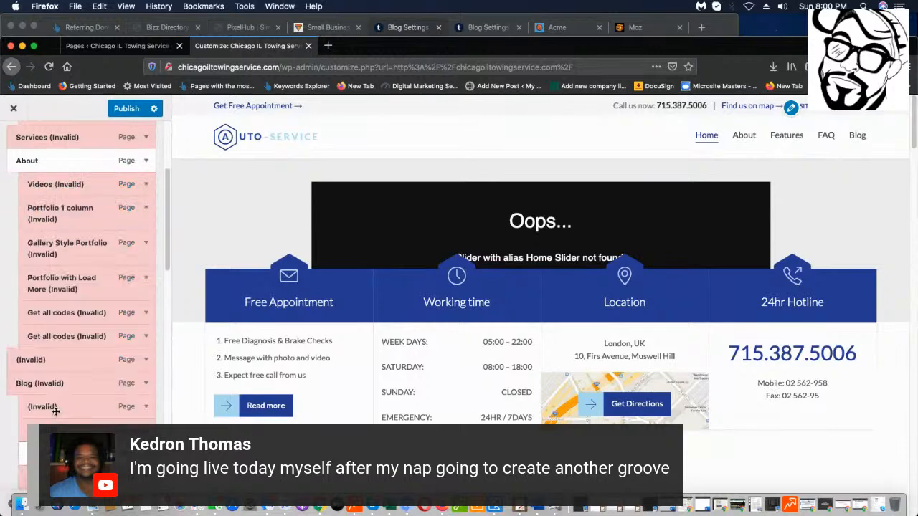
pyautogui.click(147, 186)
pyautogui.click(20, 466)
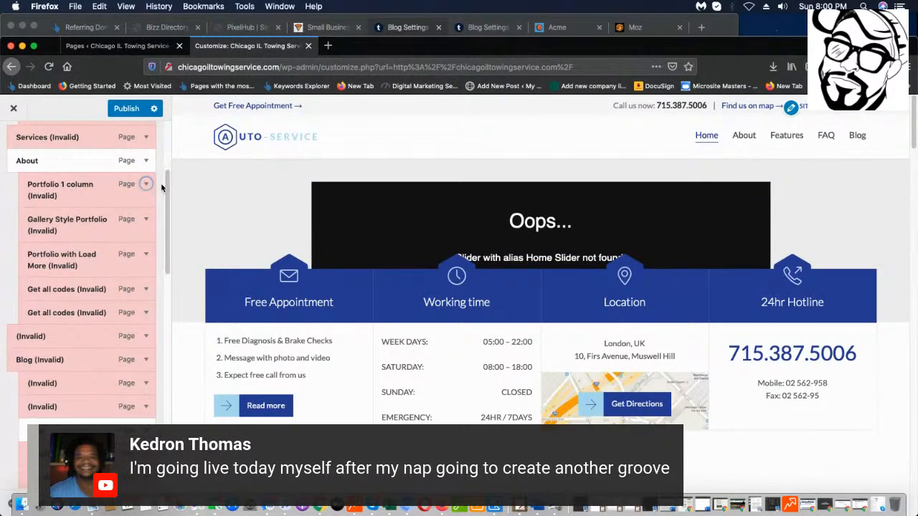
pyautogui.click(146, 185)
pyautogui.click(20, 466)
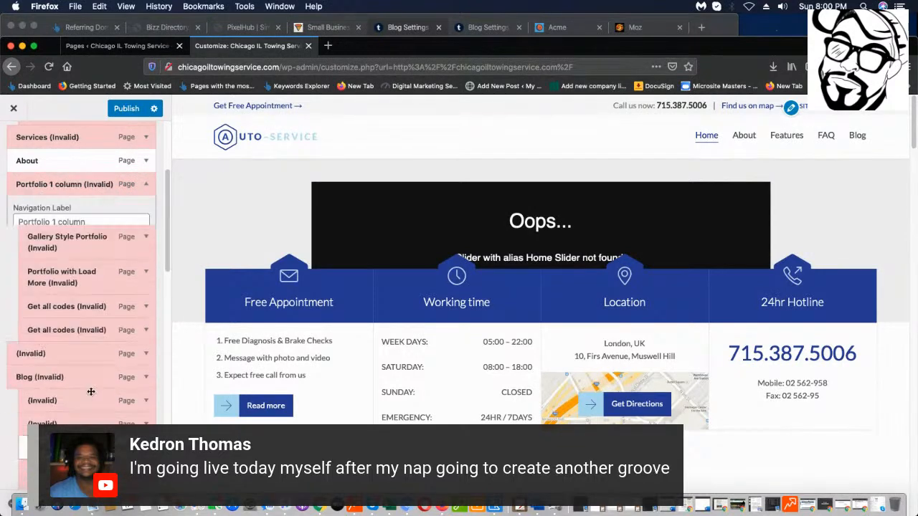
pyautogui.click(146, 184)
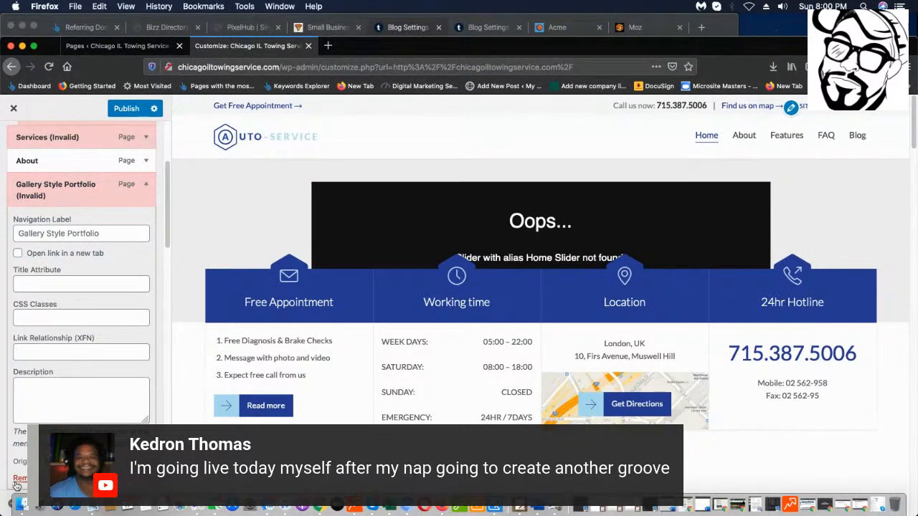
pyautogui.click(17, 479)
pyautogui.click(147, 184)
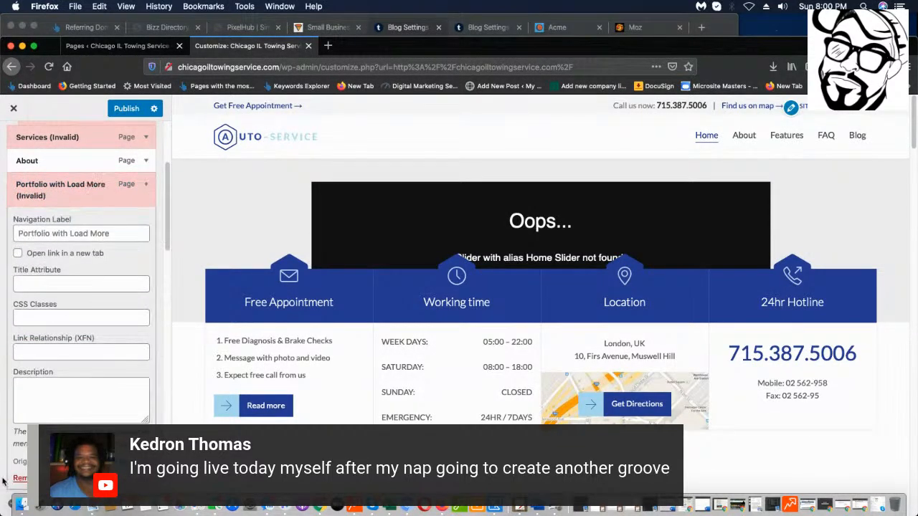
pyautogui.click(20, 478)
pyautogui.click(146, 185)
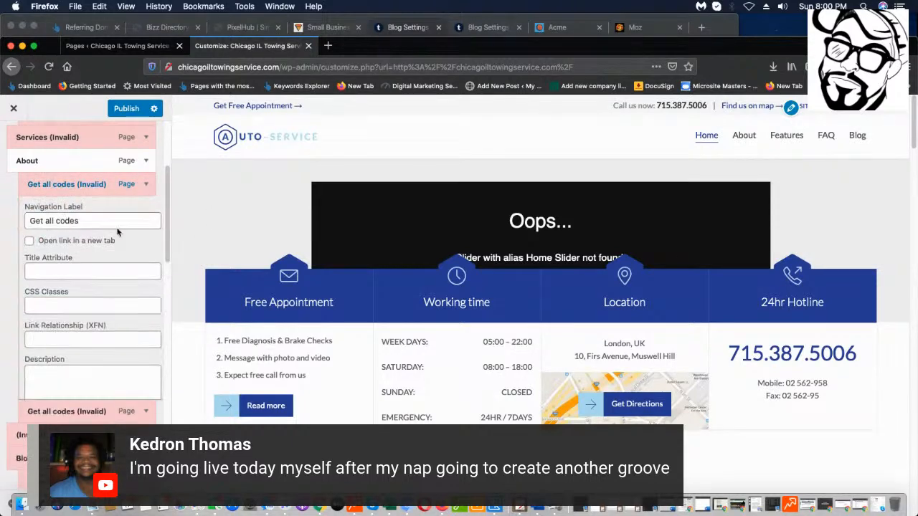
pyautogui.click(146, 184)
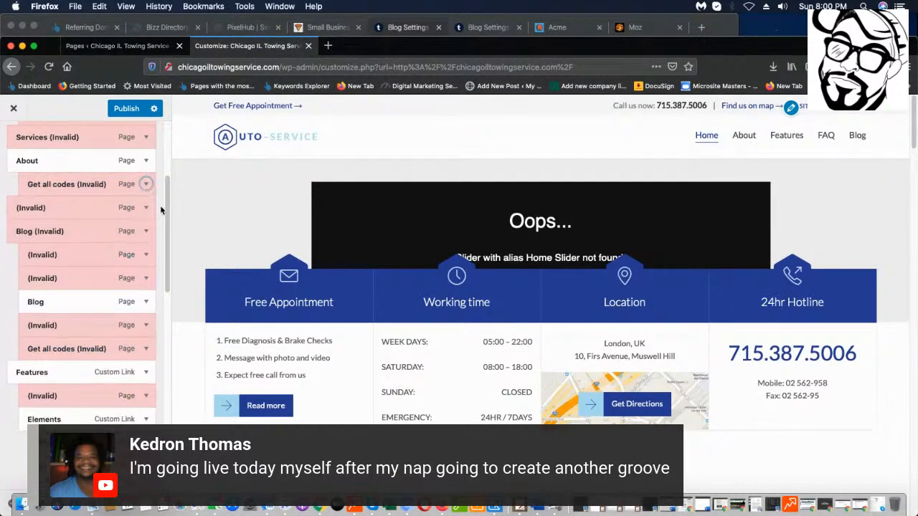
# Remove the Get all codes, Specials, Blog, Newspaper Style and Blog Layout 1 menu entries.
pyautogui.click(146, 185)
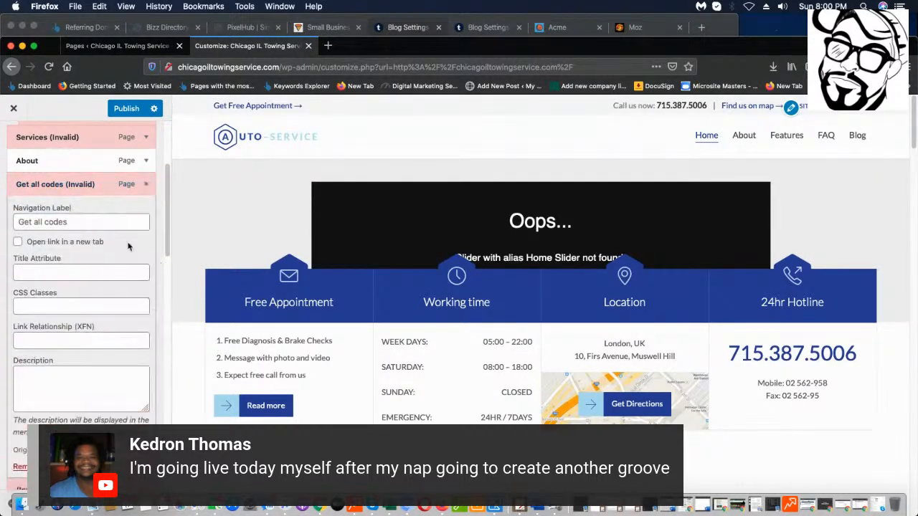
pyautogui.click(18, 468)
pyautogui.click(146, 184)
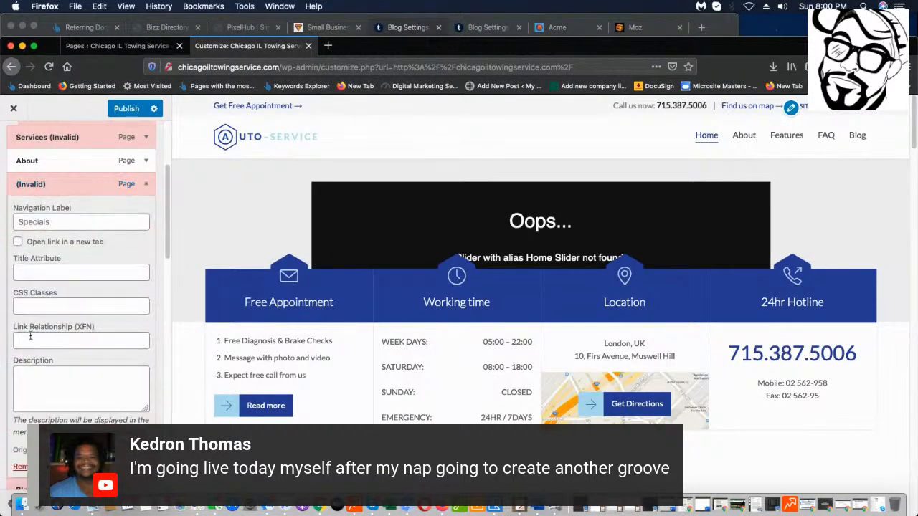
pyautogui.click(22, 469)
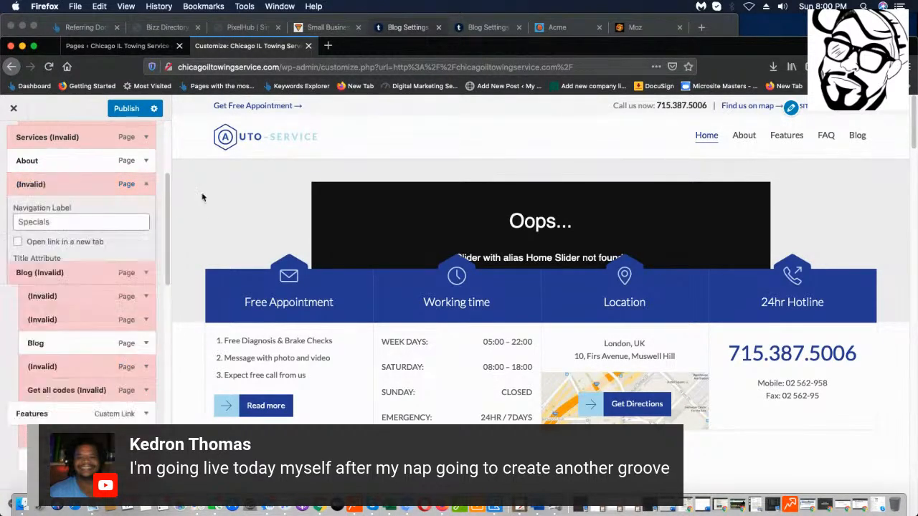
pyautogui.click(145, 184)
pyautogui.click(19, 468)
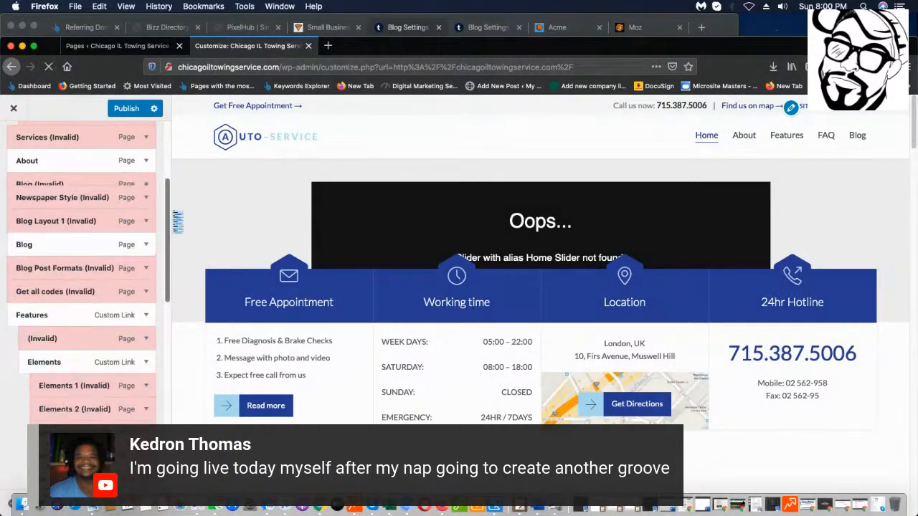
pyautogui.click(145, 184)
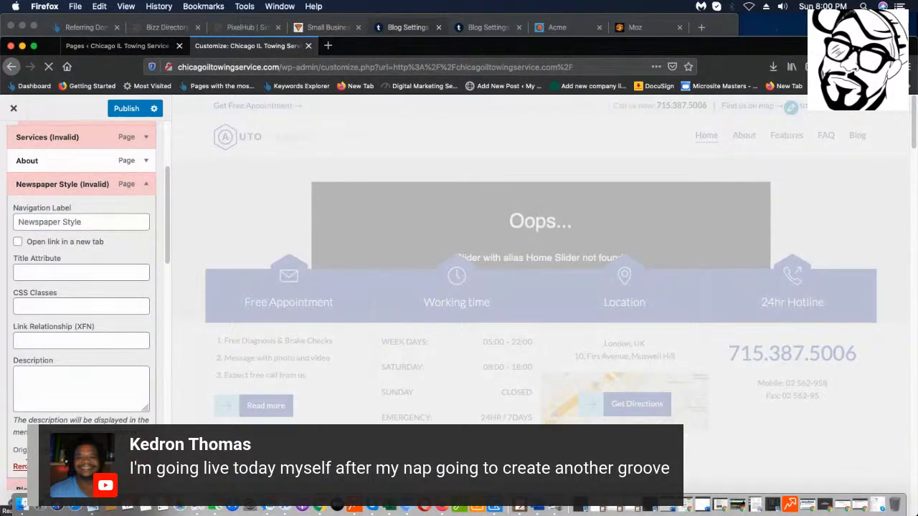
pyautogui.click(20, 467)
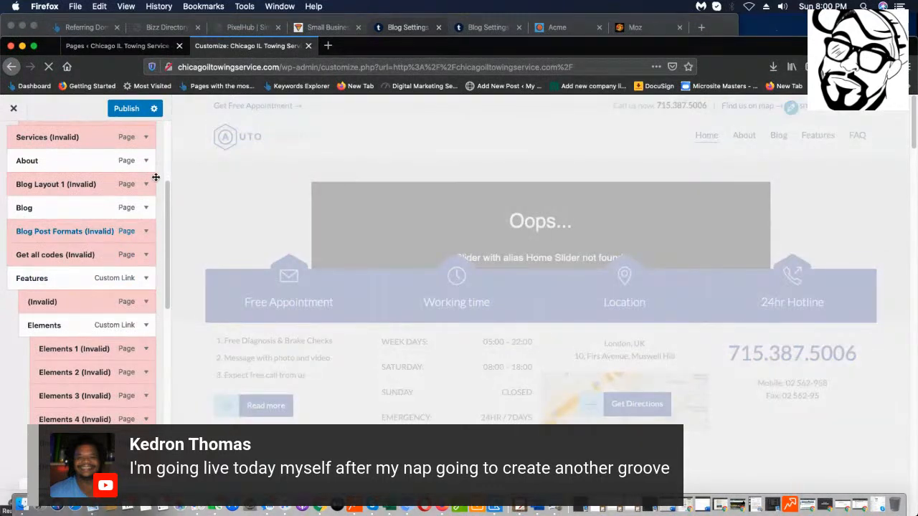
pyautogui.click(149, 185)
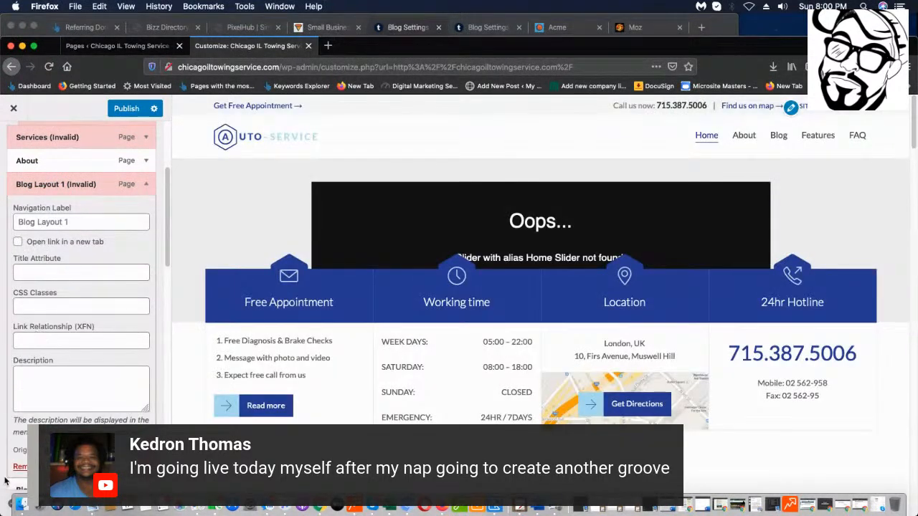
pyautogui.click(20, 466)
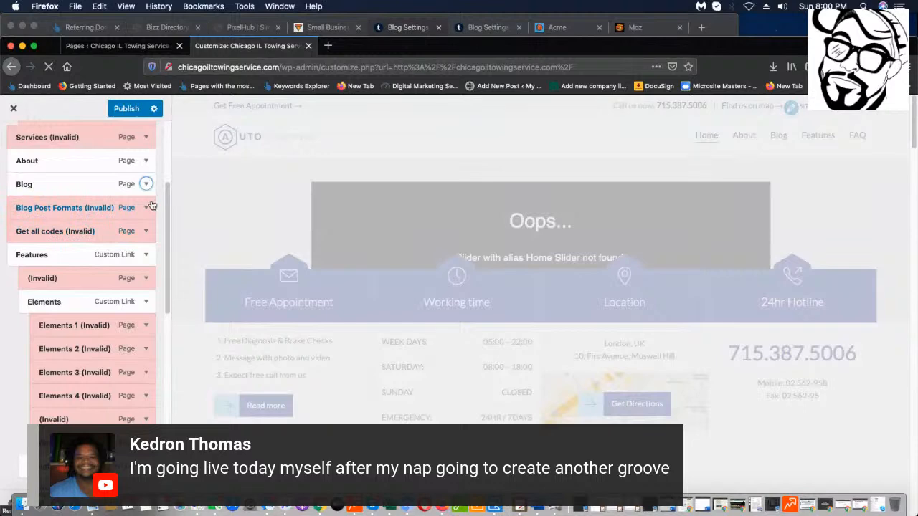
# Remove Blog Post Formats, the second Get all codes, Theme Options and the Features custom link.
pyautogui.click(149, 207)
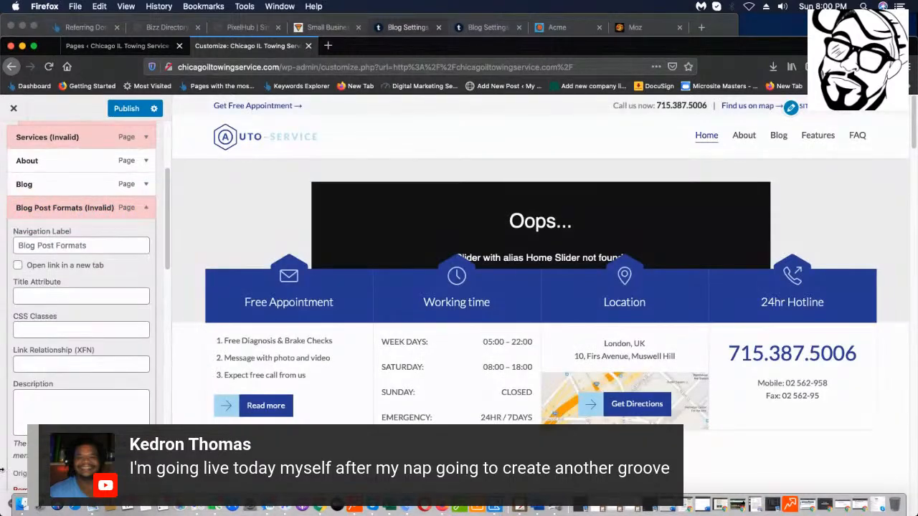
pyautogui.scroll(-2, 22, 430)
pyautogui.click(22, 443)
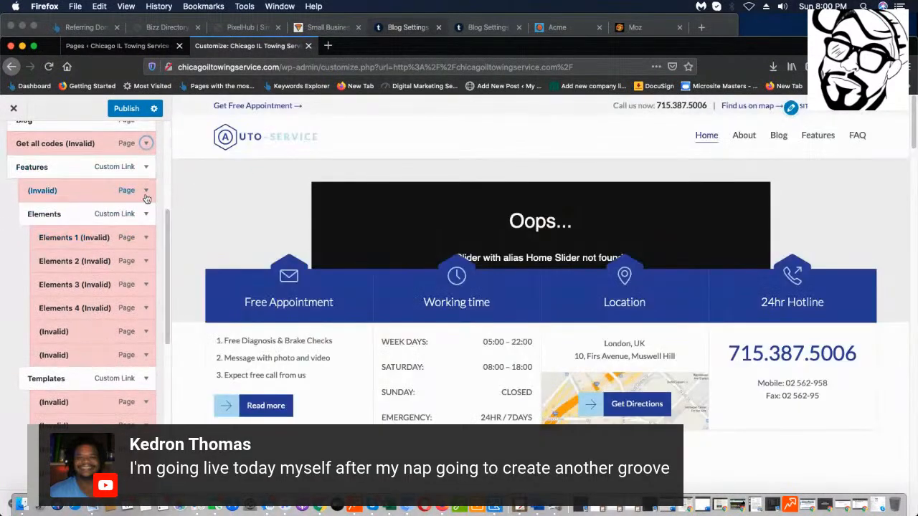
pyautogui.scroll(3, 144, 208)
pyautogui.click(134, 233)
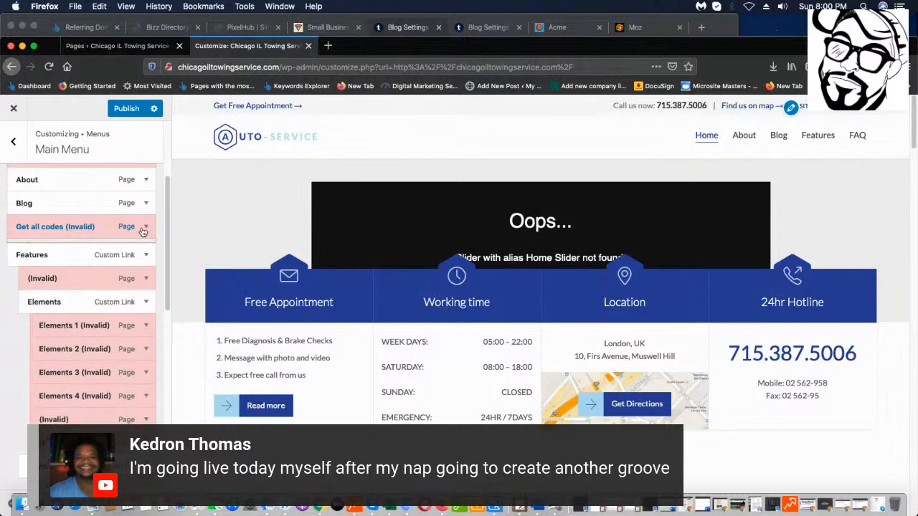
pyautogui.scroll(-2, 43, 372)
pyautogui.click(28, 408)
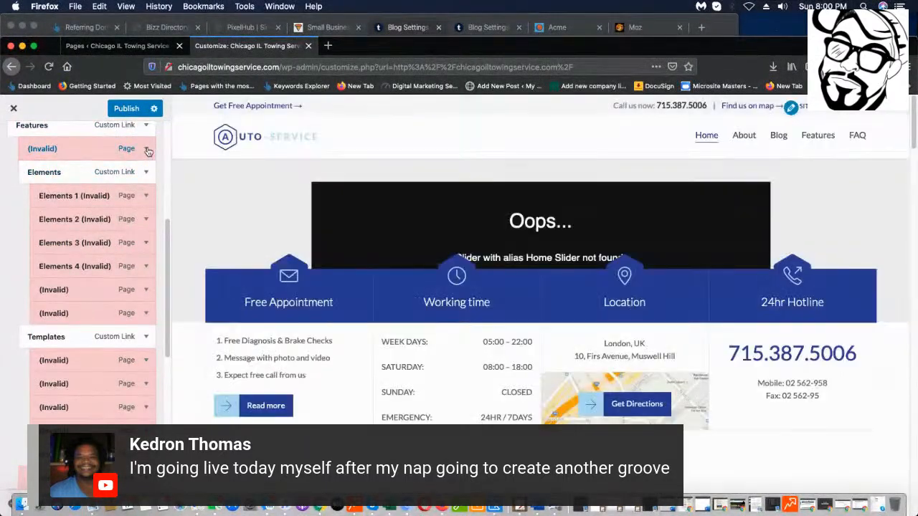
pyautogui.click(146, 149)
pyautogui.click(15, 433)
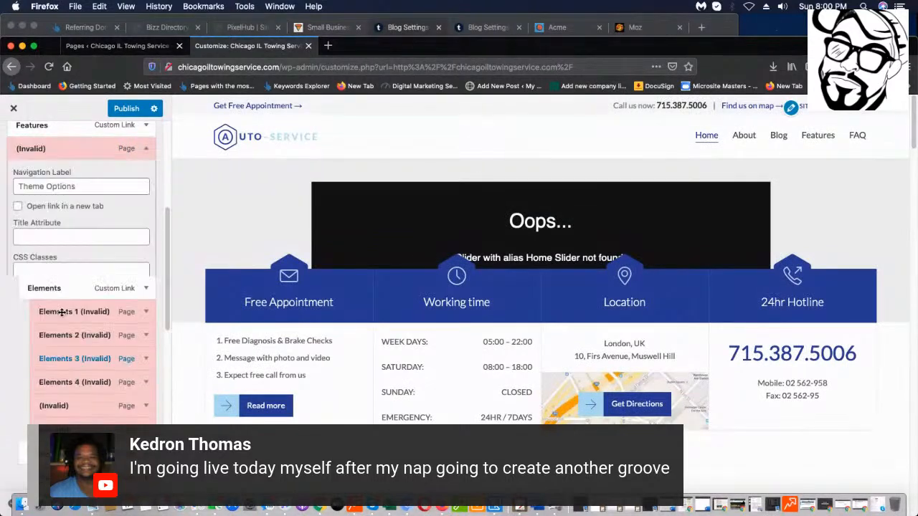
pyautogui.scroll(2, 142, 203)
pyautogui.click(146, 190)
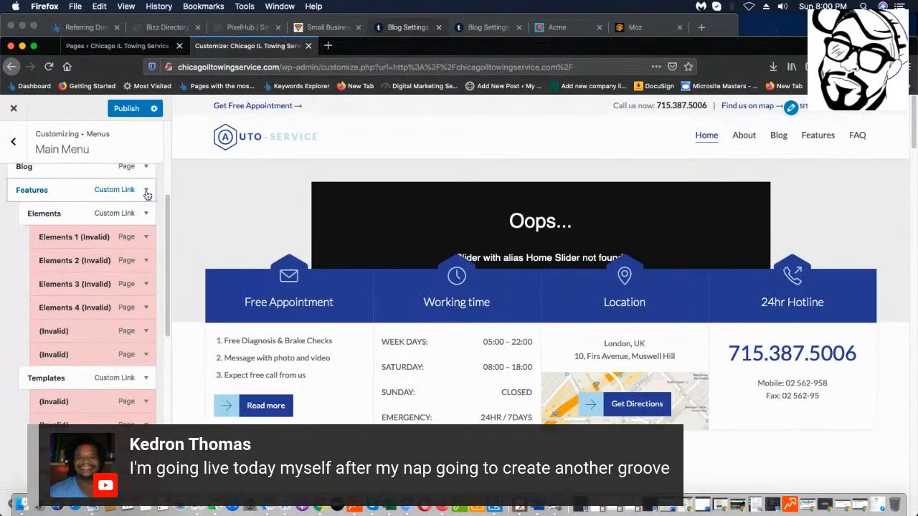
pyautogui.scroll(-1, 22, 409)
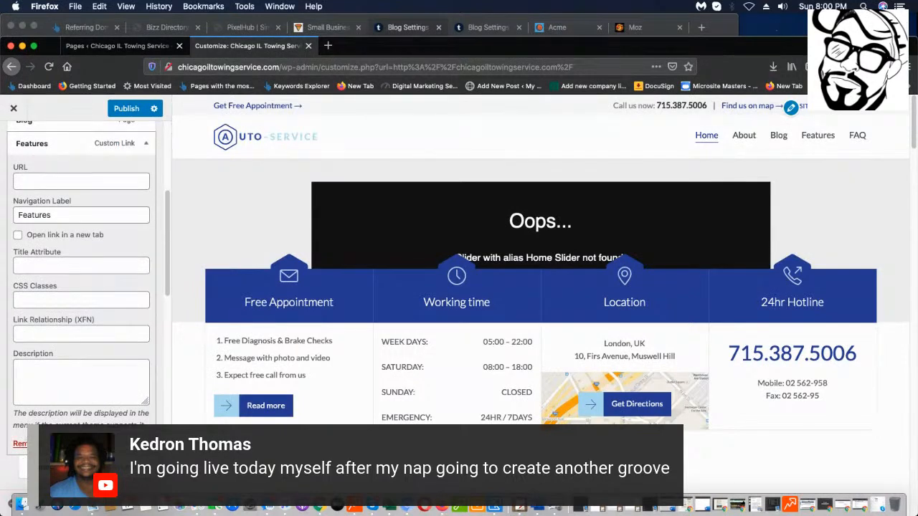
pyautogui.click(146, 144)
# Remove the Elements custom link and the Elements 2, 3 and 4 entries.
pyautogui.click(141, 143)
pyautogui.click(18, 445)
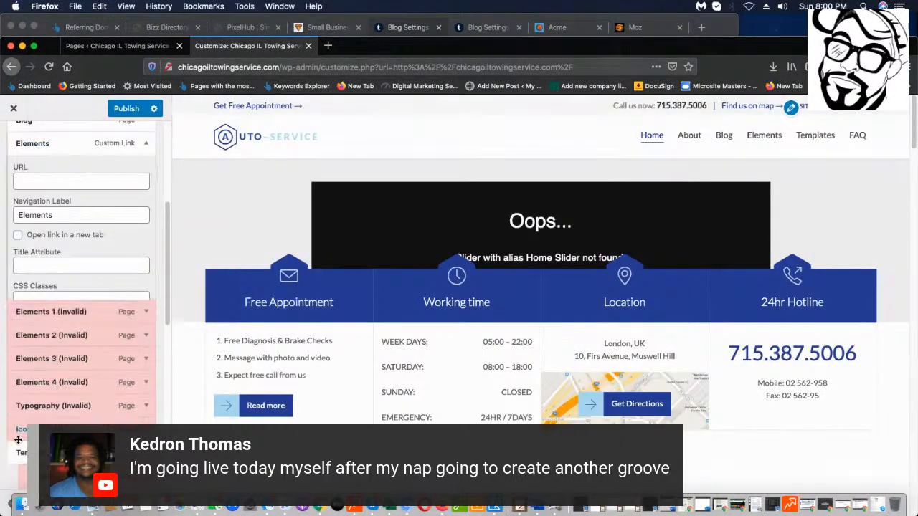
pyautogui.click(146, 145)
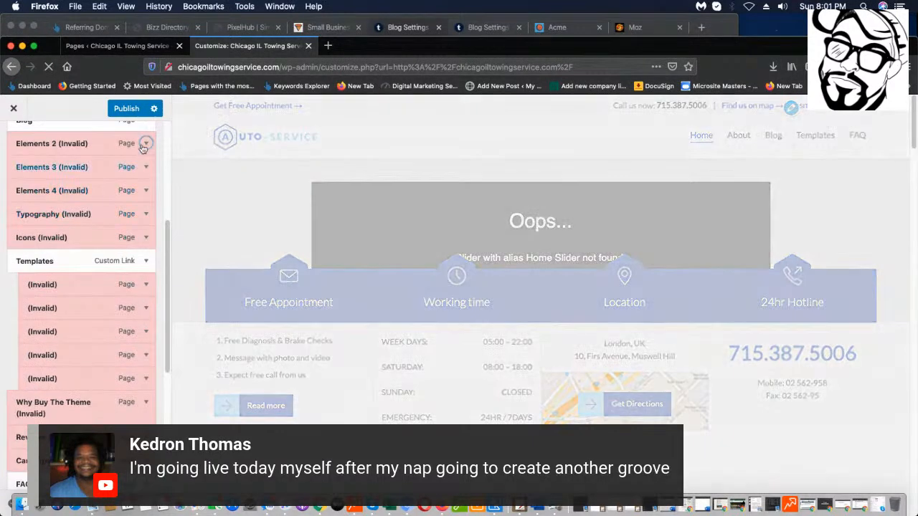
pyautogui.click(145, 143)
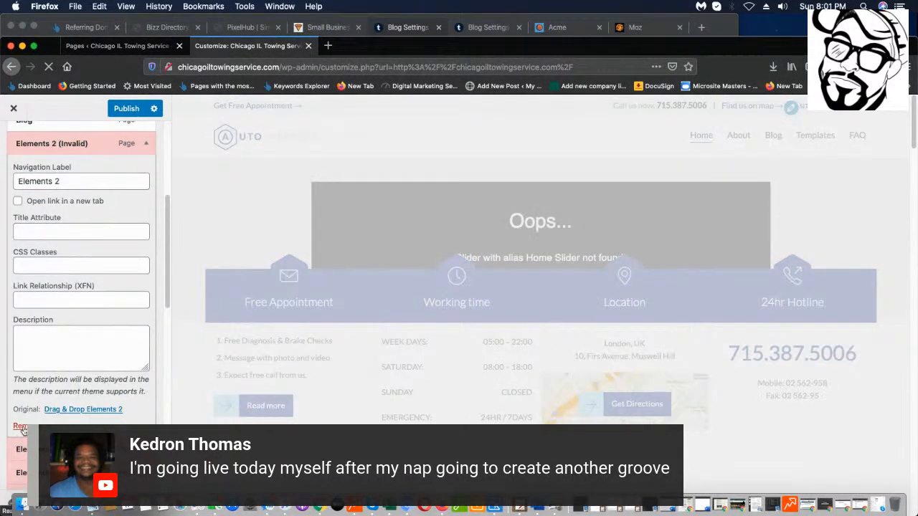
pyautogui.click(20, 426)
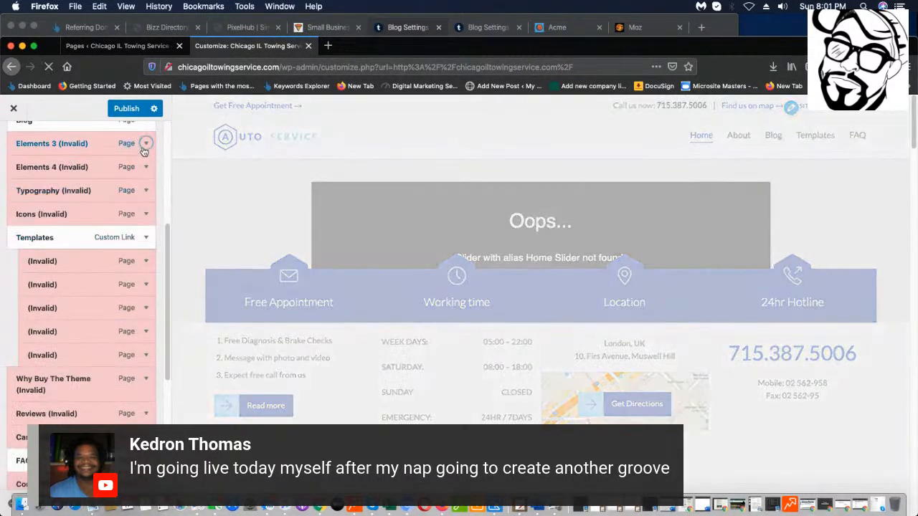
pyautogui.click(145, 143)
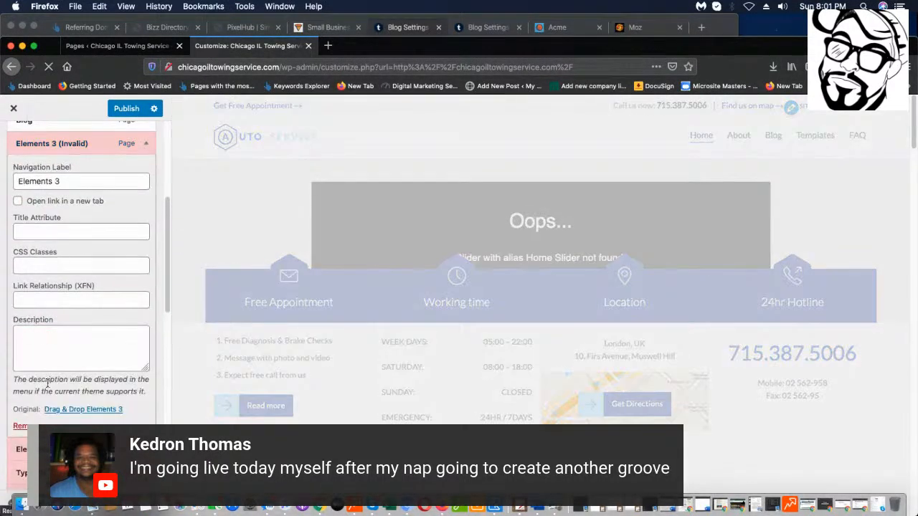
pyautogui.click(17, 428)
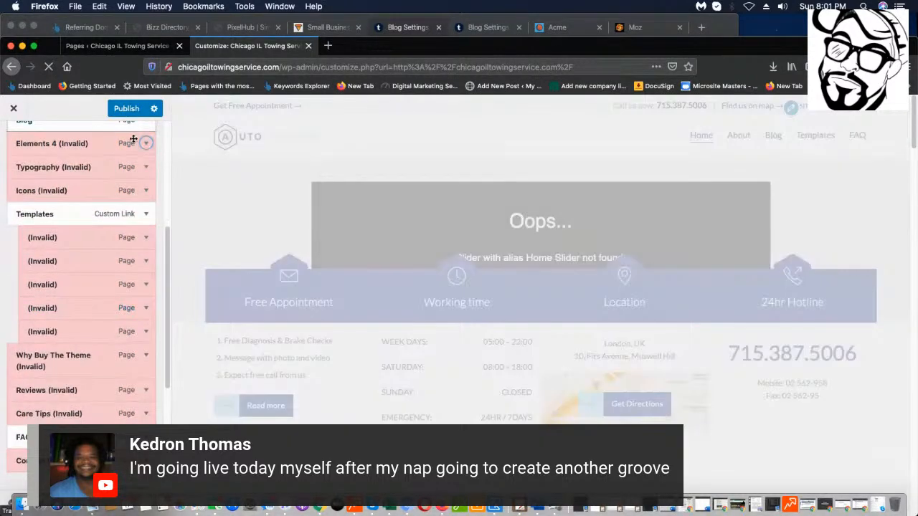
pyautogui.click(144, 143)
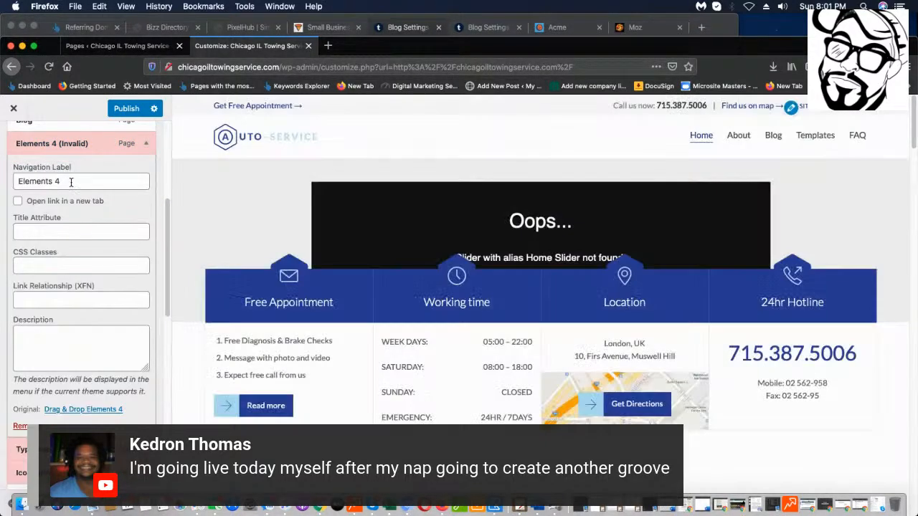
pyautogui.click(20, 435)
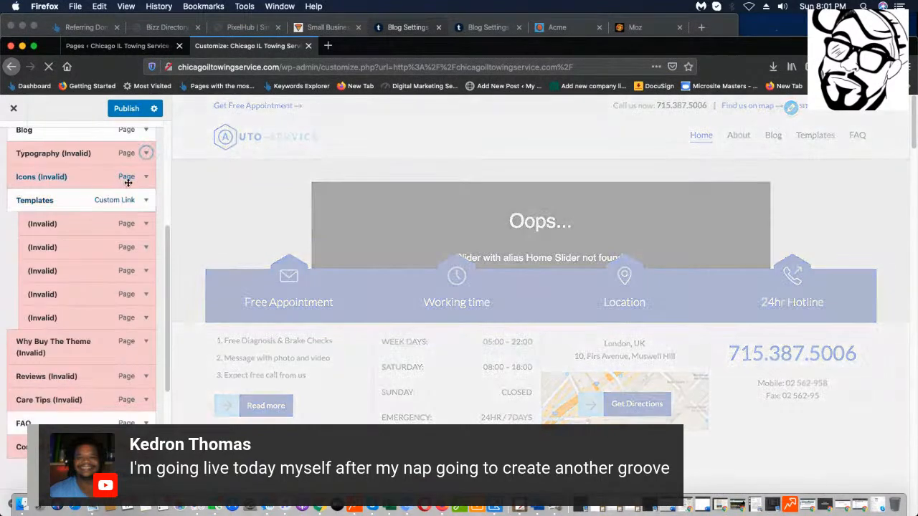
# Remove the Typography, Icons and Templates menu entries.
pyautogui.click(146, 152)
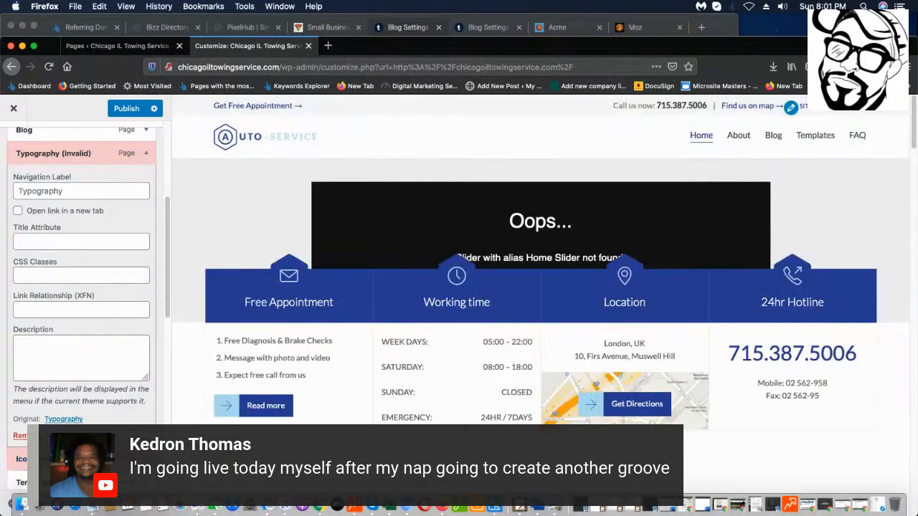
pyautogui.click(20, 435)
pyautogui.click(144, 153)
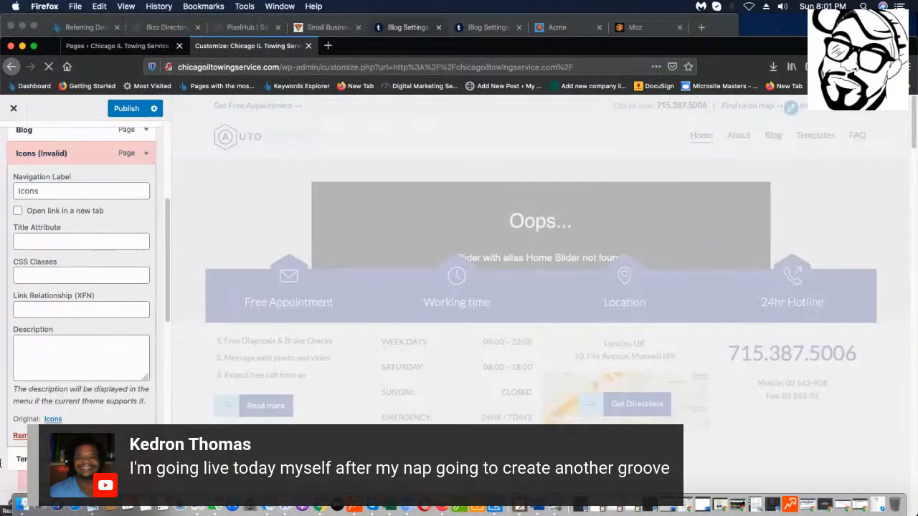
pyautogui.click(20, 435)
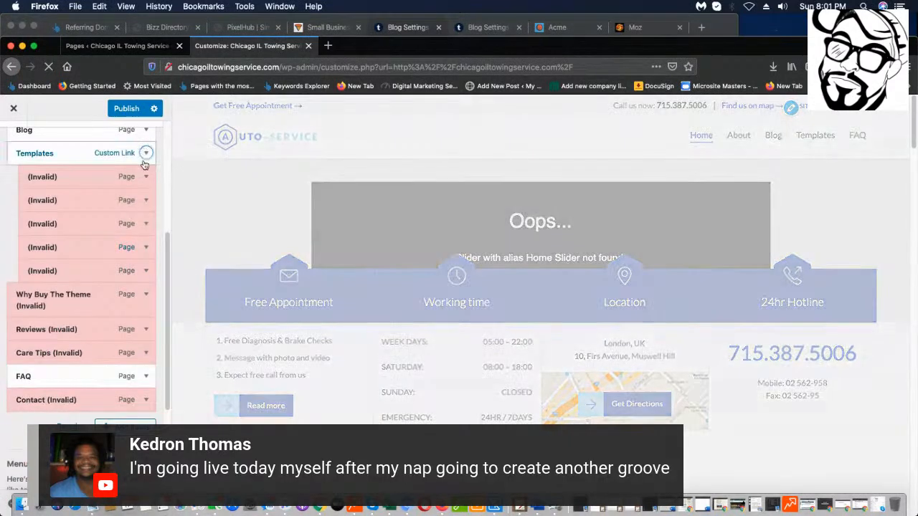
pyautogui.click(144, 153)
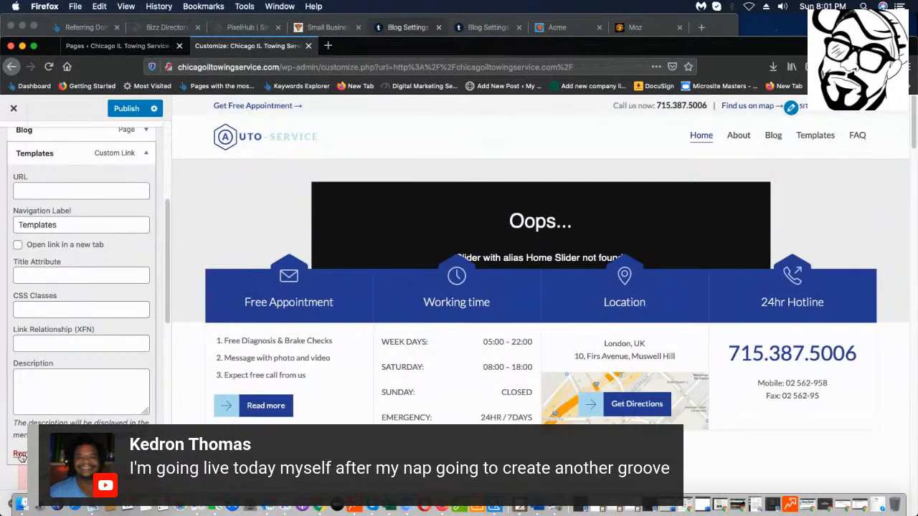
pyautogui.click(20, 457)
# Delete Body Top Widget Area, Left Sidebar, Maintenance Mode and Right Sidebar from the menu.
pyautogui.click(144, 155)
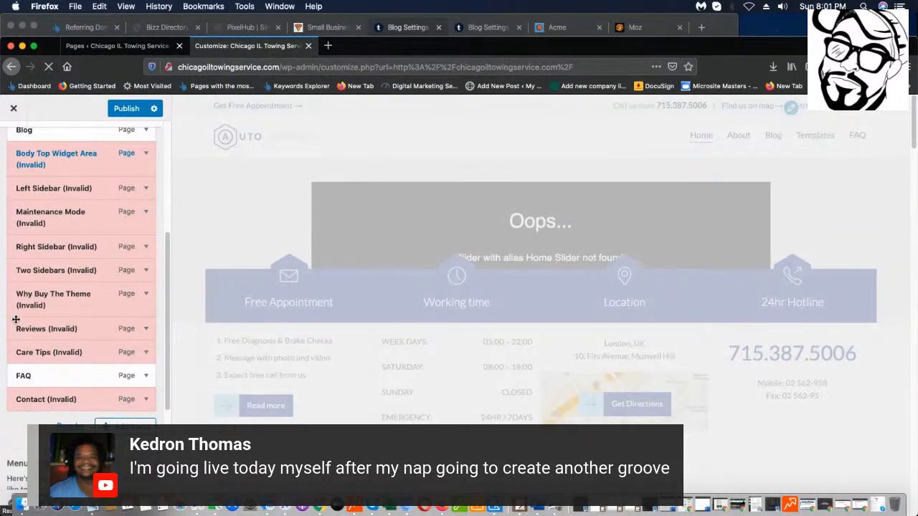
pyautogui.click(144, 154)
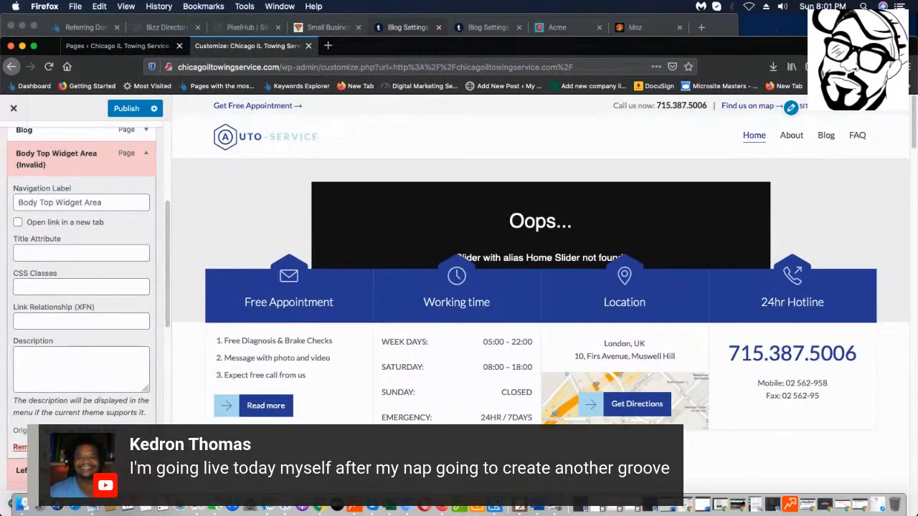
pyautogui.click(22, 448)
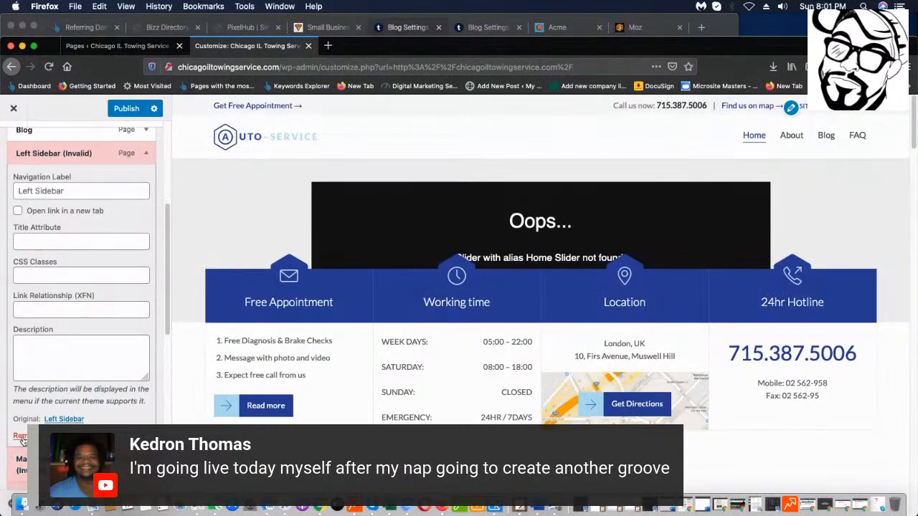
pyautogui.click(20, 435)
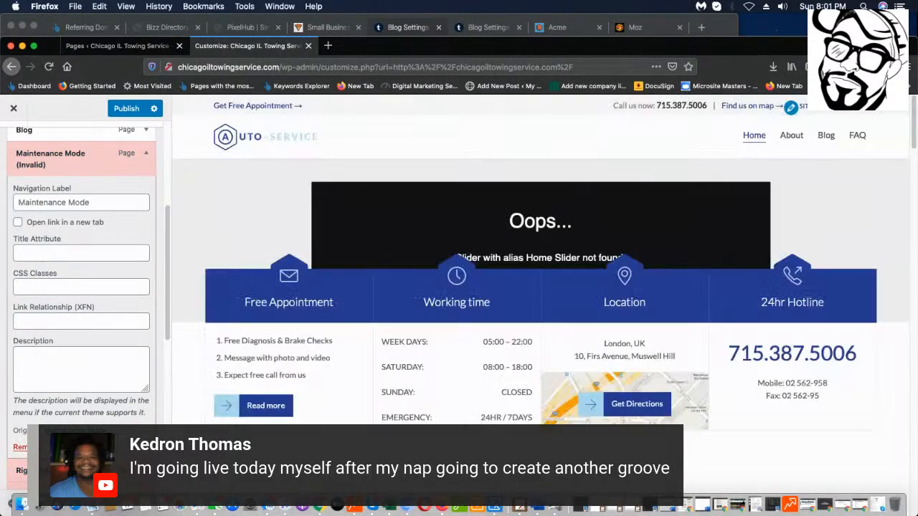
pyautogui.click(20, 446)
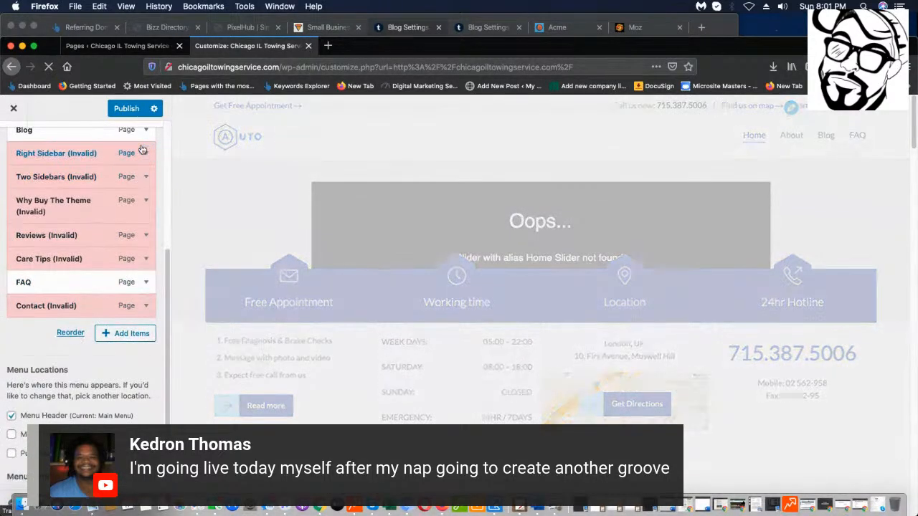
pyautogui.click(142, 149)
pyautogui.click(20, 435)
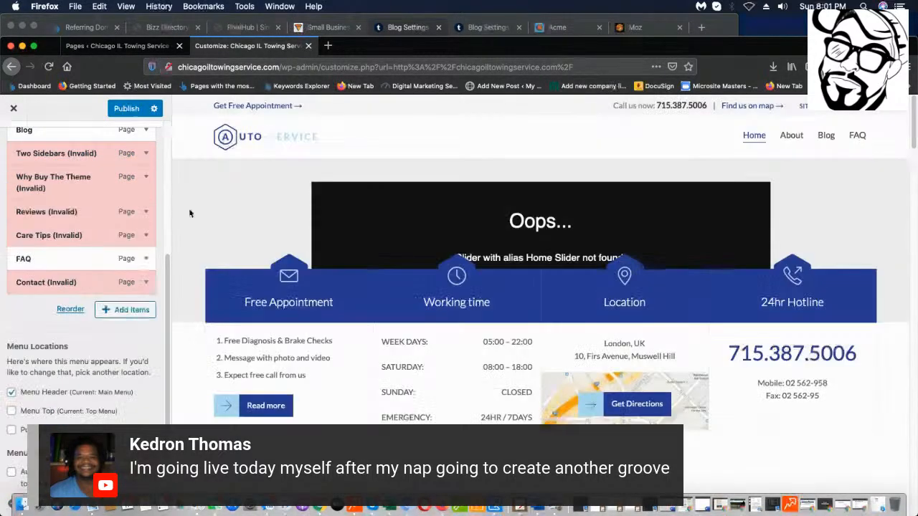
# Delete the Two Sidebars, Why Buy The Theme, Reviews and Care Tips menu items.
pyautogui.click(142, 152)
pyautogui.click(20, 435)
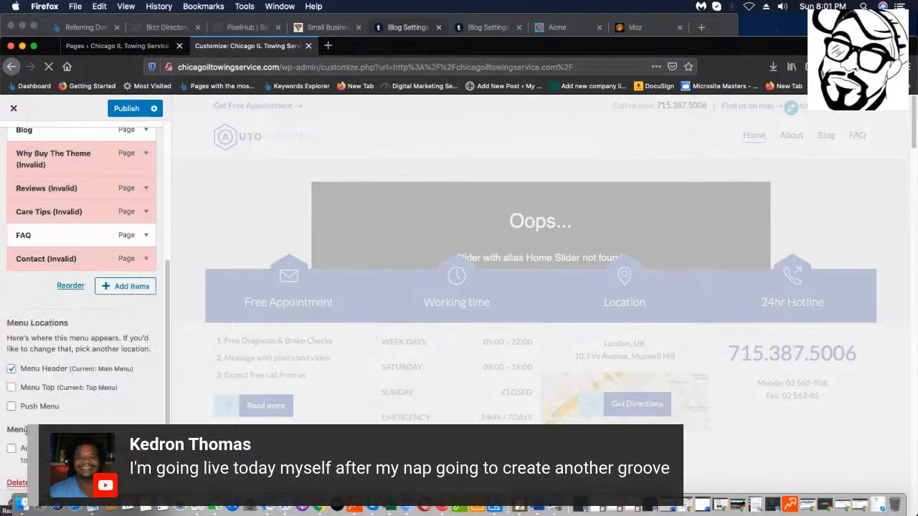
pyautogui.click(146, 152)
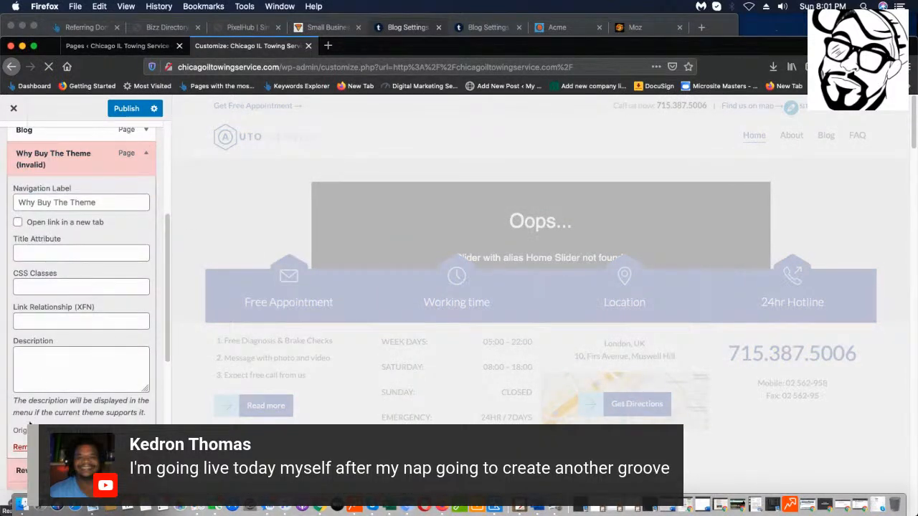
pyautogui.click(22, 448)
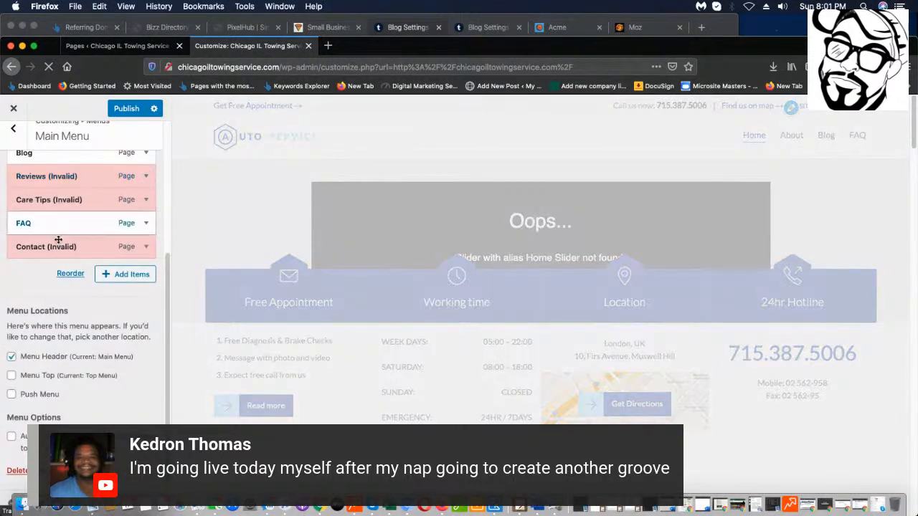
pyautogui.click(146, 175)
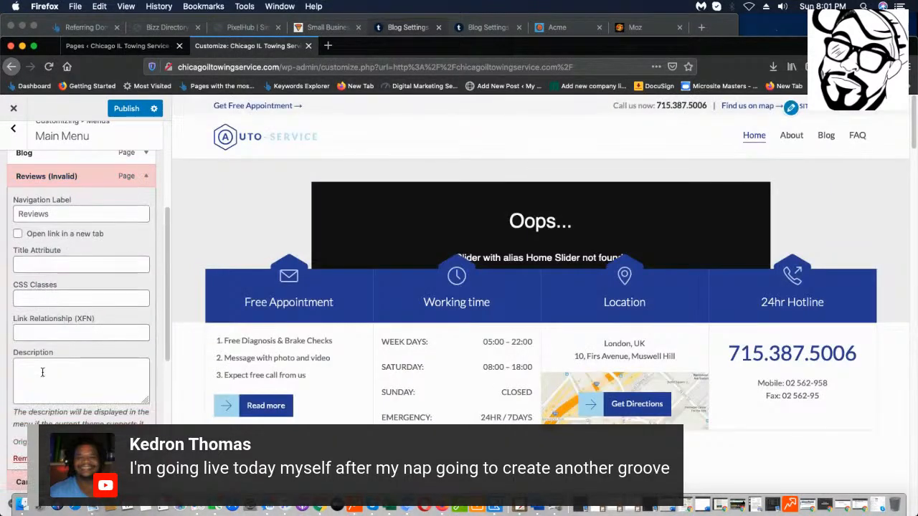
pyautogui.click(22, 458)
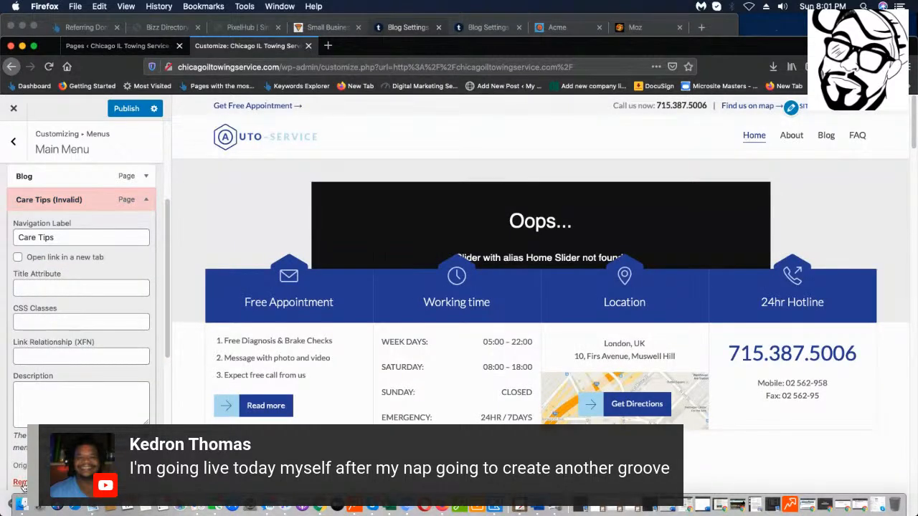
pyautogui.click(22, 483)
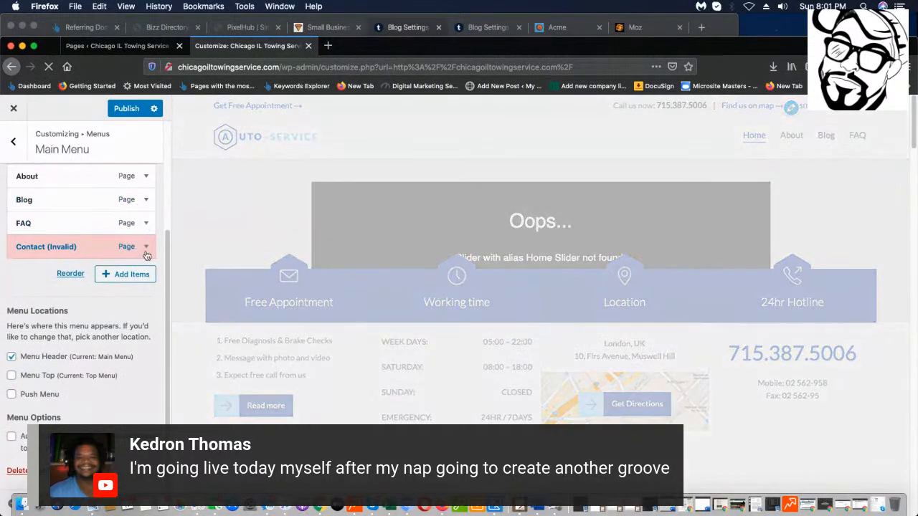
# Delete Contact, Auto Service/Mechanic, Get all codes and Services, leaving Home, About, Blog and FAQ.
pyautogui.click(146, 246)
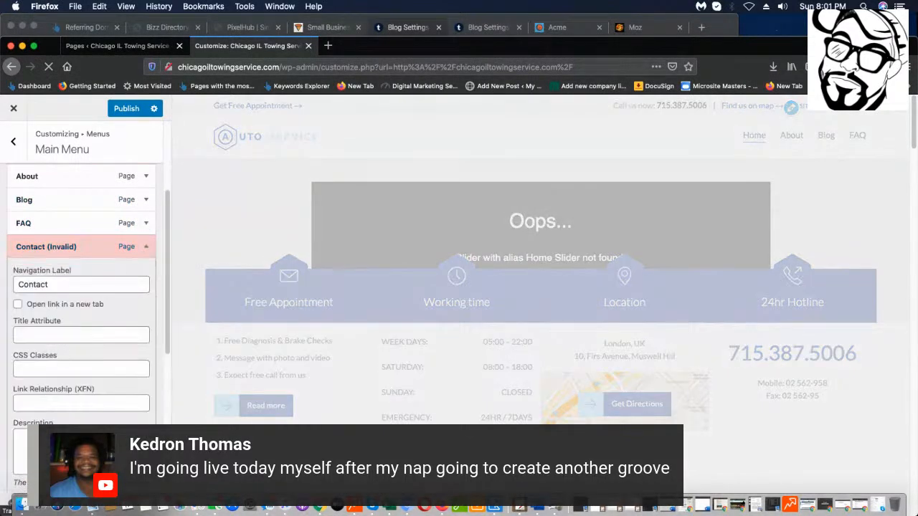
pyautogui.scroll(-3, 23, 494)
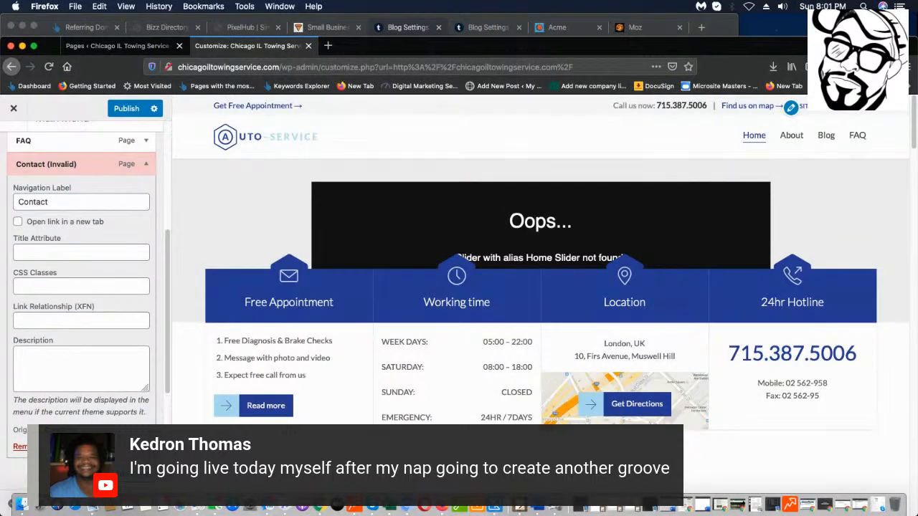
pyautogui.click(20, 446)
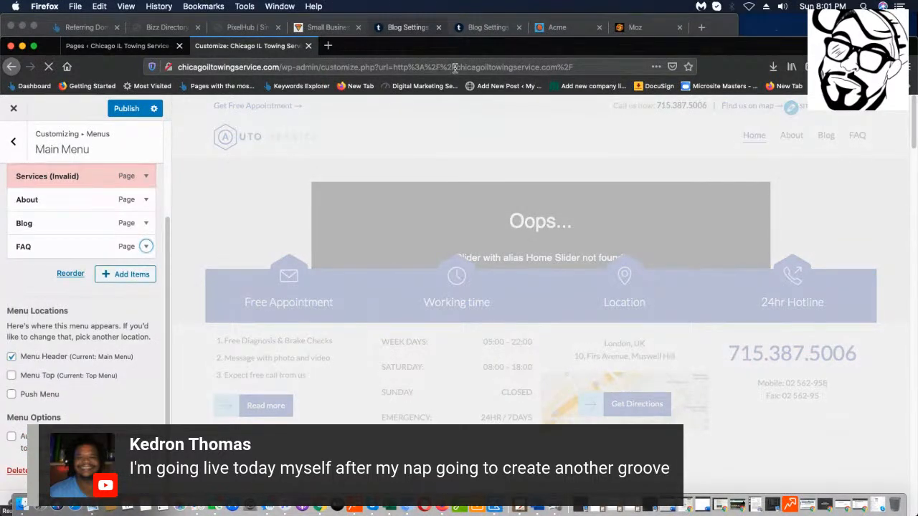
pyautogui.scroll(2, 144, 194)
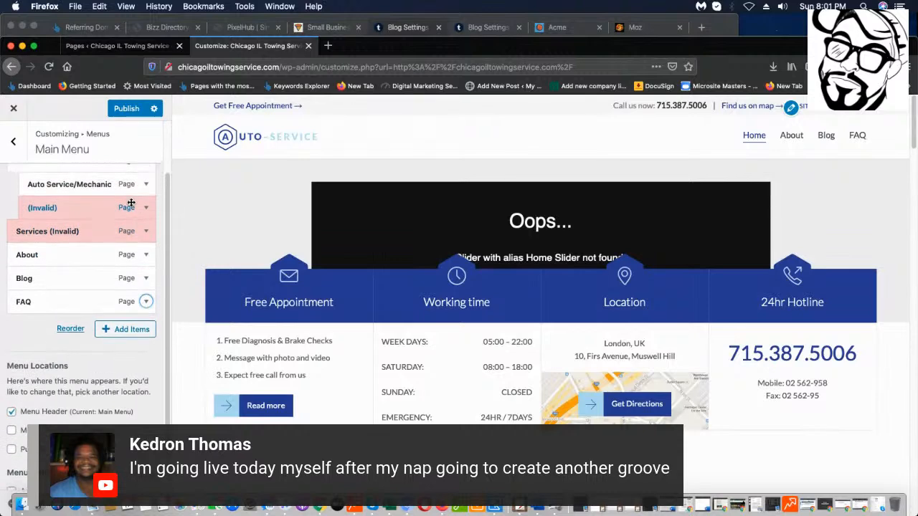
pyautogui.scroll(2, 143, 229)
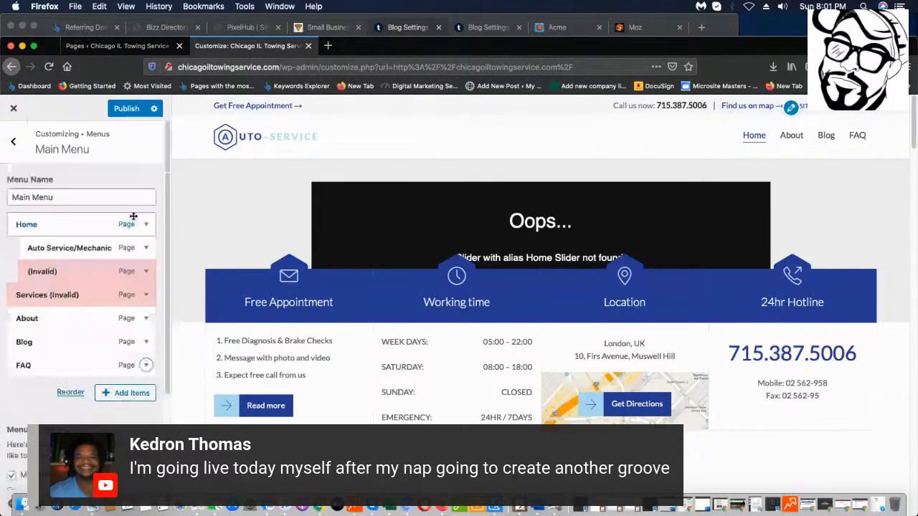
pyautogui.click(143, 248)
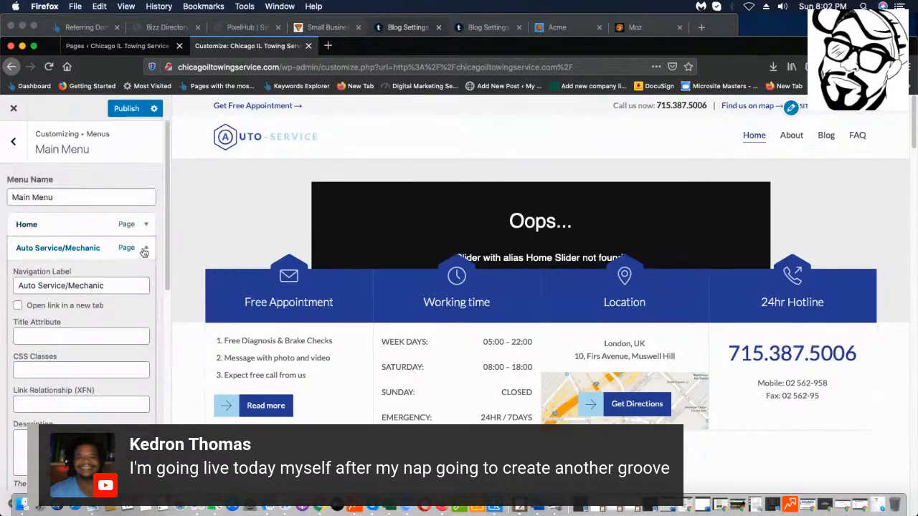
pyautogui.scroll(-4, 20, 422)
pyautogui.click(27, 421)
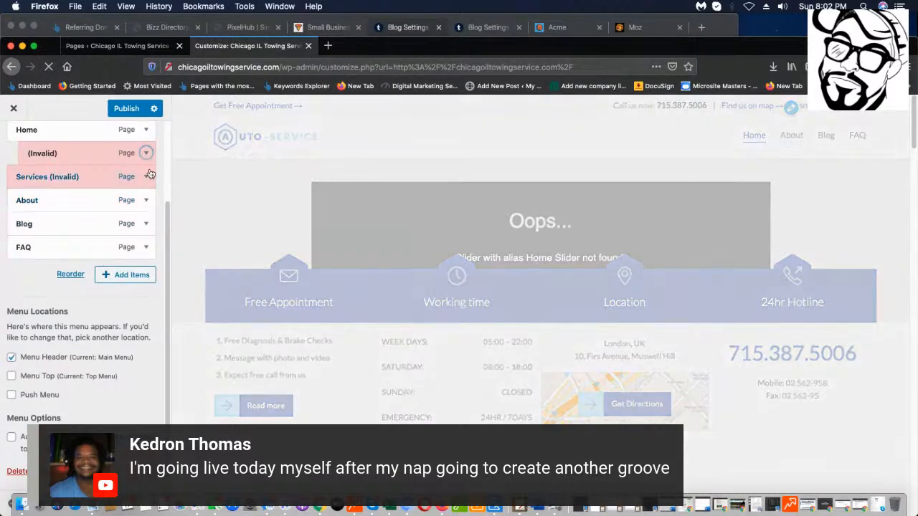
pyautogui.click(146, 154)
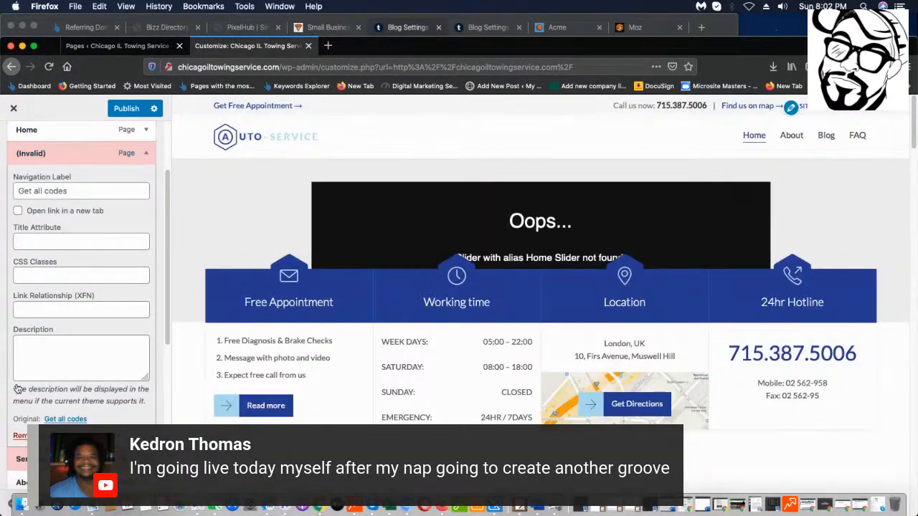
pyautogui.click(20, 435)
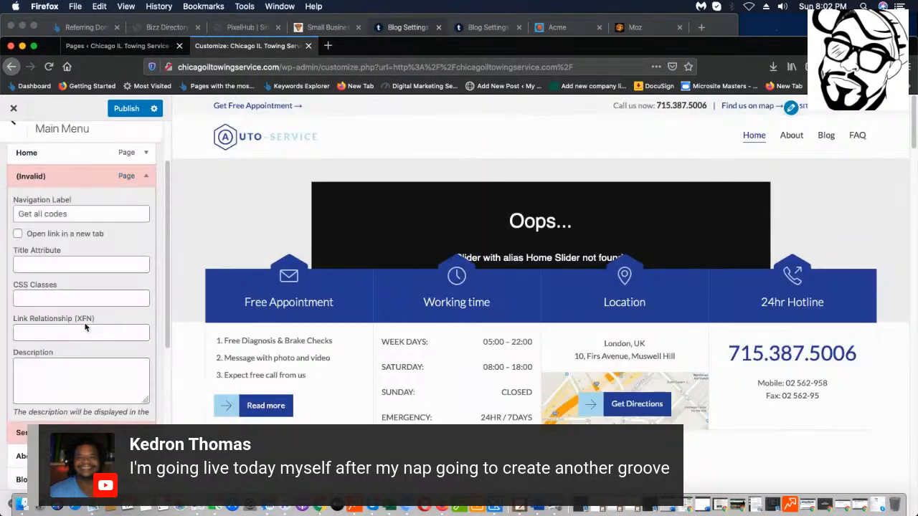
pyautogui.click(145, 176)
pyautogui.click(17, 459)
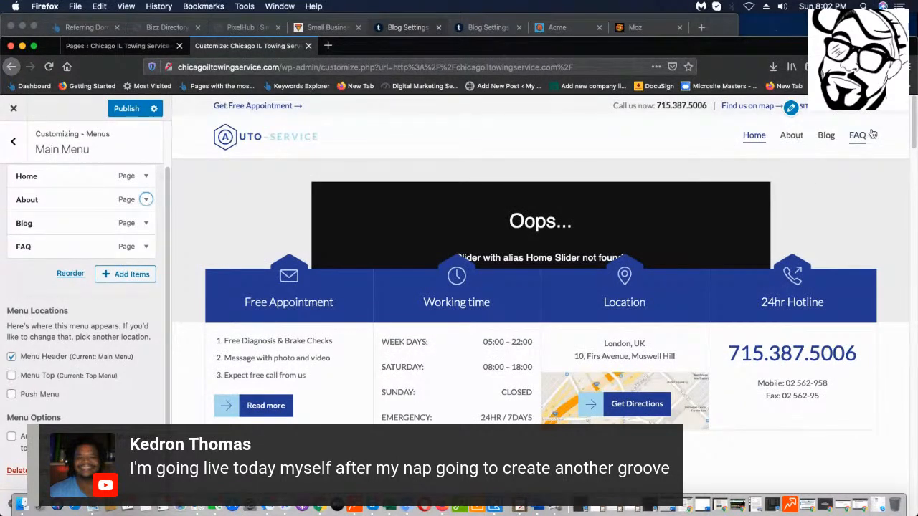
# Publish the menu changes, scroll through the home page preview, then return to the Menus list.
pyautogui.click(127, 109)
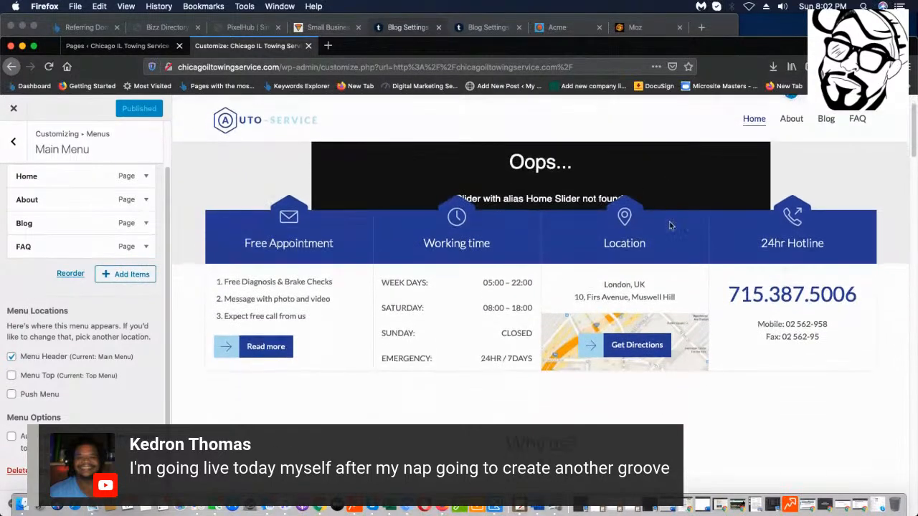
pyautogui.scroll(-15, 670, 244)
pyautogui.scroll(-15, 667, 265)
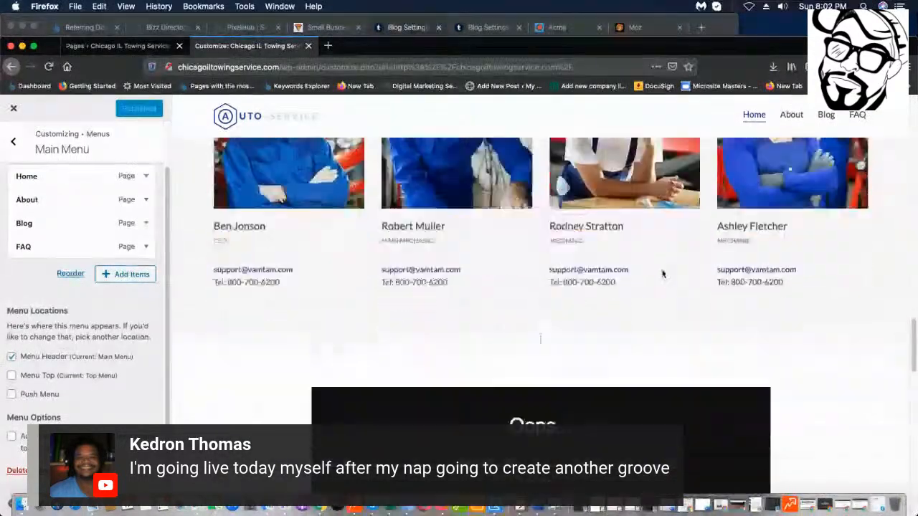
pyautogui.scroll(10, 651, 288)
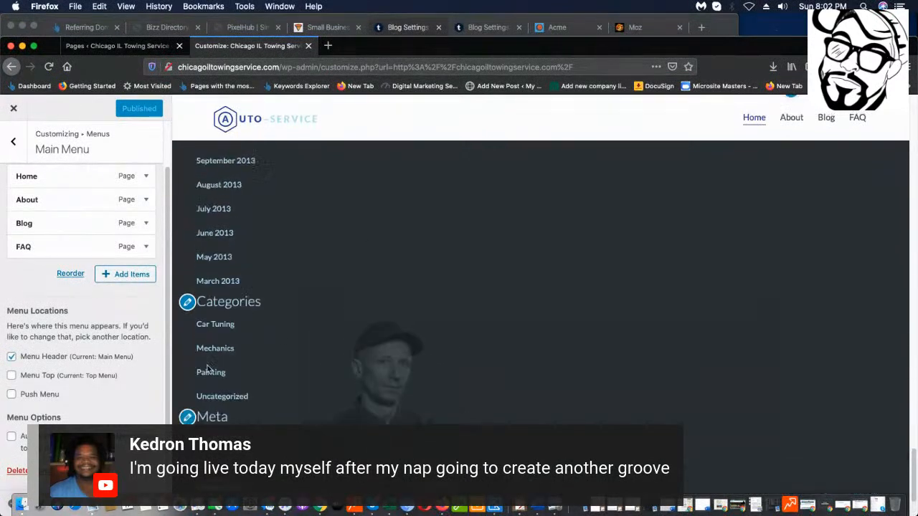
pyautogui.scroll(-1, 588, 380)
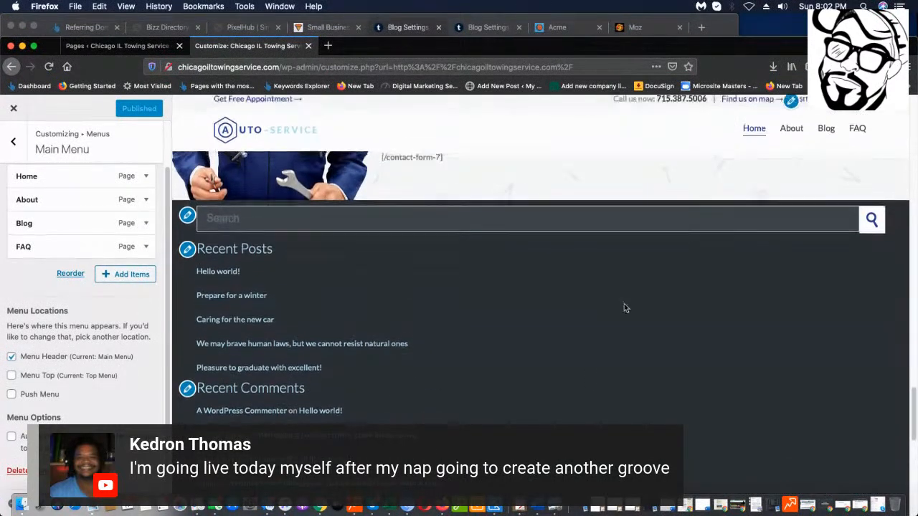
pyautogui.scroll(-5, 627, 215)
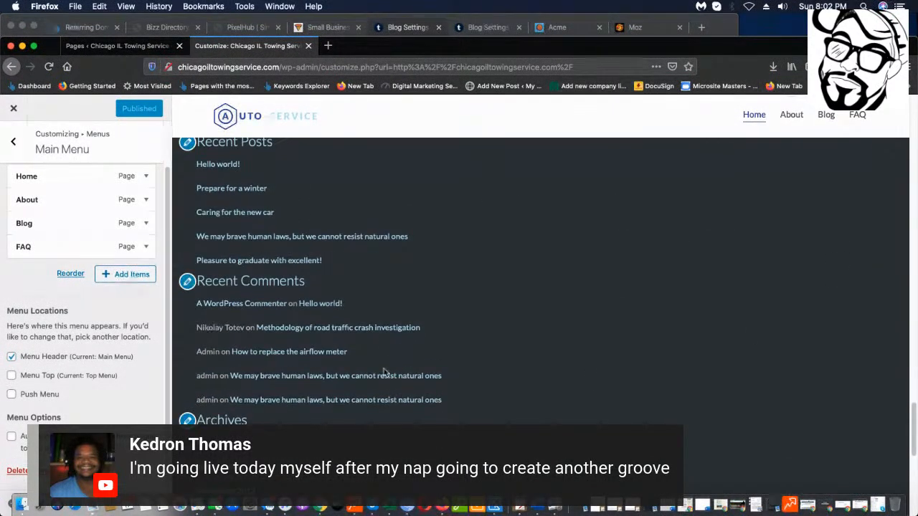
pyautogui.scroll(-1, 373, 339)
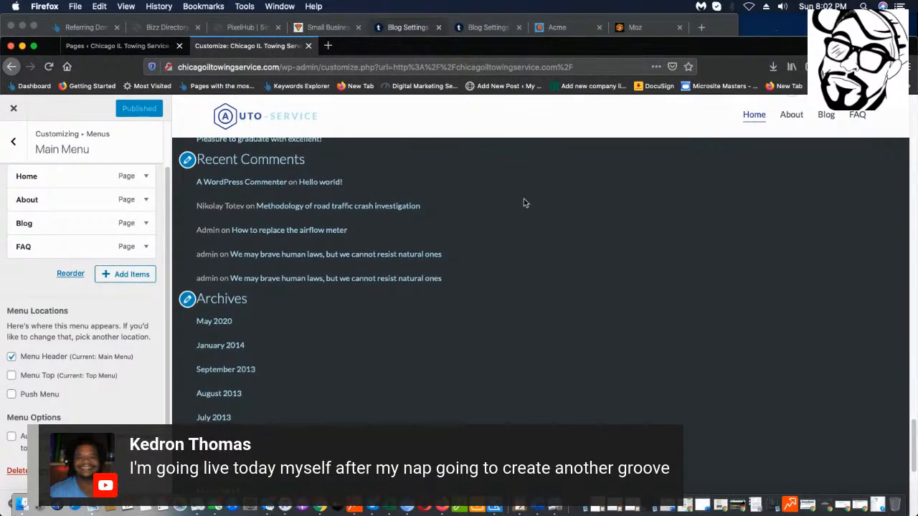
pyautogui.scroll(-8, 502, 215)
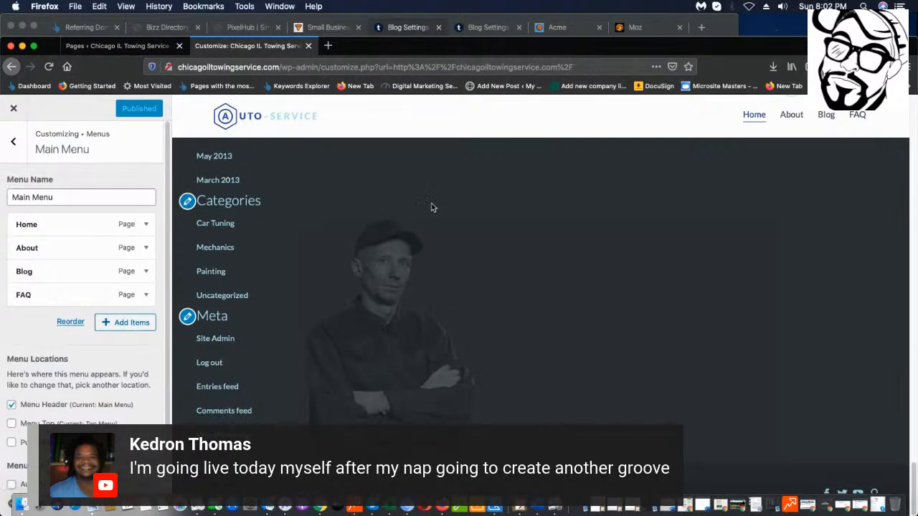
pyautogui.scroll(15, 430, 205)
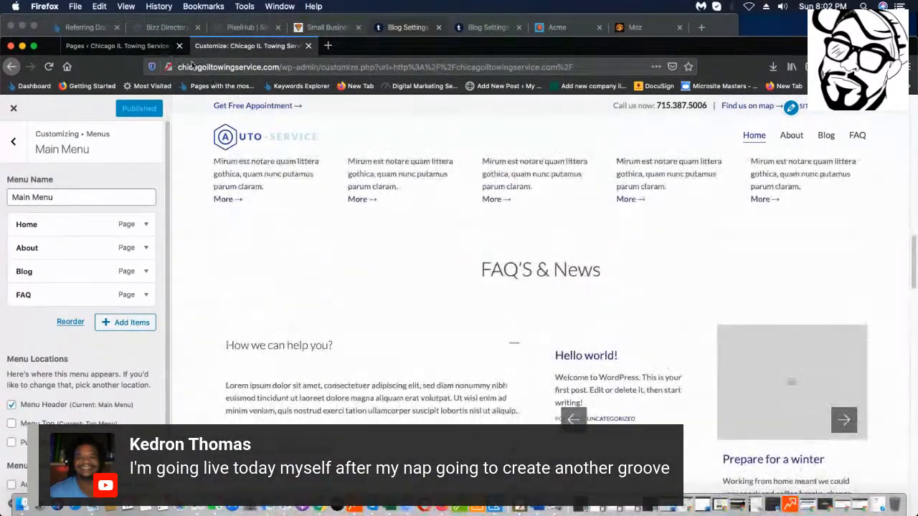
pyautogui.click(13, 141)
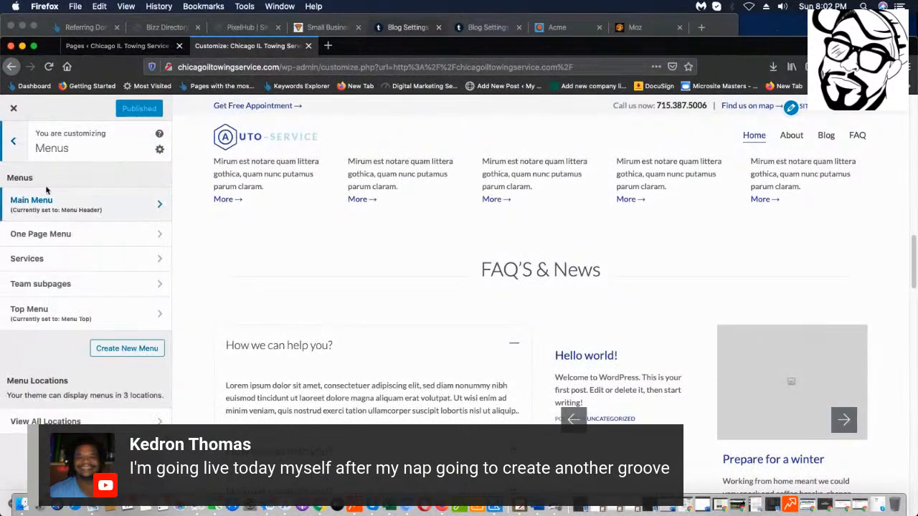
# Go to Widgets and look through Footer widget areas 1 to 5 in turn.
pyautogui.click(21, 143)
pyautogui.click(112, 285)
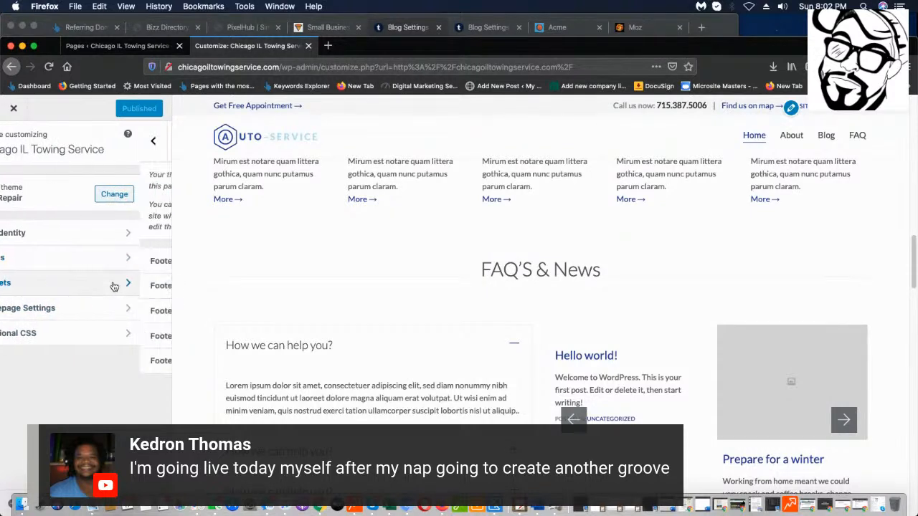
pyautogui.click(142, 261)
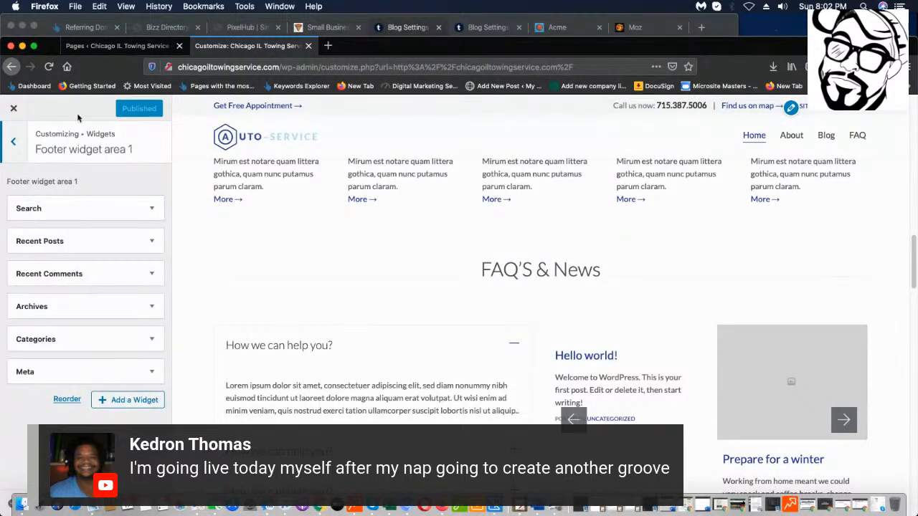
pyautogui.click(10, 146)
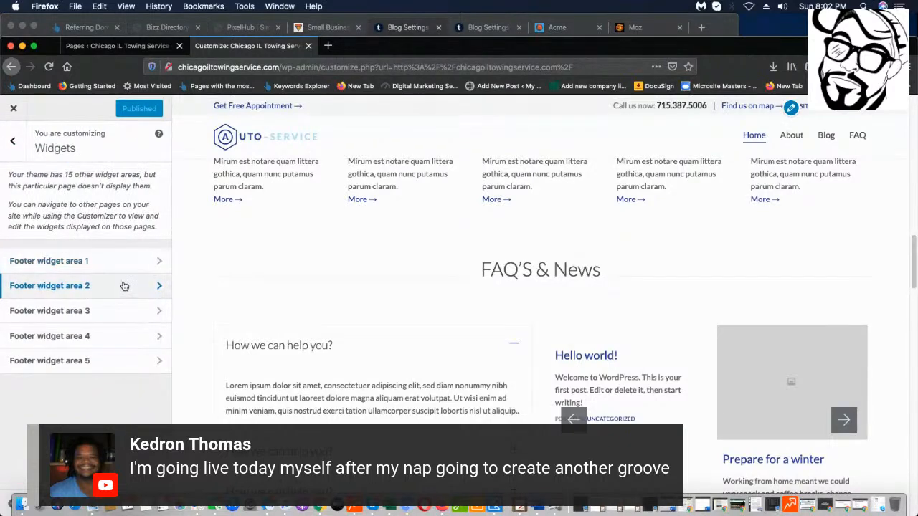
pyautogui.click(122, 284)
pyautogui.click(3, 152)
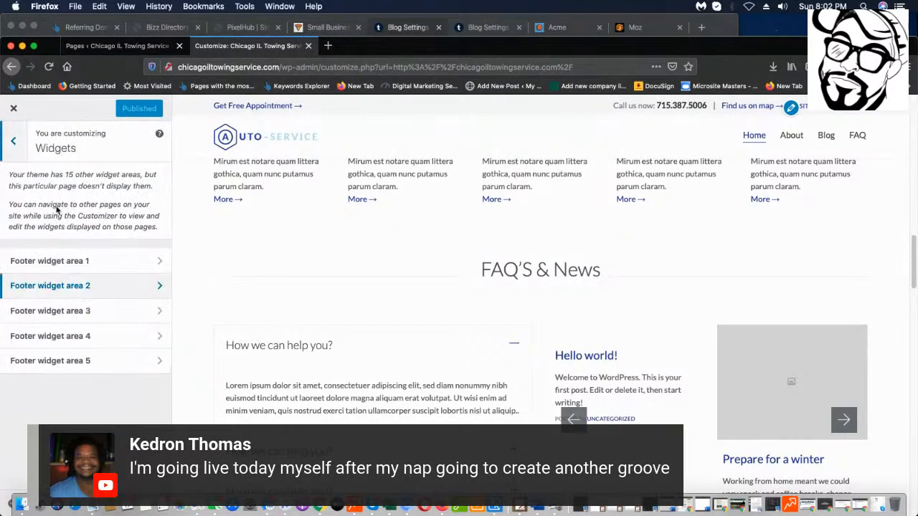
pyautogui.click(85, 309)
pyautogui.click(12, 152)
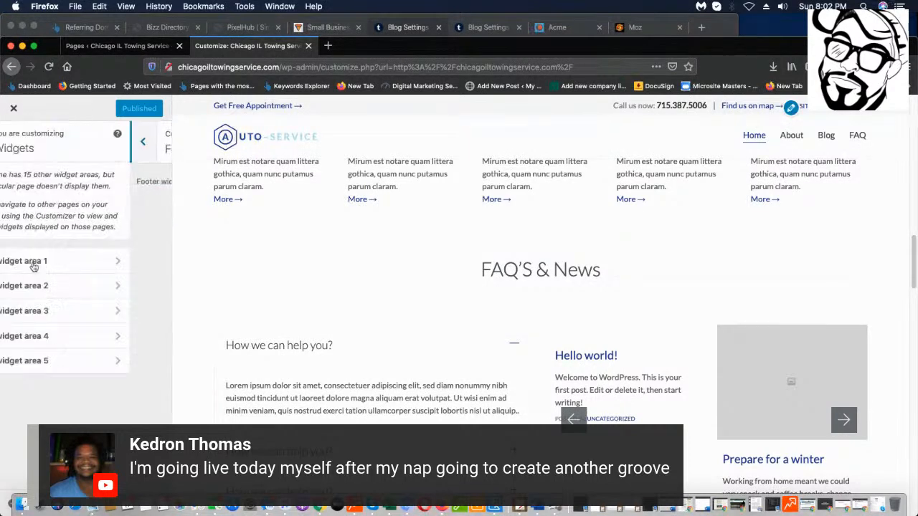
pyautogui.click(87, 330)
pyautogui.click(14, 146)
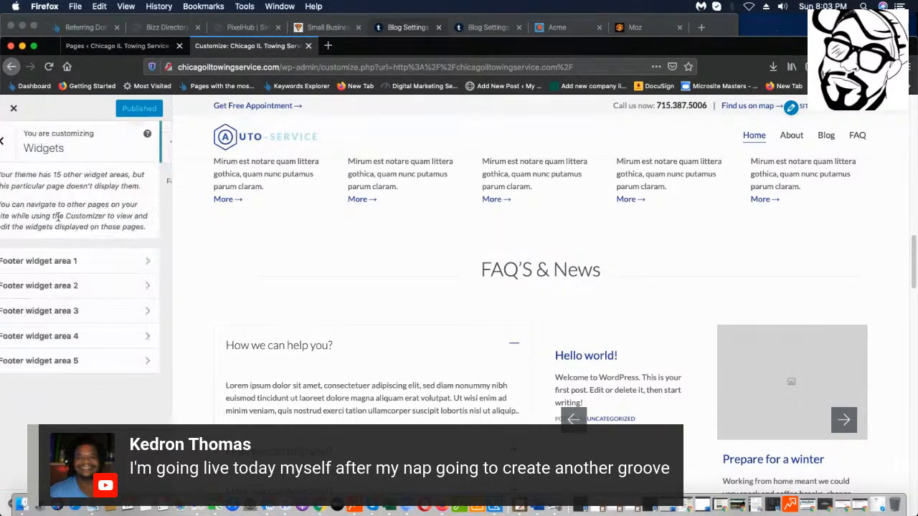
pyautogui.click(134, 361)
pyautogui.click(14, 148)
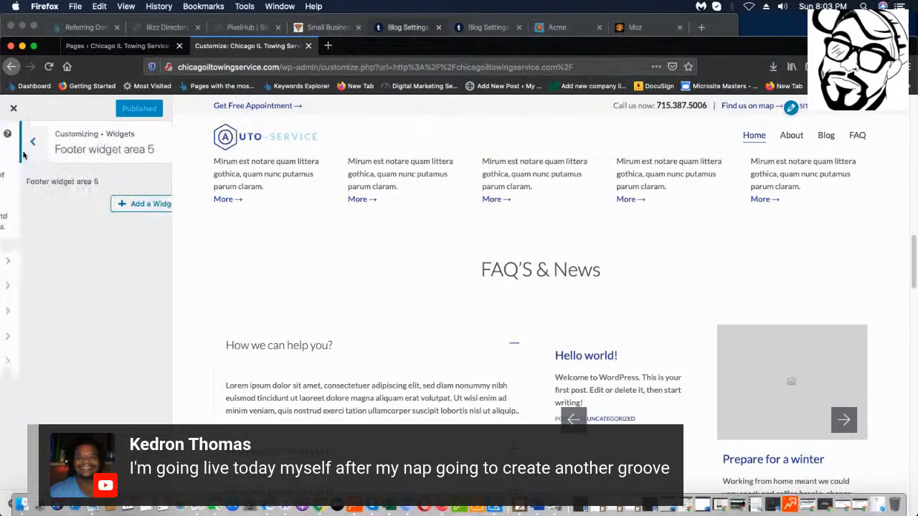
# Reopen Footer widget area 1 and scroll through its six widgets.
pyautogui.click(131, 266)
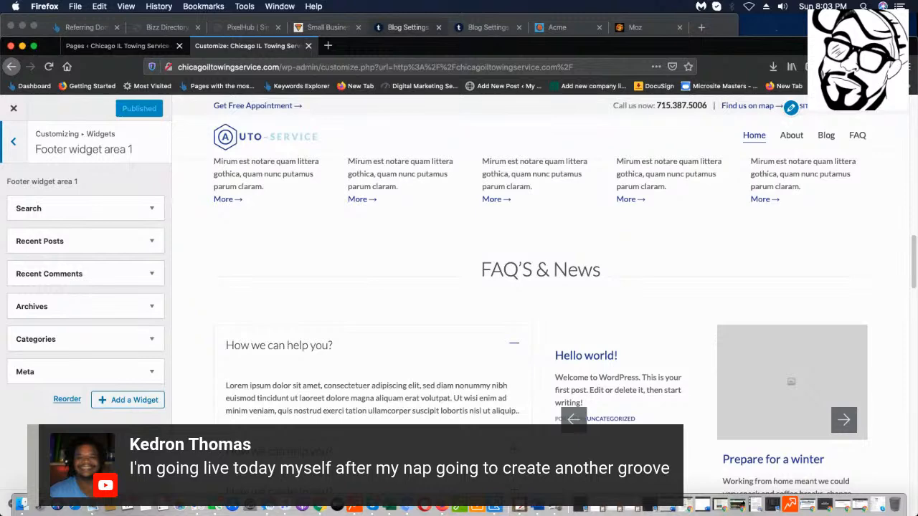
pyautogui.scroll(-15, 494, 408)
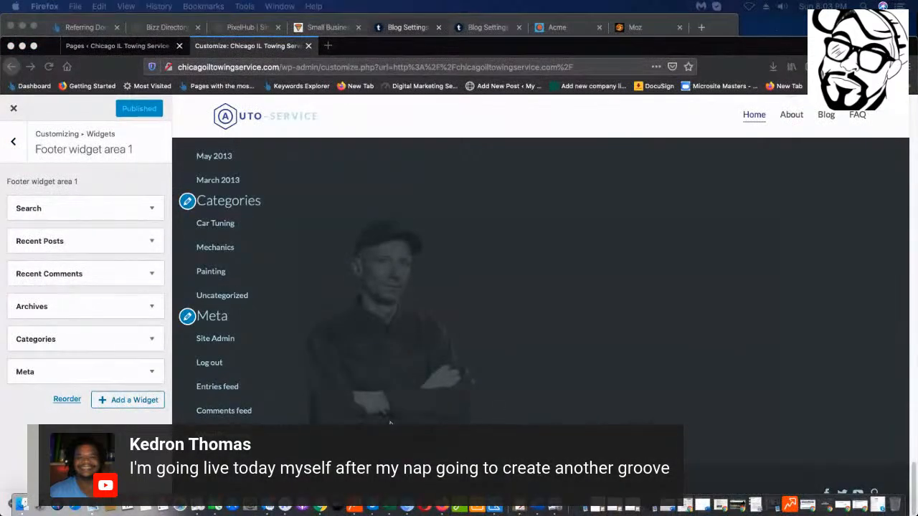
pyautogui.scroll(3, 734, 326)
pyautogui.scroll(-3, 733, 326)
# Remove the Meta, Categories and Archives widgets from Footer widget area 1.
pyautogui.click(153, 376)
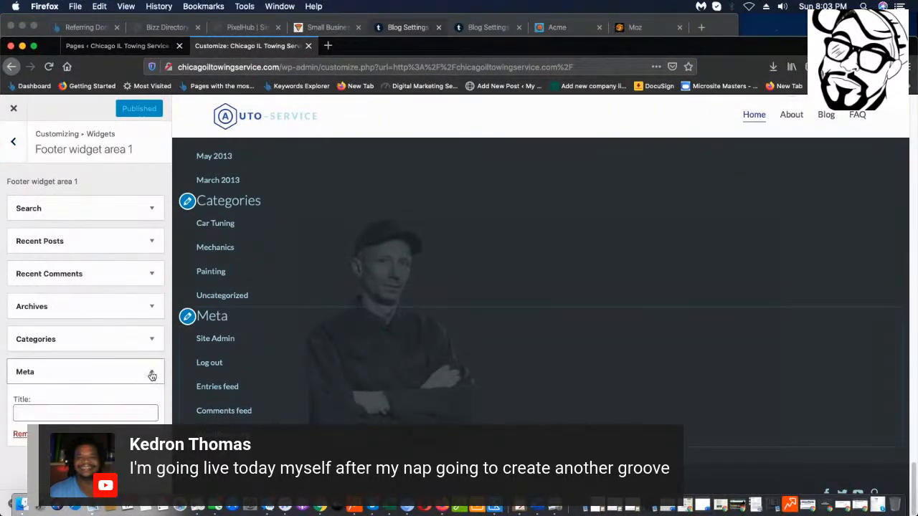
pyautogui.click(20, 434)
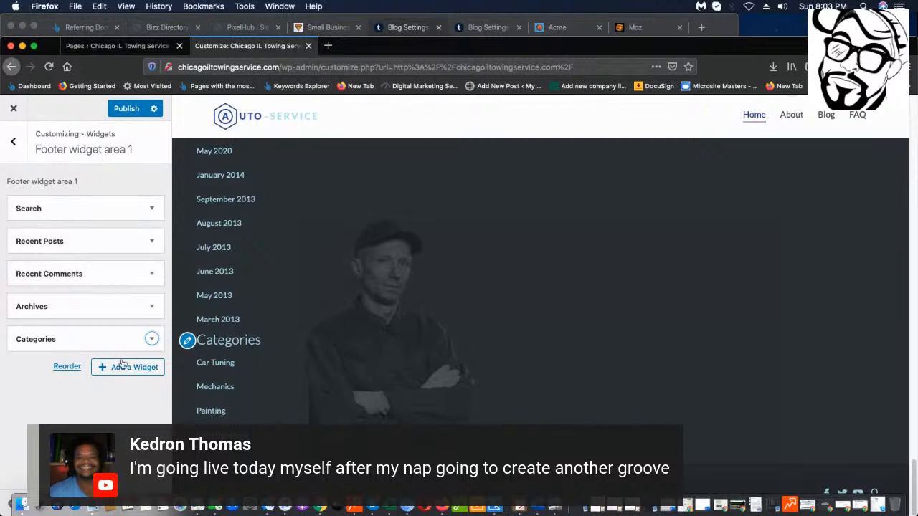
pyautogui.click(150, 339)
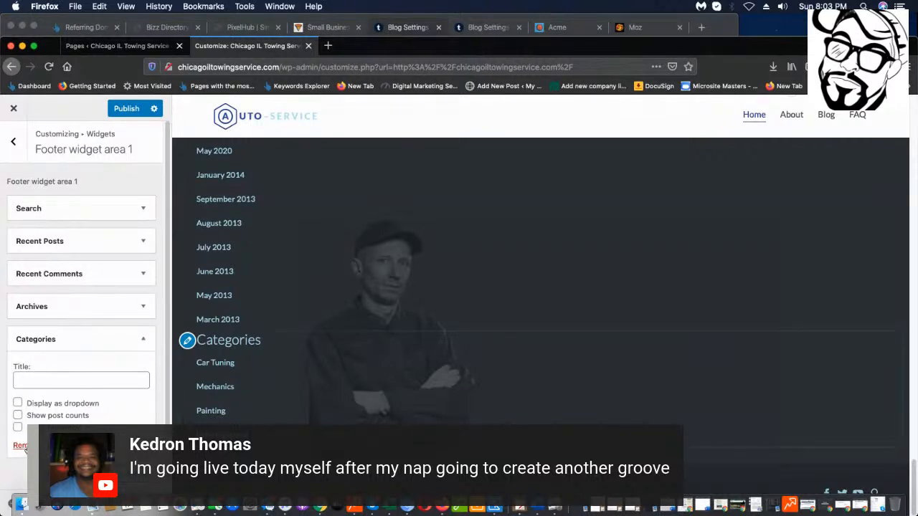
pyautogui.click(21, 445)
pyautogui.click(143, 306)
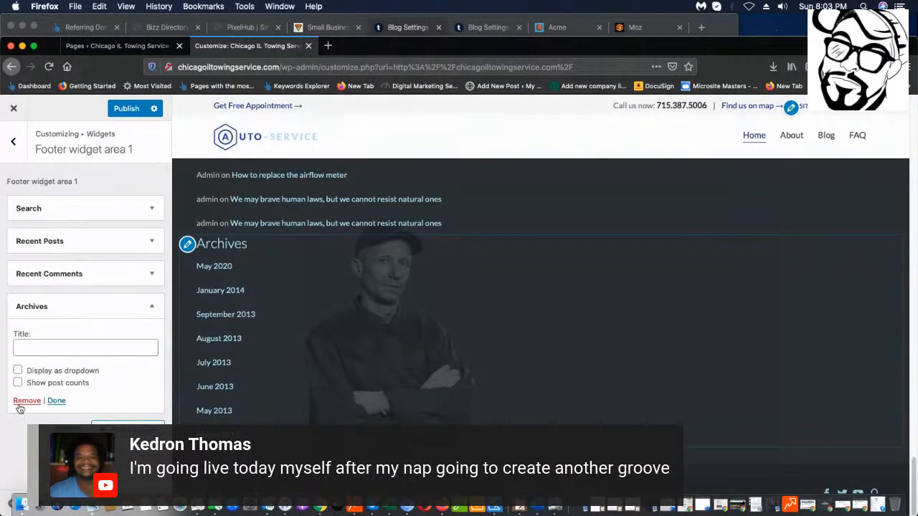
pyautogui.click(20, 401)
# Remove the Recent Comments, Recent Posts and Search widgets.
pyautogui.click(152, 276)
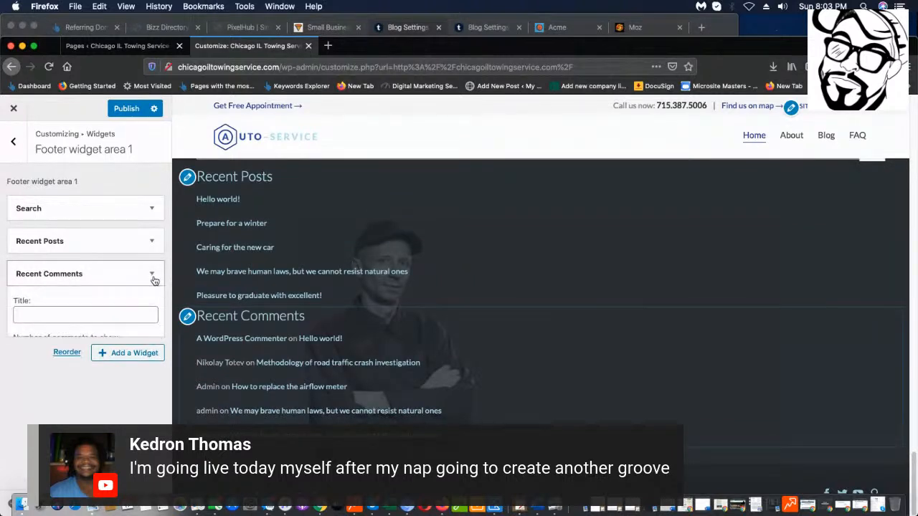
pyautogui.click(28, 373)
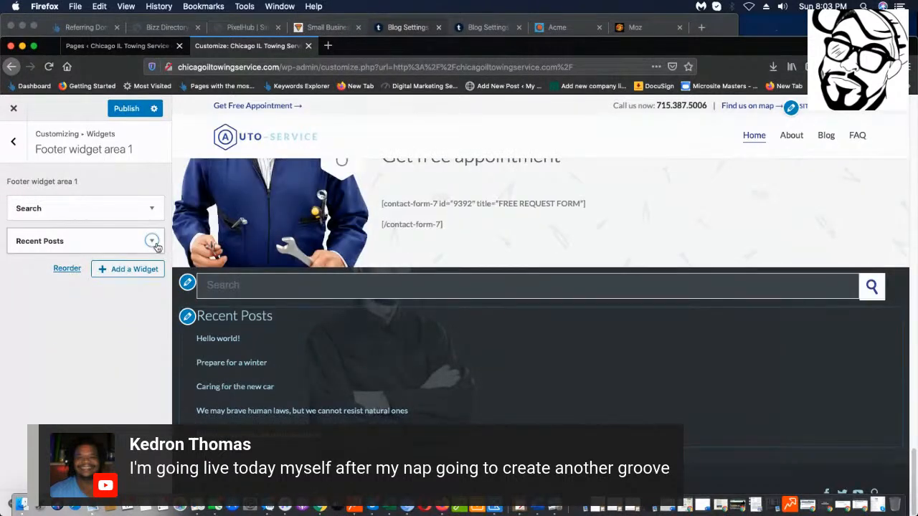
pyautogui.click(153, 243)
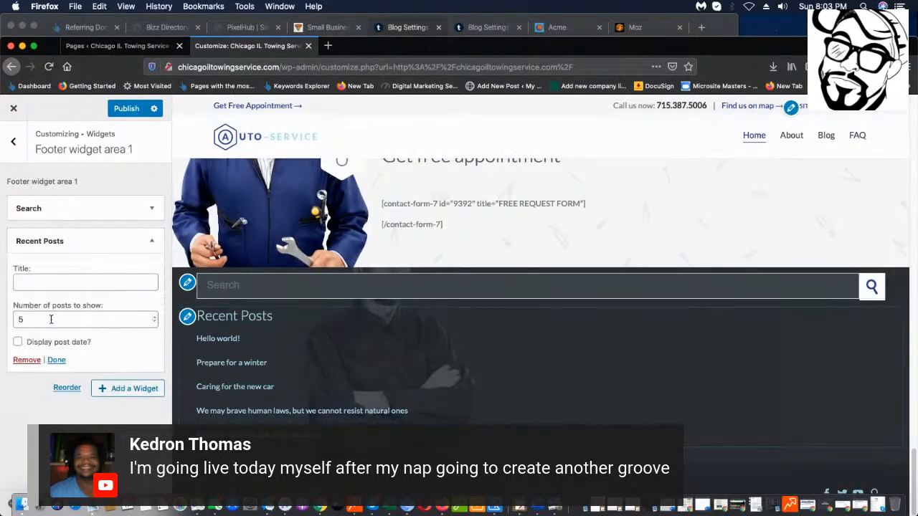
pyautogui.click(26, 359)
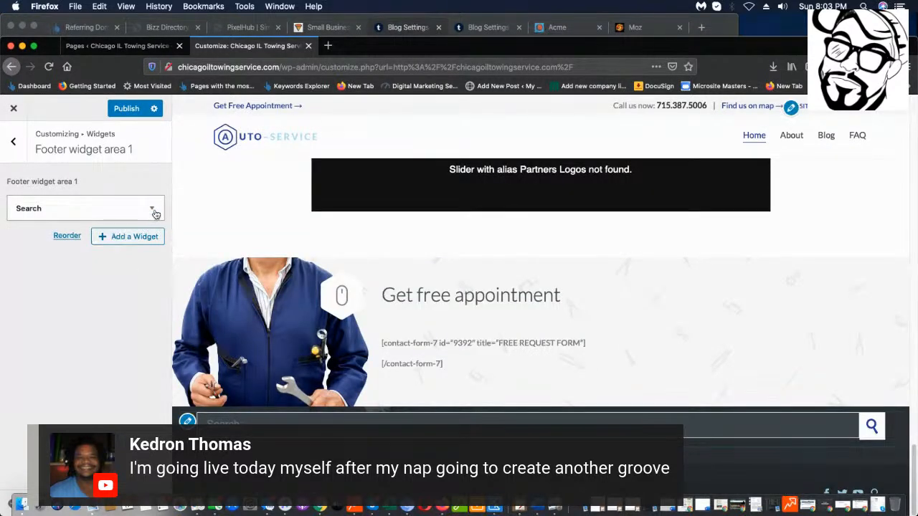
pyautogui.click(153, 210)
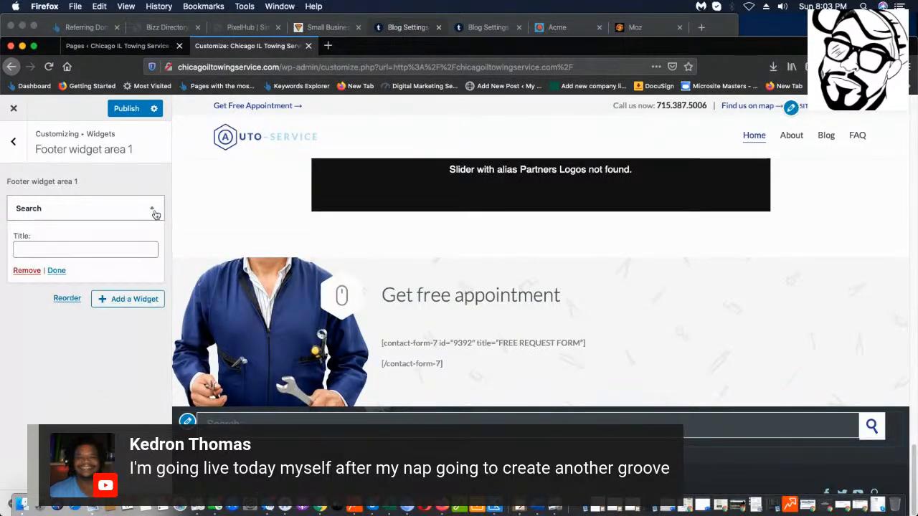
pyautogui.click(21, 271)
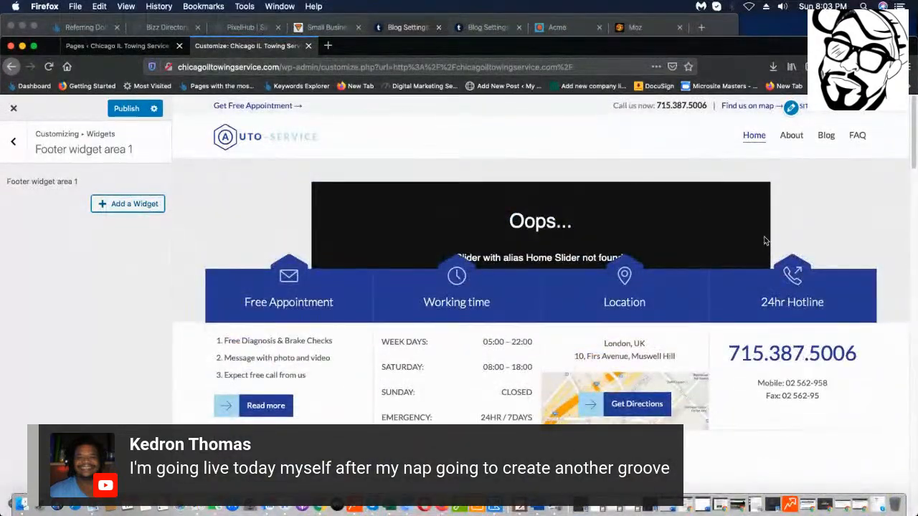
# Scroll the Home page preview, then go back to the list of footer widget areas.
pyautogui.scroll(-10, 764, 244)
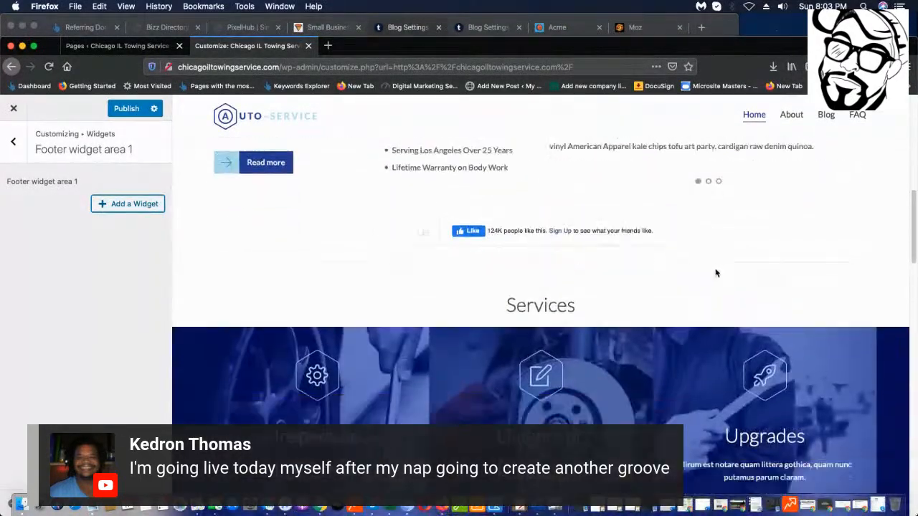
pyautogui.scroll(-15, 716, 274)
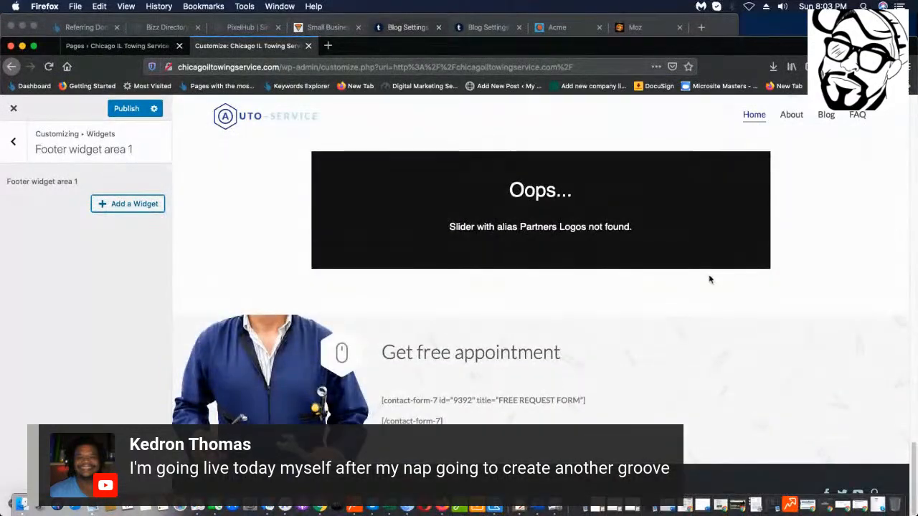
pyautogui.scroll(5, 710, 280)
pyautogui.click(13, 143)
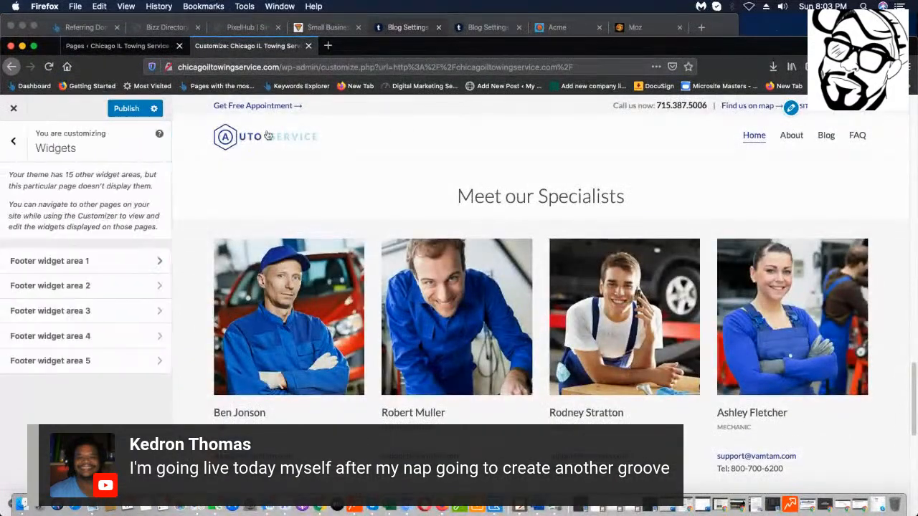
# Publish the emptied footer widget area 1.
pyautogui.scroll(5, 400, 313)
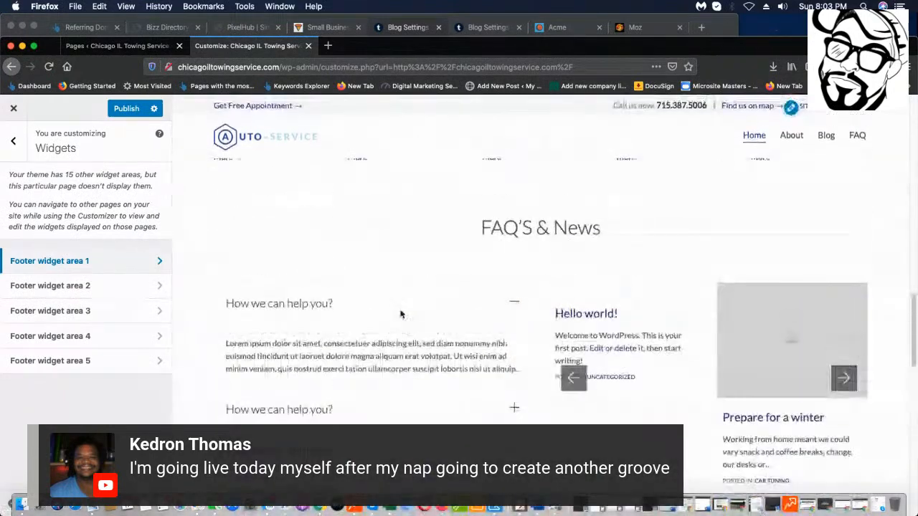
pyautogui.scroll(-6, 402, 313)
pyautogui.scroll(-5, 402, 314)
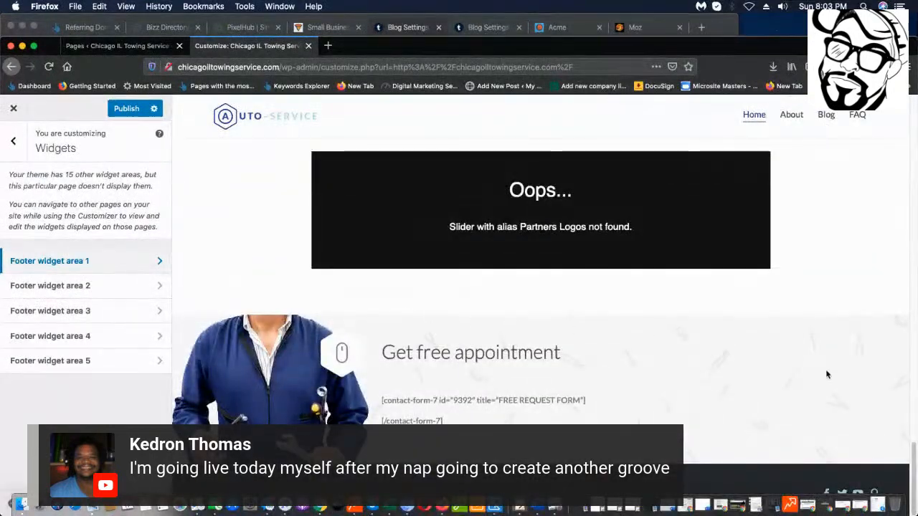
pyautogui.click(127, 108)
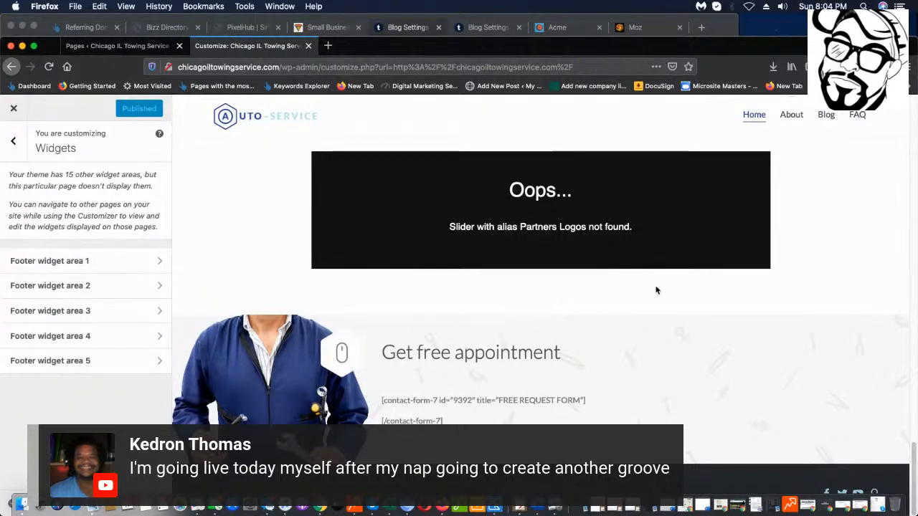
# Look over the published Home page preview and return to the Customizer's main sections list.
pyautogui.scroll(2, 602, 344)
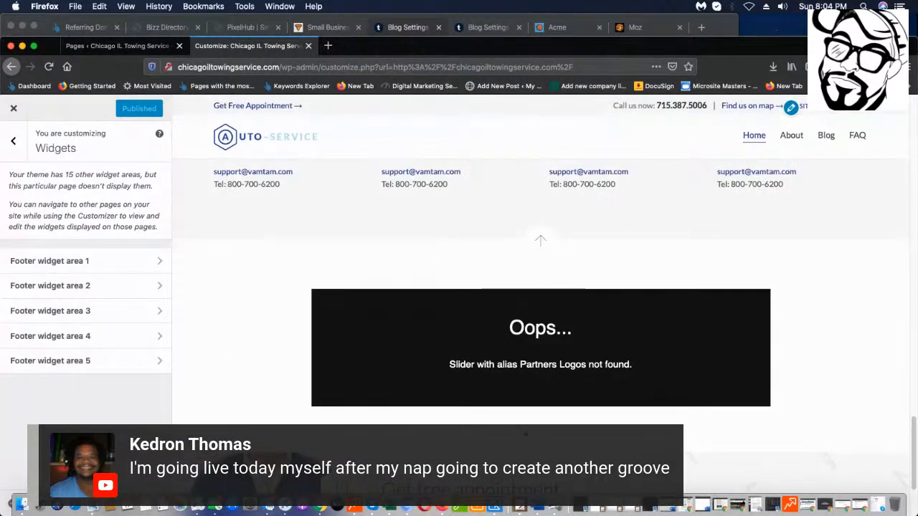
pyautogui.scroll(3, 736, 311)
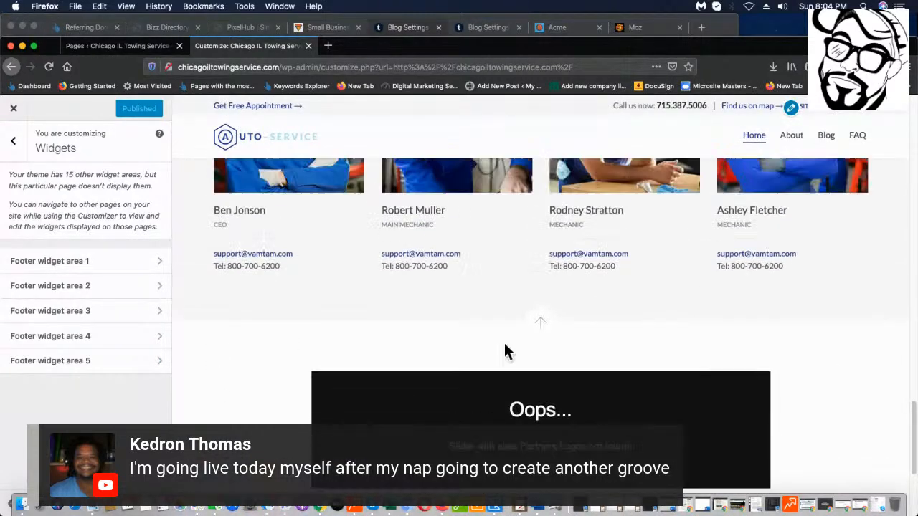
pyautogui.scroll(3, 399, 367)
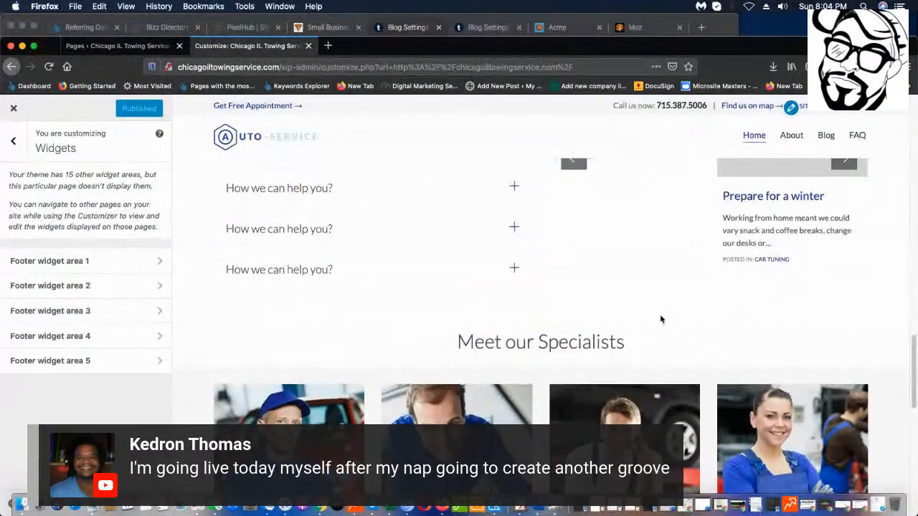
pyautogui.scroll(-2, 648, 260)
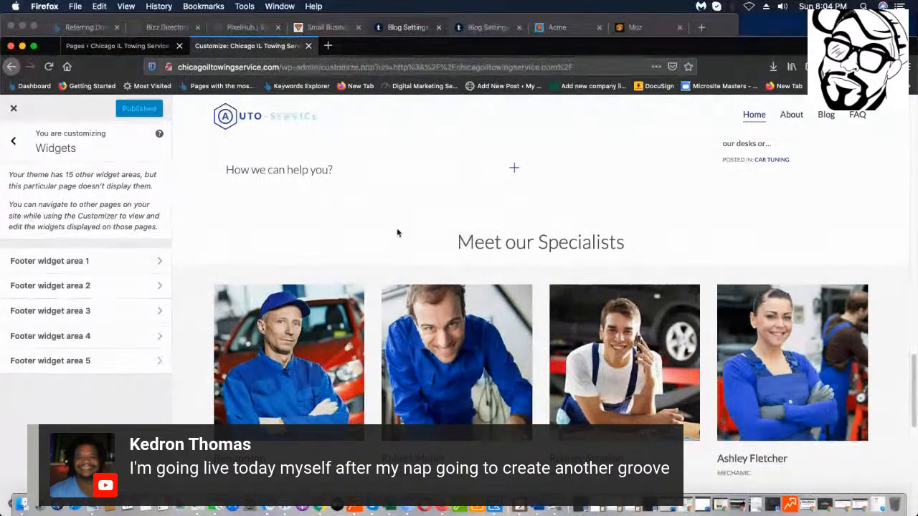
pyautogui.scroll(-5, 547, 274)
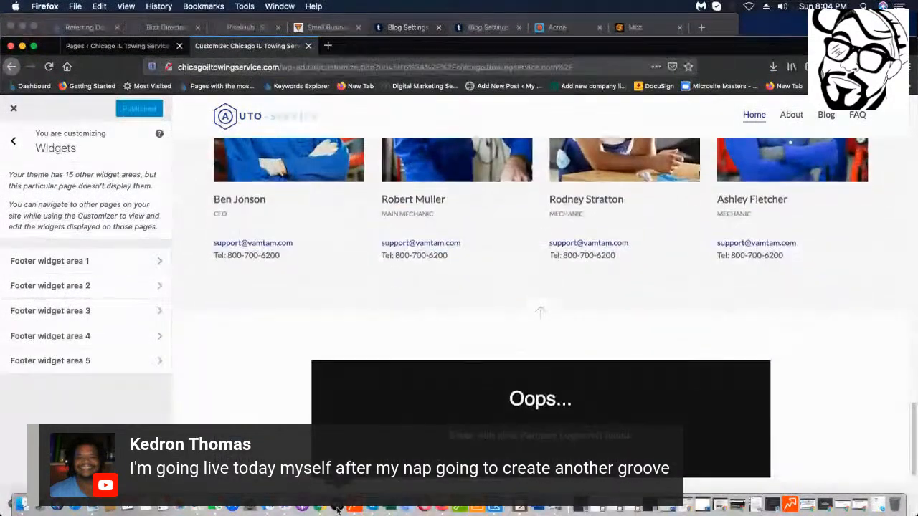
pyautogui.scroll(15, 547, 274)
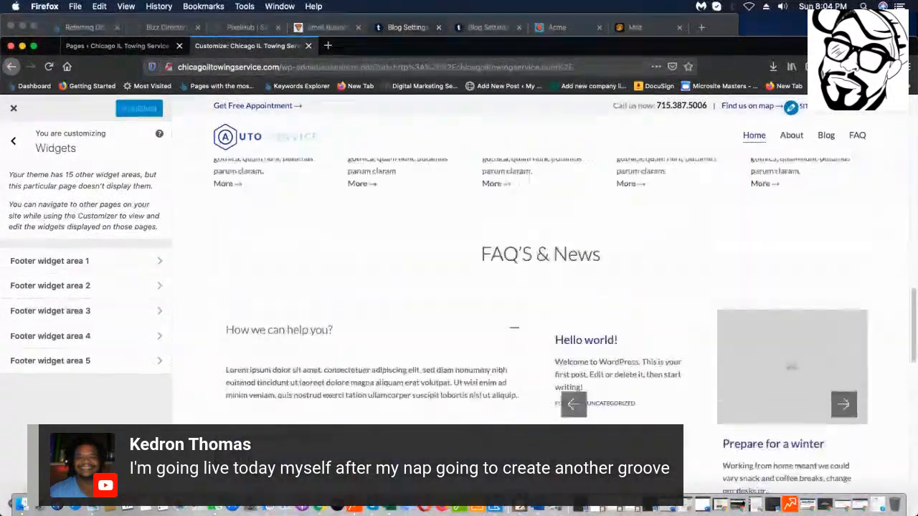
pyautogui.scroll(-5, 541, 286)
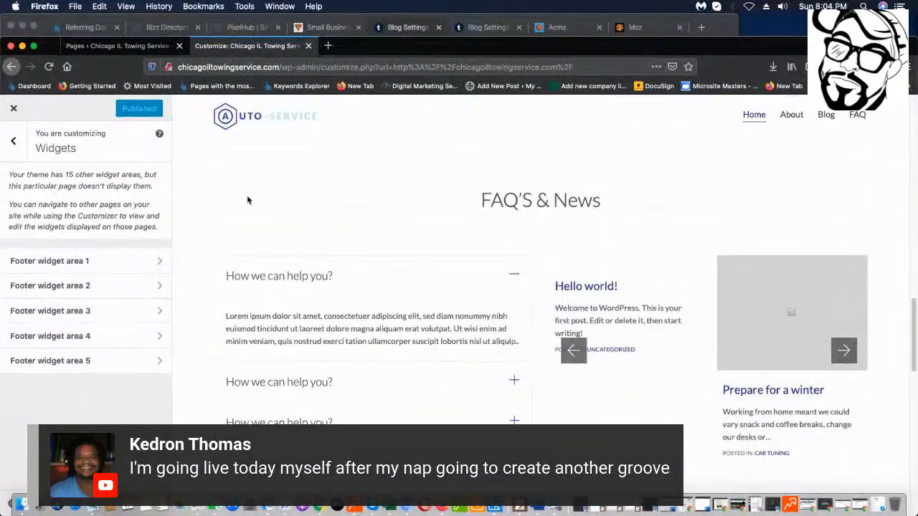
pyautogui.scroll(-5, 512, 315)
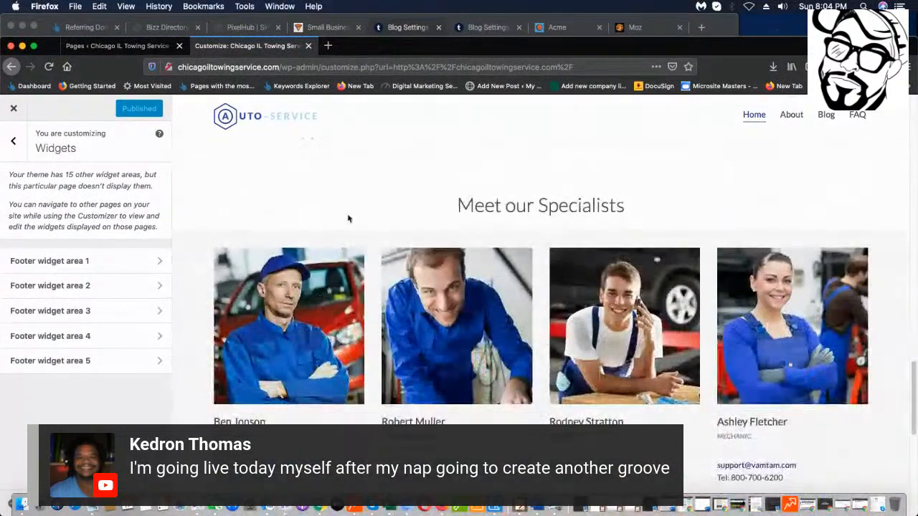
pyautogui.scroll(-5, 690, 414)
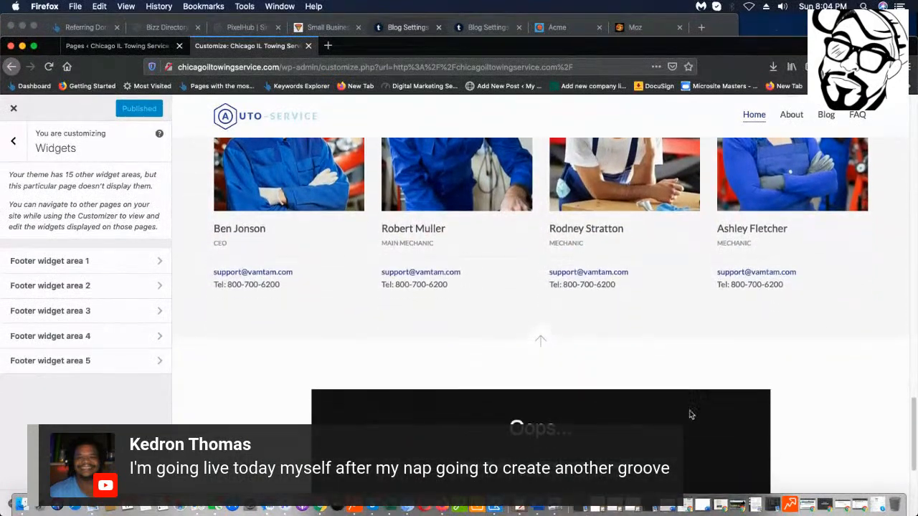
pyautogui.scroll(-3, 691, 414)
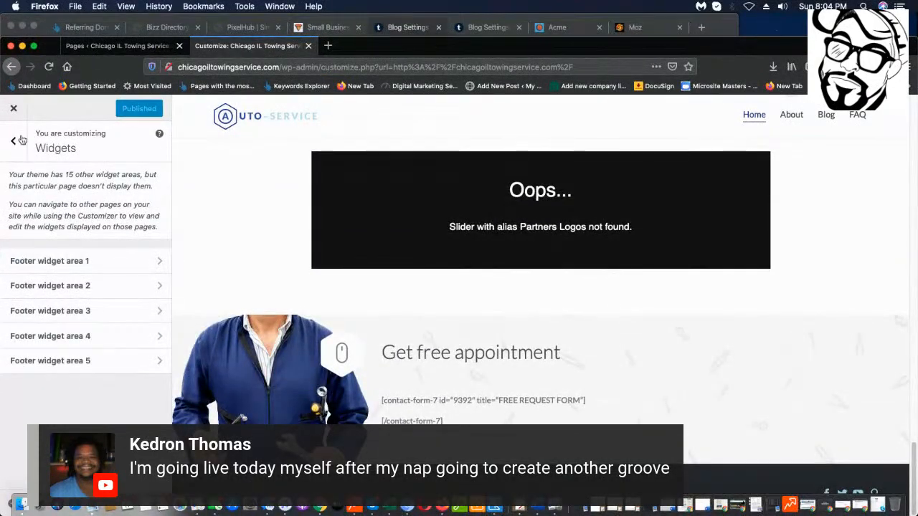
pyautogui.click(16, 141)
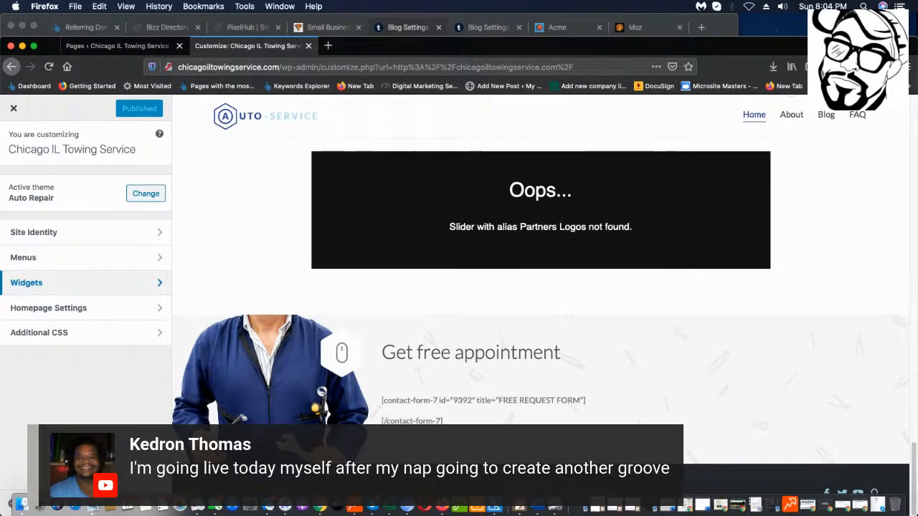
pyautogui.scroll(1, 266, 246)
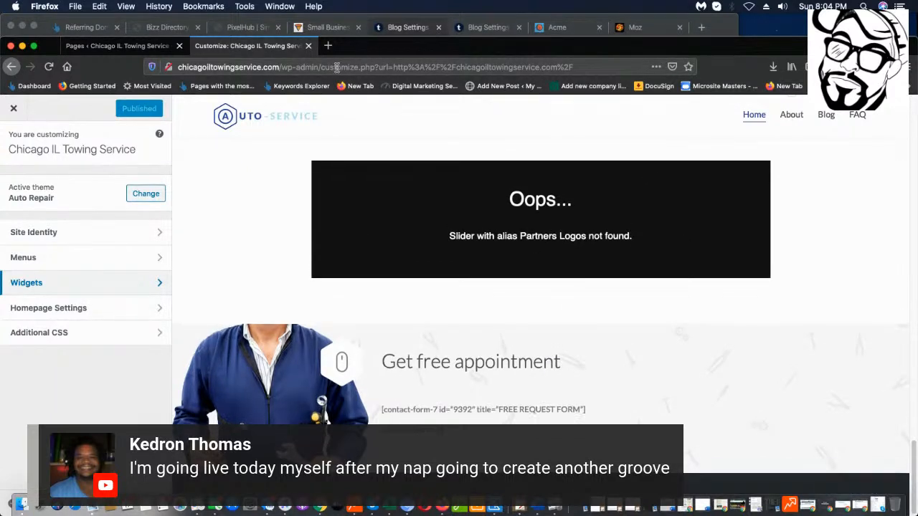
# Exit the Customizer to the live site, then edit the Home page from the Pages list.
pyautogui.click(14, 111)
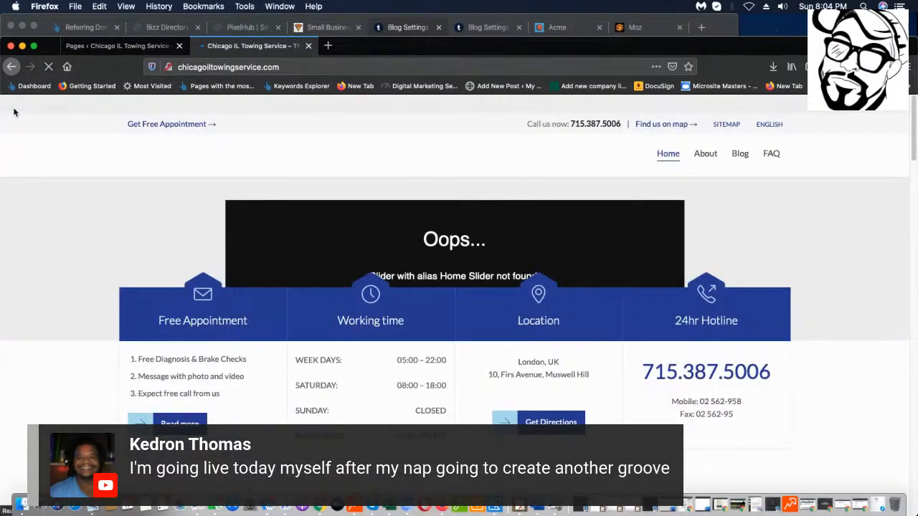
pyautogui.click(136, 45)
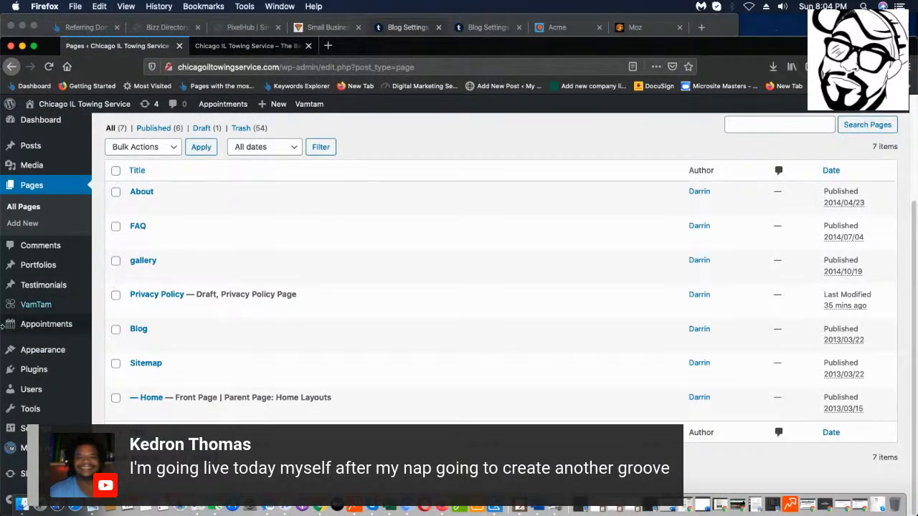
pyautogui.moveTo(56, 298)
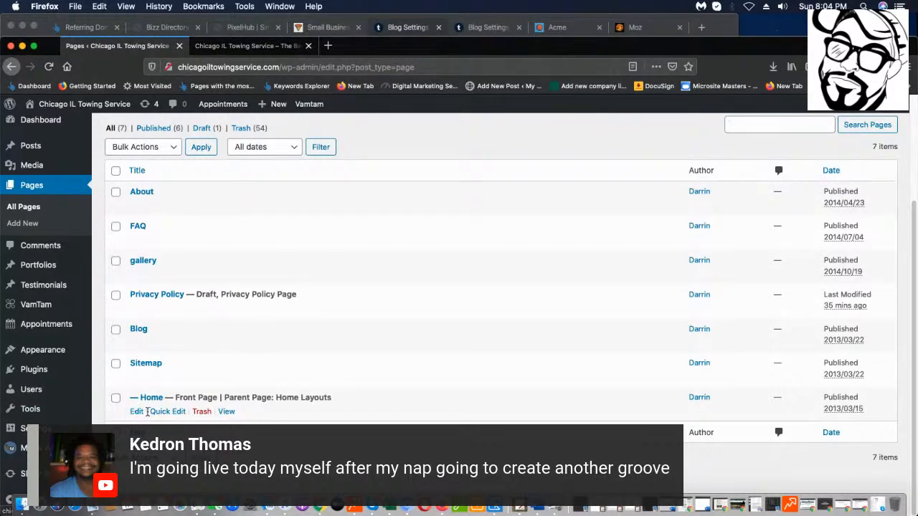
pyautogui.click(136, 412)
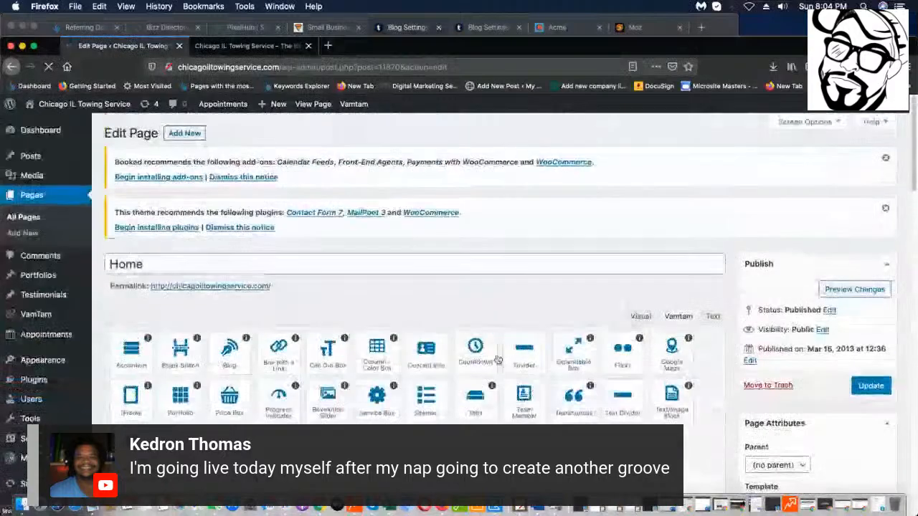
# Switch the Home page from the Vamtam builder to the Visual editor showing column, icon and divider shortcodes.
pyautogui.scroll(-10, 495, 359)
pyautogui.scroll(8, 454, 340)
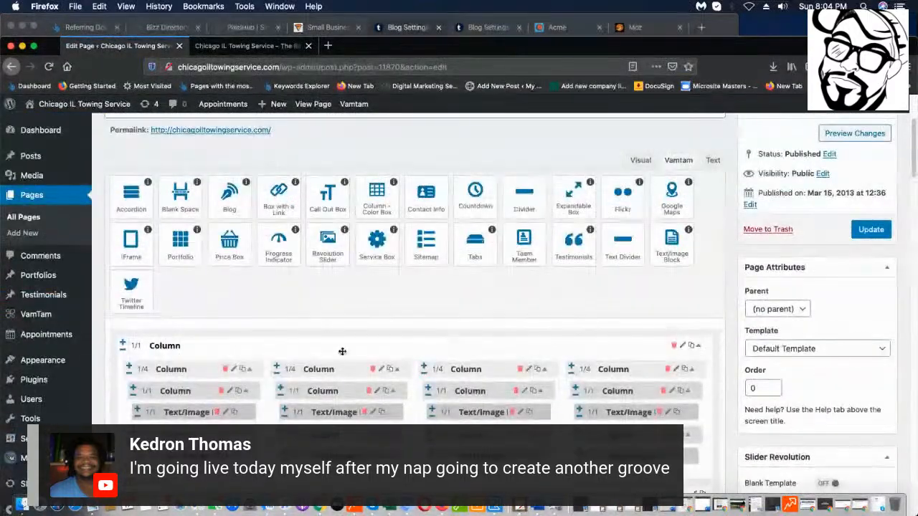
pyautogui.scroll(-10, 380, 378)
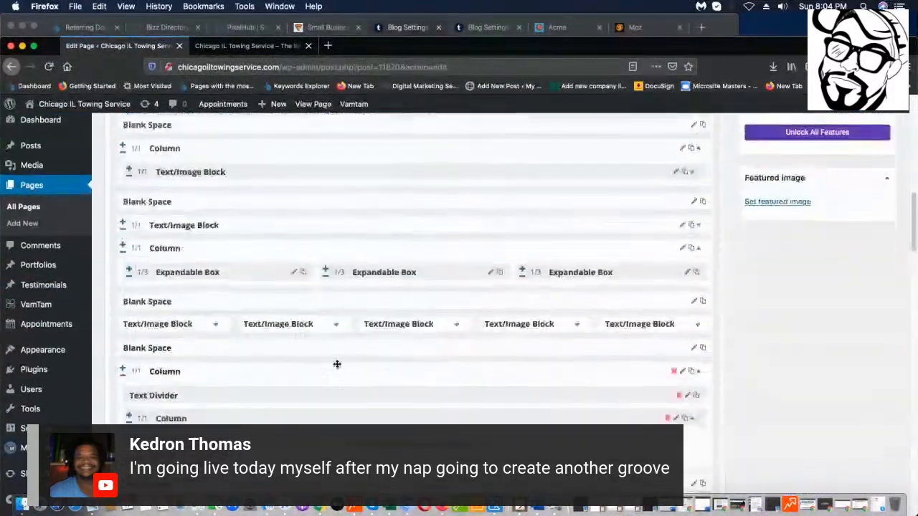
pyautogui.scroll(-8, 337, 364)
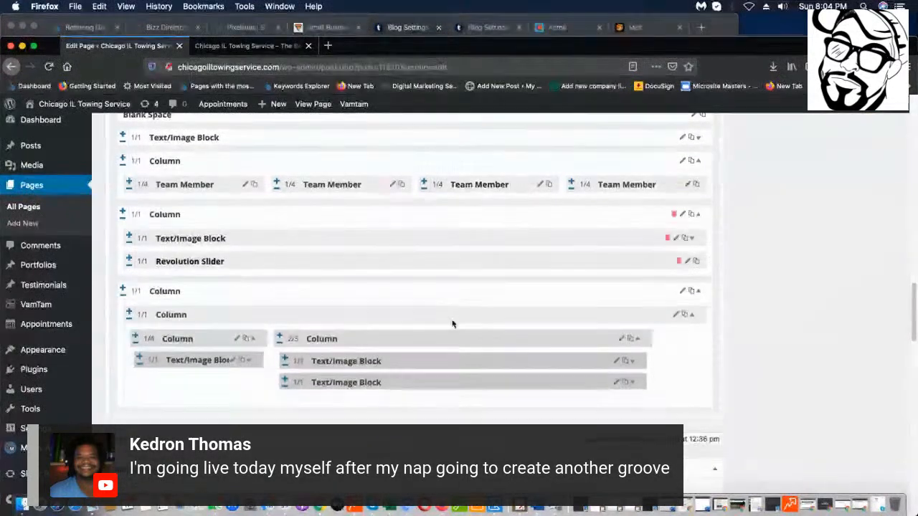
pyautogui.scroll(12, 452, 322)
pyautogui.scroll(15, 486, 303)
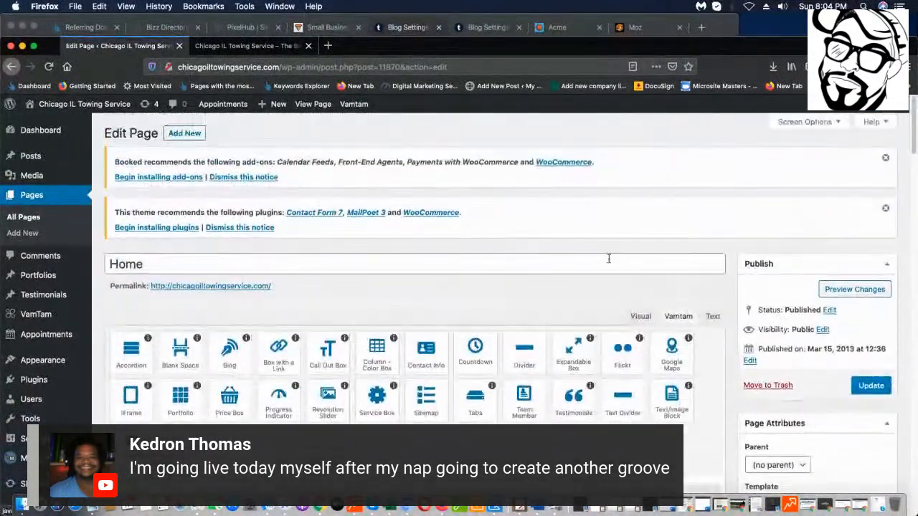
pyautogui.click(638, 317)
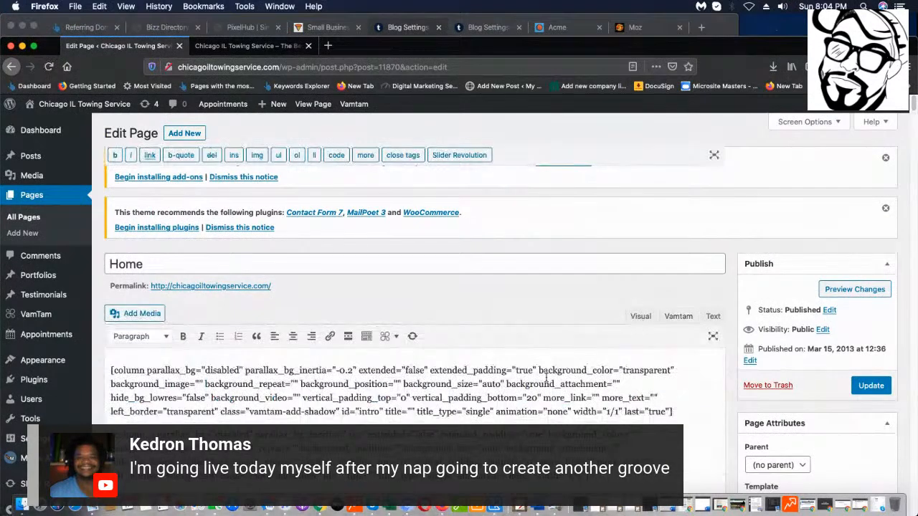
pyautogui.scroll(-10, 523, 385)
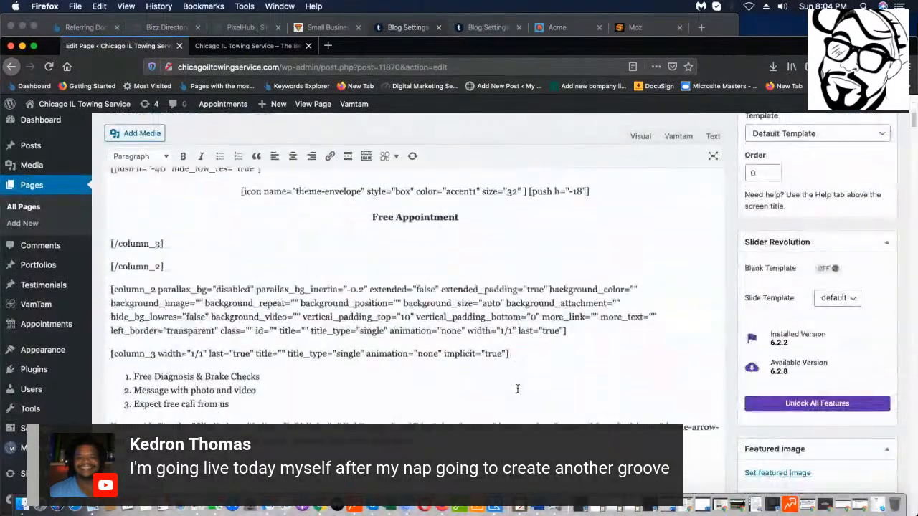
pyautogui.scroll(-10, 517, 390)
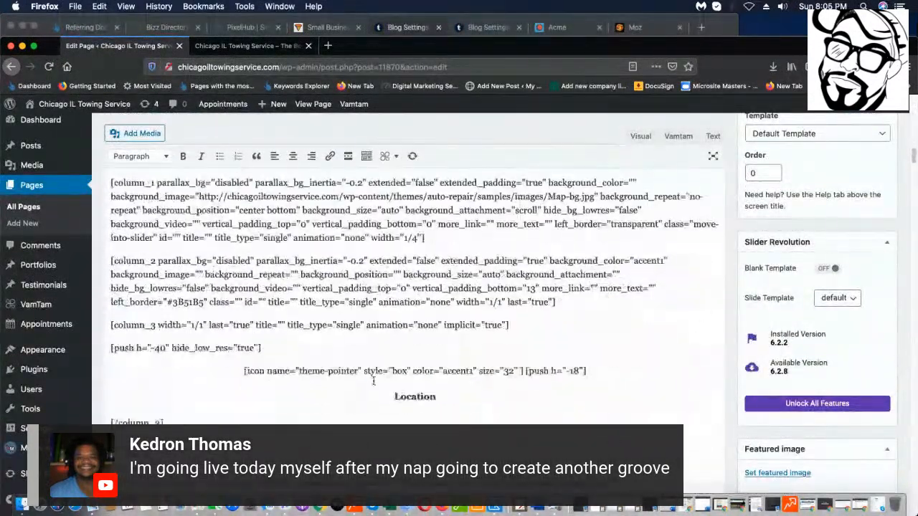
pyautogui.scroll(-10, 373, 382)
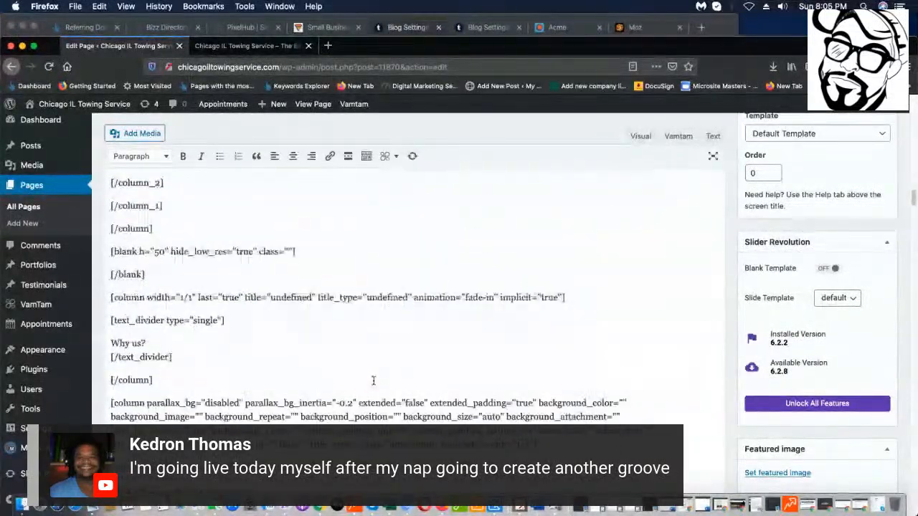
pyautogui.scroll(-10, 373, 382)
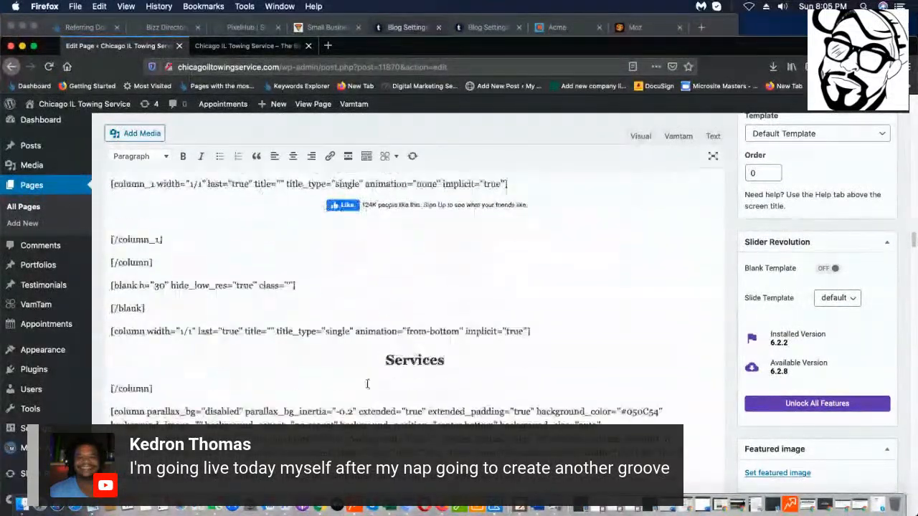
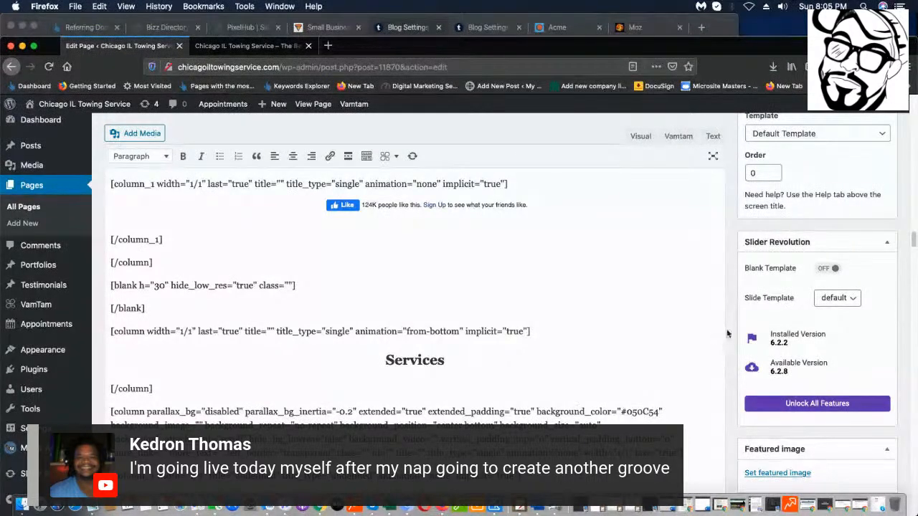
# Switch the Home page editor to Text view and scroll the shortcode markup to the business-hours table.
pyautogui.click(713, 136)
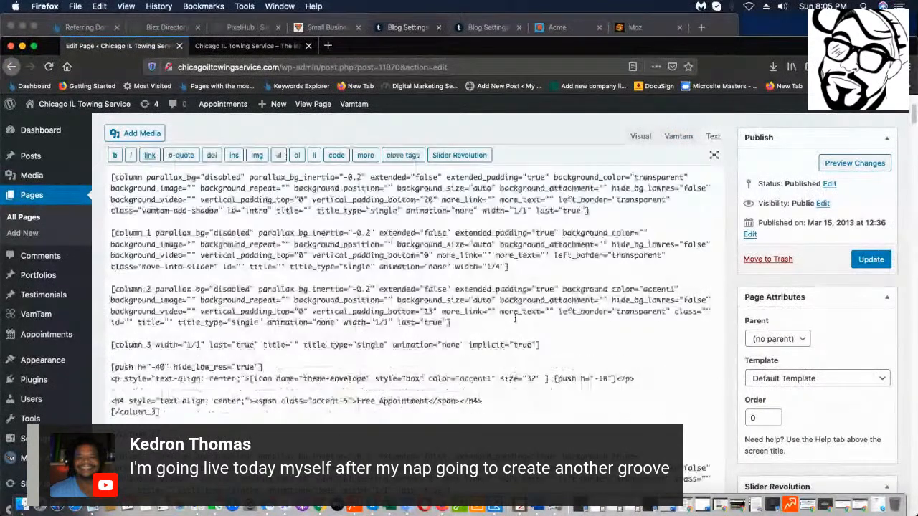
pyautogui.scroll(-3, 532, 392)
pyautogui.scroll(-10, 532, 392)
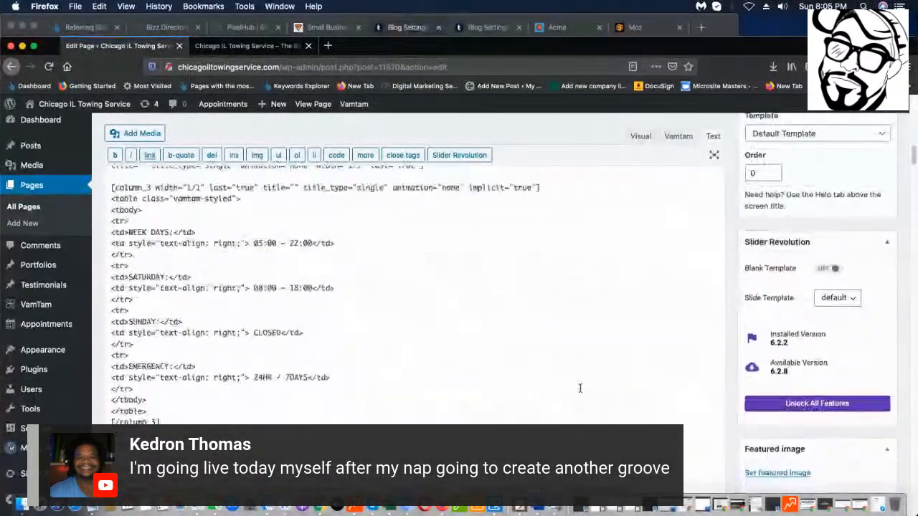
pyautogui.scroll(3, 554, 390)
pyautogui.scroll(-5, 430, 323)
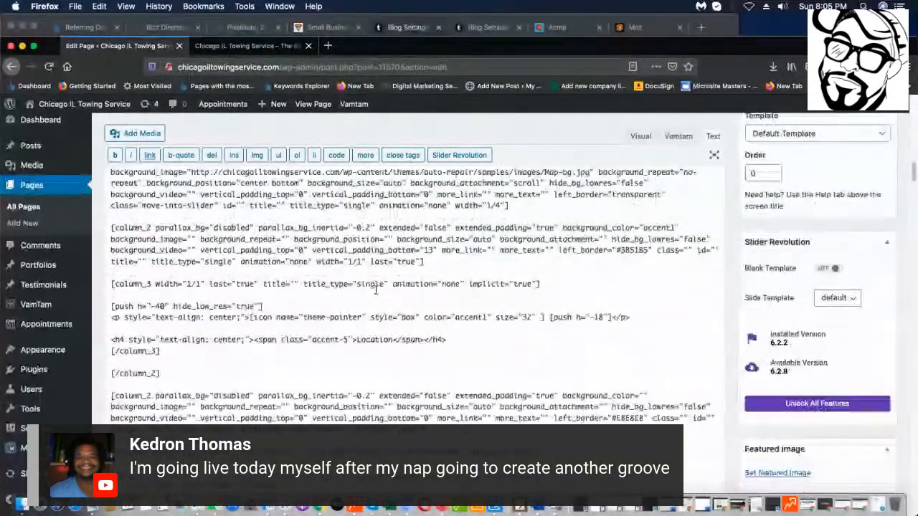
pyautogui.scroll(10, 518, 307)
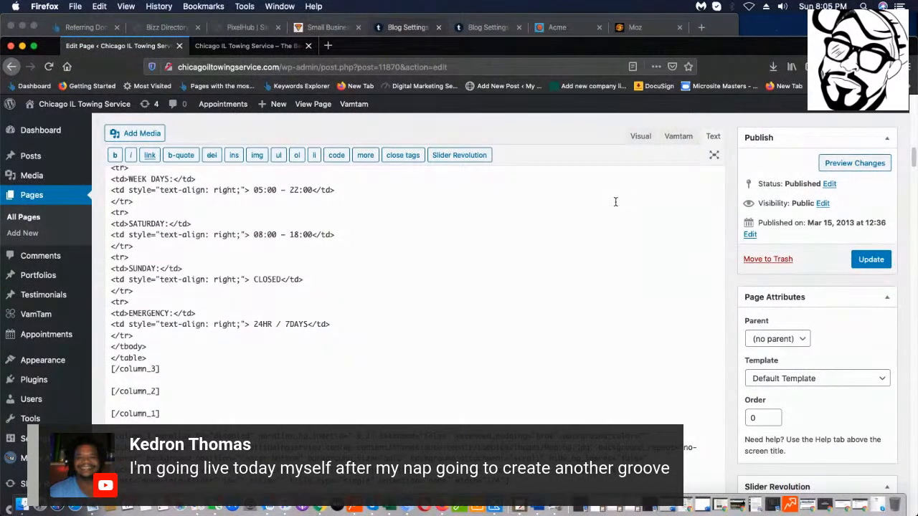
# Switch the Home page to the Vamtam builder and scroll through its layout blocks.
pyautogui.click(670, 136)
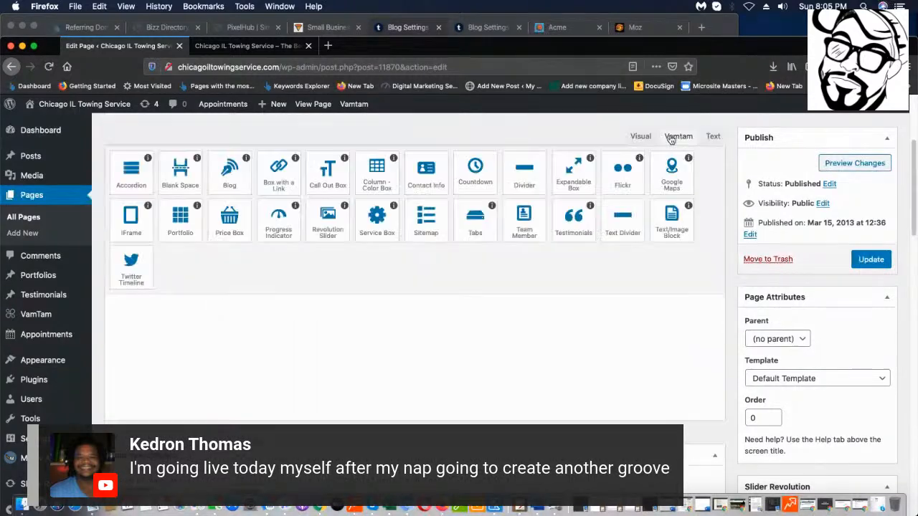
pyautogui.scroll(-7, 463, 327)
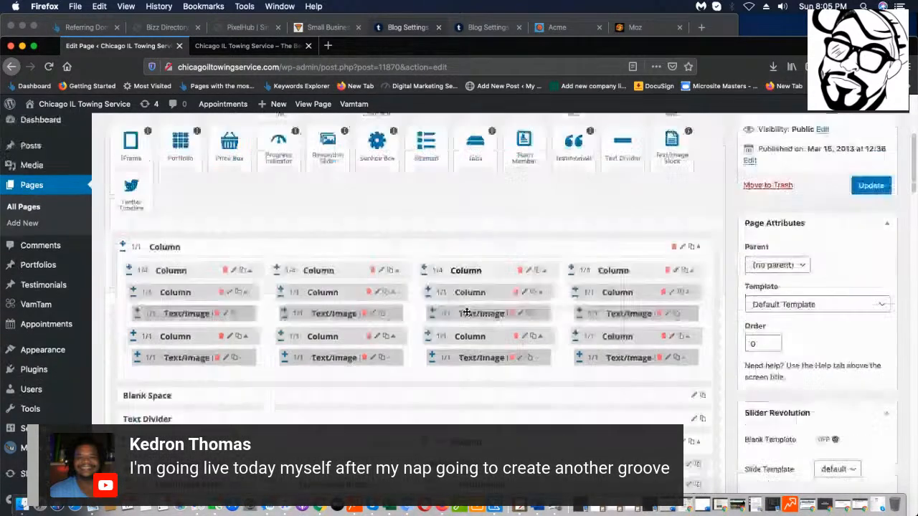
pyautogui.scroll(-10, 610, 307)
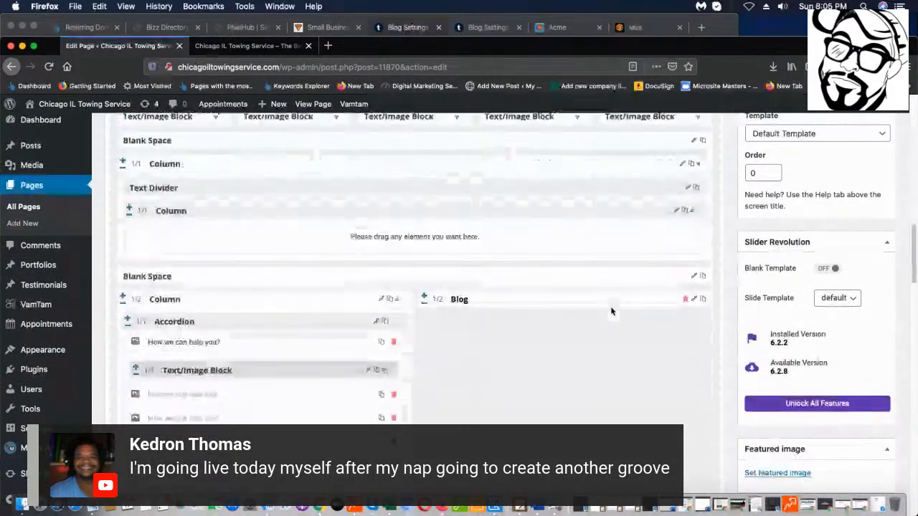
pyautogui.scroll(-5, 610, 307)
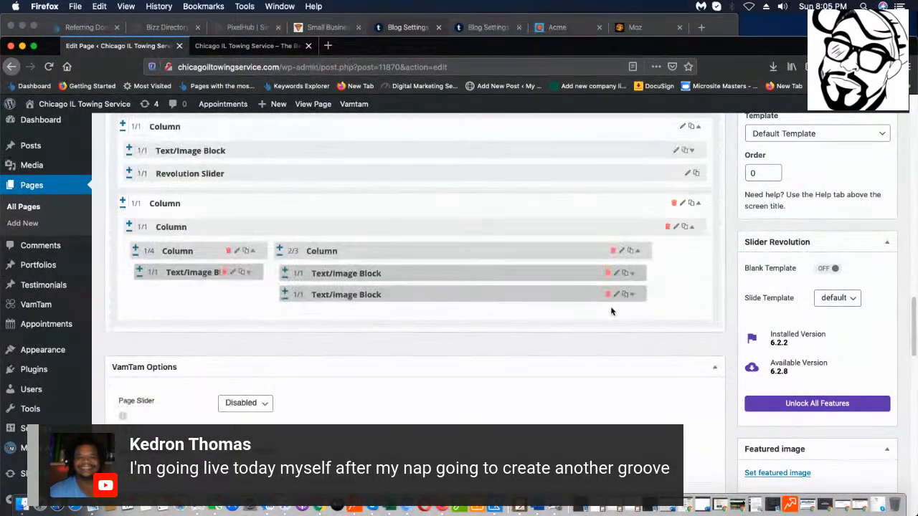
pyautogui.scroll(6, 598, 322)
pyautogui.scroll(1, 563, 344)
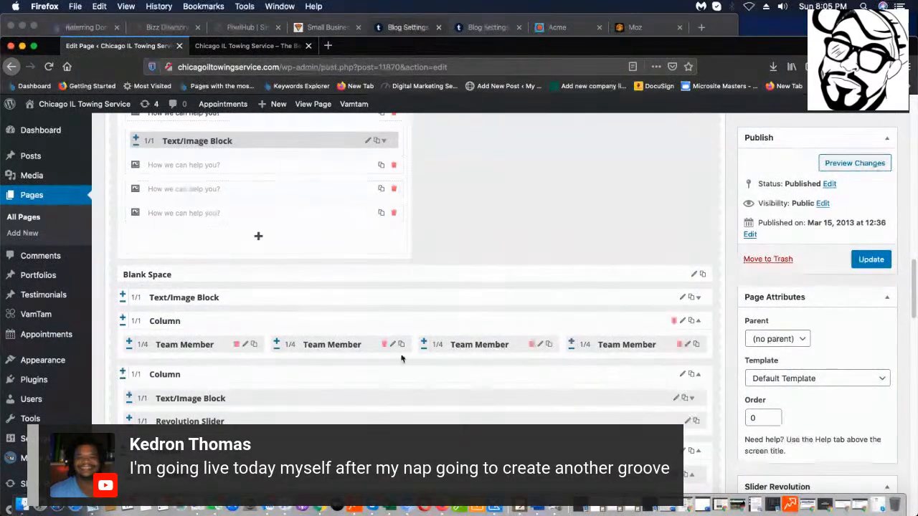
pyautogui.scroll(1, 328, 273)
pyautogui.scroll(2, 328, 273)
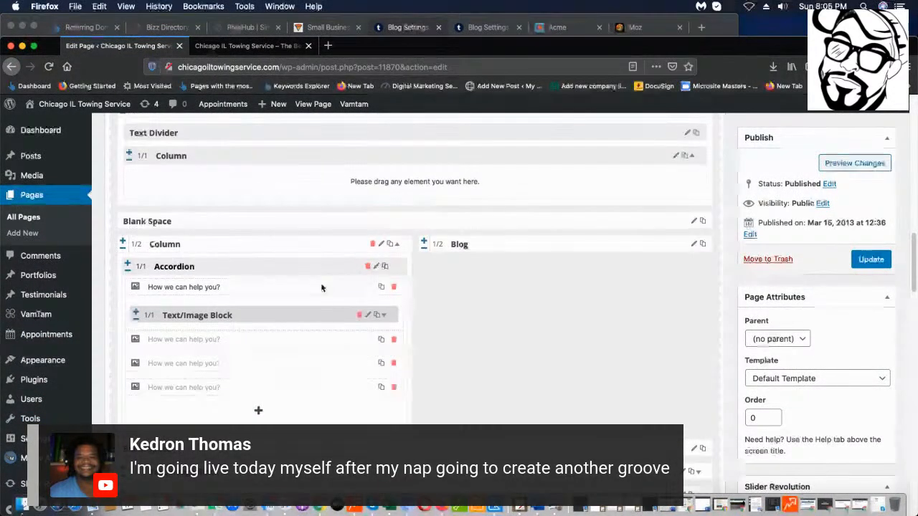
pyautogui.scroll(4, 428, 299)
pyautogui.scroll(-3, 520, 342)
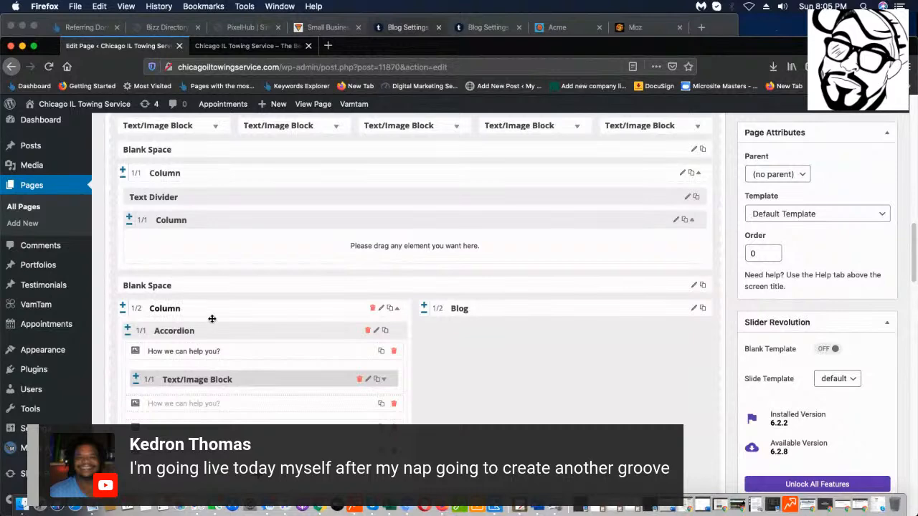
pyautogui.scroll(1, 323, 349)
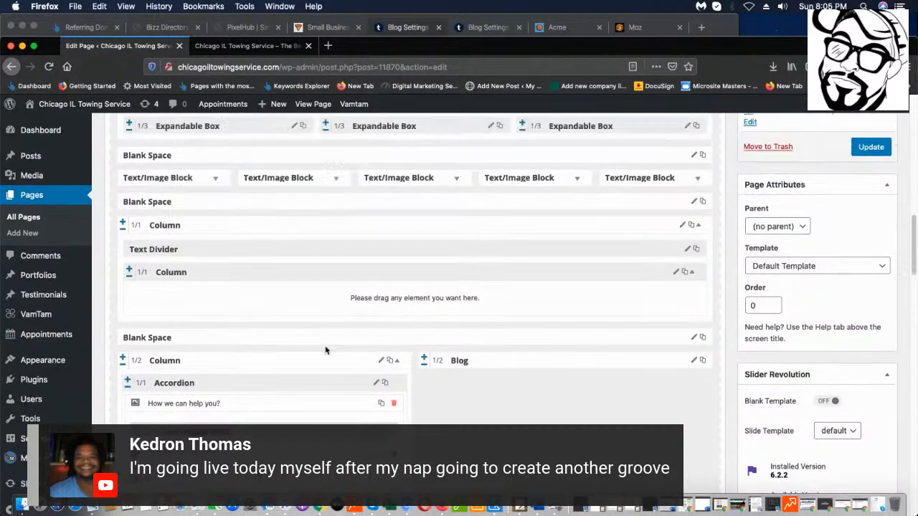
pyautogui.scroll(-4, 323, 348)
pyautogui.scroll(-3, 143, 333)
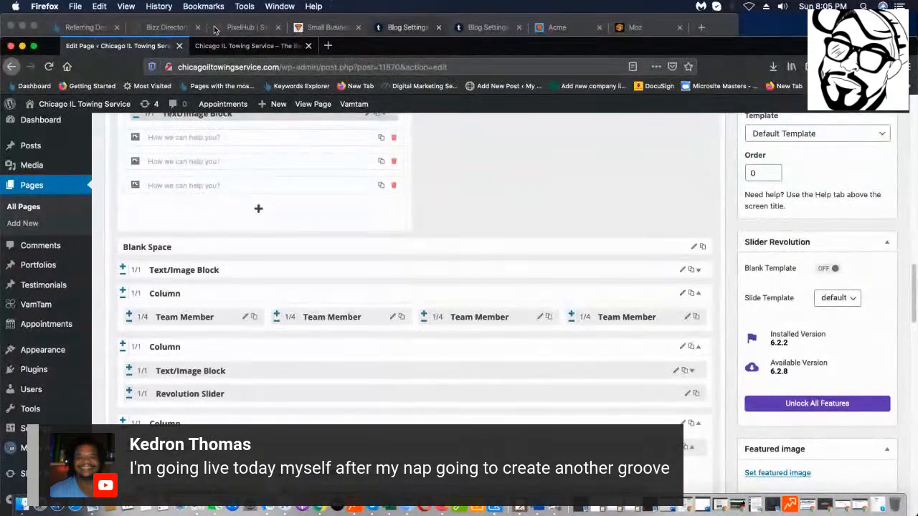
# Bring up the live home page and scroll to the help-question accordion and 'Meet our Specialists'.
pyautogui.click(243, 45)
pyautogui.scroll(-5, 383, 233)
pyautogui.scroll(-15, 384, 233)
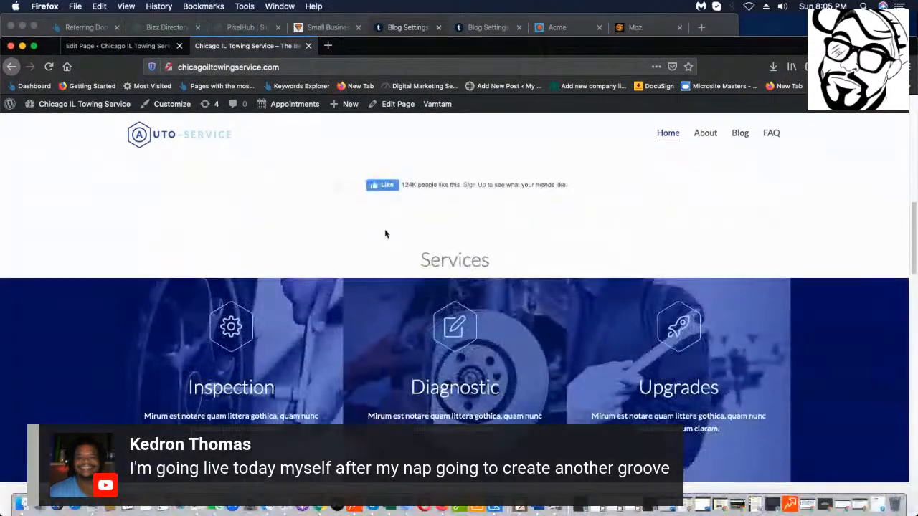
pyautogui.scroll(-5, 385, 235)
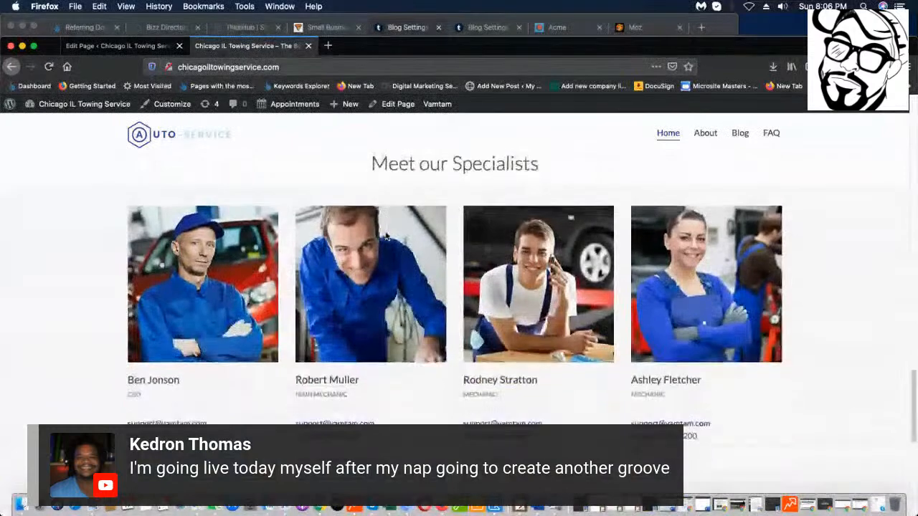
pyautogui.scroll(3, 225, 246)
pyautogui.scroll(-3, 211, 250)
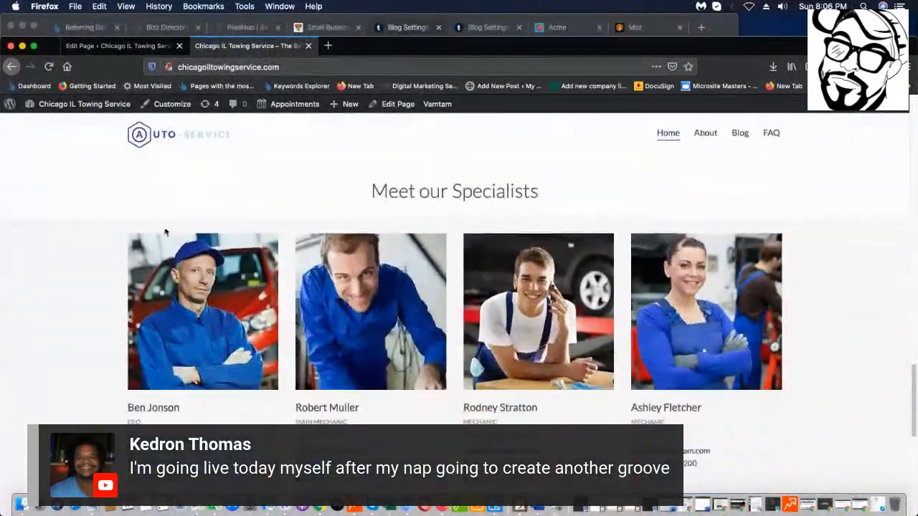
pyautogui.scroll(-6, 738, 416)
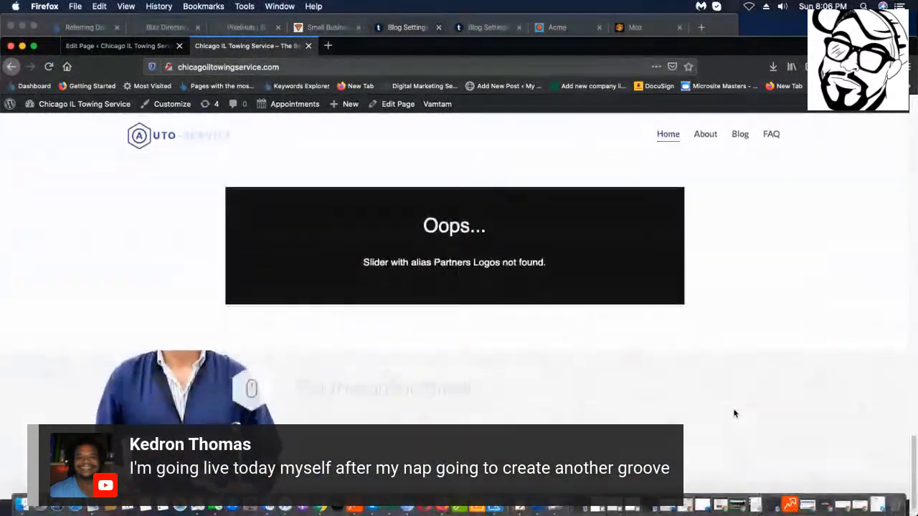
pyautogui.scroll(5, 728, 406)
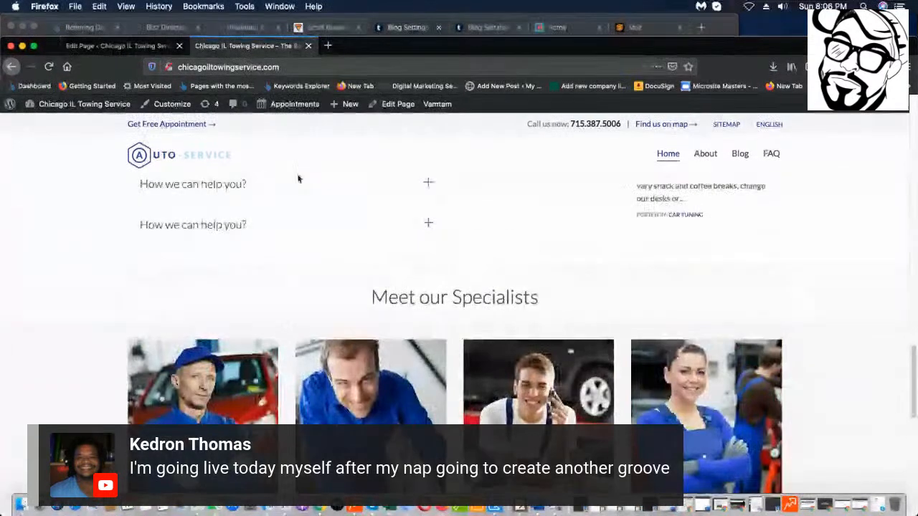
pyautogui.click(97, 49)
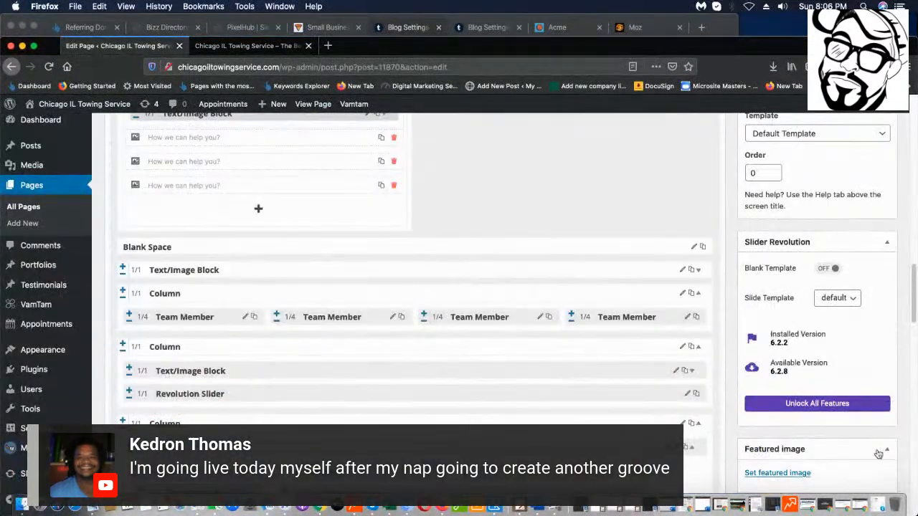
pyautogui.scroll(-4, 431, 425)
pyautogui.scroll(-1, 431, 425)
pyautogui.scroll(5, 122, 368)
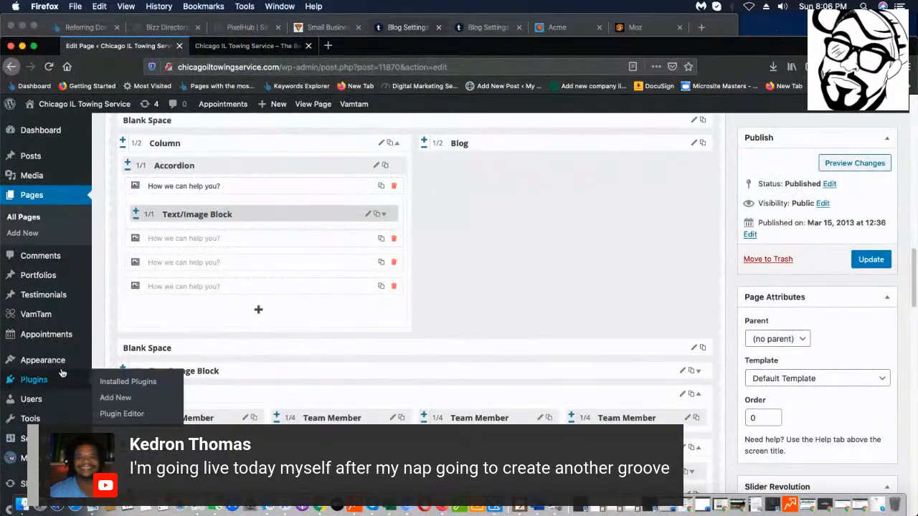
pyautogui.click(701, 372)
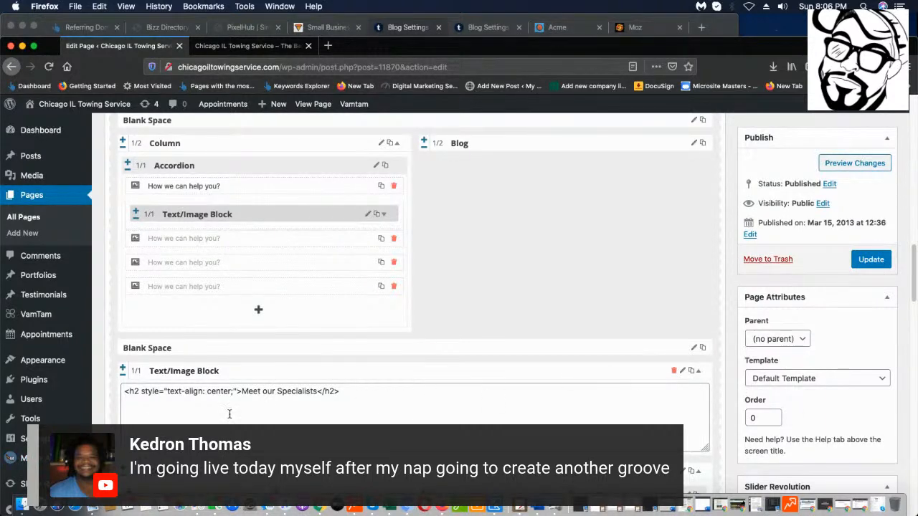
pyautogui.click(711, 372)
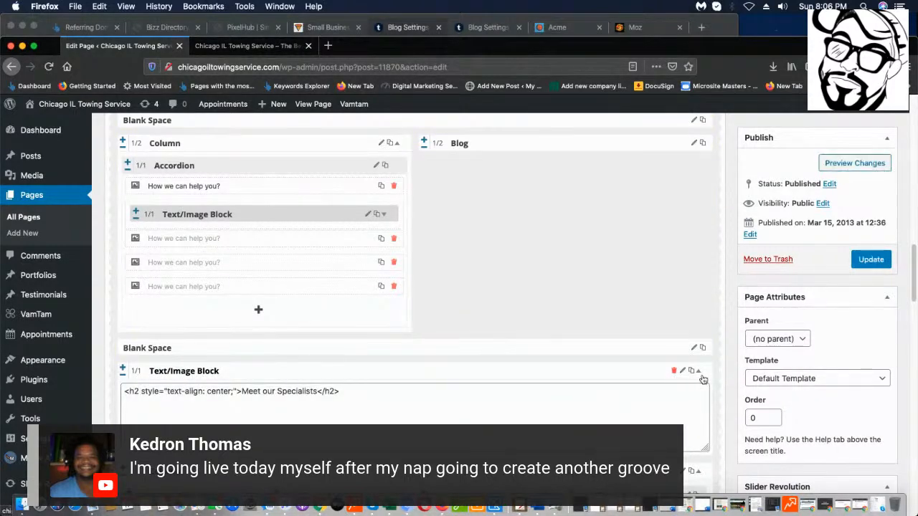
pyautogui.click(673, 371)
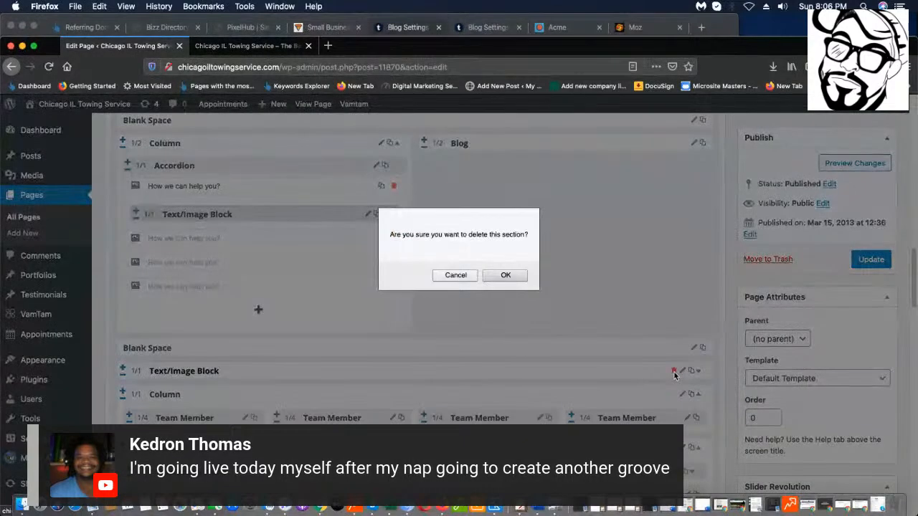
pyautogui.click(506, 275)
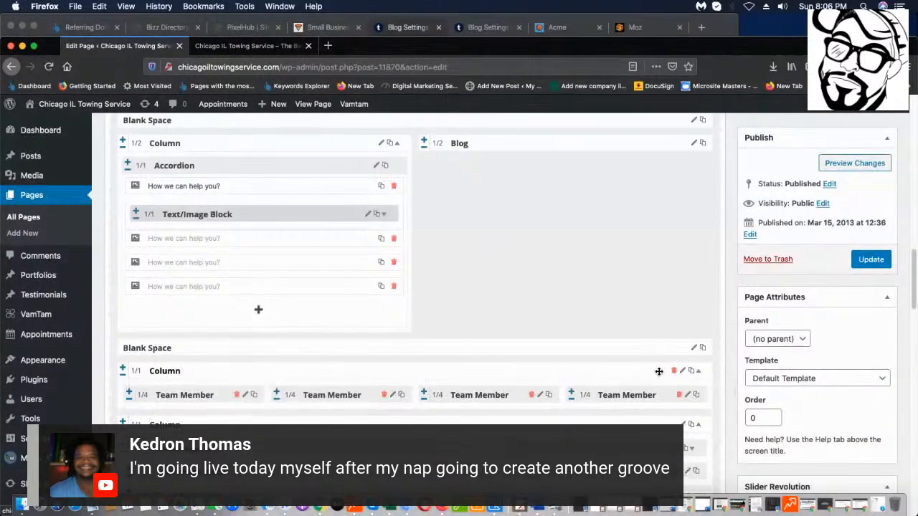
pyautogui.click(674, 372)
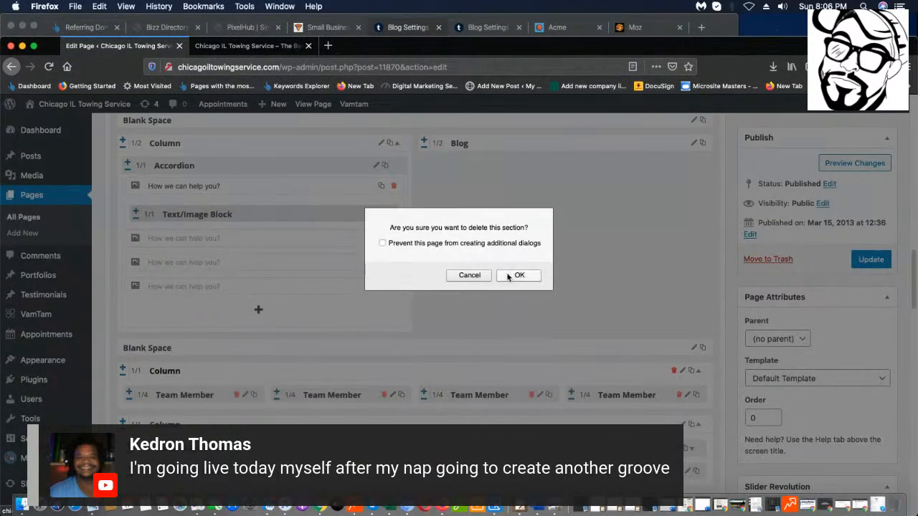
pyautogui.click(507, 276)
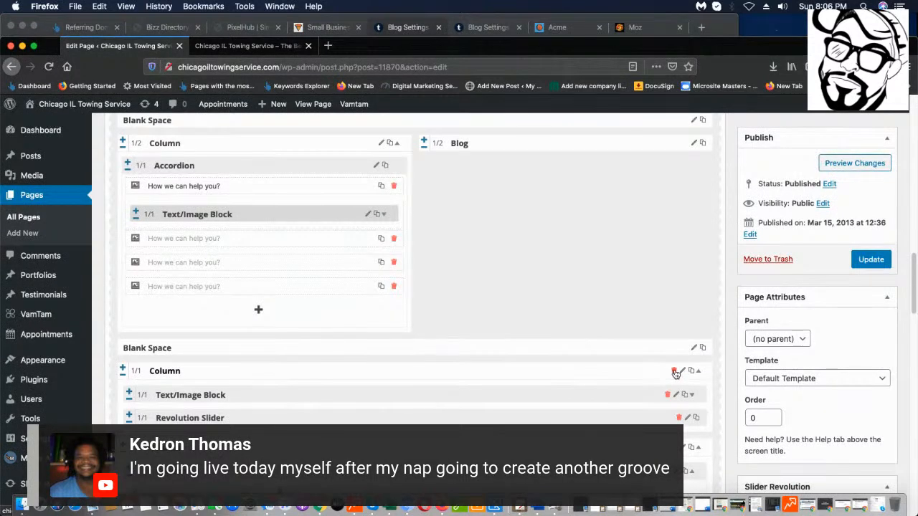
pyautogui.click(674, 371)
pyautogui.click(518, 281)
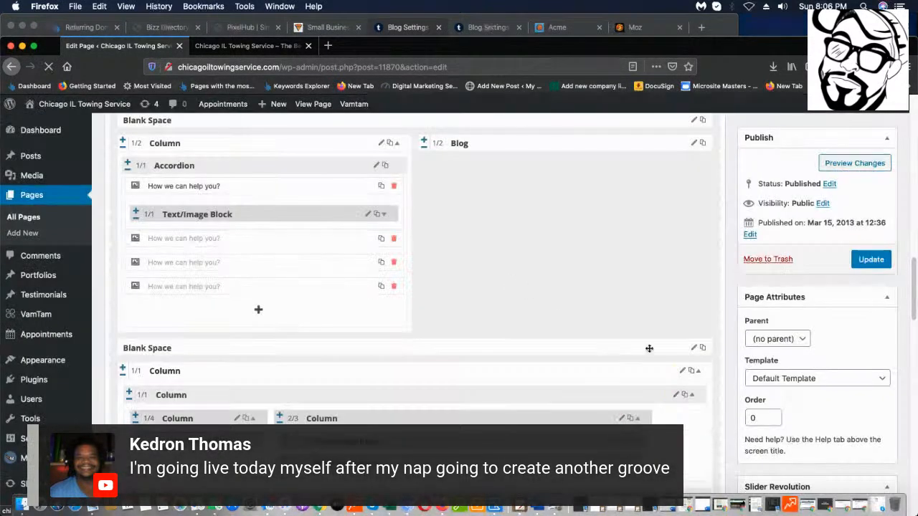
pyautogui.moveTo(673, 373); pyautogui.dragTo(670, 372)
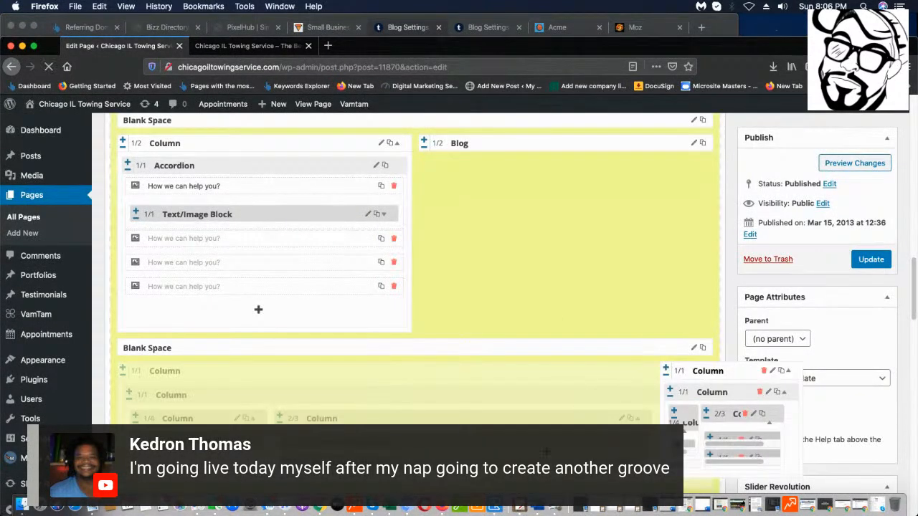
pyautogui.click(674, 371)
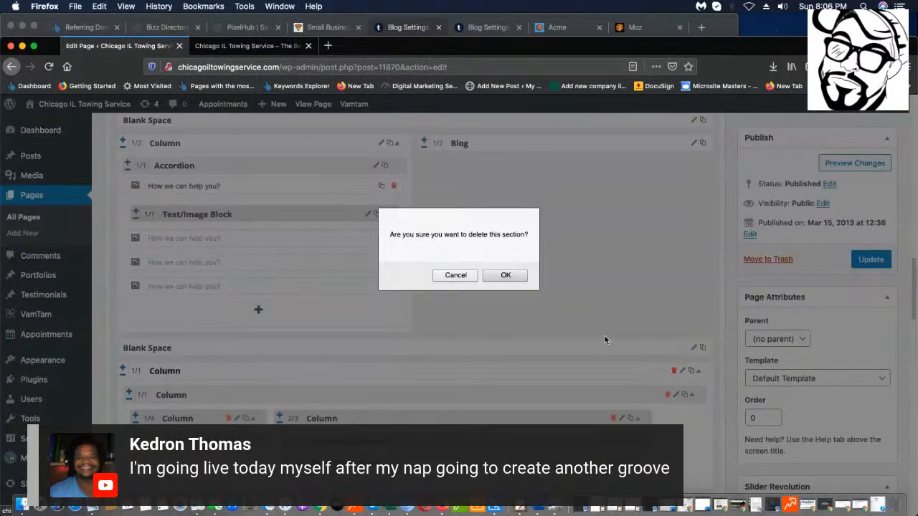
pyautogui.click(504, 277)
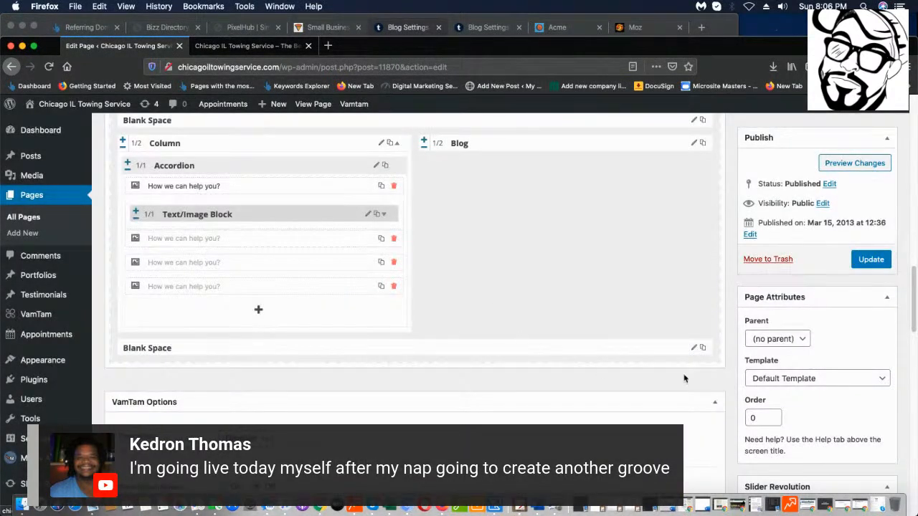
pyautogui.scroll(2, 461, 440)
pyautogui.scroll(-4, 504, 414)
pyautogui.scroll(3, 551, 399)
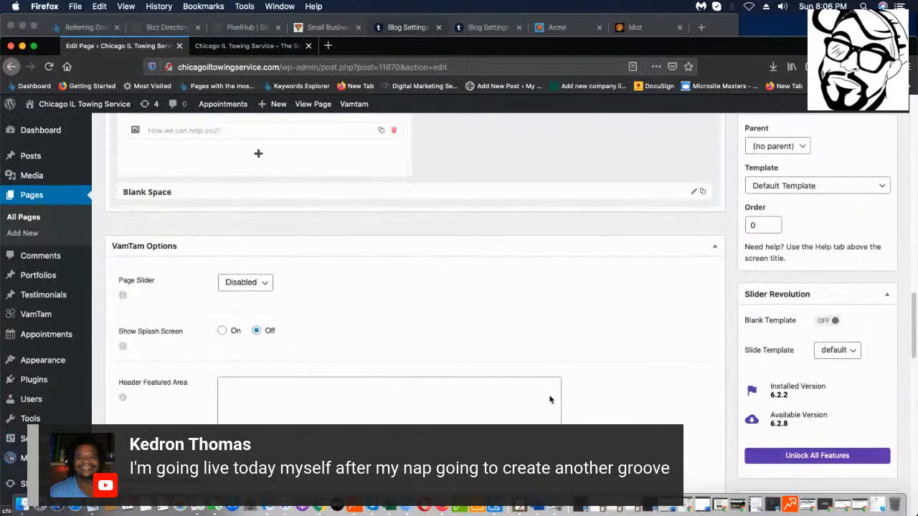
pyautogui.scroll(3, 551, 395)
pyautogui.scroll(-3, 551, 395)
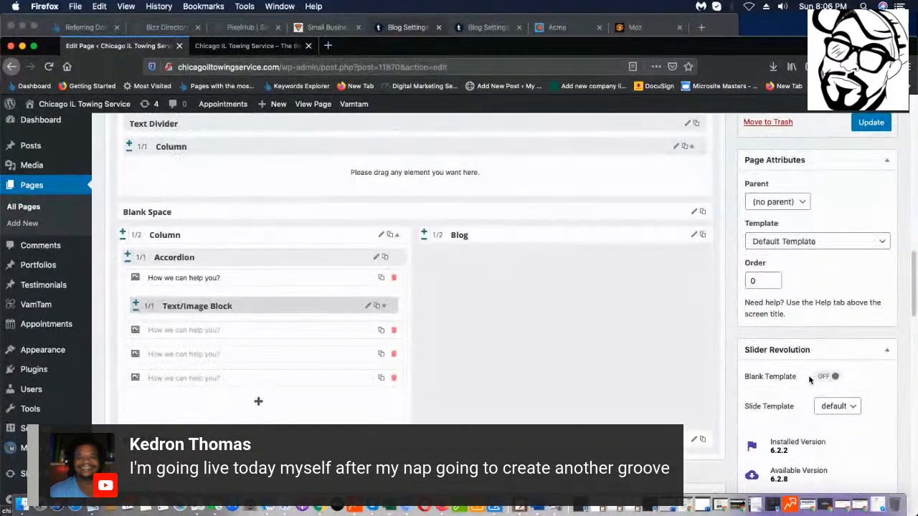
pyautogui.scroll(5, 703, 347)
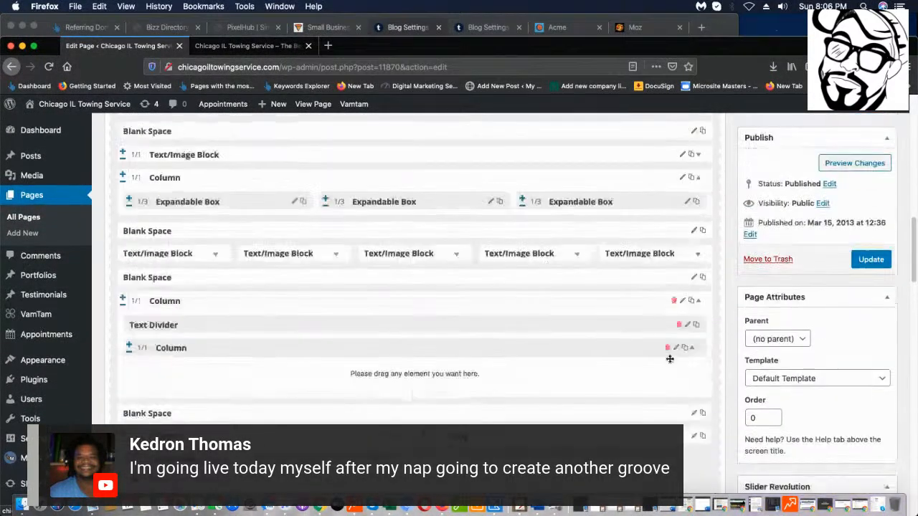
# Update the Home page, then reload the live homepage to see the saved changes.
pyautogui.click(880, 260)
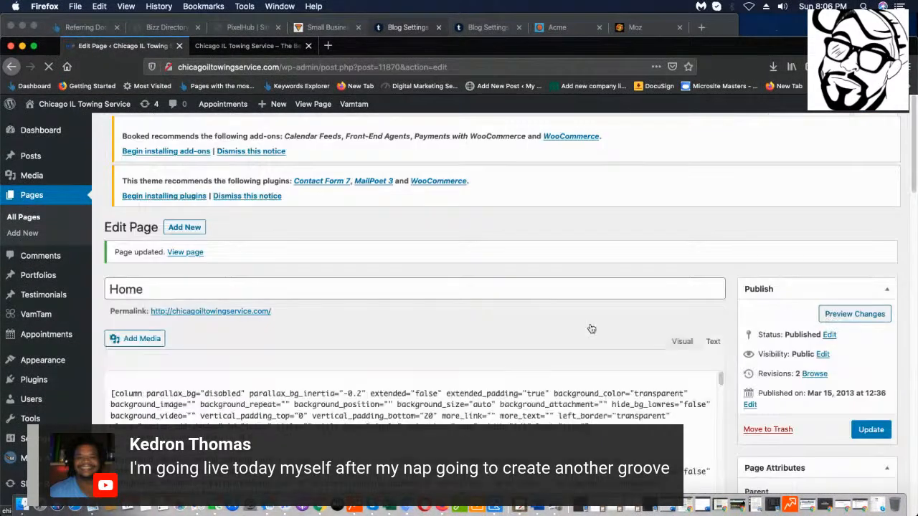
pyautogui.click(244, 45)
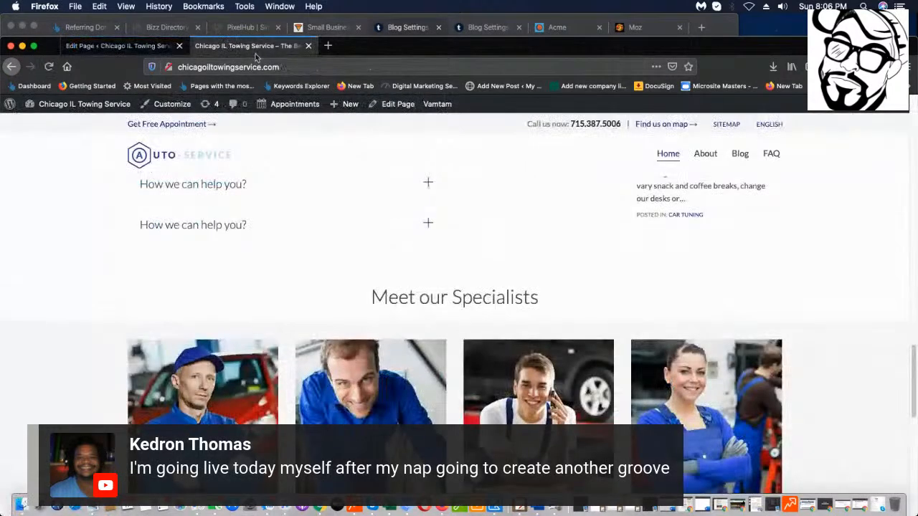
pyautogui.click(48, 68)
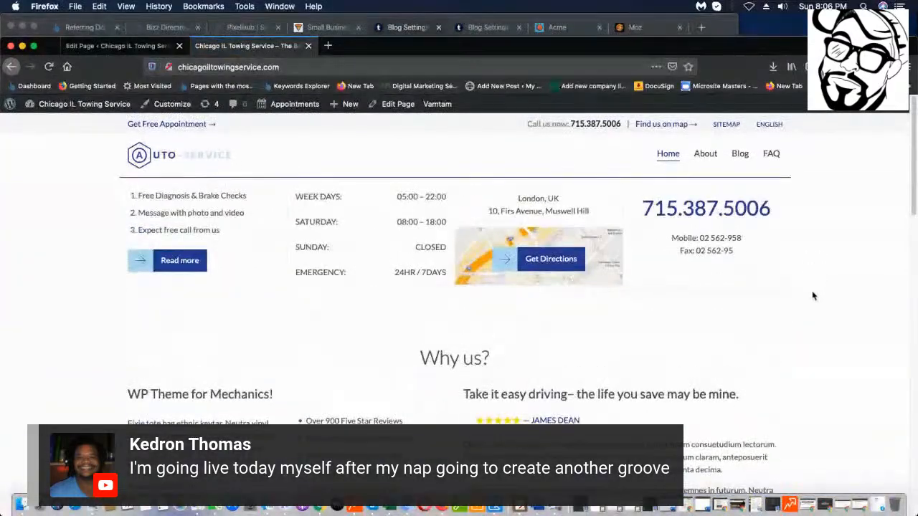
pyautogui.scroll(-10, 811, 296)
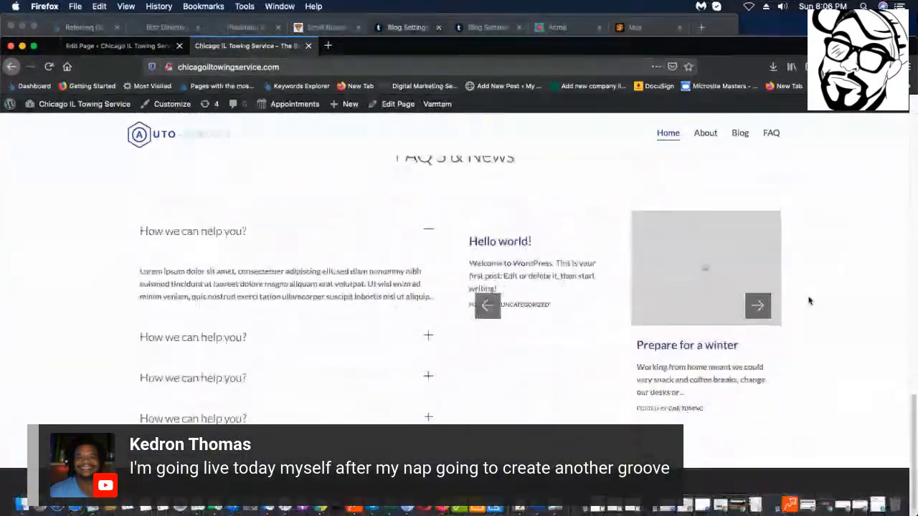
pyautogui.scroll(10, 806, 304)
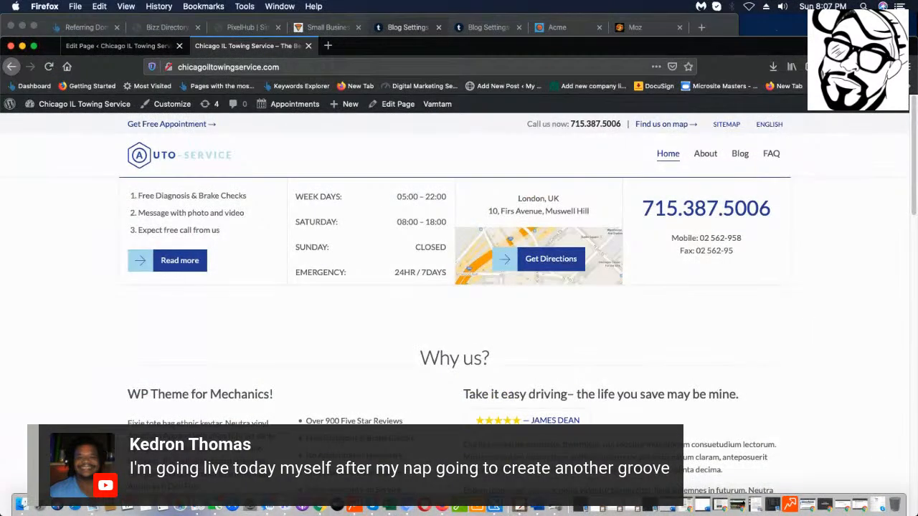
pyautogui.scroll(-6, 459, 315)
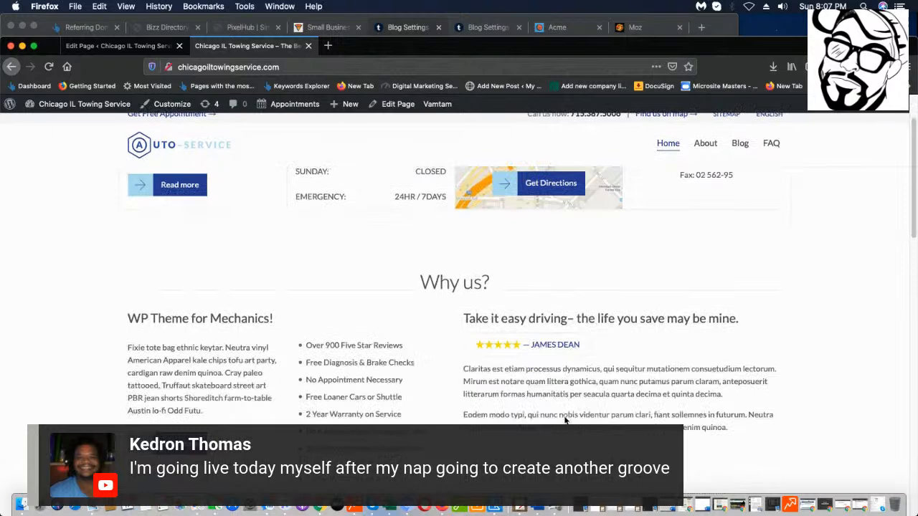
pyautogui.scroll(-6, 631, 401)
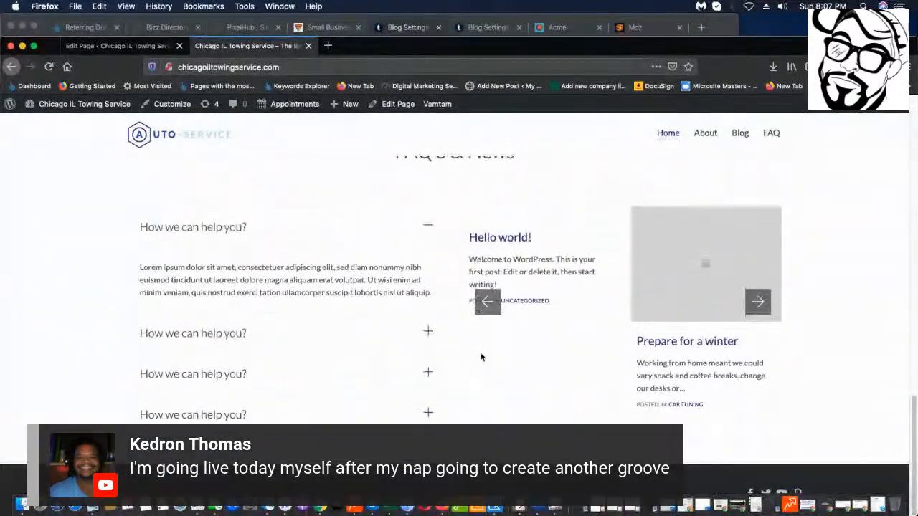
pyautogui.scroll(1, 341, 252)
pyautogui.scroll(-1, 318, 301)
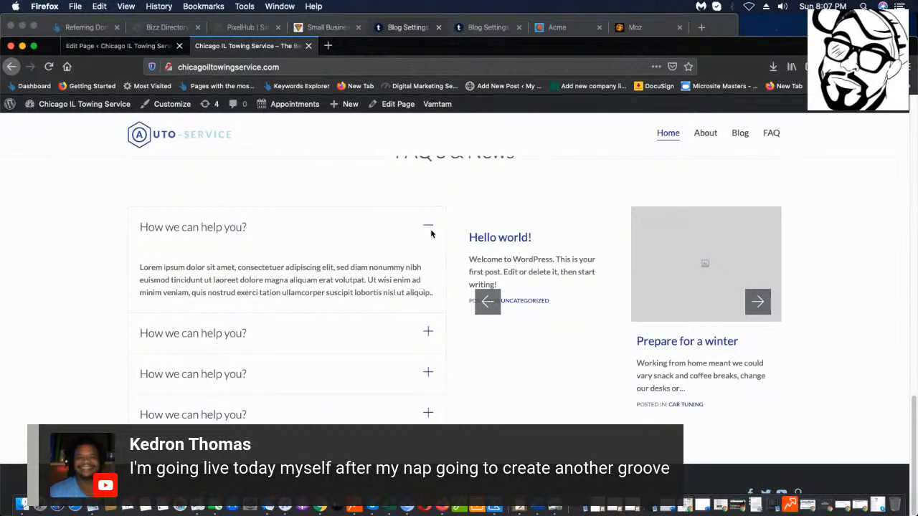
# Expand each FAQ accordion item on the live page and select the first item's heading.
pyautogui.click(428, 332)
pyautogui.click(430, 374)
pyautogui.click(427, 402)
pyautogui.click(366, 308)
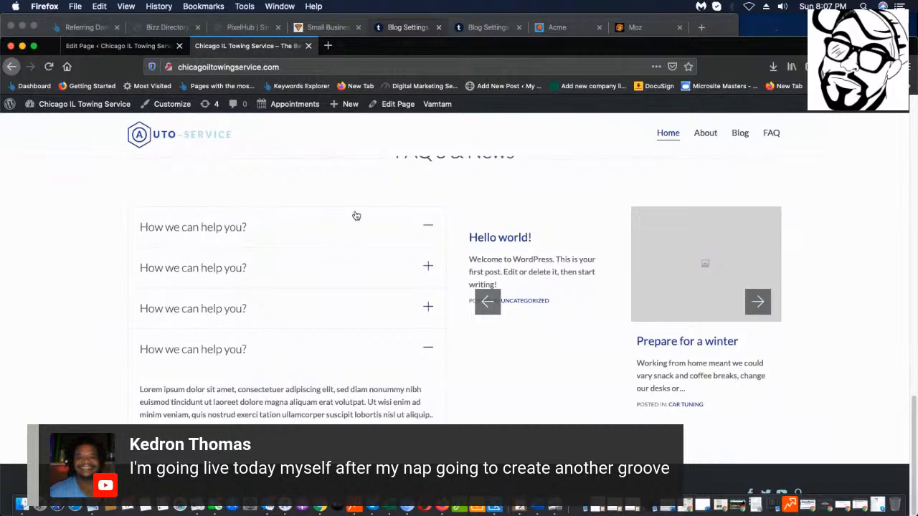
pyautogui.click(431, 229)
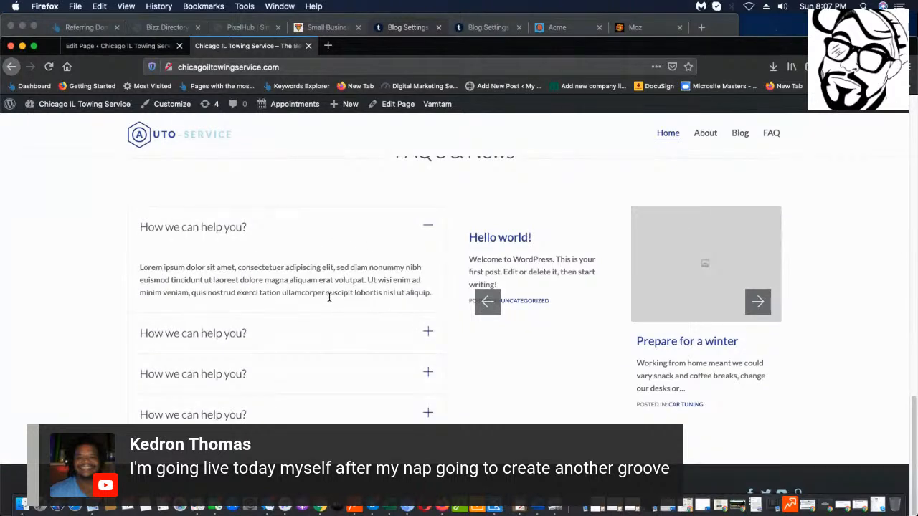
pyautogui.moveTo(285, 227); pyautogui.dragTo(173, 234)
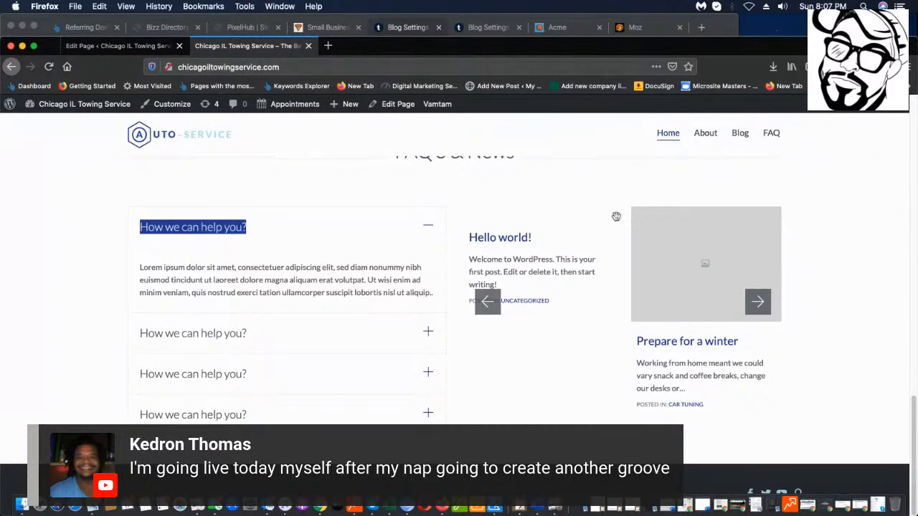
pyautogui.scroll(10, 531, 255)
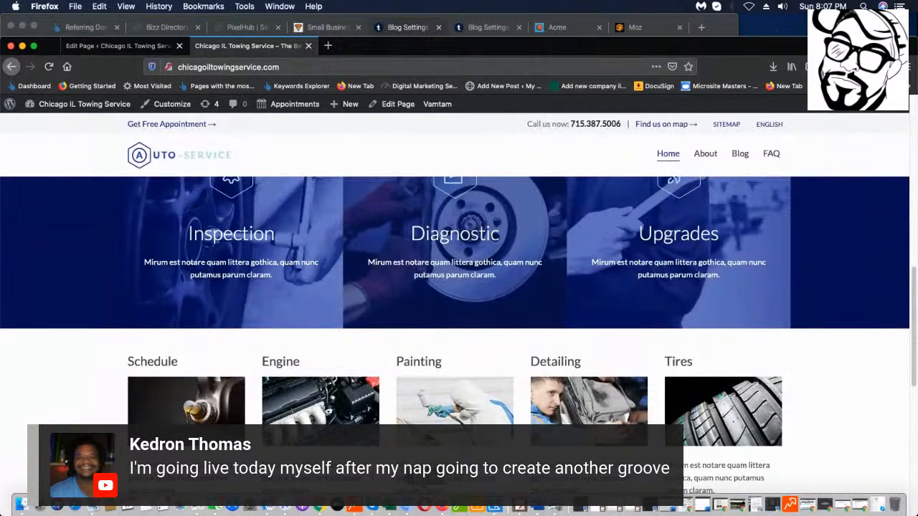
pyautogui.scroll(-5, 466, 243)
pyautogui.scroll(-2, 355, 207)
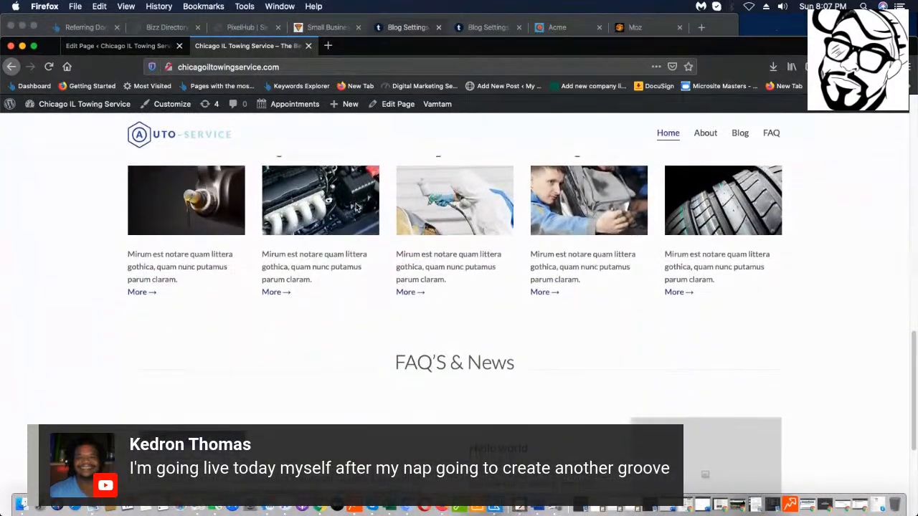
pyautogui.scroll(5, 355, 206)
pyautogui.scroll(-3, 355, 207)
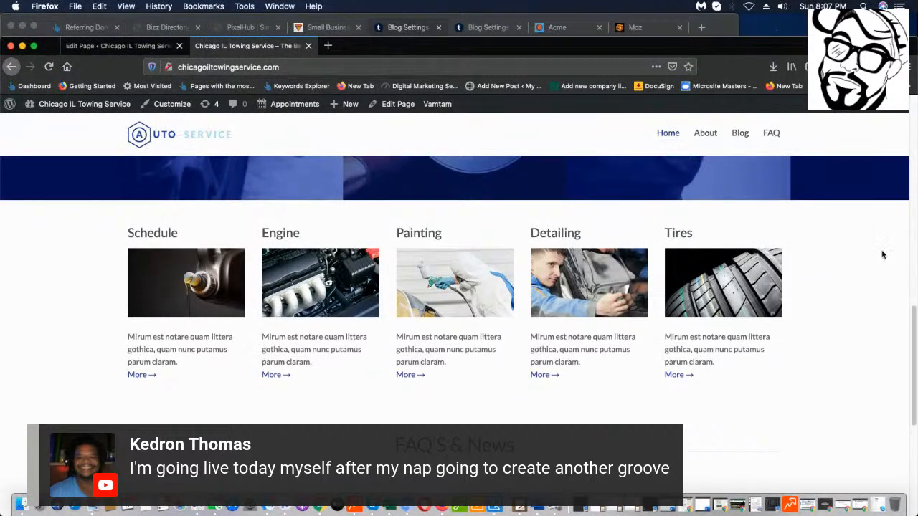
pyautogui.click(328, 45)
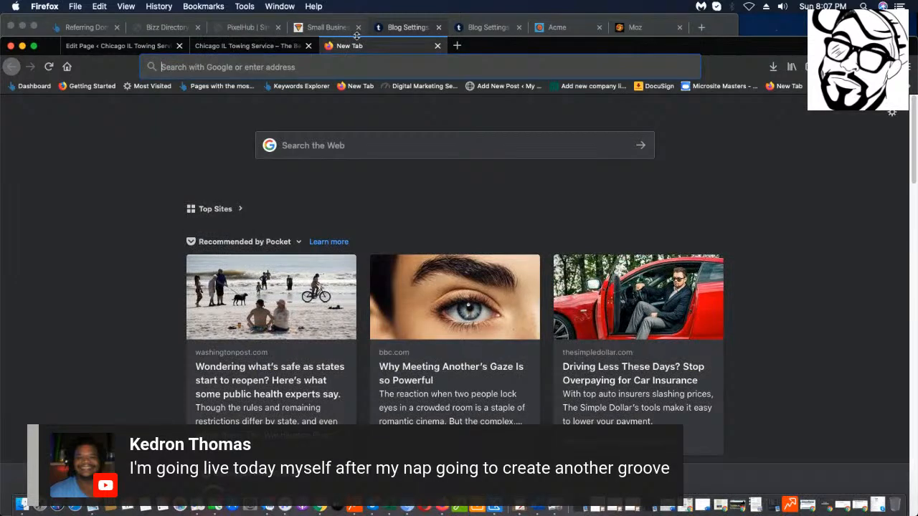
pyautogui.click(356, 151)
pyautogui.write('toei')
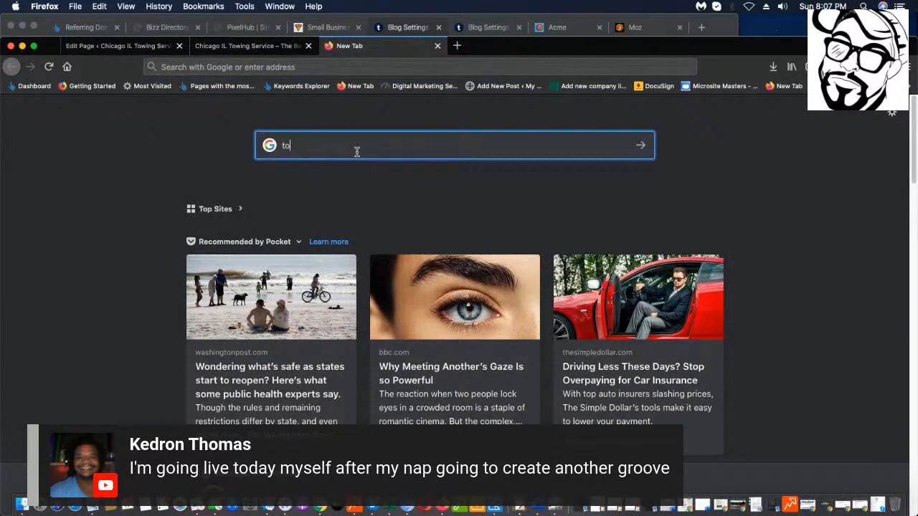
pyautogui.press('BackSpace')
pyautogui.press('BackSpace')
pyautogui.write('wing chicah')
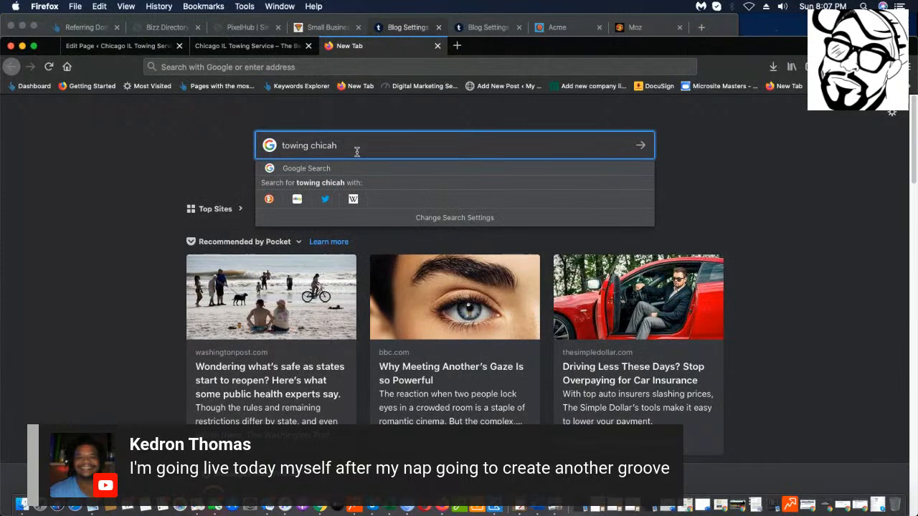
pyautogui.press('BackSpace')
pyautogui.write('d')
pyautogui.press('BackSpace')
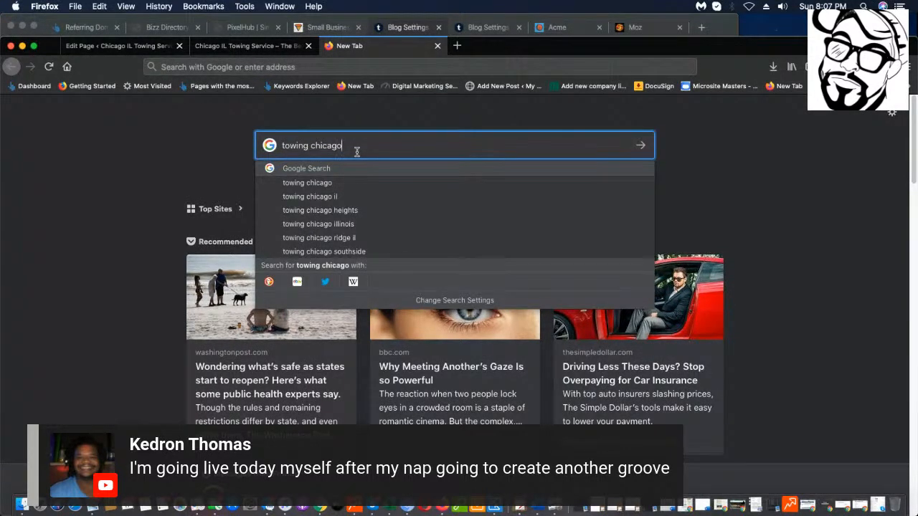
pyautogui.press('Return')
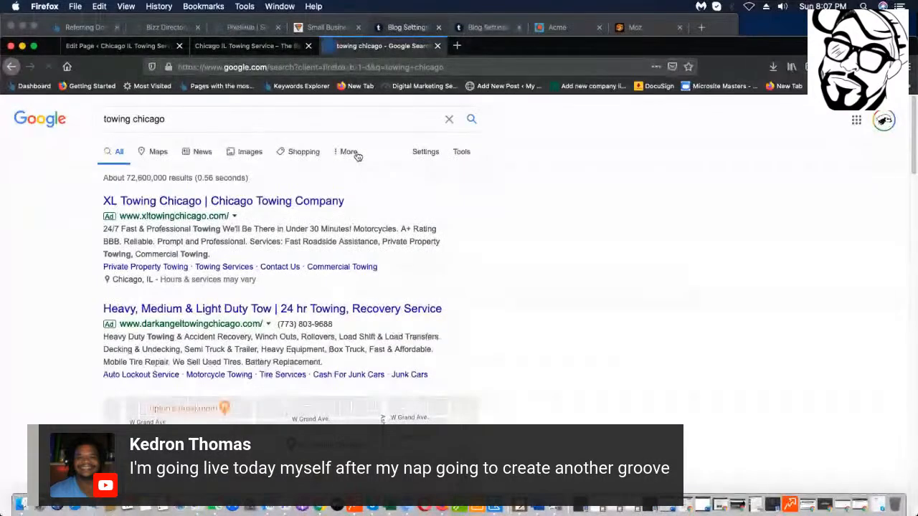
pyautogui.scroll(-15, 236, 408)
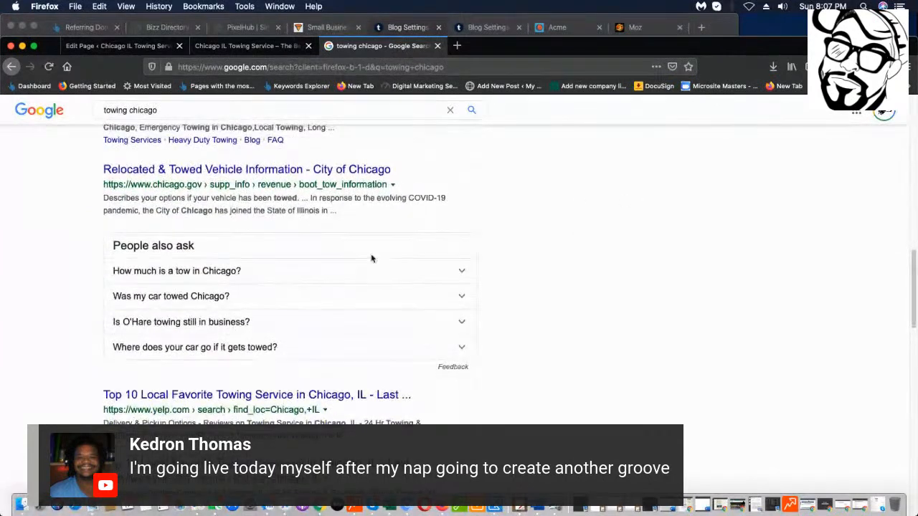
pyautogui.scroll(4, 370, 258)
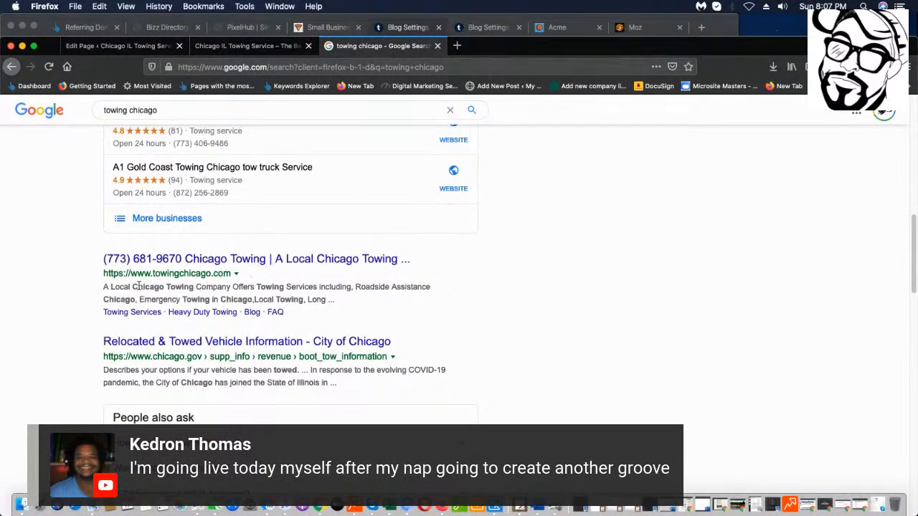
pyautogui.moveTo(102, 262); pyautogui.dragTo(426, 259)
pyautogui.moveTo(88, 268); pyautogui.dragTo(63, 263)
pyautogui.scroll(-1, 121, 261)
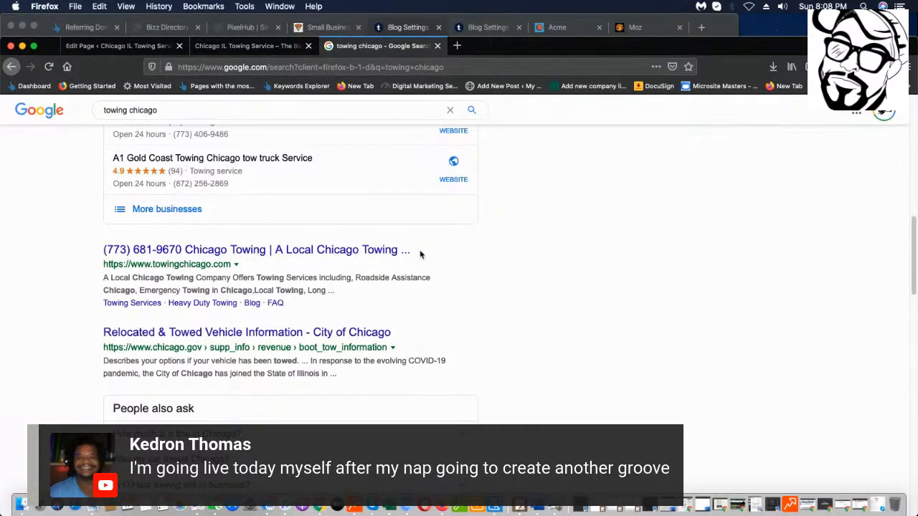
pyautogui.scroll(-5, 420, 254)
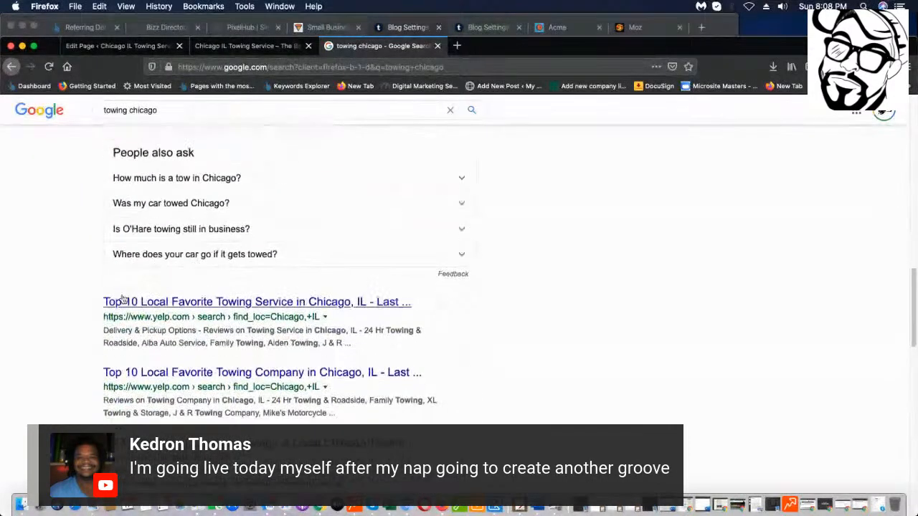
pyautogui.scroll(-3, 122, 299)
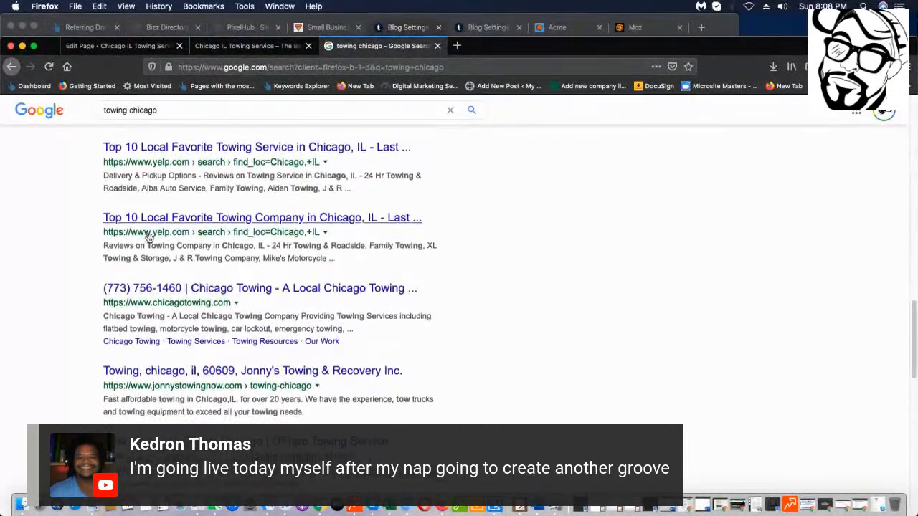
pyautogui.scroll(-1, 148, 237)
pyautogui.moveTo(93, 259); pyautogui.dragTo(429, 256)
pyautogui.scroll(2, 430, 256)
pyautogui.scroll(3, 254, 272)
pyautogui.scroll(-2, 254, 273)
pyautogui.scroll(5, 134, 245)
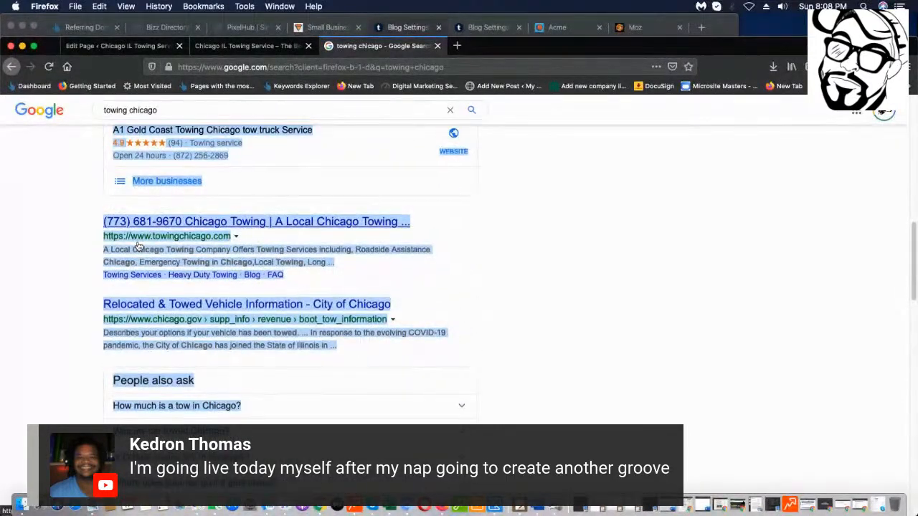
pyautogui.scroll(-10, 134, 246)
pyautogui.scroll(-3, 228, 246)
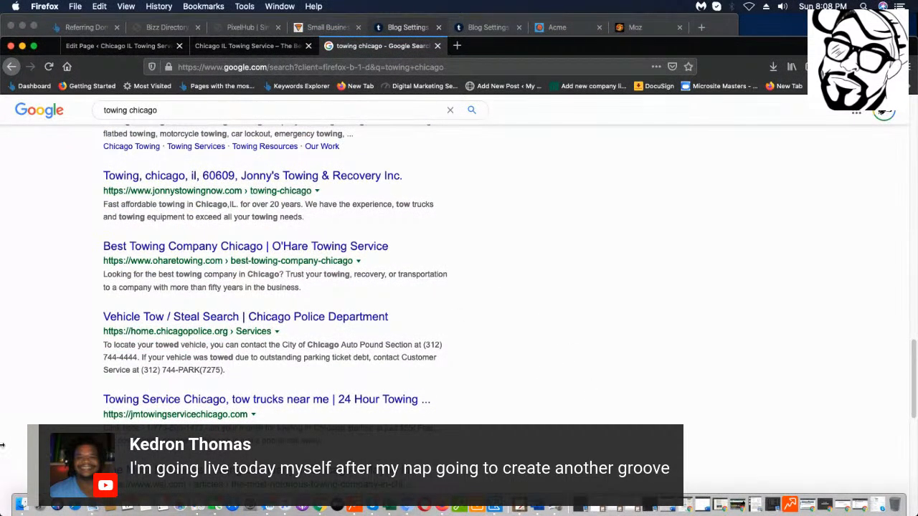
pyautogui.scroll(-1, 327, 349)
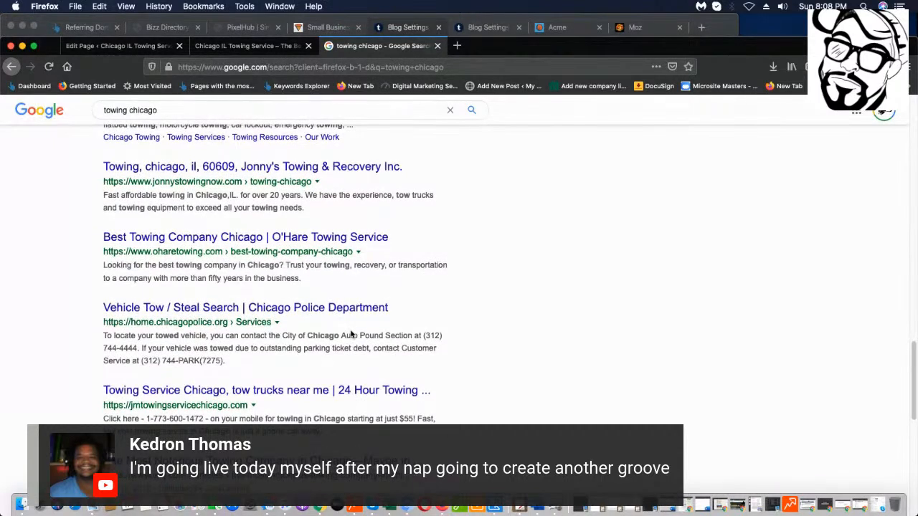
pyautogui.scroll(-2, 365, 279)
pyautogui.scroll(2, 352, 263)
pyautogui.moveTo(360, 253); pyautogui.dragTo(245, 266)
pyautogui.scroll(-3, 251, 263)
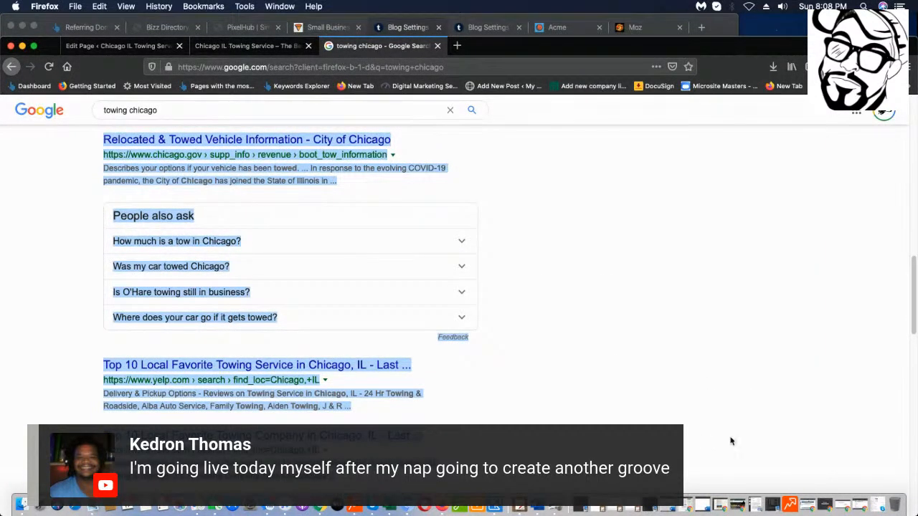
pyautogui.scroll(10, 384, 368)
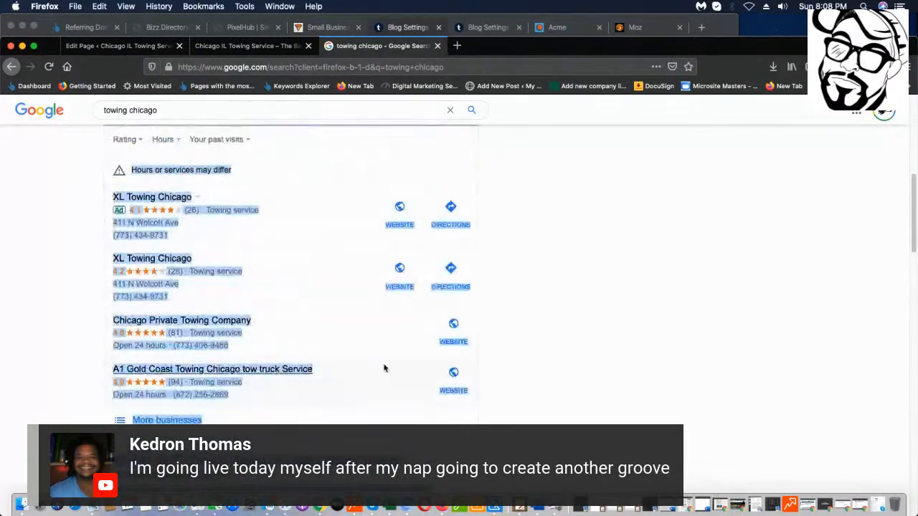
pyautogui.click(477, 389)
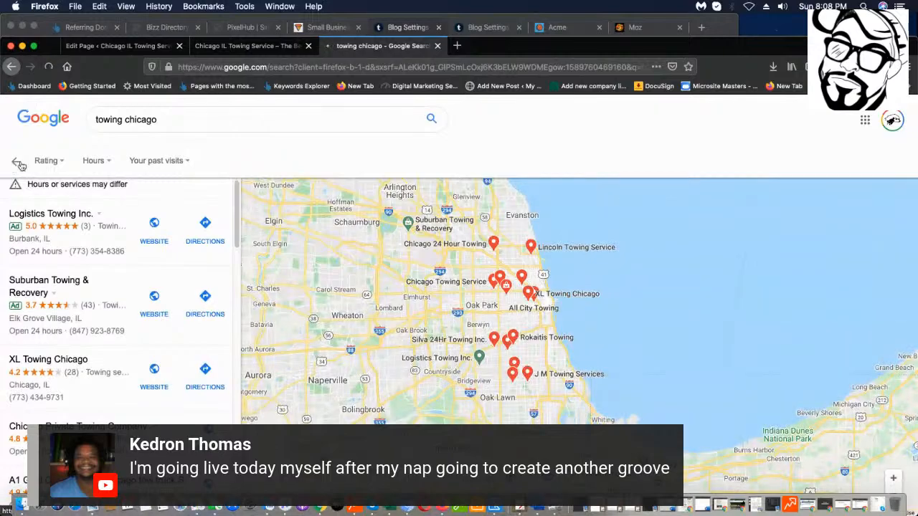
pyautogui.click(20, 165)
pyautogui.scroll(-10, 249, 340)
pyautogui.scroll(-15, 251, 346)
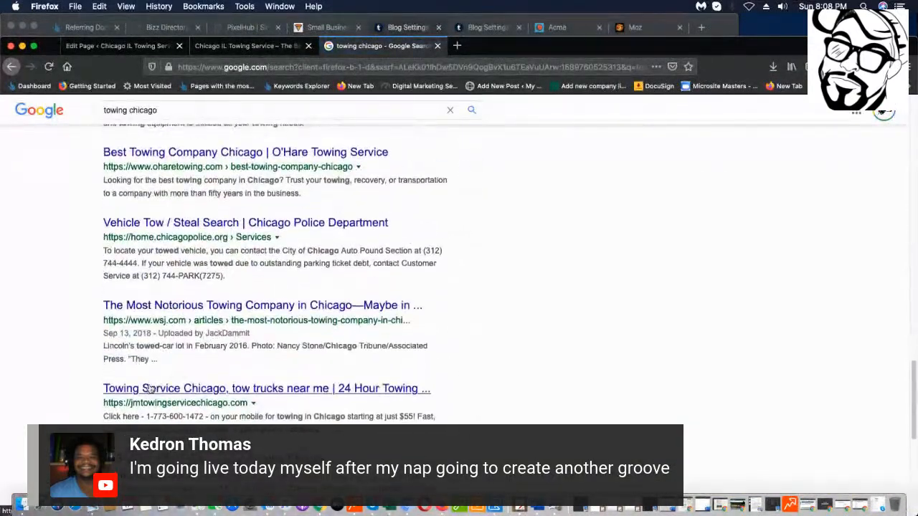
pyautogui.scroll(-2, 151, 390)
pyautogui.scroll(2, 150, 389)
pyautogui.scroll(-8, 151, 390)
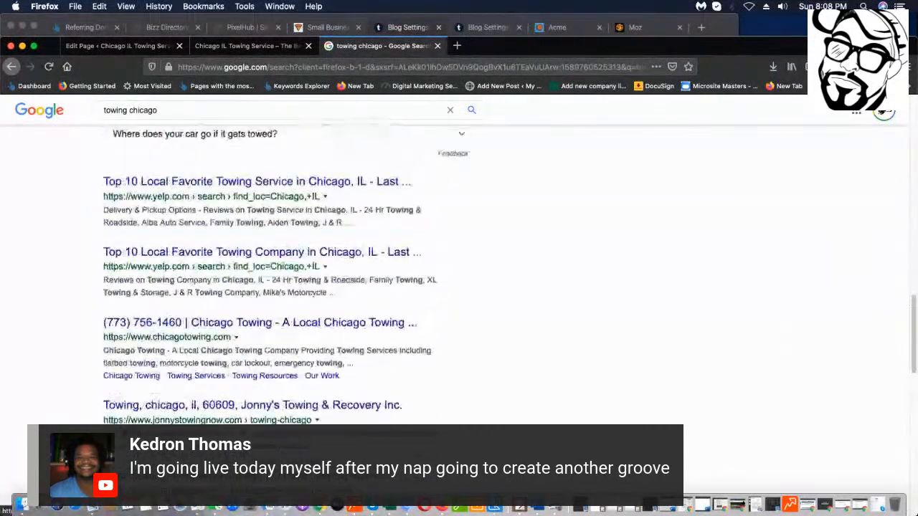
pyautogui.scroll(2, 176, 175)
pyautogui.scroll(1, 233, 162)
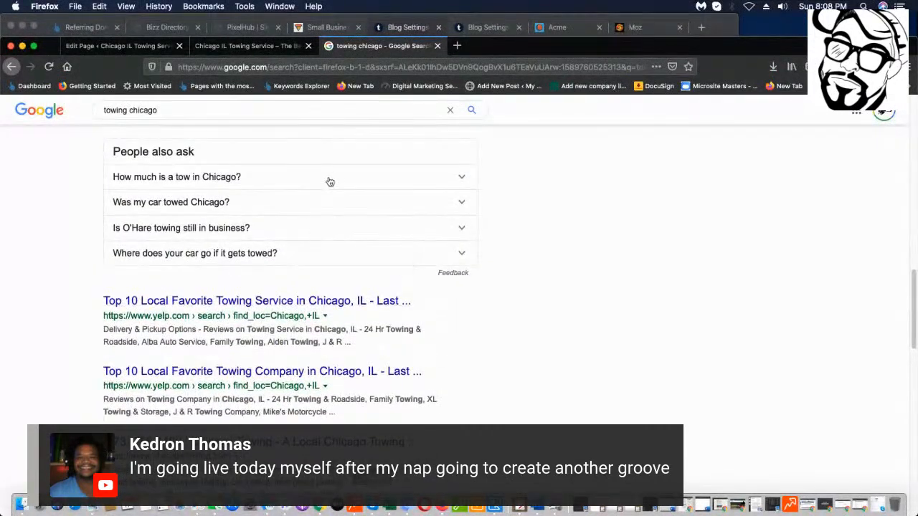
pyautogui.scroll(-1, 305, 119)
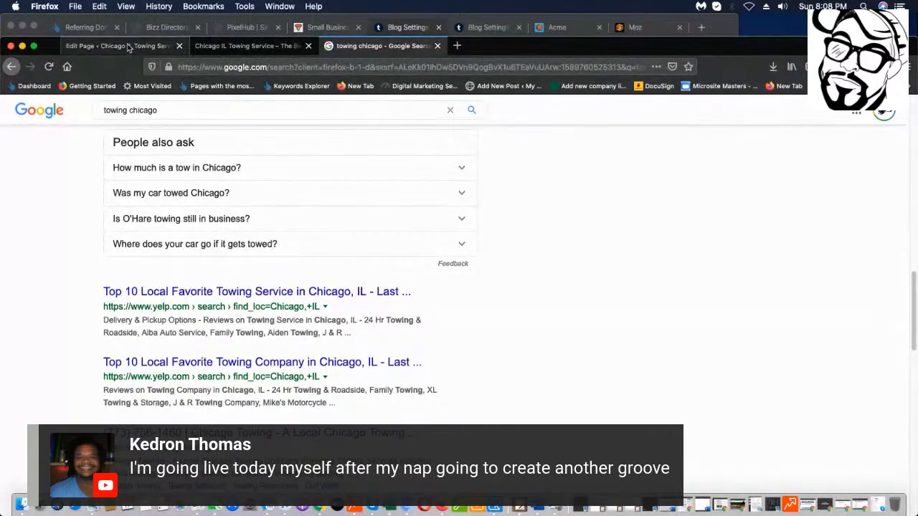
# Open Plugins > Add New in the towing site's admin, then go back to Google's 'towing chicago' results.
pyautogui.click(204, 46)
pyautogui.scroll(-3, 598, 276)
pyautogui.scroll(7, 45, 230)
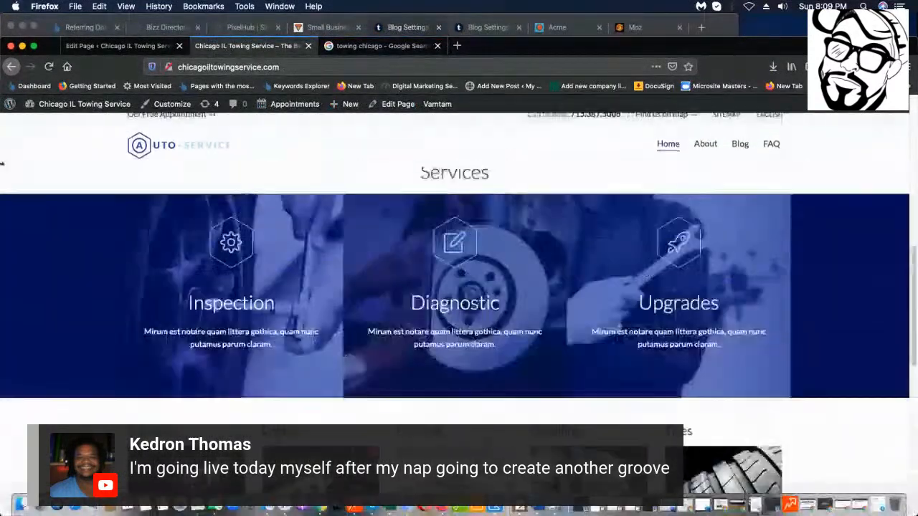
pyautogui.click(122, 46)
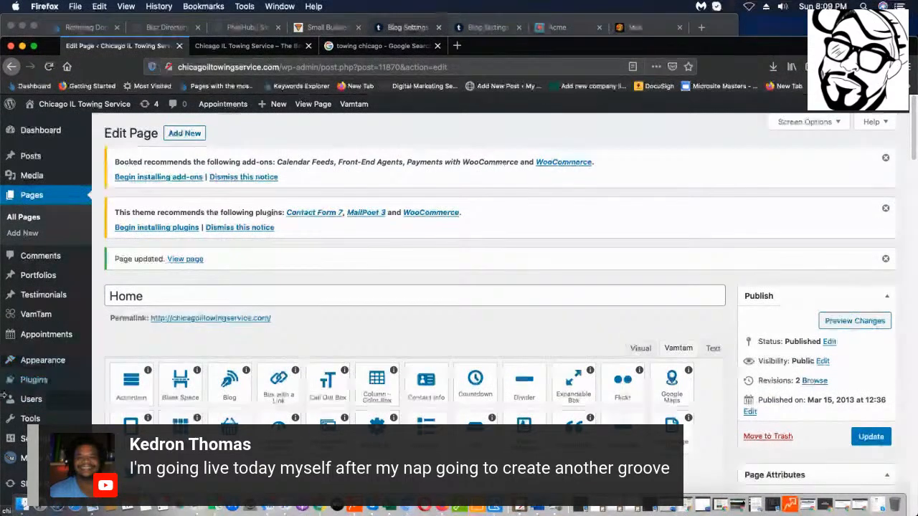
pyautogui.click(114, 397)
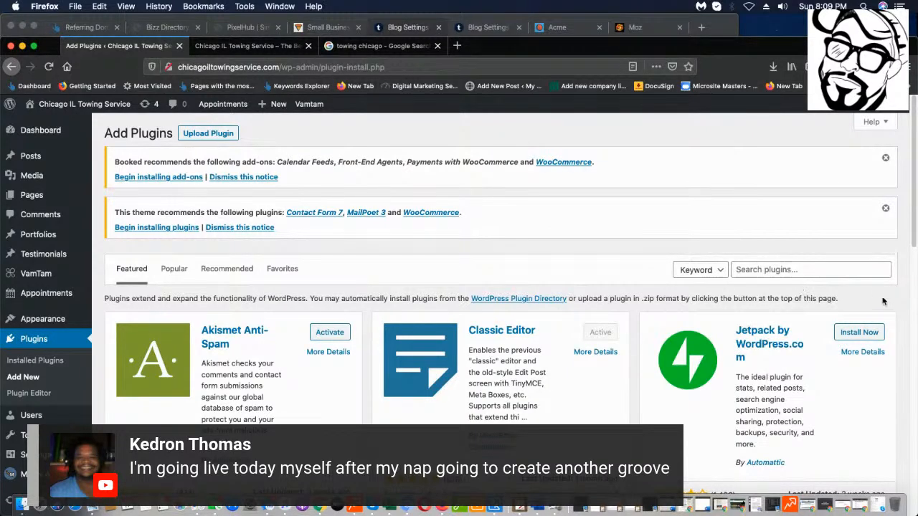
pyautogui.click(383, 46)
pyautogui.scroll(-3, 534, 301)
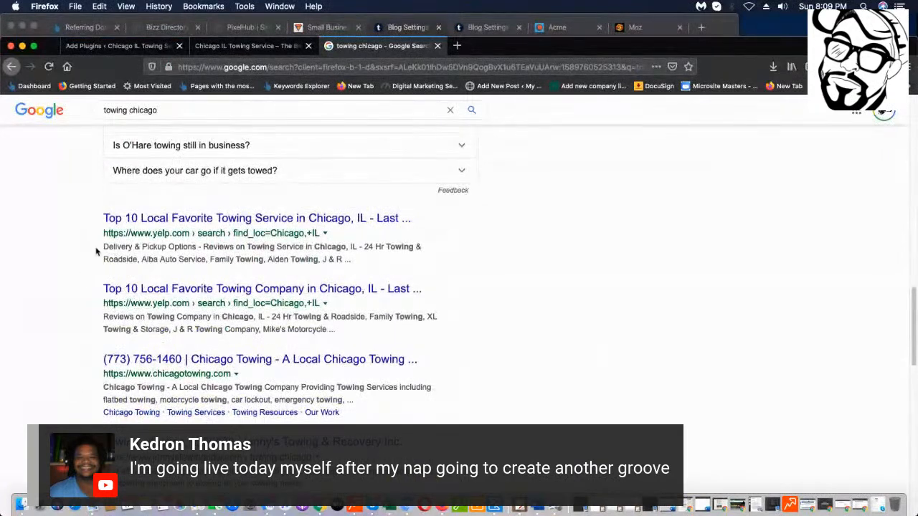
pyautogui.moveTo(97, 249); pyautogui.dragTo(153, 256)
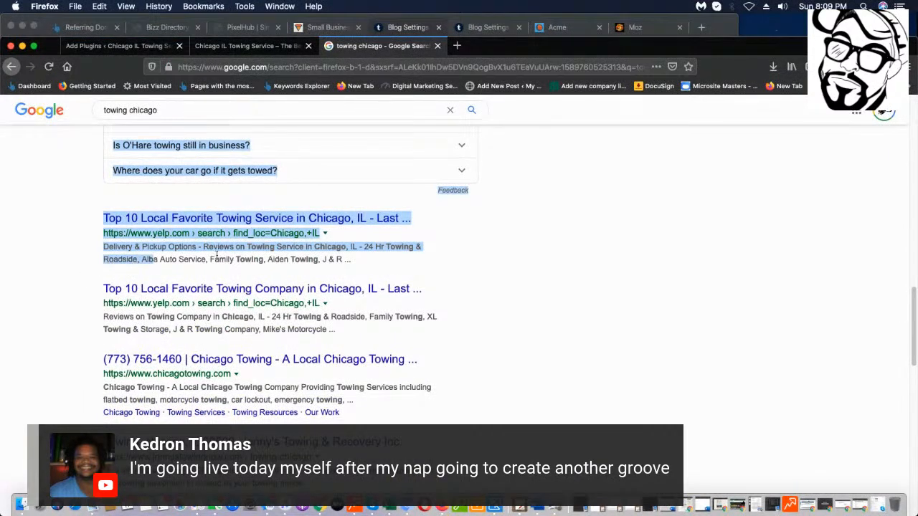
pyautogui.click(488, 247)
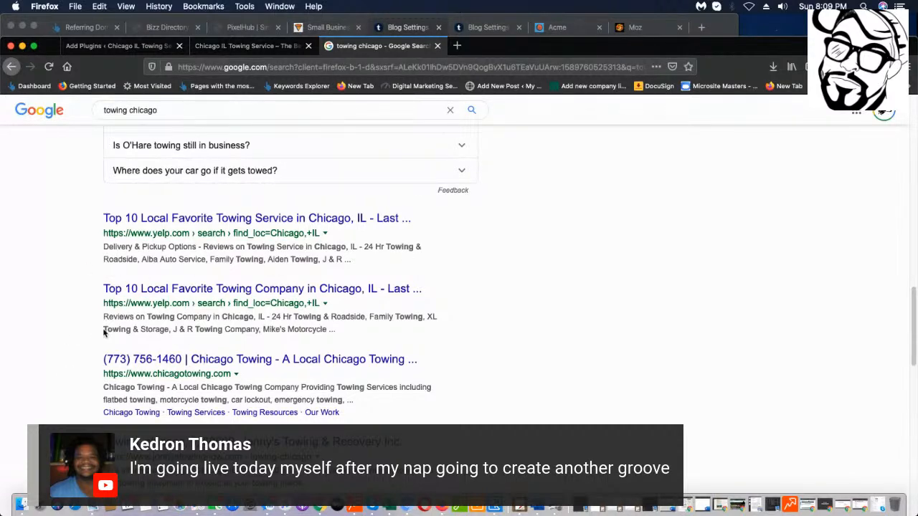
pyautogui.scroll(-2, 129, 301)
pyautogui.scroll(2, 158, 293)
pyautogui.scroll(-2, 151, 215)
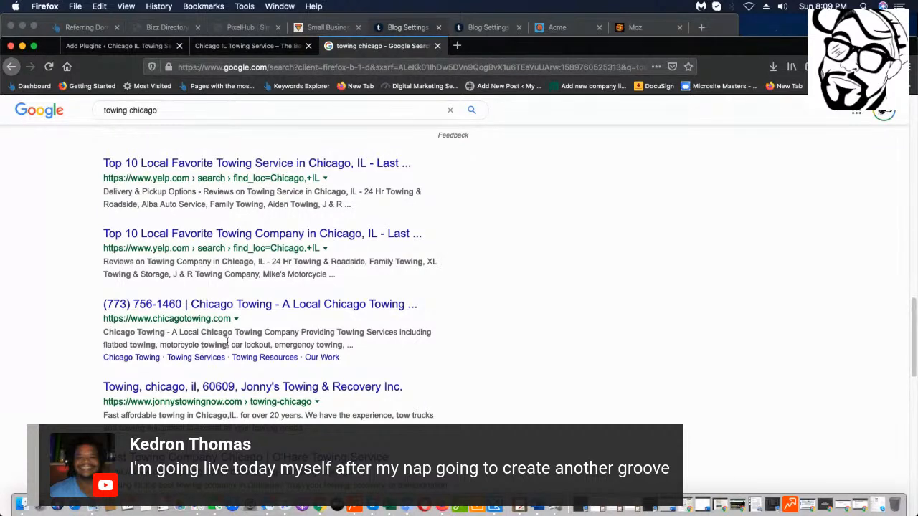
pyautogui.scroll(-5, 122, 380)
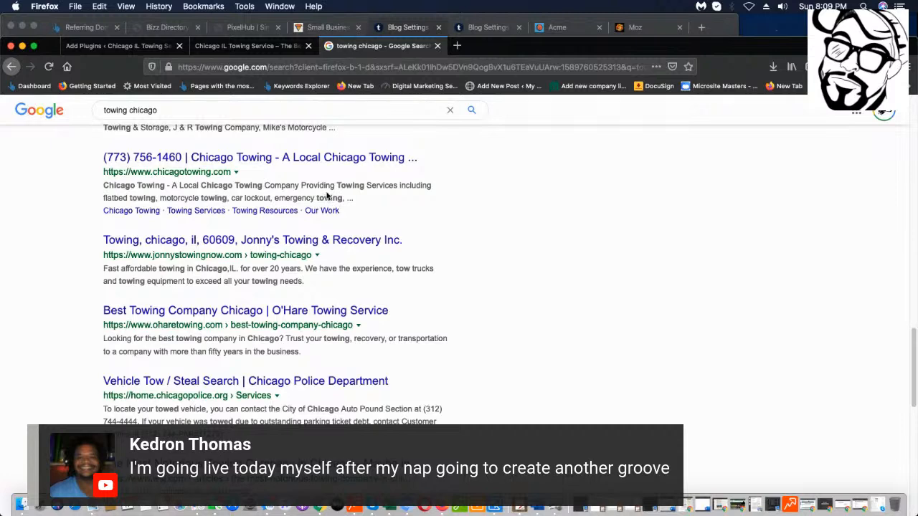
pyautogui.scroll(-5, 304, 272)
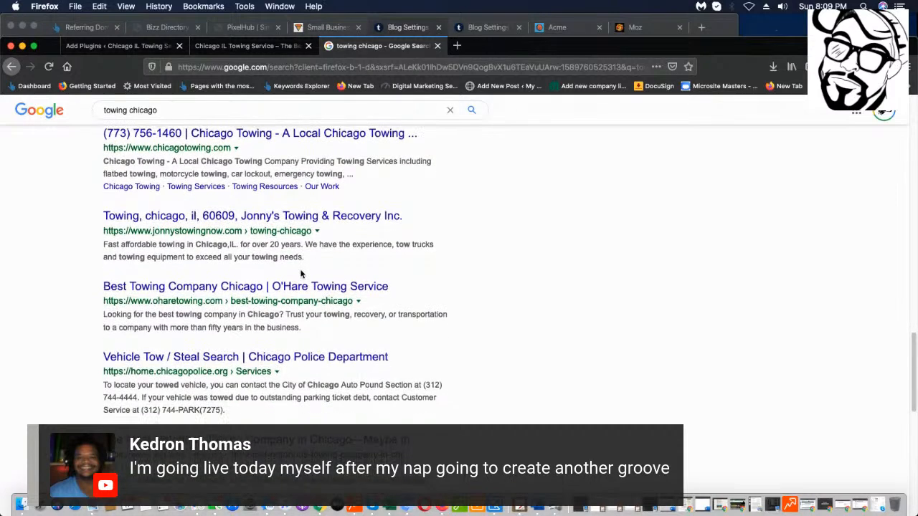
pyautogui.scroll(-2, 105, 328)
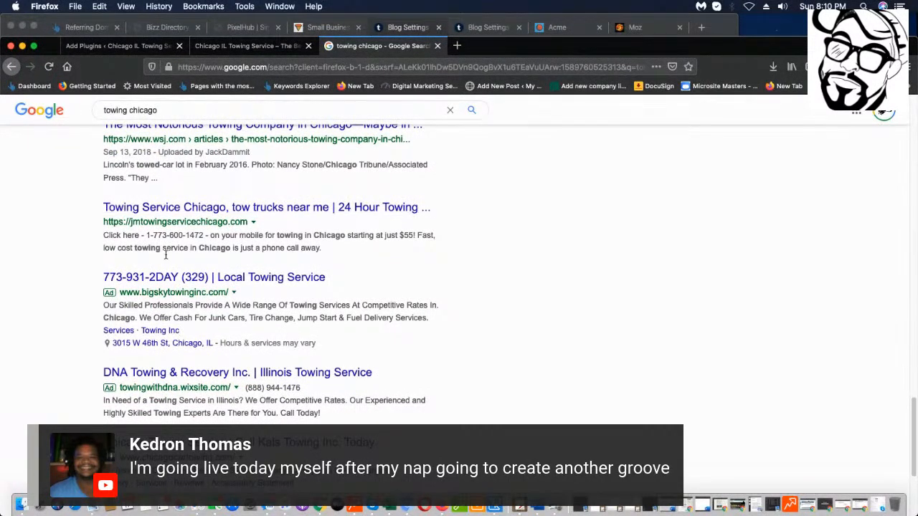
pyautogui.scroll(-1, 201, 320)
pyautogui.scroll(-4, 201, 320)
pyautogui.scroll(6, 187, 326)
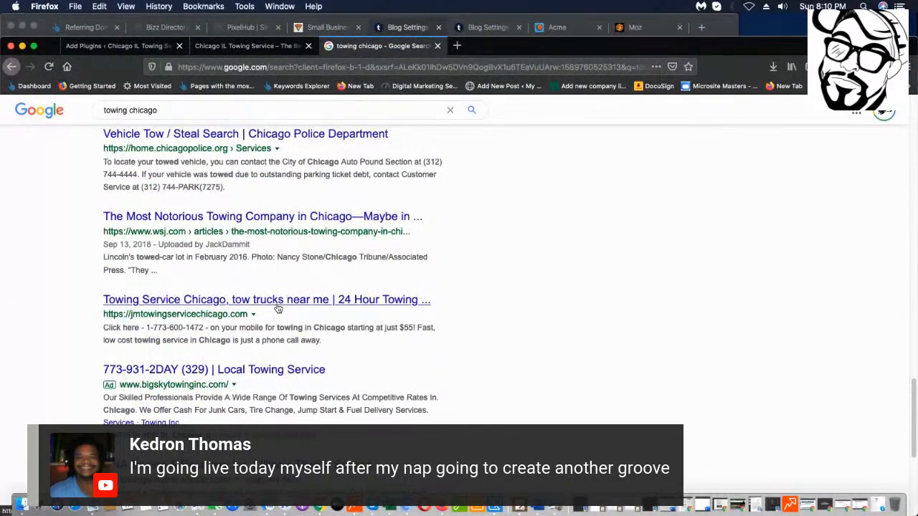
# Open jmtowingservicechicago.com from the results and scroll through the competitor's homepage.
pyautogui.click(317, 300)
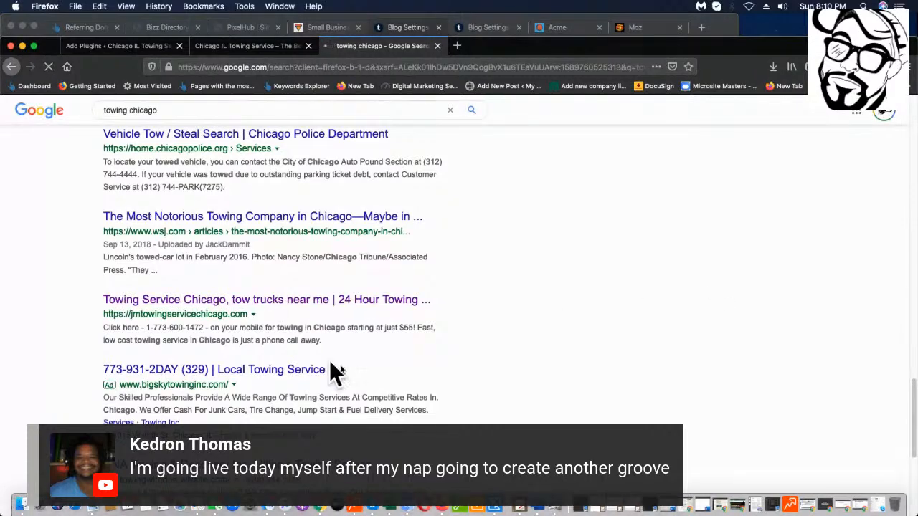
pyautogui.scroll(-20, 558, 252)
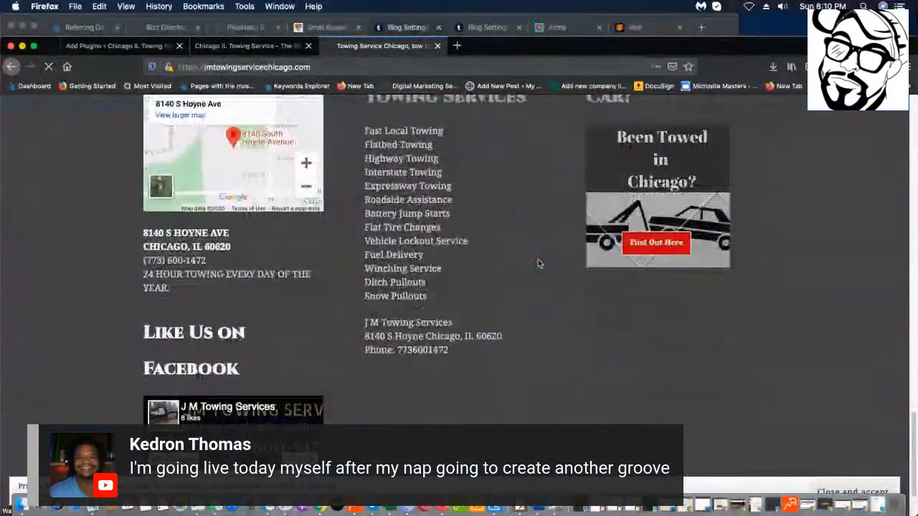
pyautogui.scroll(-3, 514, 283)
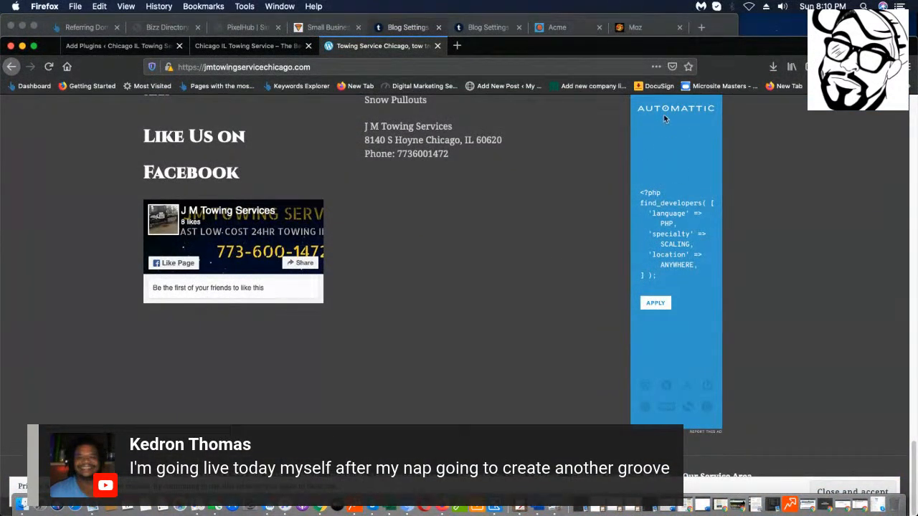
pyautogui.scroll(3, 657, 207)
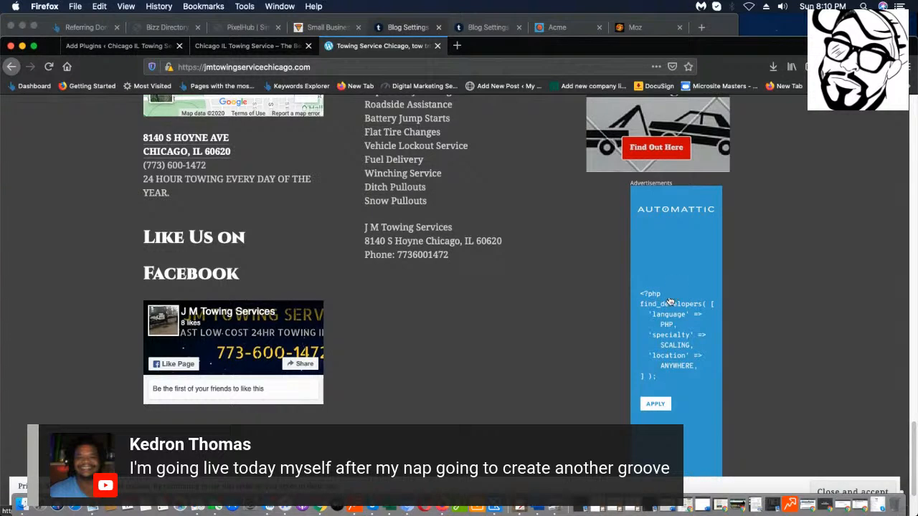
pyautogui.scroll(-1, 664, 300)
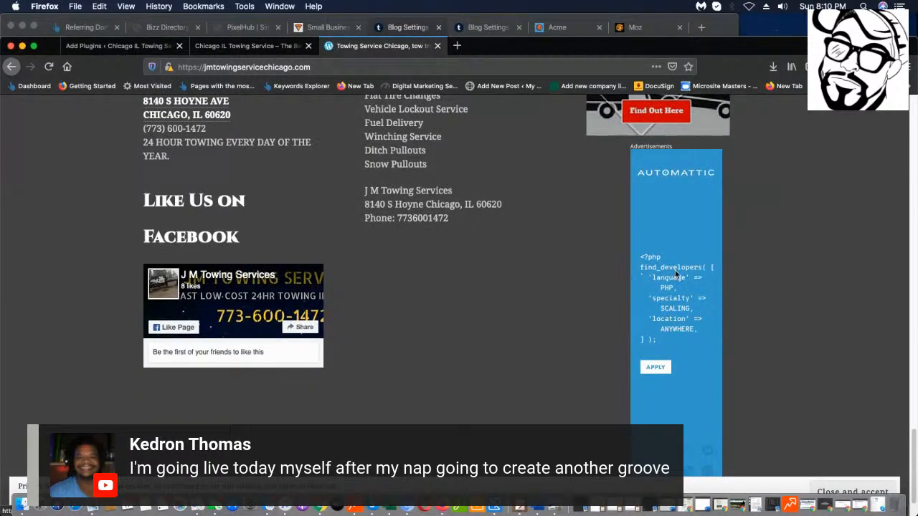
pyautogui.scroll(-2, 657, 317)
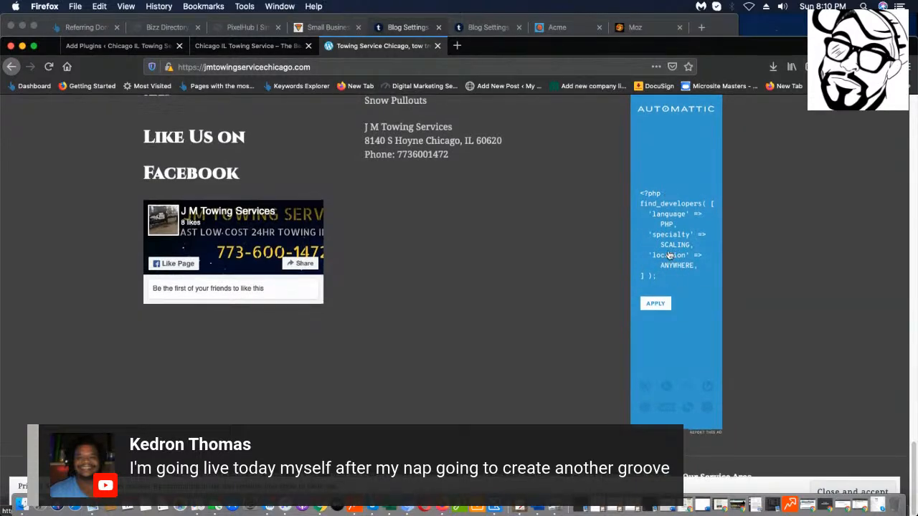
pyautogui.scroll(6, 674, 319)
pyautogui.scroll(-6, 513, 311)
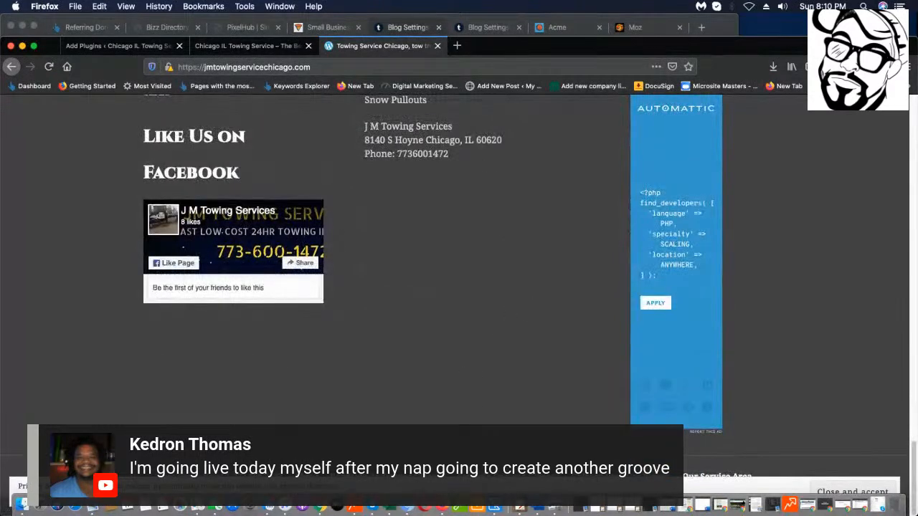
# Accept the cookie notice and go to Our Chicago Towing Blog through the About menu.
pyautogui.click(866, 489)
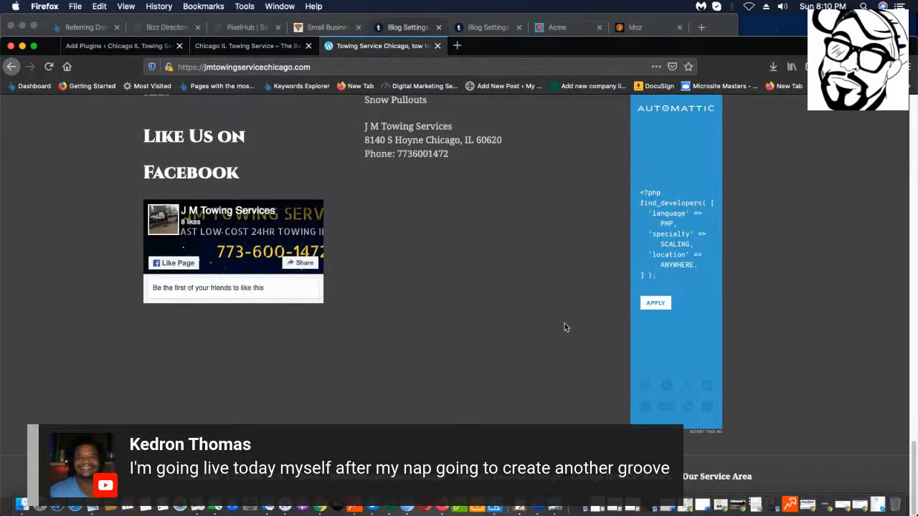
pyautogui.scroll(10, 486, 345)
pyautogui.scroll(2, 462, 353)
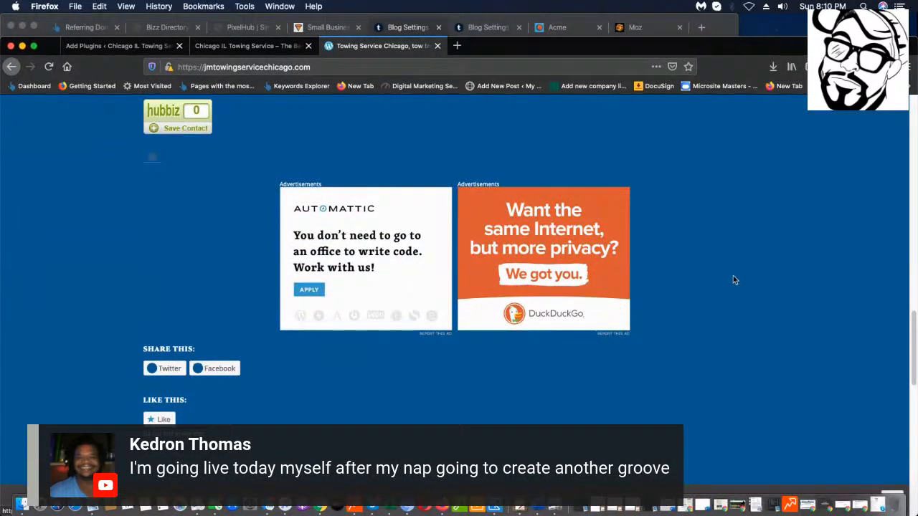
pyautogui.scroll(3, 409, 277)
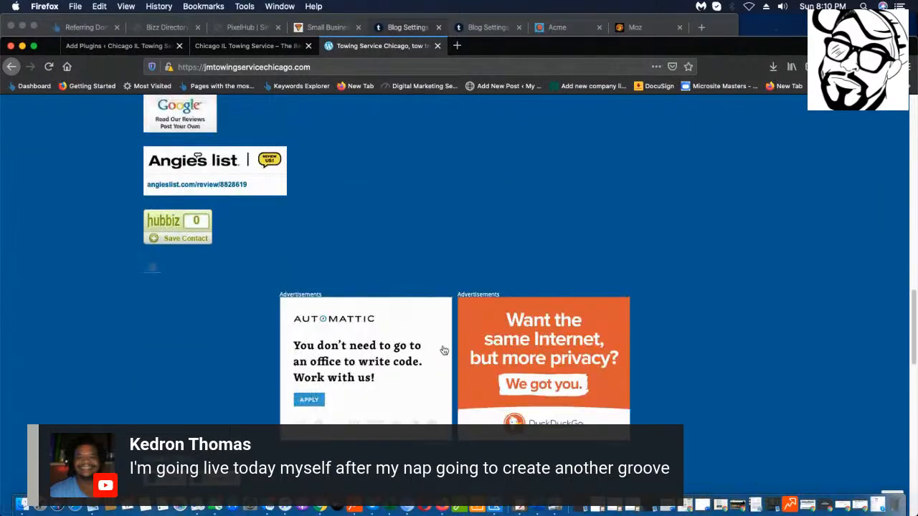
pyautogui.scroll(5, 471, 325)
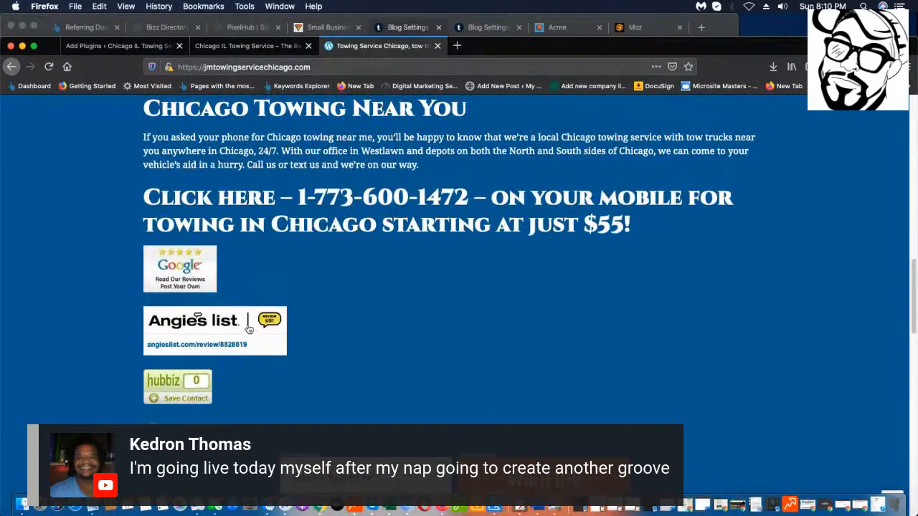
pyautogui.scroll(10, 248, 329)
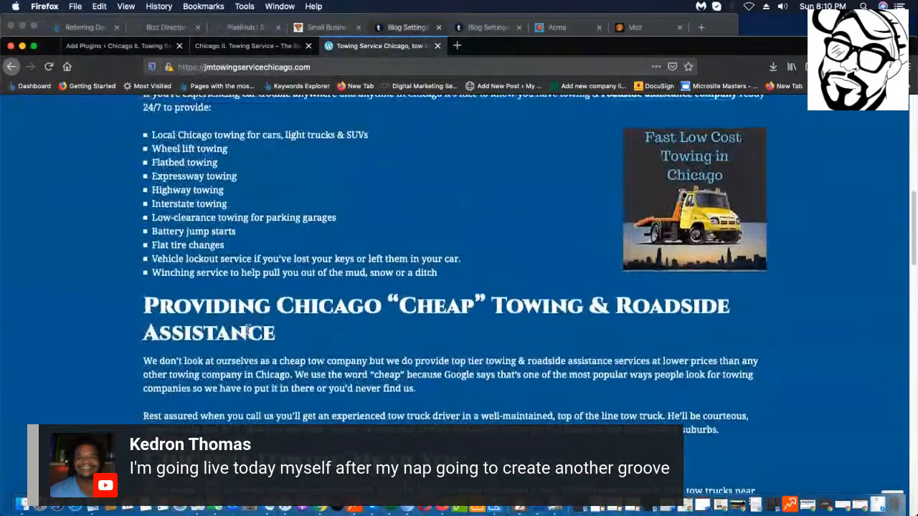
pyautogui.scroll(8, 248, 330)
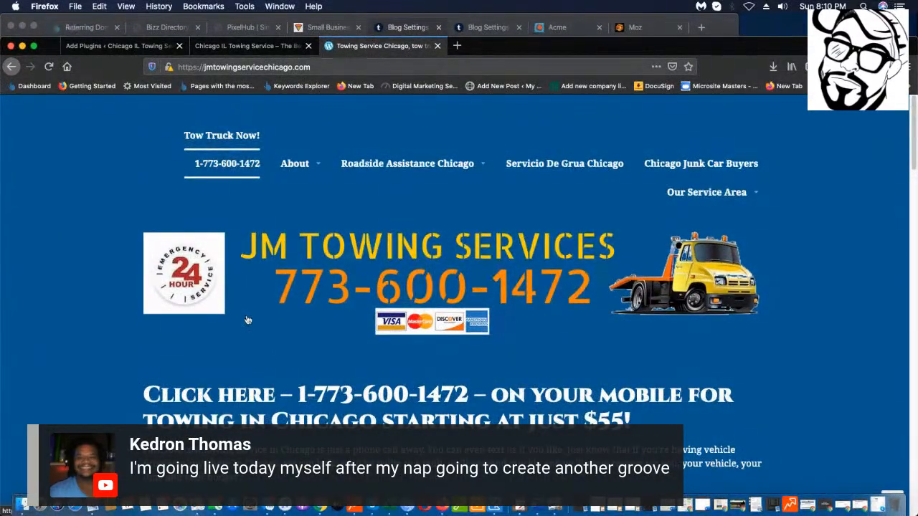
pyautogui.moveTo(385, 160)
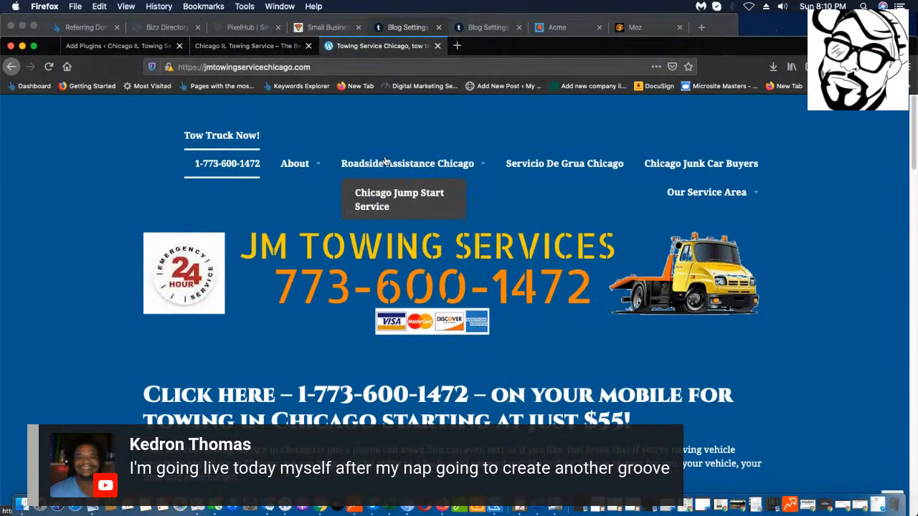
pyautogui.moveTo(299, 169)
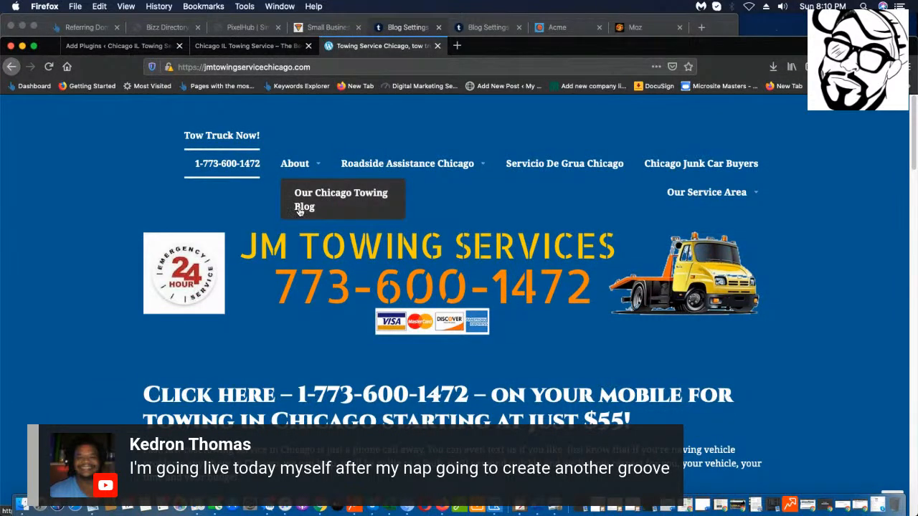
pyautogui.scroll(-1, 326, 195)
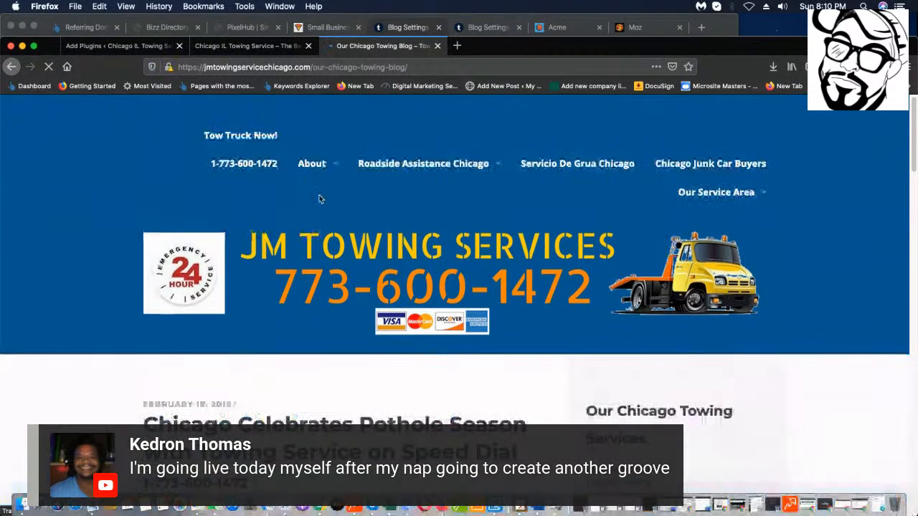
# Scroll through the pothole-season blog post, opening and dismissing the banner image's context menu.
pyautogui.scroll(-5, 317, 198)
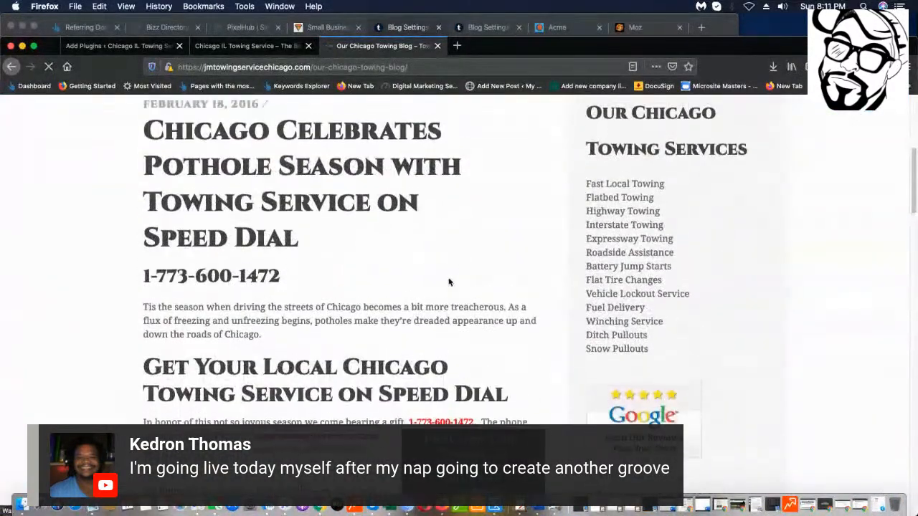
pyautogui.scroll(2, 449, 276)
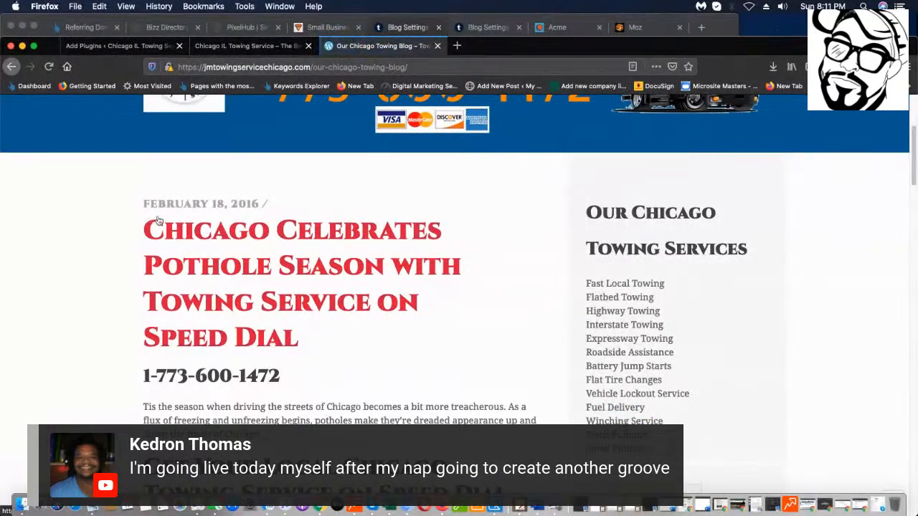
pyautogui.scroll(-2, 218, 214)
pyautogui.scroll(-15, 268, 215)
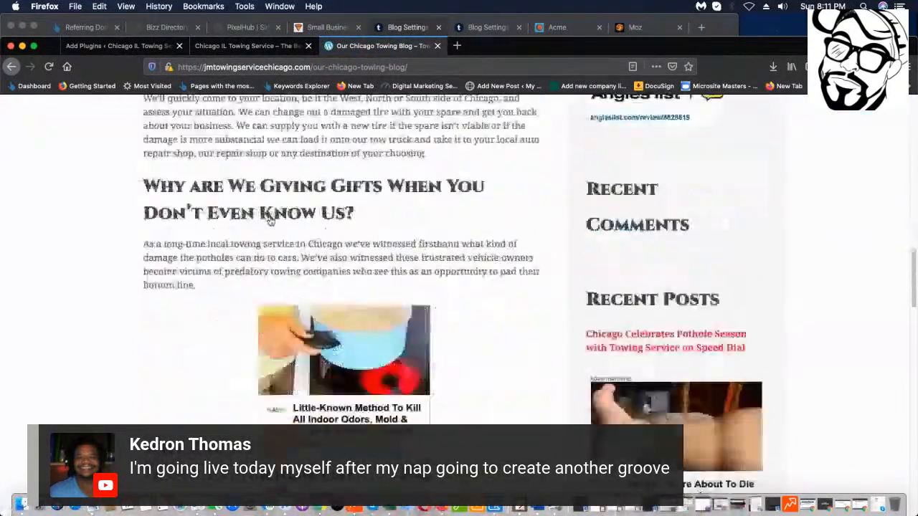
pyautogui.scroll(-1, 264, 226)
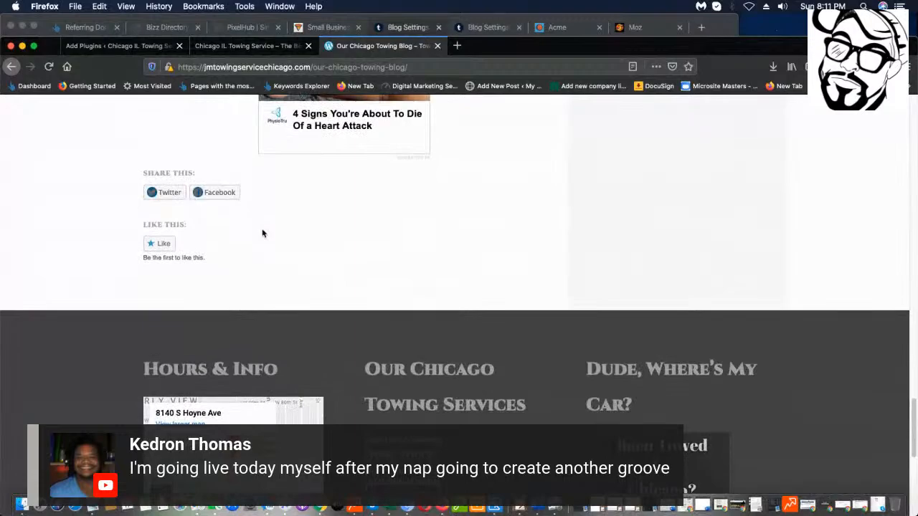
pyautogui.scroll(5, 262, 232)
pyautogui.scroll(-6, 263, 232)
pyautogui.scroll(-1, 263, 234)
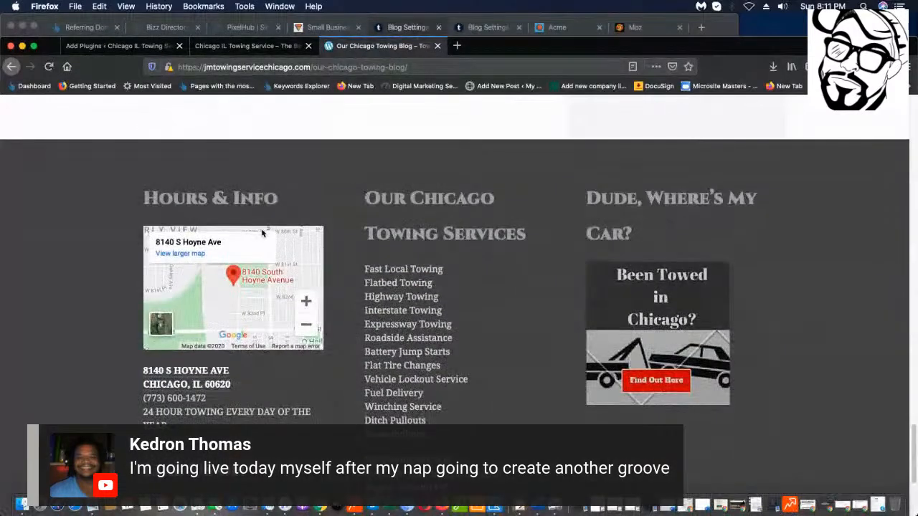
pyautogui.scroll(15, 282, 215)
pyautogui.scroll(3, 281, 217)
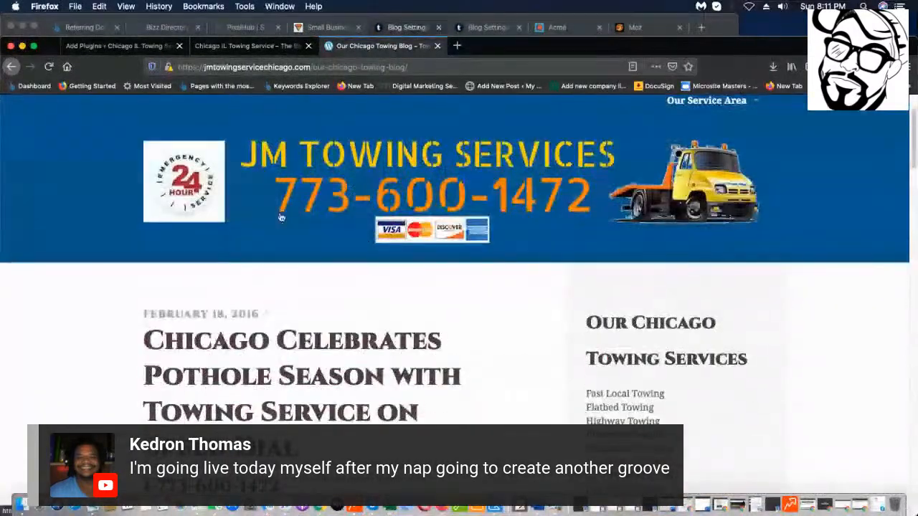
pyautogui.rightClick(280, 216)
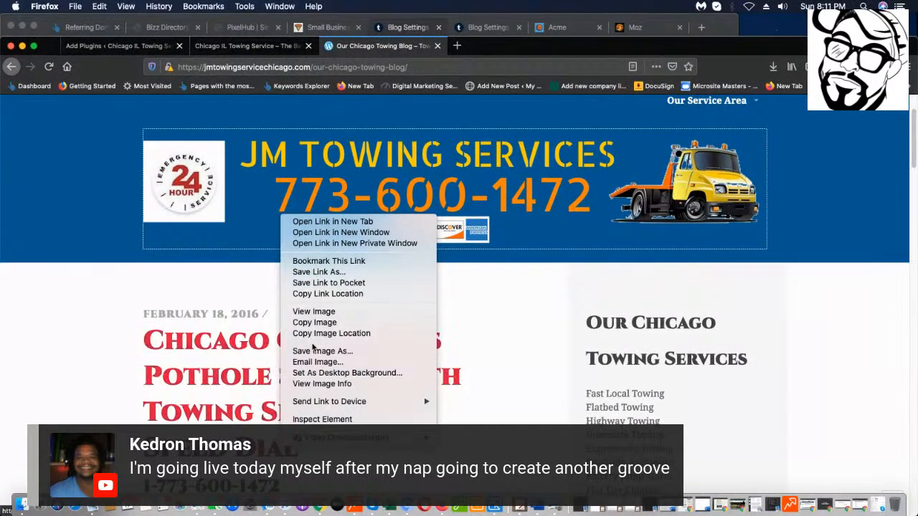
pyautogui.click(266, 335)
# Drag-select the sidebar Towing Services list from Fast Local Towing down to Snow Pullouts.
pyautogui.scroll(-3, 469, 336)
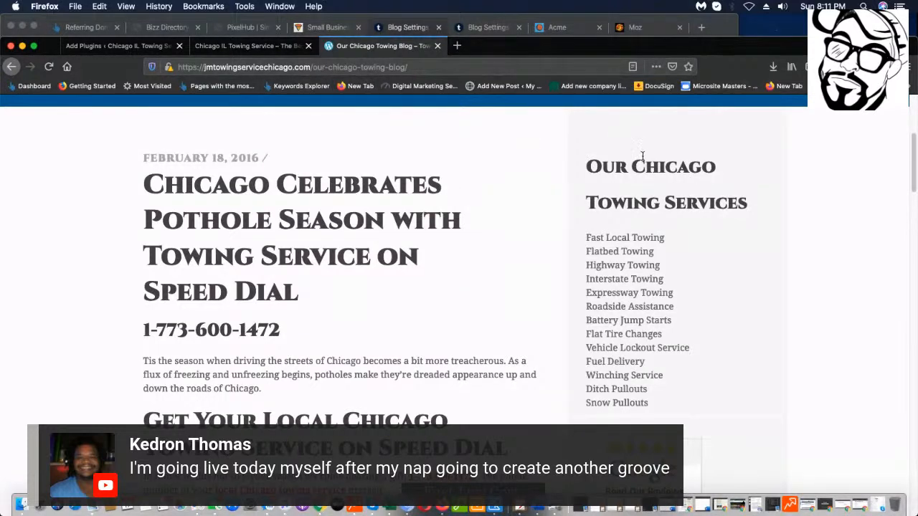
pyautogui.scroll(5, 334, 105)
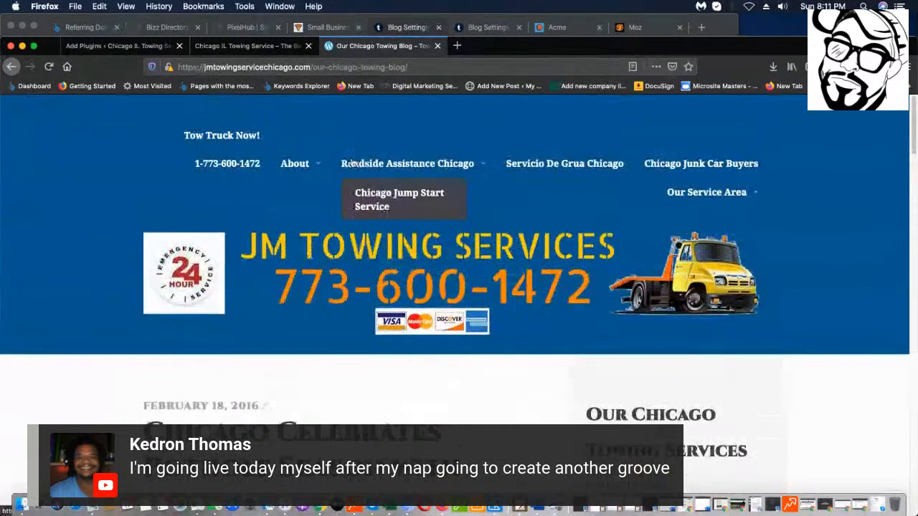
pyautogui.scroll(-15, 606, 148)
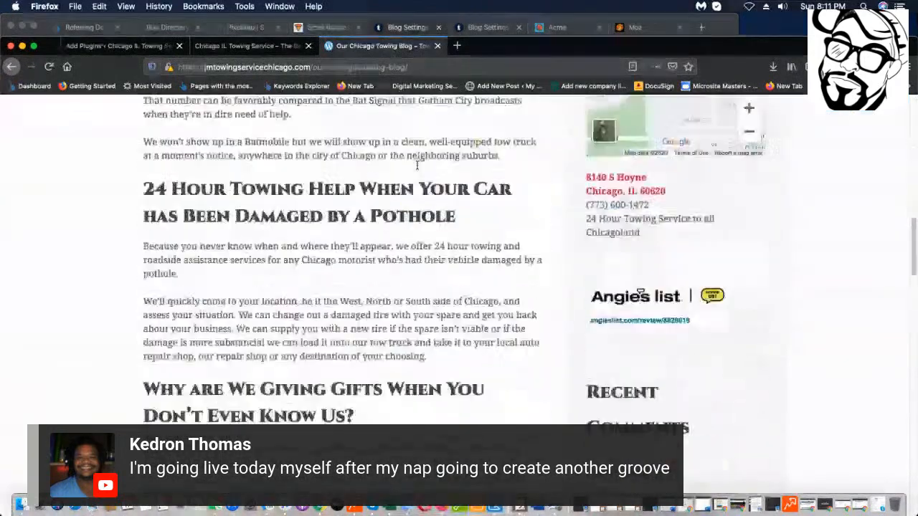
pyautogui.scroll(-3, 479, 187)
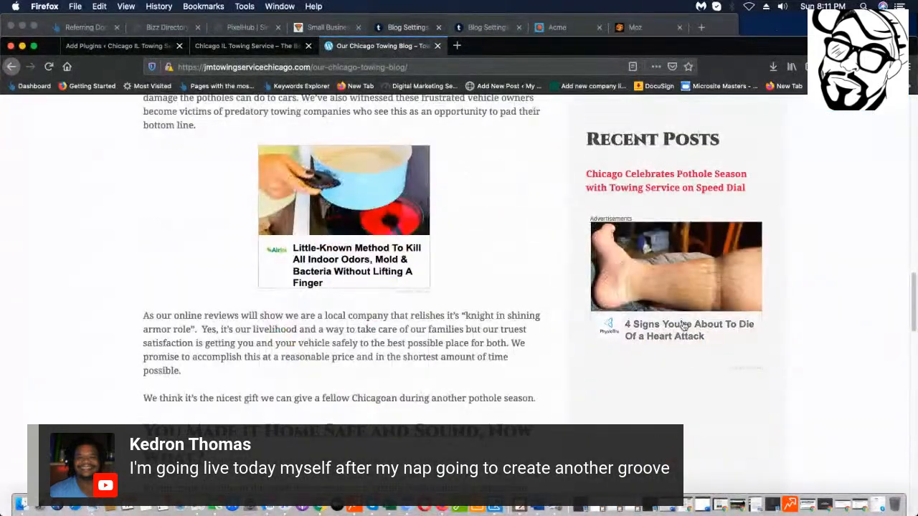
pyautogui.scroll(-4, 749, 194)
pyautogui.scroll(-15, 748, 195)
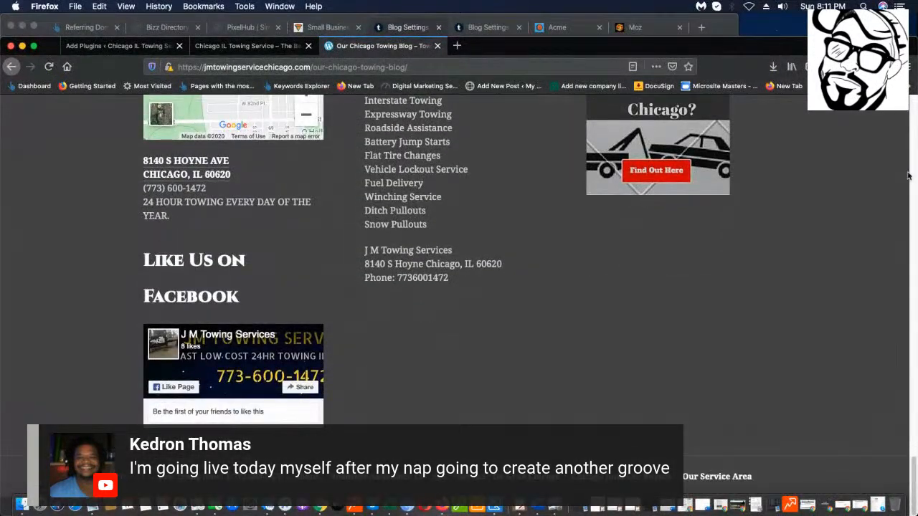
pyautogui.scroll(4, 460, 374)
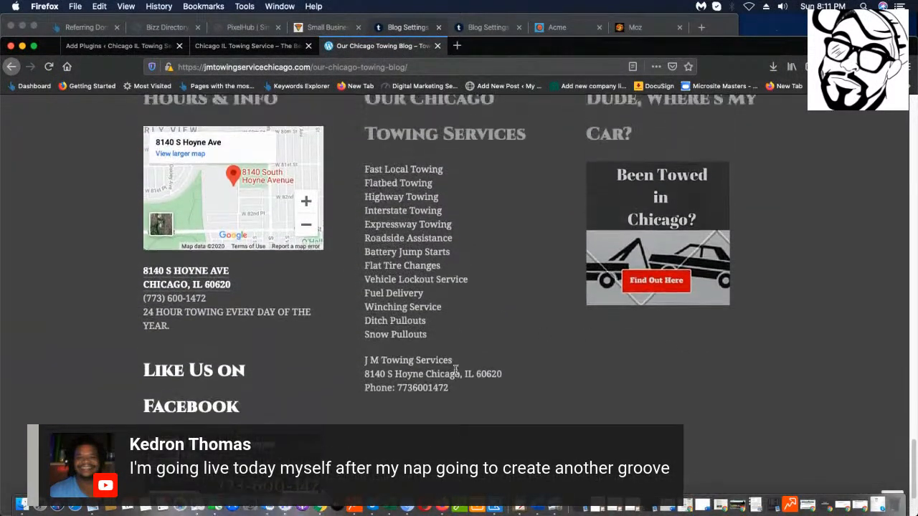
pyautogui.scroll(2, 487, 358)
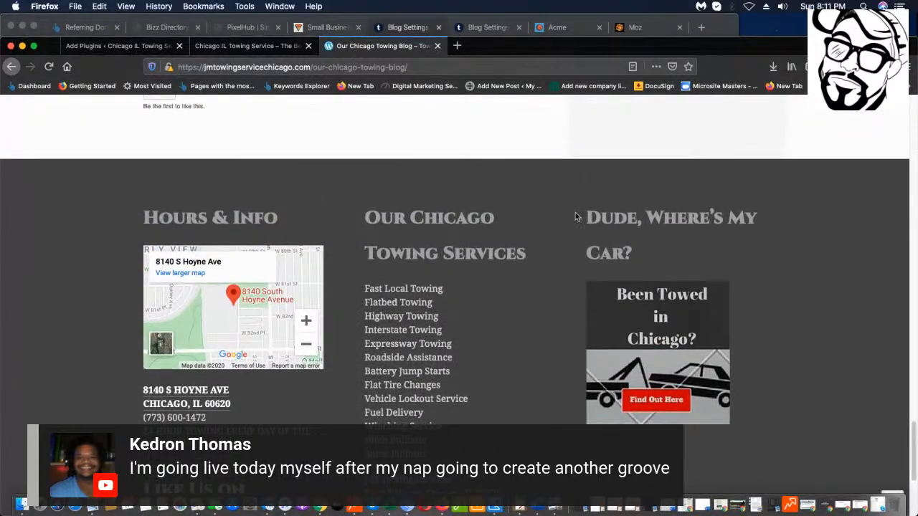
pyautogui.scroll(1, 431, 230)
pyautogui.scroll(-1, 524, 165)
pyautogui.scroll(15, 524, 165)
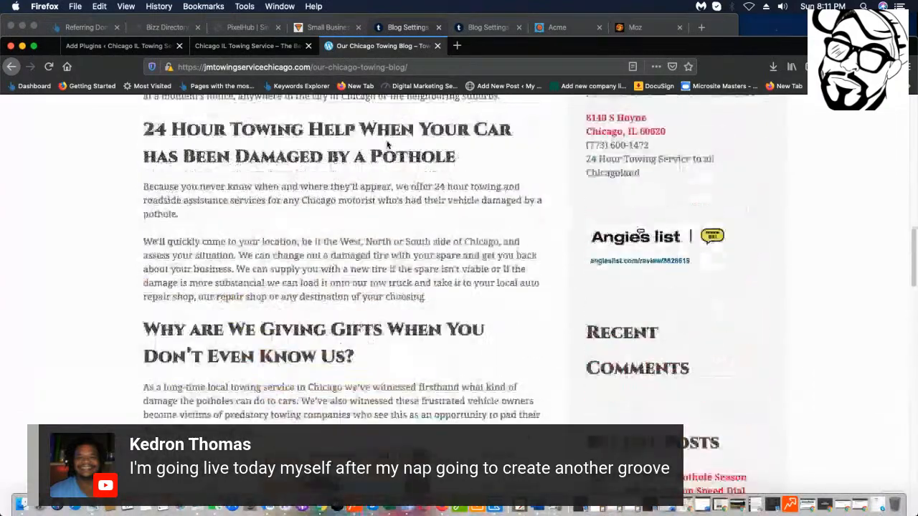
pyautogui.scroll(10, 375, 160)
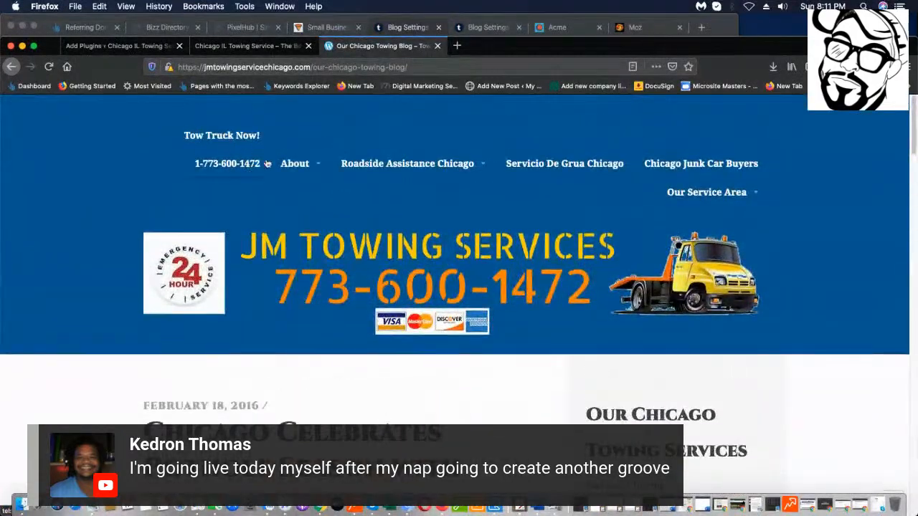
pyautogui.scroll(-5, 353, 120)
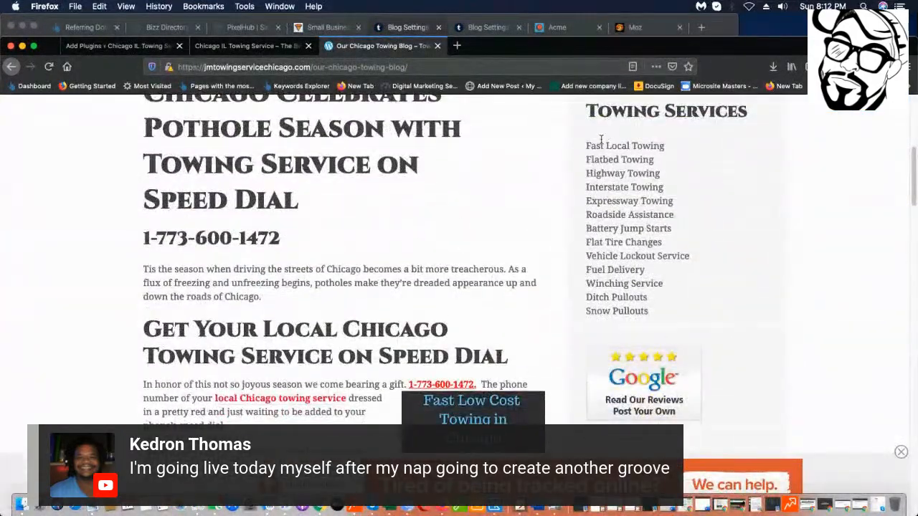
pyautogui.moveTo(695, 270); pyautogui.dragTo(586, 283)
pyautogui.moveTo(681, 304); pyautogui.dragTo(689, 320)
pyautogui.click(584, 142)
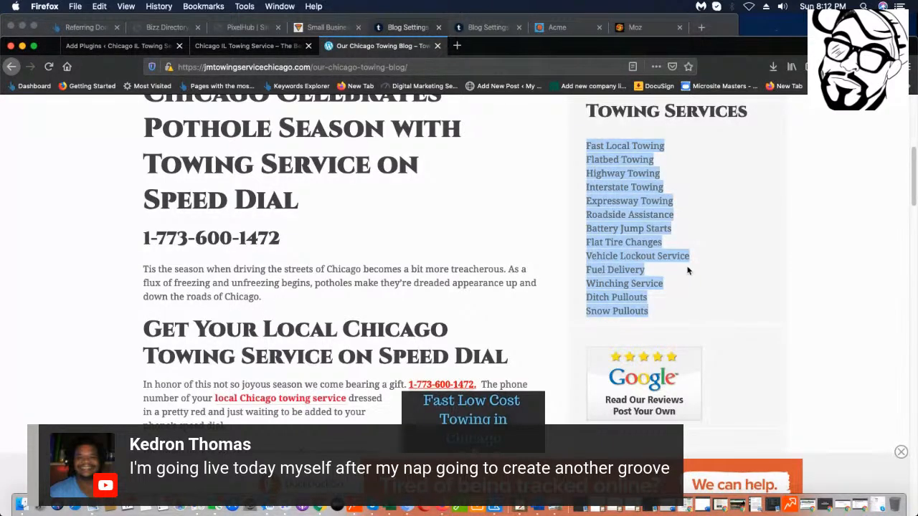
# Search the Add Plugins page for 'yoast' and install Yoast SEO.
pyautogui.click(92, 47)
pyautogui.click(799, 263)
pyautogui.click(797, 270)
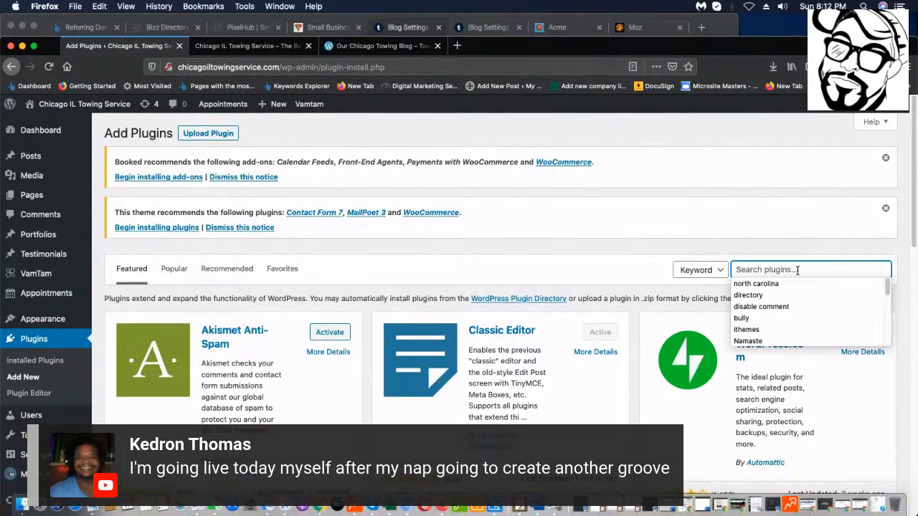
pyautogui.write('yoast')
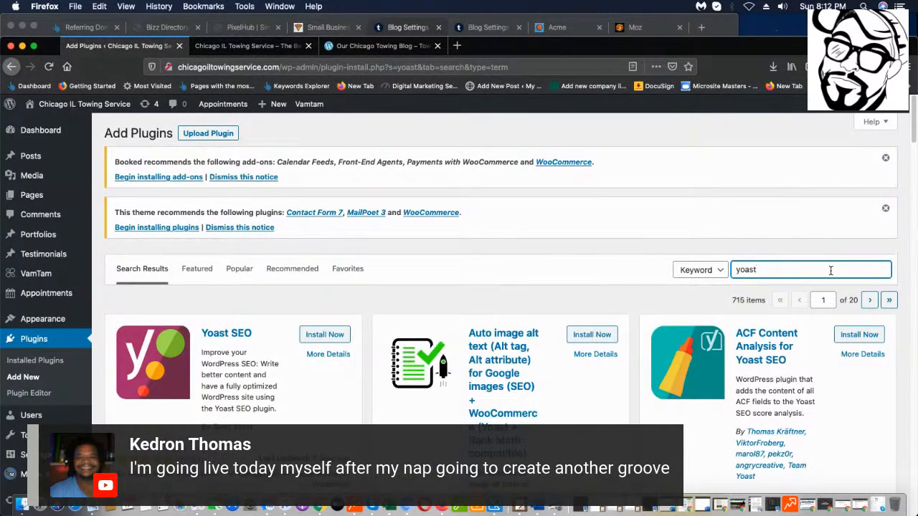
pyautogui.scroll(-1, 430, 308)
pyautogui.click(319, 317)
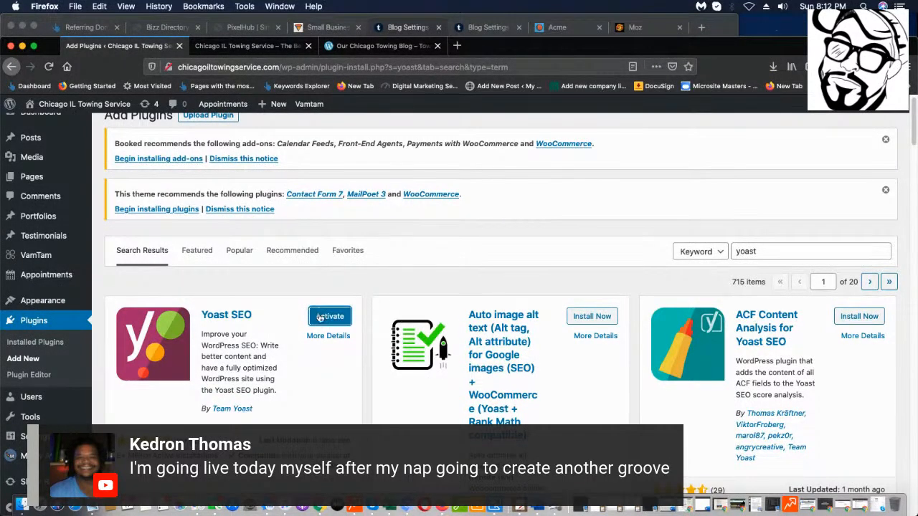
# Activate Yoast SEO and bring a blank Basic Notepad window onscreen.
pyautogui.click(322, 319)
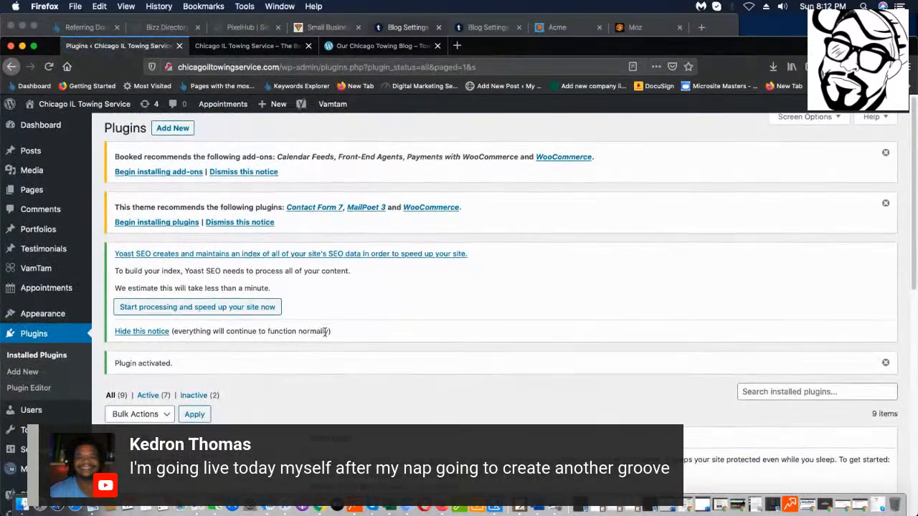
pyautogui.scroll(-4, 324, 330)
pyautogui.scroll(-5, 324, 332)
pyautogui.scroll(4, 324, 331)
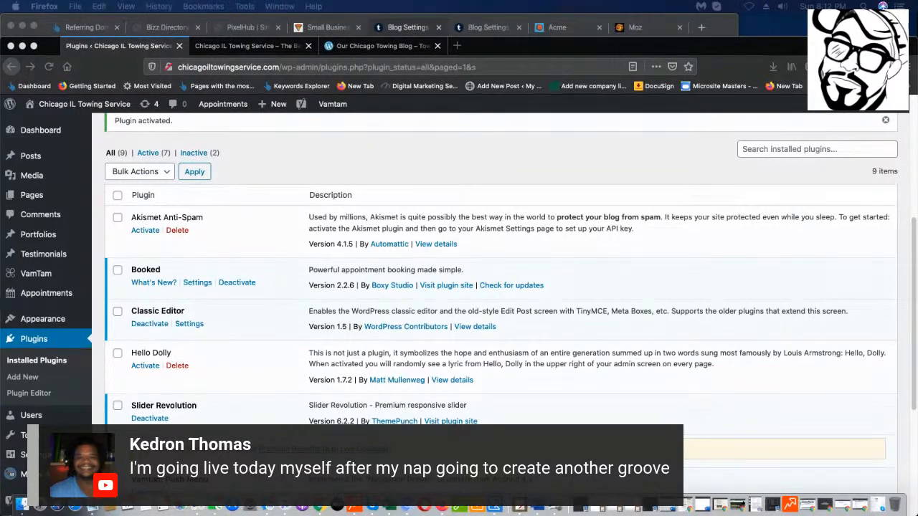
pyautogui.moveTo(3, 494); pyautogui.dragTo(278, 186)
# Copy the selected towing services list from the competitor's blog page.
pyautogui.click(278, 186)
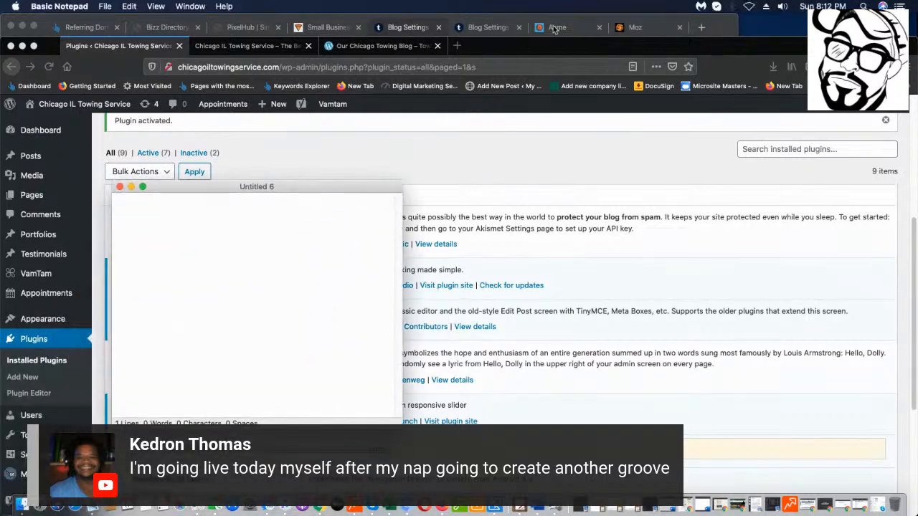
pyautogui.click(383, 45)
pyautogui.rightClick(615, 242)
pyautogui.click(617, 242)
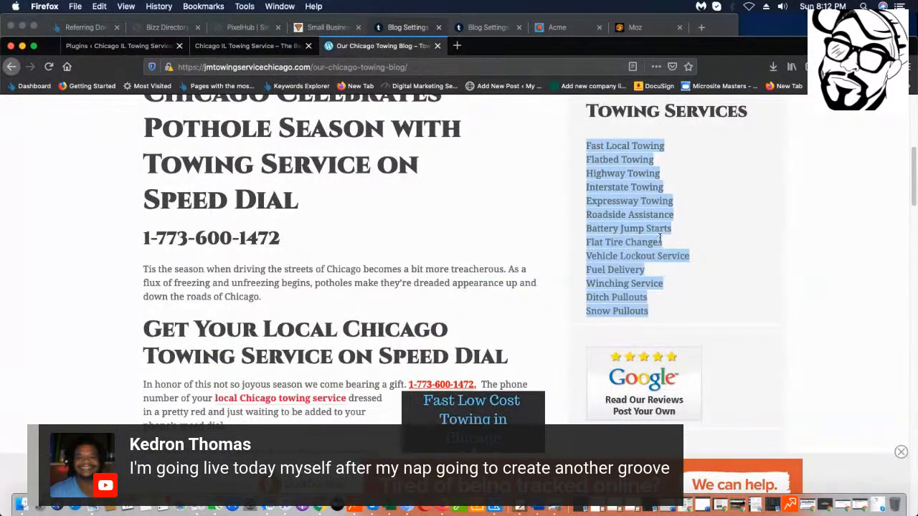
pyautogui.rightClick(667, 235)
pyautogui.click(690, 242)
# Paste the 13 services, Fast Local Towing to Snow Pullouts, into Untitled 6 and return to Plugins.
pyautogui.moveTo(579, 54); pyautogui.dragTo(750, 22)
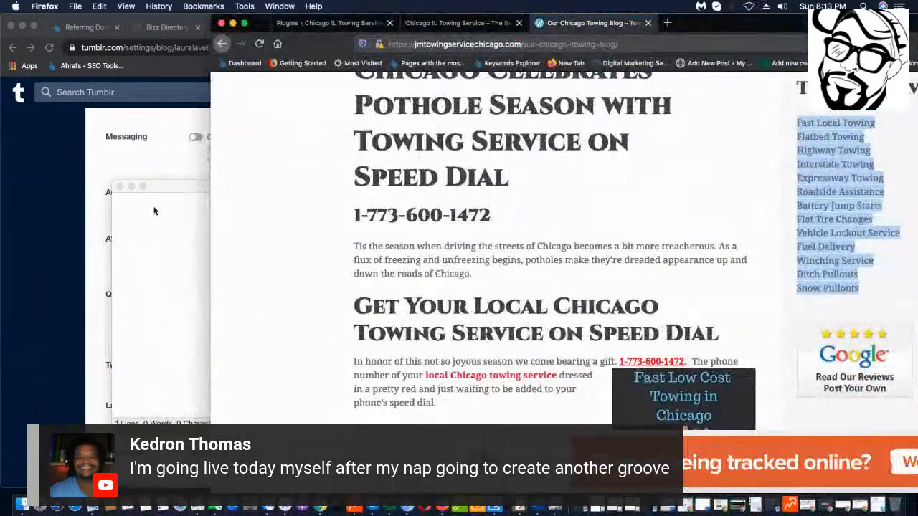
pyautogui.rightClick(350, 157)
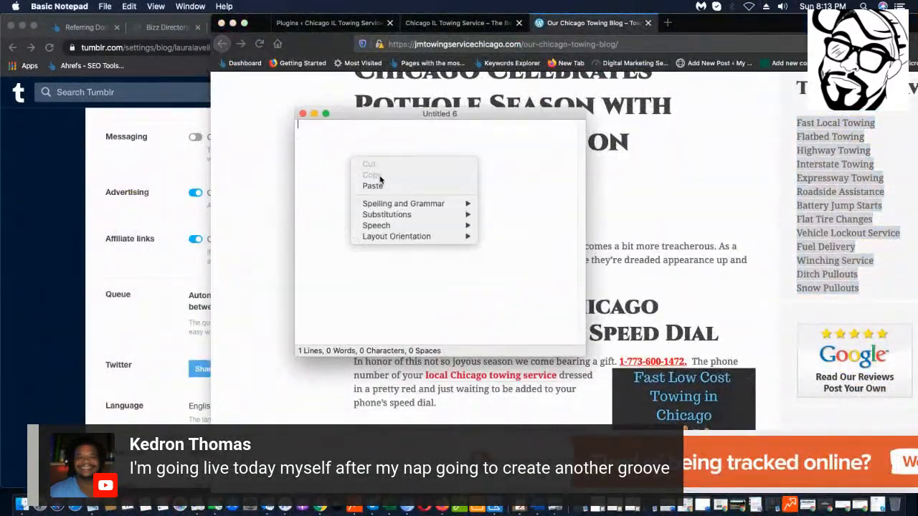
pyautogui.click(374, 186)
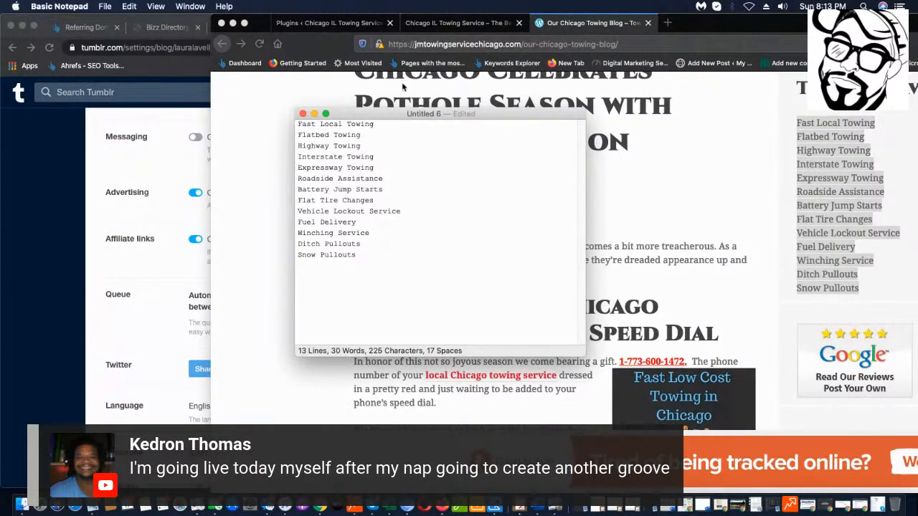
pyautogui.moveTo(263, 28); pyautogui.dragTo(35, 29)
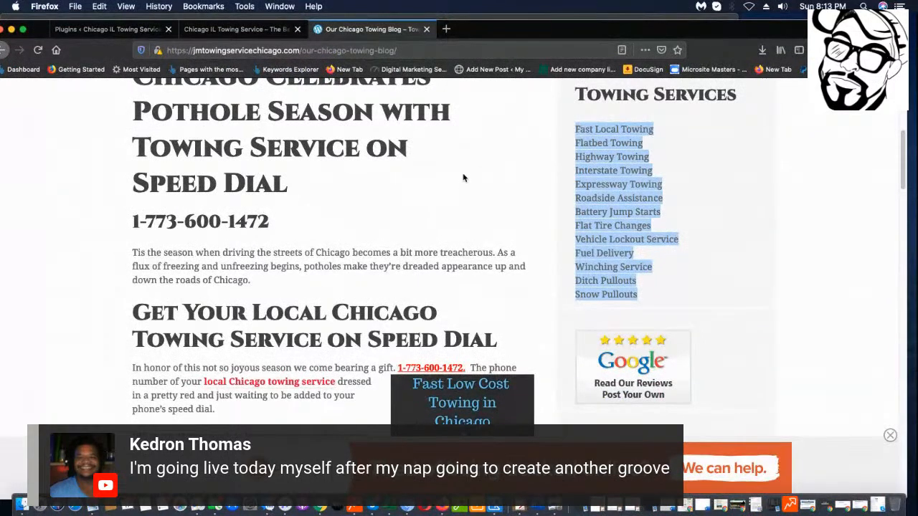
pyautogui.press('super+Tab')
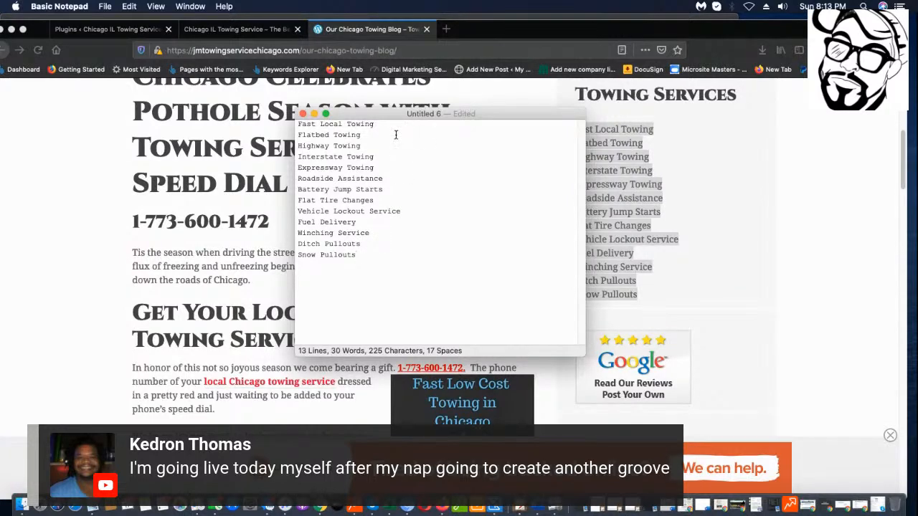
pyautogui.moveTo(431, 113); pyautogui.dragTo(639, 85)
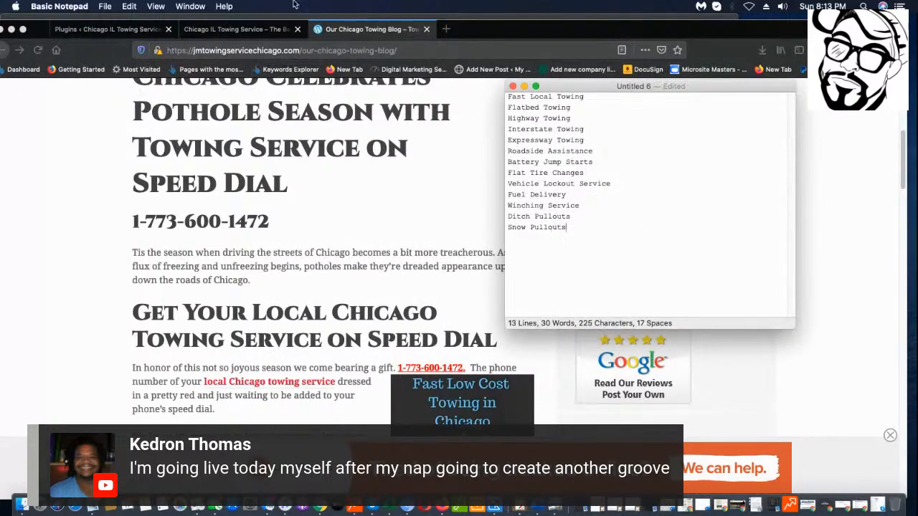
pyautogui.click(98, 29)
# Open Posts > All Posts and look over the 17 sample posts.
pyautogui.moveTo(32, 139)
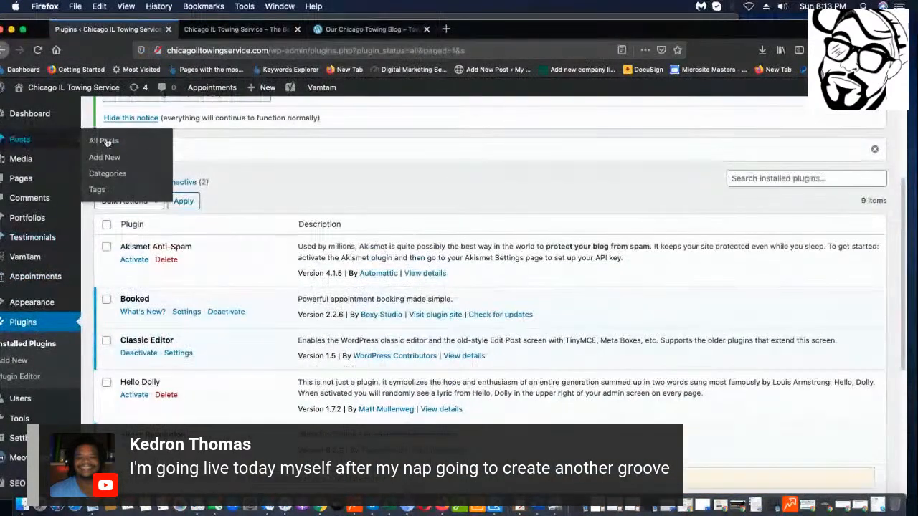
pyautogui.click(99, 144)
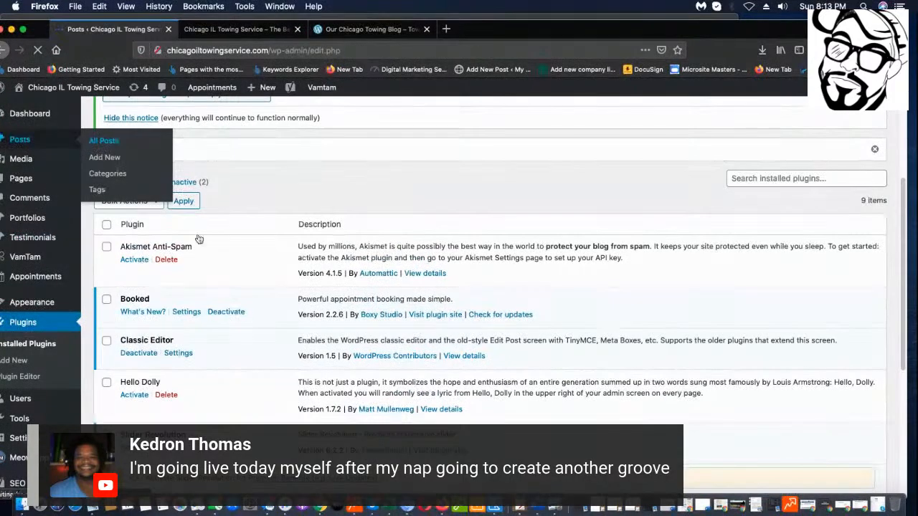
pyautogui.scroll(-3, 222, 287)
pyautogui.scroll(-10, 222, 286)
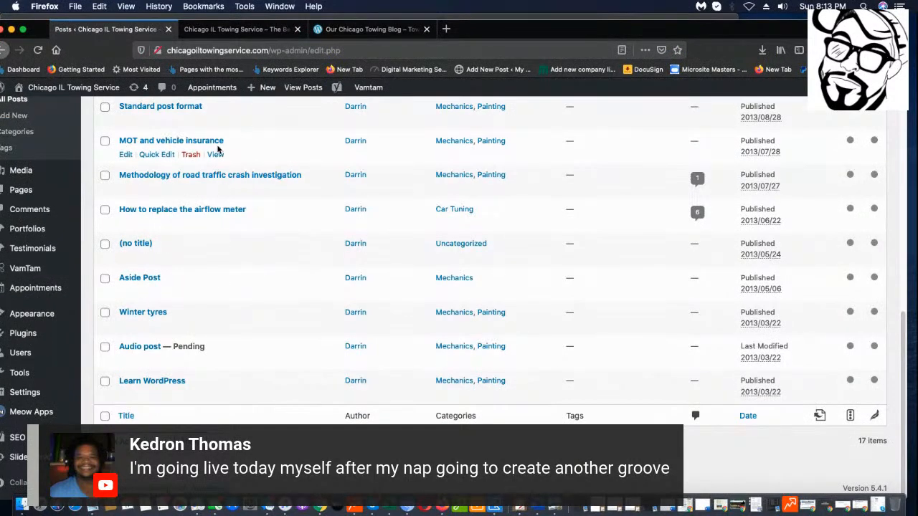
pyautogui.scroll(10, 215, 150)
pyautogui.scroll(-4, 211, 190)
pyautogui.scroll(5, 194, 219)
# Select all posts and apply Move to Trash from Bulk Actions.
pyautogui.click(104, 268)
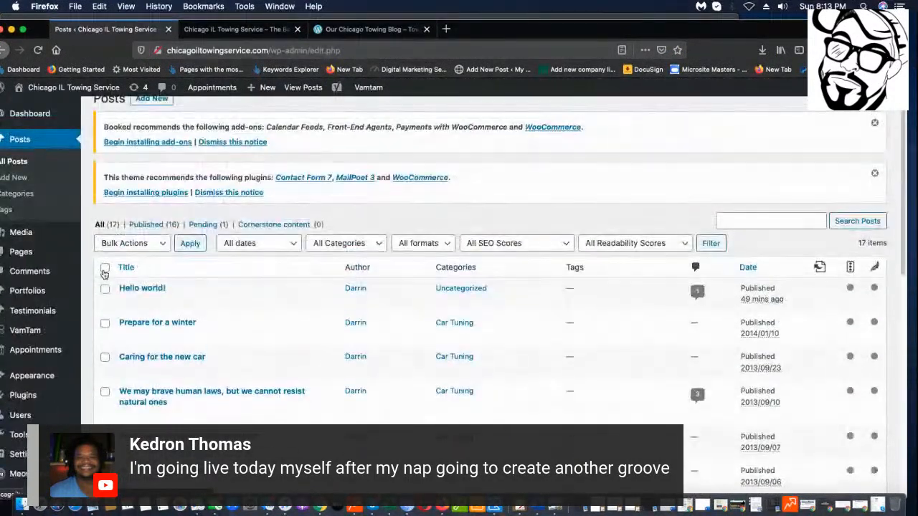
pyautogui.click(154, 250)
pyautogui.click(149, 263)
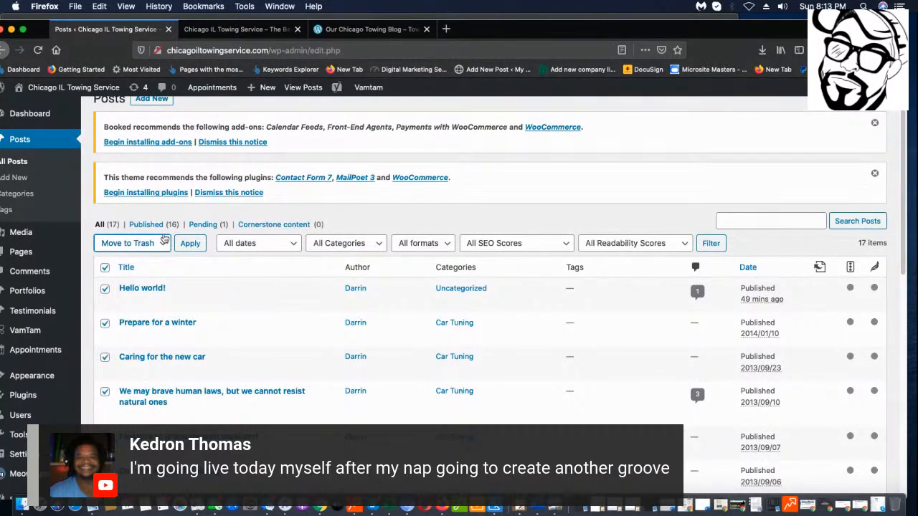
pyautogui.click(190, 244)
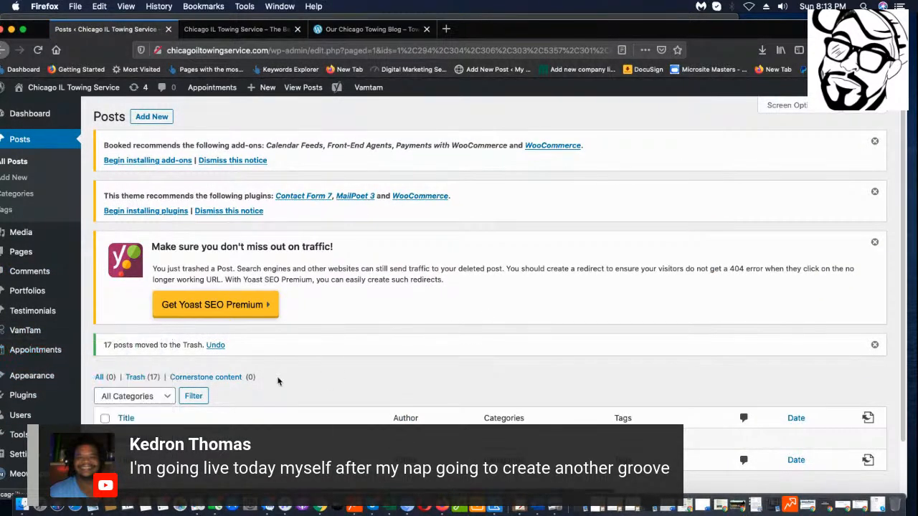
pyautogui.scroll(-2, 278, 381)
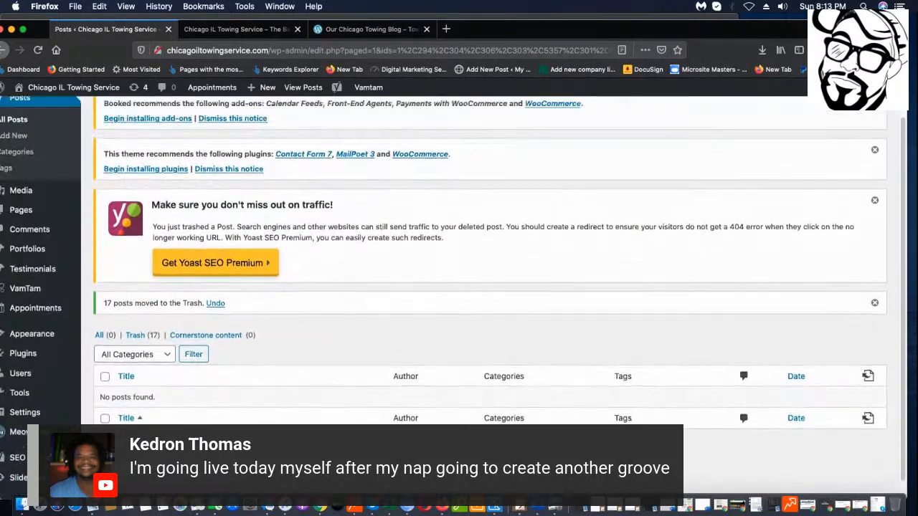
pyautogui.scroll(2, 365, 184)
pyautogui.scroll(-1, 344, 179)
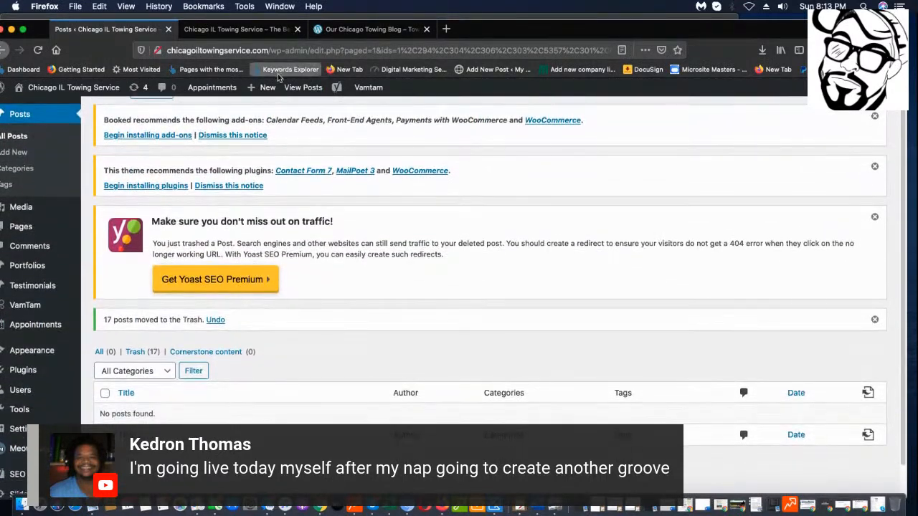
# Start a new post and copy the 'Fast Local Towing' keyword from the Notepad list.
pyautogui.moveTo(263, 93)
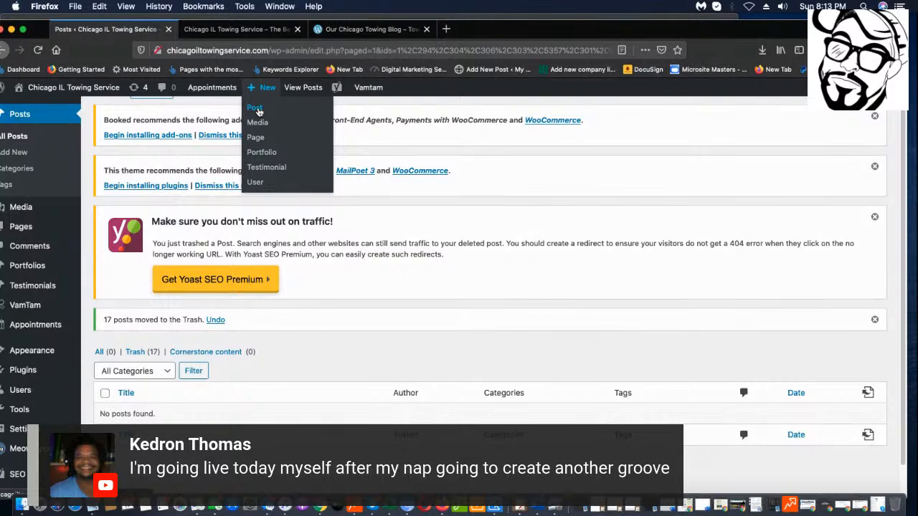
pyautogui.click(256, 109)
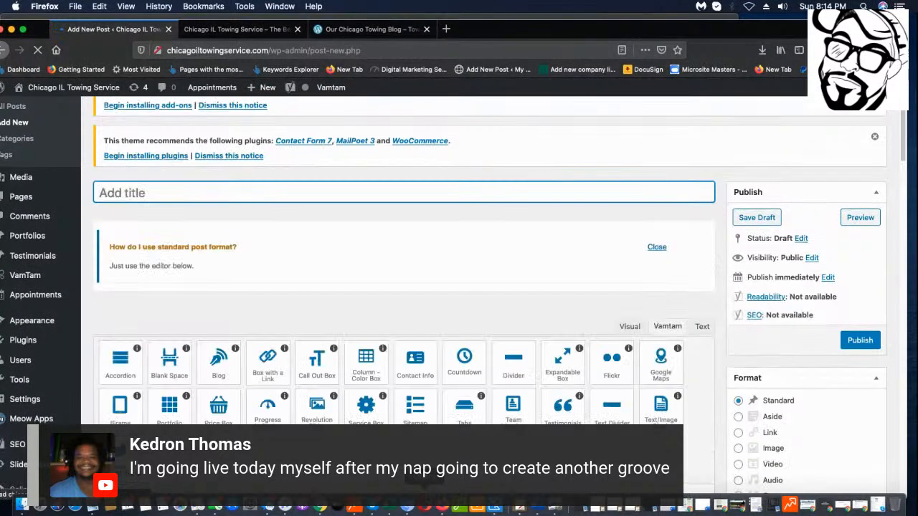
pyautogui.press('super+Tab')
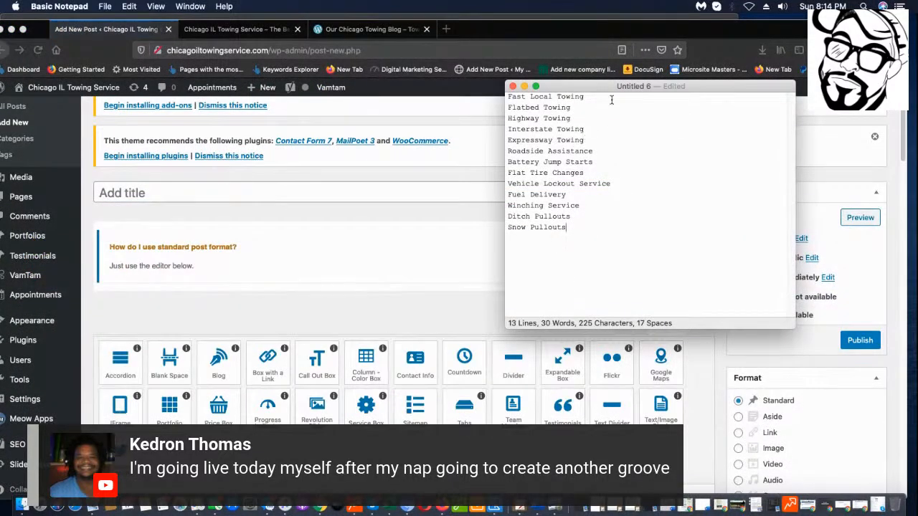
pyautogui.moveTo(613, 103); pyautogui.dragTo(500, 99)
pyautogui.rightClick(527, 100)
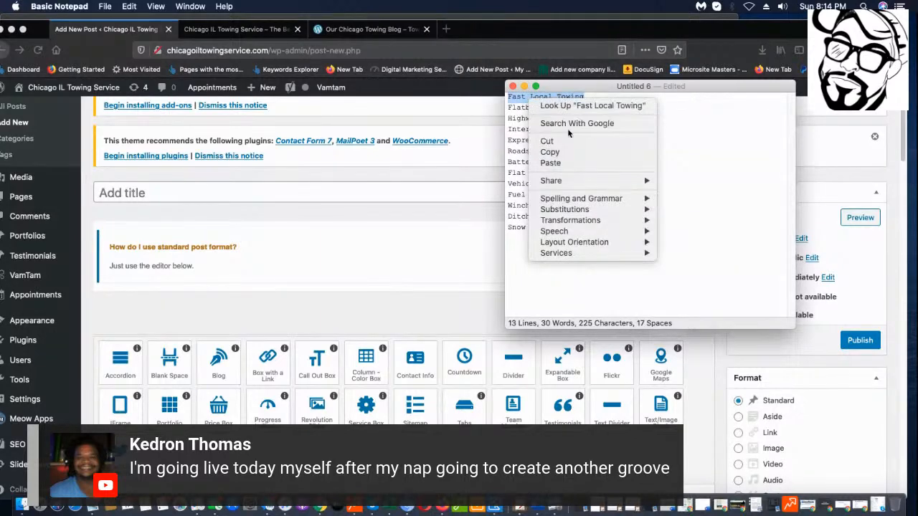
pyautogui.click(556, 153)
pyautogui.click(211, 192)
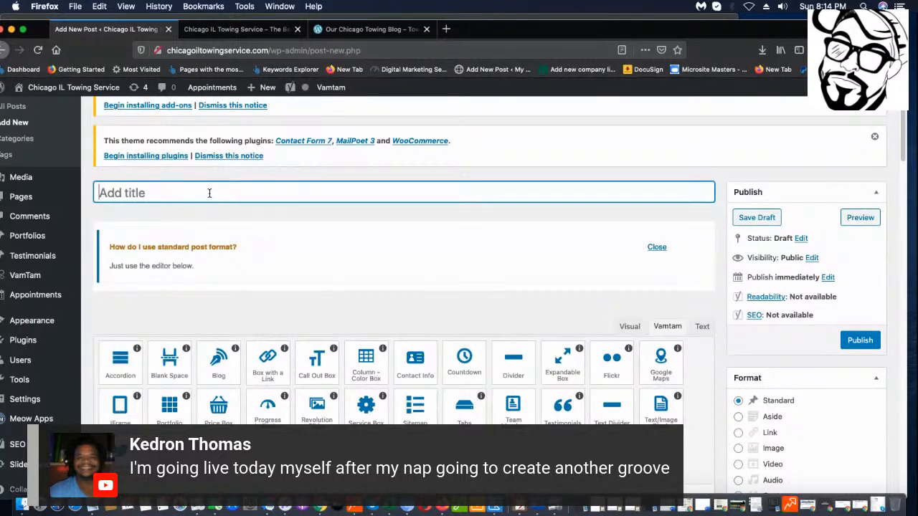
# Title the post 'How to Get Fast Local Towing in Chicago, IL' and save it as a draft.
pyautogui.write('Hop')
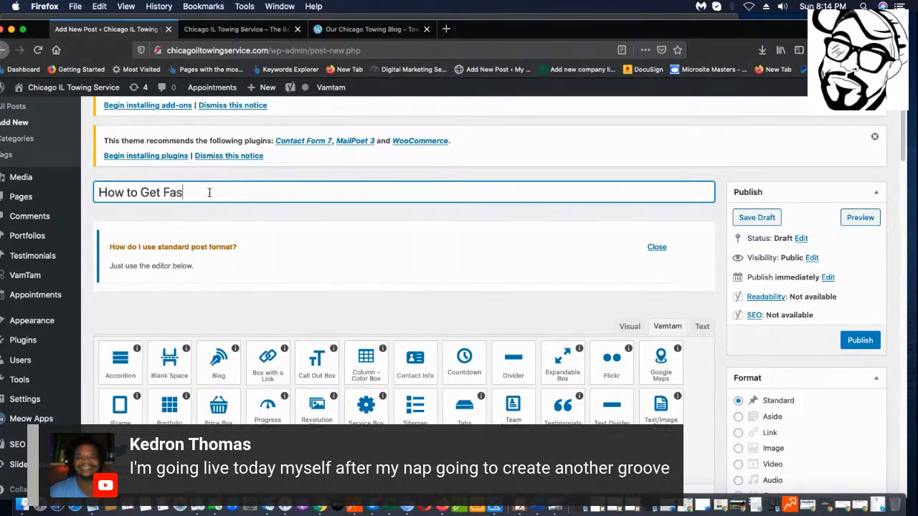
pyautogui.write('Lo')
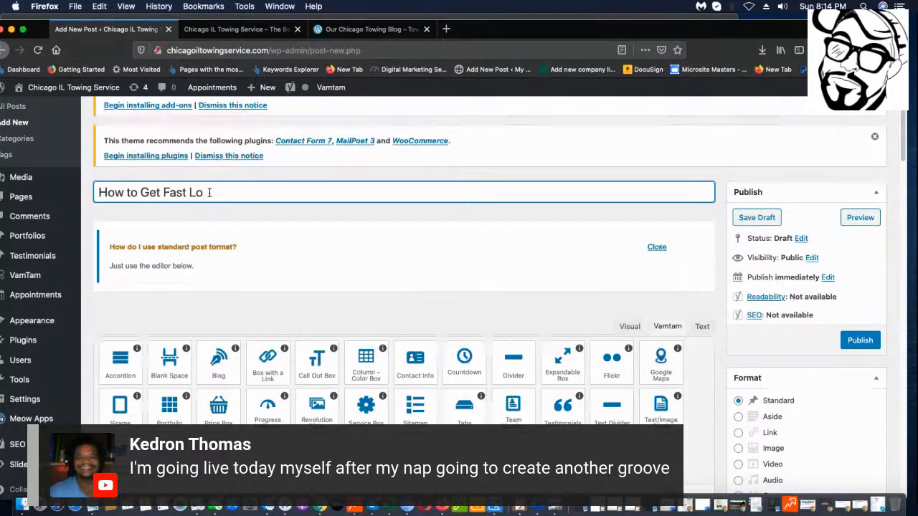
pyautogui.write('wal Toqw')
pyautogui.write('ng')
pyautogui.press('BackSpace')
pyautogui.press('BackSpace')
pyautogui.write('ng in Cui')
pyautogui.press('BackSpace')
pyautogui.press('BackSpace')
pyautogui.write('hj')
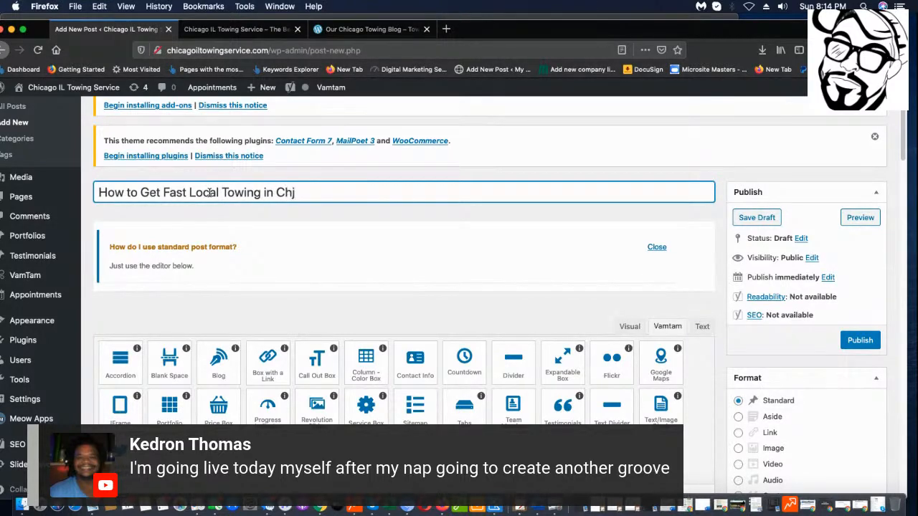
pyautogui.press('BackSpace')
pyautogui.write('icago, IL')
pyautogui.moveTo(163, 192); pyautogui.dragTo(350, 186)
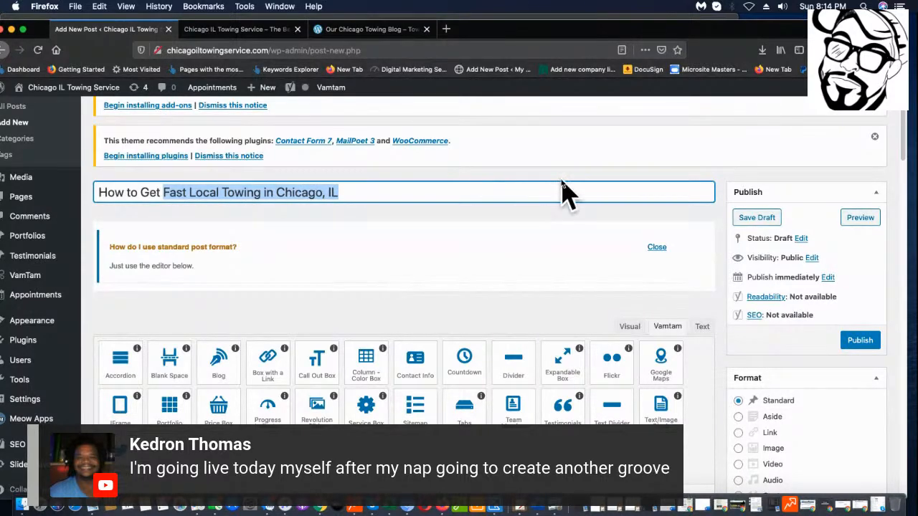
pyautogui.scroll(-1, 875, 315)
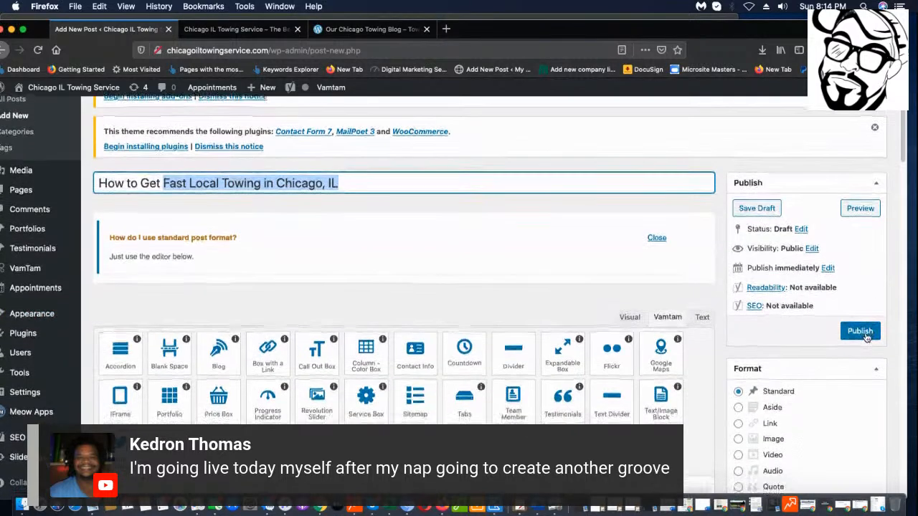
pyautogui.click(757, 208)
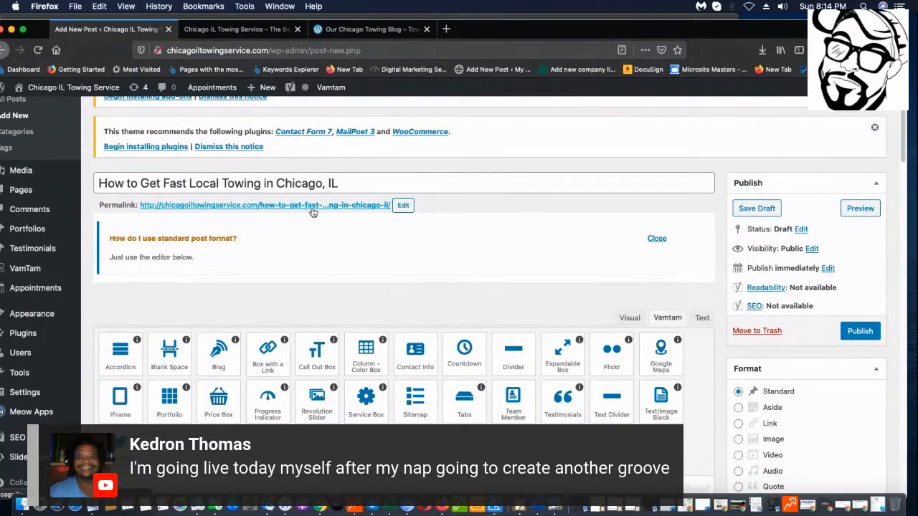
# Shorten the permalink to fast-local-towing-in-chicago-il and save the draft again.
pyautogui.click(399, 207)
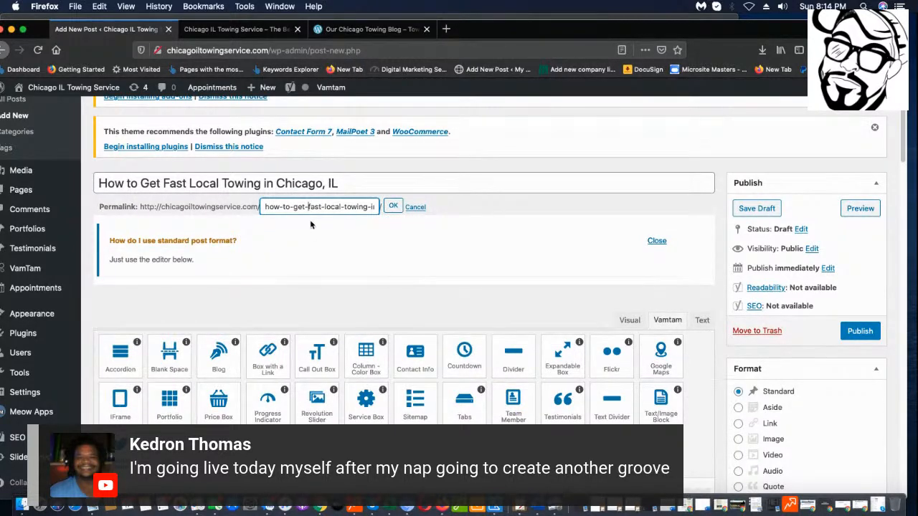
pyautogui.moveTo(308, 206); pyautogui.dragTo(224, 207)
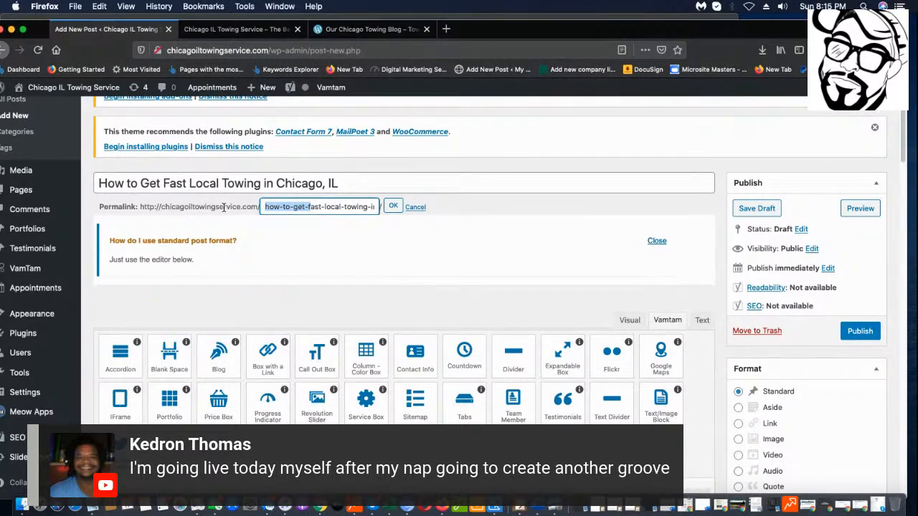
pyautogui.press('BackSpace')
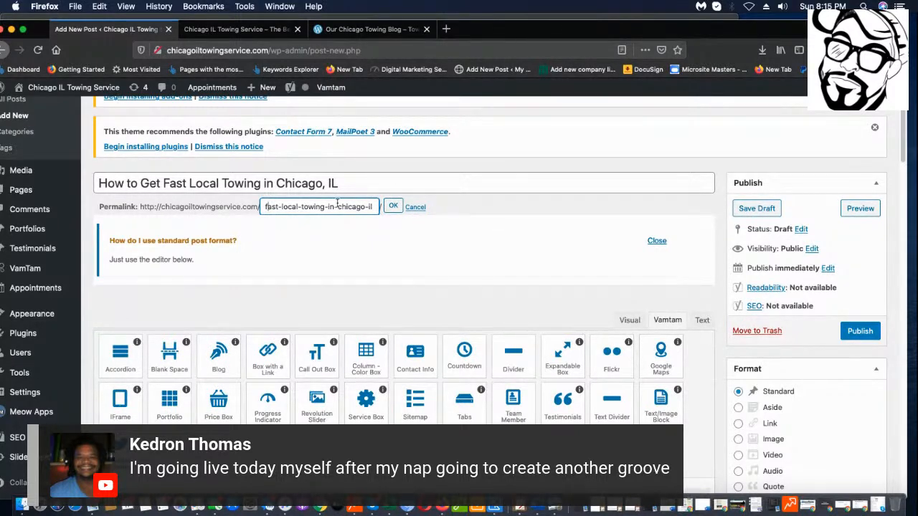
pyautogui.click(393, 207)
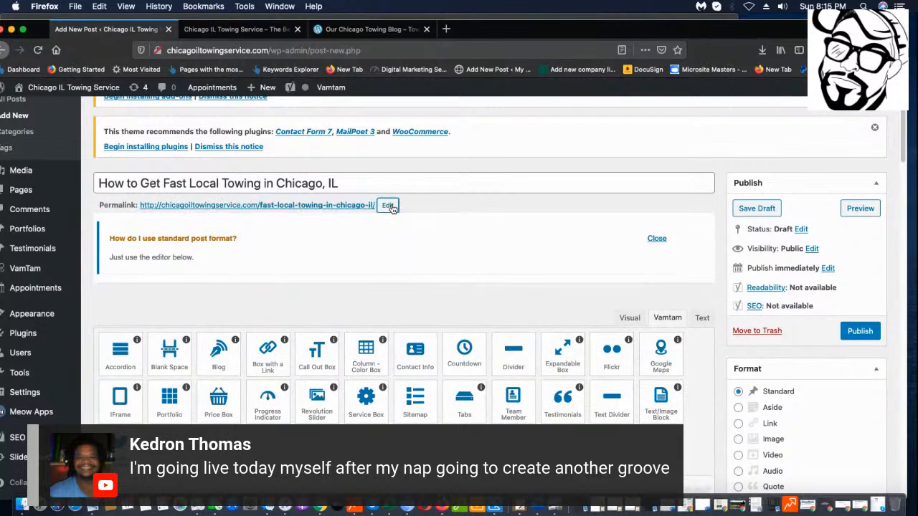
pyautogui.click(762, 215)
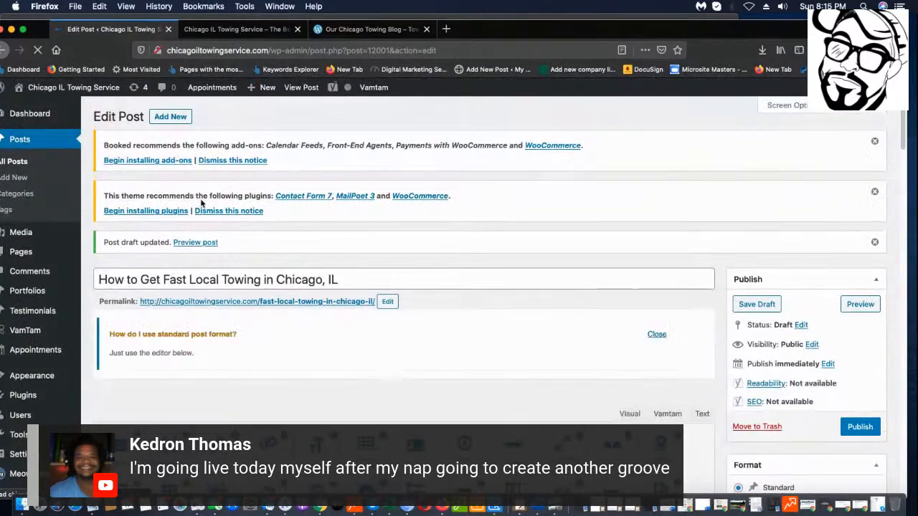
# Start another new post and copy the 'Flatbed Towing' keyword from Notepad.
pyautogui.moveTo(264, 89)
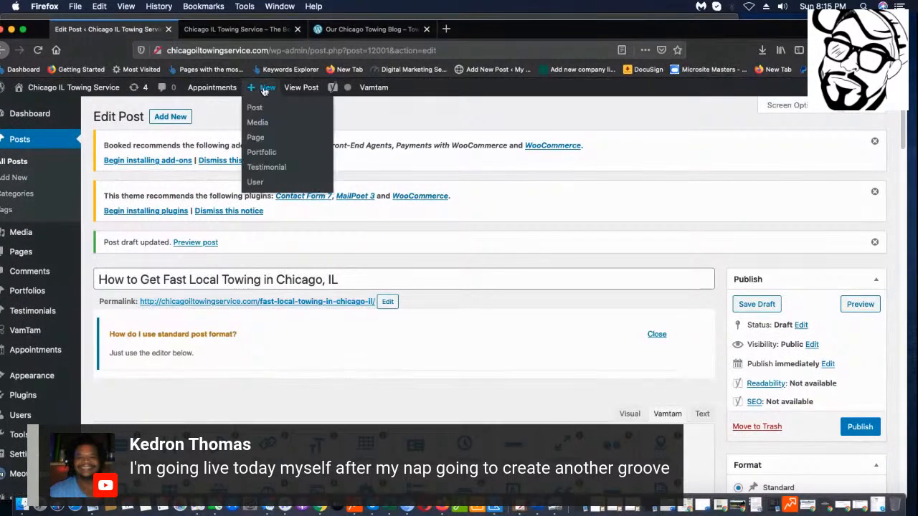
pyautogui.click(256, 109)
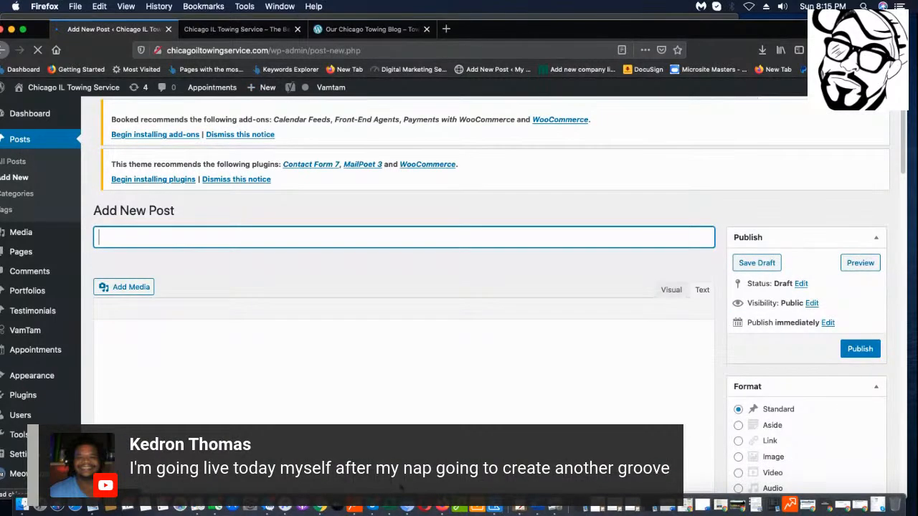
pyautogui.press('super+Tab')
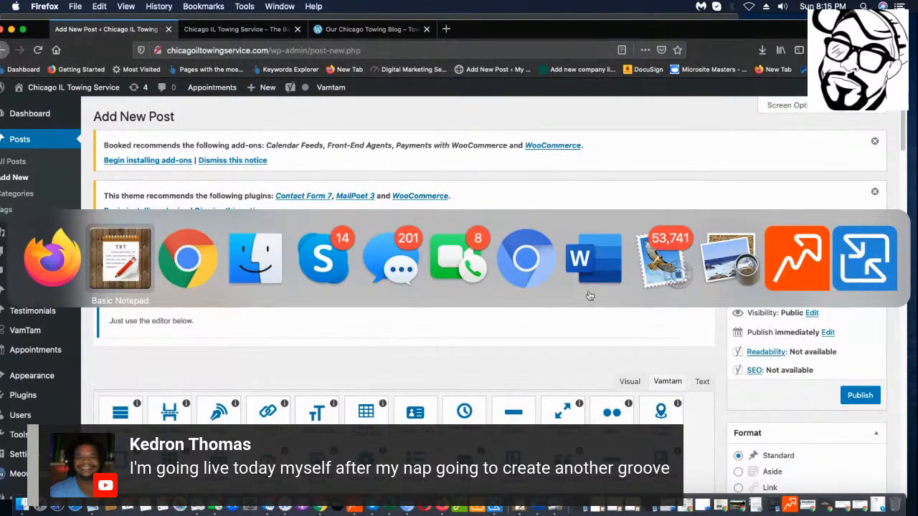
pyautogui.click(140, 256)
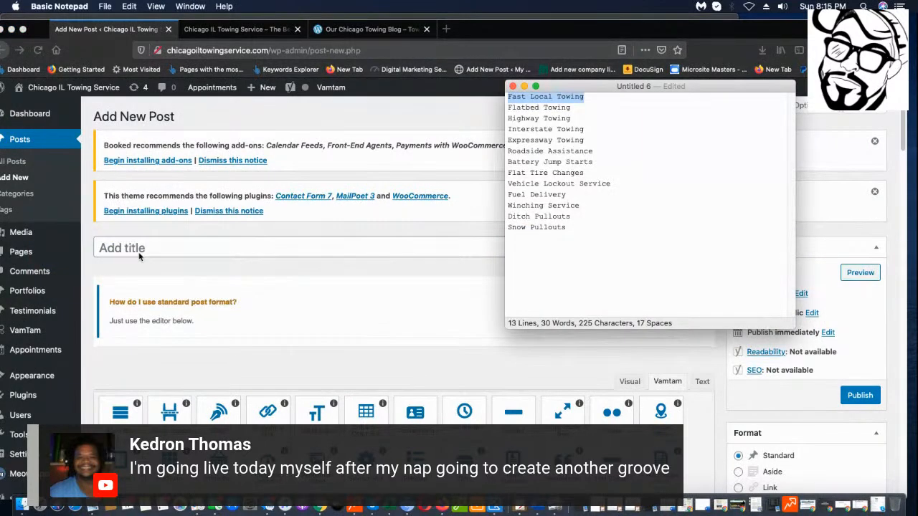
pyautogui.moveTo(616, 108); pyautogui.dragTo(509, 108)
pyautogui.rightClick(535, 106)
pyautogui.click(643, 156)
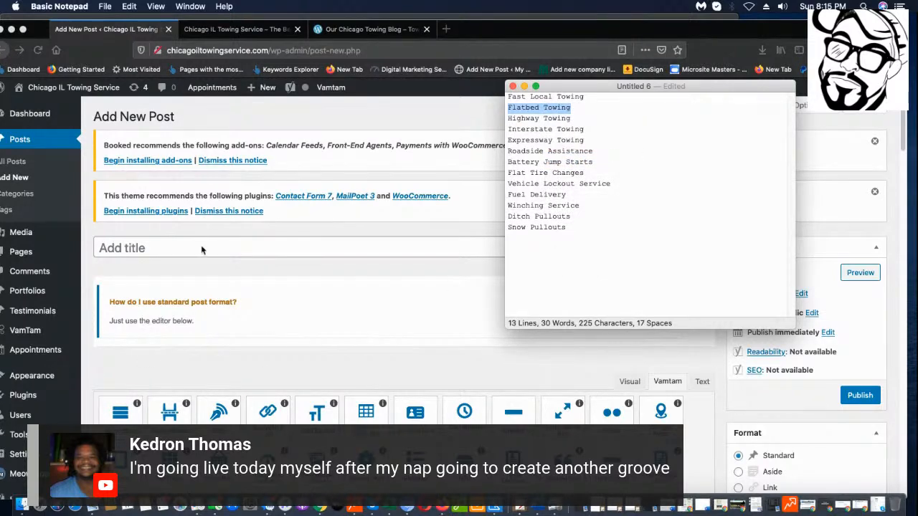
pyautogui.click(201, 248)
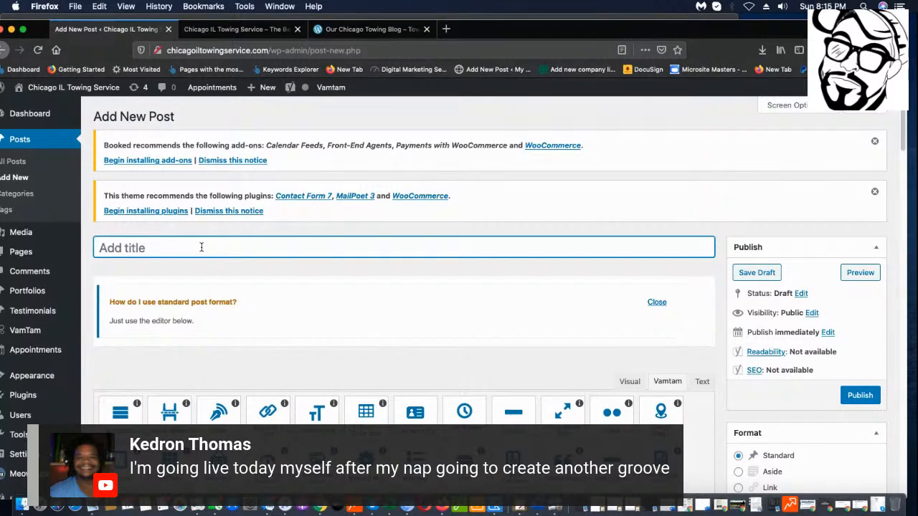
# Title it 'How to Get the Best Flatbed Towing Service in Chicago, IL' and save as draft.
pyautogui.write('How to Gew')
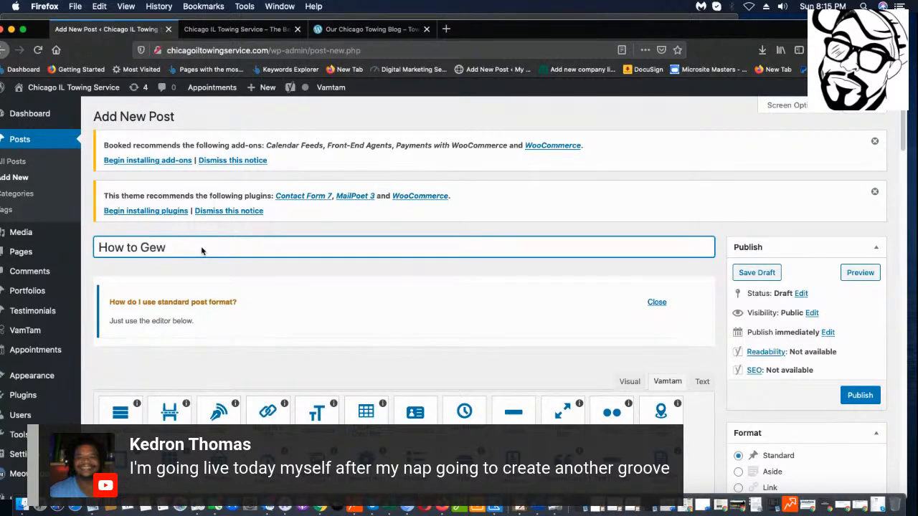
pyautogui.press('BackSpace')
pyautogui.write('t the Best Flatbe')
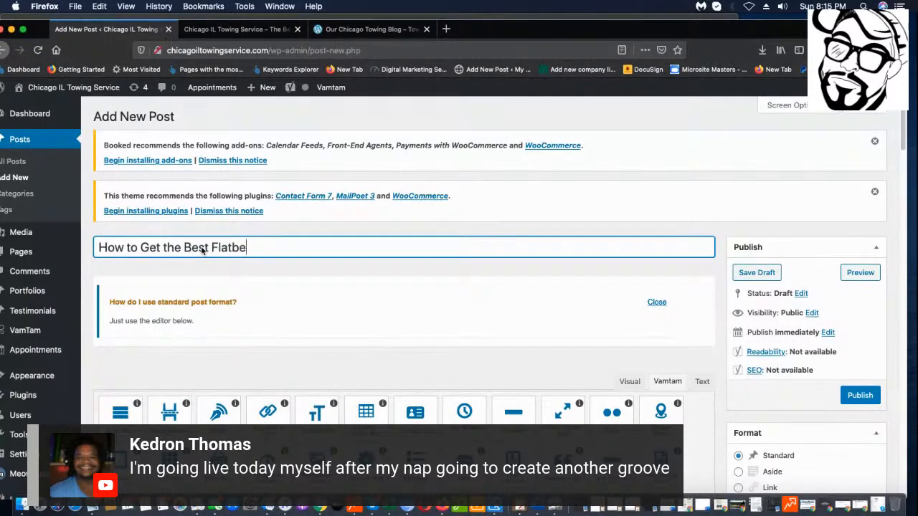
pyautogui.write('d Towing Service in Chicago, IL')
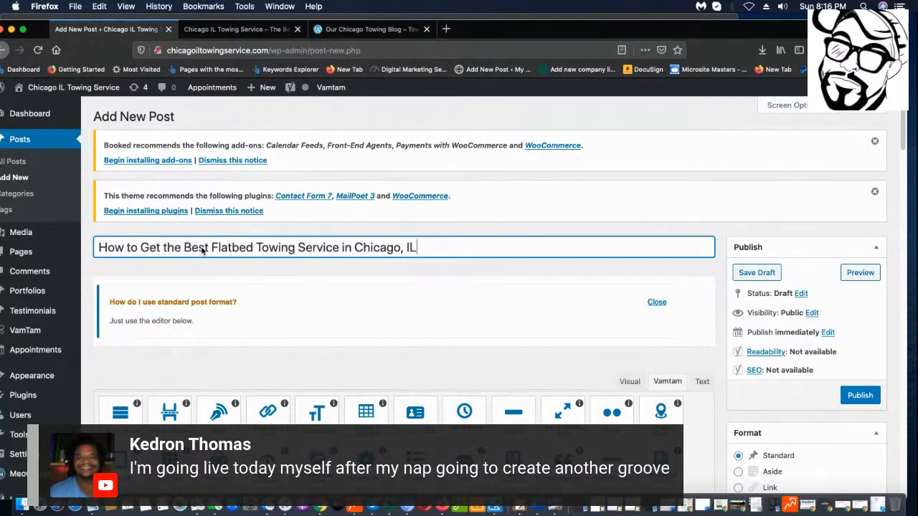
pyautogui.click(778, 278)
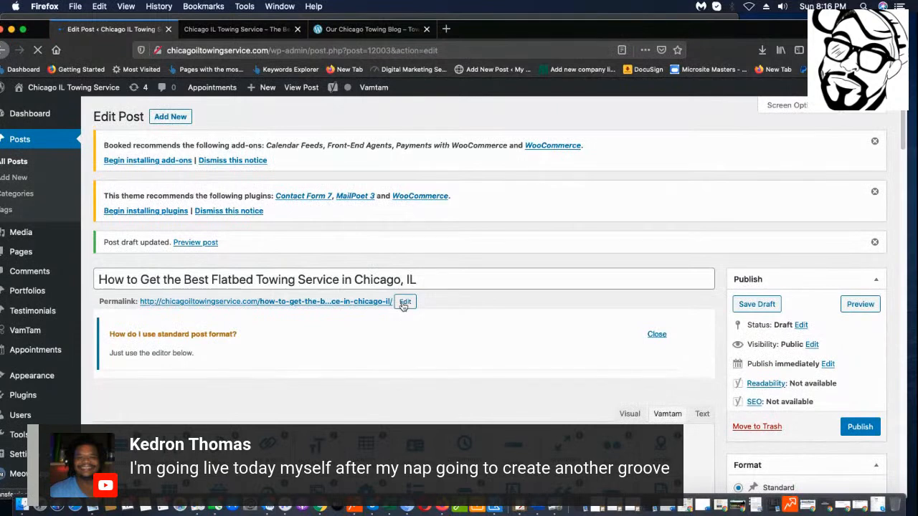
# Delete how-to-get- from the flatbed post's slug so it begins the-best-flatbed, and resave the draft.
pyautogui.click(402, 301)
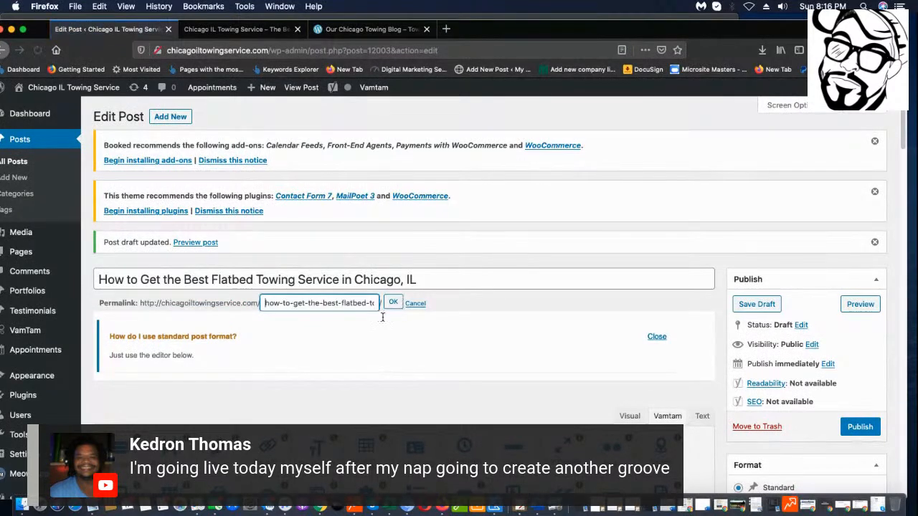
pyautogui.moveTo(323, 304); pyautogui.dragTo(256, 296)
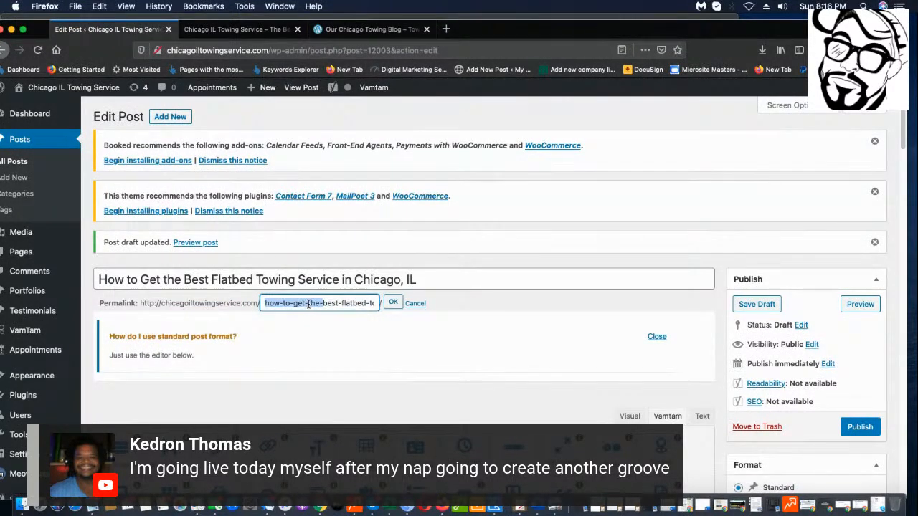
pyautogui.click(313, 302)
pyautogui.moveTo(310, 303); pyautogui.dragTo(231, 304)
pyautogui.press('BackSpace')
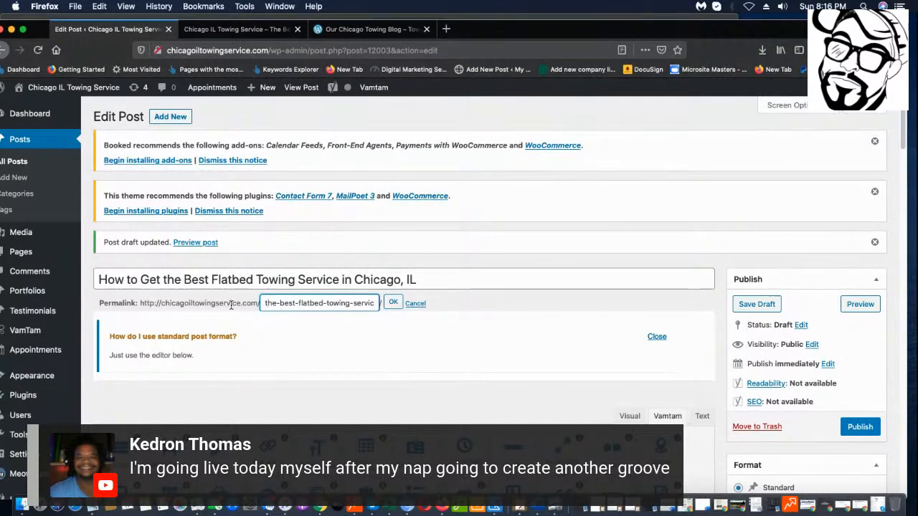
pyautogui.click(392, 301)
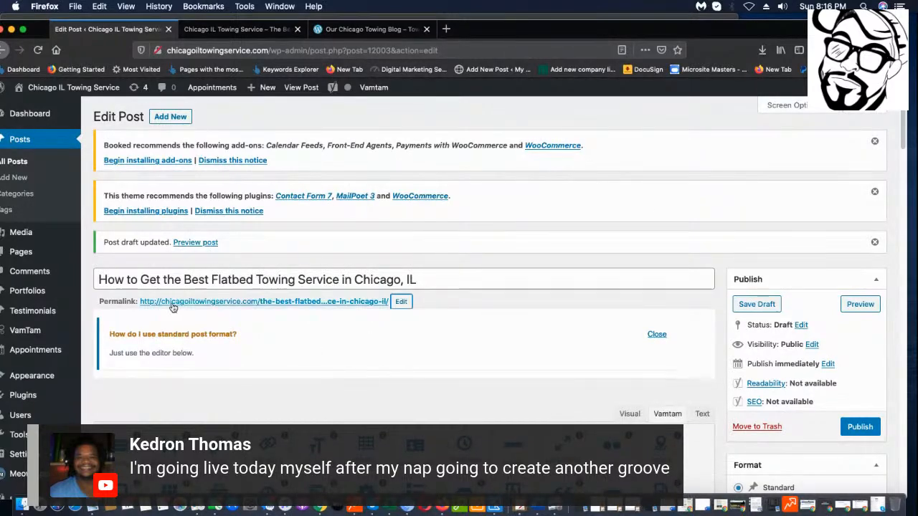
pyautogui.click(768, 308)
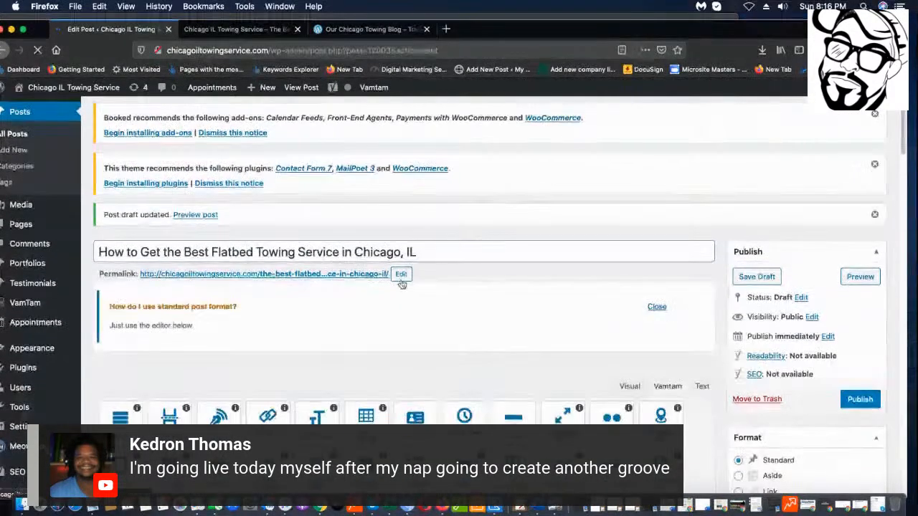
pyautogui.moveTo(471, 259); pyautogui.dragTo(98, 252)
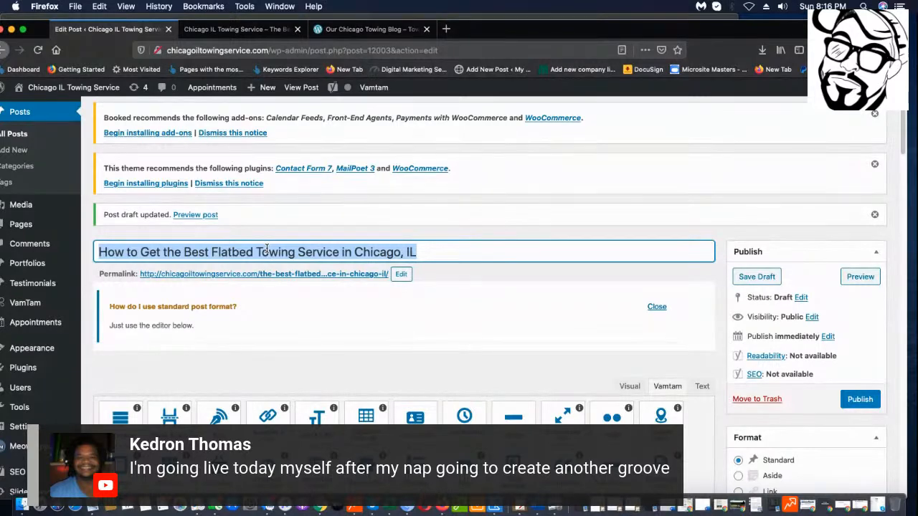
pyautogui.scroll(1, 438, 302)
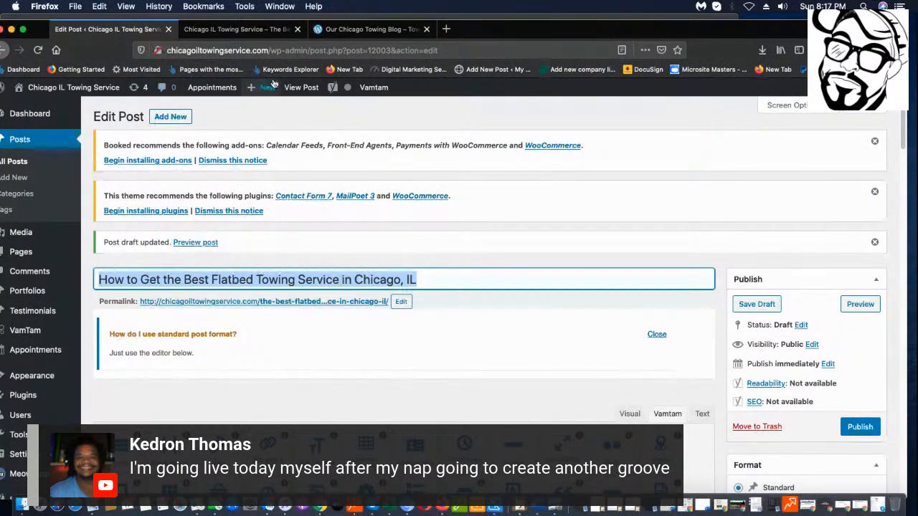
# Start a new post and select the 'Highway Towing' keyword in the Notepad list.
pyautogui.click(254, 107)
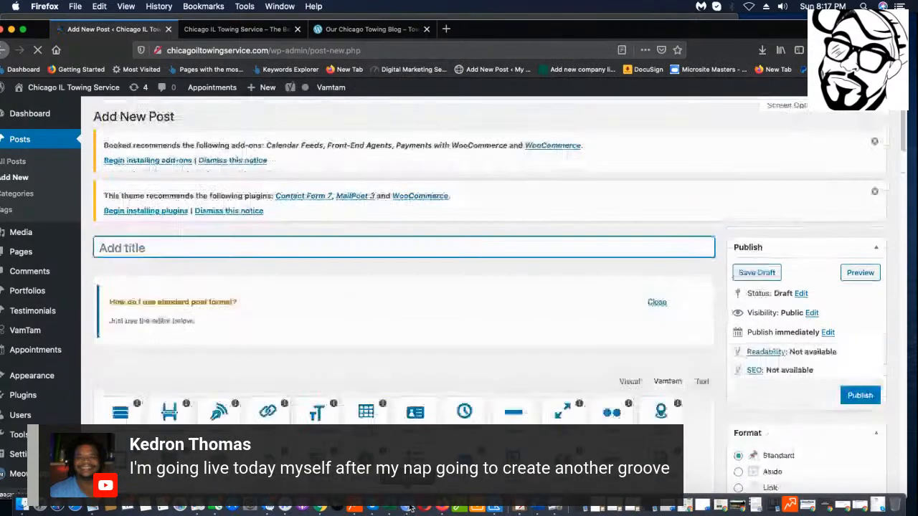
pyautogui.press('super+Tab')
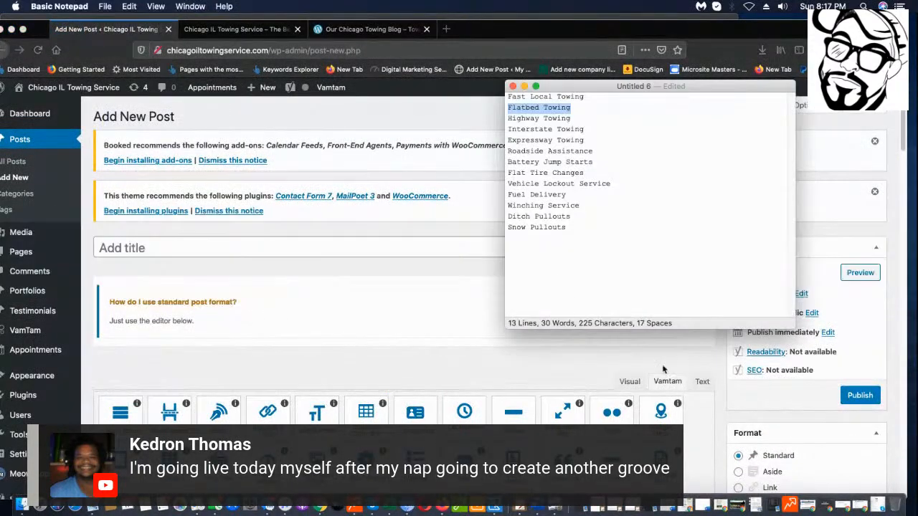
pyautogui.moveTo(575, 118); pyautogui.dragTo(497, 119)
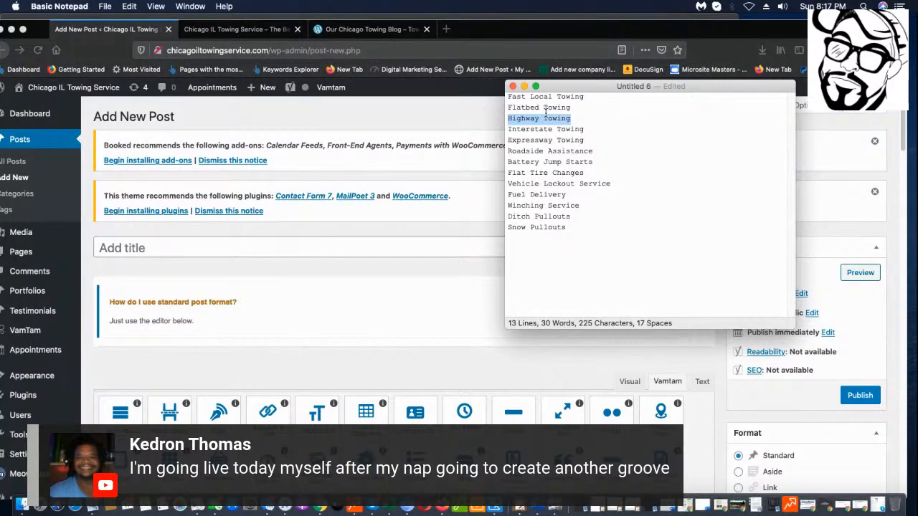
pyautogui.rightClick(549, 108)
pyautogui.click(527, 134)
pyautogui.click(600, 119)
pyautogui.moveTo(599, 118); pyautogui.dragTo(499, 115)
pyautogui.click(320, 247)
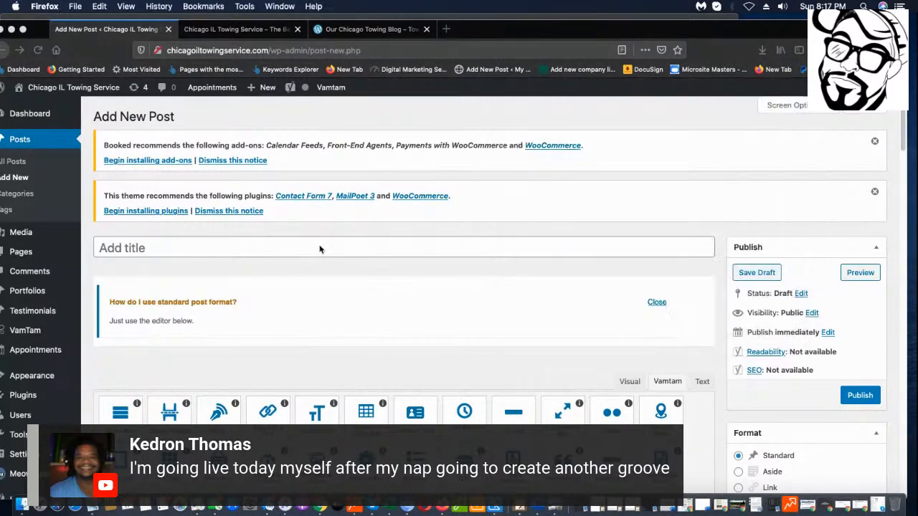
# Title it 'How to Get the Best Highway Towing in Chicago, IL' and save as draft.
pyautogui.write('How to Gert')
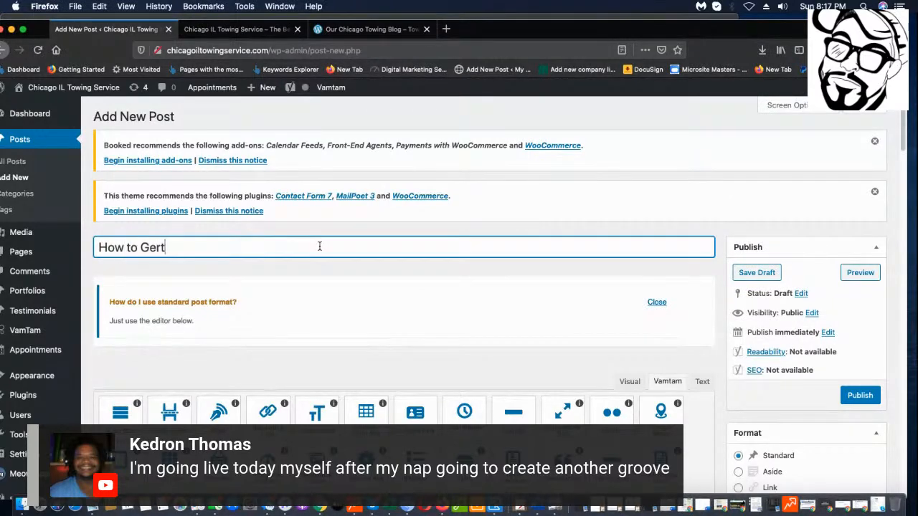
pyautogui.press('BackSpace')
pyautogui.press('BackSpace')
pyautogui.write('ty')
pyautogui.press('BackSpace')
pyautogui.write('the Best Highway Towing')
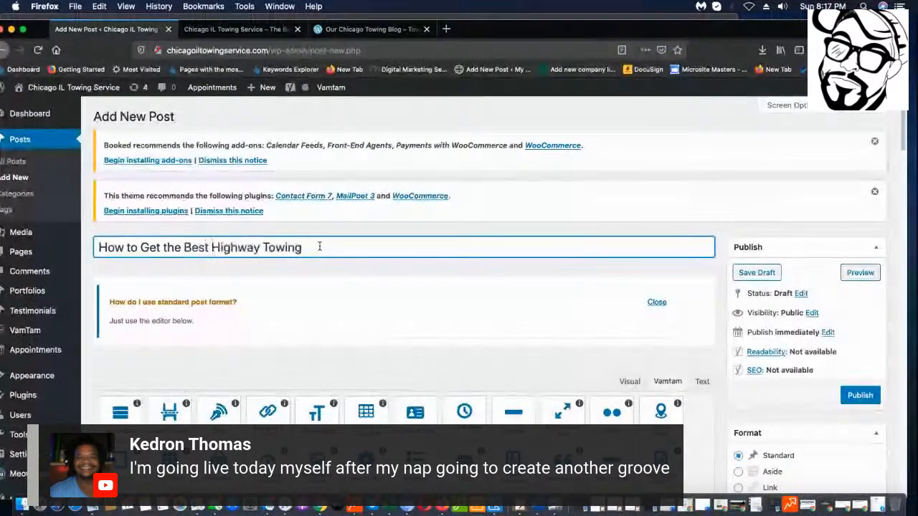
pyautogui.write(' in Chicago')
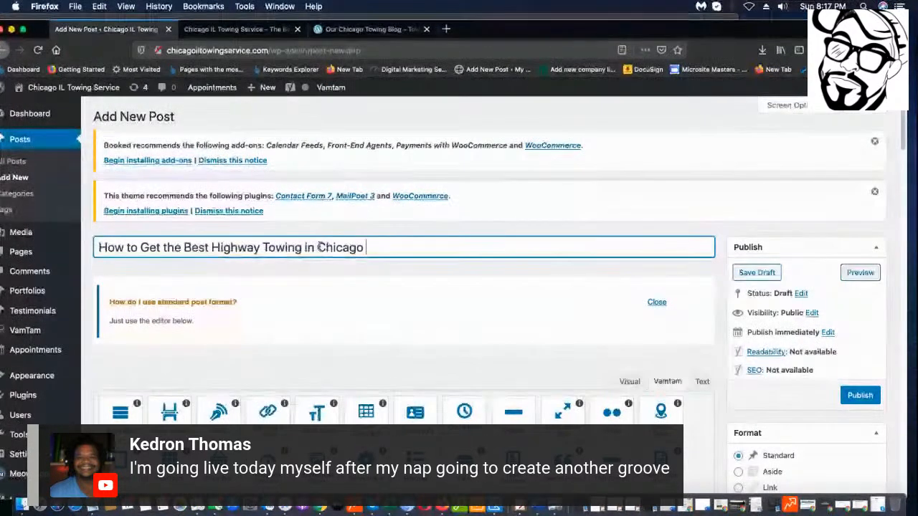
pyautogui.press('BackSpace')
pyautogui.write(', IL')
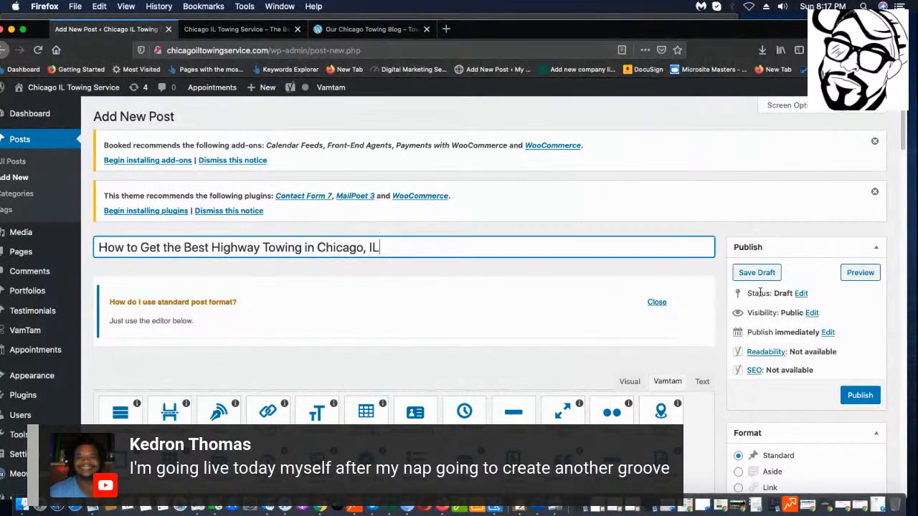
pyautogui.click(763, 273)
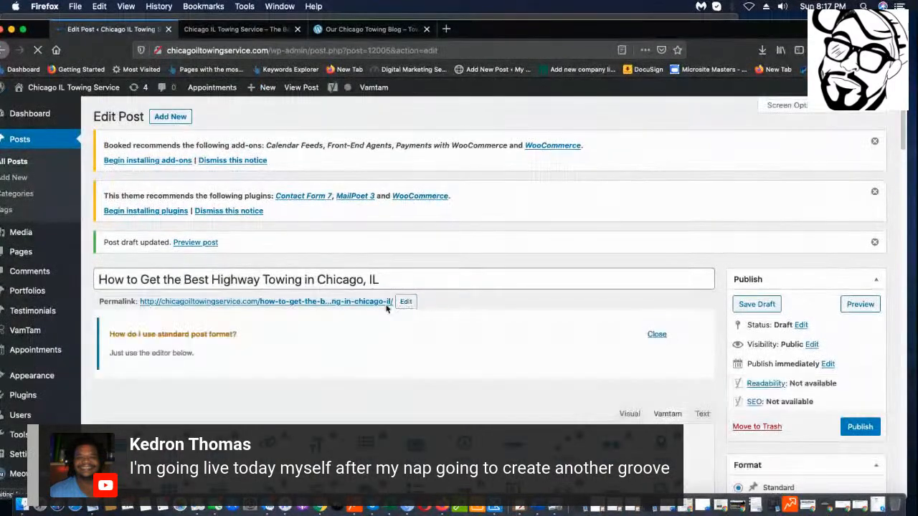
pyautogui.click(405, 301)
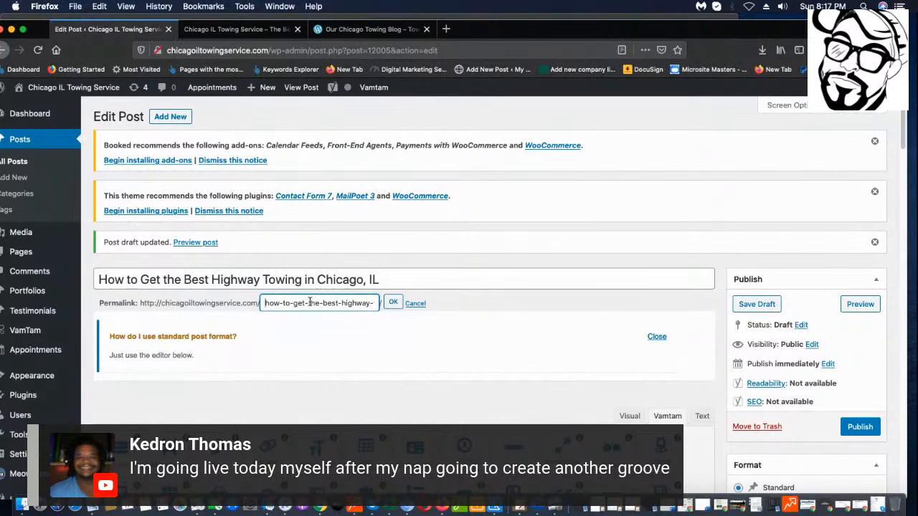
# Cut how-to-get- from the highway post's slug so it begins the-best-highway, and save the draft.
pyautogui.moveTo(308, 303); pyautogui.dragTo(374, 303)
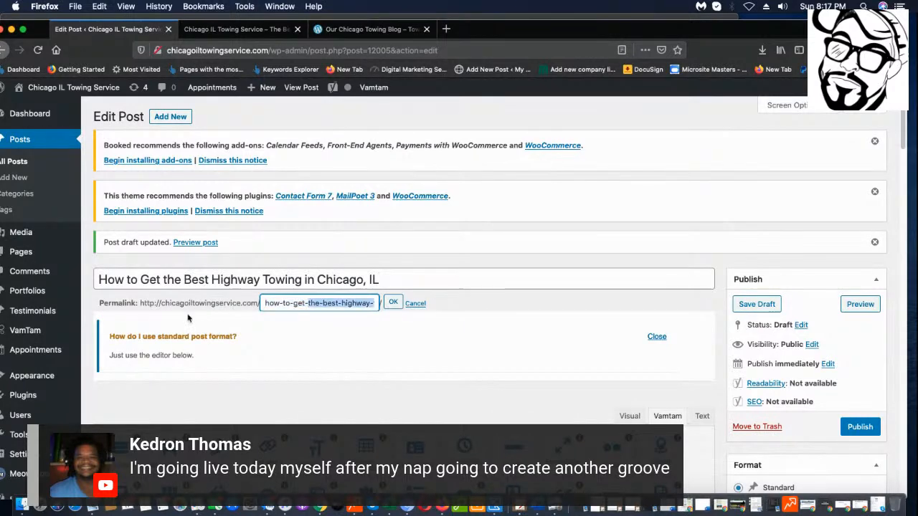
pyautogui.press('Left')
pyautogui.hotkey('shift', 'Left')
pyautogui.hotkey('shift', 'Left')
pyautogui.hotkey('shift', 'Left')
pyautogui.hotkey('shift', 'Left')
pyautogui.hotkey('shift', 'Left')
pyautogui.hotkey('shift', 'Left')
pyautogui.hotkey('shift', 'Left')
pyautogui.hotkey('shift', 'Left')
pyautogui.hotkey('shift', 'Left')
pyautogui.hotkey('shift', 'Left')
pyautogui.hotkey('shift', 'Left')
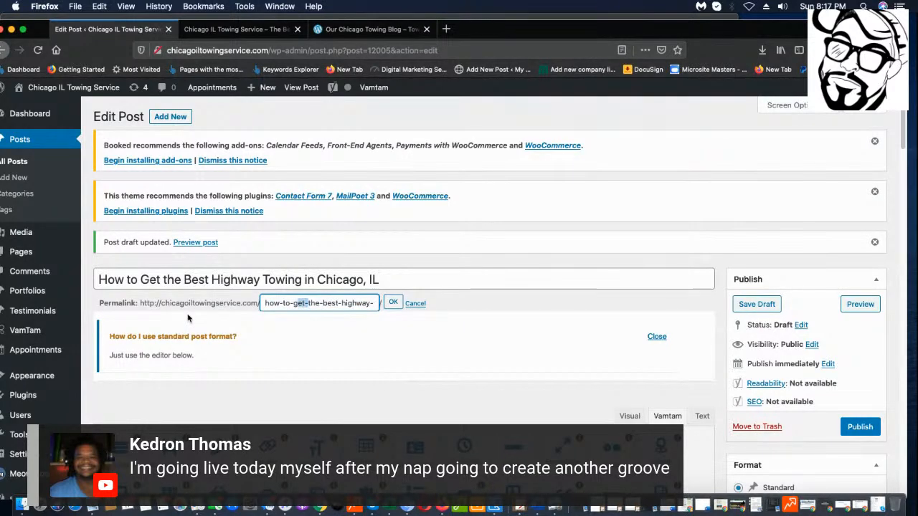
pyautogui.press('BackSpace')
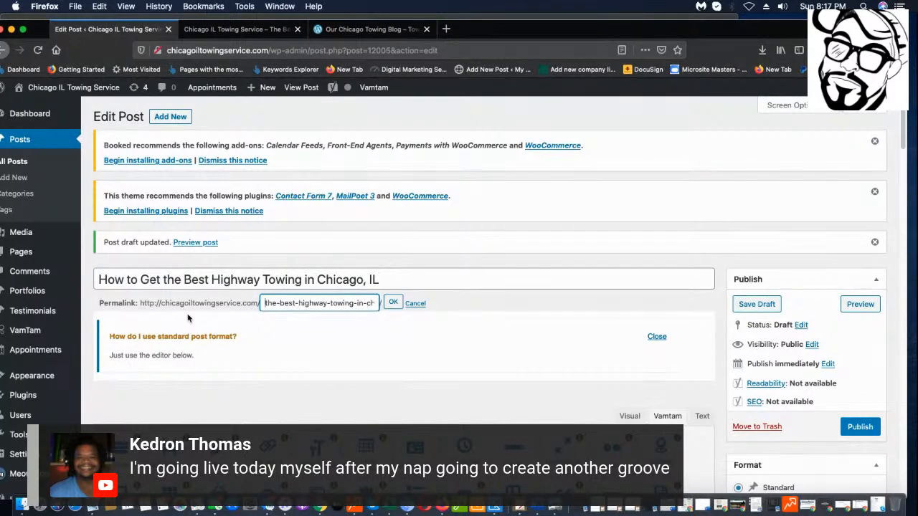
pyautogui.click(394, 303)
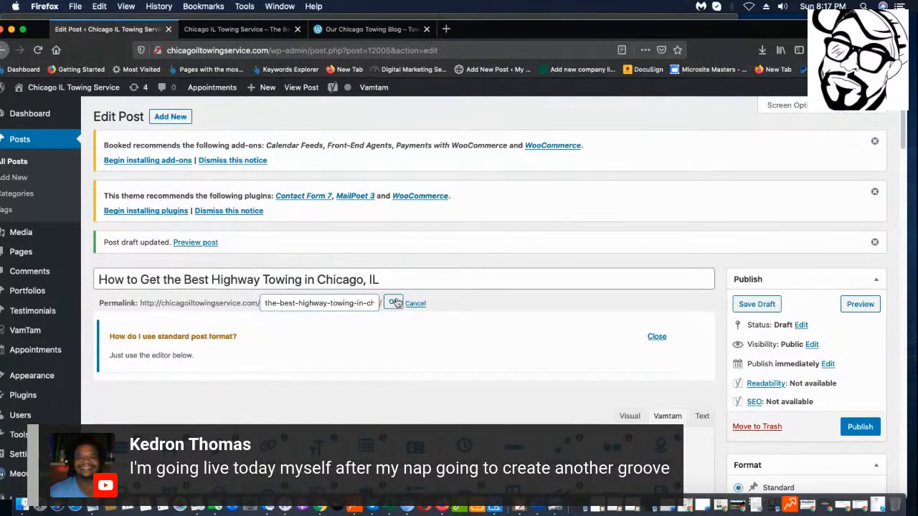
pyautogui.scroll(-1, 692, 344)
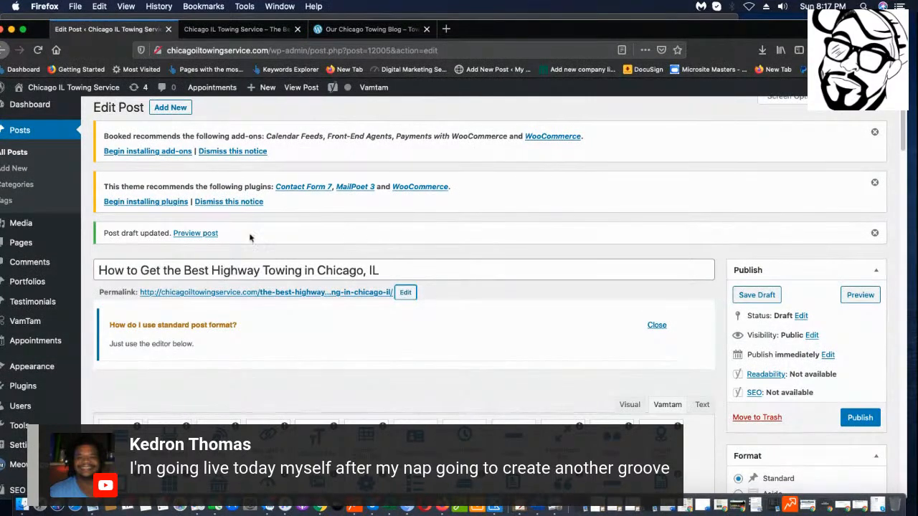
pyautogui.scroll(1, 745, 308)
pyautogui.click(742, 307)
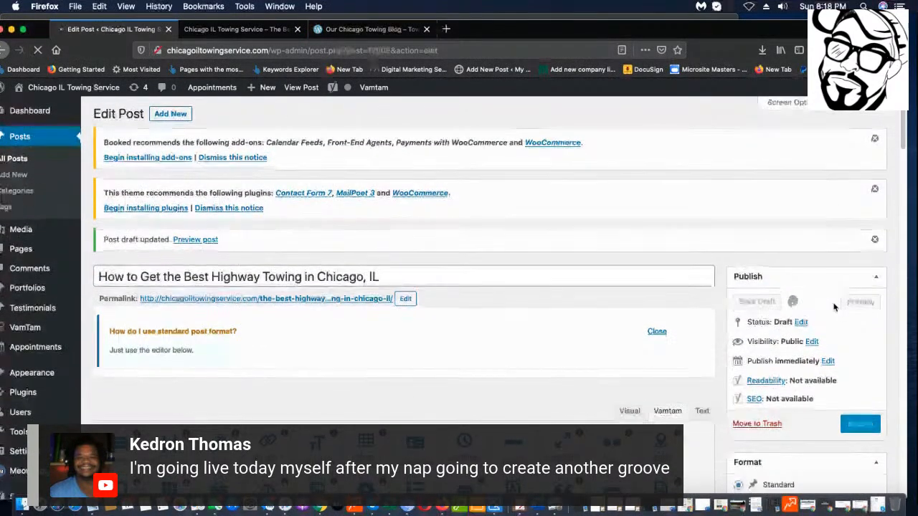
pyautogui.scroll(-3, 835, 309)
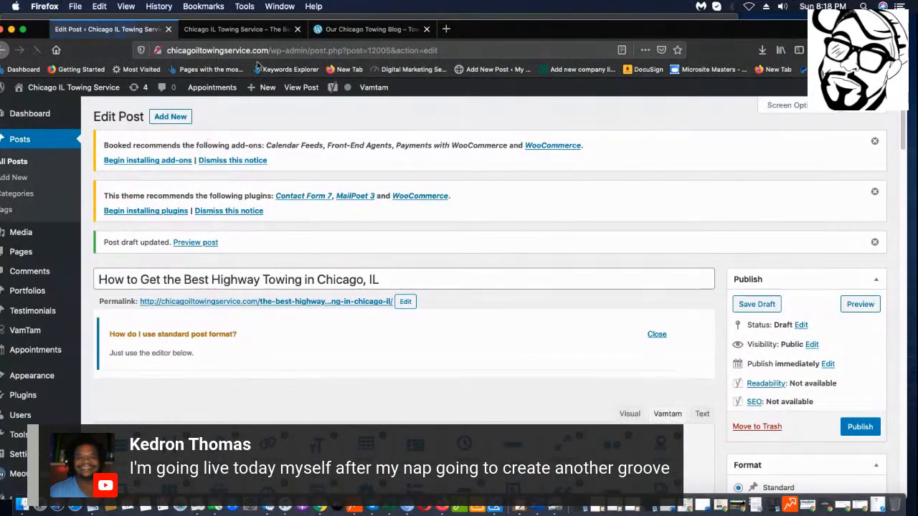
pyautogui.moveTo(265, 89)
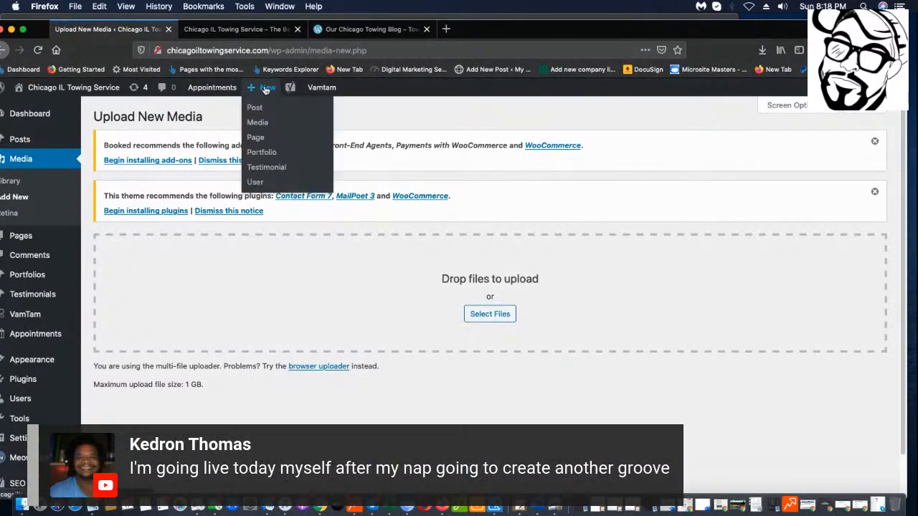
# Start a new post and copy the 'Interstate Towing' keyword from Notepad.
pyautogui.click(254, 108)
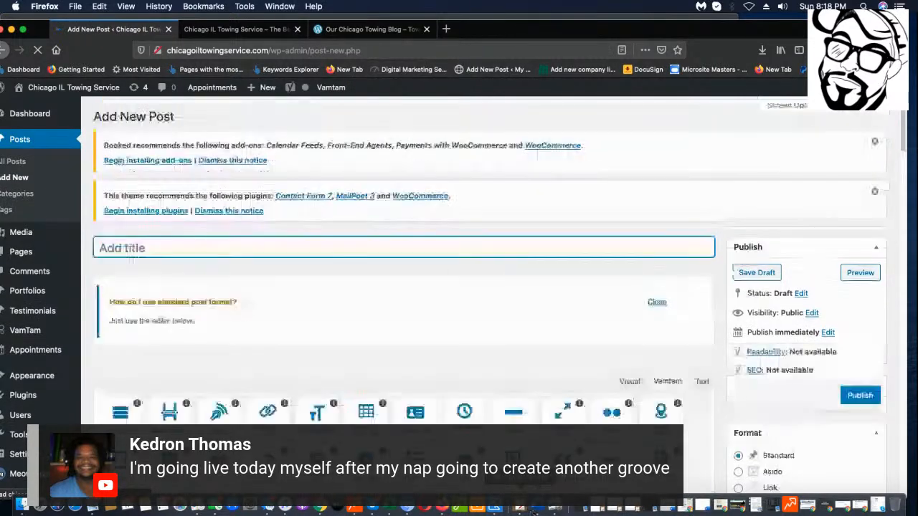
pyautogui.click(517, 508)
pyautogui.moveTo(600, 132); pyautogui.dragTo(509, 129)
pyautogui.rightClick(532, 133)
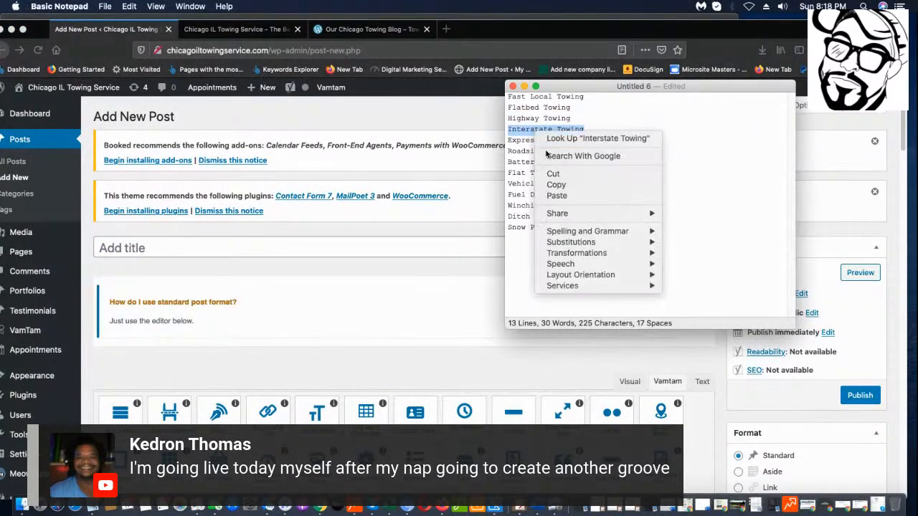
pyautogui.click(559, 184)
pyautogui.click(250, 251)
pyautogui.click(248, 249)
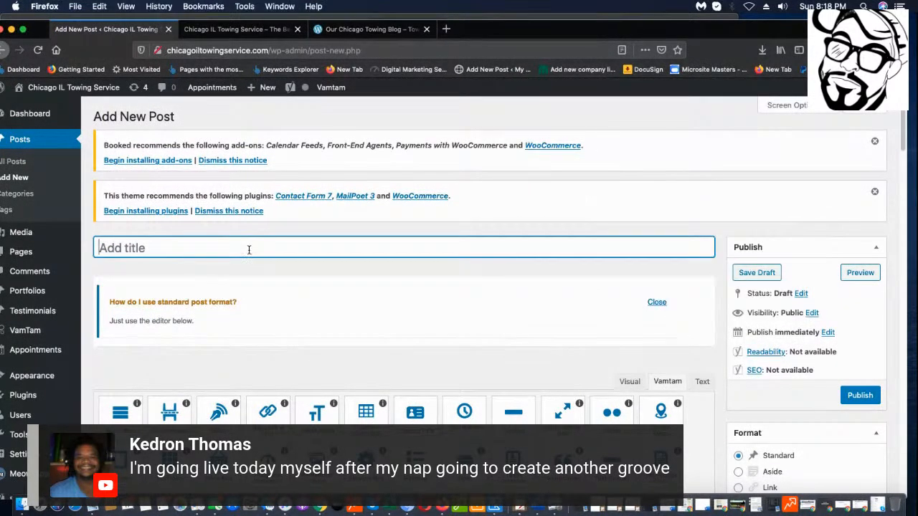
# Title it 'How to Get the Best Interstate Towing in Chicago, IL' and save as draft.
pyautogui.write('H')
pyautogui.press('BackSpace')
pyautogui.write('GH')
pyautogui.press('BackSpace')
pyautogui.press('BackSpace')
pyautogui.write('Hoq')
pyautogui.press('BackSpace')
pyautogui.press('BackSpace')
pyautogui.write('a')
pyautogui.press('BackSpace')
pyautogui.press('BackSpace')
pyautogui.write('w to Get the')
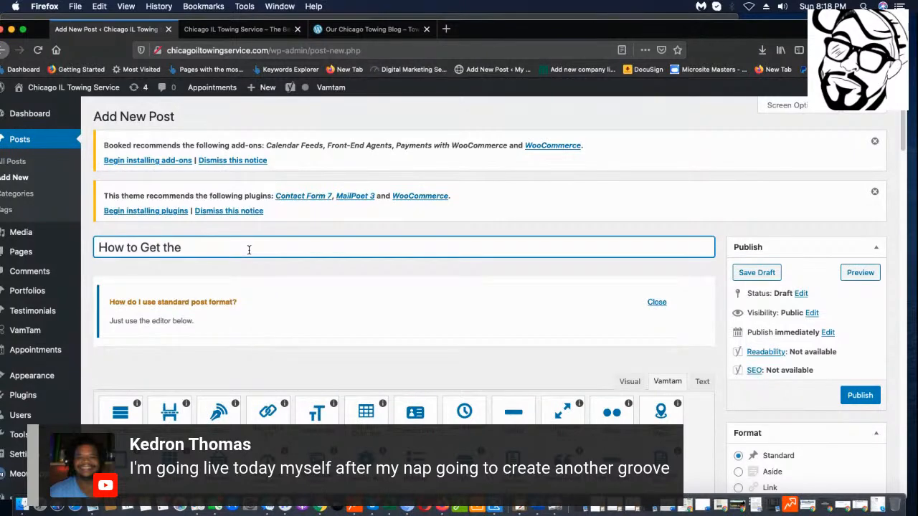
pyautogui.write(' Best Interstate Towing')
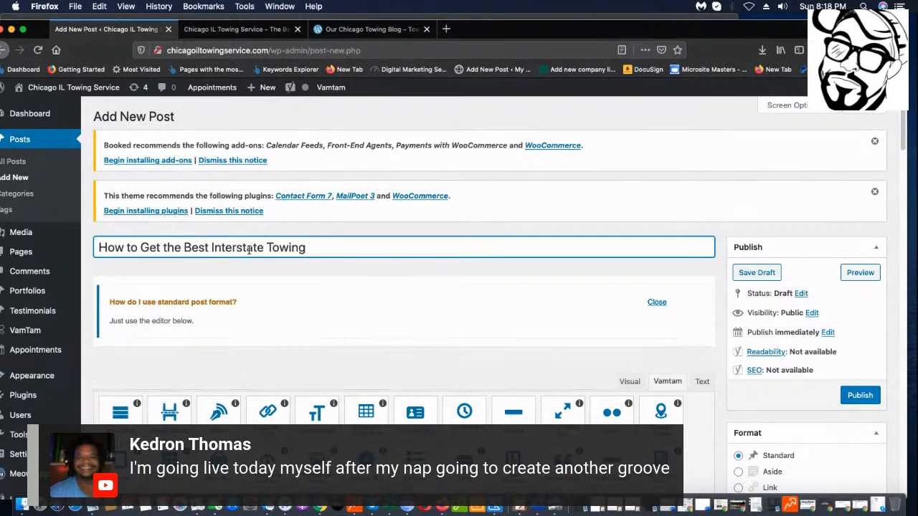
pyautogui.write(' ioin Chica')
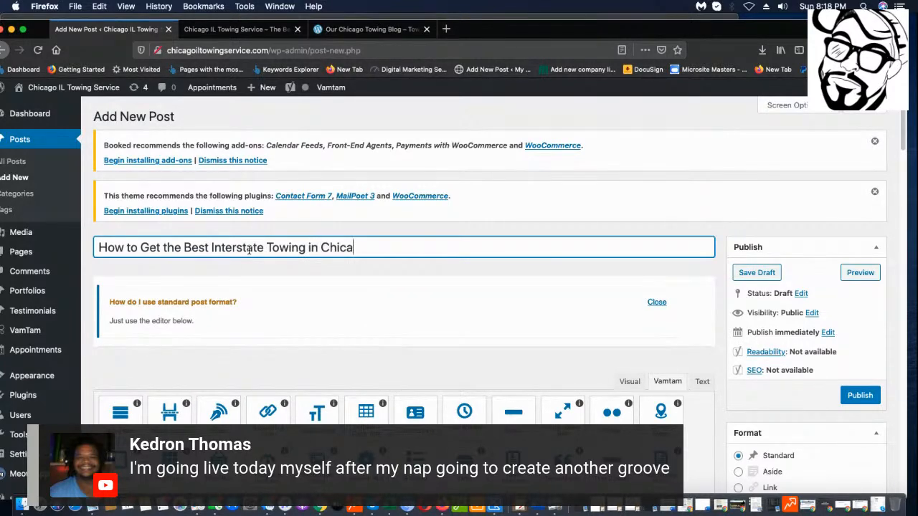
pyautogui.write('go, IL')
pyautogui.click(768, 277)
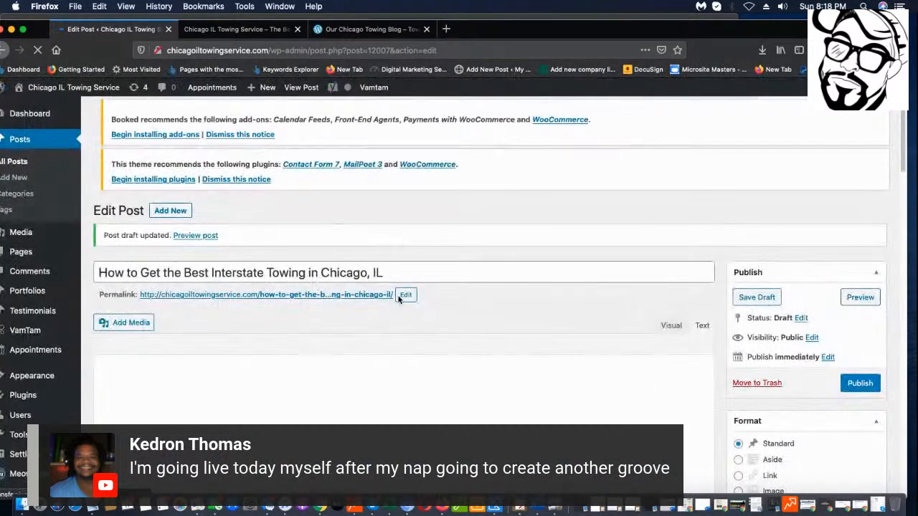
# Trim how-to-get- from the Interstate post's slug so it begins the-best-interstate, then resave the draft.
pyautogui.click(405, 294)
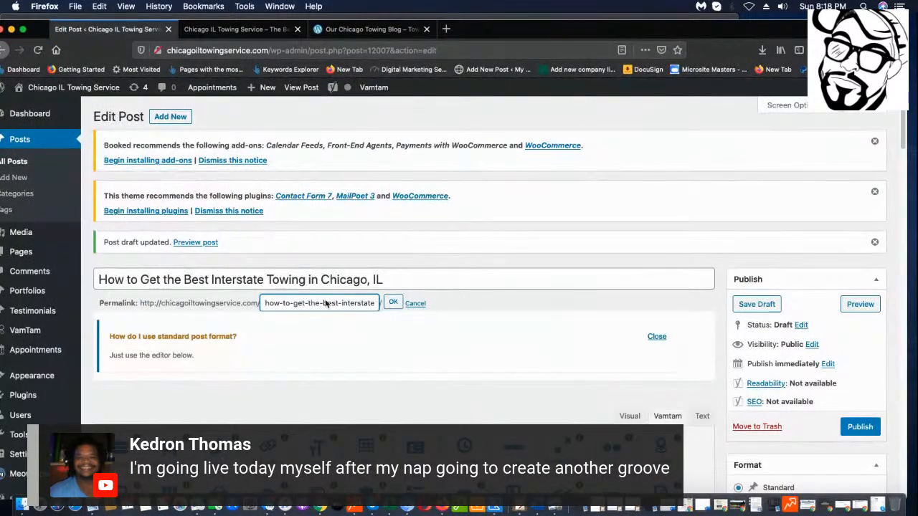
pyautogui.moveTo(308, 303); pyautogui.dragTo(375, 303)
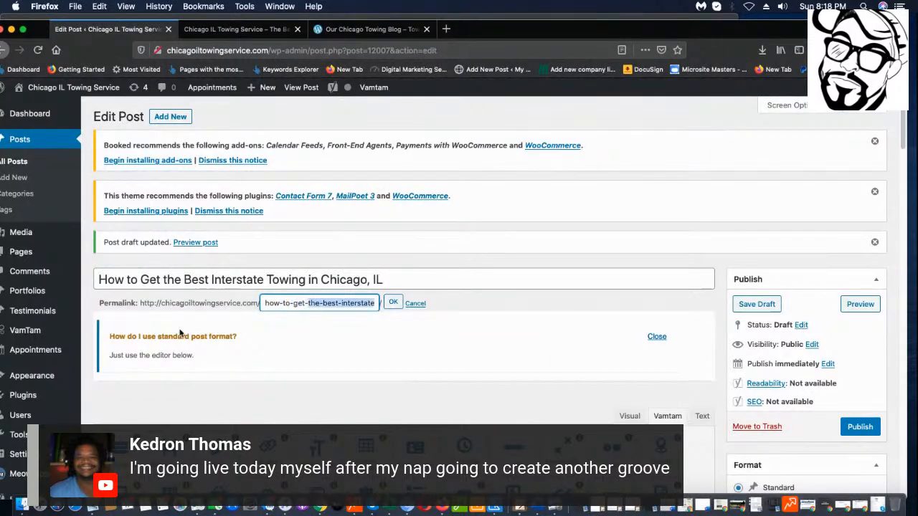
pyautogui.press('super+a')
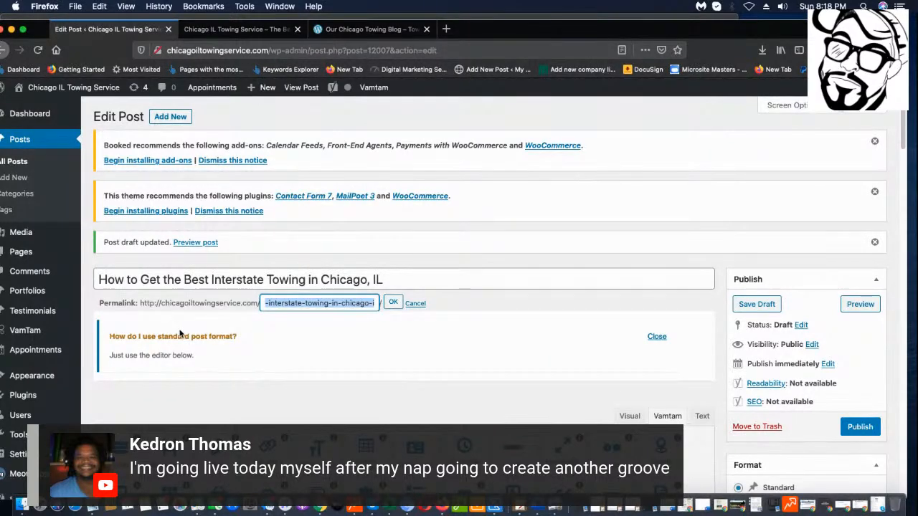
pyautogui.press('Left')
pyautogui.press('Left')
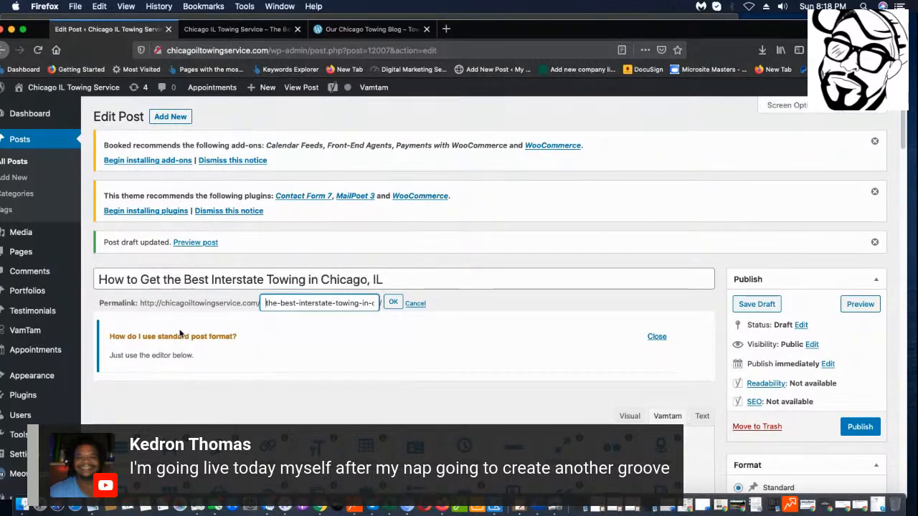
pyautogui.hotkey('shift', 'Left')
pyautogui.hotkey('shift', 'Left')
pyautogui.hotkey('shift', 'Left')
pyautogui.hotkey('shift', 'Left')
pyautogui.hotkey('shift', 'Left')
pyautogui.hotkey('shift', 'Left')
pyautogui.hotkey('shift', 'Left')
pyautogui.hotkey('shift', 'Left')
pyautogui.hotkey('shift', 'Left')
pyautogui.hotkey('shift', 'Left')
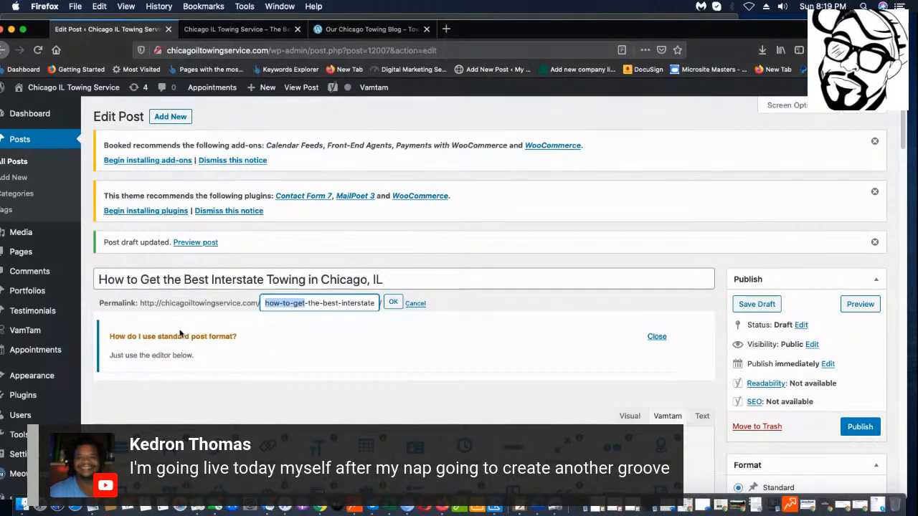
pyautogui.press('BackSpace')
pyautogui.press('Delete')
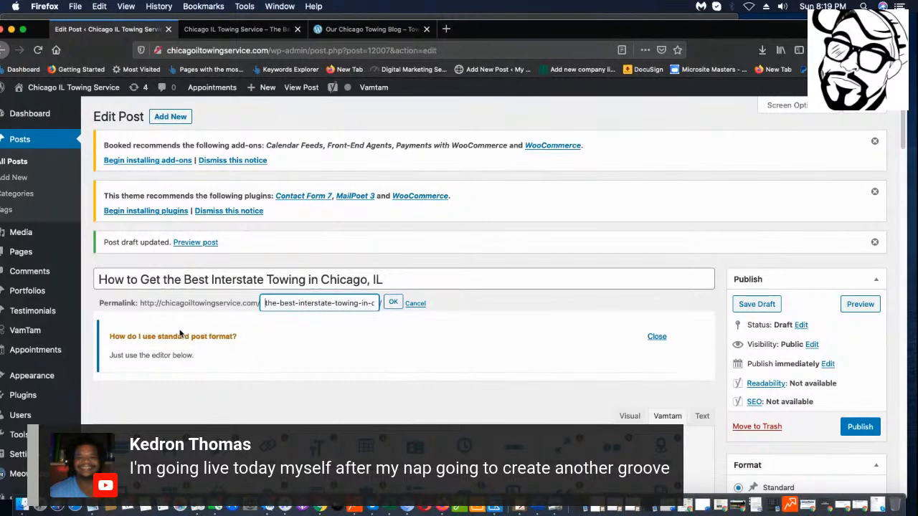
pyautogui.click(392, 303)
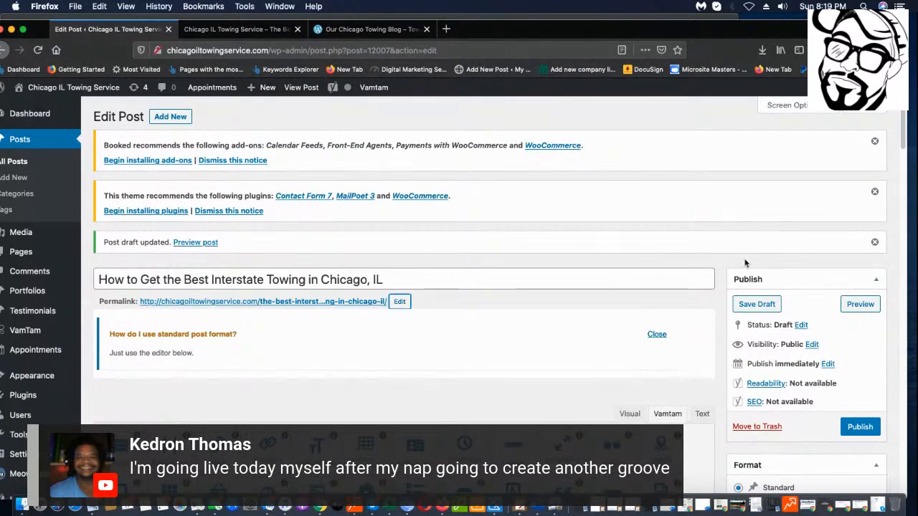
pyautogui.click(738, 307)
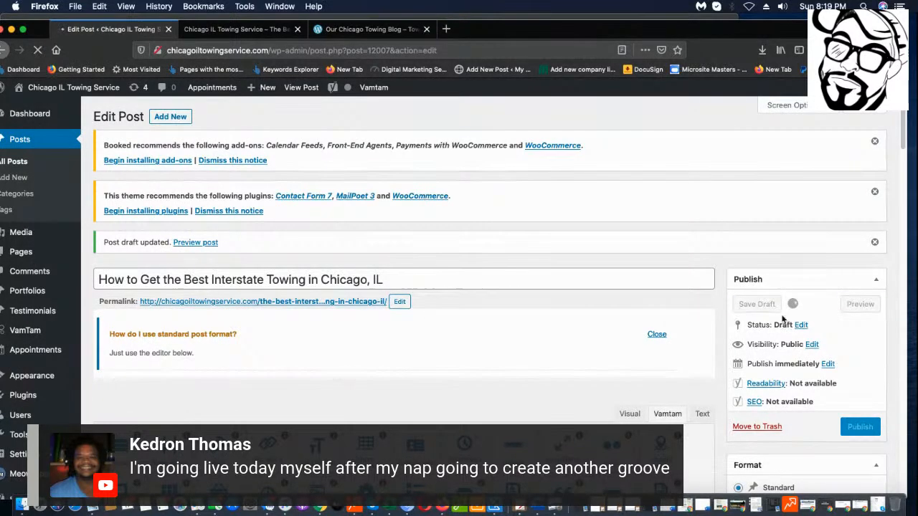
pyautogui.scroll(-1, 430, 323)
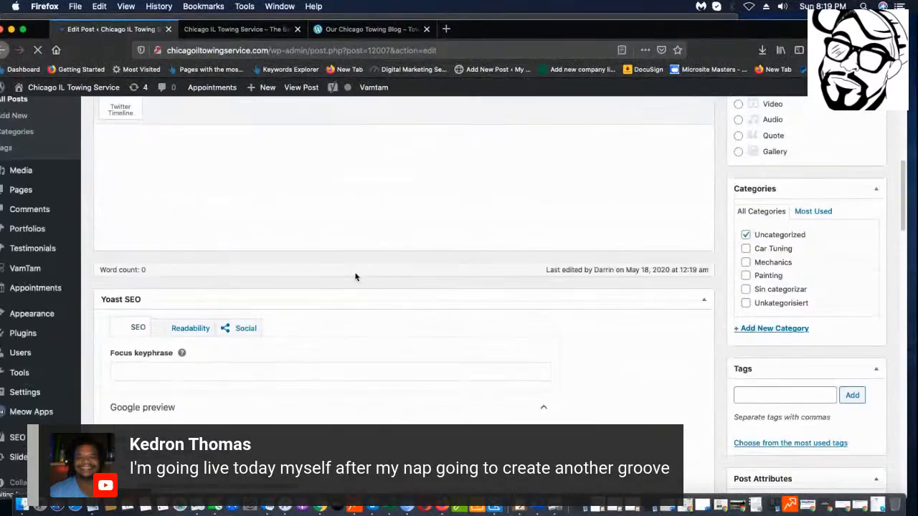
pyautogui.scroll(5, 387, 244)
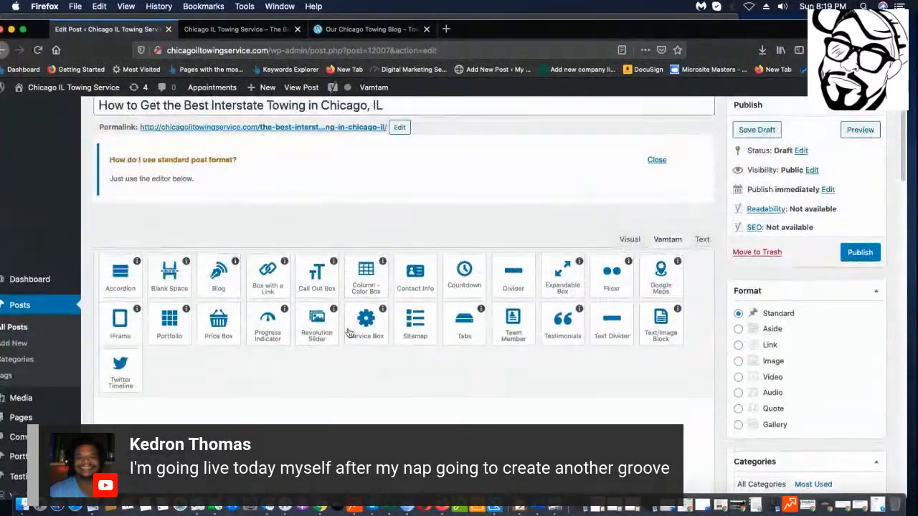
pyautogui.scroll(-1, 379, 259)
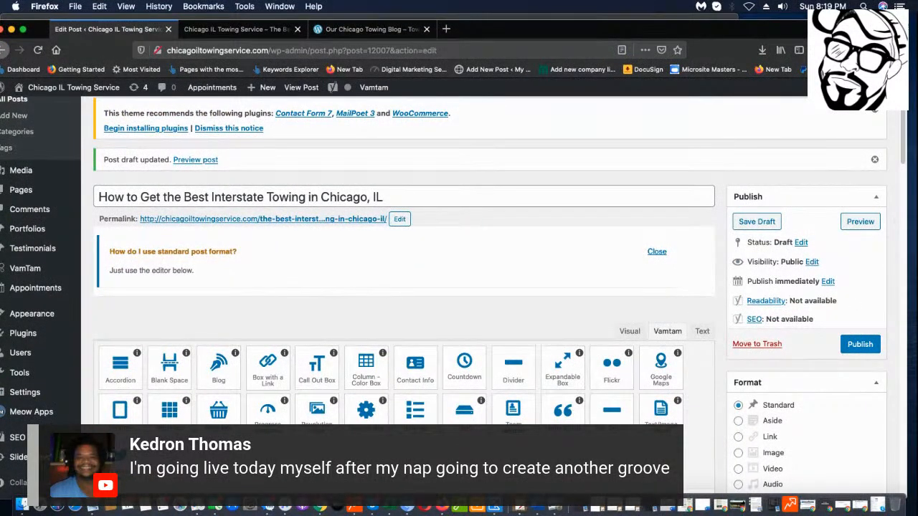
# Copy the words 'Interstate Towing' from the post title.
pyautogui.click(527, 508)
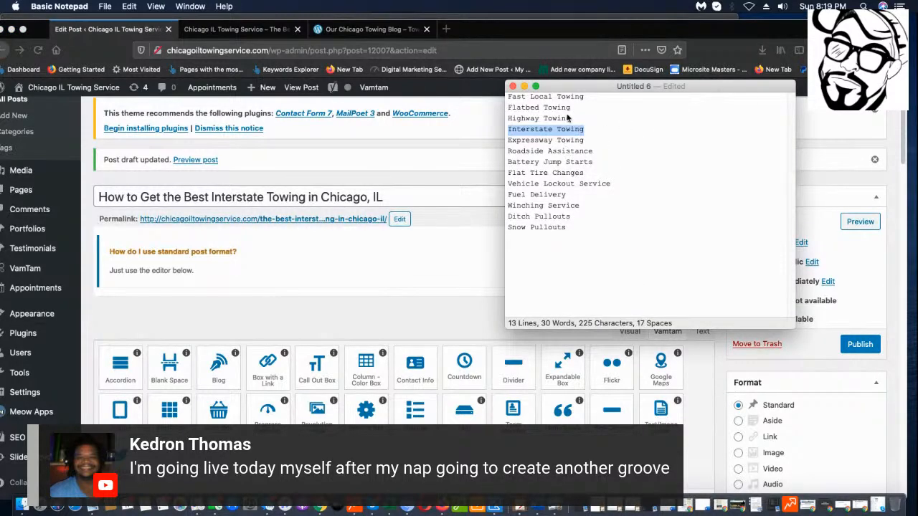
pyautogui.click(207, 198)
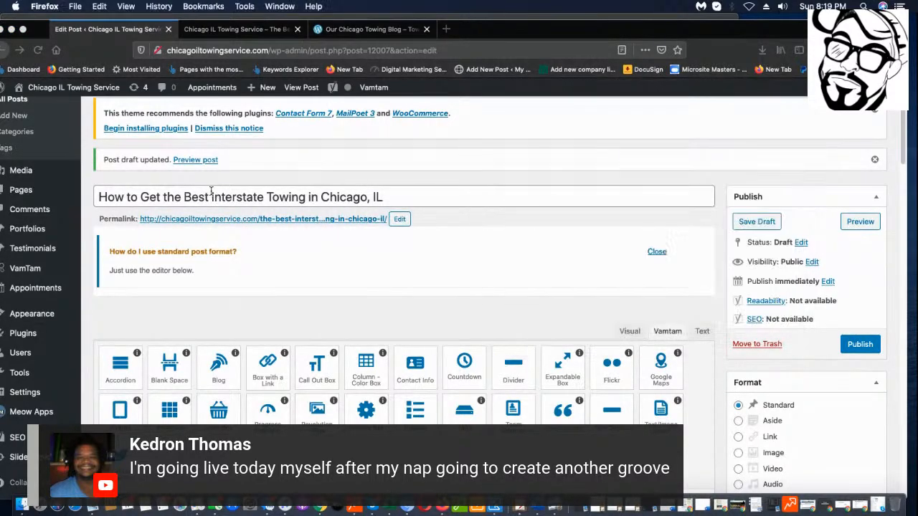
pyautogui.moveTo(211, 197); pyautogui.dragTo(309, 198)
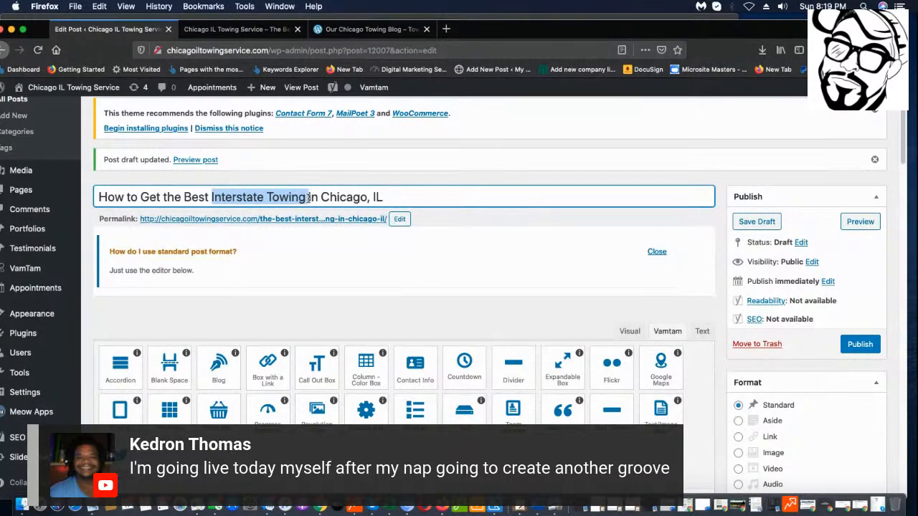
pyautogui.scroll(-3, 310, 204)
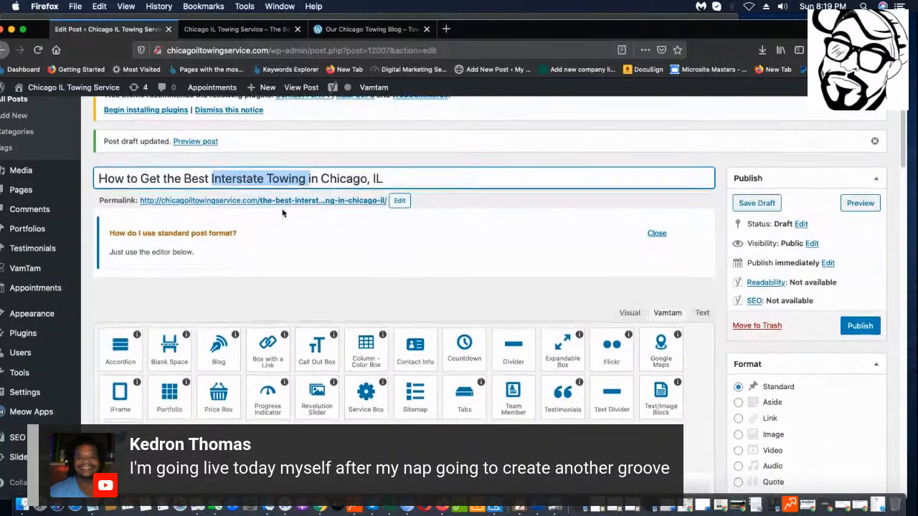
pyautogui.scroll(3, 256, 163)
pyautogui.rightClick(279, 194)
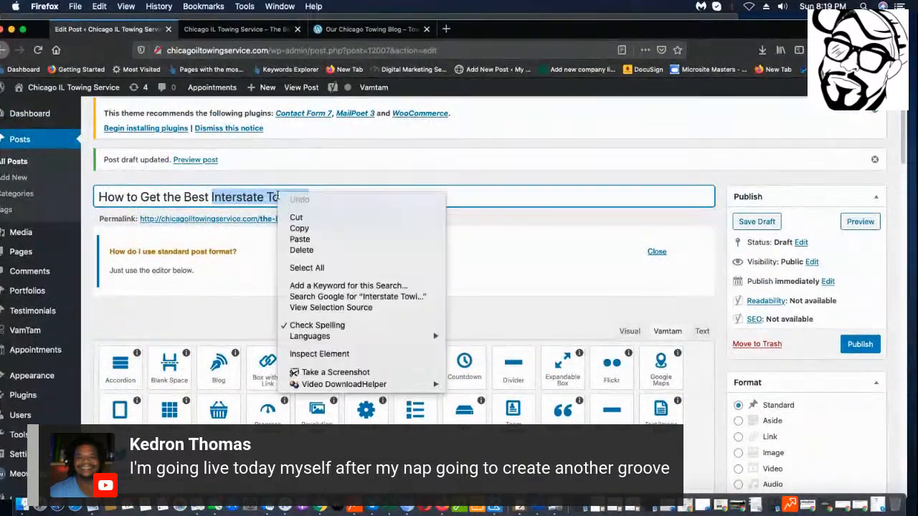
pyautogui.click(301, 228)
pyautogui.scroll(-15, 237, 279)
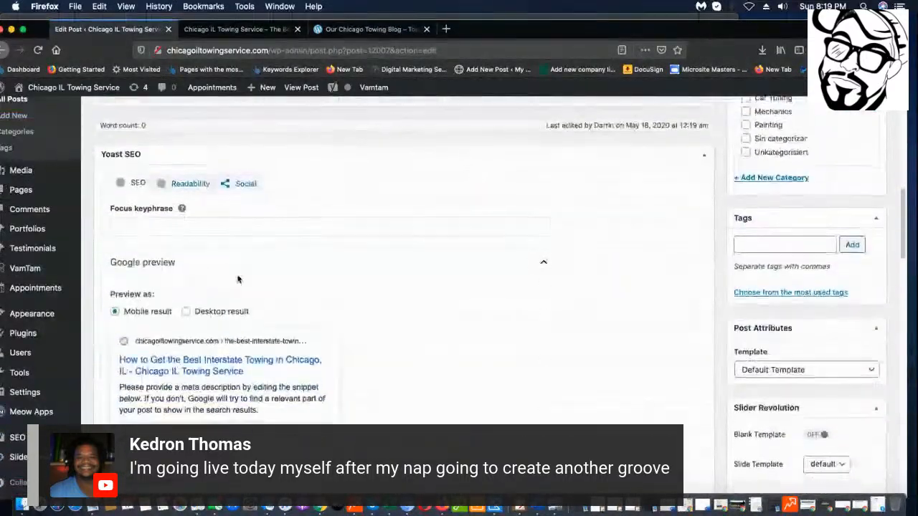
pyautogui.scroll(2, 183, 247)
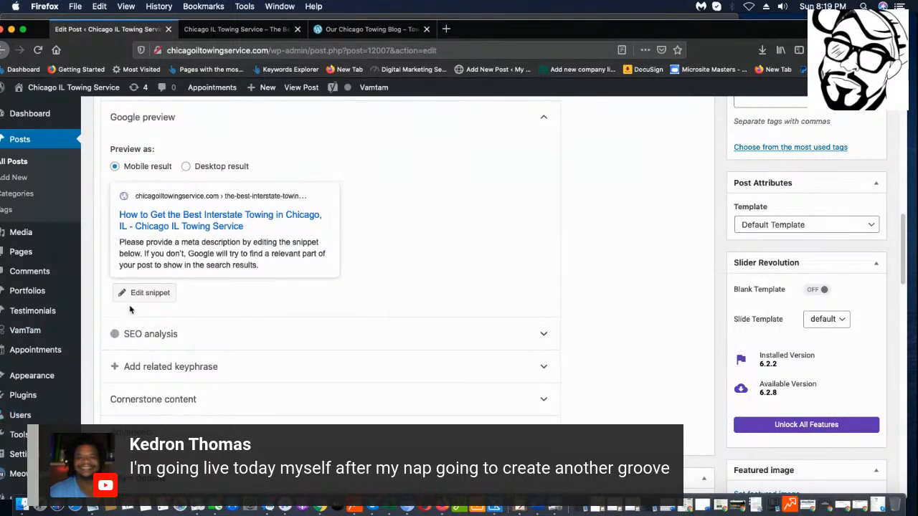
pyautogui.scroll(5, 146, 300)
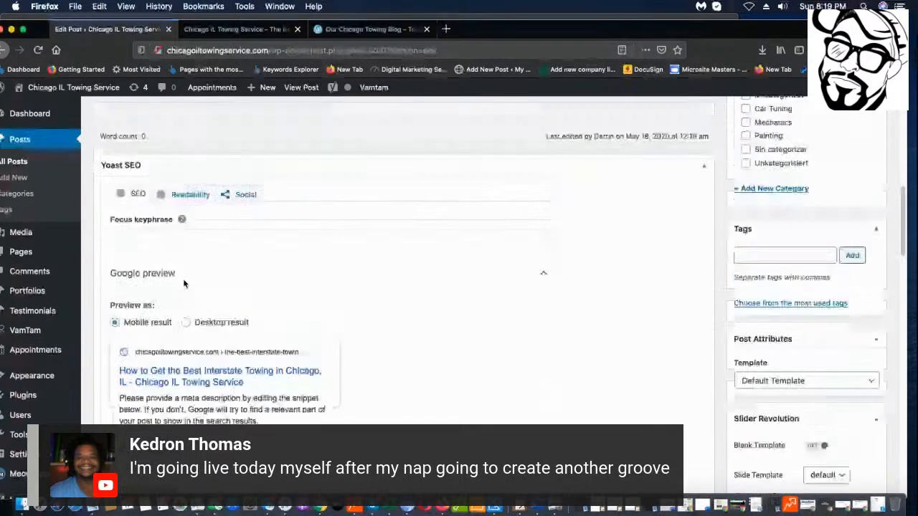
# Paste 'Interstate Towing' as the Yoast focus keyphrase and switch the body editor to Visual.
pyautogui.click(220, 300)
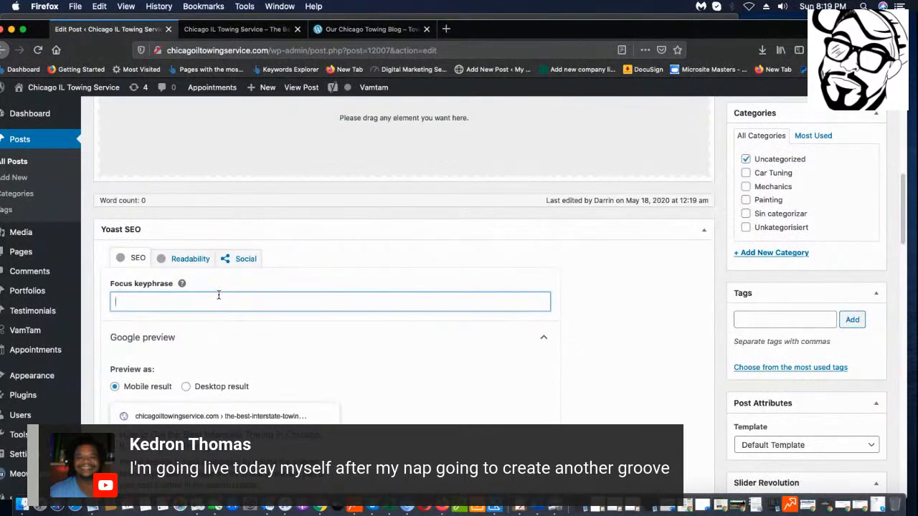
pyautogui.press('cmd+v')
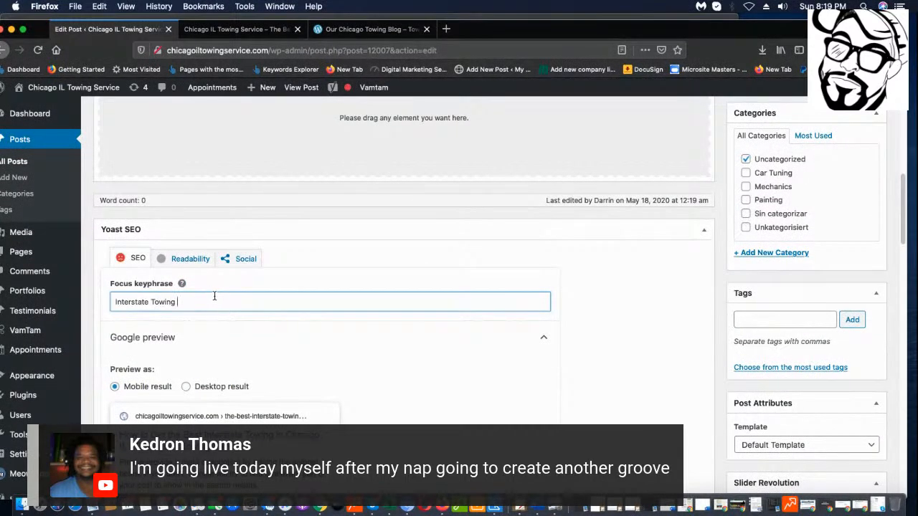
pyautogui.scroll(7, 306, 342)
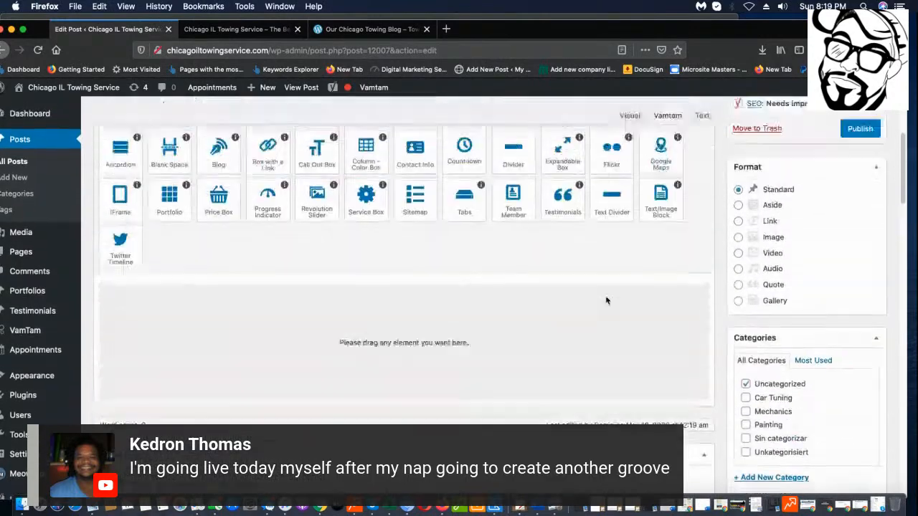
pyautogui.scroll(-5, 606, 301)
pyautogui.scroll(2, 428, 279)
pyautogui.scroll(5, 471, 279)
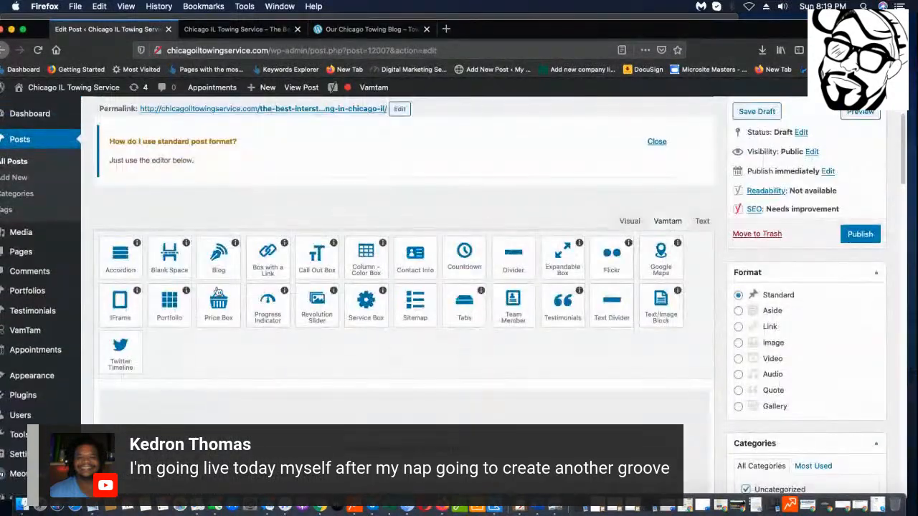
pyautogui.click(628, 222)
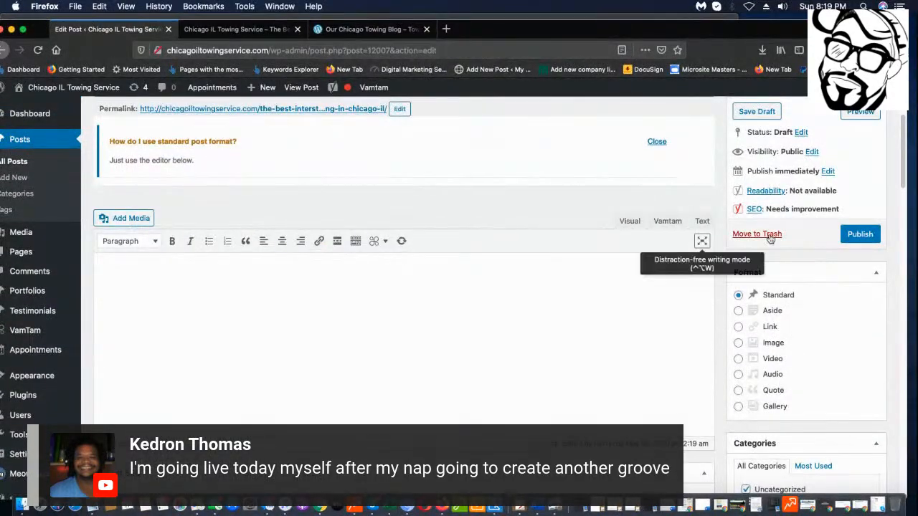
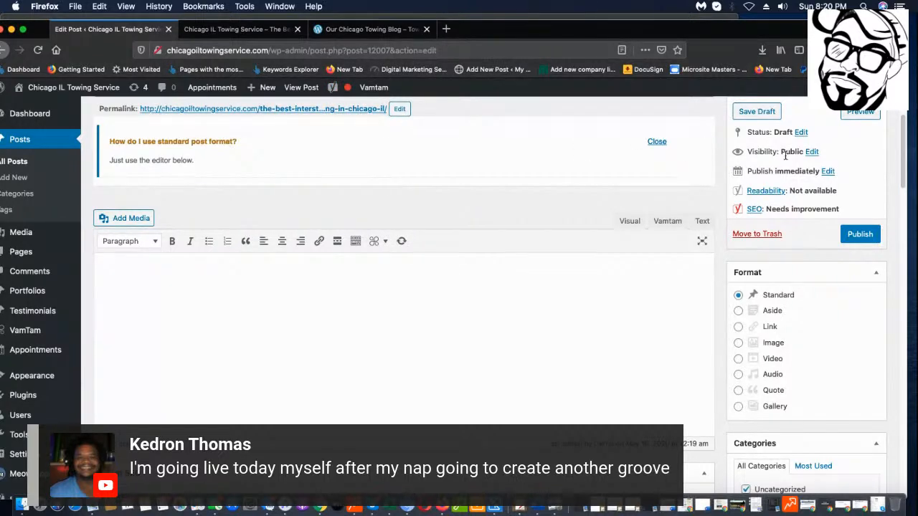
# Load the NearSay site (nearsay.com) in Firefox's second tab.
pyautogui.click(244, 33)
pyautogui.click(377, 52)
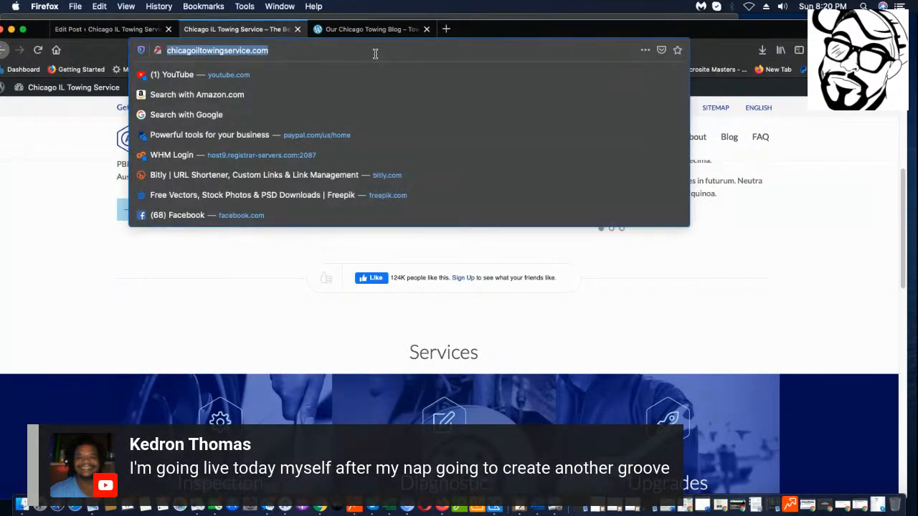
pyautogui.write('nearsay.com/')
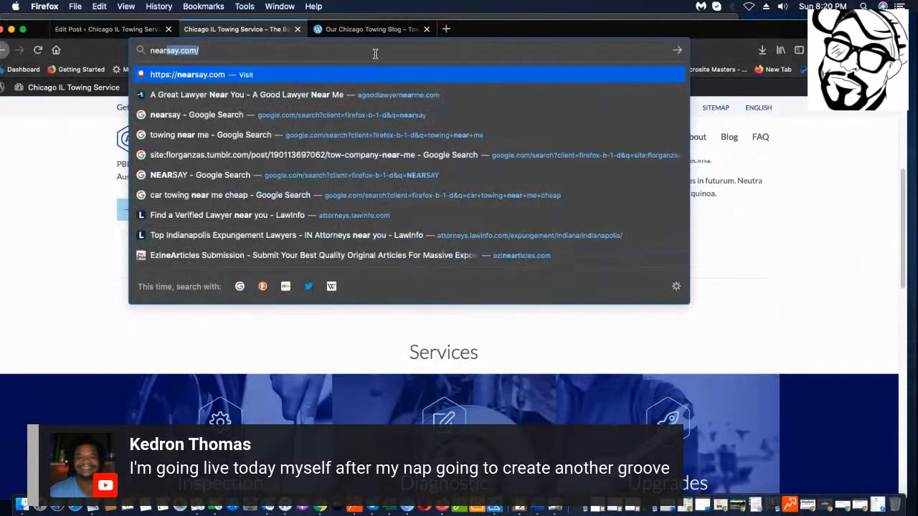
pyautogui.press('Return')
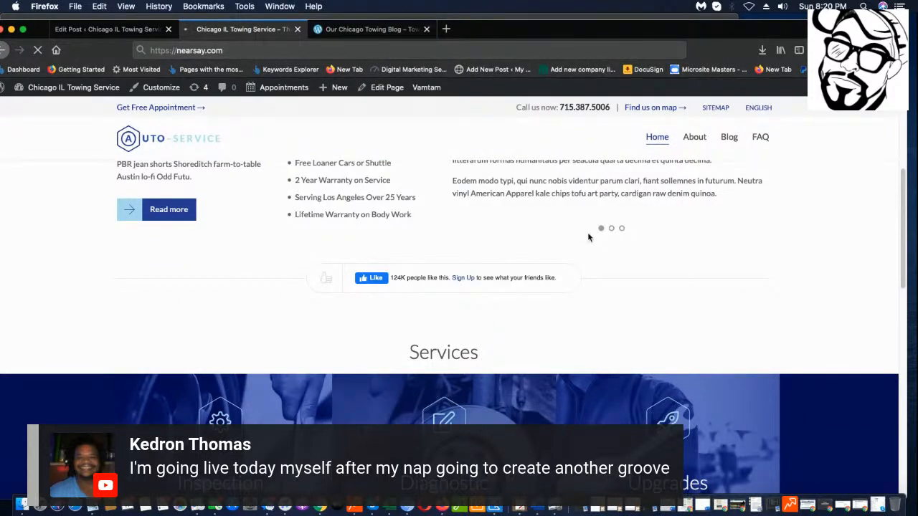
pyautogui.scroll(5, 477, 199)
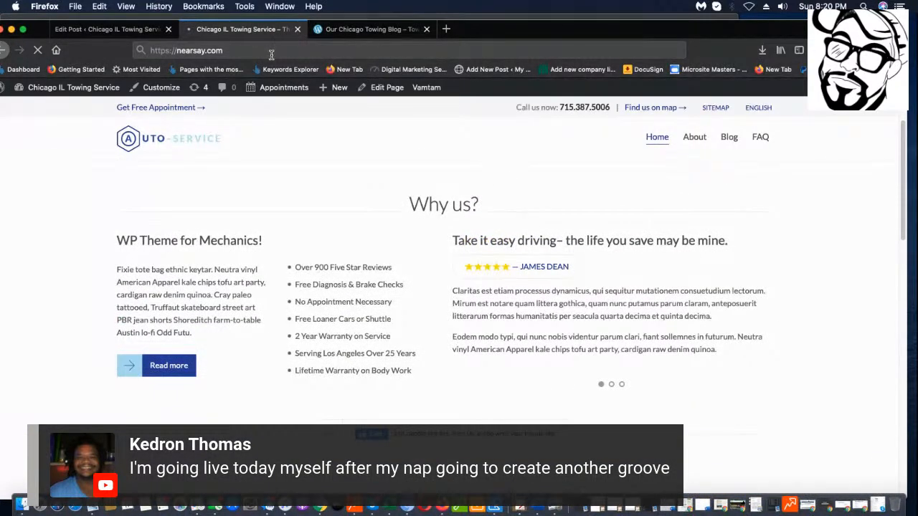
pyautogui.click(271, 52)
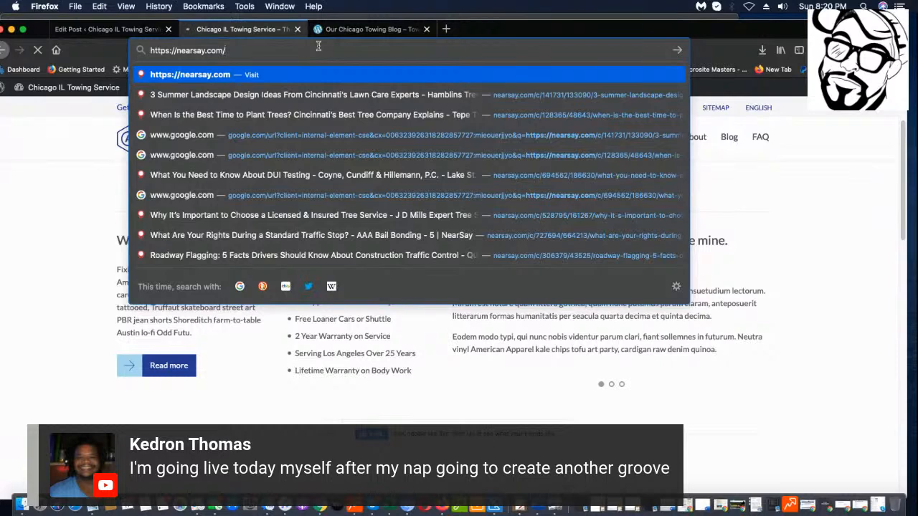
pyautogui.press('Return')
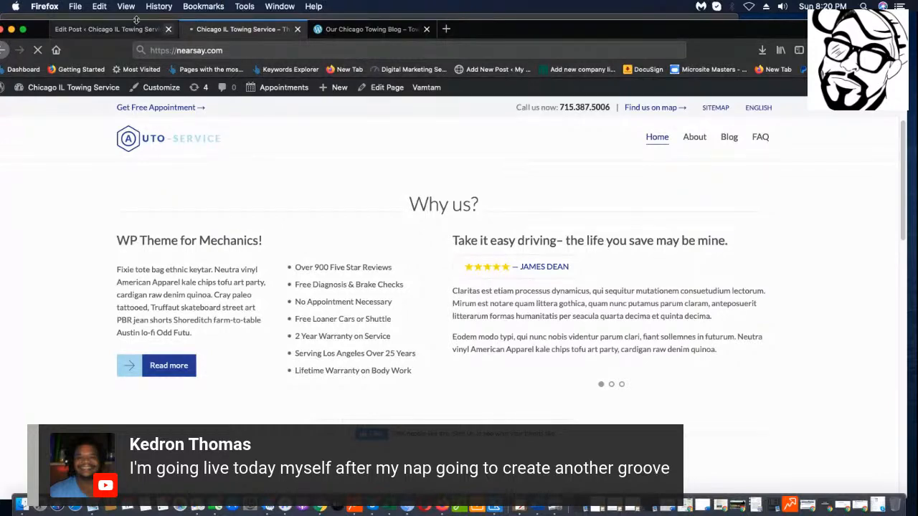
# Copy the NearSay web address, then check the Our Chicago Towing Blog tab.
pyautogui.click(243, 47)
pyautogui.press('super+a')
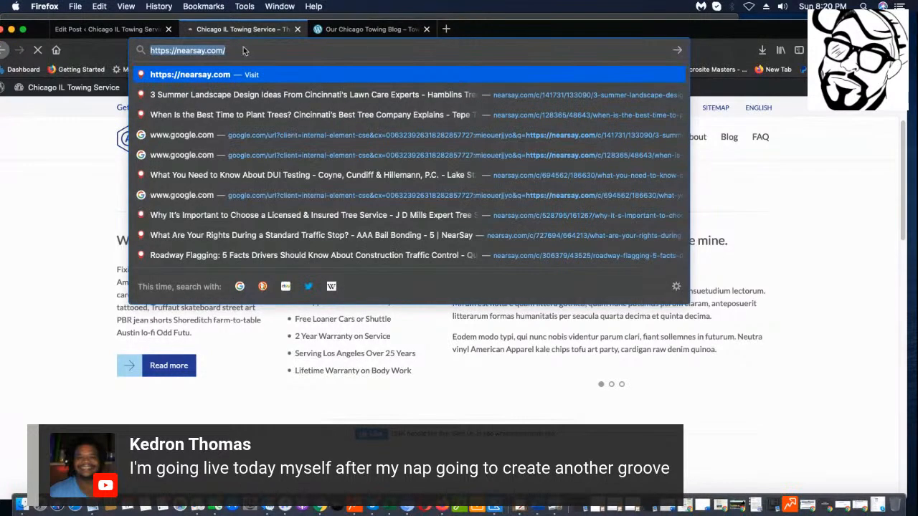
pyautogui.rightClick(244, 48)
pyautogui.click(283, 77)
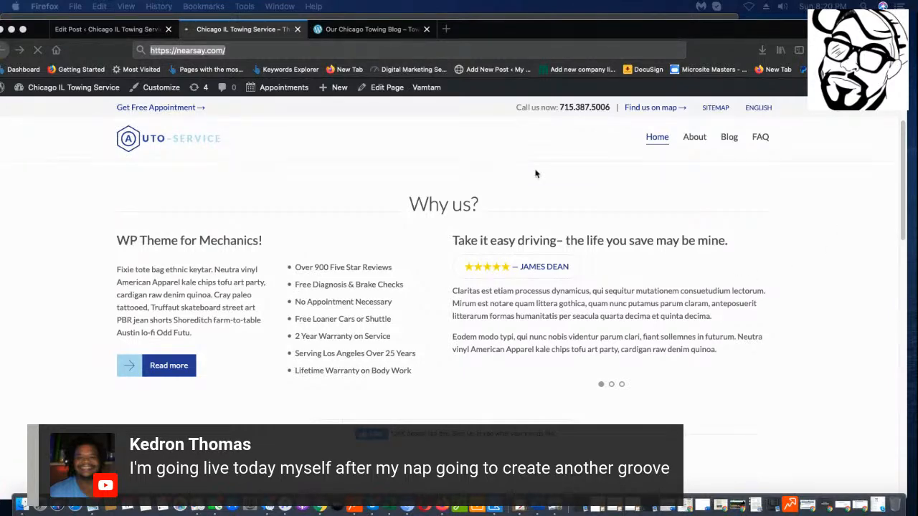
pyautogui.click(381, 36)
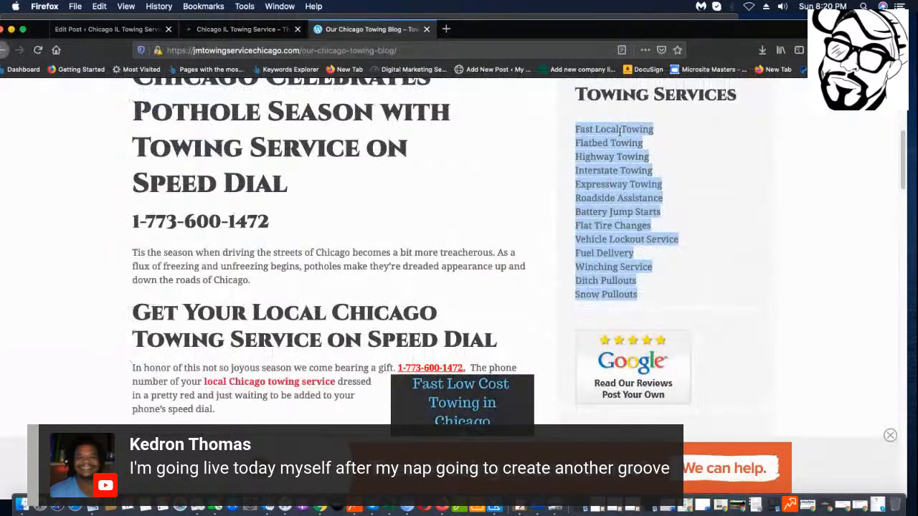
pyautogui.moveTo(602, 164); pyautogui.dragTo(584, 165)
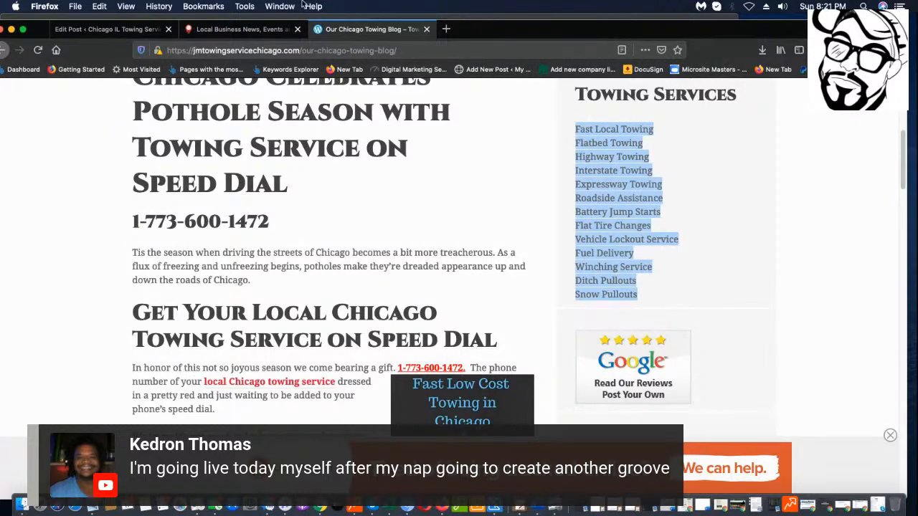
pyautogui.click(236, 28)
# Search the NearSay site for 'auto' and browse the results.
pyautogui.click(648, 114)
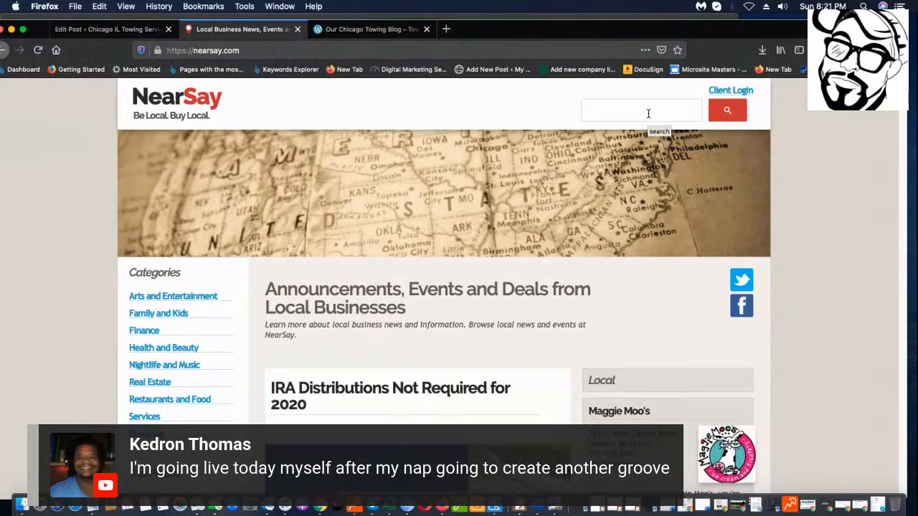
pyautogui.write('auto')
pyautogui.press('Return')
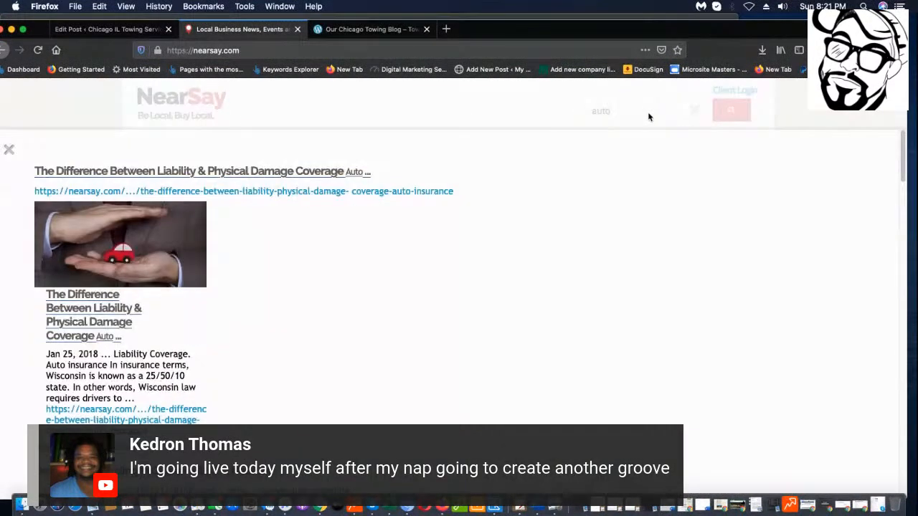
pyautogui.scroll(-5, 690, 308)
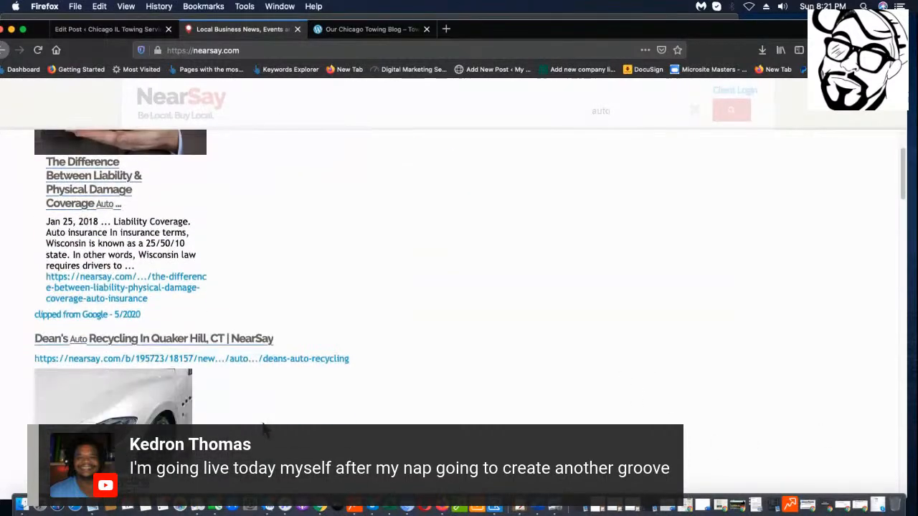
pyautogui.scroll(-7, 559, 344)
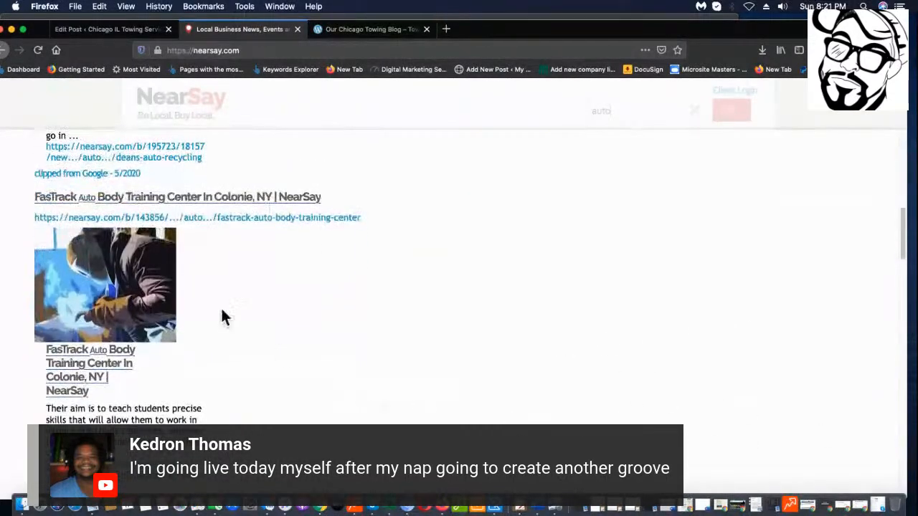
pyautogui.scroll(-5, 330, 222)
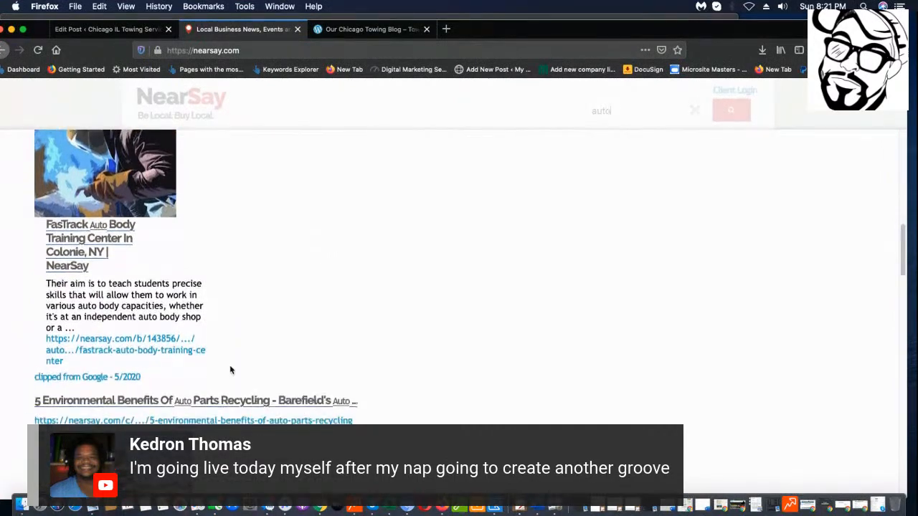
pyautogui.scroll(-8, 351, 287)
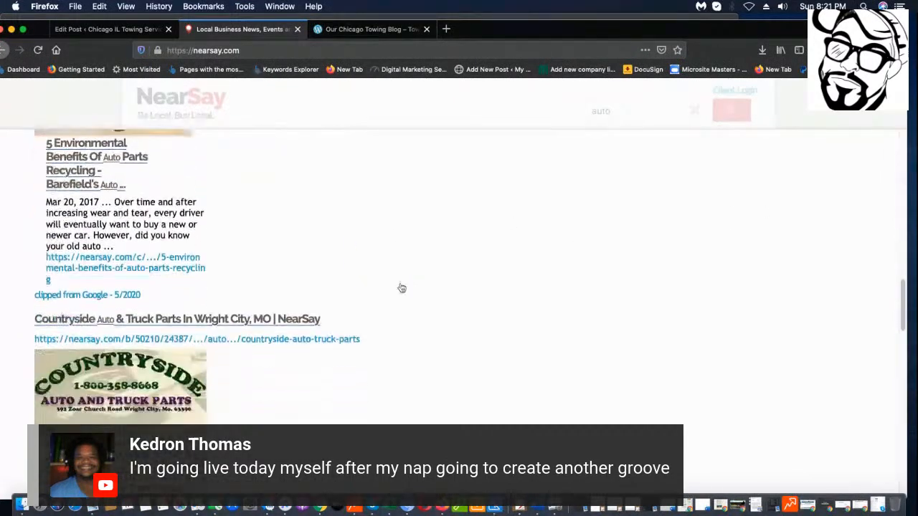
pyautogui.scroll(-6, 350, 307)
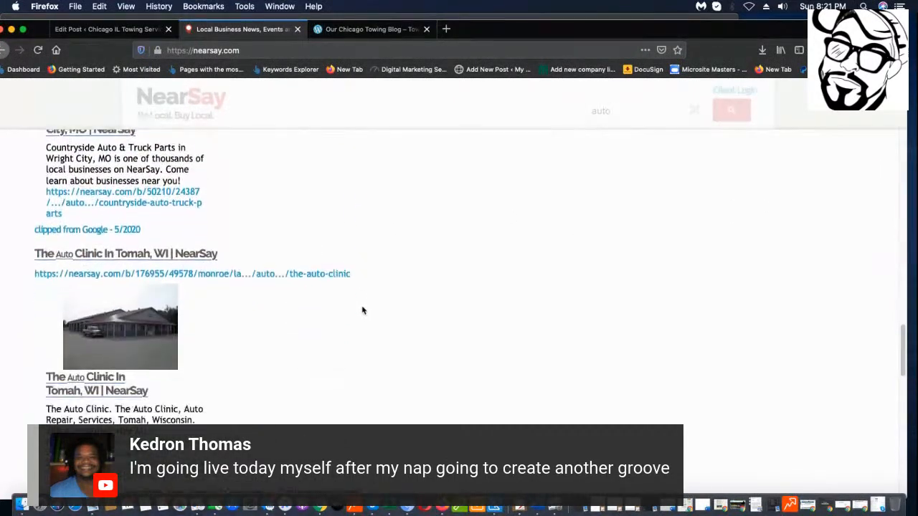
pyautogui.scroll(-2, 318, 337)
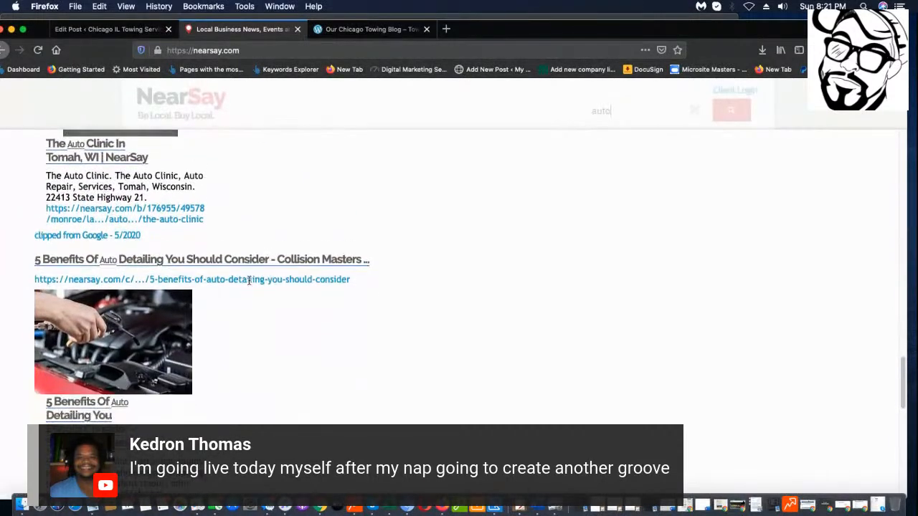
pyautogui.scroll(-3, 344, 337)
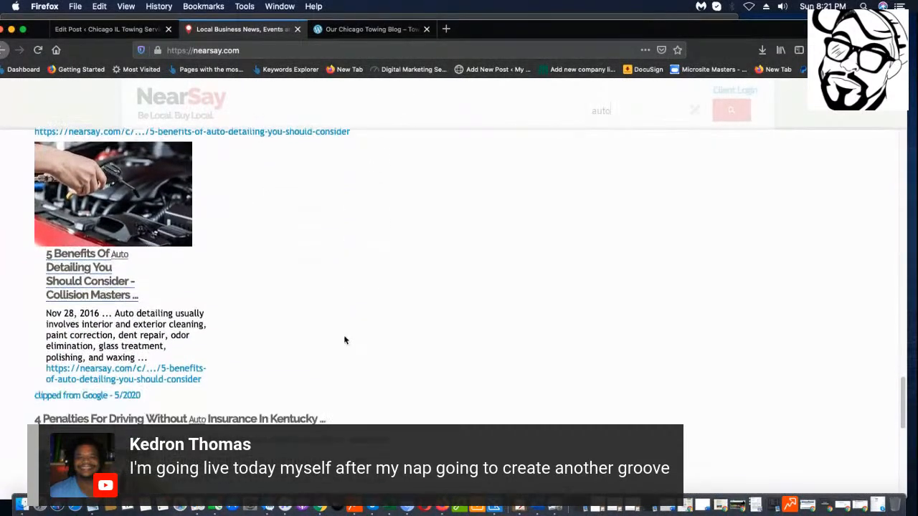
pyautogui.scroll(-2, 373, 406)
pyautogui.scroll(-8, 358, 407)
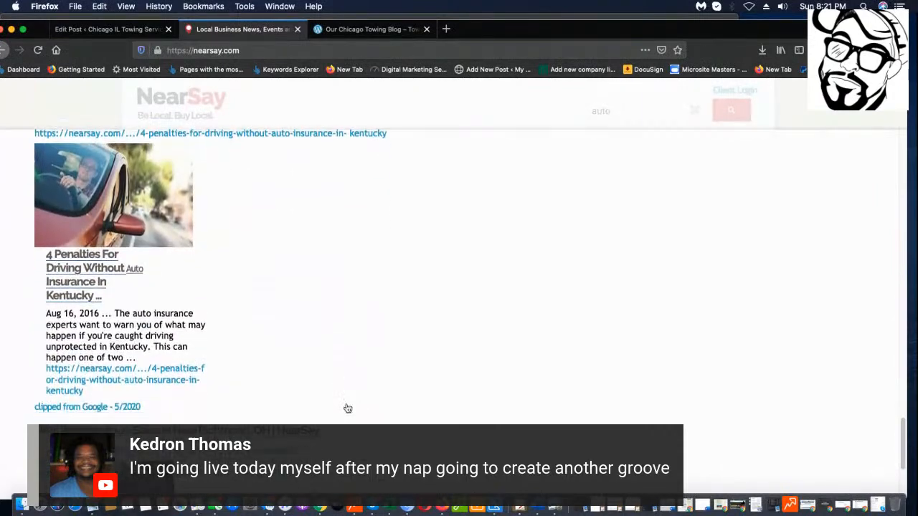
pyautogui.scroll(-2, 195, 372)
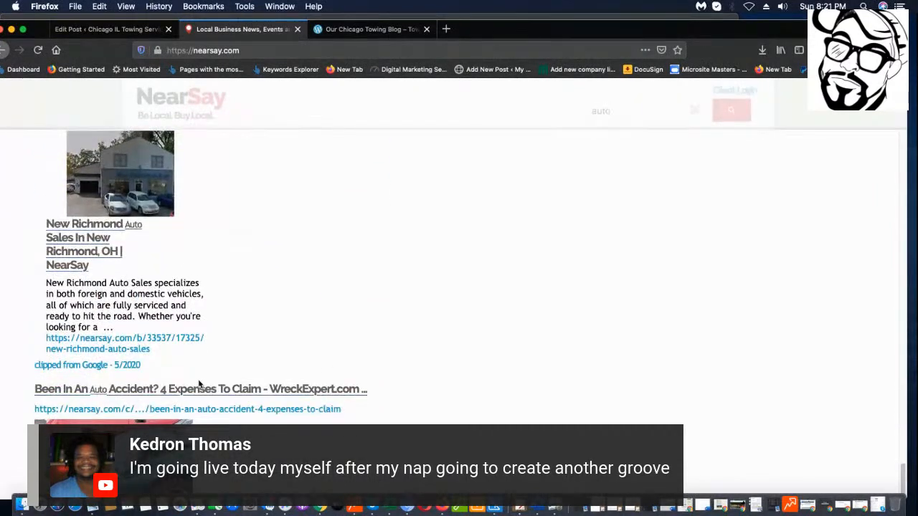
pyautogui.scroll(-5, 199, 385)
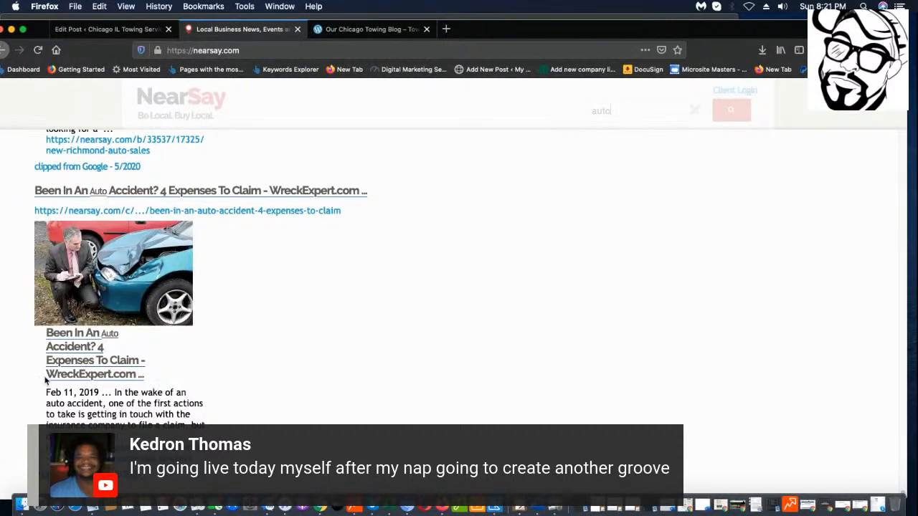
# Open 'Been in an Auto Accident? 4 Expenses to Claim' in a new tab and skim it.
pyautogui.click(82, 365)
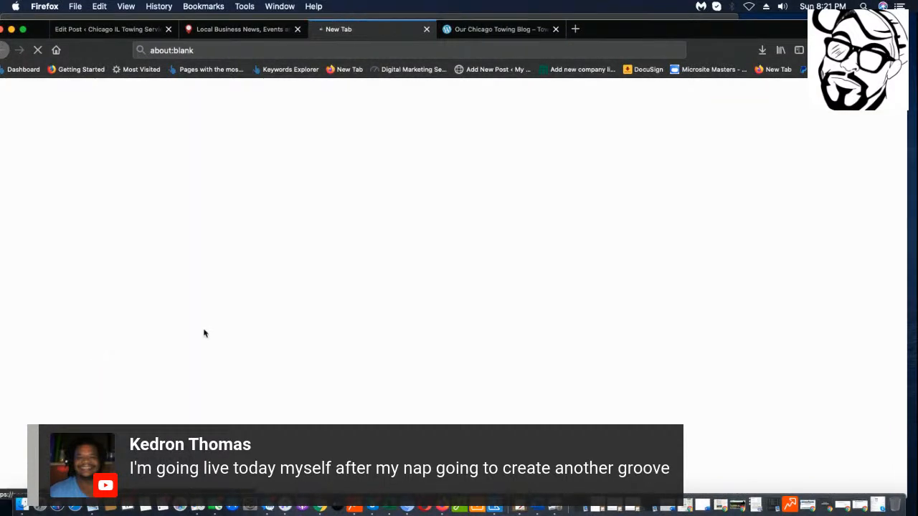
pyautogui.scroll(-5, 490, 207)
pyautogui.scroll(-8, 491, 207)
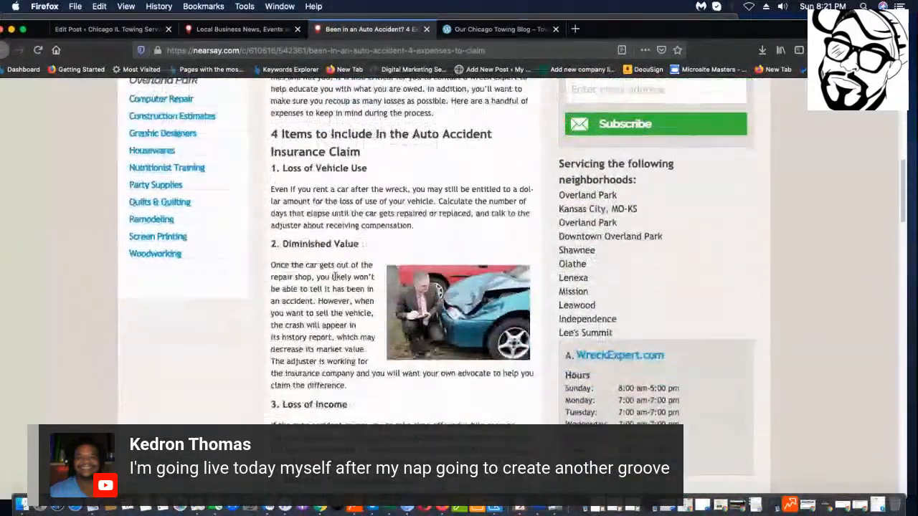
pyautogui.scroll(-4, 332, 276)
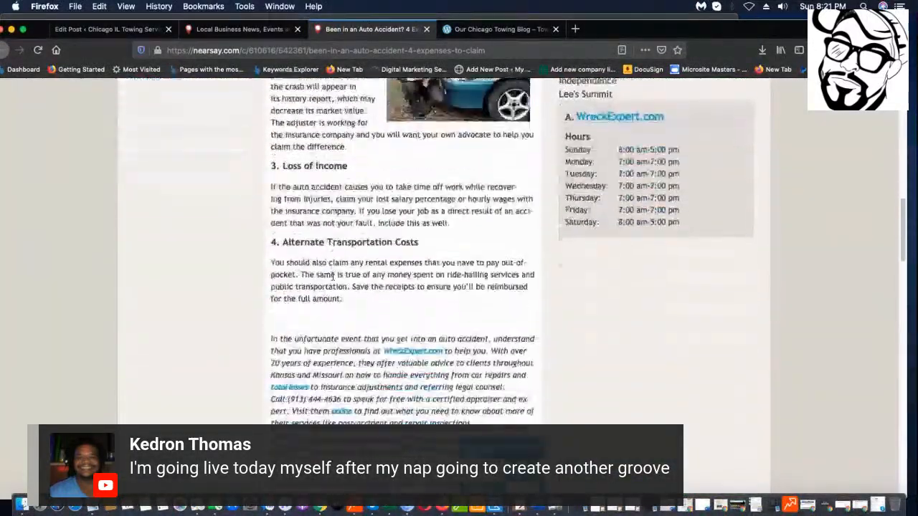
pyautogui.scroll(4, 332, 275)
pyautogui.scroll(7, 332, 276)
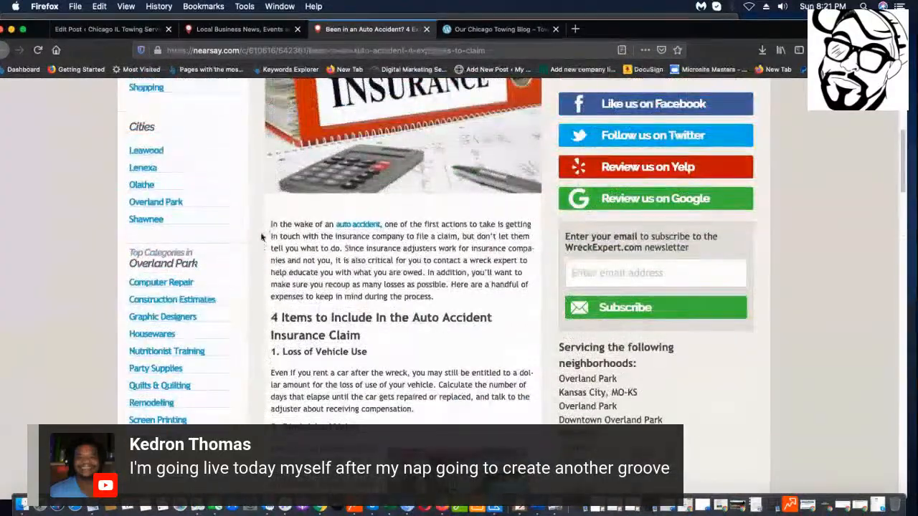
pyautogui.moveTo(272, 224); pyautogui.dragTo(431, 430)
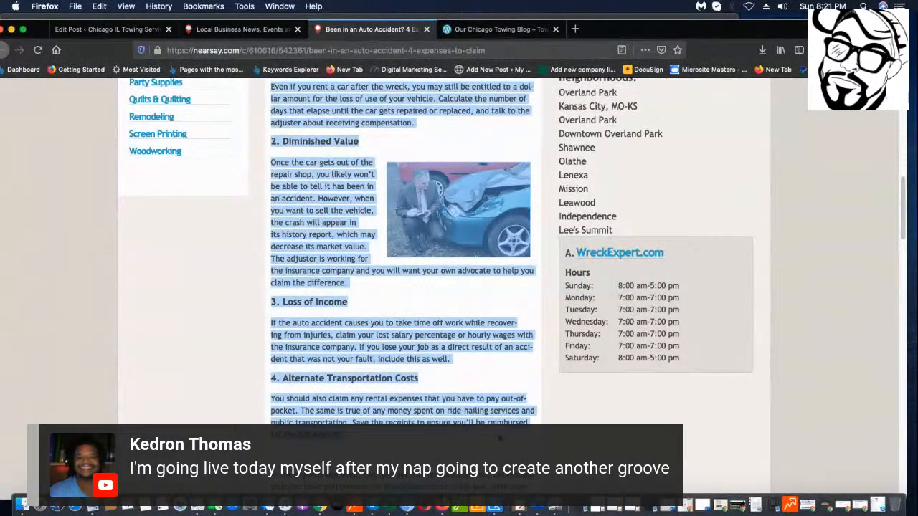
pyautogui.click(477, 372)
pyautogui.scroll(15, 477, 373)
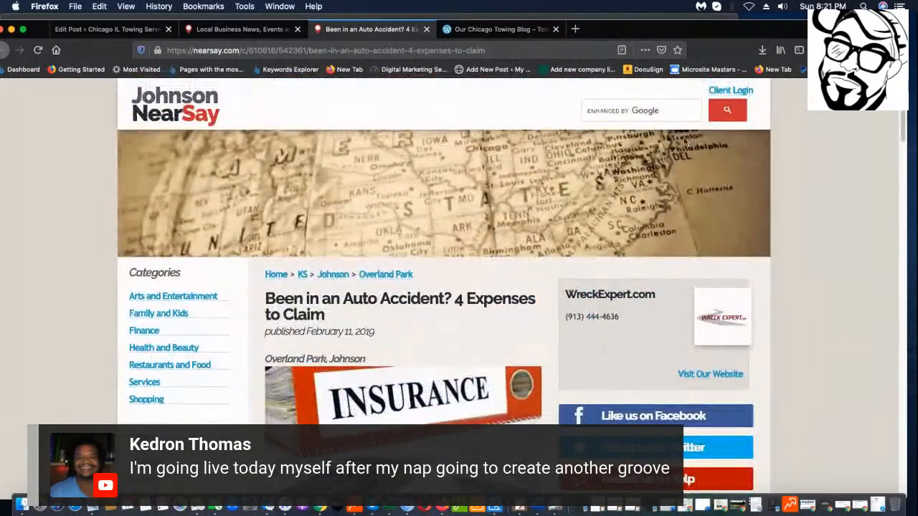
pyautogui.click(647, 113)
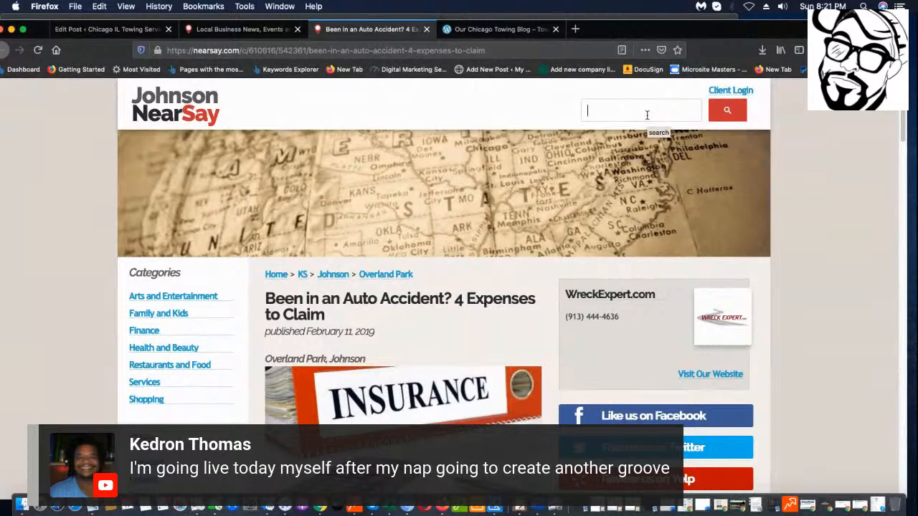
# Search NearSay for 'flat t' and open the '5 Signs You're About to Get a Flat Tire' article.
pyautogui.write('flat tire')
pyautogui.press('Return')
pyautogui.scroll(-3, 175, 280)
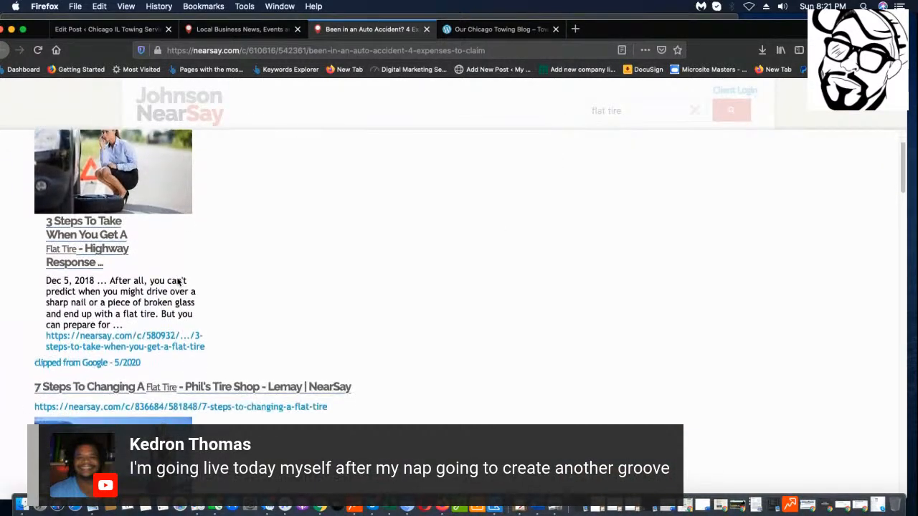
pyautogui.scroll(-10, 182, 272)
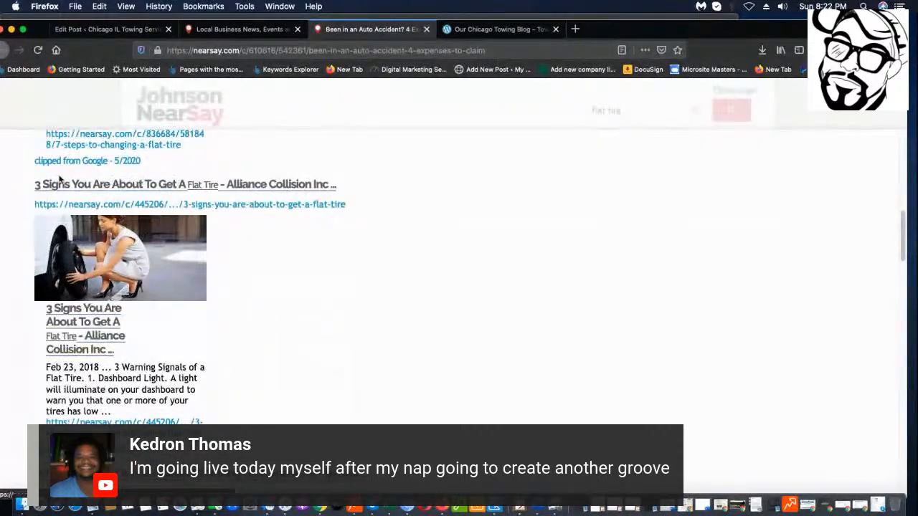
pyautogui.scroll(-7, 254, 254)
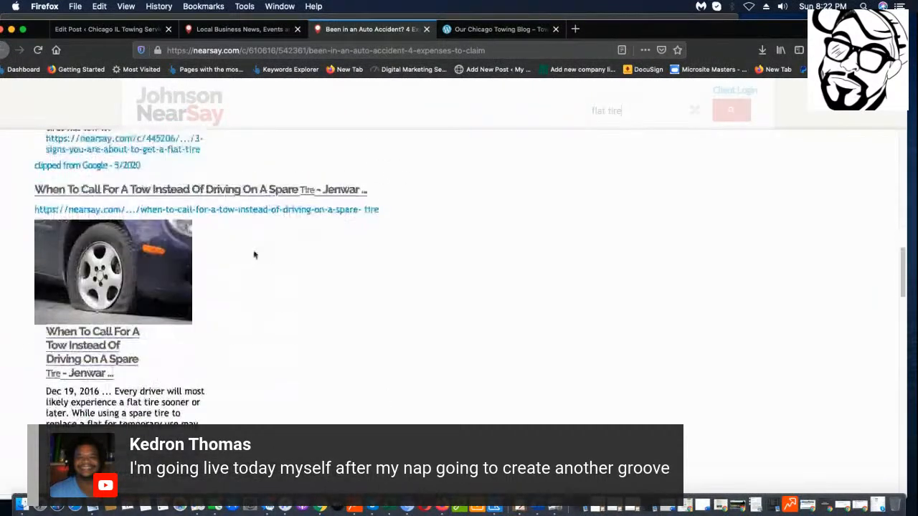
pyautogui.scroll(-1, 101, 357)
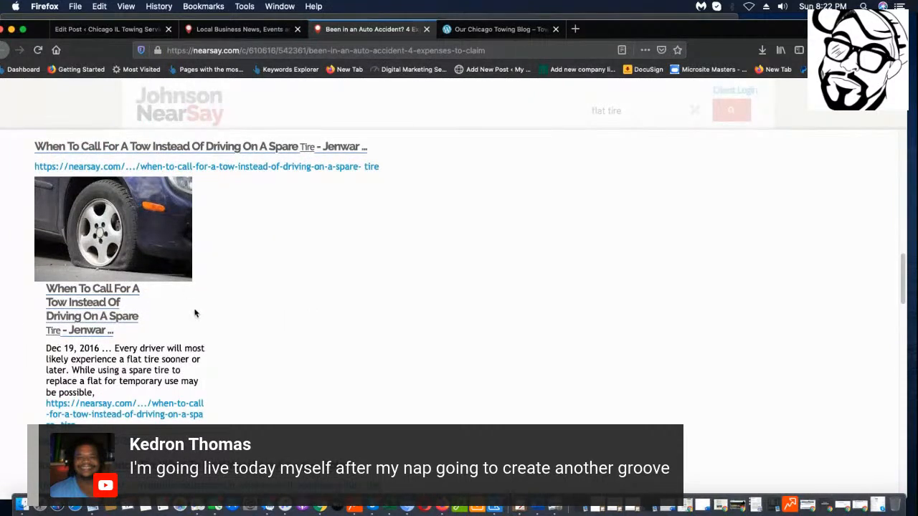
pyautogui.scroll(-6, 194, 314)
pyautogui.scroll(-8, 372, 255)
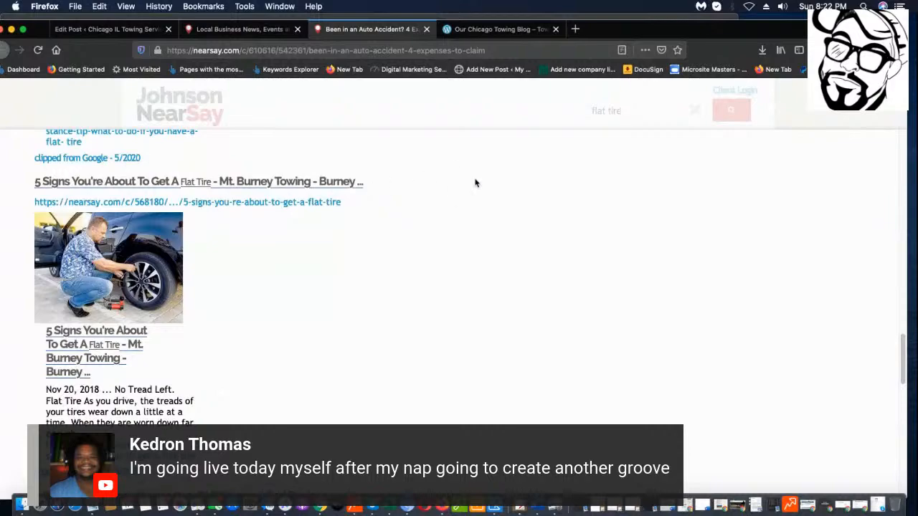
pyautogui.scroll(-20, 344, 237)
pyautogui.scroll(-20, 265, 325)
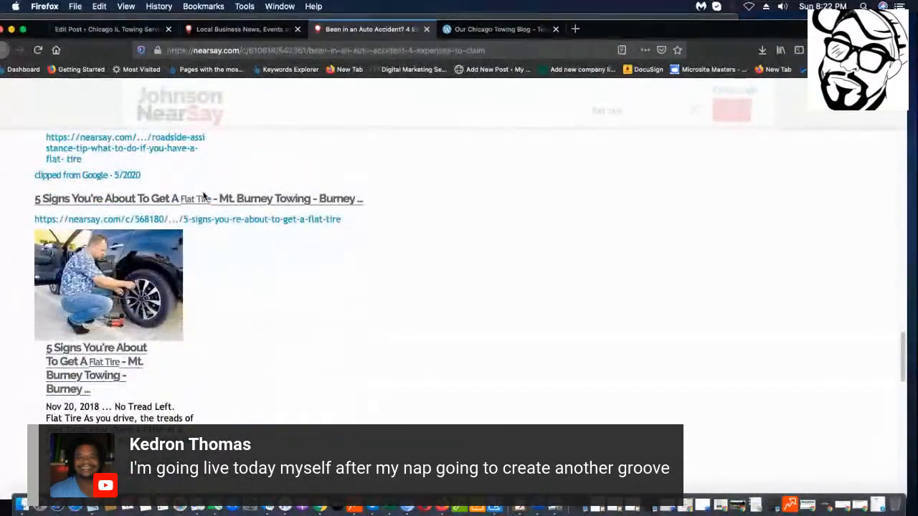
pyautogui.click(204, 198)
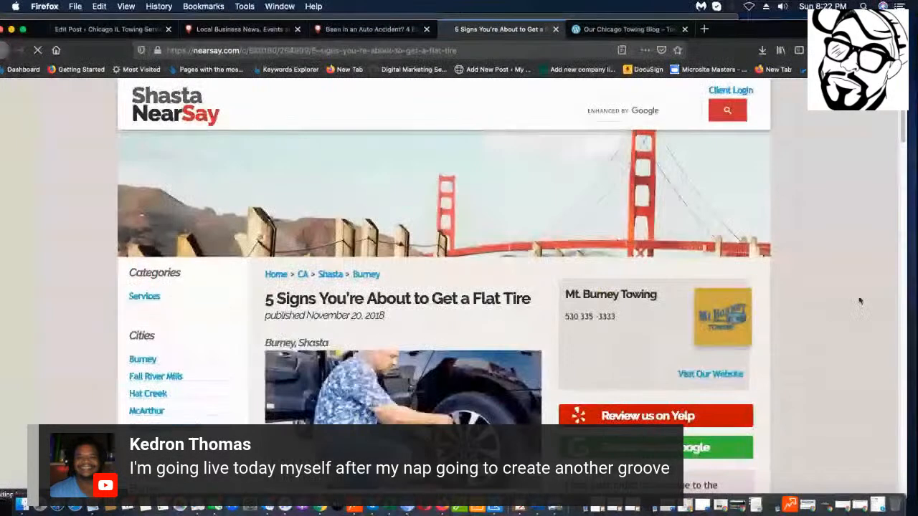
# Copy the article text from the intro through the signs and return to the WordPress editor.
pyautogui.scroll(-5, 444, 286)
pyautogui.scroll(-8, 401, 287)
pyautogui.scroll(3, 402, 251)
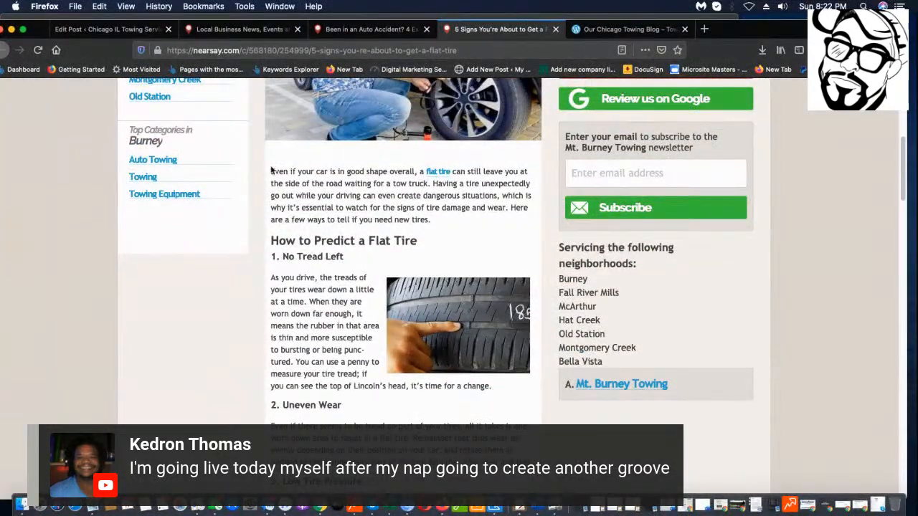
pyautogui.moveTo(280, 178); pyautogui.dragTo(447, 356)
pyautogui.rightClick(386, 300)
pyautogui.click(412, 313)
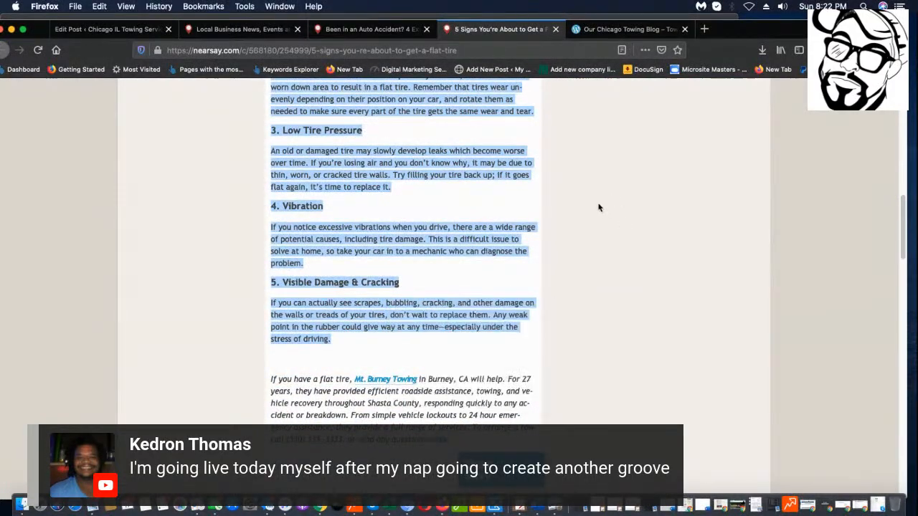
pyautogui.click(382, 23)
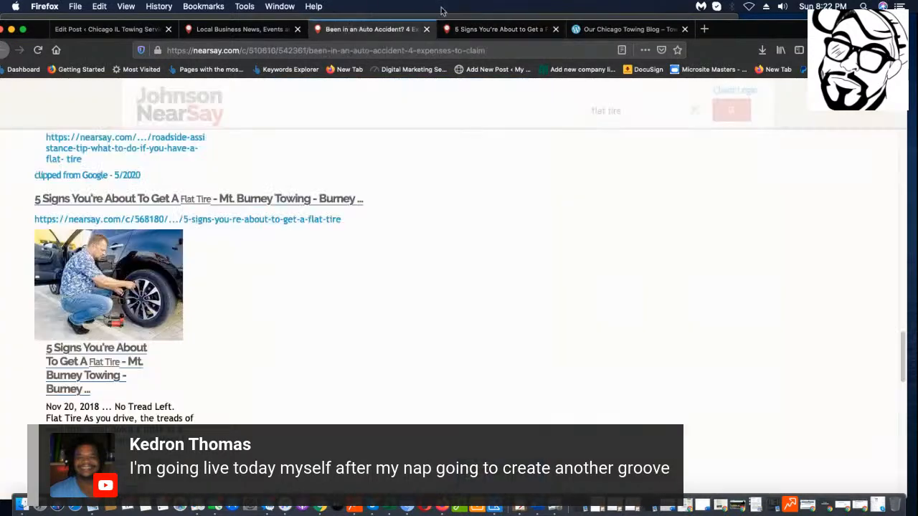
pyautogui.click(89, 30)
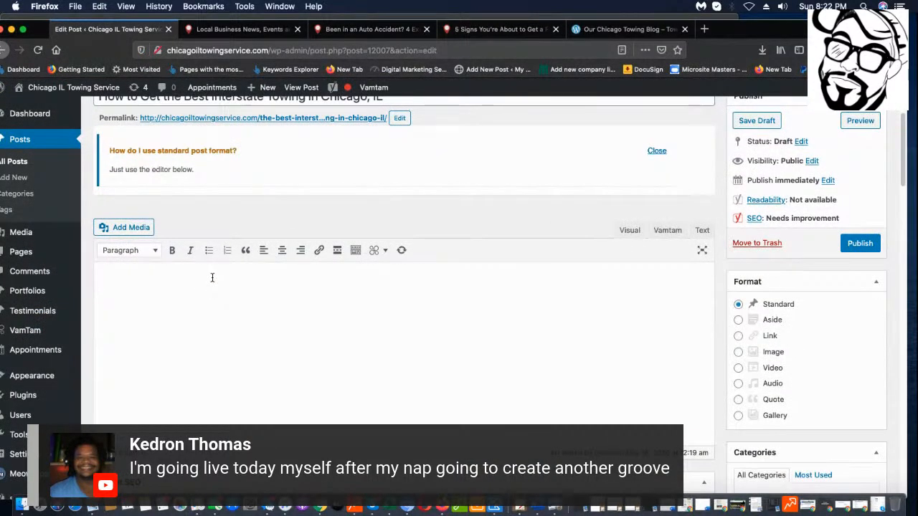
pyautogui.press('super+v')
pyautogui.scroll(8, 236, 289)
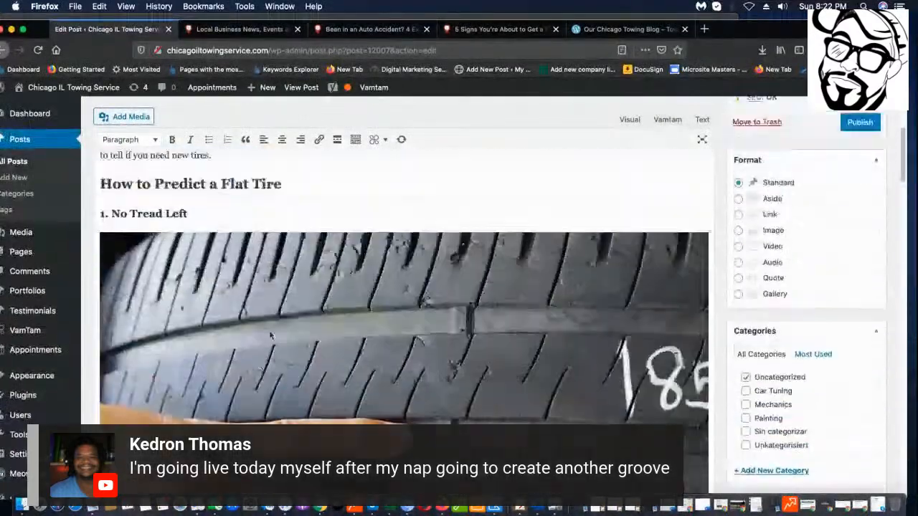
pyautogui.click(290, 343)
pyautogui.press('BackSpace')
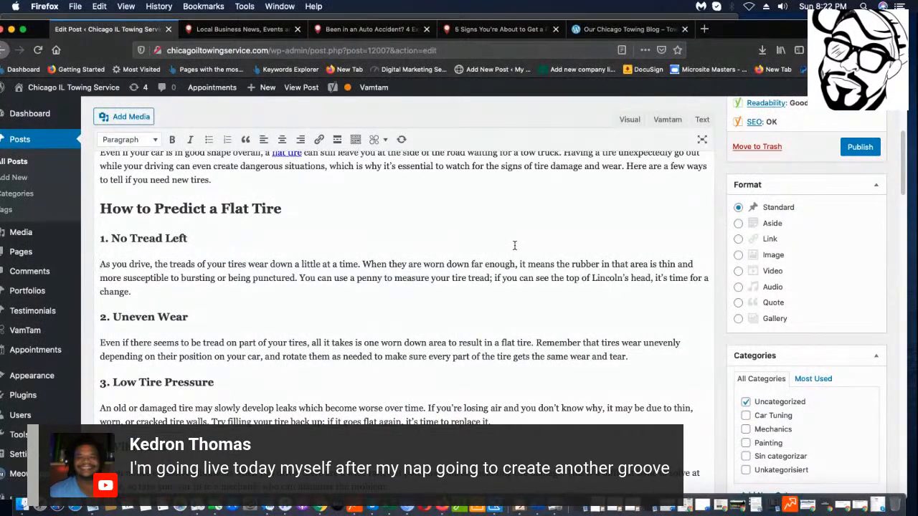
pyautogui.scroll(-1, 251, 236)
pyautogui.moveTo(357, 201); pyautogui.dragTo(85, 203)
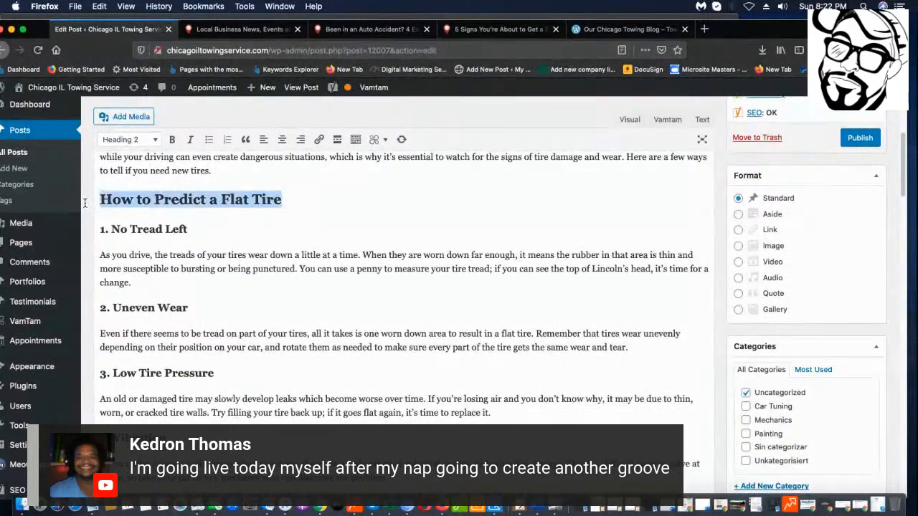
pyautogui.scroll(4, 641, 270)
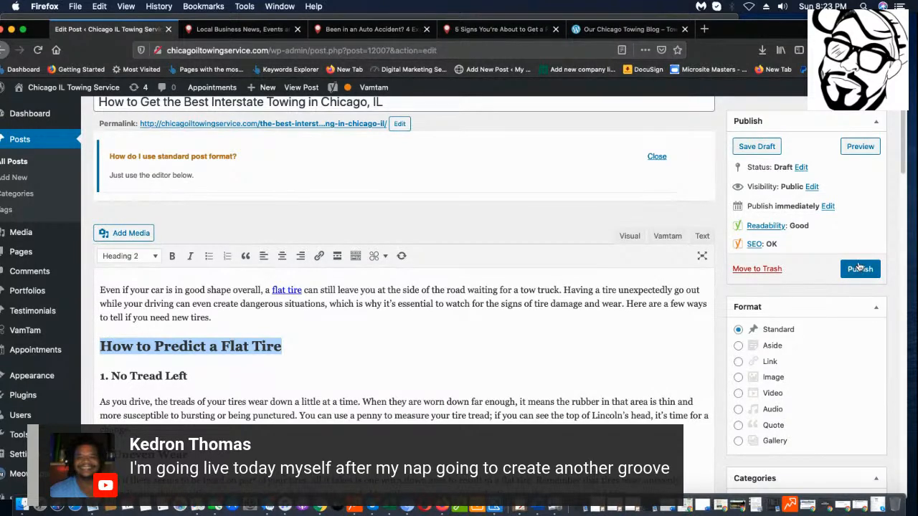
pyautogui.scroll(-1, 839, 229)
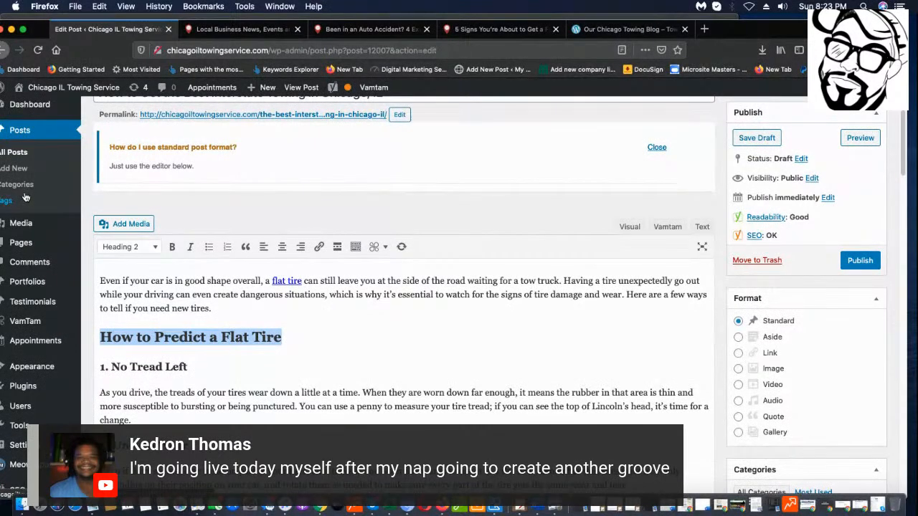
pyautogui.moveTo(52, 346)
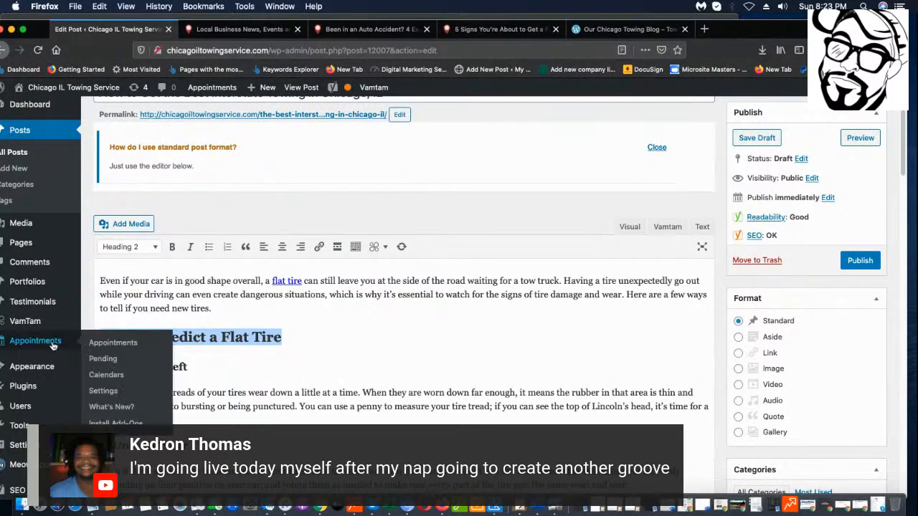
pyautogui.scroll(1, 456, 229)
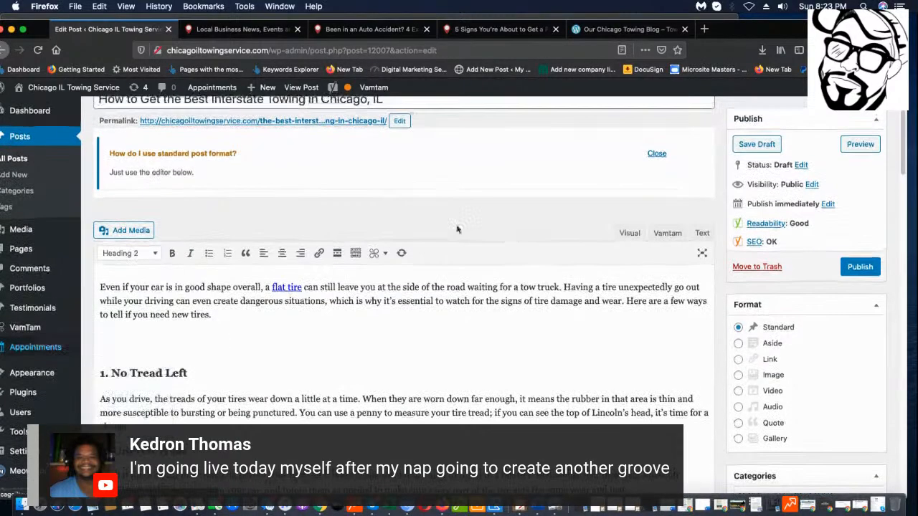
pyautogui.scroll(-1, 457, 230)
pyautogui.scroll(5, 301, 322)
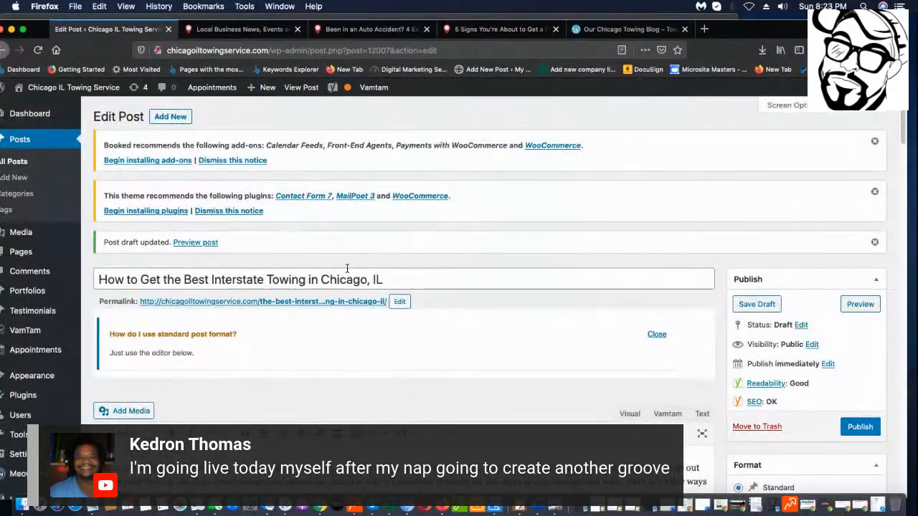
pyautogui.scroll(-5, 347, 266)
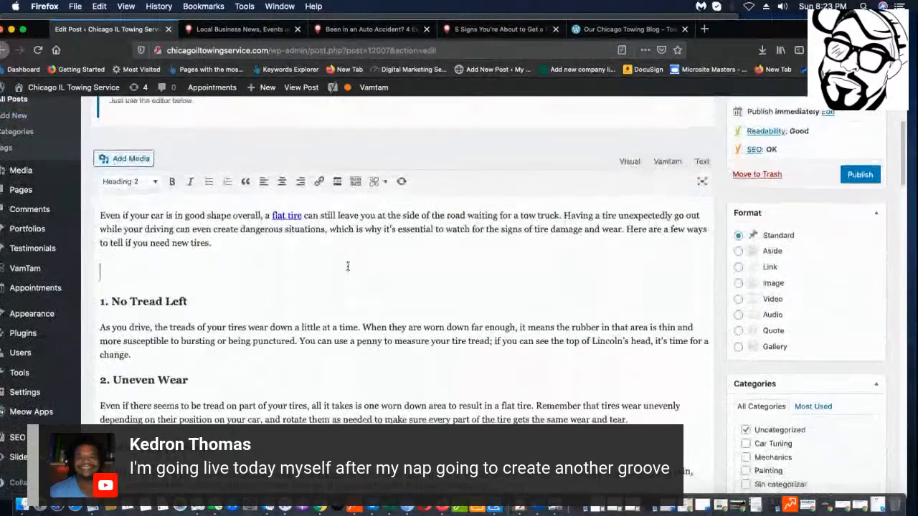
pyautogui.press('super+z')
pyautogui.press('super+z')
pyautogui.press('super+z')
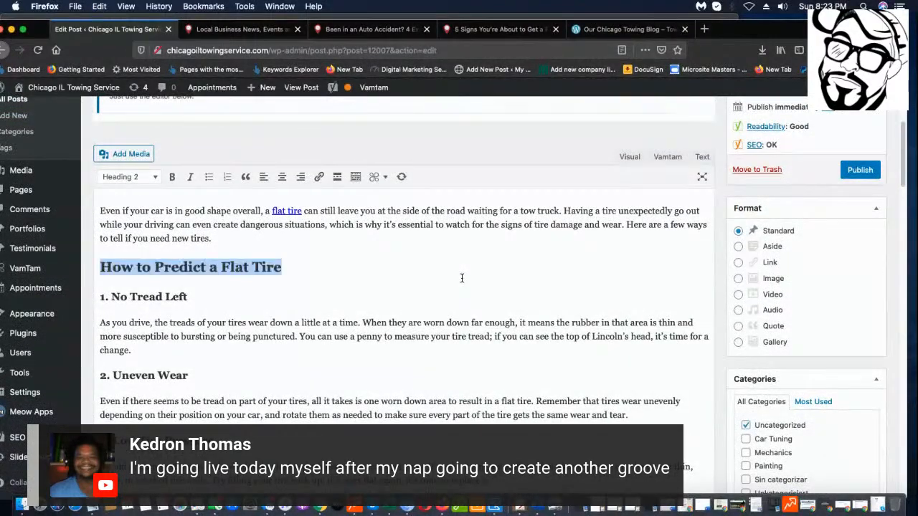
pyautogui.scroll(5, 364, 135)
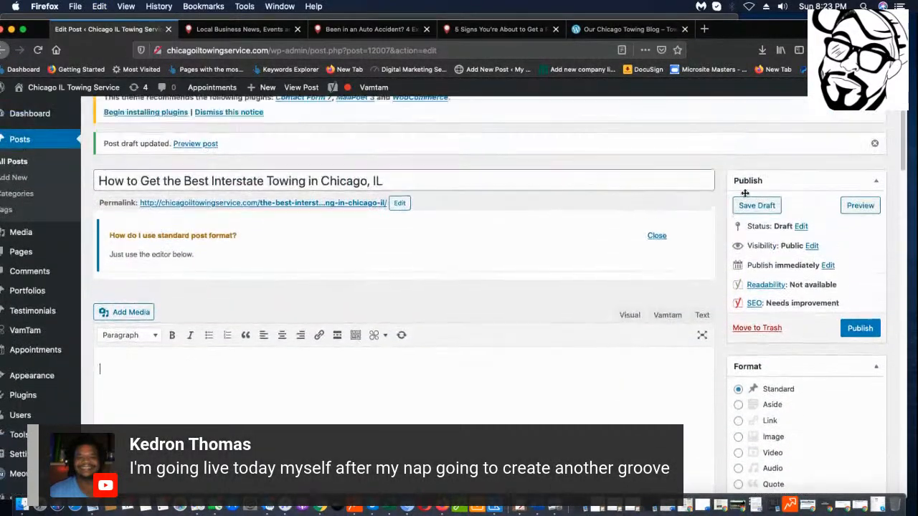
# Save the current post as a draft and start a new post.
pyautogui.click(756, 304)
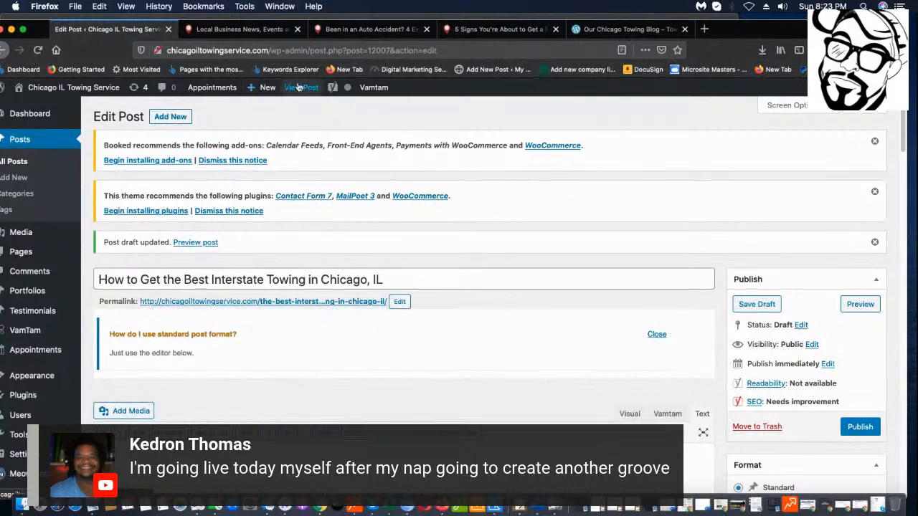
pyautogui.moveTo(266, 92)
pyautogui.click(260, 109)
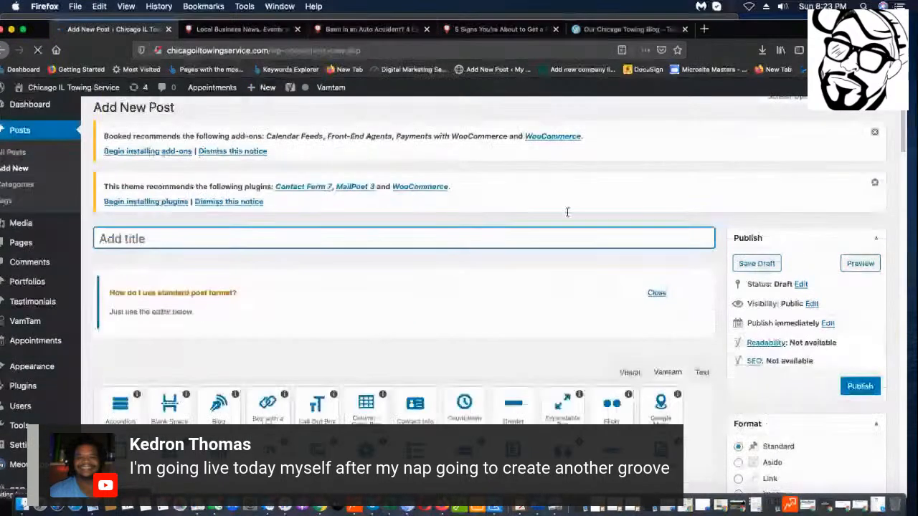
pyautogui.scroll(-5, 272, 274)
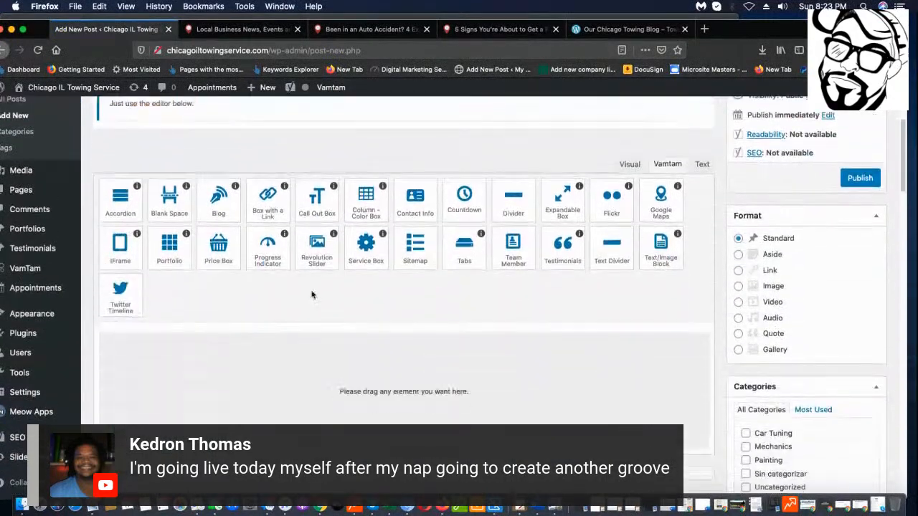
pyautogui.scroll(4, 642, 290)
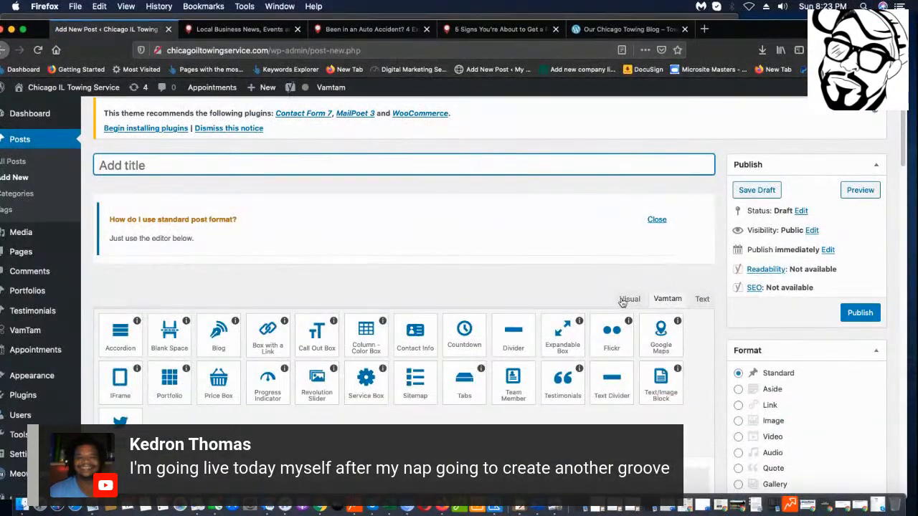
# Paste the copied flat-tire article into the new post's Visual editor.
pyautogui.click(622, 302)
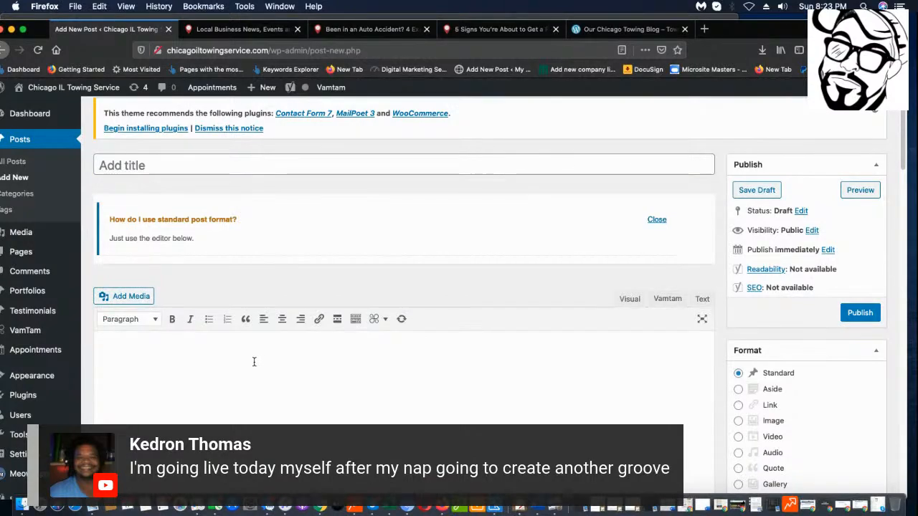
pyautogui.hotkey('ctrl', 'v')
pyautogui.scroll(8, 91, 120)
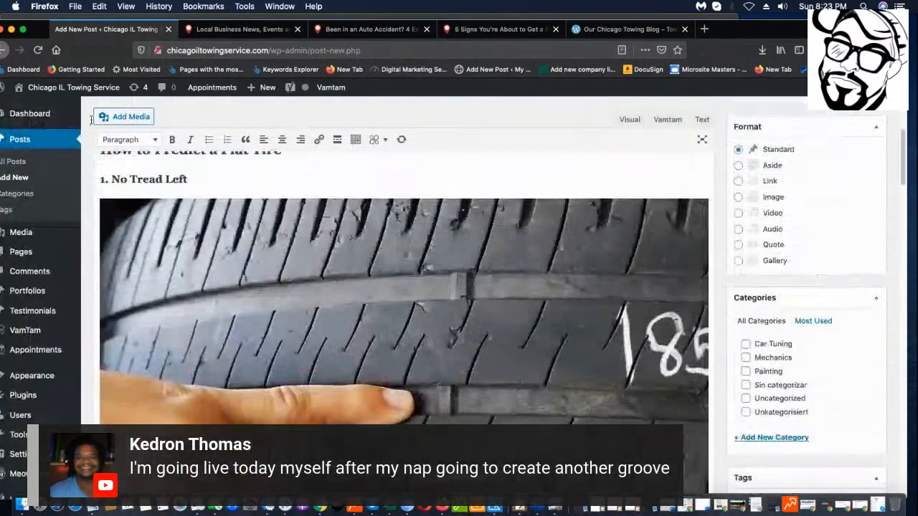
pyautogui.scroll(-5, 91, 120)
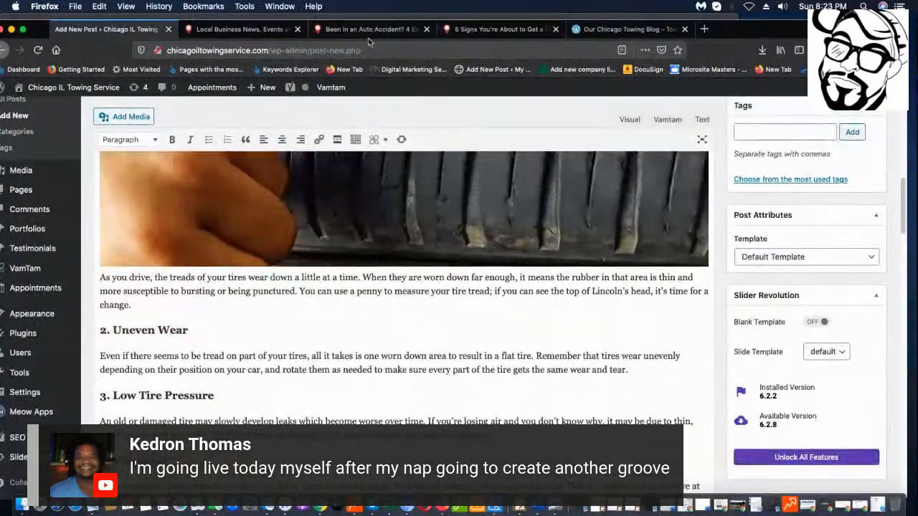
pyautogui.click(506, 32)
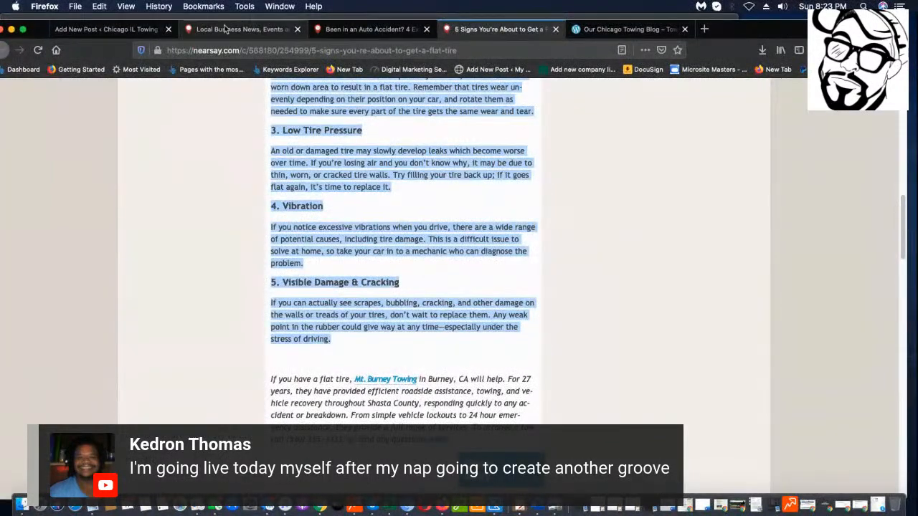
pyautogui.click(106, 30)
pyautogui.scroll(10, 243, 243)
pyautogui.click(236, 253)
# Enter 'Three Signs You Are Going to Get a Flat Tire' in the title field, replacing a stray 'Y'.
pyautogui.write('Y')
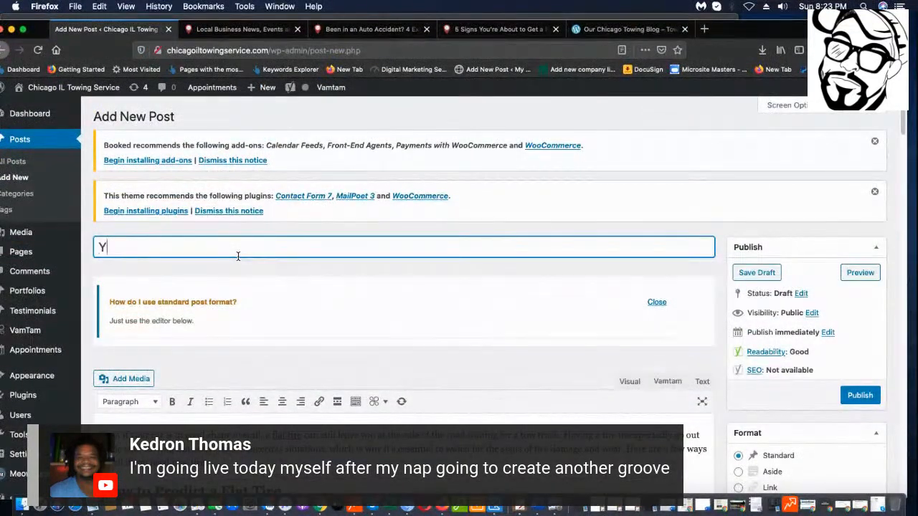
pyautogui.press('BackSpace')
pyautogui.press('BackSpace')
pyautogui.write('Three Signs You Are Going to Get')
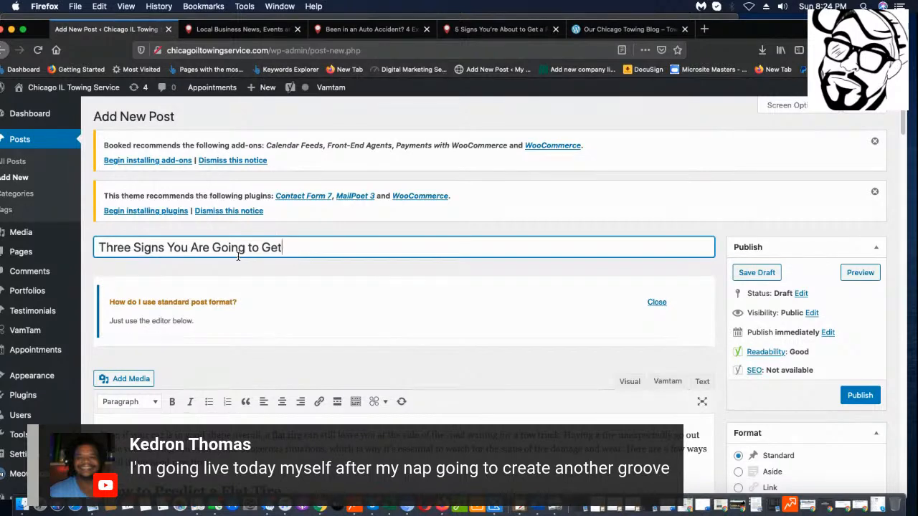
pyautogui.write('Flat Tie')
pyautogui.scroll(-2, 190, 301)
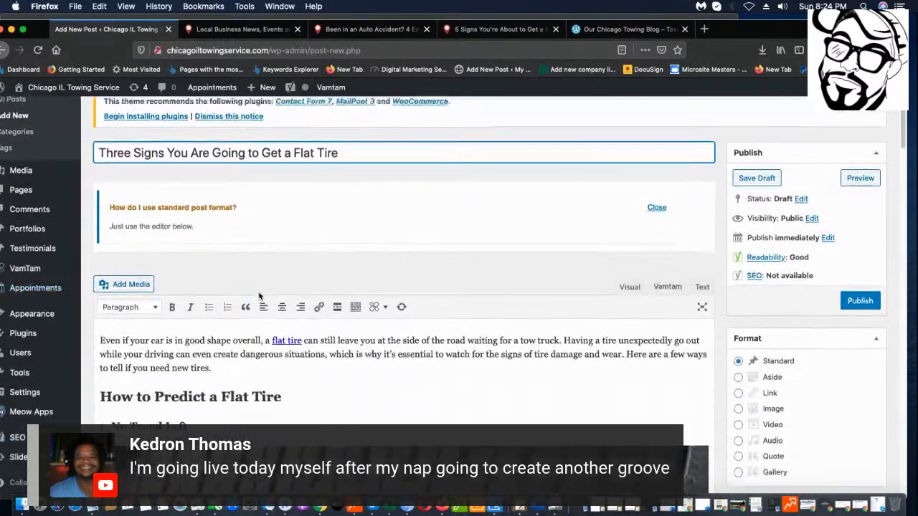
pyautogui.scroll(-1, 190, 301)
# Remove the link from 'flat tire' in the intro and delete the tire photo.
pyautogui.click(285, 325)
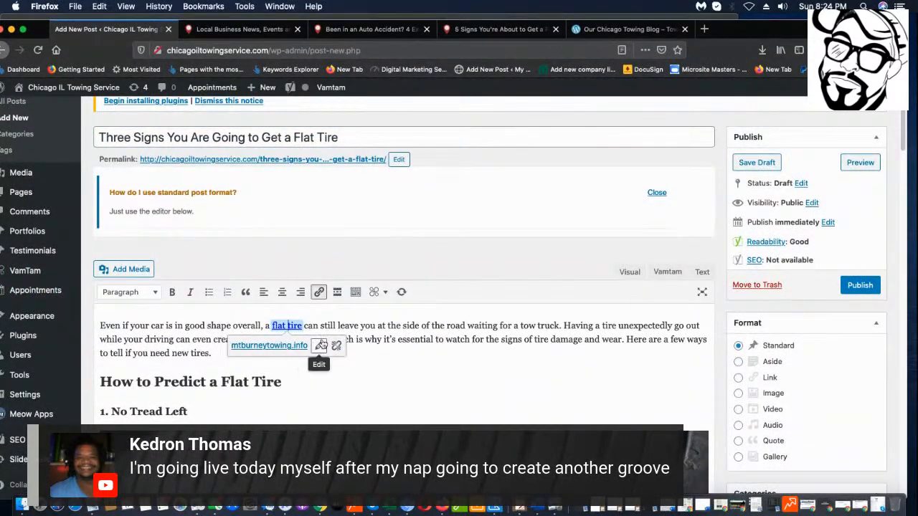
pyautogui.click(335, 345)
pyautogui.scroll(-5, 287, 362)
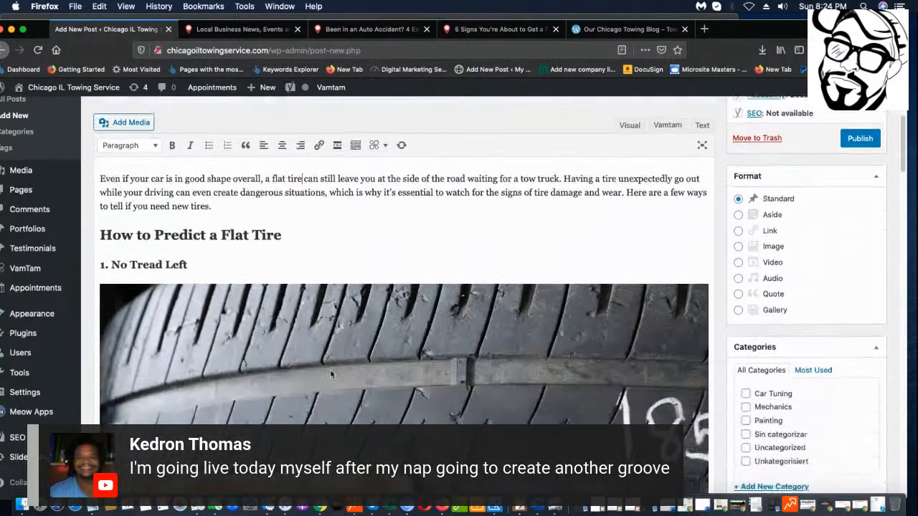
pyautogui.click(352, 341)
pyautogui.press('BackSpace')
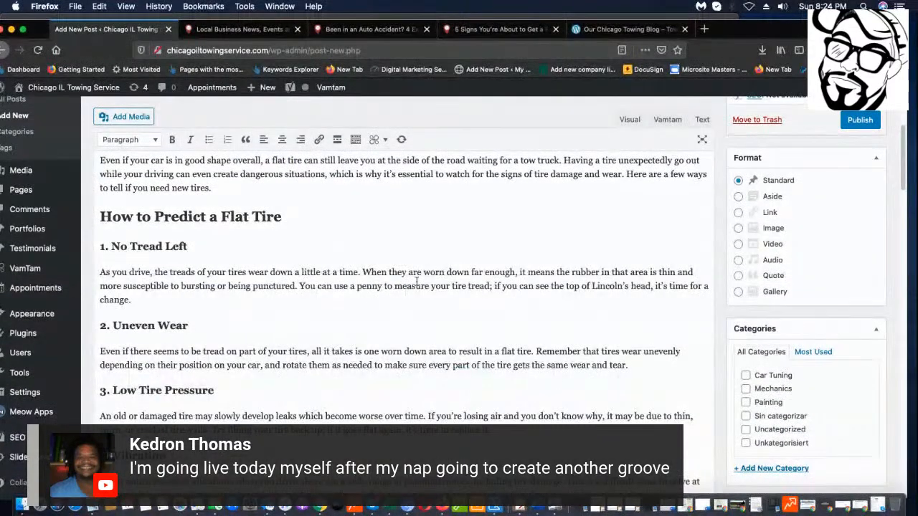
# Delete the 'How to Predict a Flat Tire' heading and the '1.' before 'No Tread Left'.
pyautogui.moveTo(296, 223); pyautogui.dragTo(96, 211)
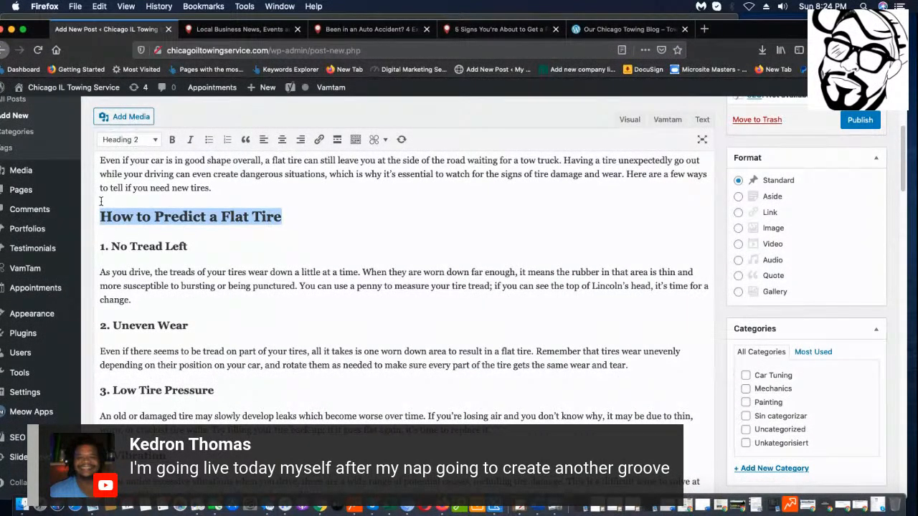
pyautogui.press('BackSpace')
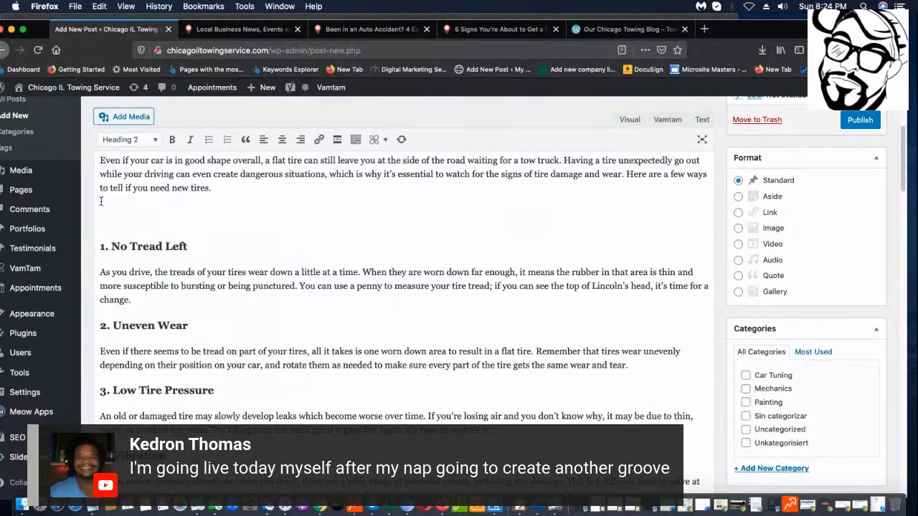
pyautogui.press('Delete')
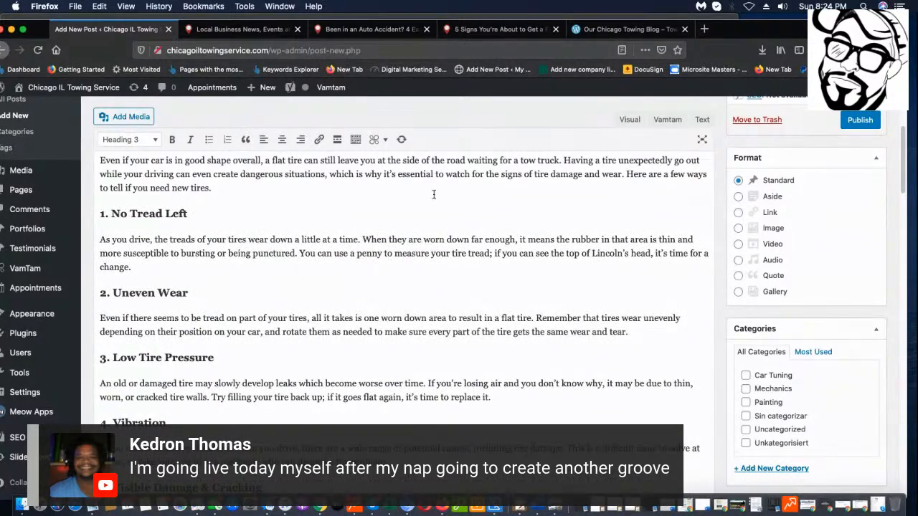
pyautogui.scroll(-3, 351, 307)
pyautogui.scroll(-4, 351, 308)
pyautogui.scroll(6, 437, 370)
pyautogui.scroll(-1, 439, 371)
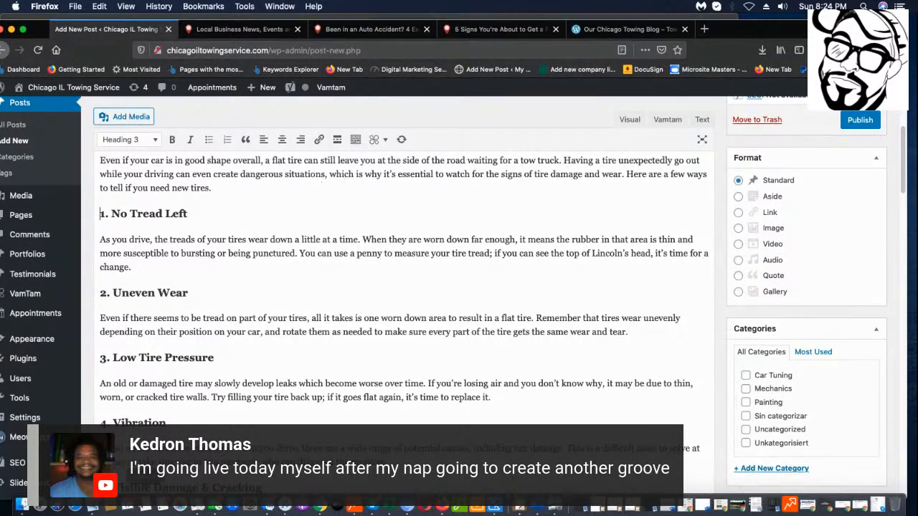
pyautogui.scroll(-5, 129, 327)
pyautogui.scroll(5, 129, 327)
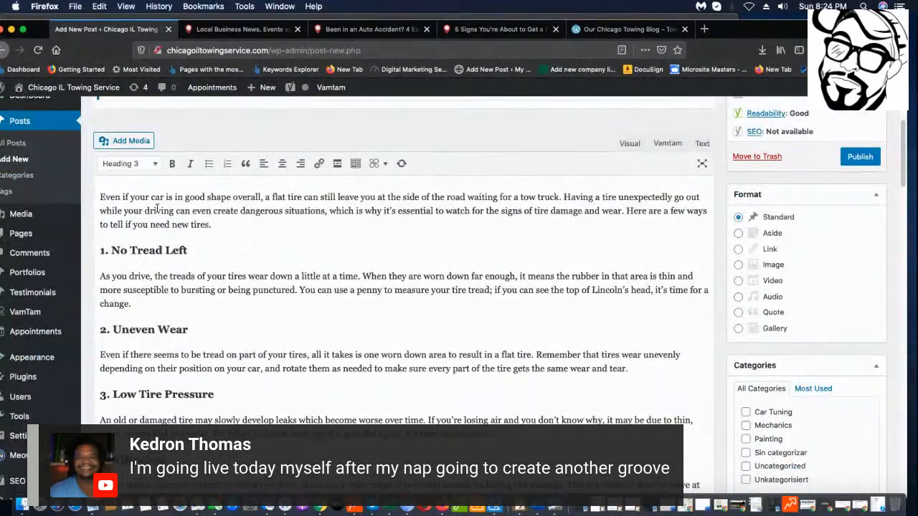
pyautogui.moveTo(111, 251); pyautogui.dragTo(90, 252)
pyautogui.press('BackSpace')
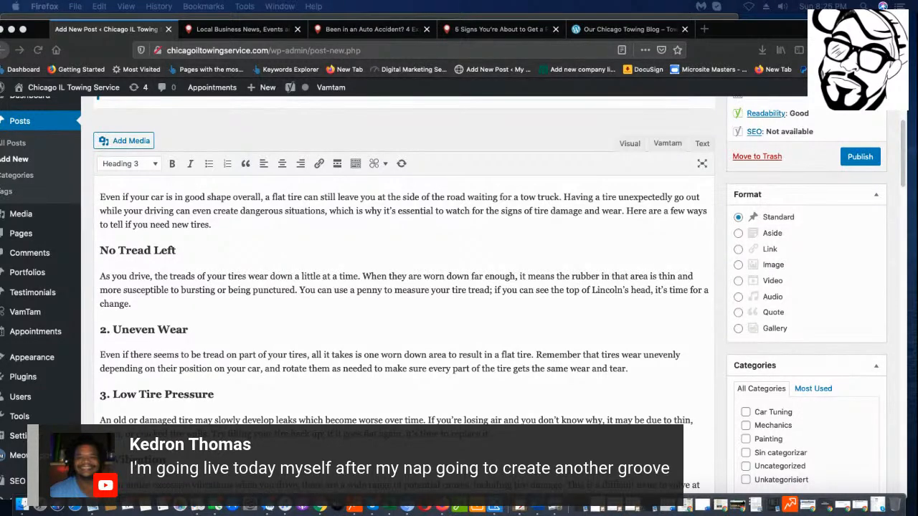
# Delete the Uneven Wear section and the '3.' and '4.' prefixes on Low Tire Pressure and Vibration.
pyautogui.scroll(-1, 270, 435)
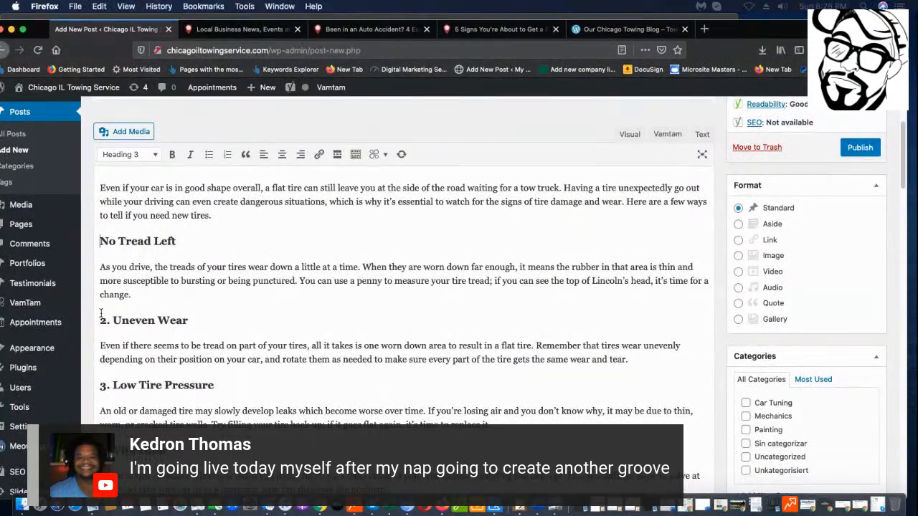
pyautogui.moveTo(101, 315); pyautogui.dragTo(625, 372)
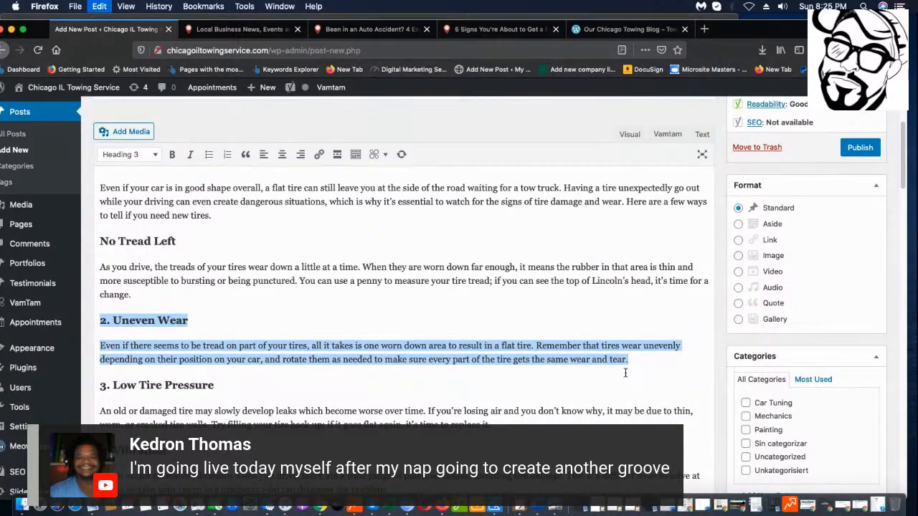
pyautogui.press('BackSpace')
pyautogui.press('Delete')
pyautogui.press('Delete')
pyautogui.press('Delete')
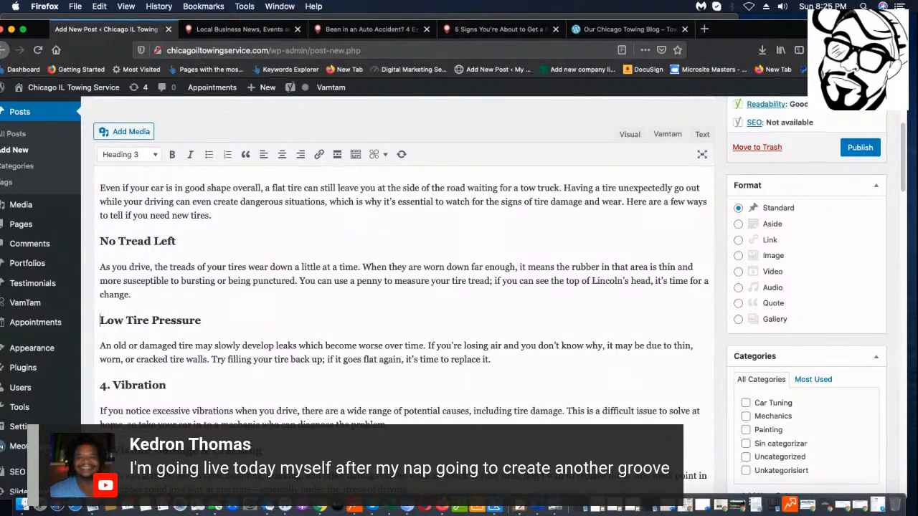
pyautogui.moveTo(100, 387); pyautogui.dragTo(117, 389)
pyautogui.press('Delete')
# Delete the Visible Damage & Cracking heading and its paragraph.
pyautogui.scroll(-2, 117, 391)
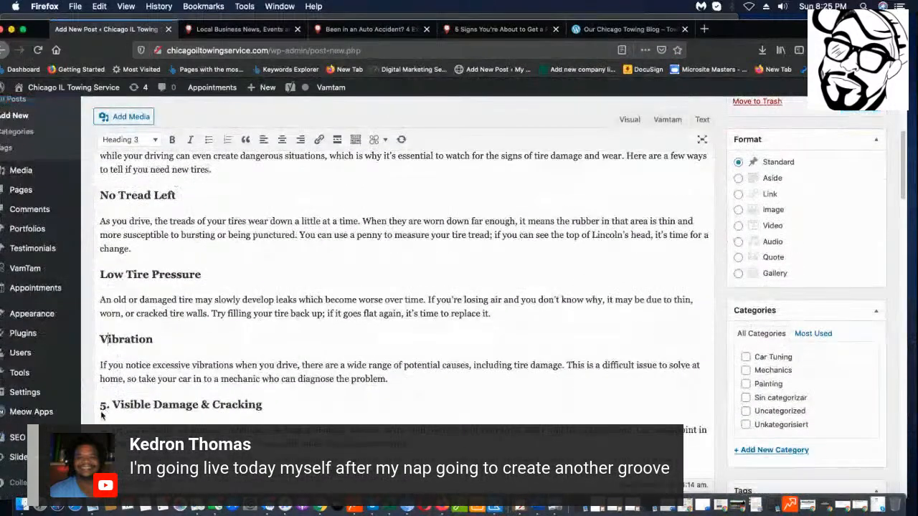
pyautogui.moveTo(100, 405); pyautogui.dragTo(129, 443)
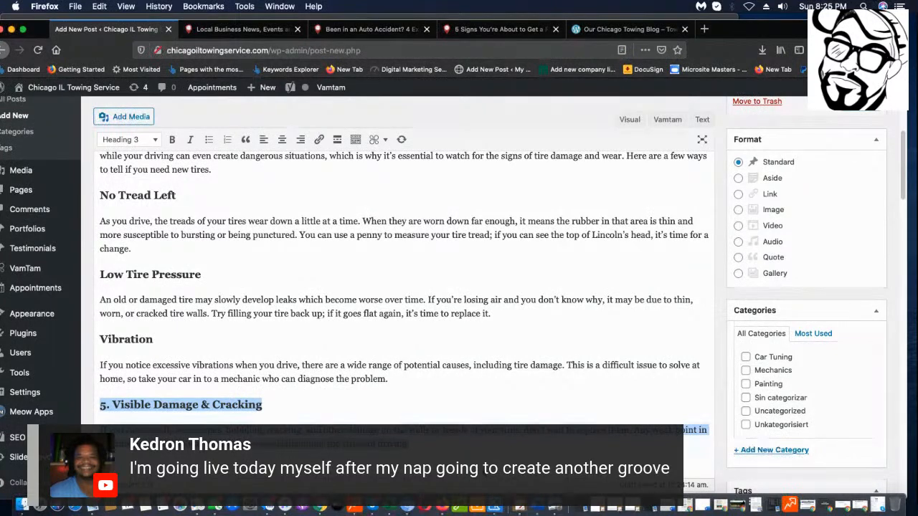
pyautogui.press('BackSpace')
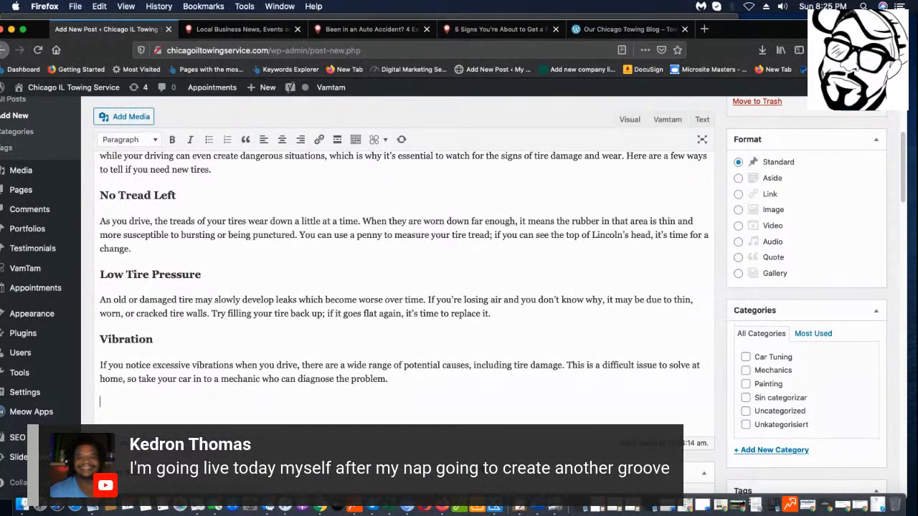
pyautogui.scroll(5, 215, 301)
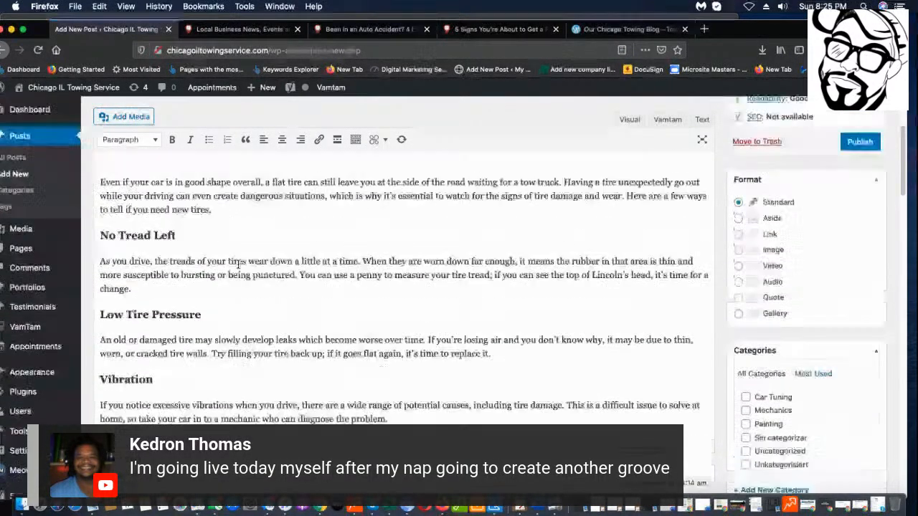
pyautogui.scroll(-1, 208, 331)
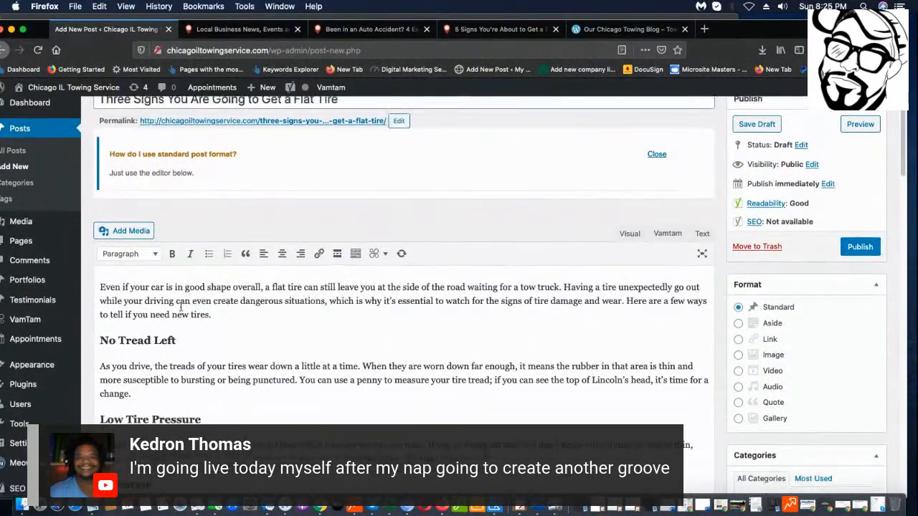
pyautogui.scroll(5, 225, 330)
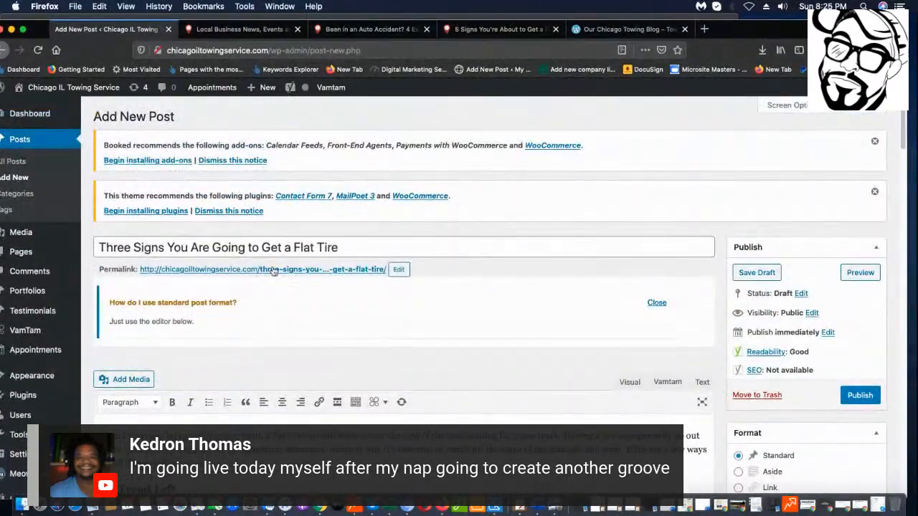
pyautogui.scroll(-1, 455, 347)
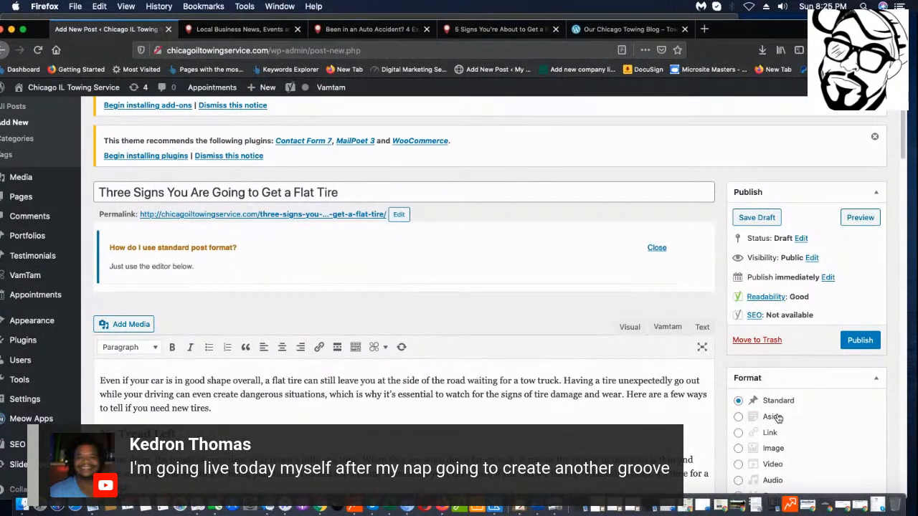
pyautogui.scroll(-2, 711, 308)
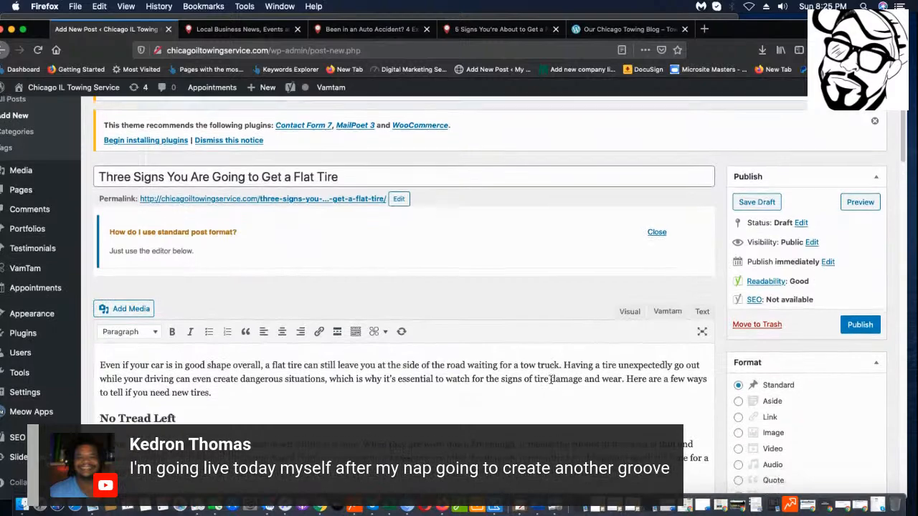
pyautogui.scroll(-1, 711, 308)
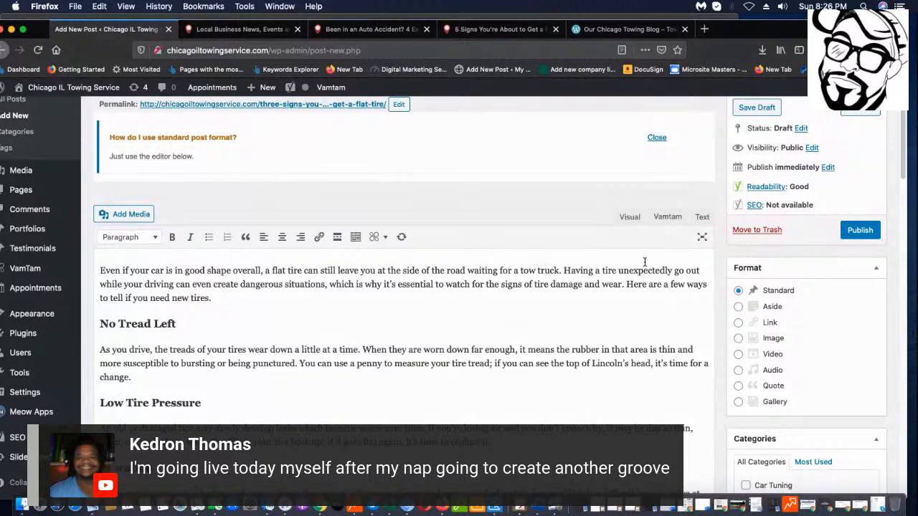
pyautogui.click(521, 270)
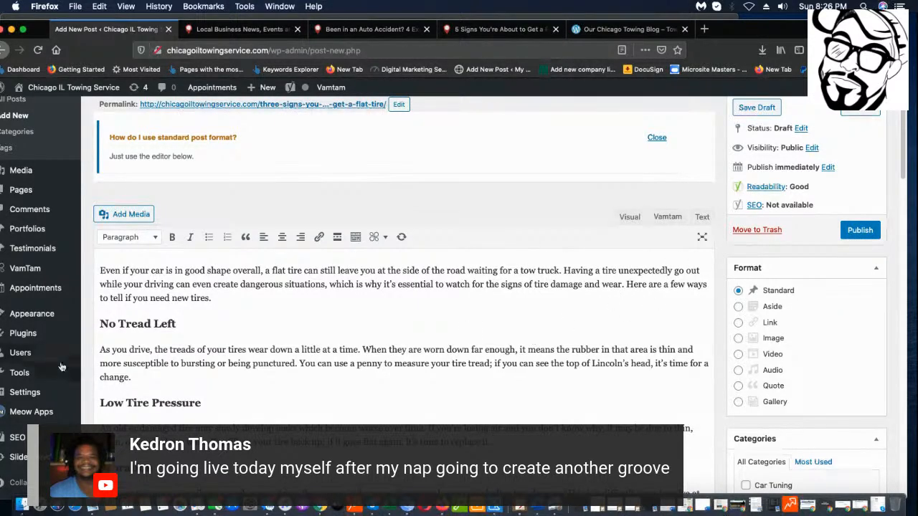
# Change 'your driving' to 'you are driving' in the intro.
pyautogui.click(142, 286)
pyautogui.press('BackSpace')
pyautogui.write('are')
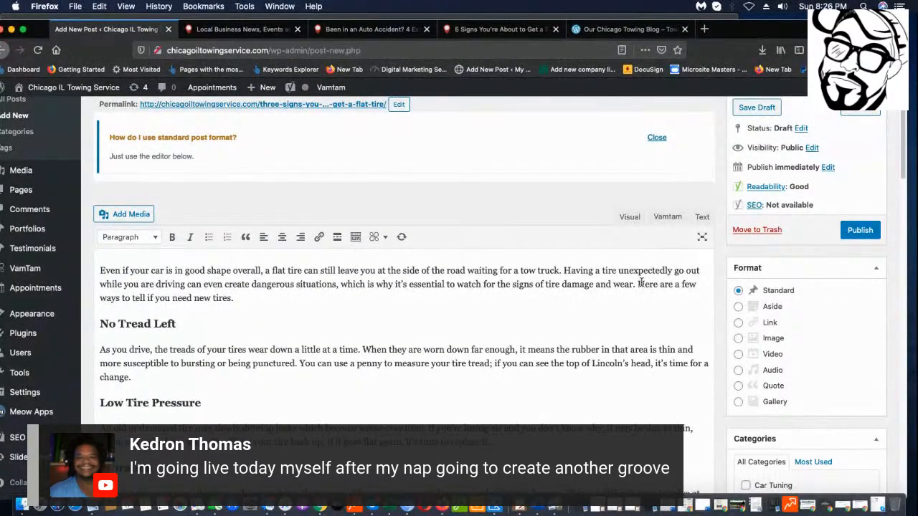
# End the intro with 'If you ever in the need of a flat tire repair, call a Chicago, IL towing service today!'.
pyautogui.click(271, 303)
pyautogui.write('If youy')
pyautogui.write(' e')
pyautogui.press('BackSpace')
pyautogui.press('BackSpace')
pyautogui.write('ever in the need of a f')
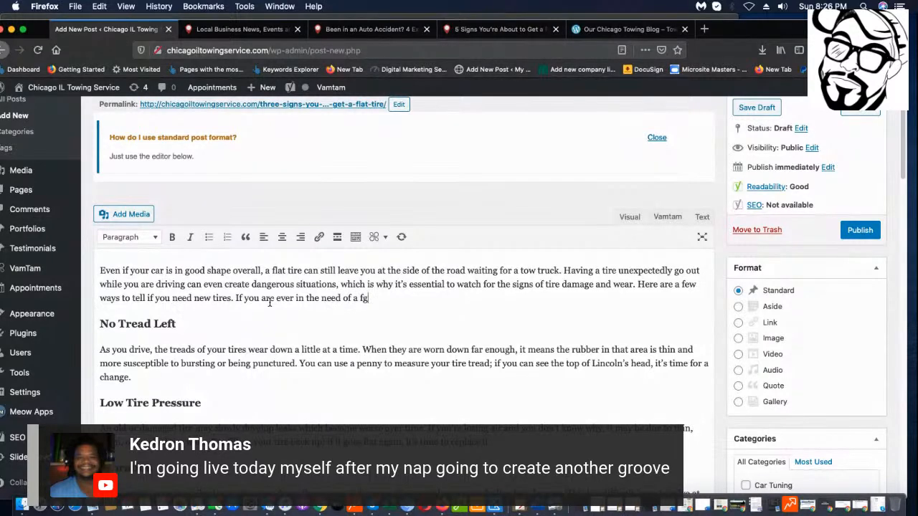
pyautogui.write('lat tire ')
pyautogui.write('rep')
pyautogui.write('air, ca')
pyautogui.write('ll')
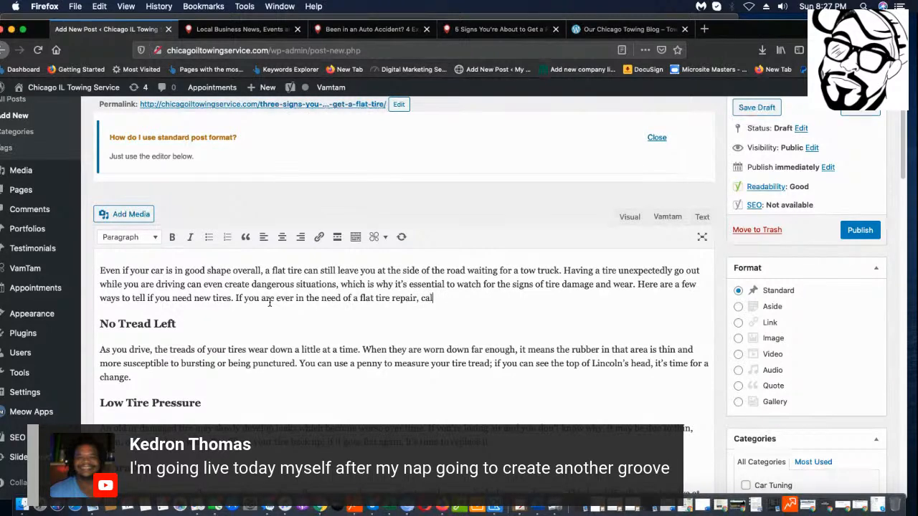
pyautogui.write(' a Chicago, IL towing service to')
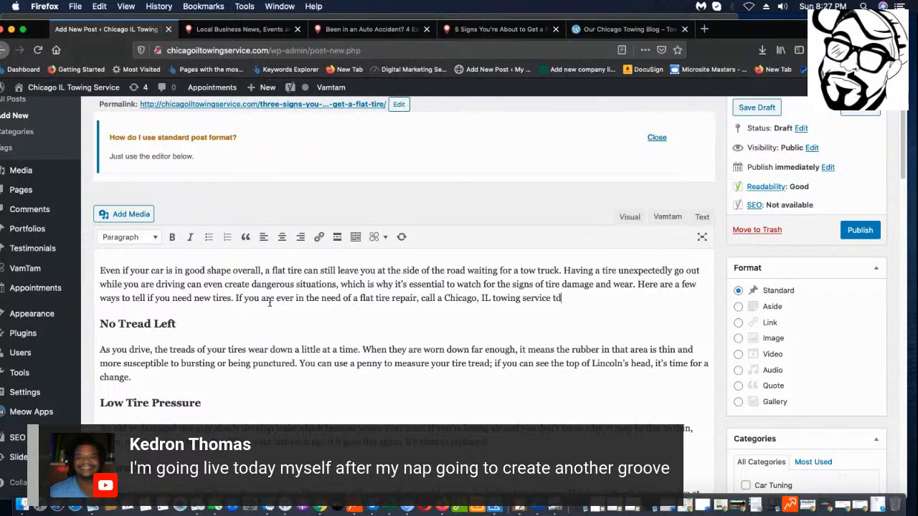
pyautogui.write('day!')
pyautogui.moveTo(443, 297); pyautogui.dragTo(551, 299)
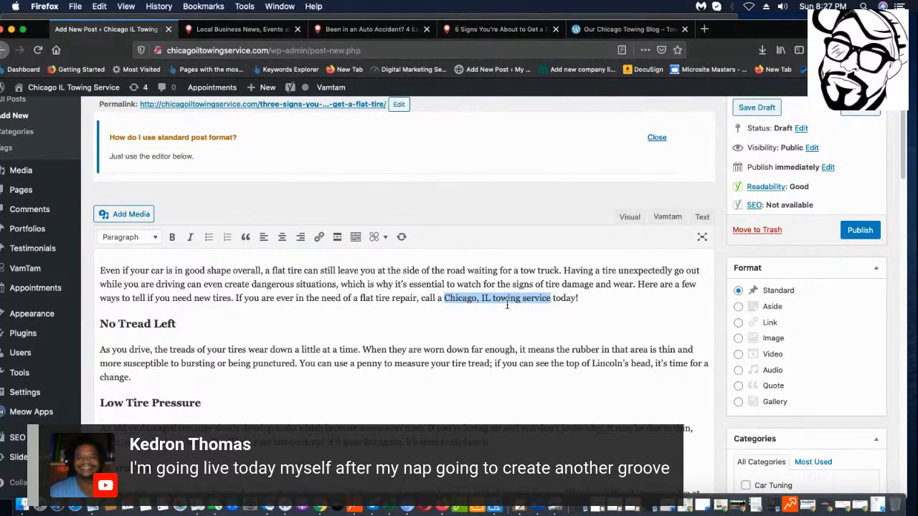
pyautogui.scroll(-1, 215, 247)
# Link the selected 'Chicago, IL towing service' phrase and start a new line below Vibration.
pyautogui.click(319, 229)
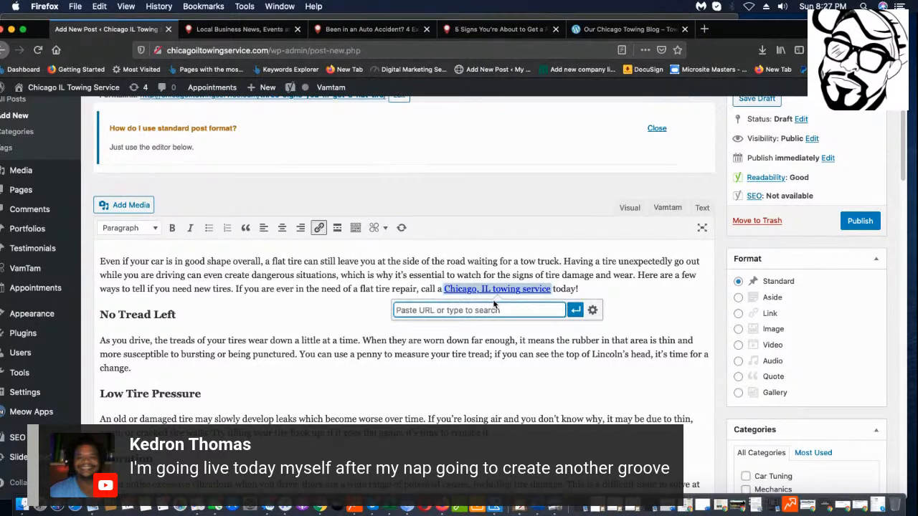
pyautogui.click(513, 290)
pyautogui.click(473, 318)
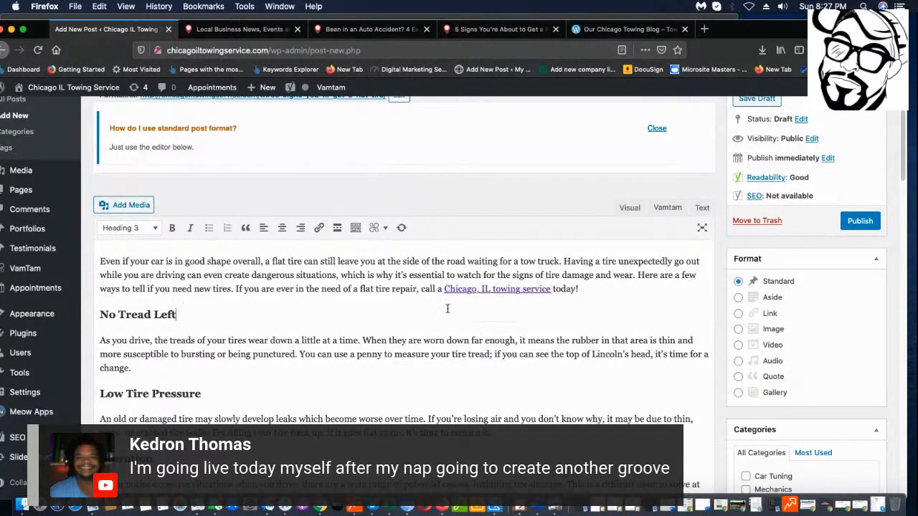
pyautogui.scroll(-4, 415, 322)
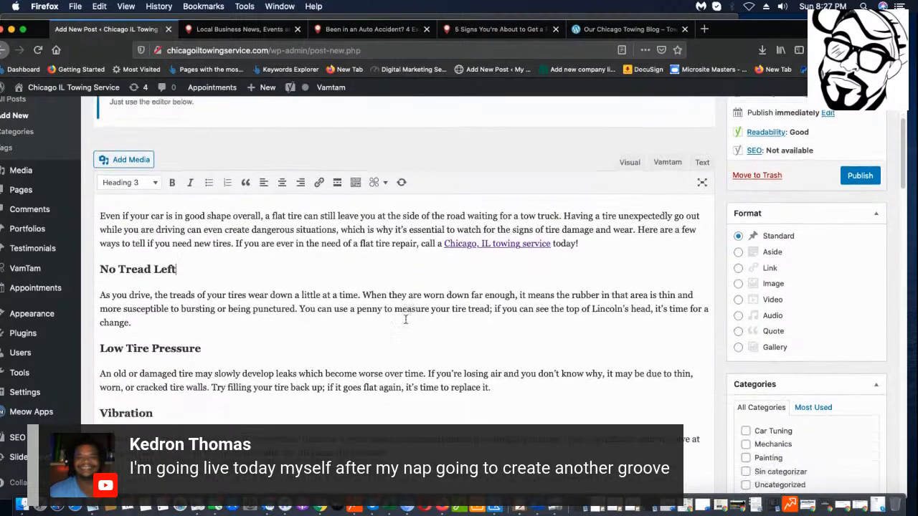
pyautogui.scroll(-1, 142, 172)
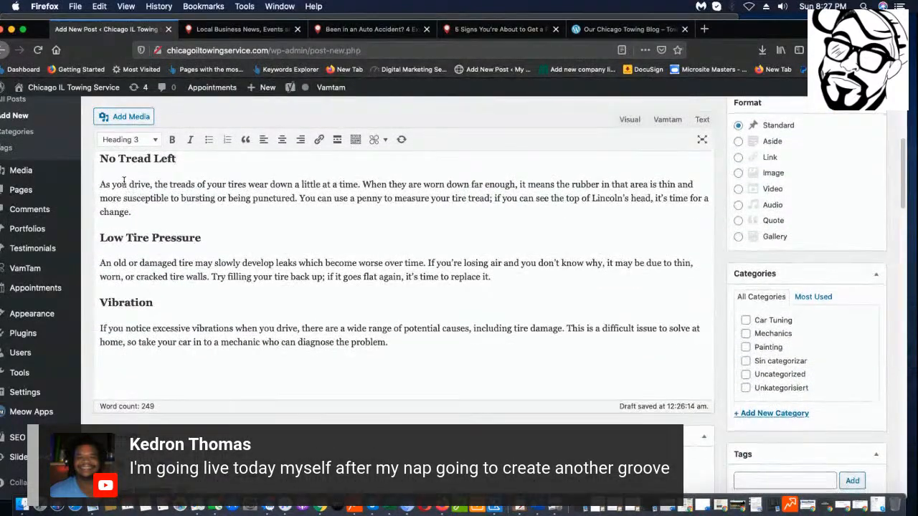
pyautogui.click(422, 365)
# Add the line 'If Your Tire is Flat' below the Vibration section.
pyautogui.write('f you')
pyautogui.press('BackSpace')
pyautogui.press('BackSpace')
pyautogui.press('BackSpace')
pyautogui.press('BackSpace')
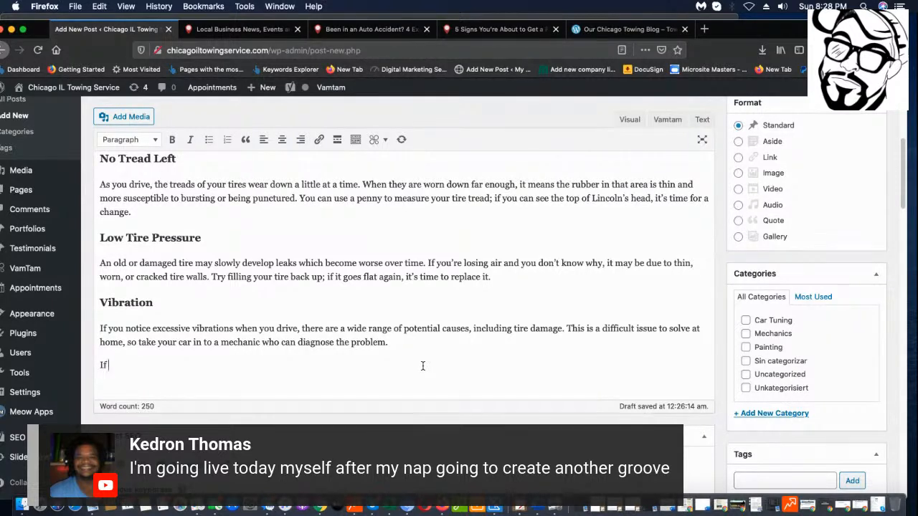
pyautogui.write('Your Tire is Flat')
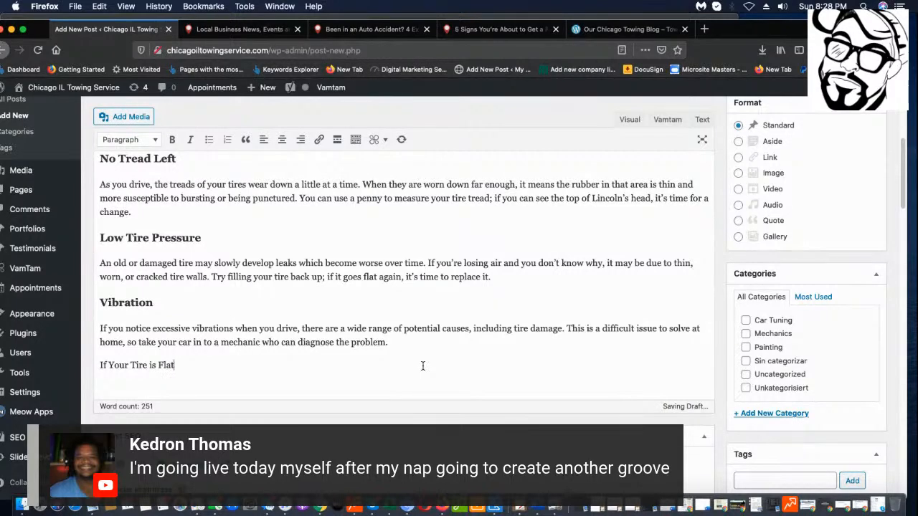
pyautogui.press('Return')
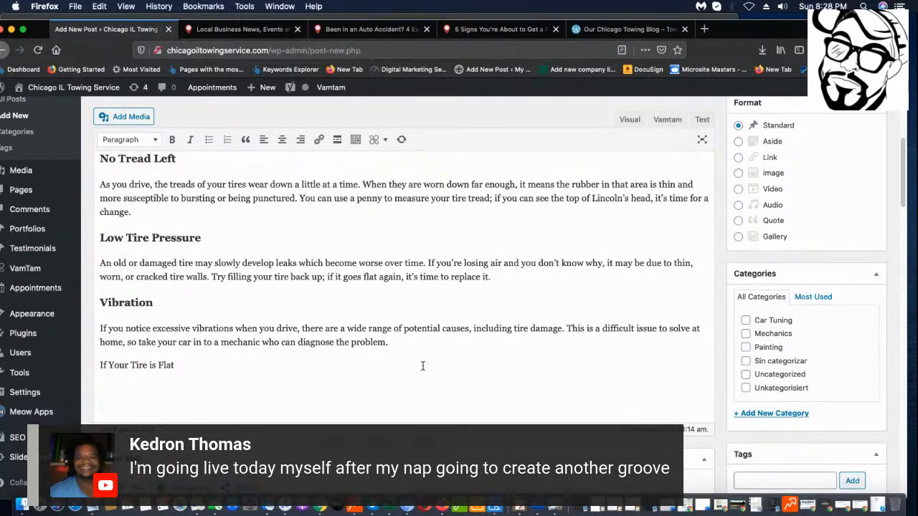
# Write the closing paragraph urging readers to call Chicago IL Towing Service, ending with the business phone number.
pyautogui.write('If you hyave ')
pyautogui.write('n')
pyautogui.press('BackSpace')
pyautogui.press('BackSpace')
pyautogui.press('BackSpace')
pyautogui.press('BackSpace')
pyautogui.press('BackSpace')
pyautogui.press('BackSpace')
pyautogui.write('ave happened to ')
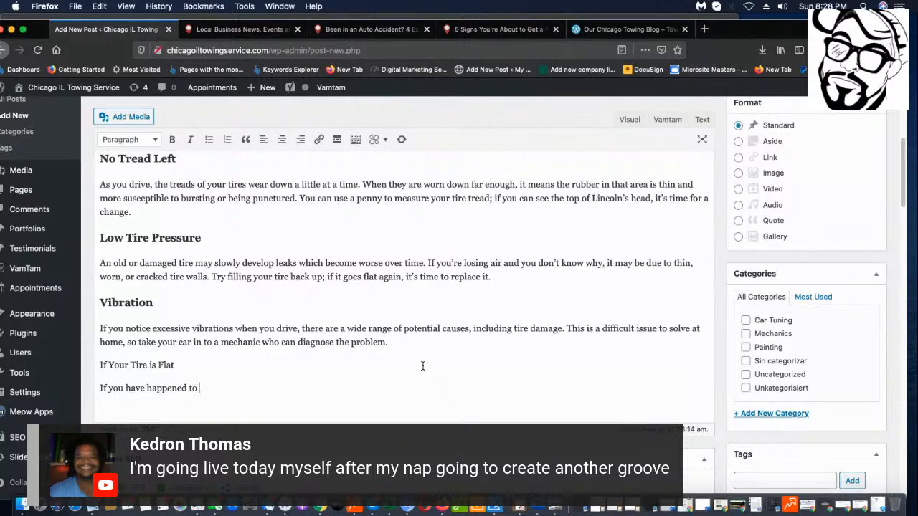
pyautogui.write('neglect')
pyautogui.write('your tires, an')
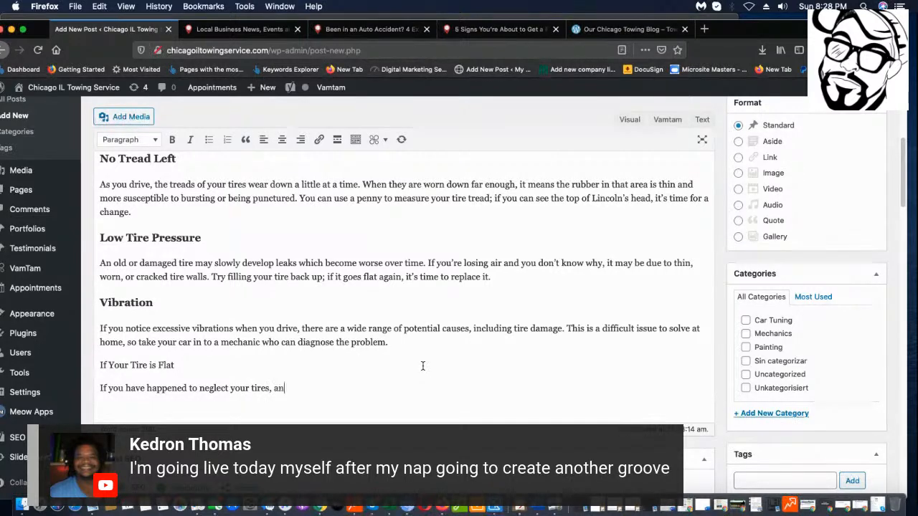
pyautogui.write('d need an immediate flat tirem')
pyautogui.press('BackSpace')
pyautogui.write('chac')
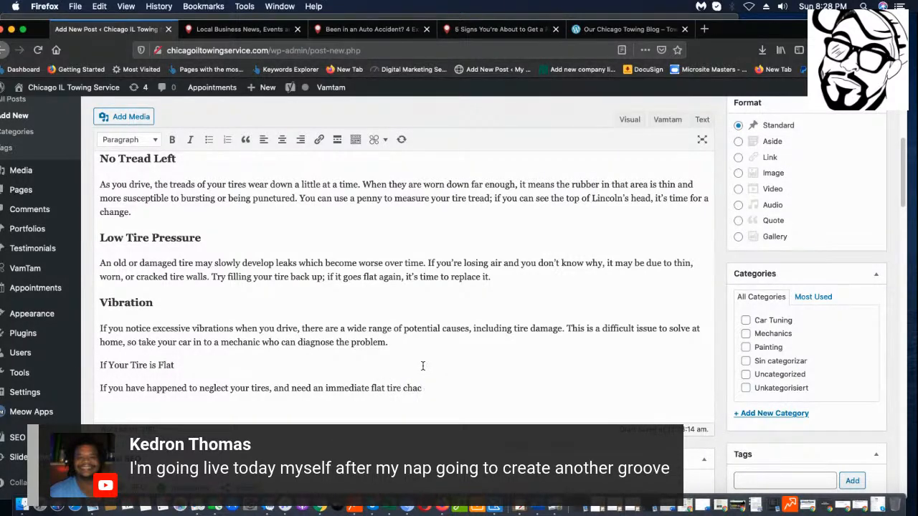
pyautogui.press('BackSpace')
pyautogui.write('nge, call us at Chicago IL Towing')
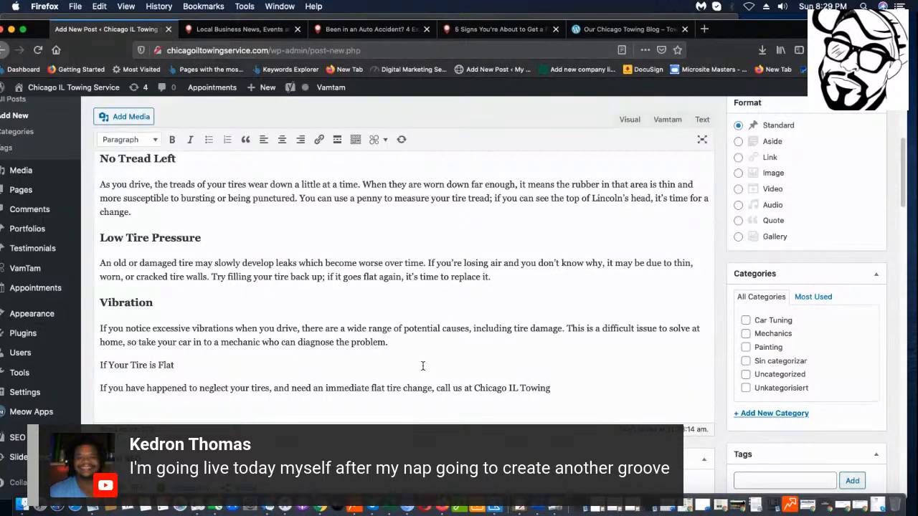
pyautogui.write(' Service. We will be there in a hjj')
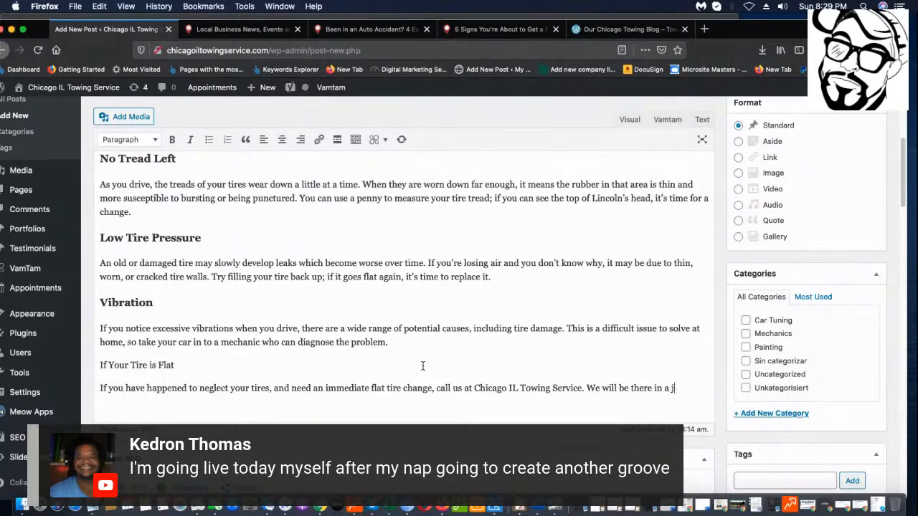
pyautogui.write('kf')
pyautogui.press('BackSpace')
pyautogui.press('BackSpace')
pyautogui.write('ffffY')
pyautogui.press('BackSpace')
pyautogui.write('y! We ca')
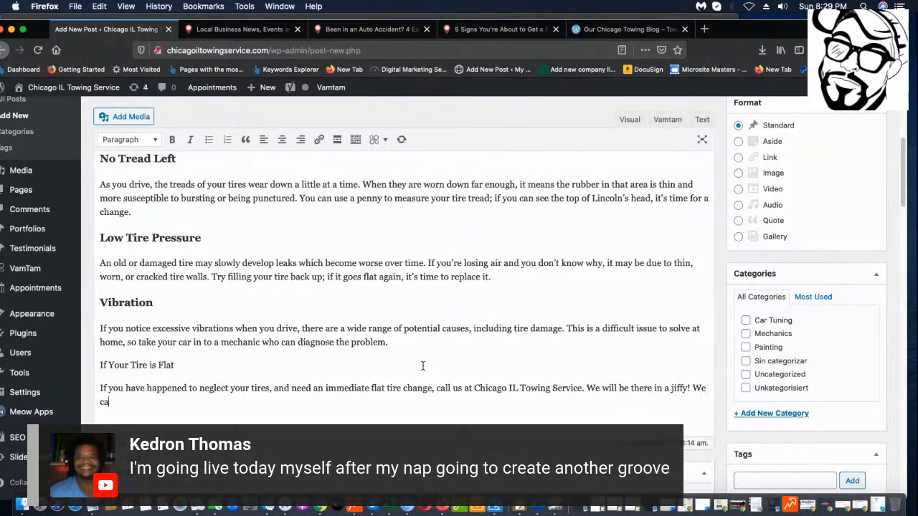
pyautogui.write('n bv')
pyautogui.write(' reacgh')
pyautogui.press('BackSpace')
pyautogui.write('hed at 123-456-')
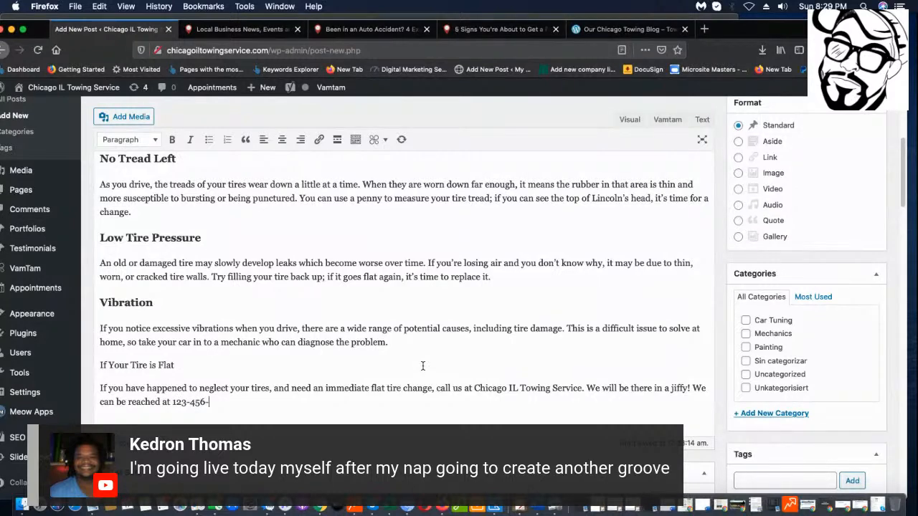
pyautogui.write('7890/')
# Link the words 'Chicago IL Towing Service' in the closing paragraph to '/'.
pyautogui.scroll(1, 516, 374)
pyautogui.click(474, 397)
pyautogui.moveTo(490, 399); pyautogui.dragTo(582, 397)
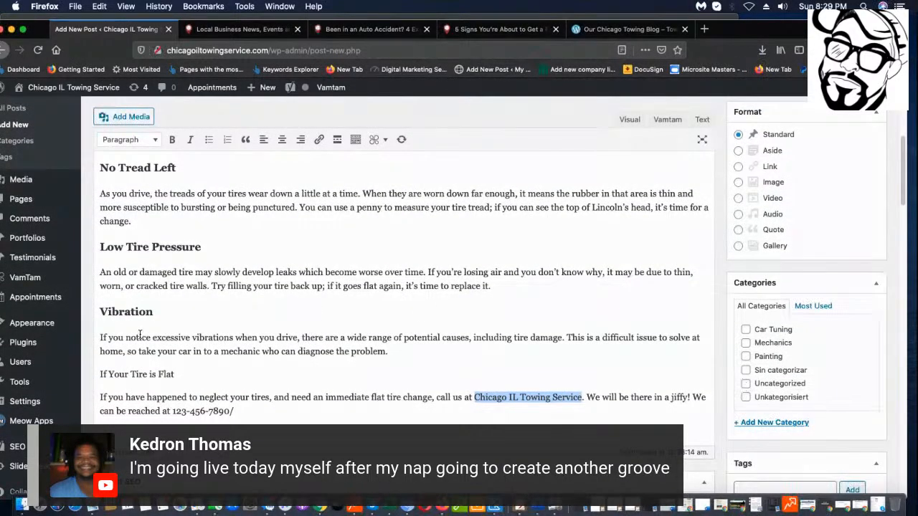
pyautogui.click(319, 139)
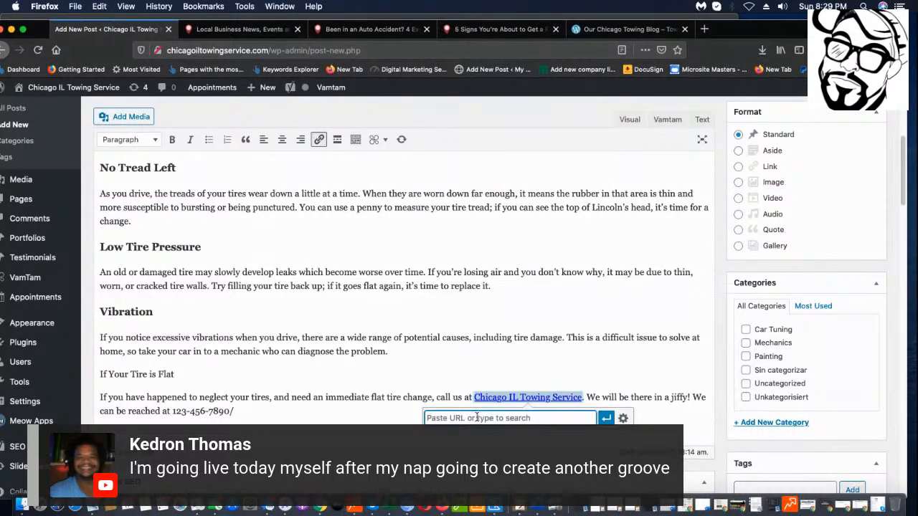
pyautogui.write('/')
pyautogui.press('Return')
pyautogui.scroll(3, 231, 334)
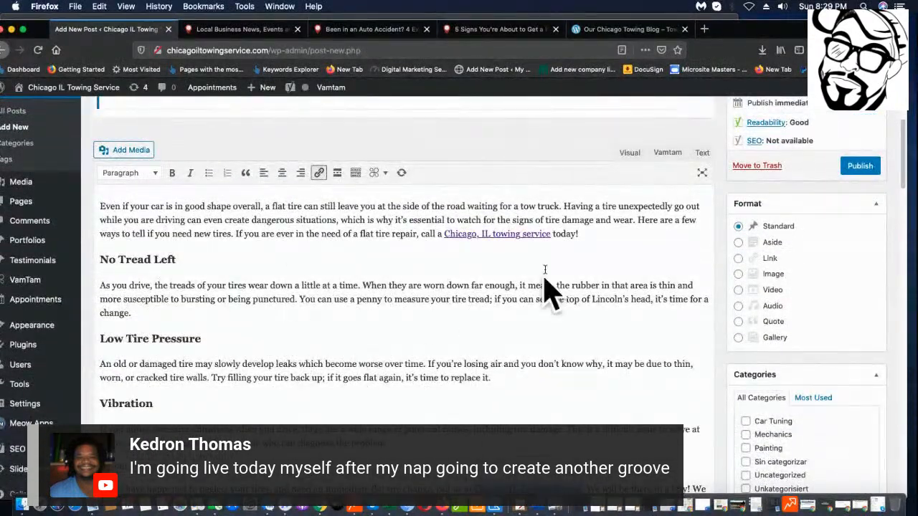
# Above 'Low Tire Pressure', type 'Have a Flat Tire?' and 'Call Chicago IL Towing Service at 123-456-789'.
pyautogui.moveTo(91, 340)
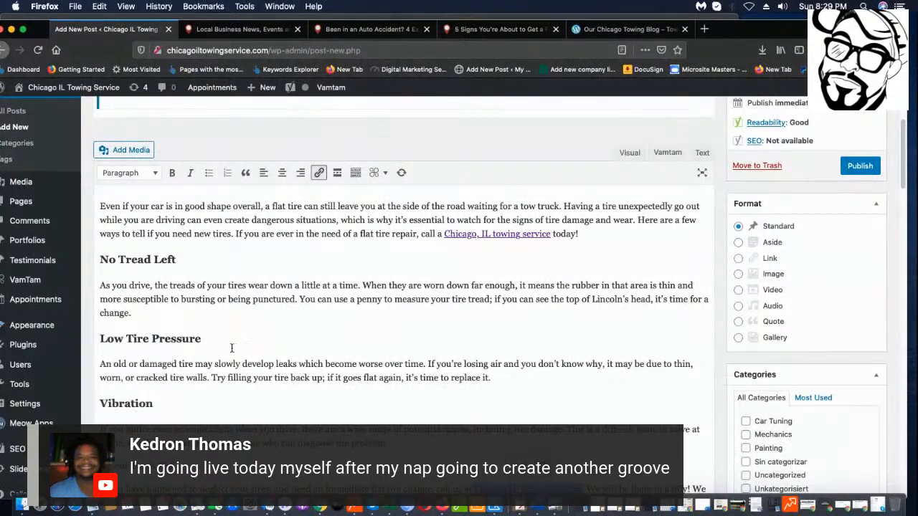
pyautogui.click(100, 337)
pyautogui.press('Return')
pyautogui.press('Return')
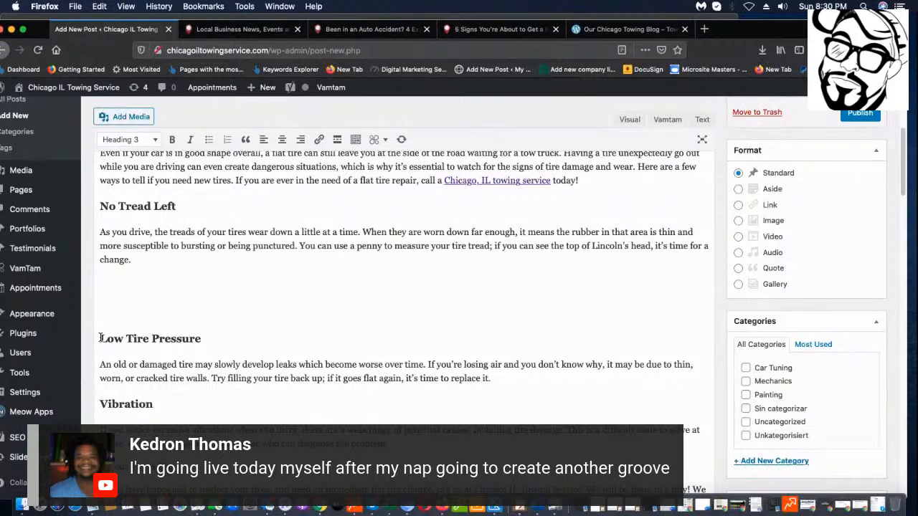
pyautogui.write('Have a Flat')
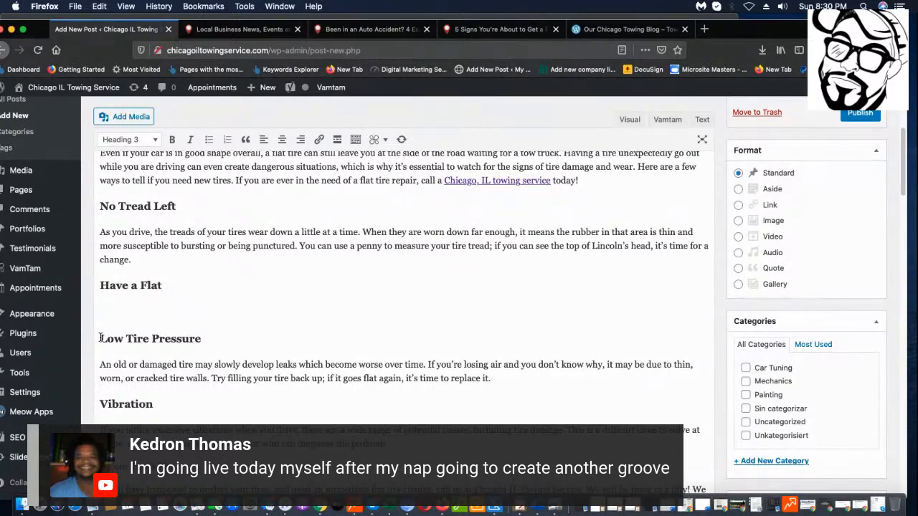
pyautogui.write(' Tire?')
pyautogui.press('Return')
pyautogui.write('Call ')
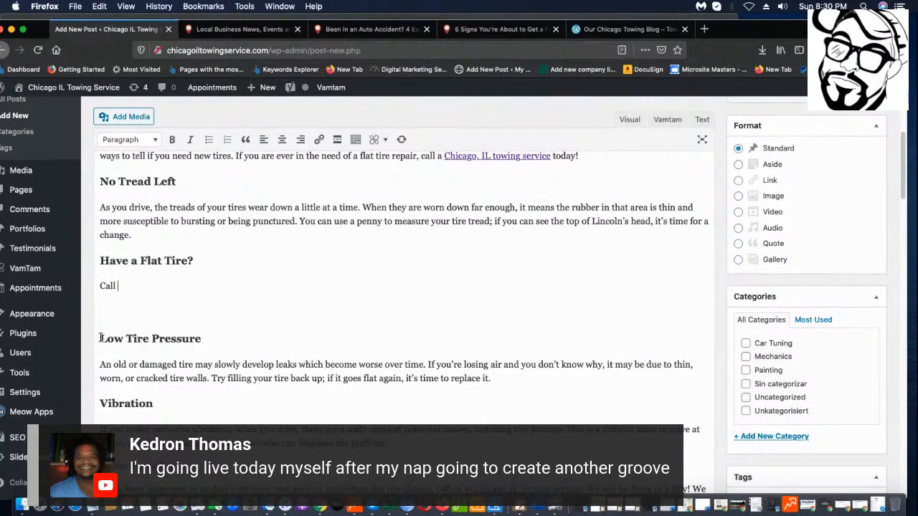
pyautogui.write('C')
pyautogui.write('hicago IL Towing S')
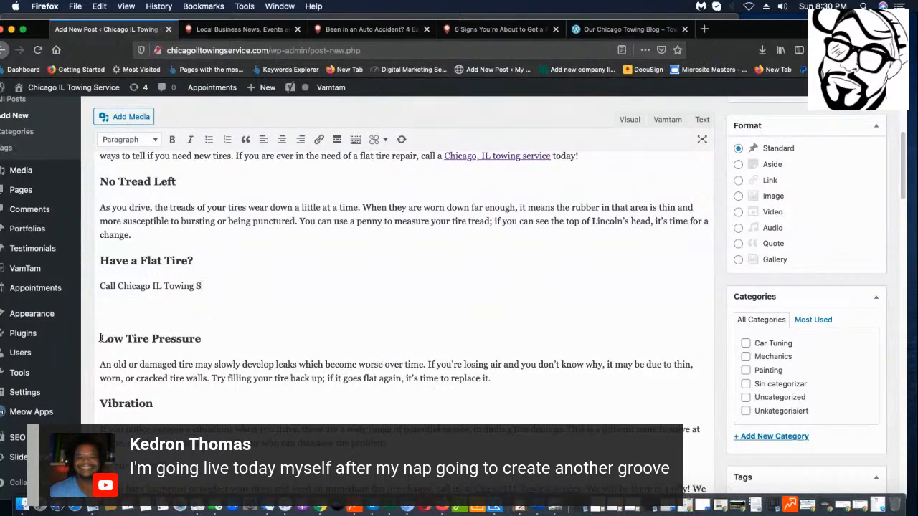
pyautogui.write('ervice at 123-456-7890')
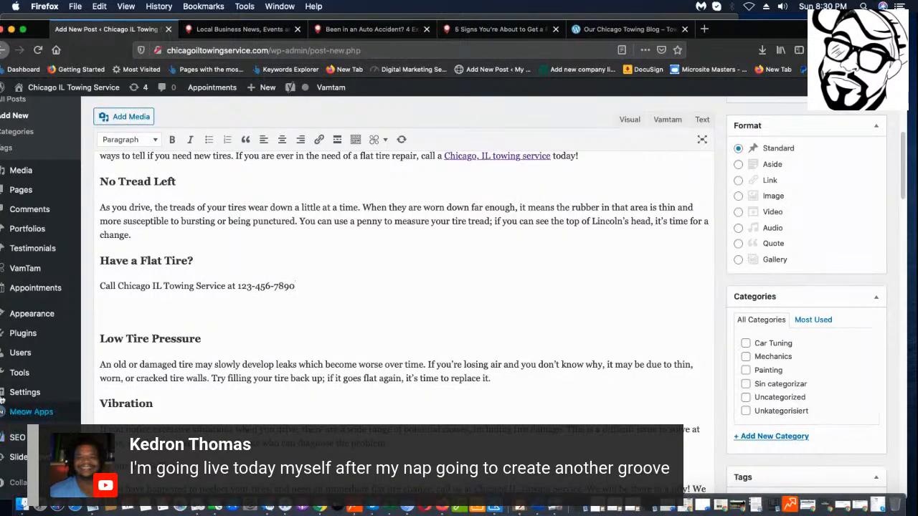
# Format both call-to-action lines as a centered Heading 2.
pyautogui.moveTo(334, 285); pyautogui.dragTo(69, 259)
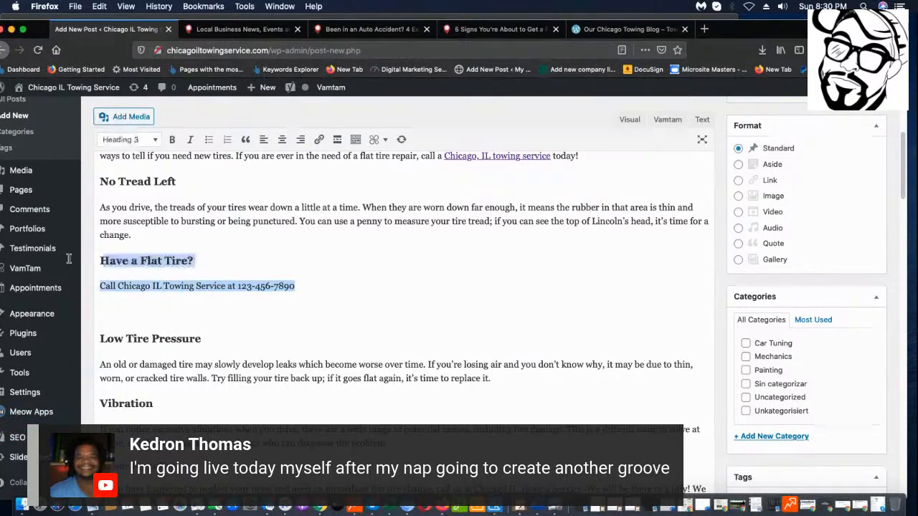
pyautogui.click(136, 141)
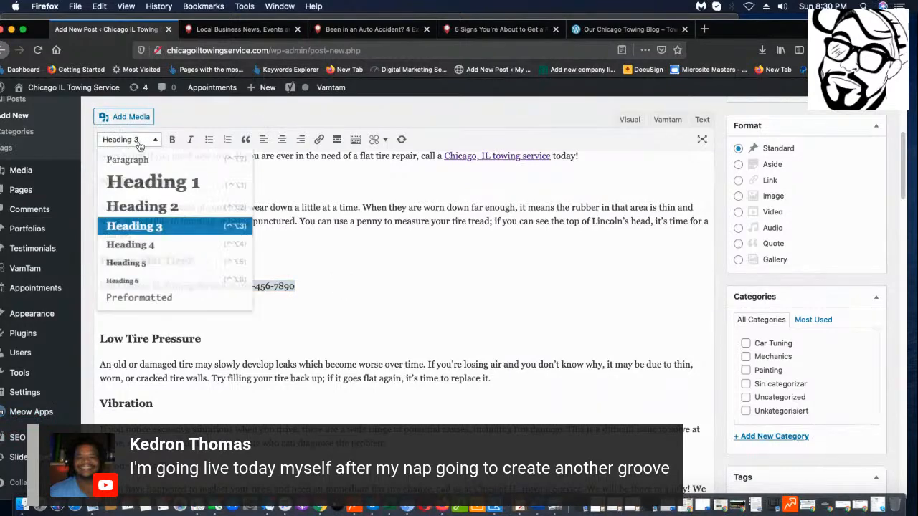
pyautogui.click(153, 205)
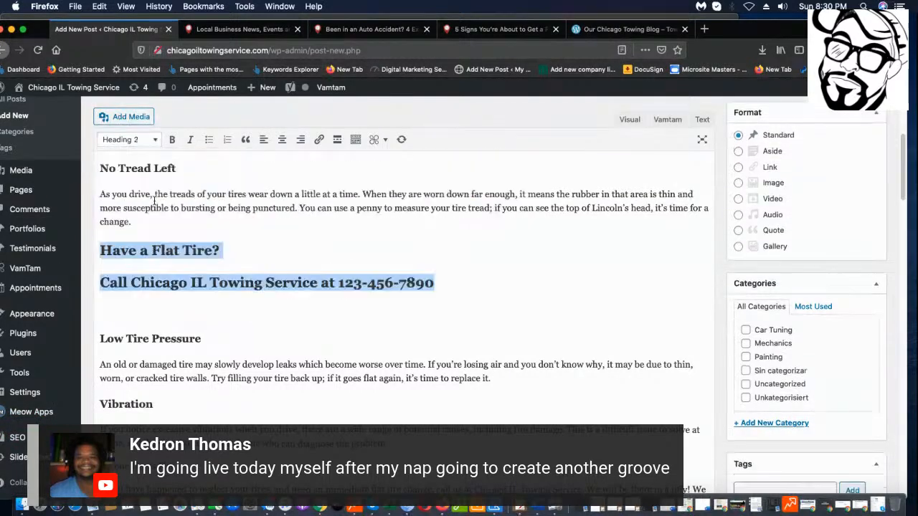
pyautogui.click(283, 140)
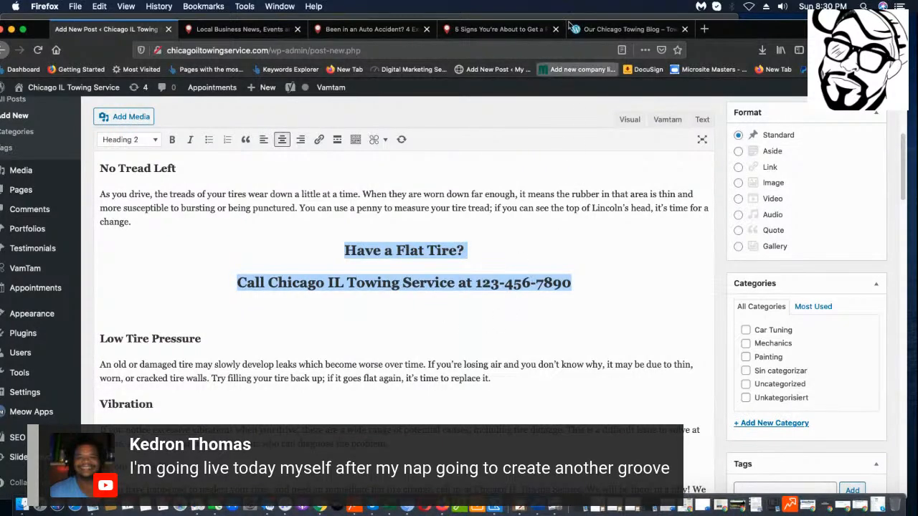
pyautogui.click(490, 343)
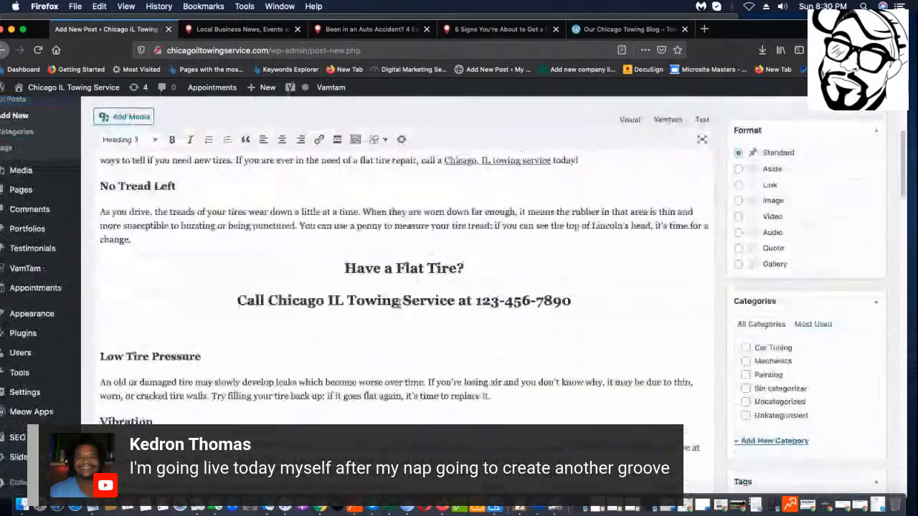
# Delete the stray '/' after the phone number in the closing paragraph.
pyautogui.scroll(-10, 399, 305)
pyautogui.scroll(15, 389, 355)
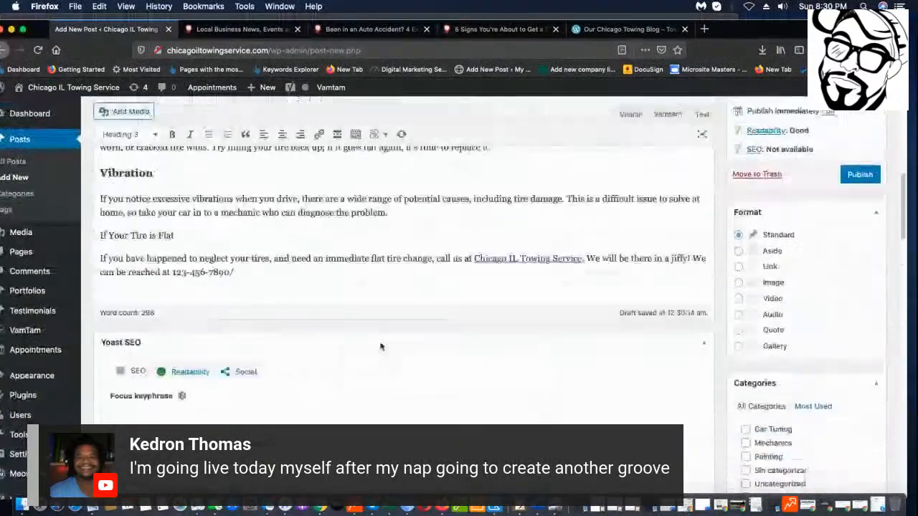
pyautogui.scroll(5, 147, 233)
pyautogui.scroll(-3, 657, 210)
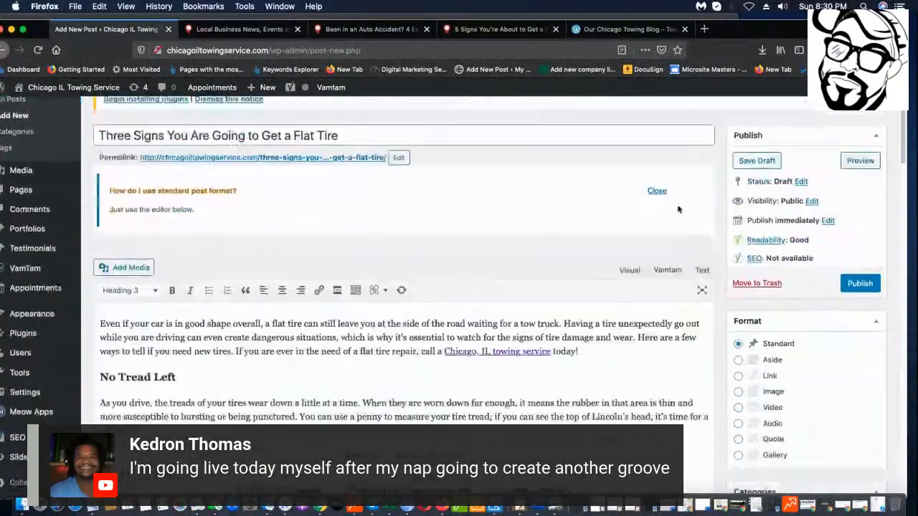
pyautogui.scroll(3, 314, 188)
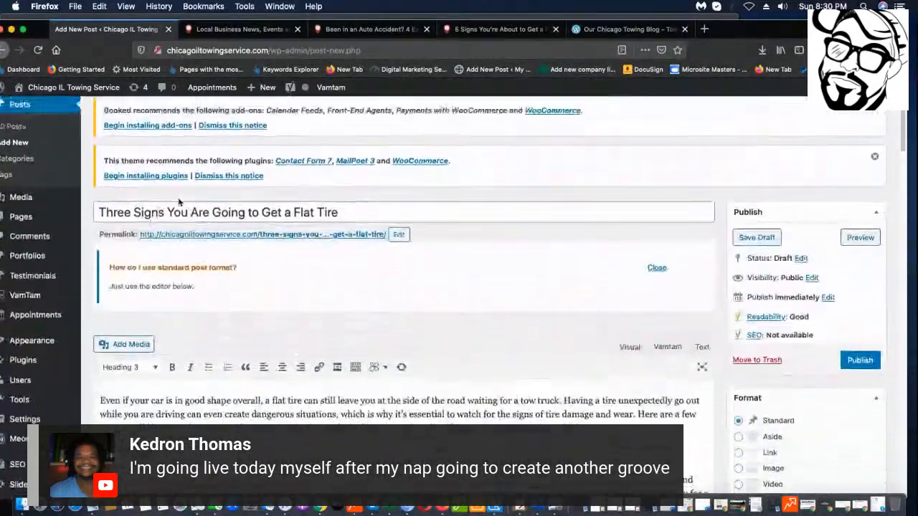
pyautogui.scroll(-8, 462, 239)
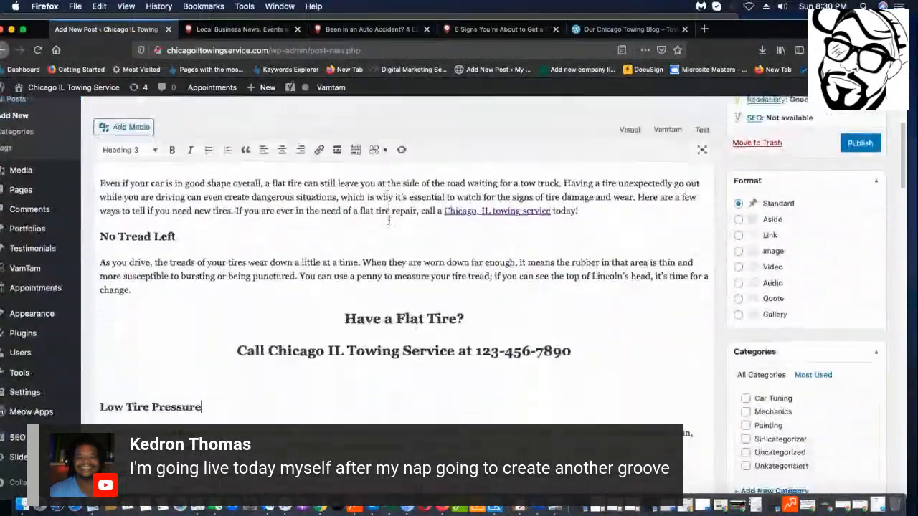
pyautogui.scroll(-3, 502, 233)
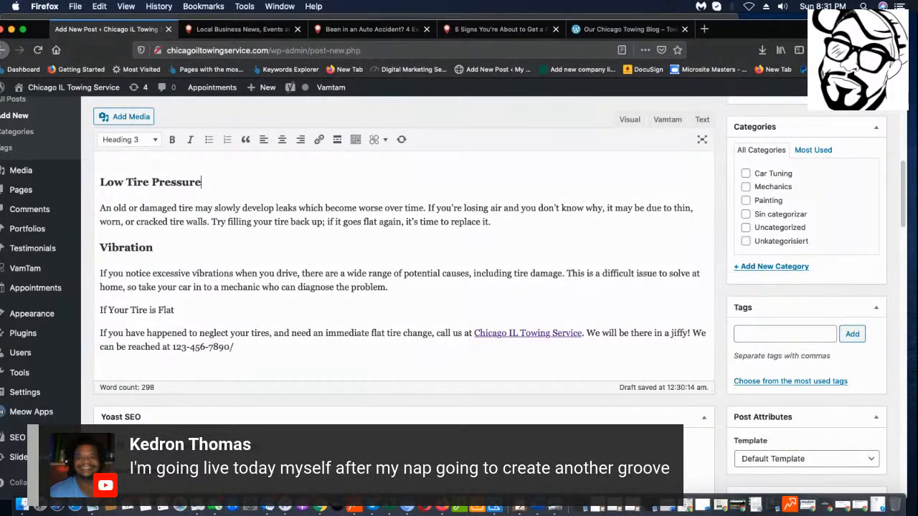
pyautogui.click(412, 367)
pyautogui.press('BackSpace')
# Return to the top of the post and switch to the Chrome window with Tumblr settings.
pyautogui.press('super+Up')
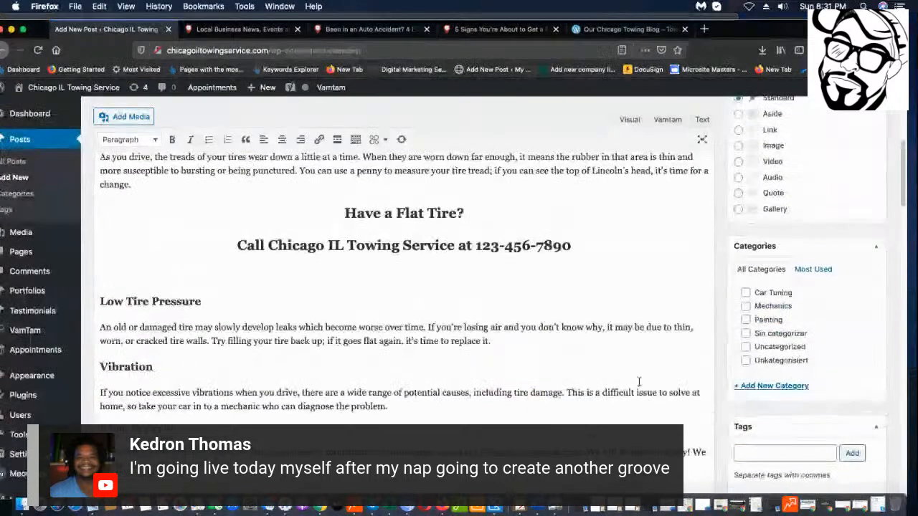
pyautogui.scroll(2, 547, 416)
pyautogui.scroll(-1, 547, 416)
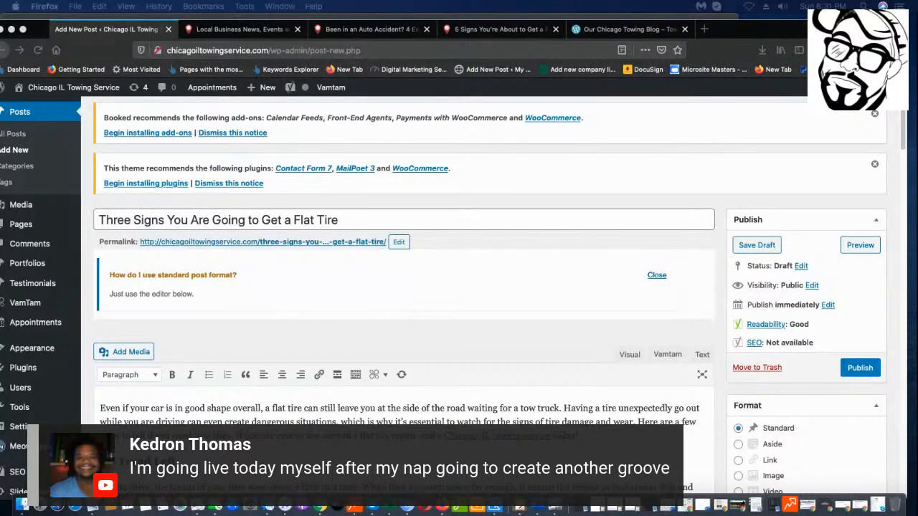
pyautogui.click(780, 50)
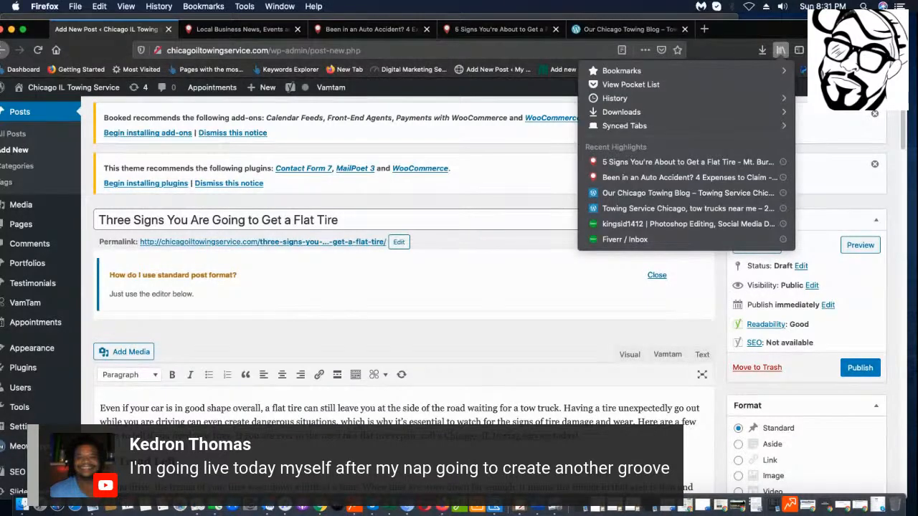
pyautogui.moveTo(740, 28); pyautogui.dragTo(917, 42)
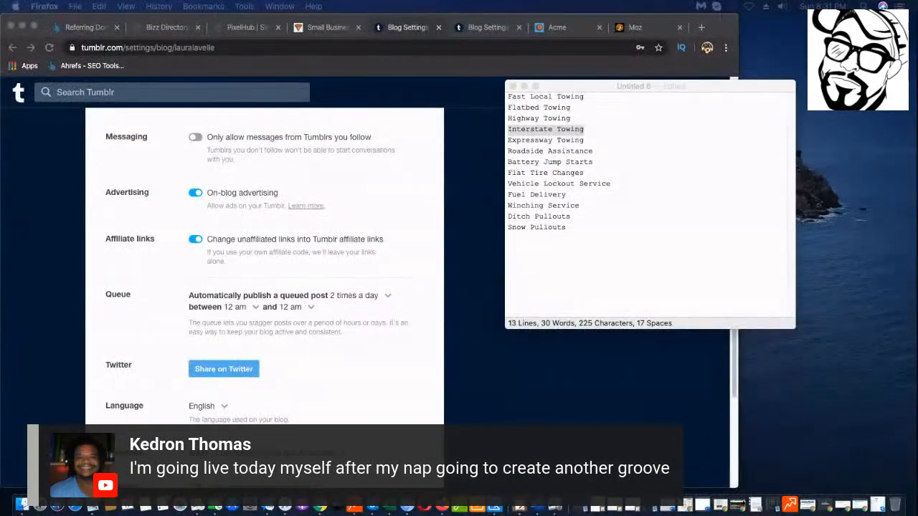